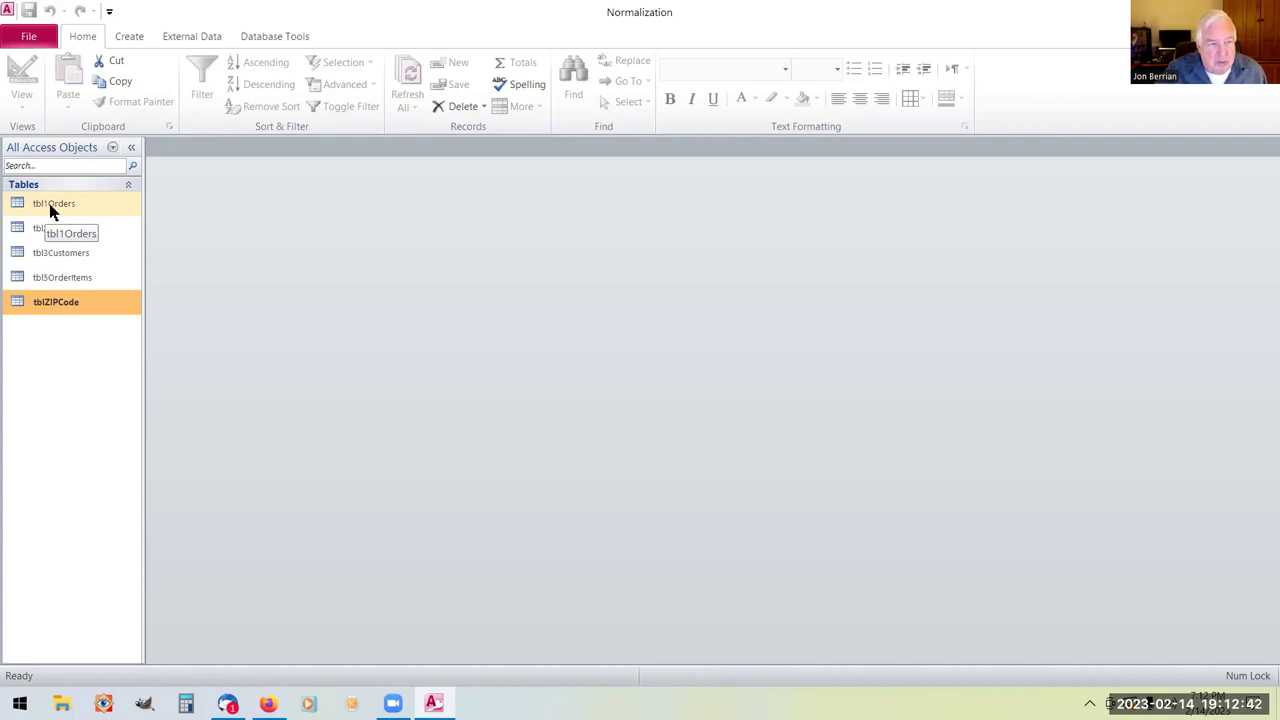
# Open the tbl1Orders table and examine its order records, including the OrderId and ItemsPurchased columns
pyautogui.click(53, 208)
pyautogui.doubleClick(53, 208)
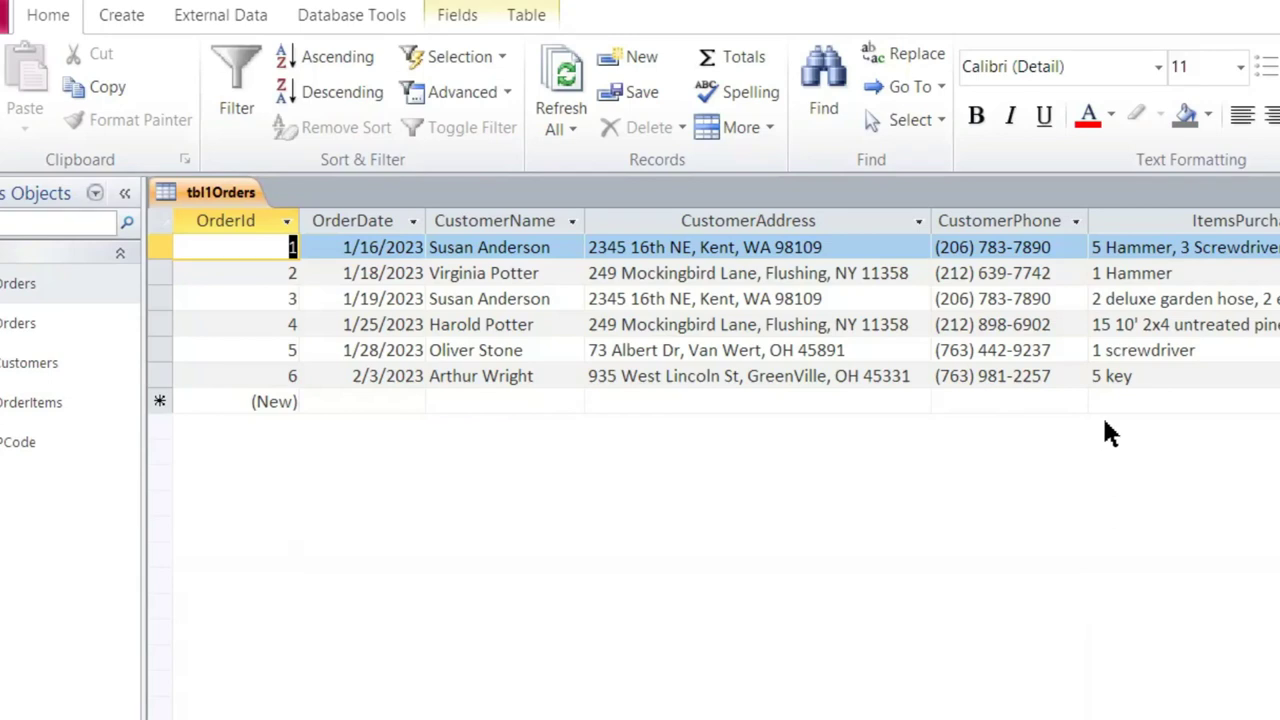
pyautogui.click(1176, 401)
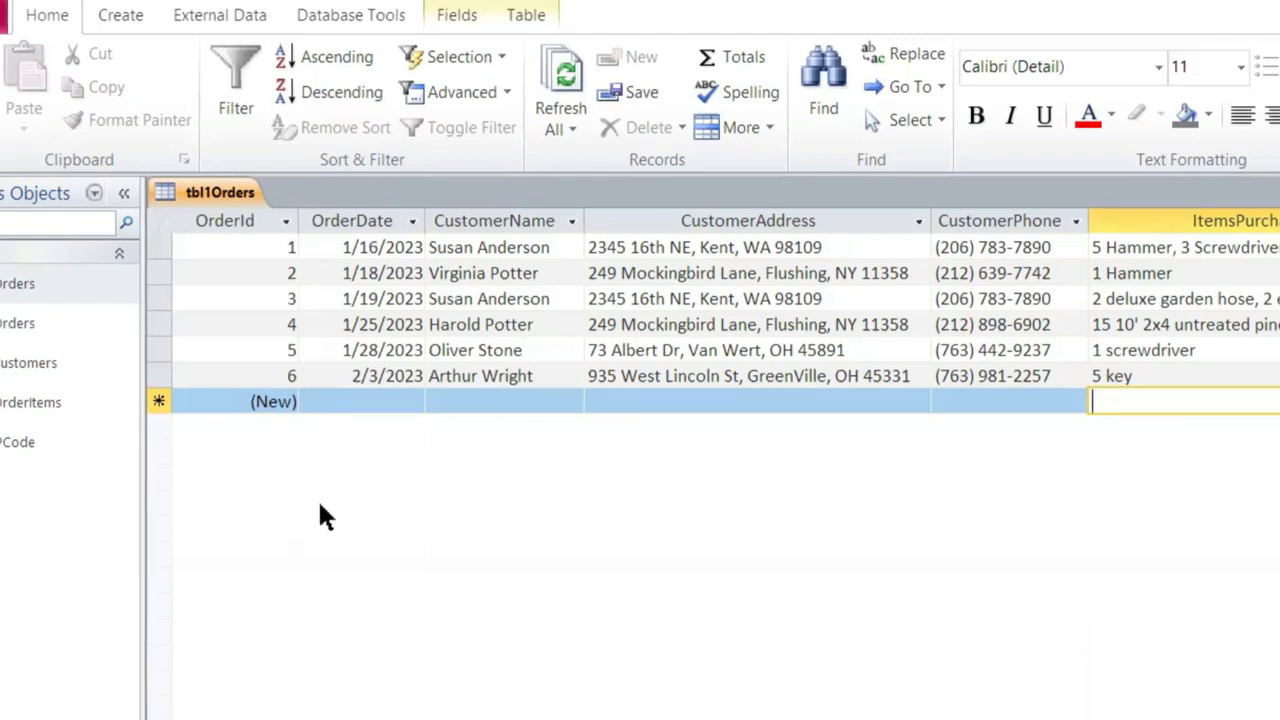
pyautogui.click(204, 270)
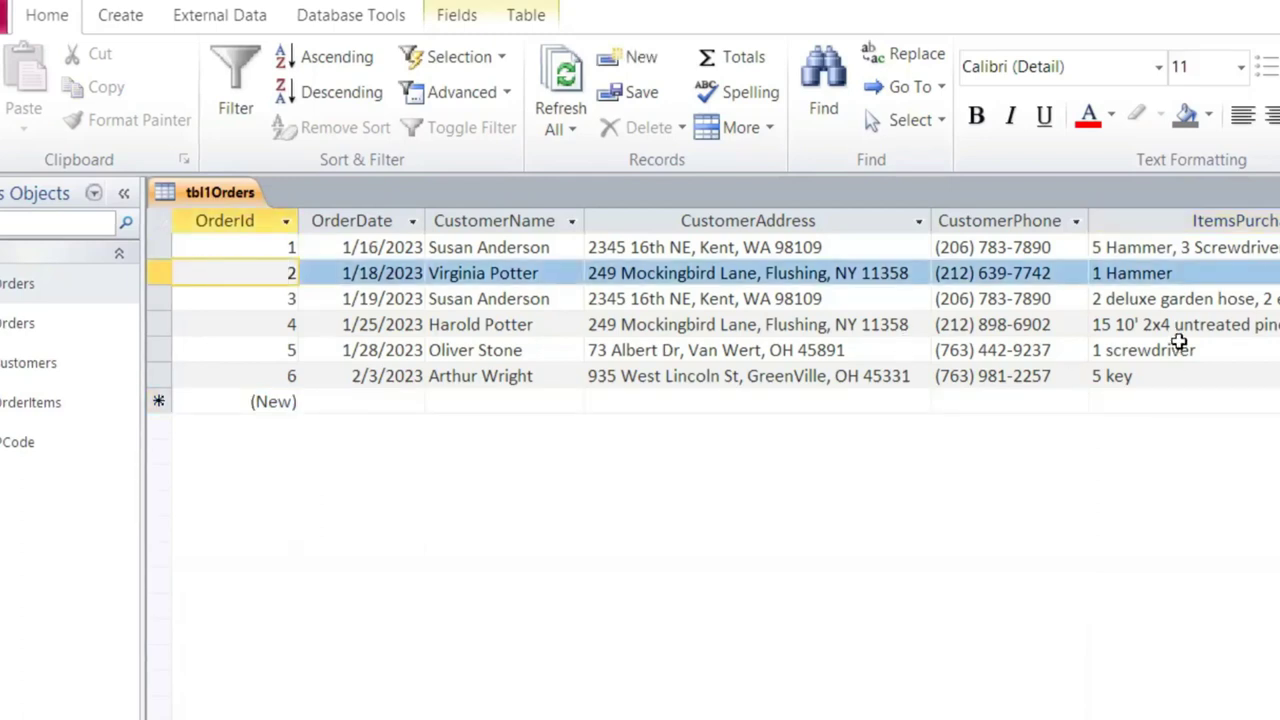
pyautogui.click(219, 247)
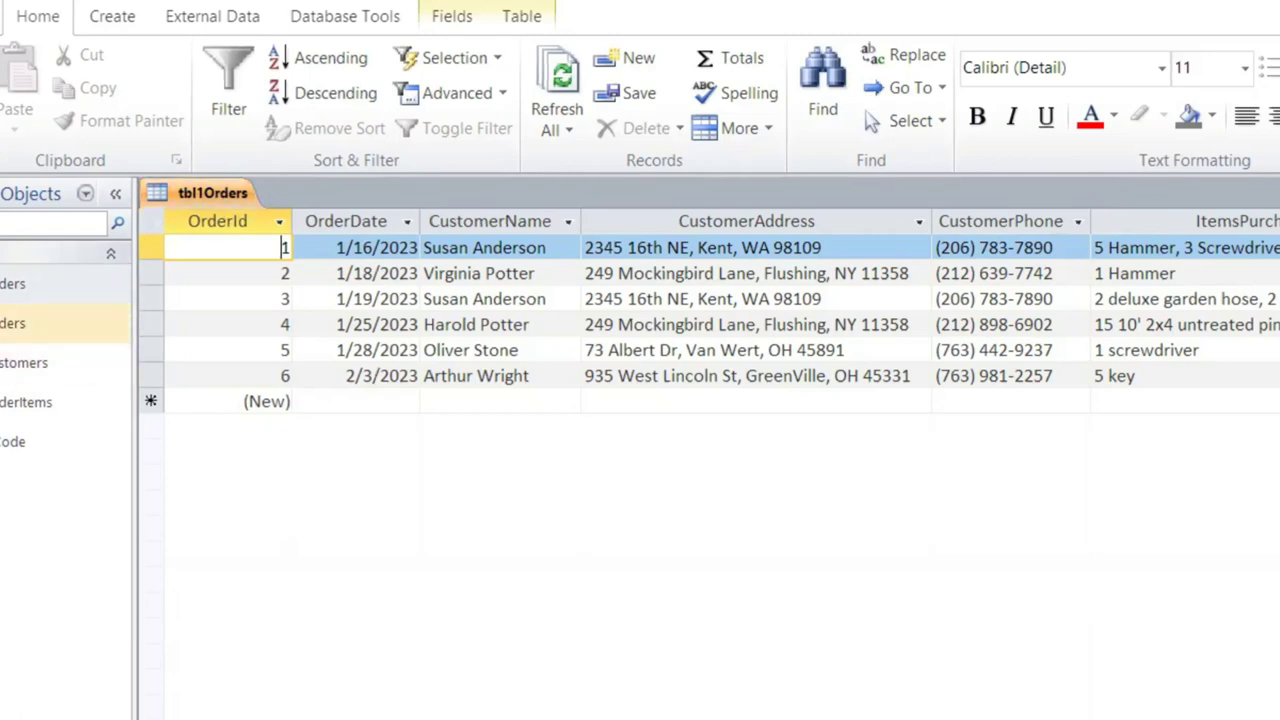
# Open the tbl2Orders table and add a new record with the order date 2/14/2023
pyautogui.click(40, 323)
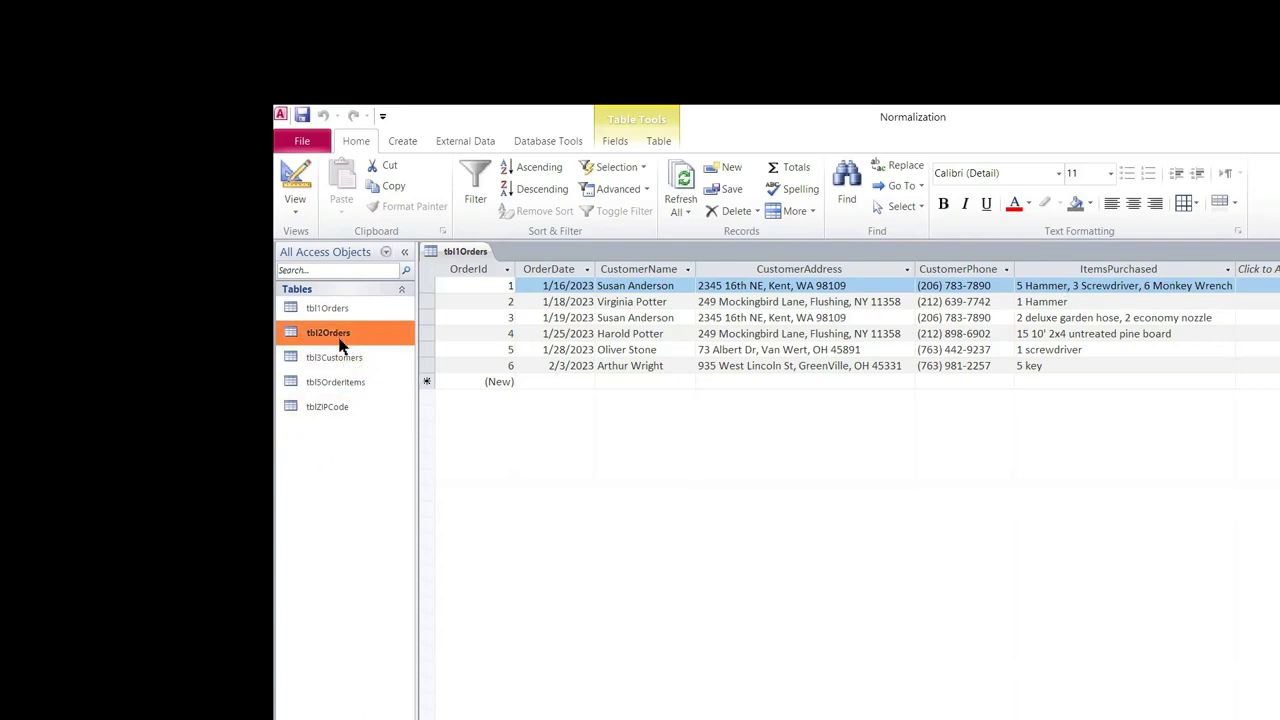
pyautogui.doubleClick(339, 343)
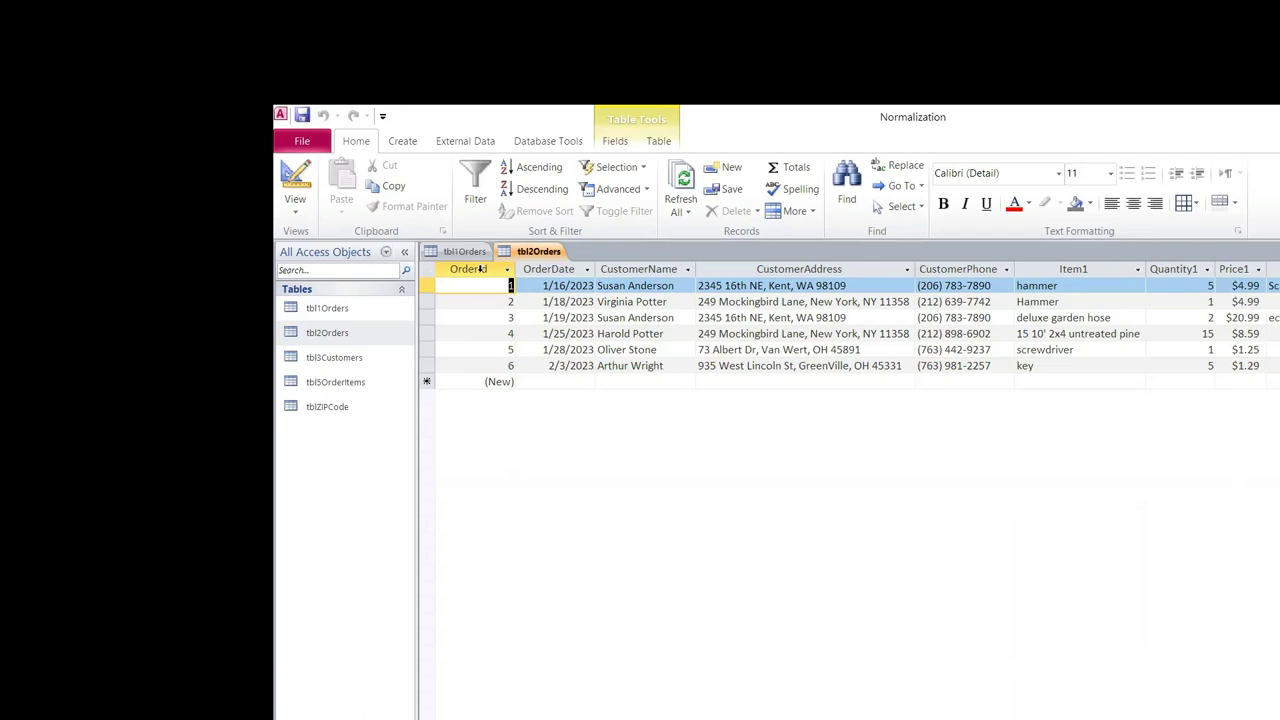
pyautogui.click(483, 381)
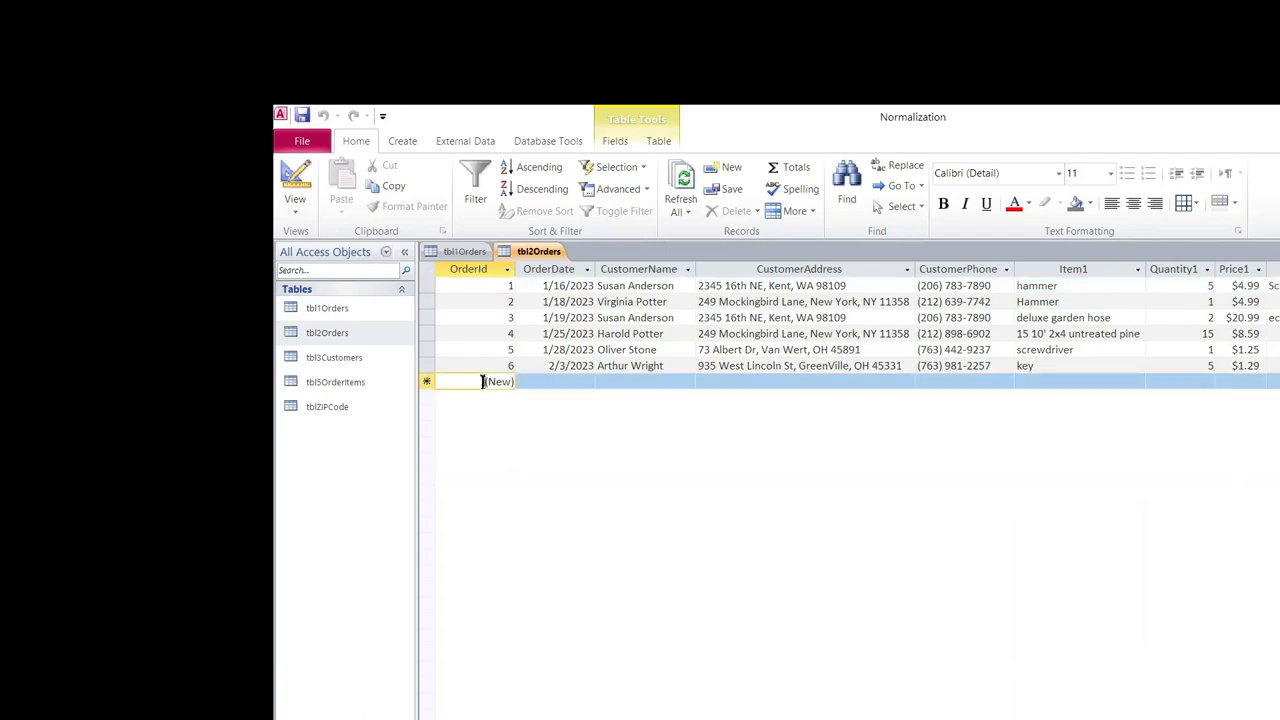
pyautogui.click(535, 383)
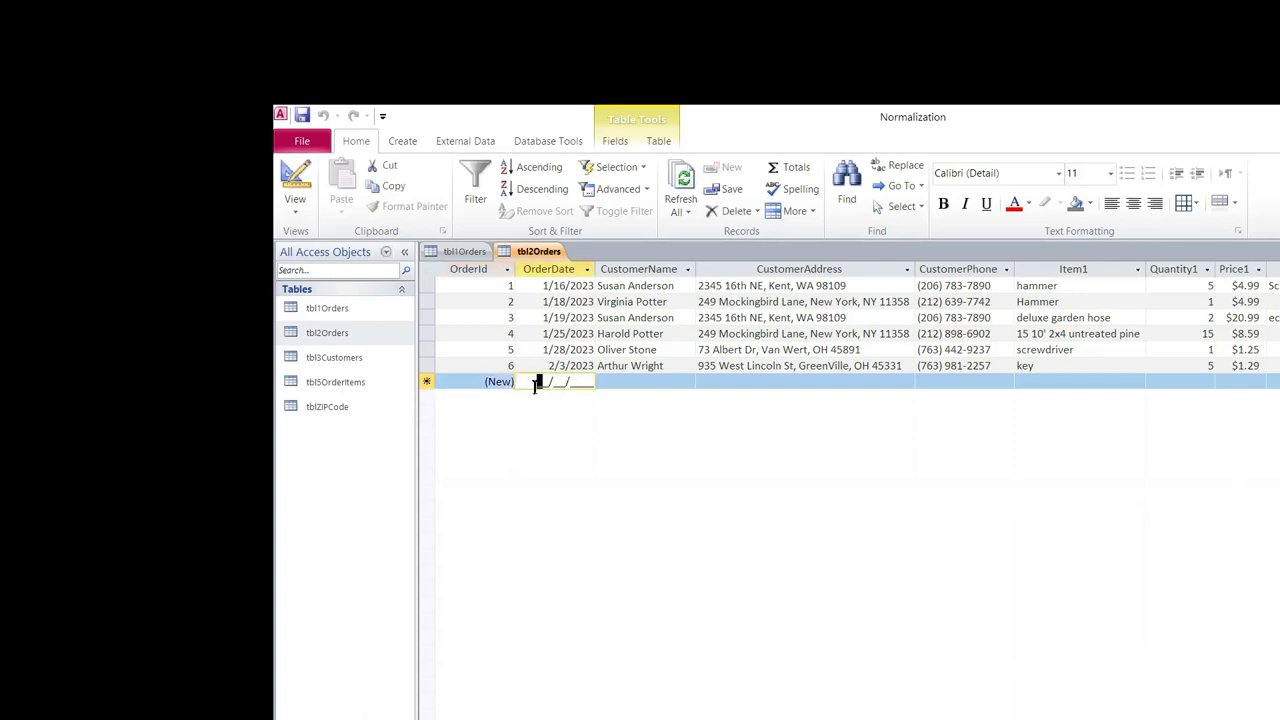
pyautogui.write('02')
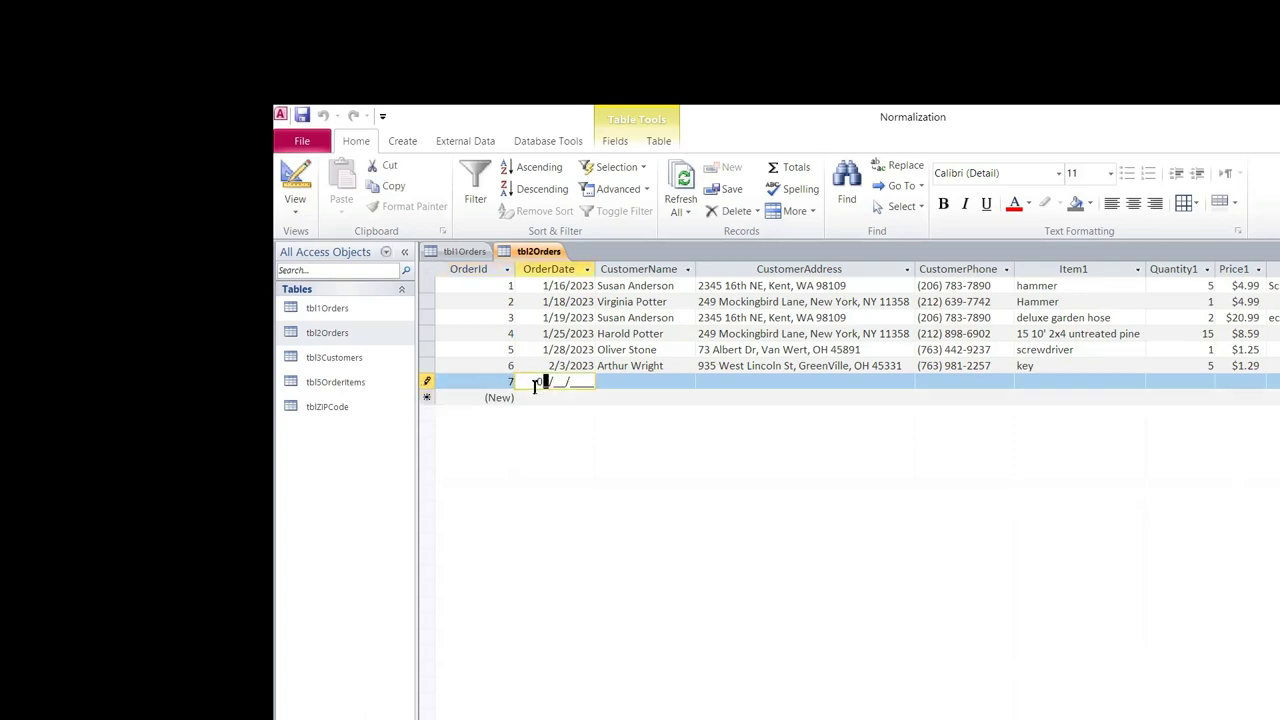
pyautogui.write('142023')
pyautogui.press('Tab')
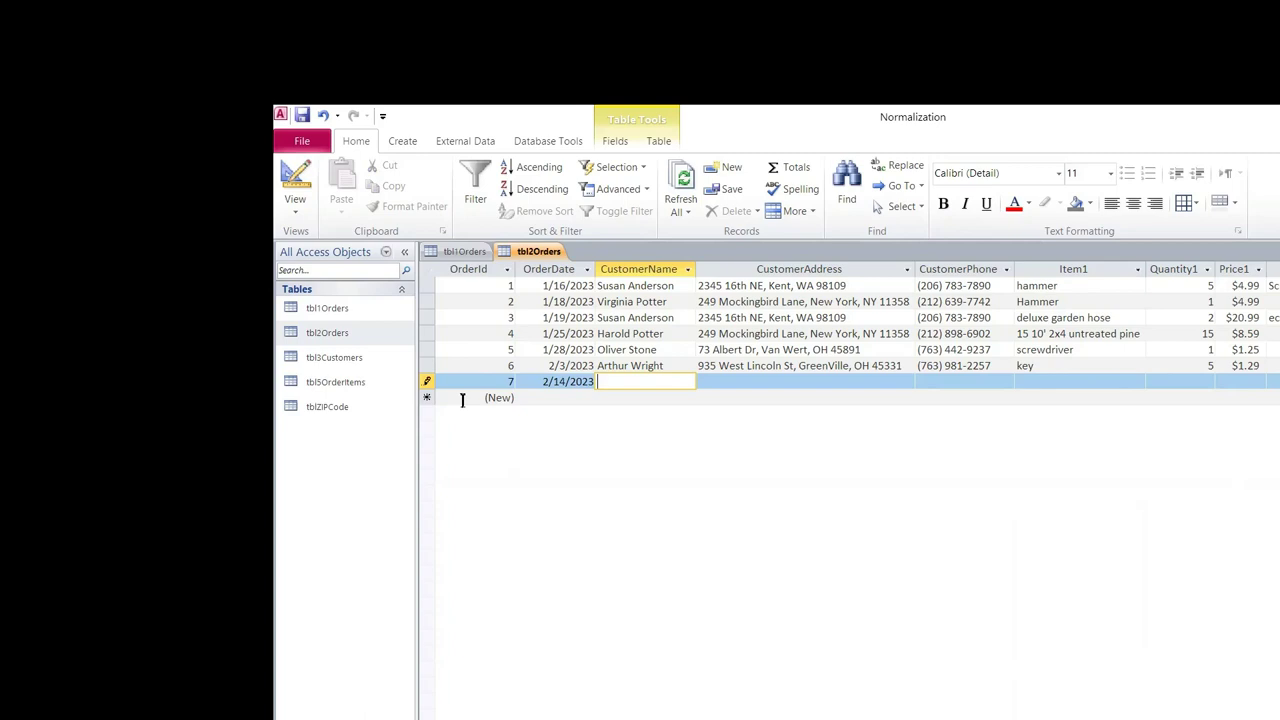
# Switch tbl2Orders to Design View and examine the OrderId field's Field Size and New Values properties
pyautogui.rightClick(437, 269)
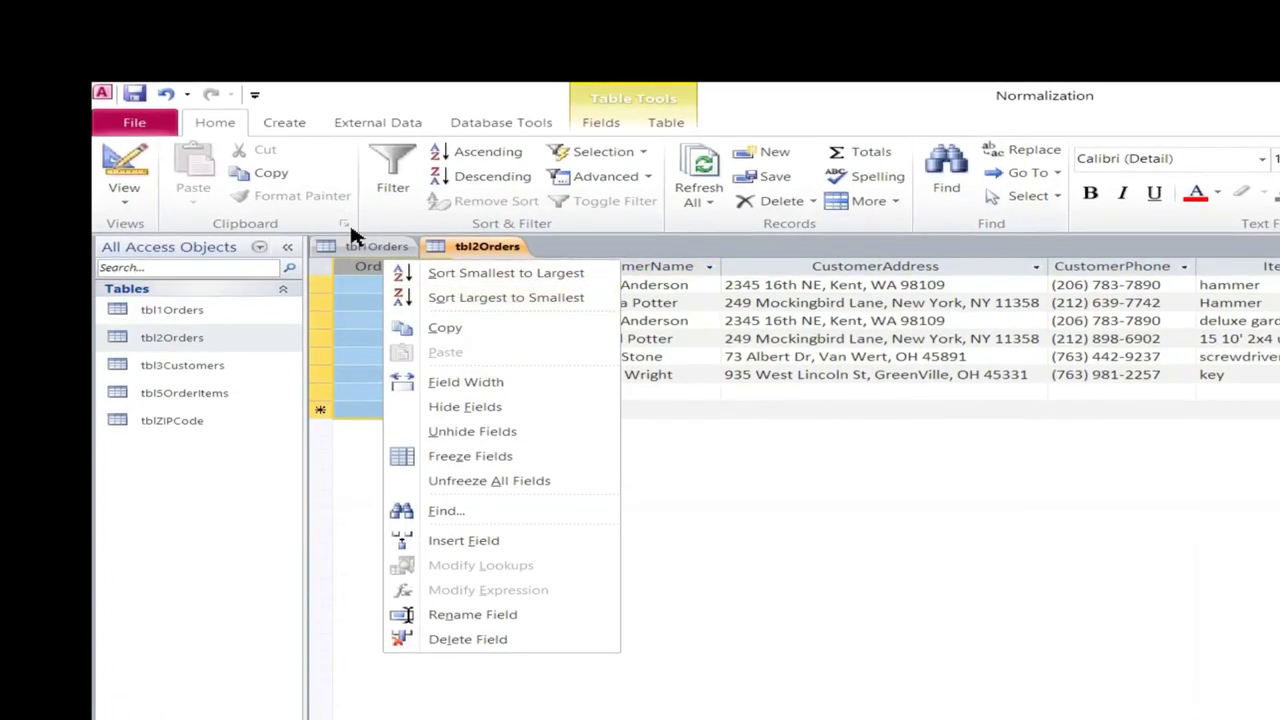
pyautogui.click(468, 248)
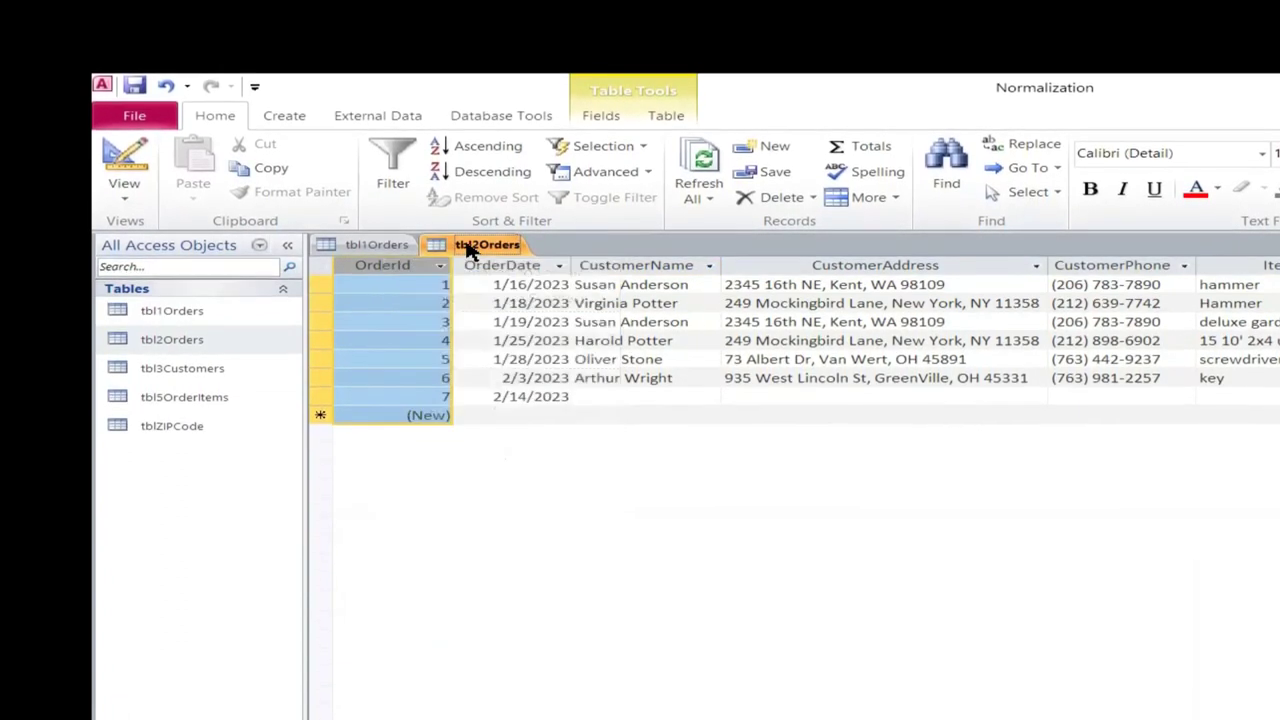
pyautogui.rightClick(468, 248)
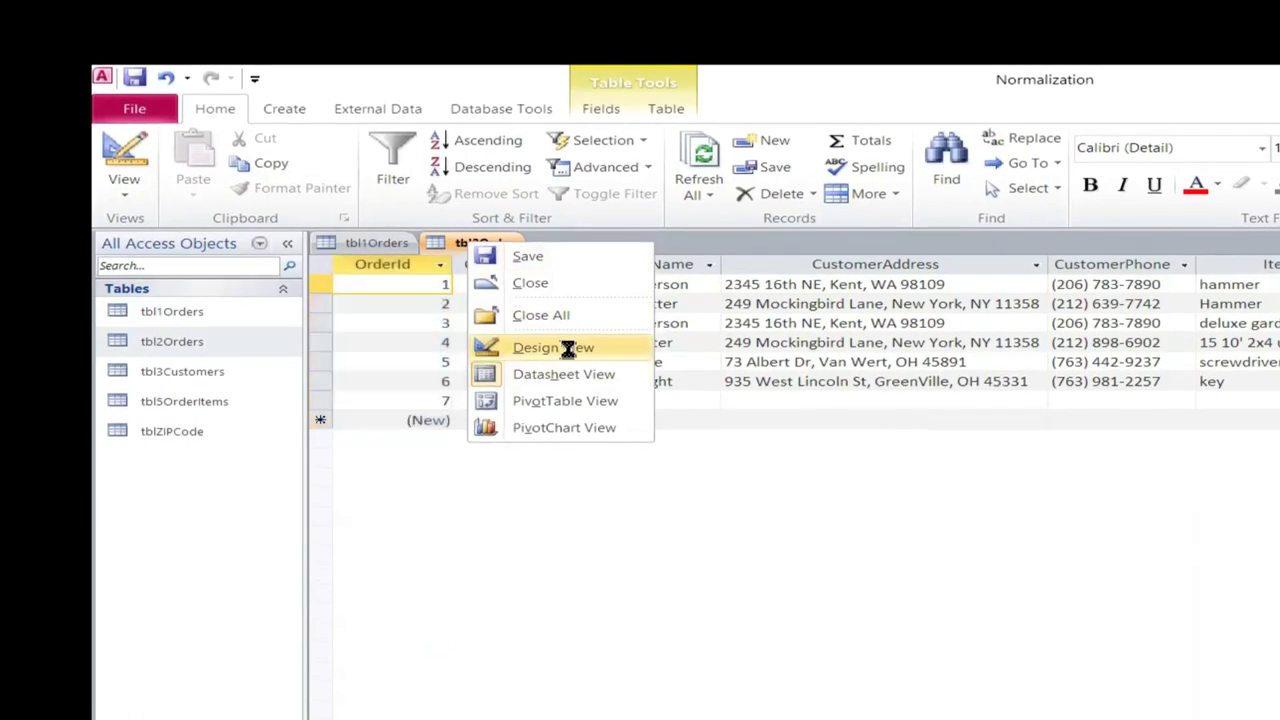
pyautogui.click(567, 348)
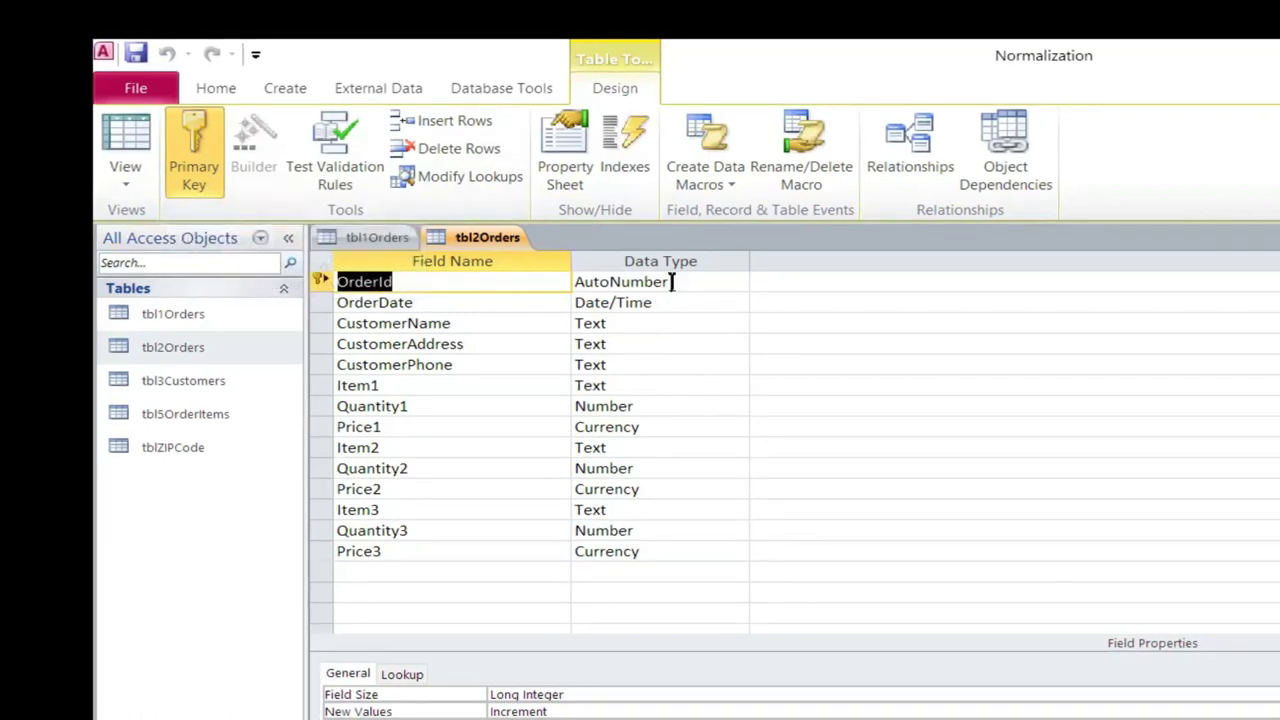
pyautogui.click(598, 694)
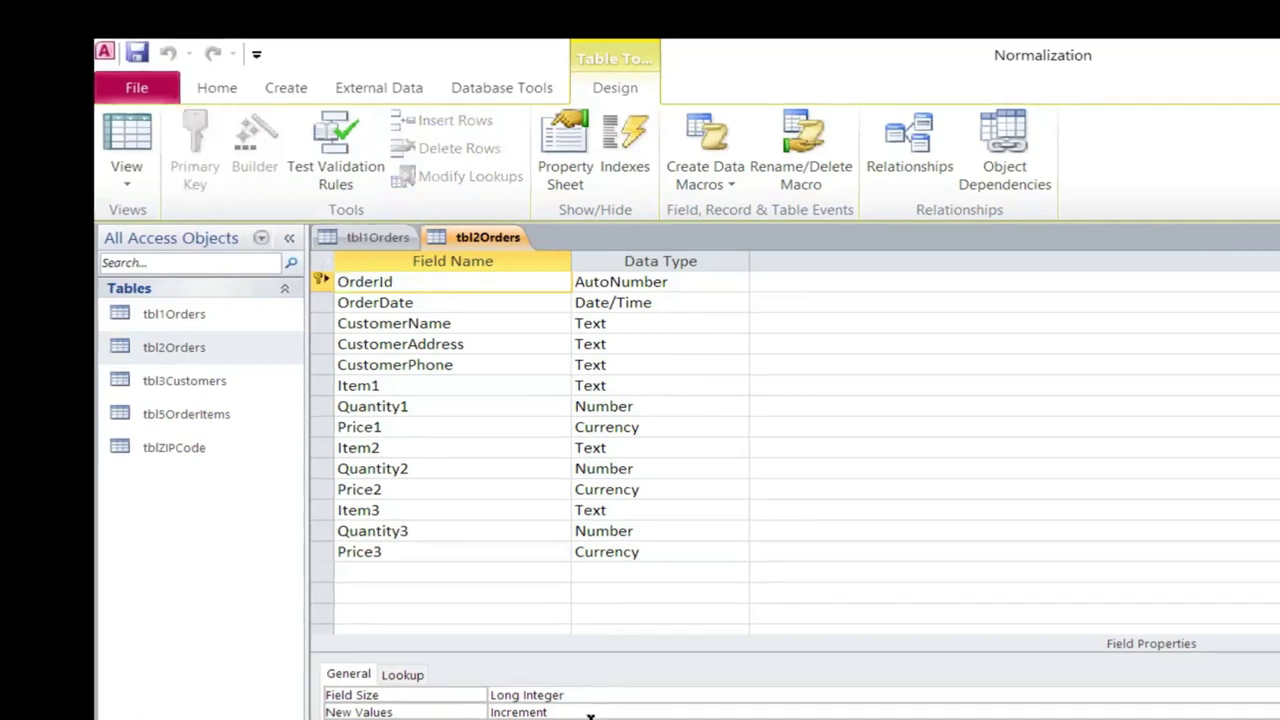
pyautogui.click(590, 711)
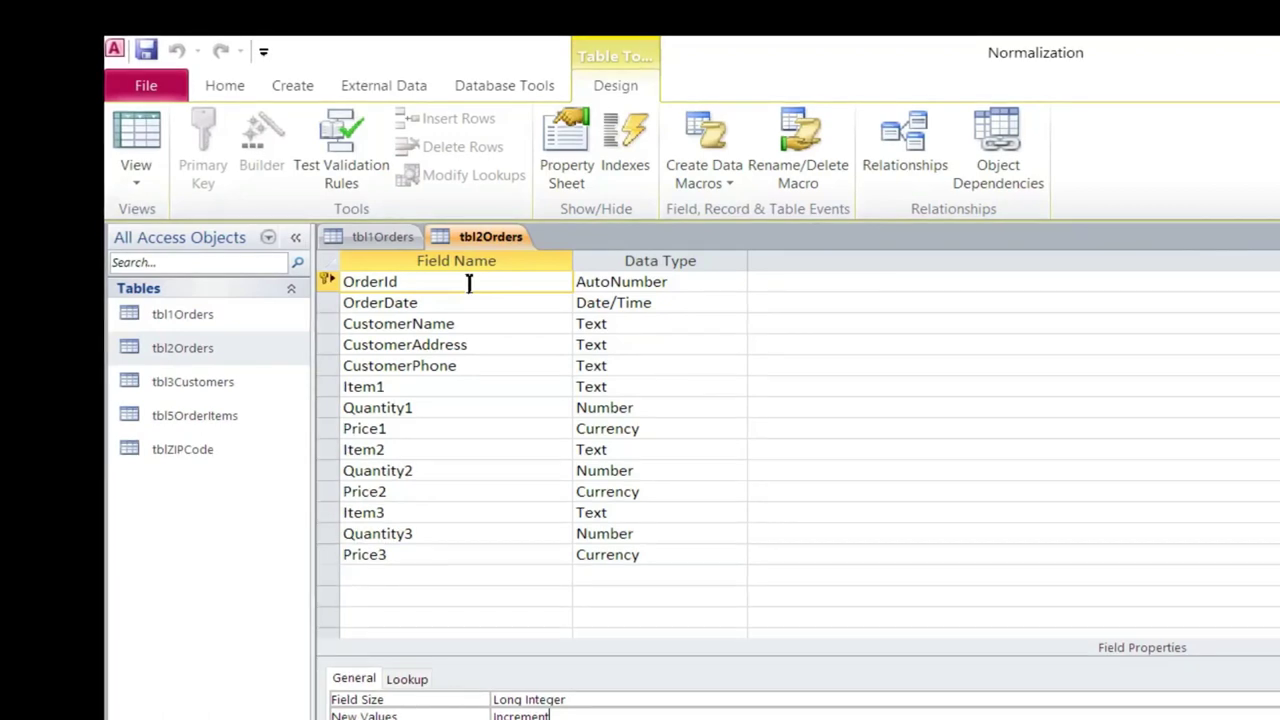
# Close the tbl1Orders table and return tbl2Orders to Datasheet View with the first record's CustomerAddress selected
pyautogui.rightClick(375, 238)
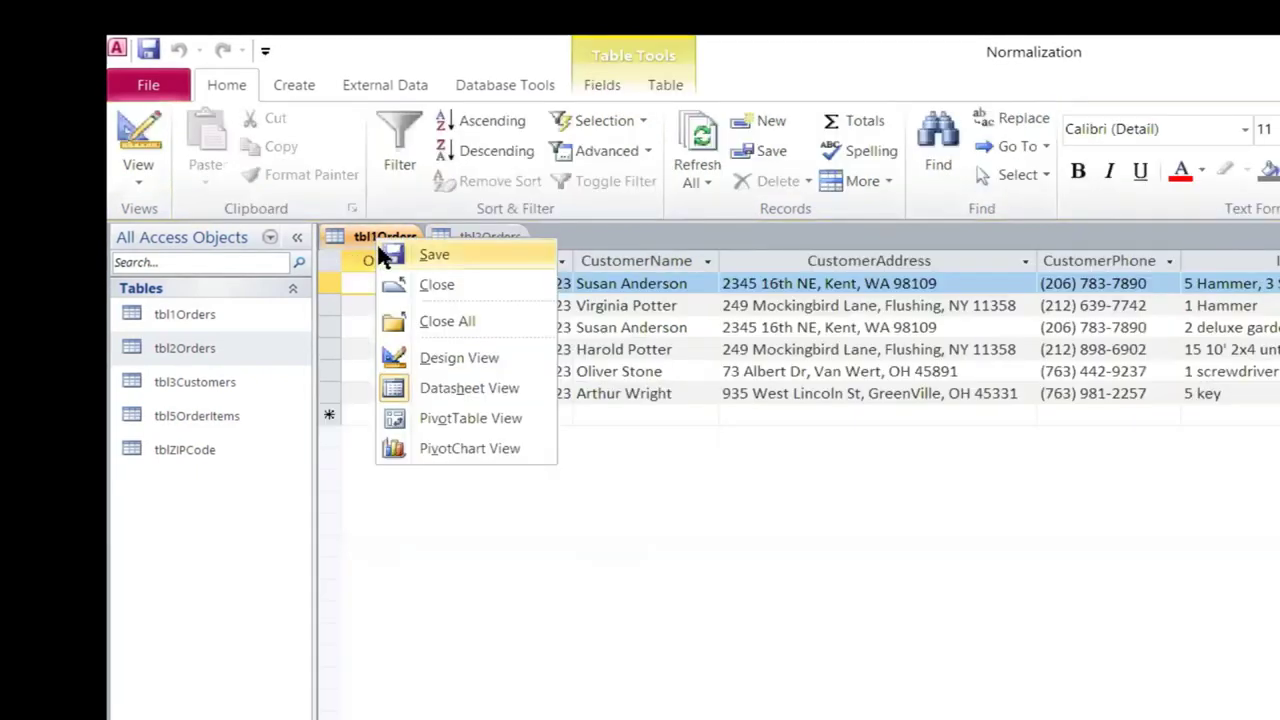
pyautogui.click(418, 286)
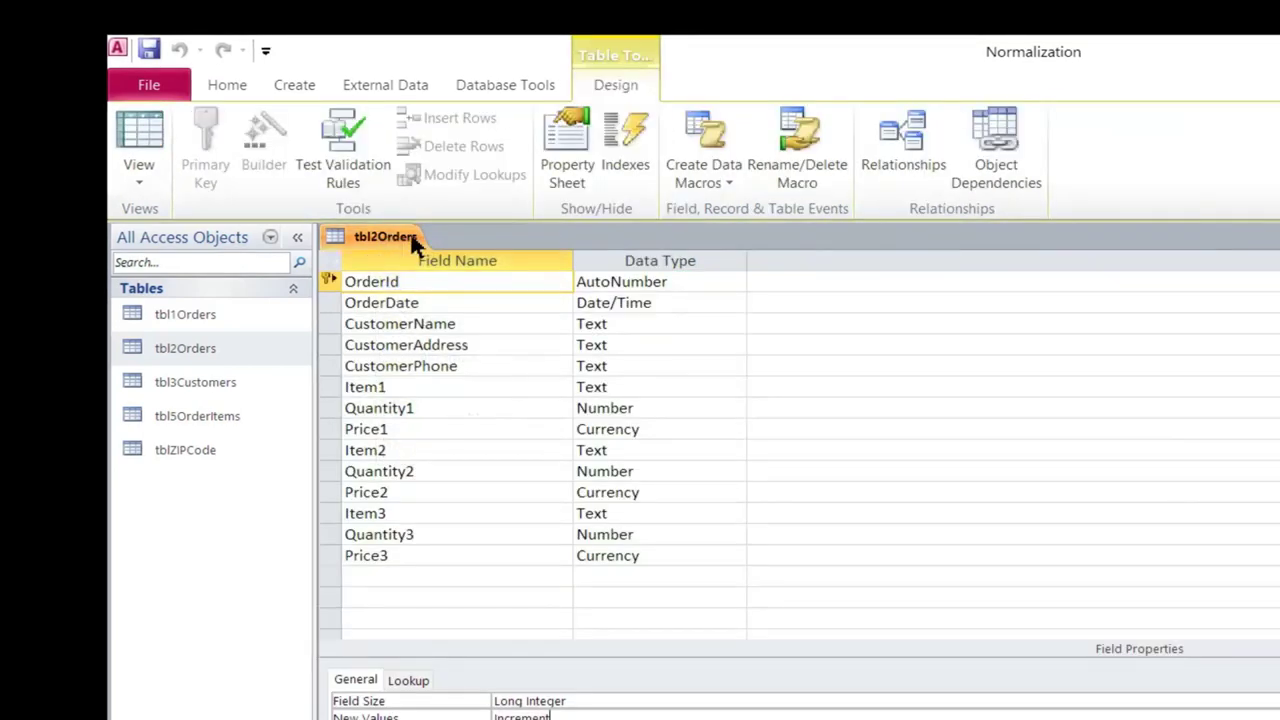
pyautogui.rightClick(404, 237)
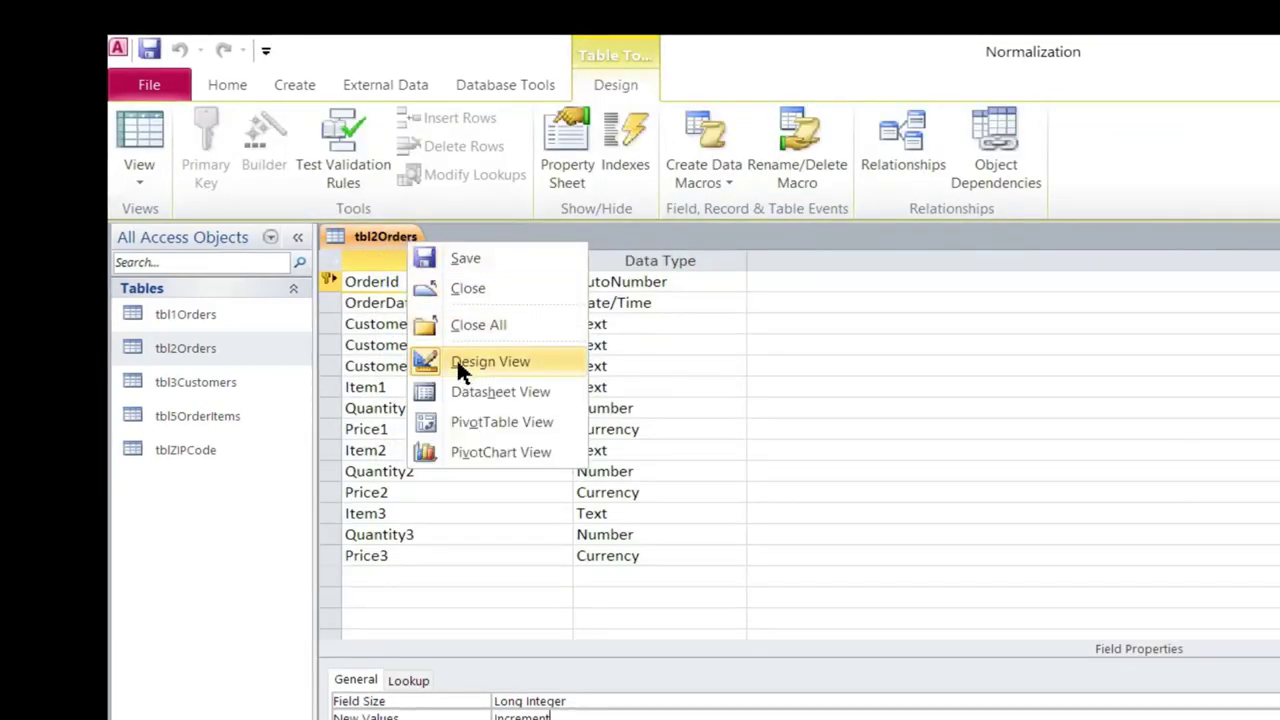
pyautogui.click(455, 390)
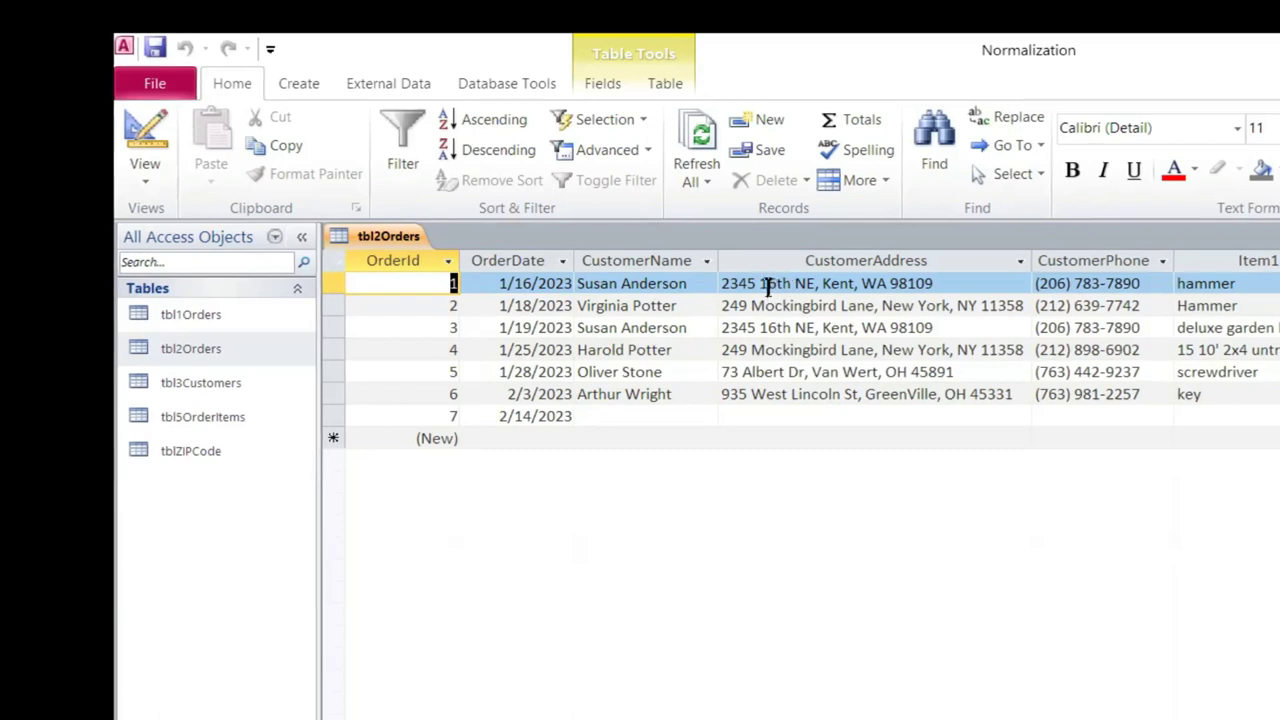
pyautogui.click(843, 292)
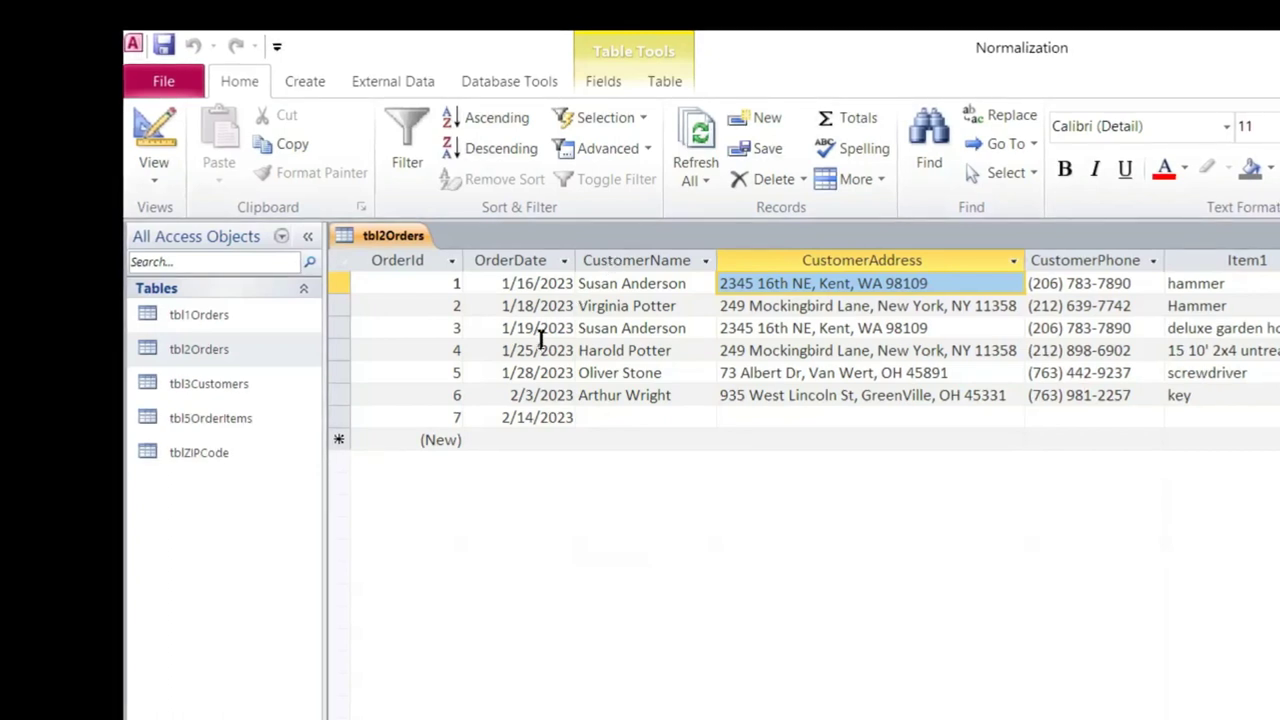
# Close the tbl2Orders table
pyautogui.rightClick(392, 238)
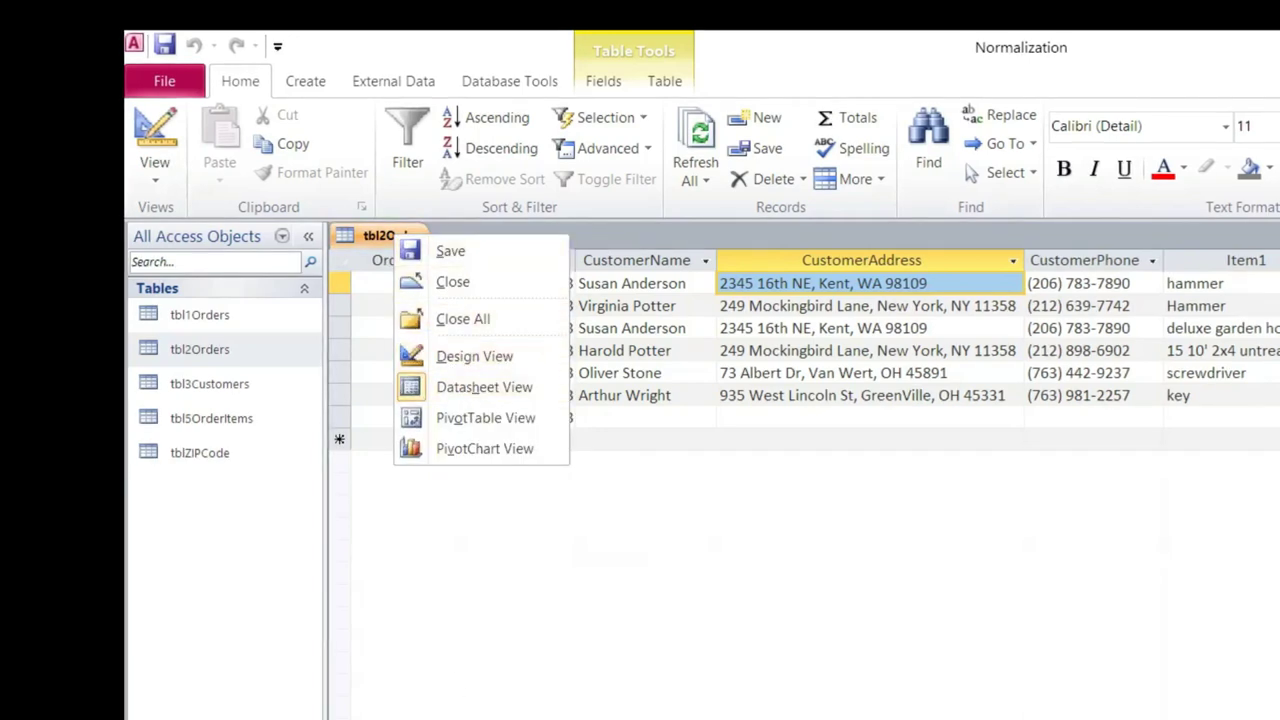
pyautogui.press('Escape')
pyautogui.rightClick(385, 238)
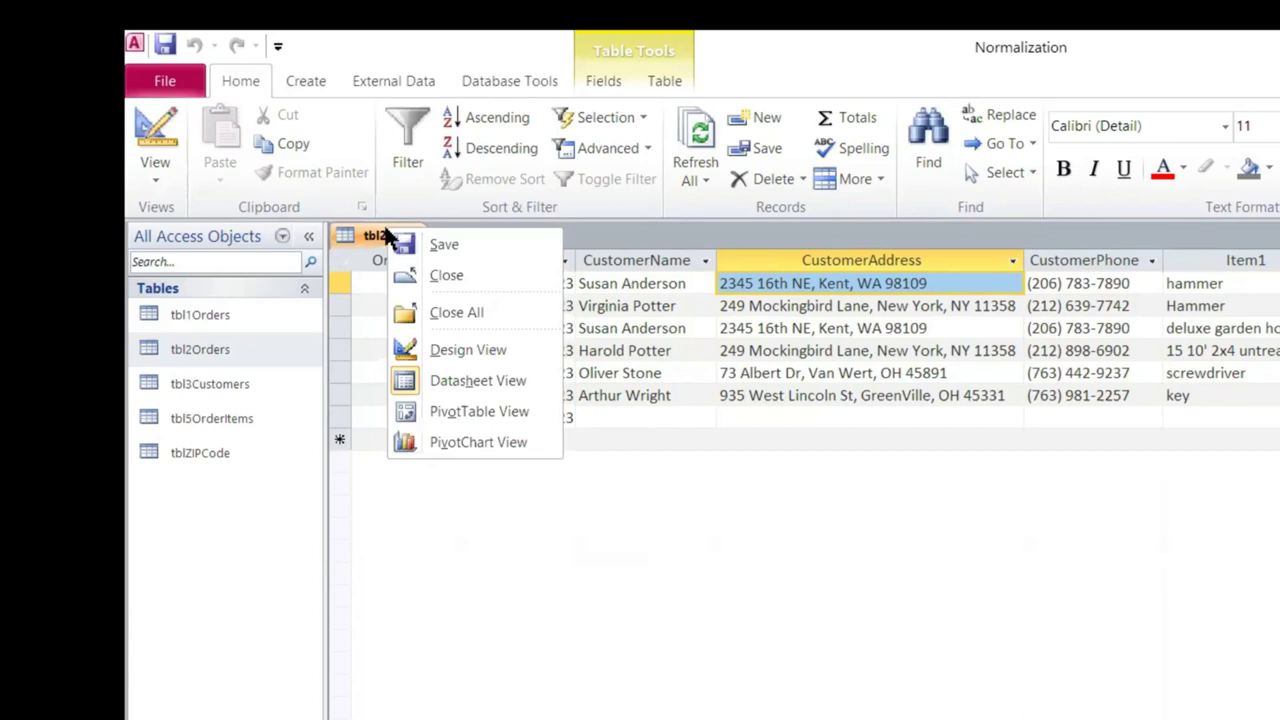
pyautogui.click(444, 272)
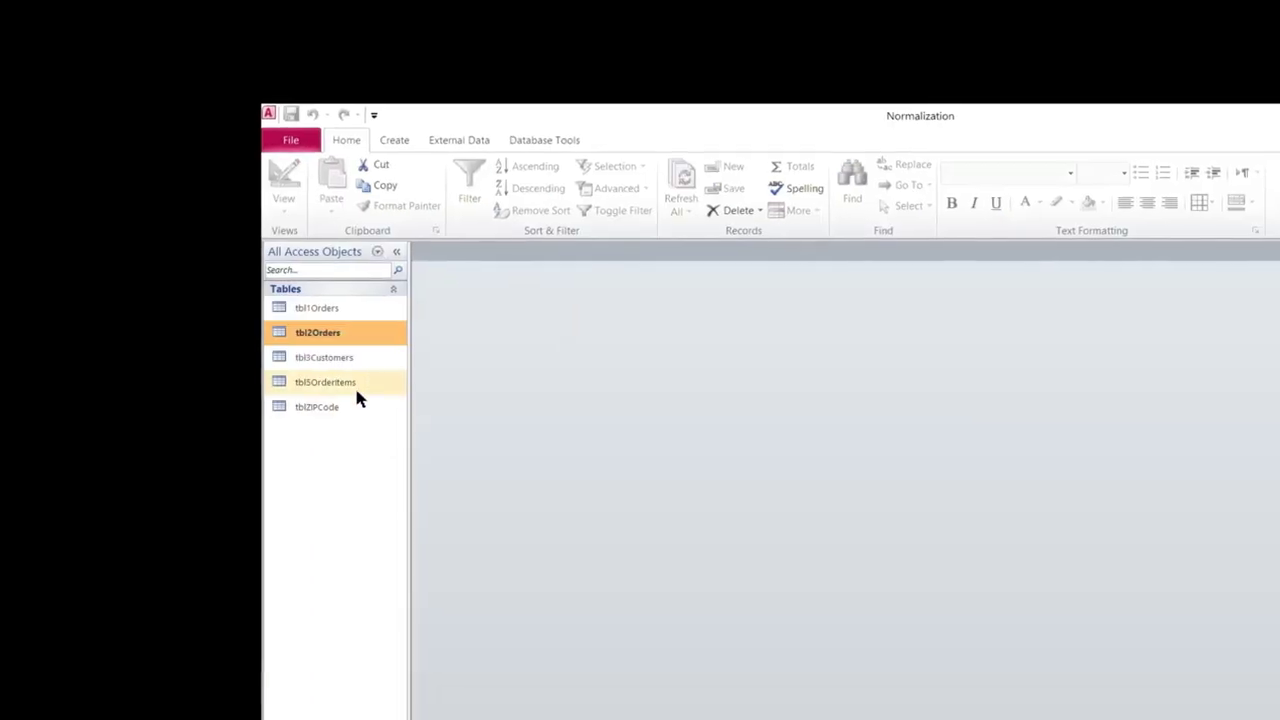
# Copy the tbl2Orders table and paste it as a new table named Customers, with structure and data
pyautogui.rightClick(365, 335)
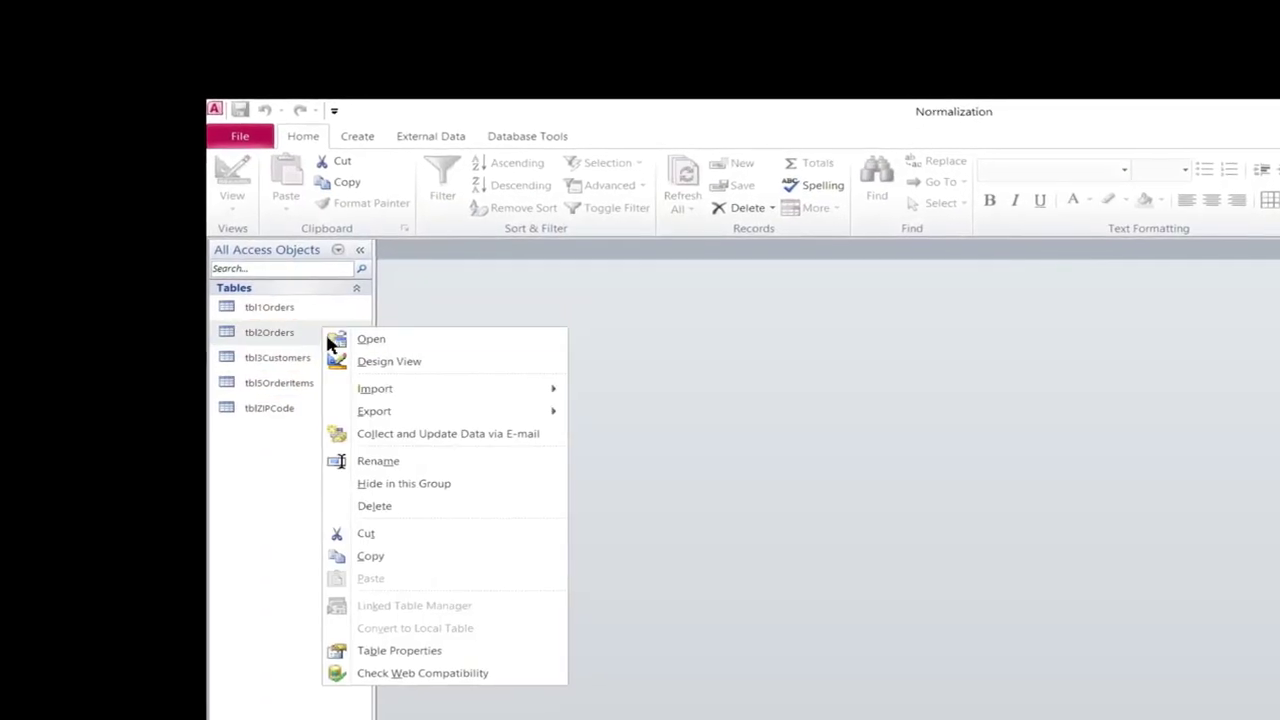
pyautogui.click(335, 560)
pyautogui.rightClick(283, 524)
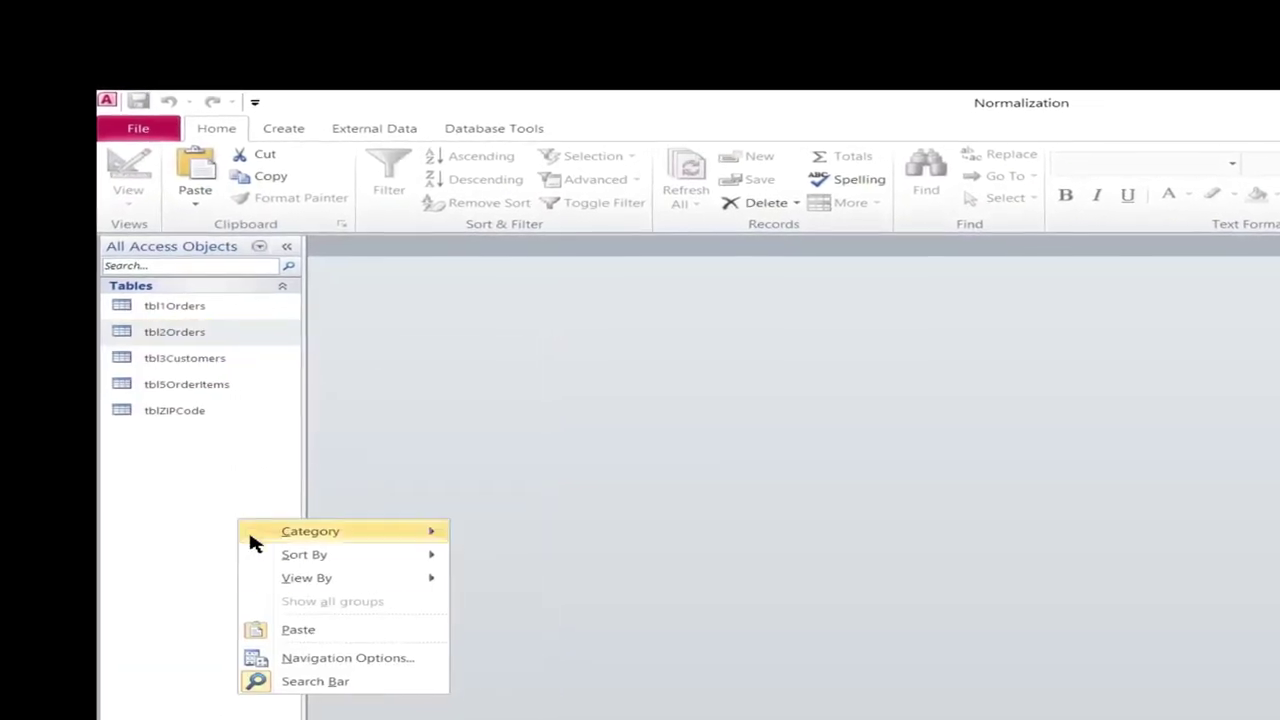
pyautogui.click(290, 630)
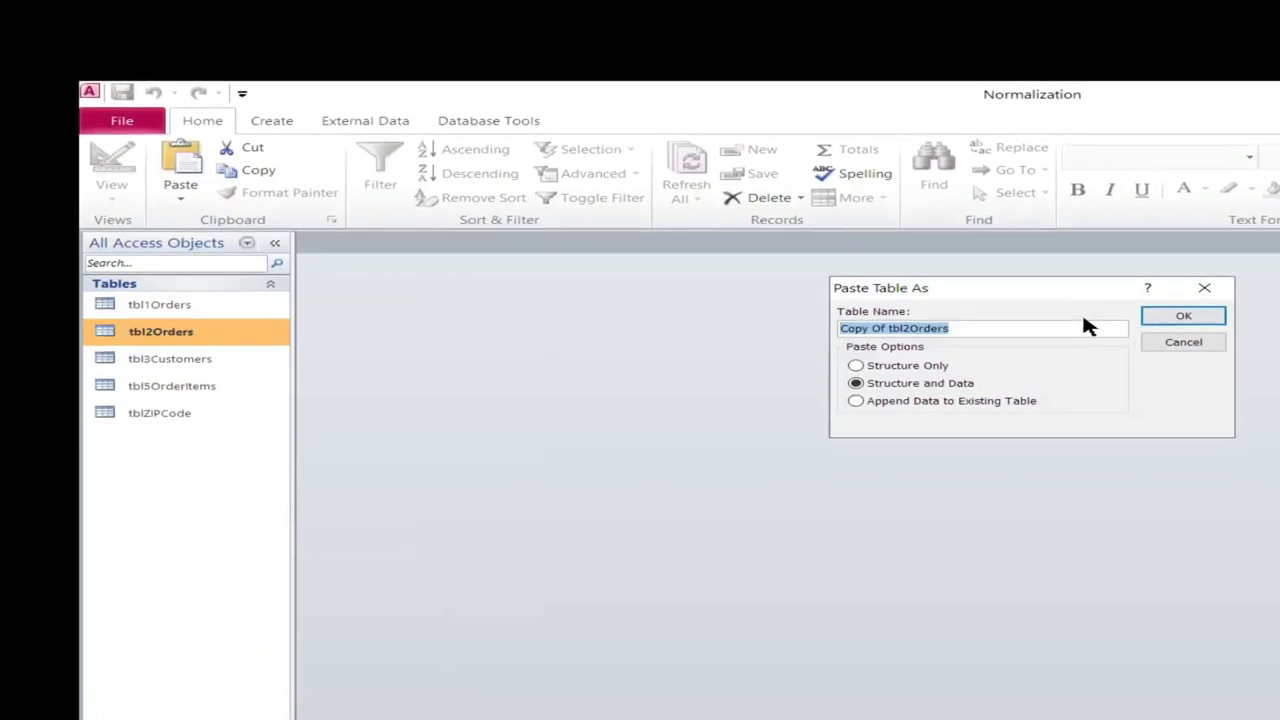
pyautogui.write('Customers')
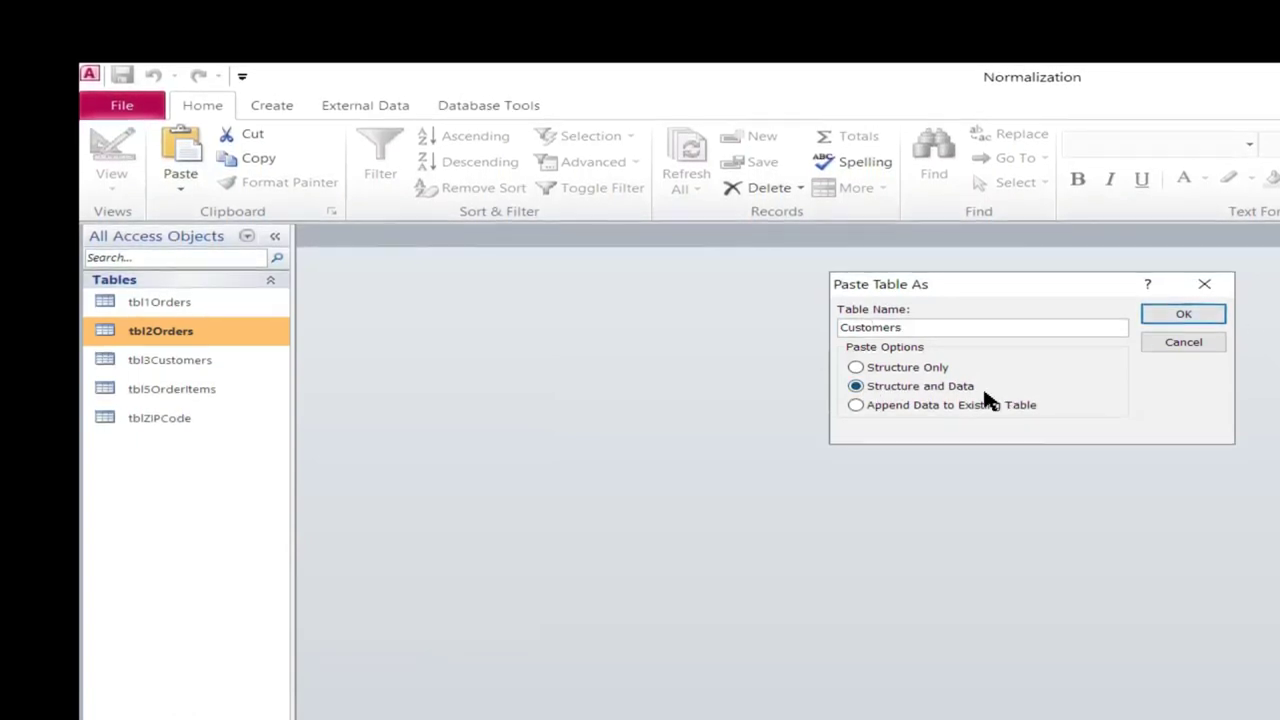
pyautogui.click(1183, 314)
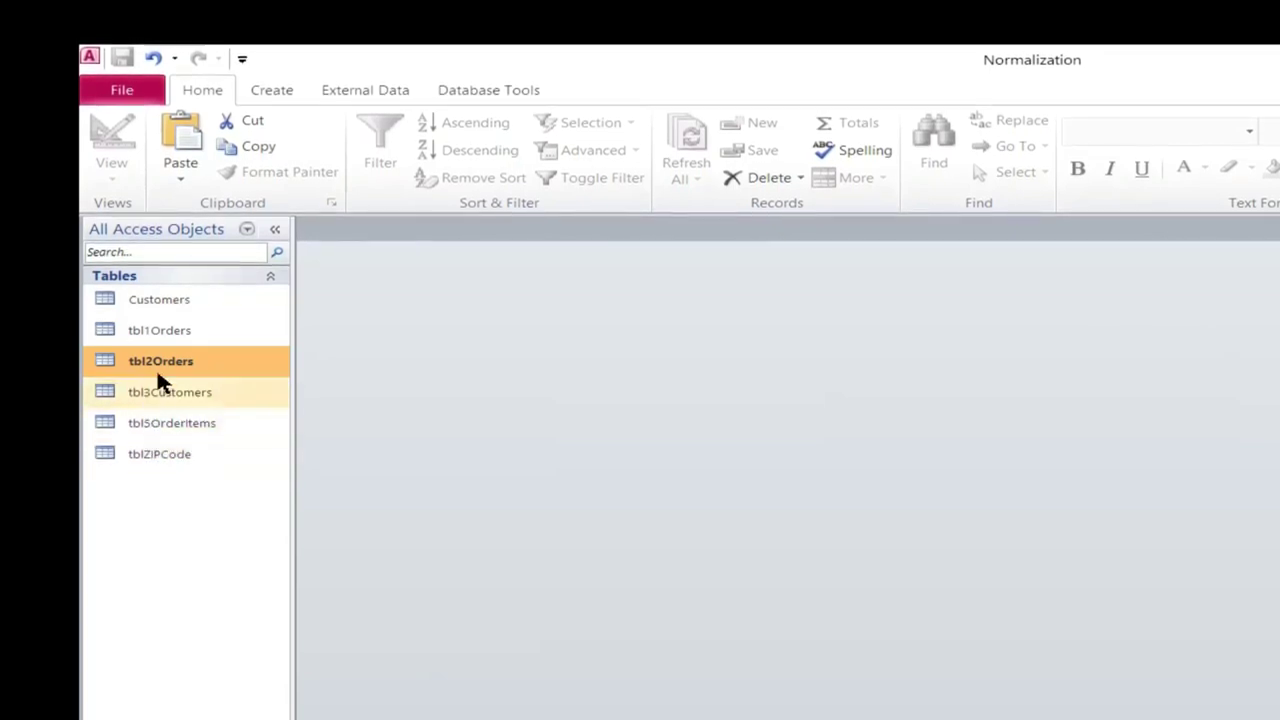
# Open the Customers table and switch it to Design View
pyautogui.doubleClick(173, 298)
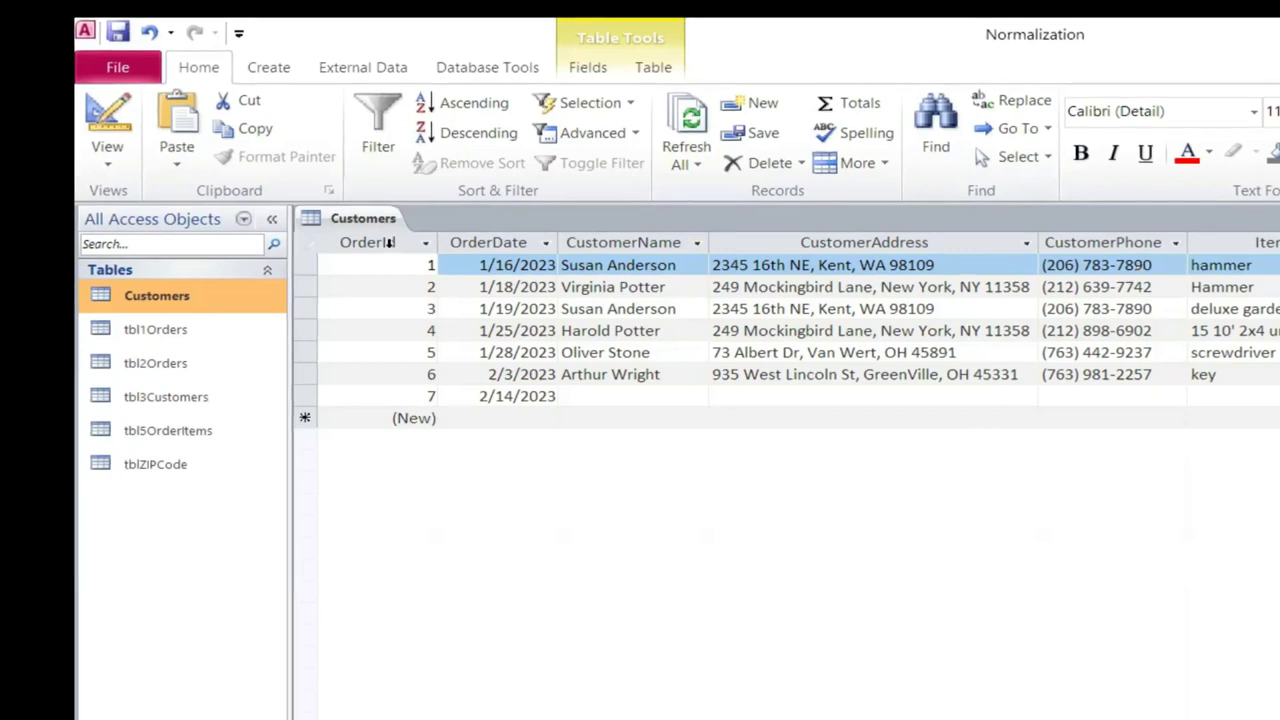
pyautogui.rightClick(370, 224)
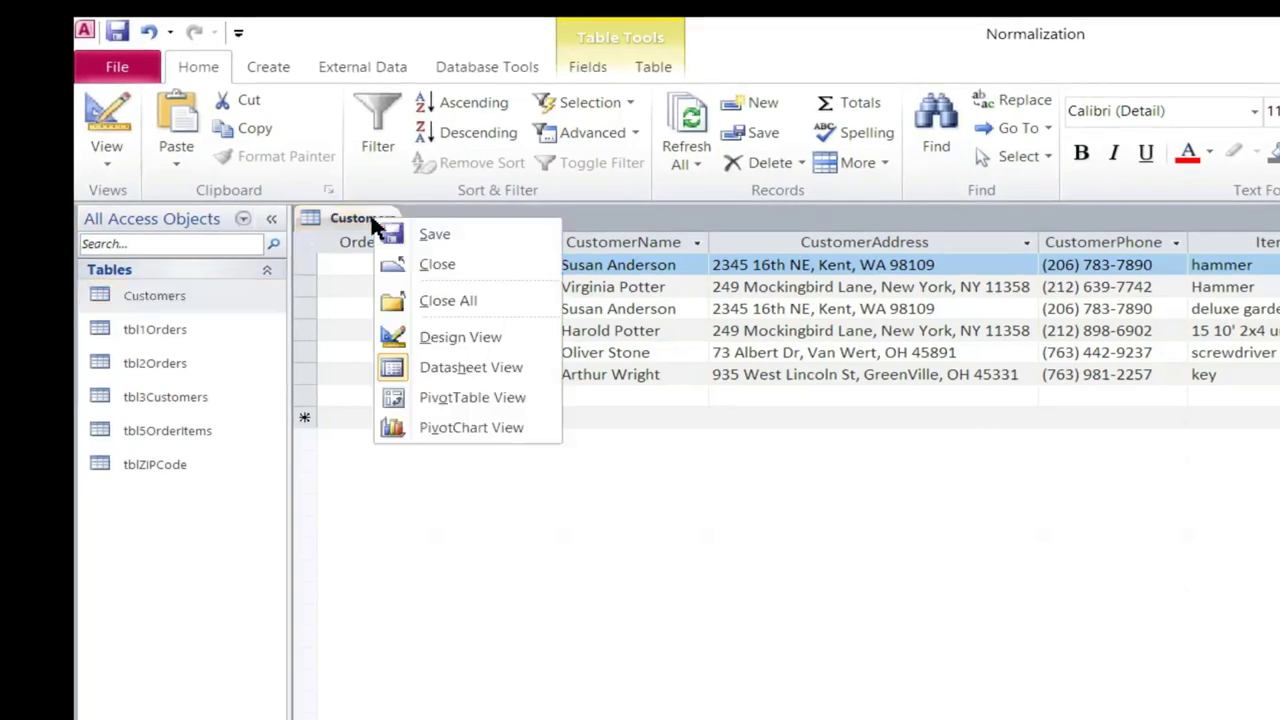
pyautogui.click(439, 337)
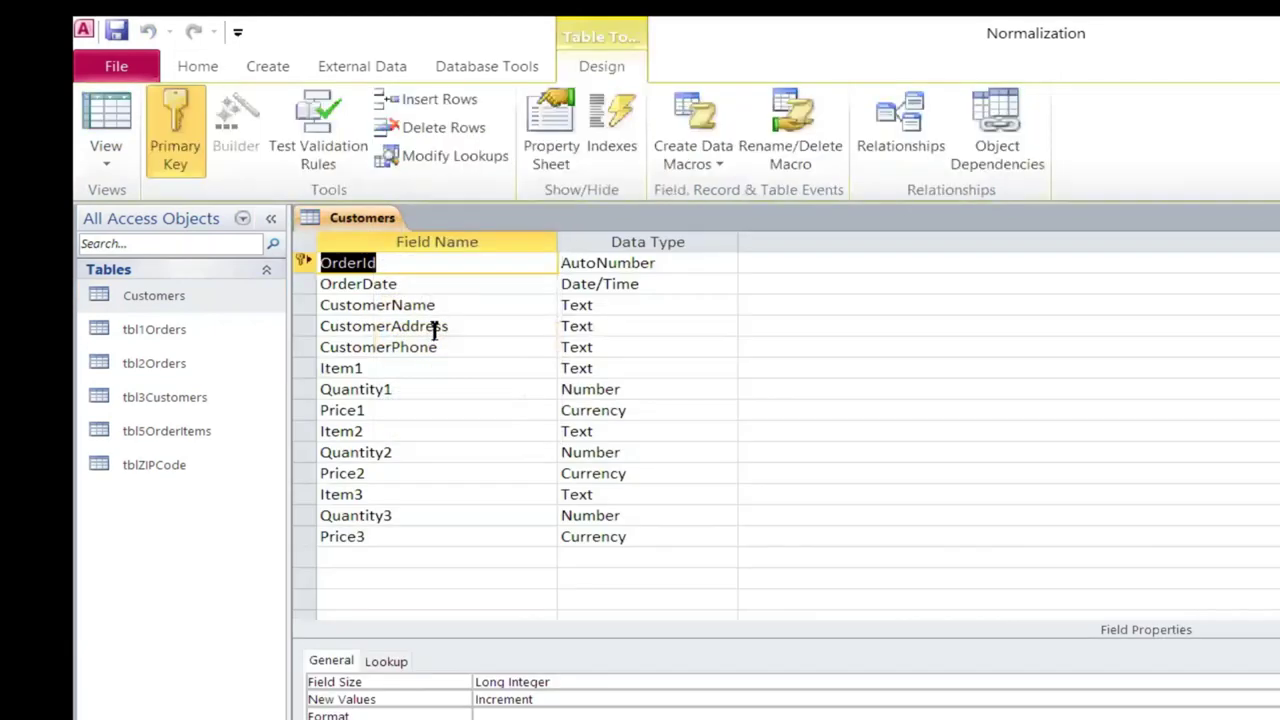
# Delete the OrderId primary key field from the Customers table design
pyautogui.rightClick(300, 262)
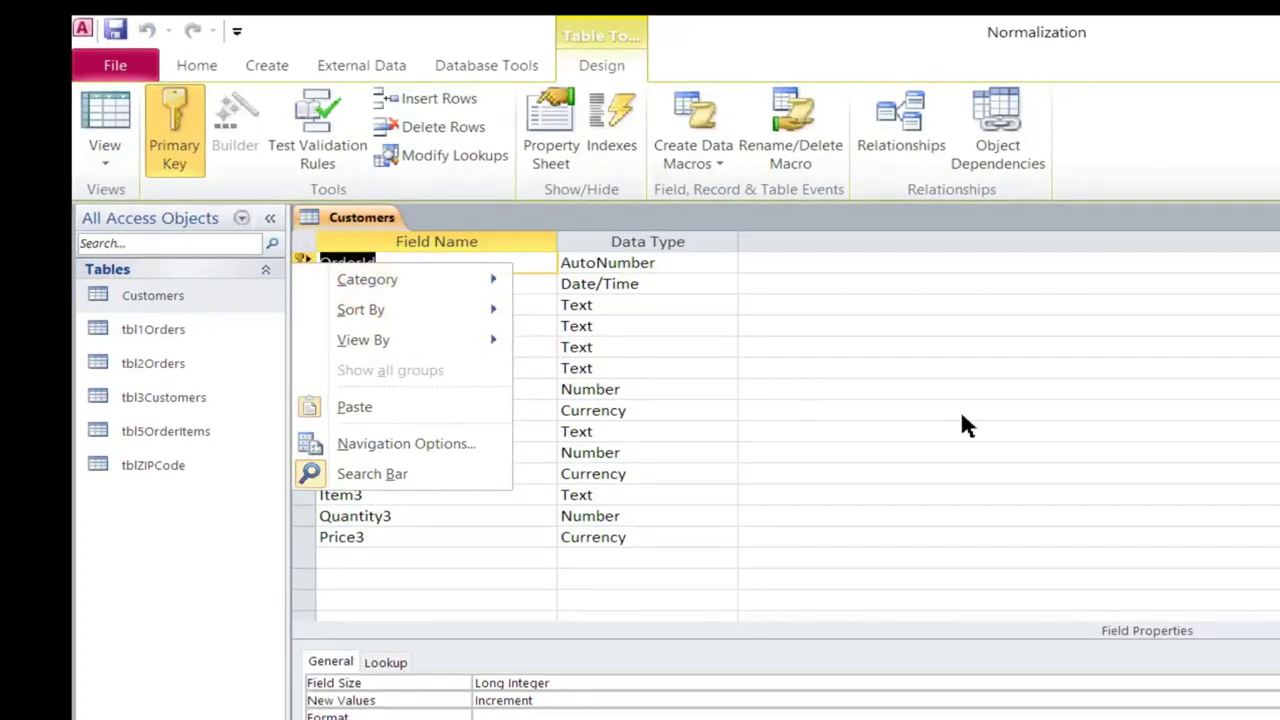
pyautogui.press('Escape')
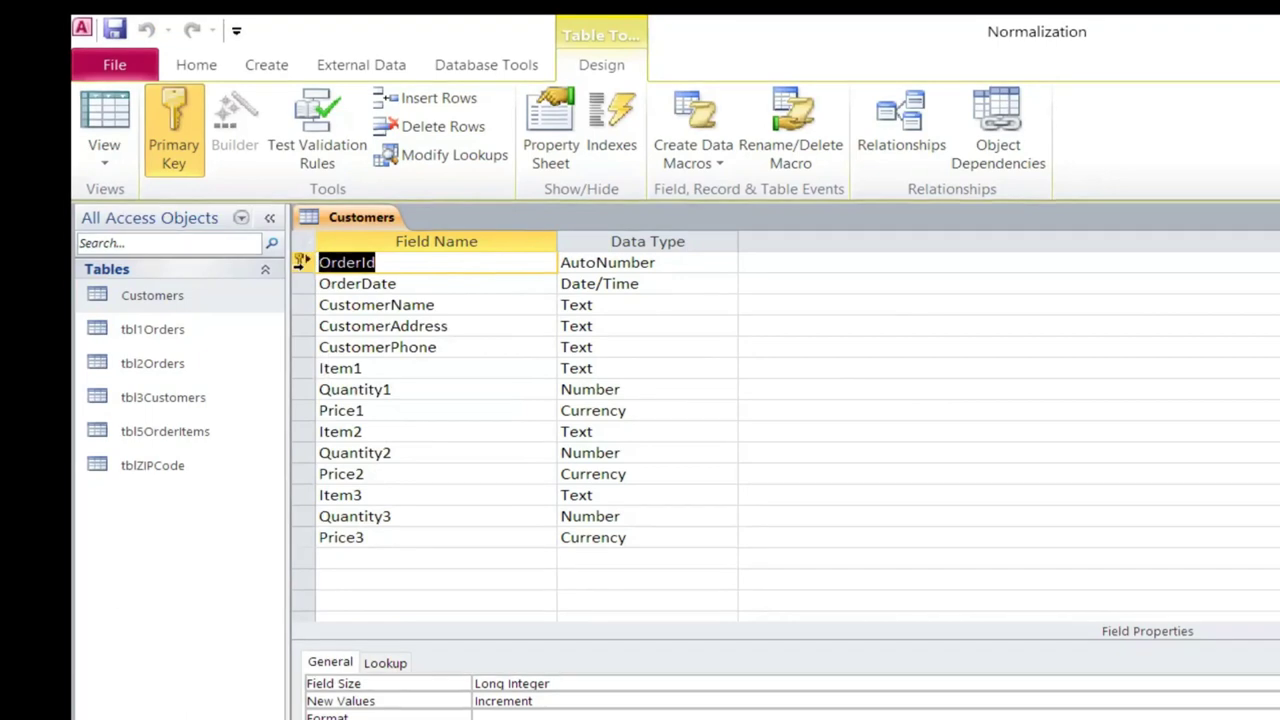
pyautogui.rightClick(301, 263)
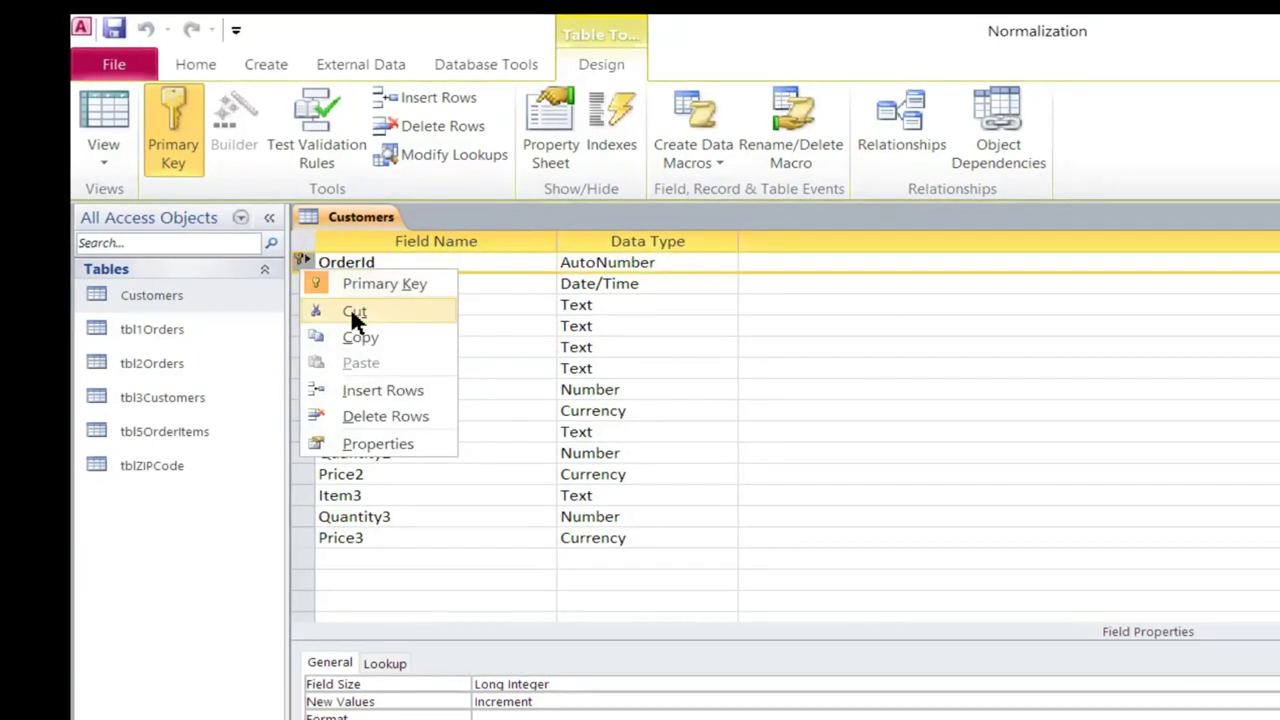
pyautogui.click(366, 414)
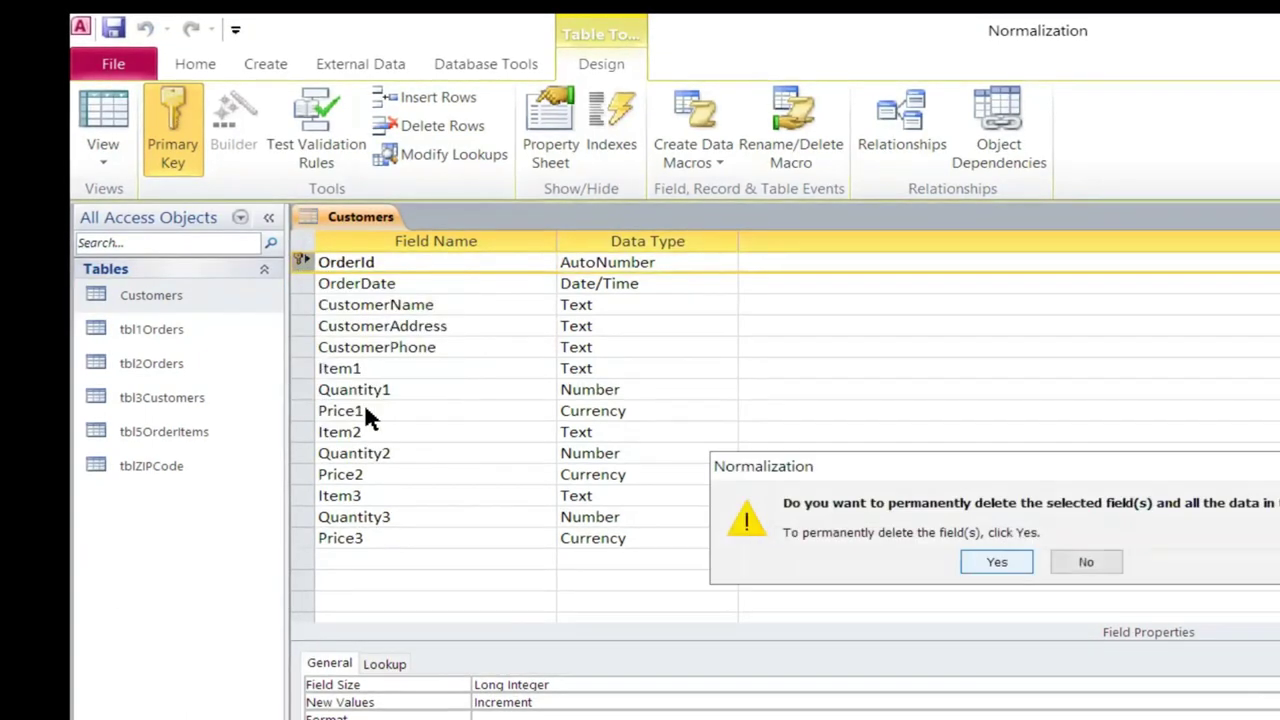
pyautogui.click(1009, 558)
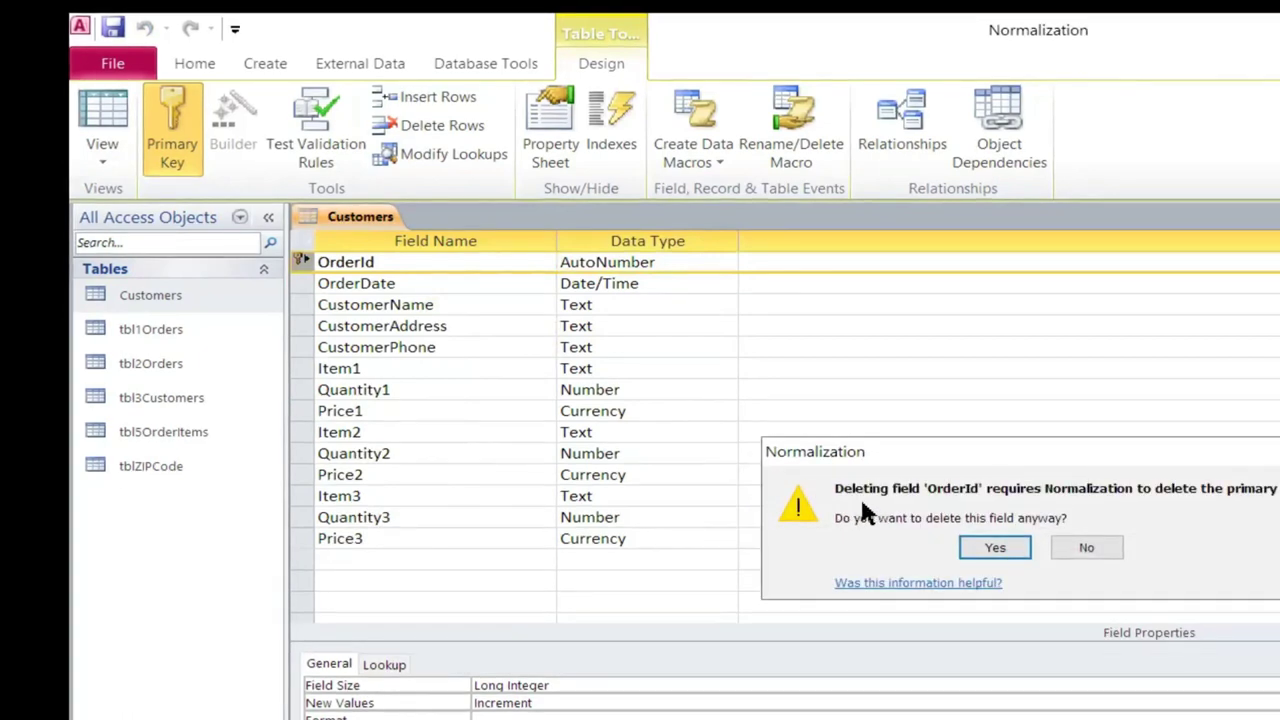
pyautogui.click(996, 548)
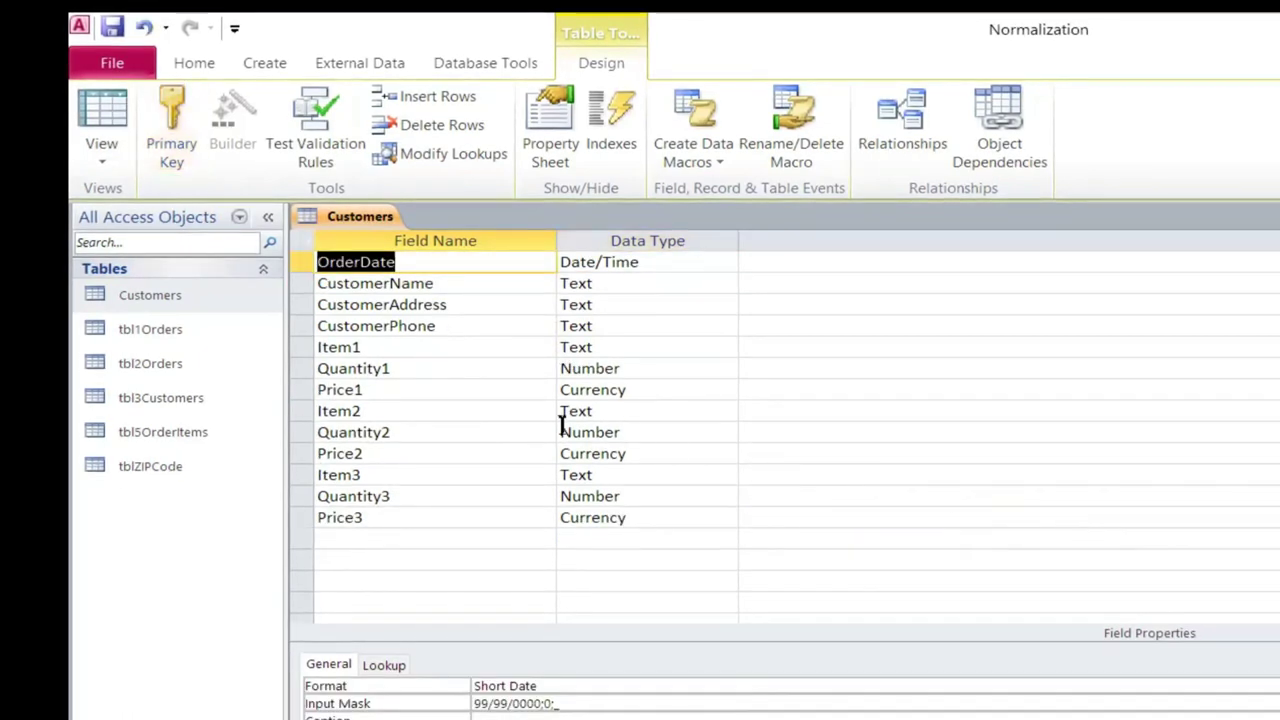
# Delete the OrderDate field from the Customers table design
pyautogui.click(300, 263)
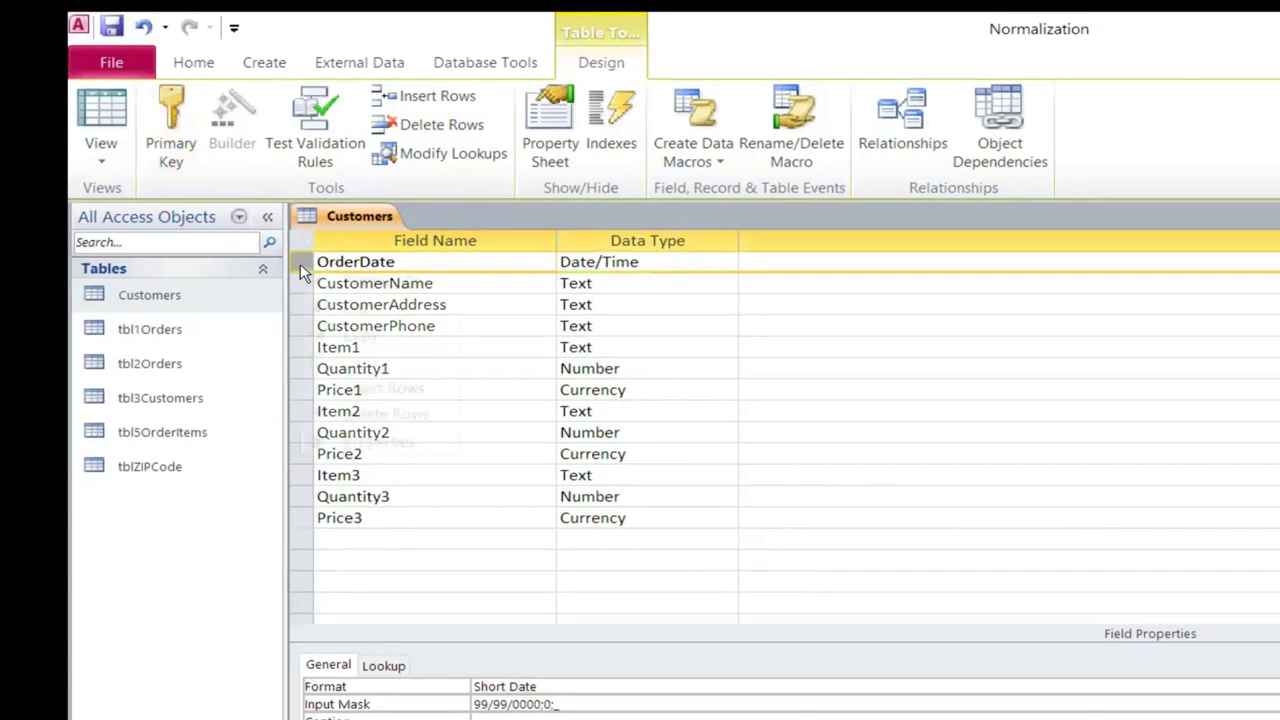
pyautogui.rightClick(300, 263)
pyautogui.click(381, 414)
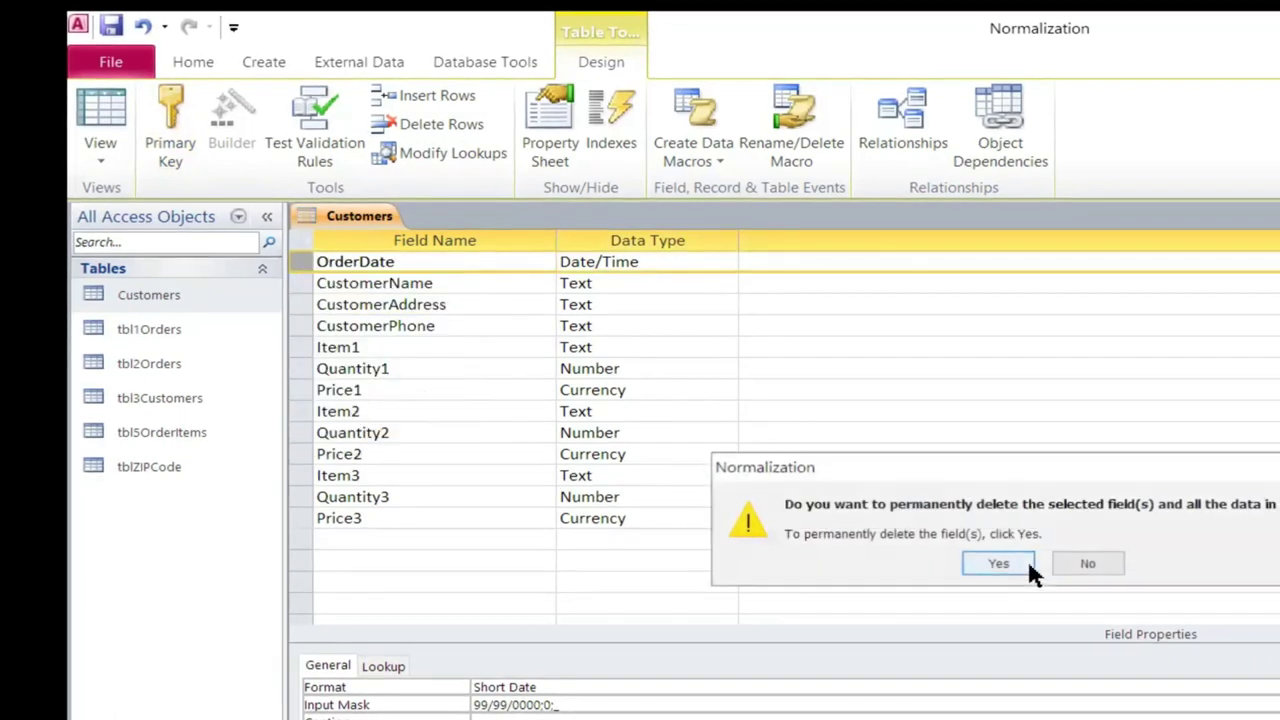
pyautogui.click(1028, 559)
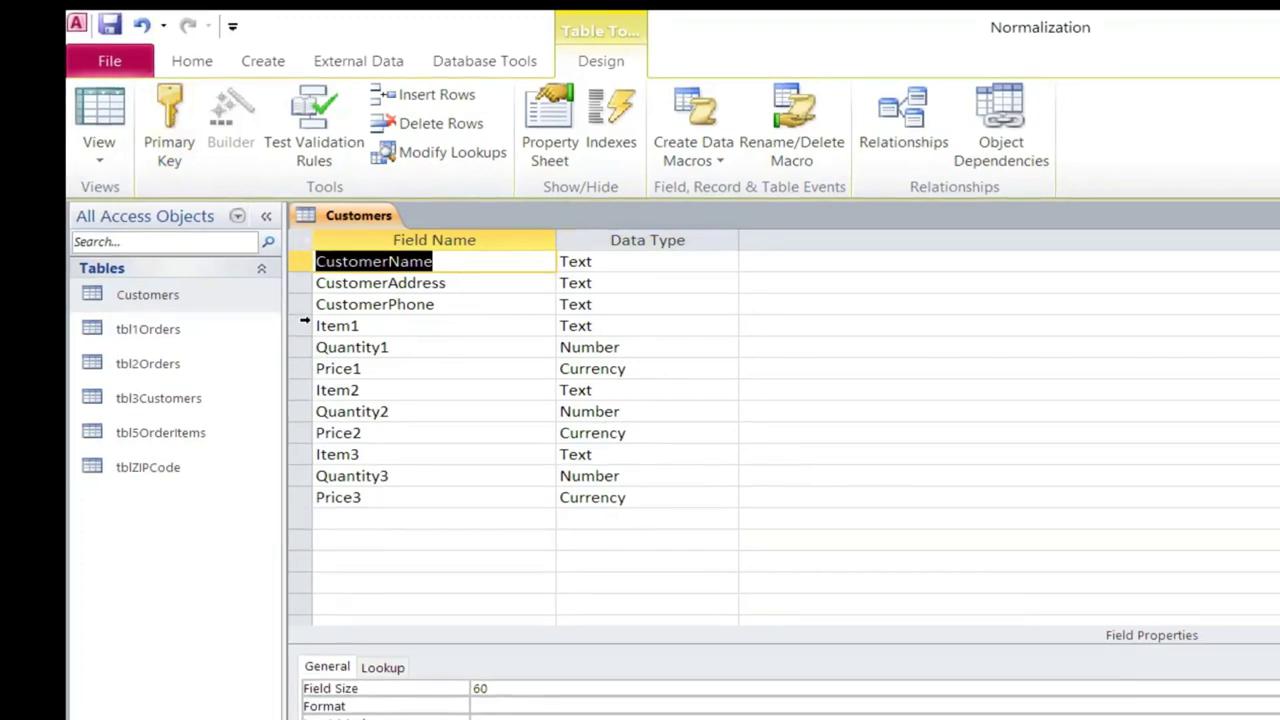
# Delete all item, quantity and price fields, from Item1 through Price3, from the Customers table design
pyautogui.click(300, 330)
pyautogui.click(304, 324)
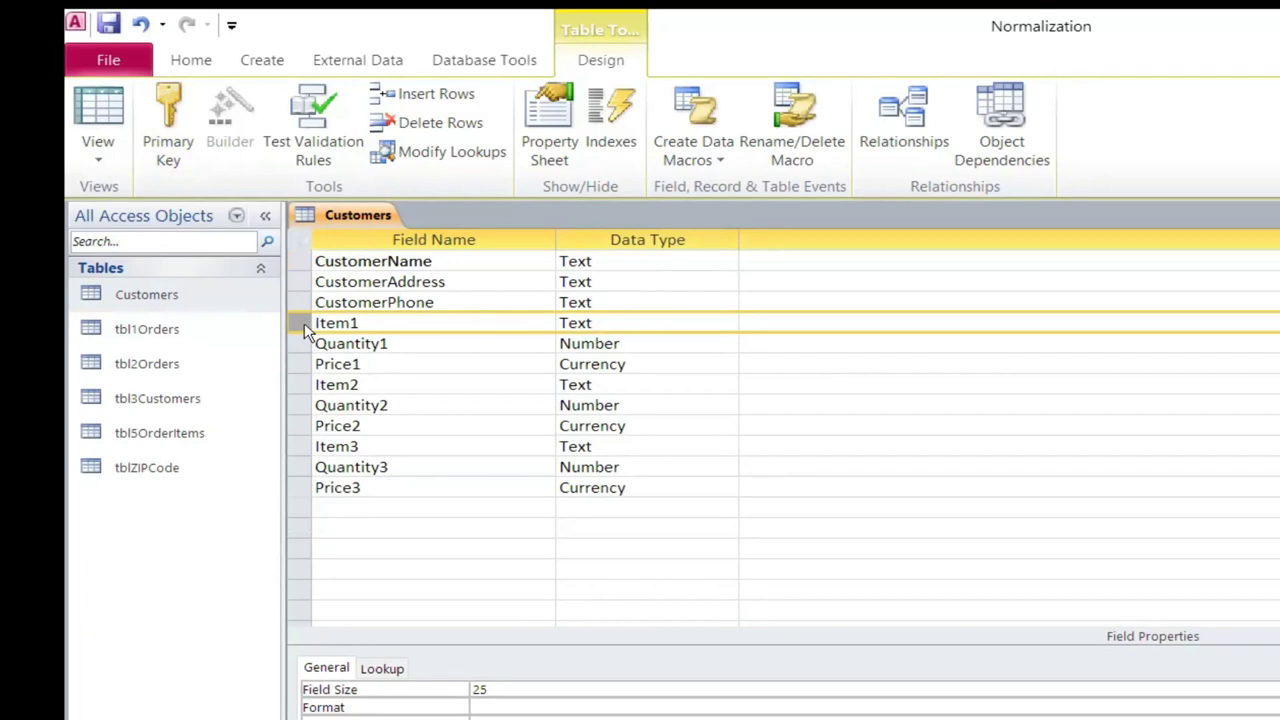
pyautogui.rightClick(304, 324)
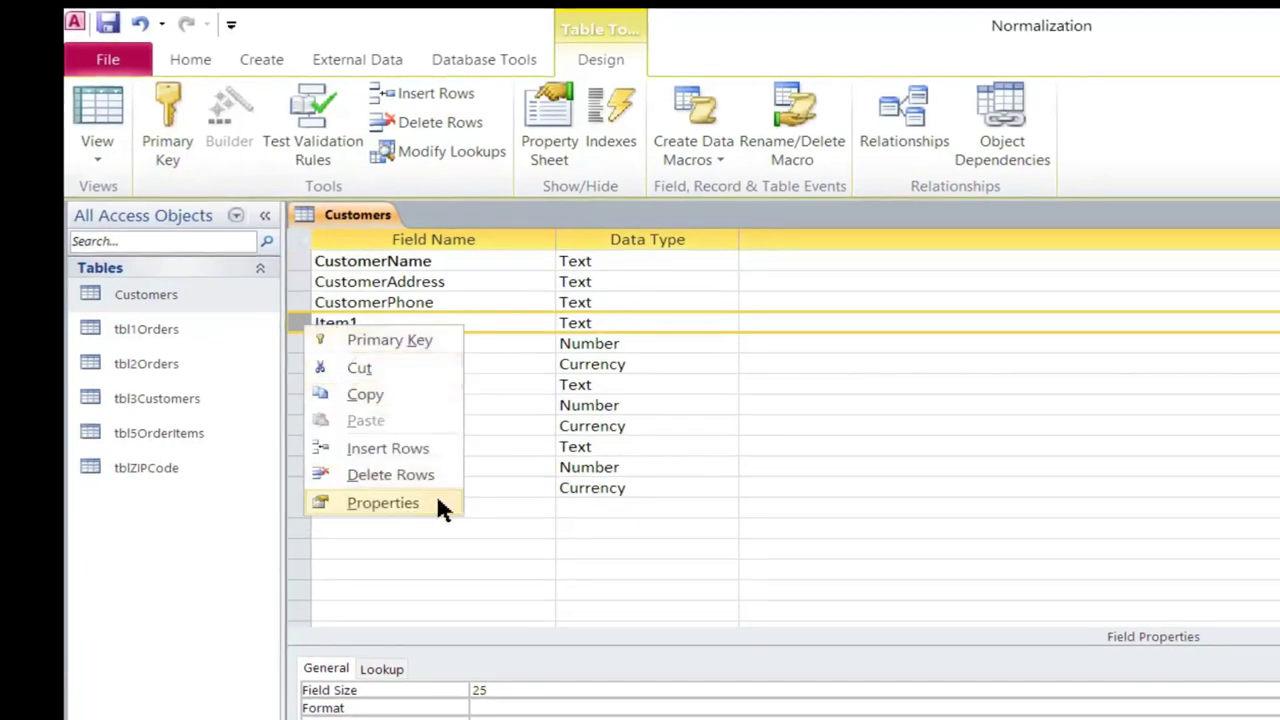
pyautogui.click(292, 320)
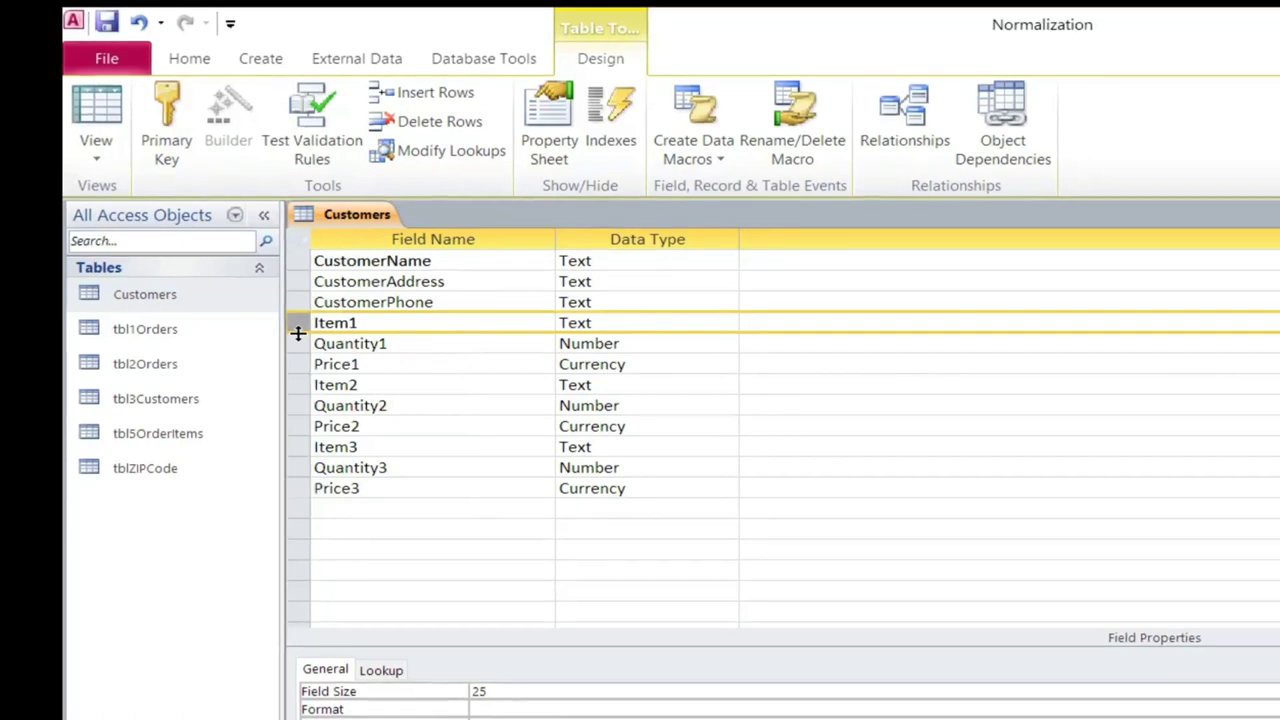
pyautogui.keyDown('shift'); pyautogui.click(292, 482); pyautogui.keyUp('shift')
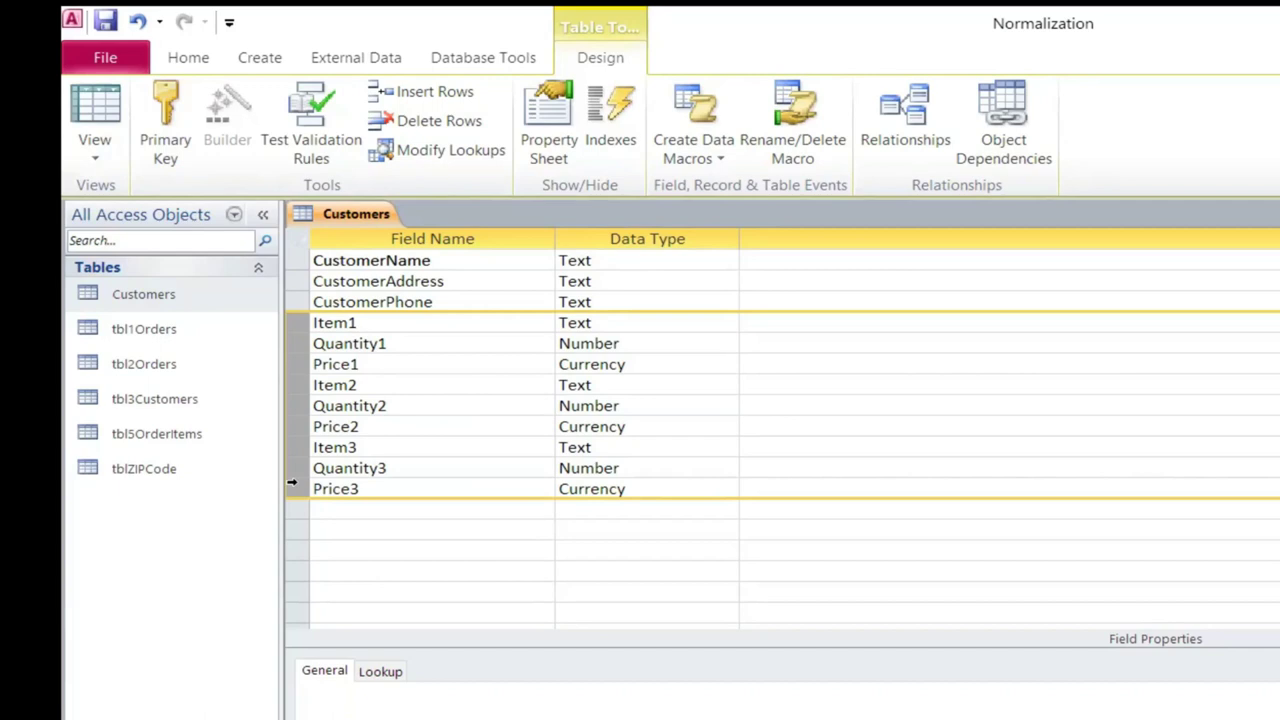
pyautogui.press('Delete')
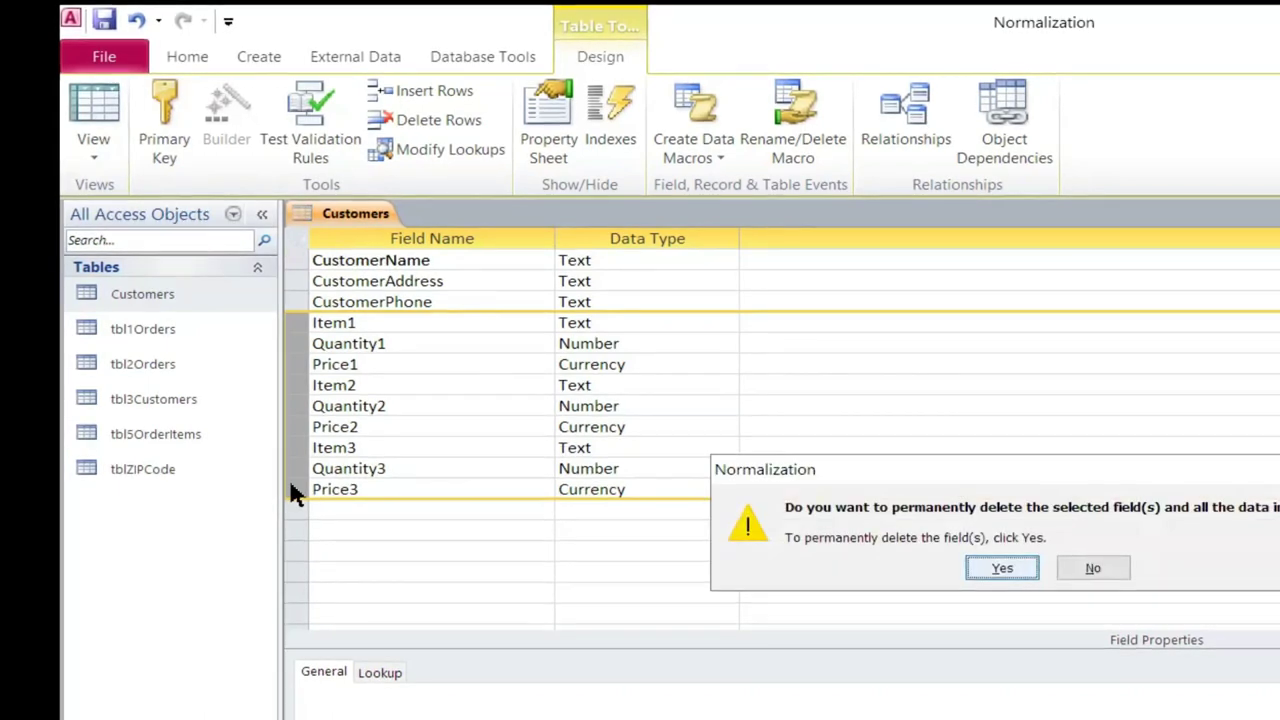
pyautogui.click(1001, 567)
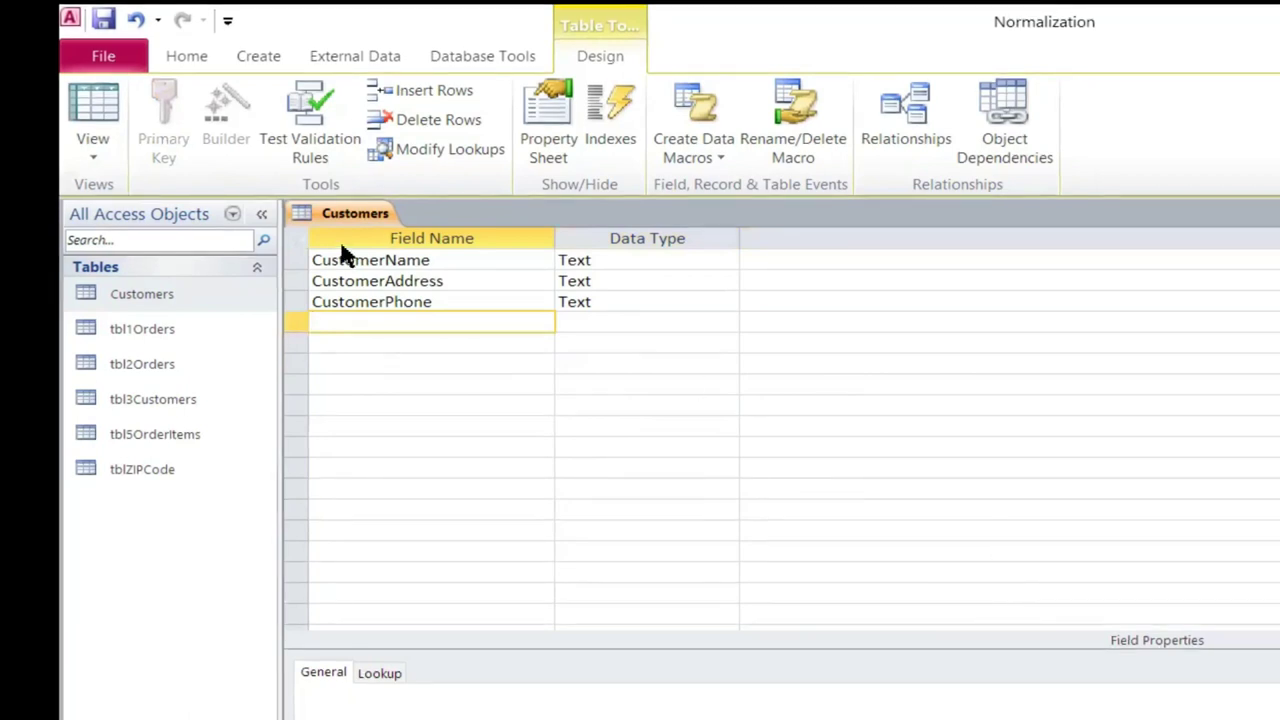
# Save the Customers table design and switch the table to Datasheet View
pyautogui.rightClick(352, 212)
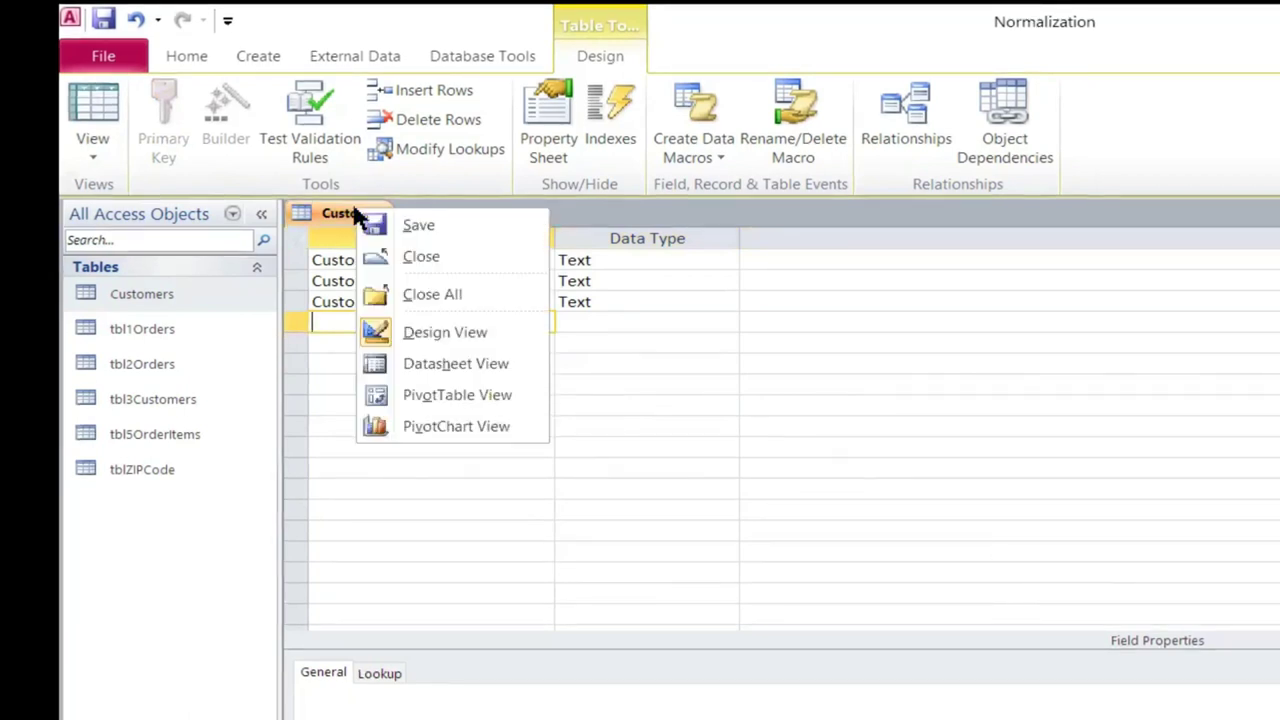
pyautogui.click(420, 366)
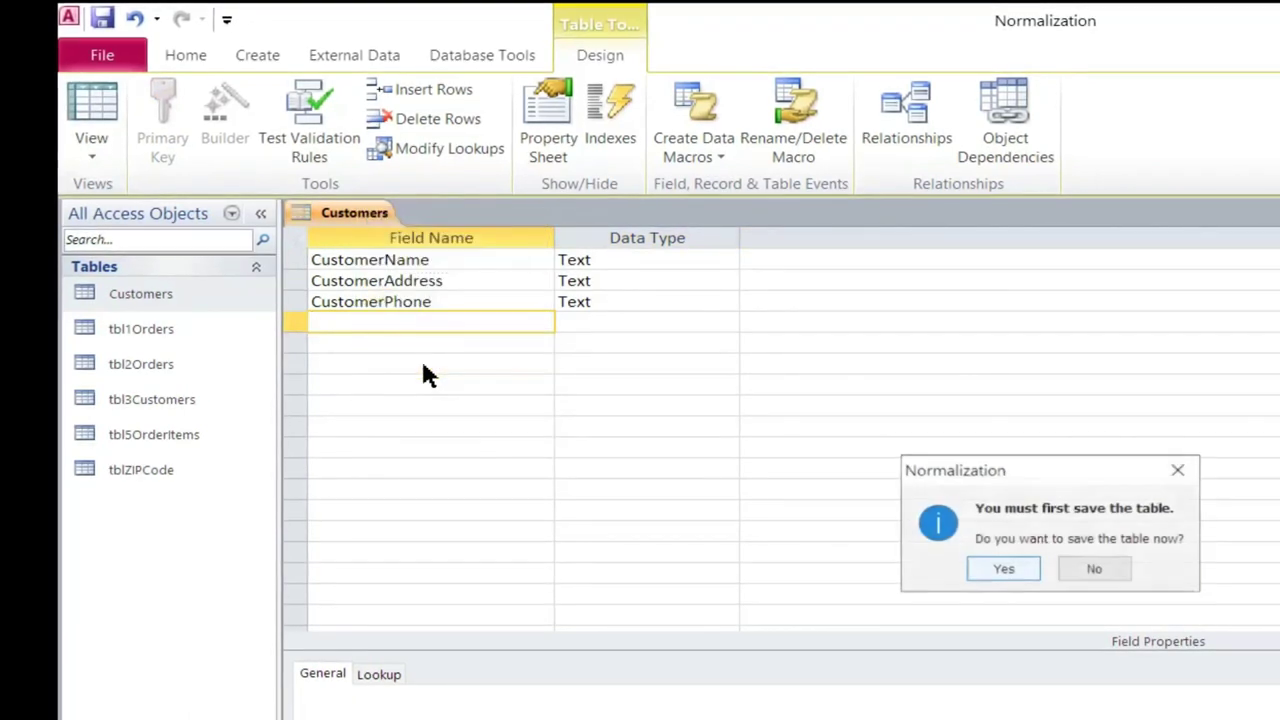
pyautogui.click(1003, 569)
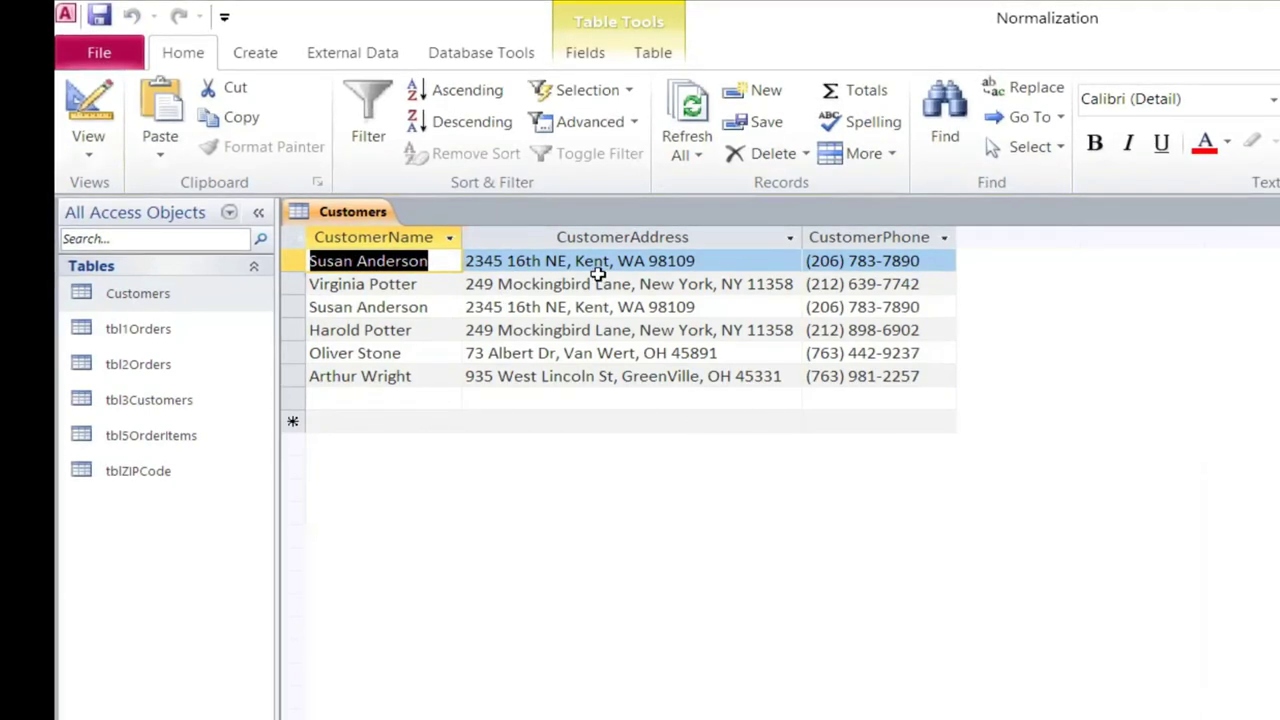
# Return the Customers table to Design View and insert a blank row above CustomerName
pyautogui.rightClick(332, 212)
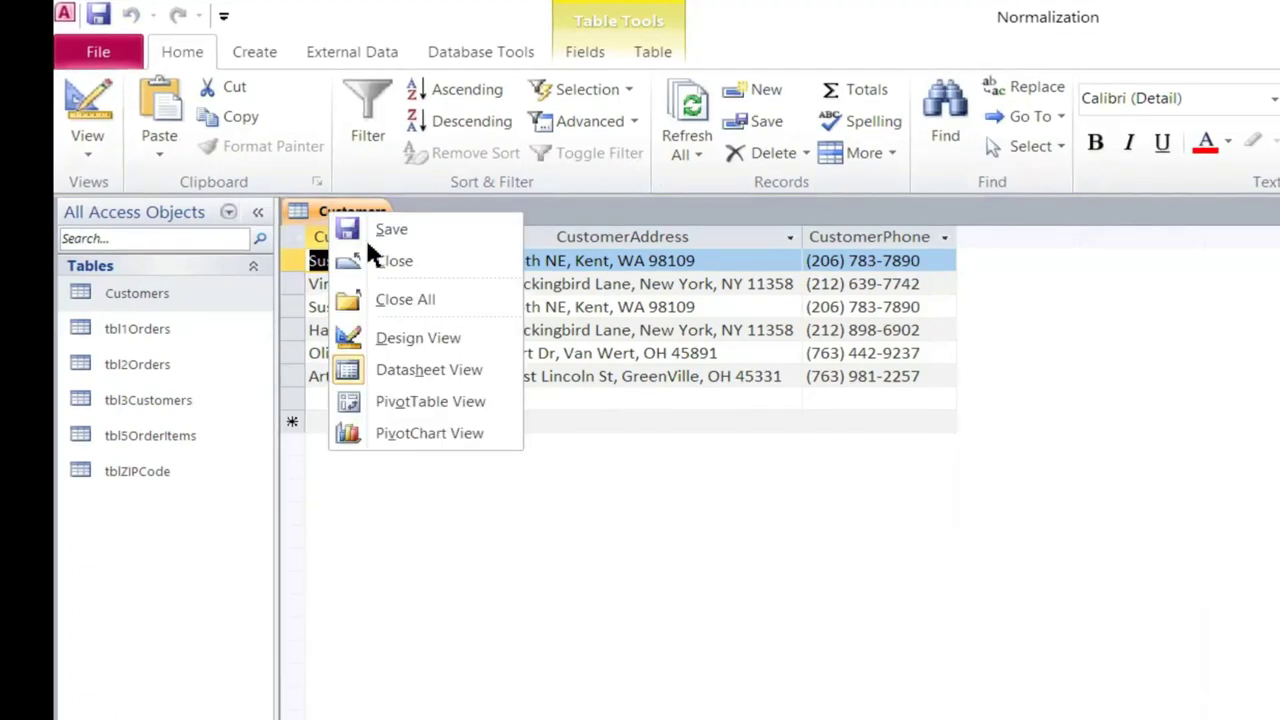
pyautogui.click(387, 333)
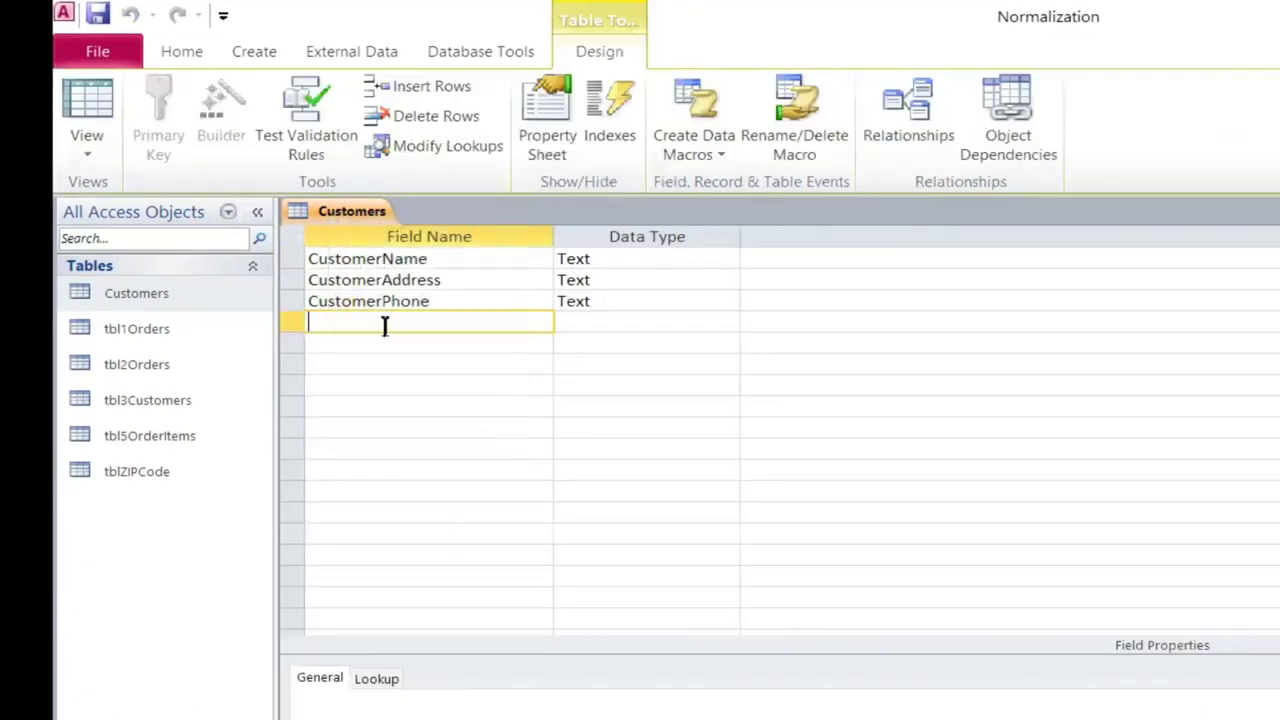
pyautogui.click(291, 259)
pyautogui.rightClick(290, 262)
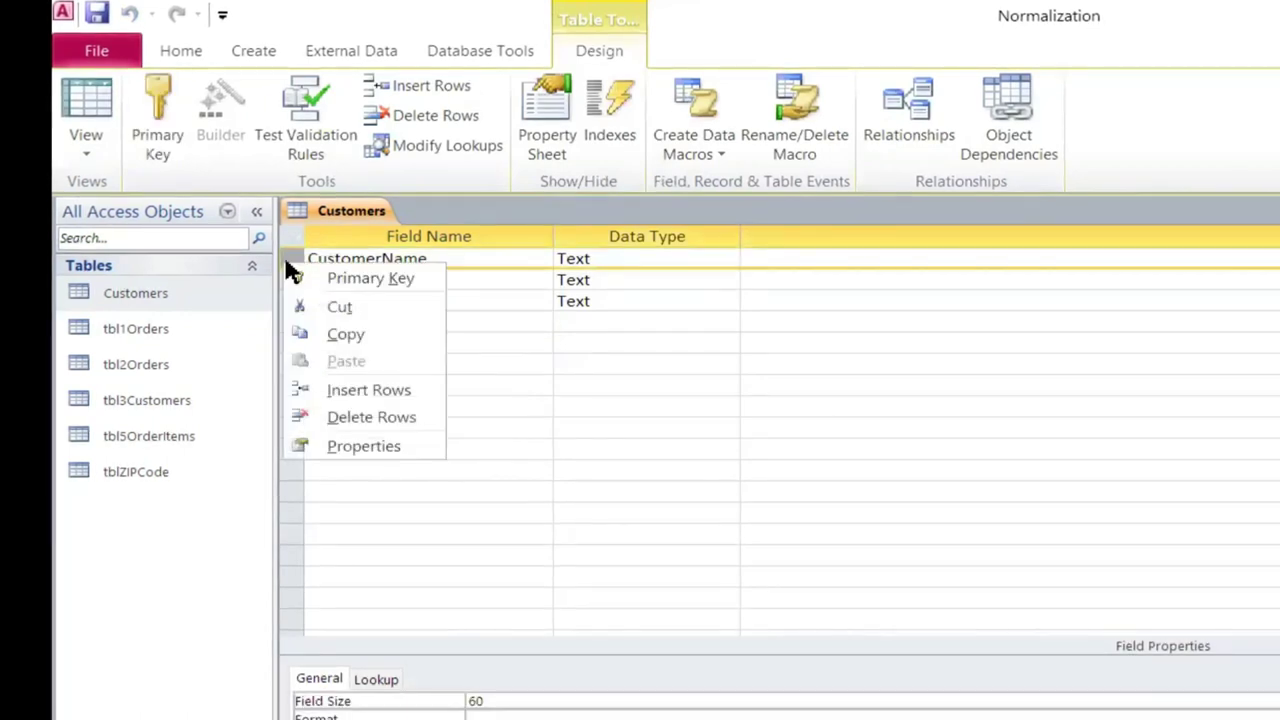
pyautogui.click(340, 390)
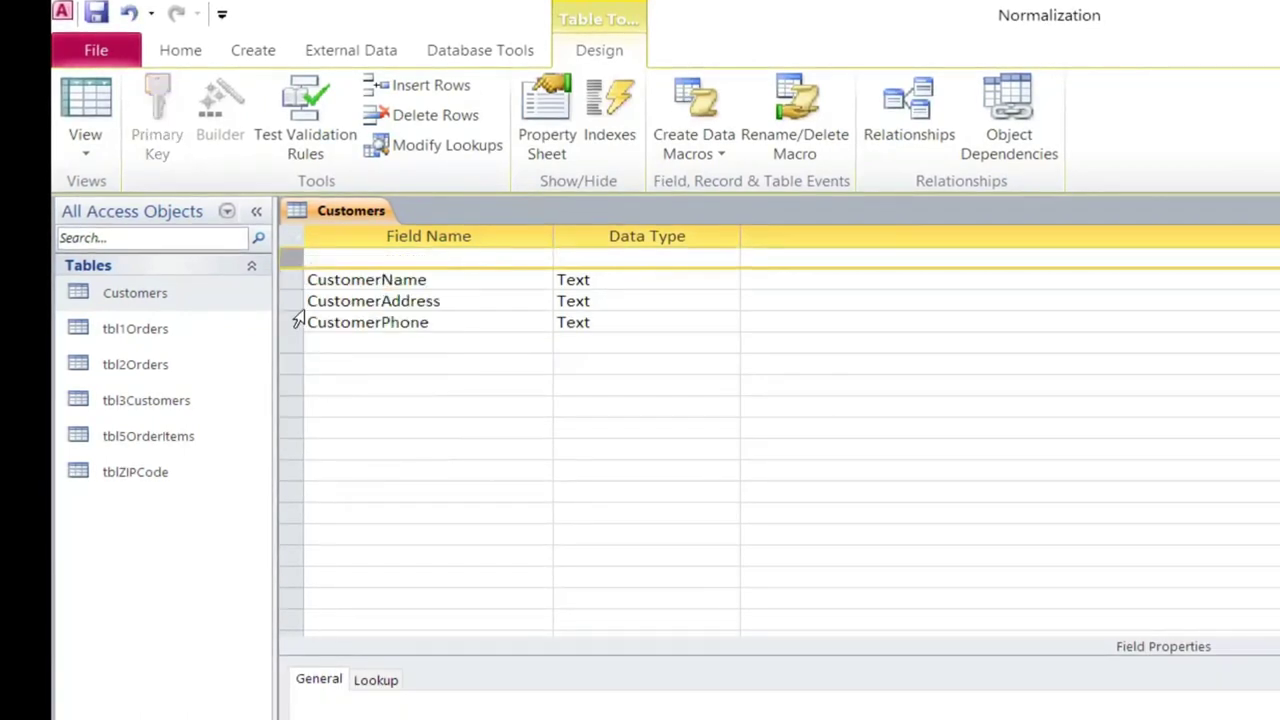
pyautogui.rightClick(304, 258)
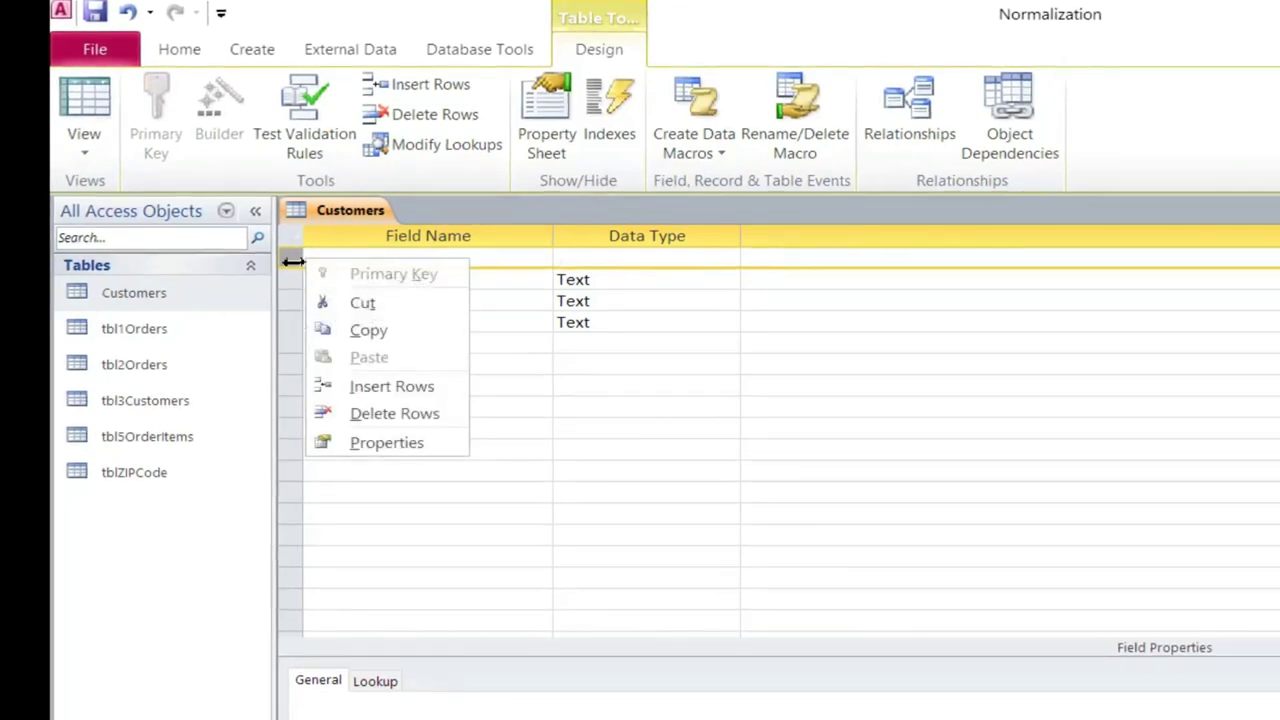
pyautogui.click(446, 300)
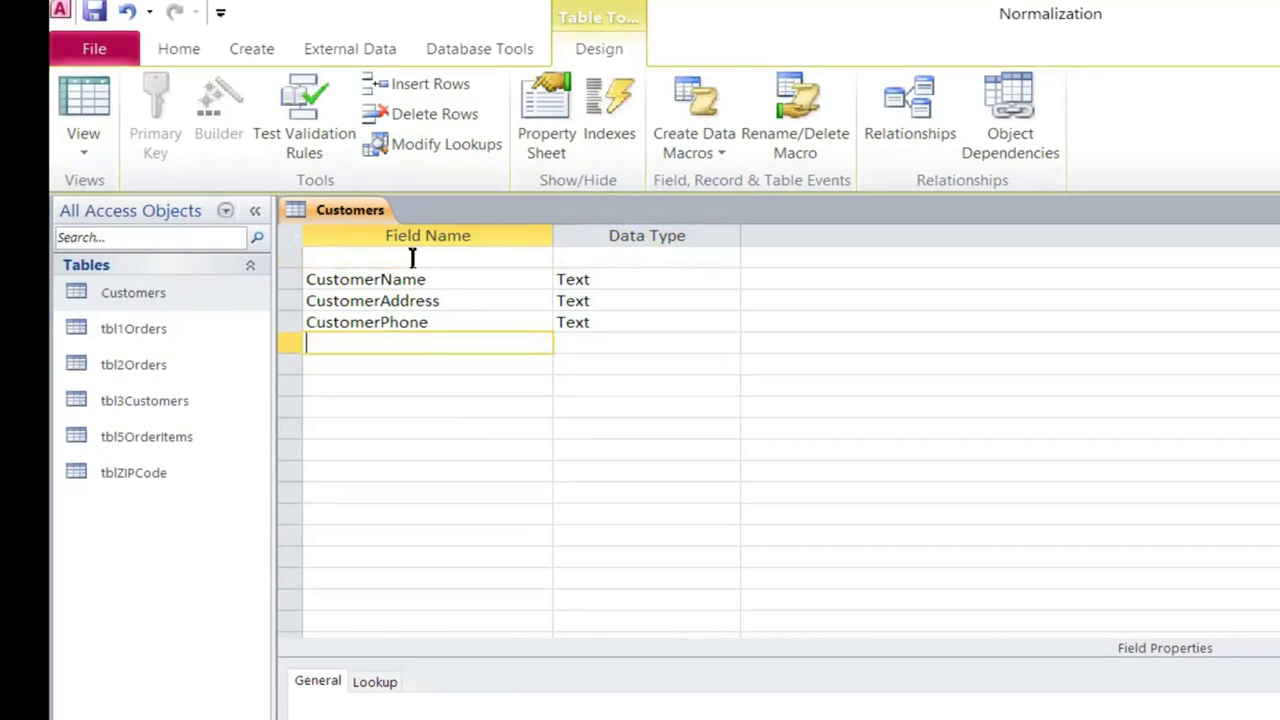
# Define the blank first row as a CustomerID field with the AutoNumber data type and make it the primary key
pyautogui.click(411, 258)
pyautogui.write('C')
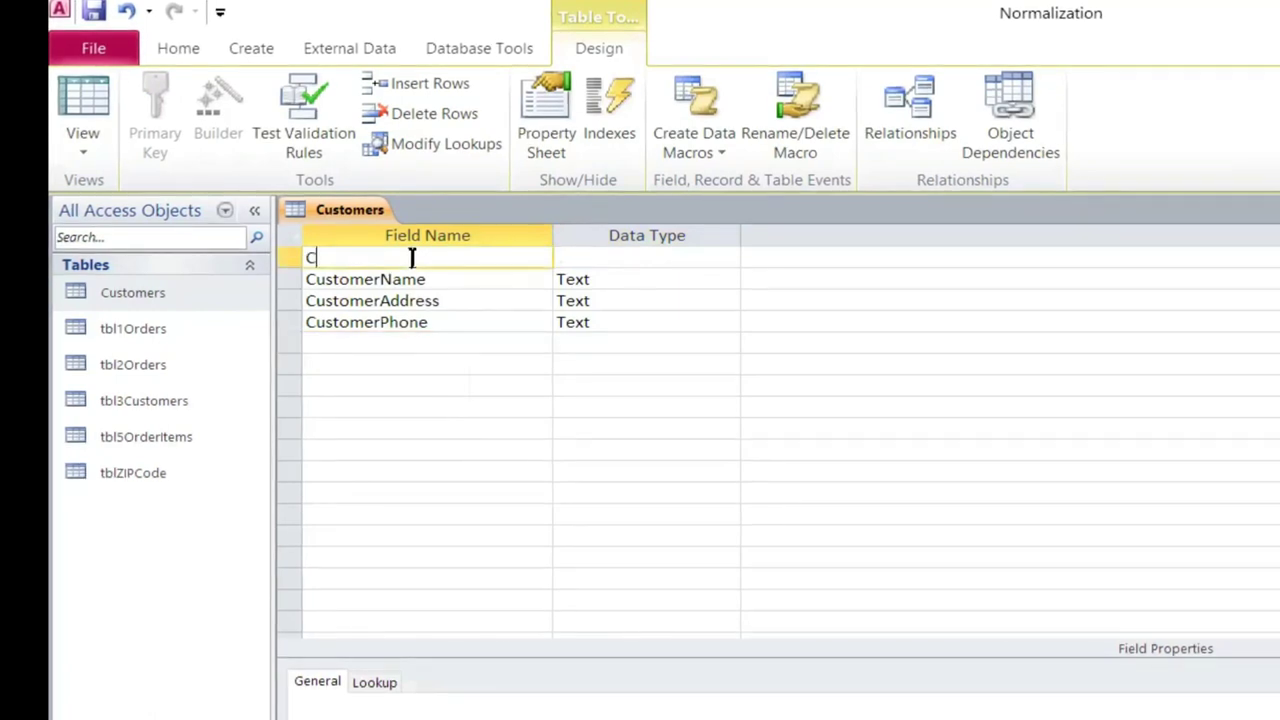
pyautogui.write('ustomerID')
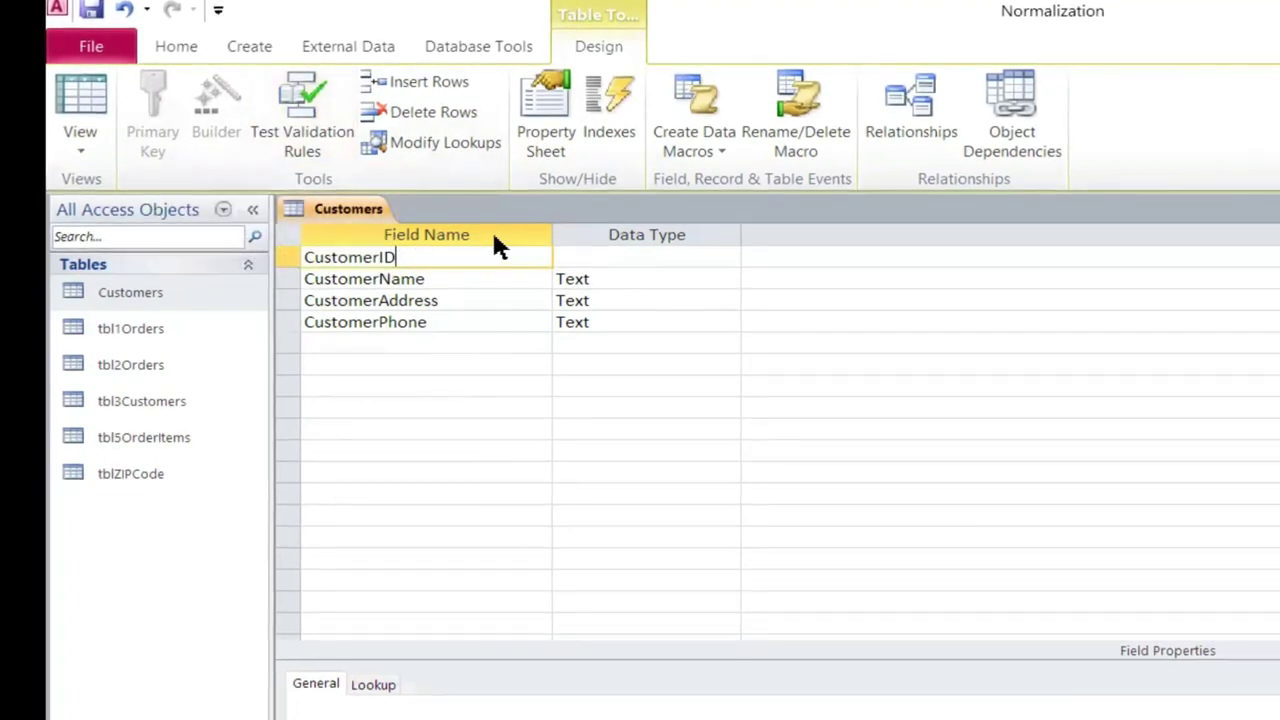
pyautogui.press('Tab')
pyautogui.write('a')
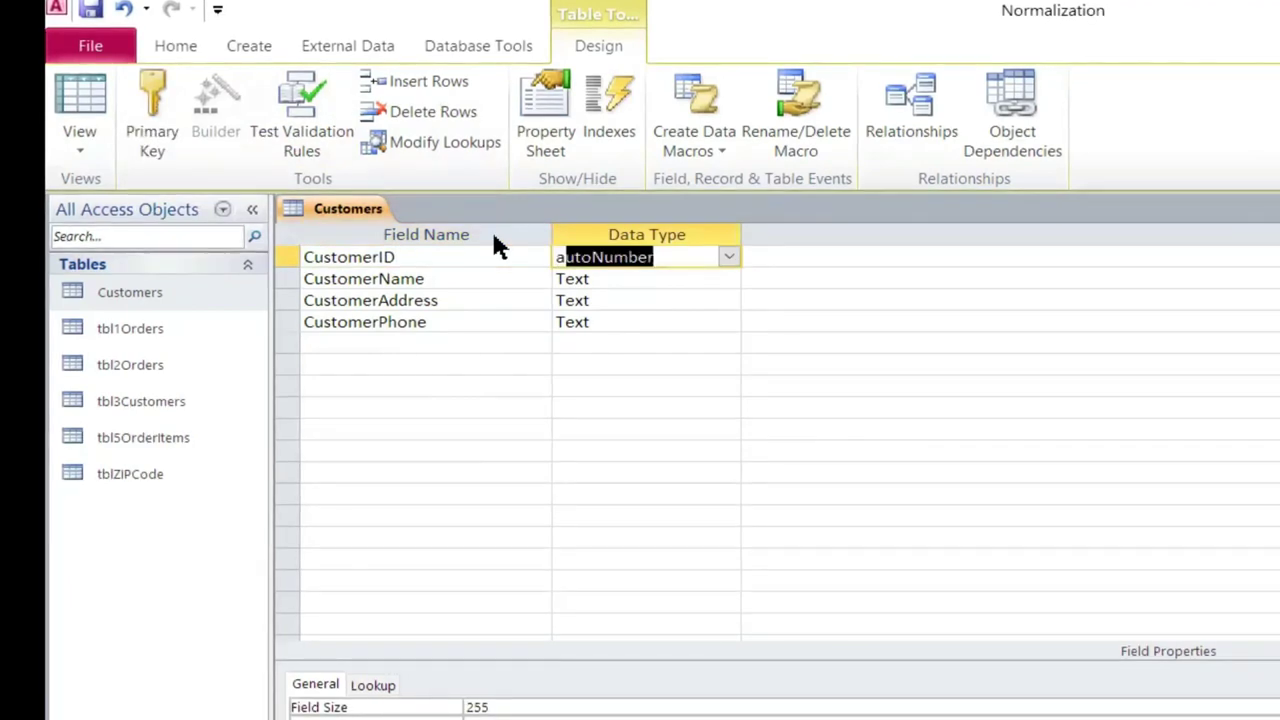
pyautogui.press('Tab')
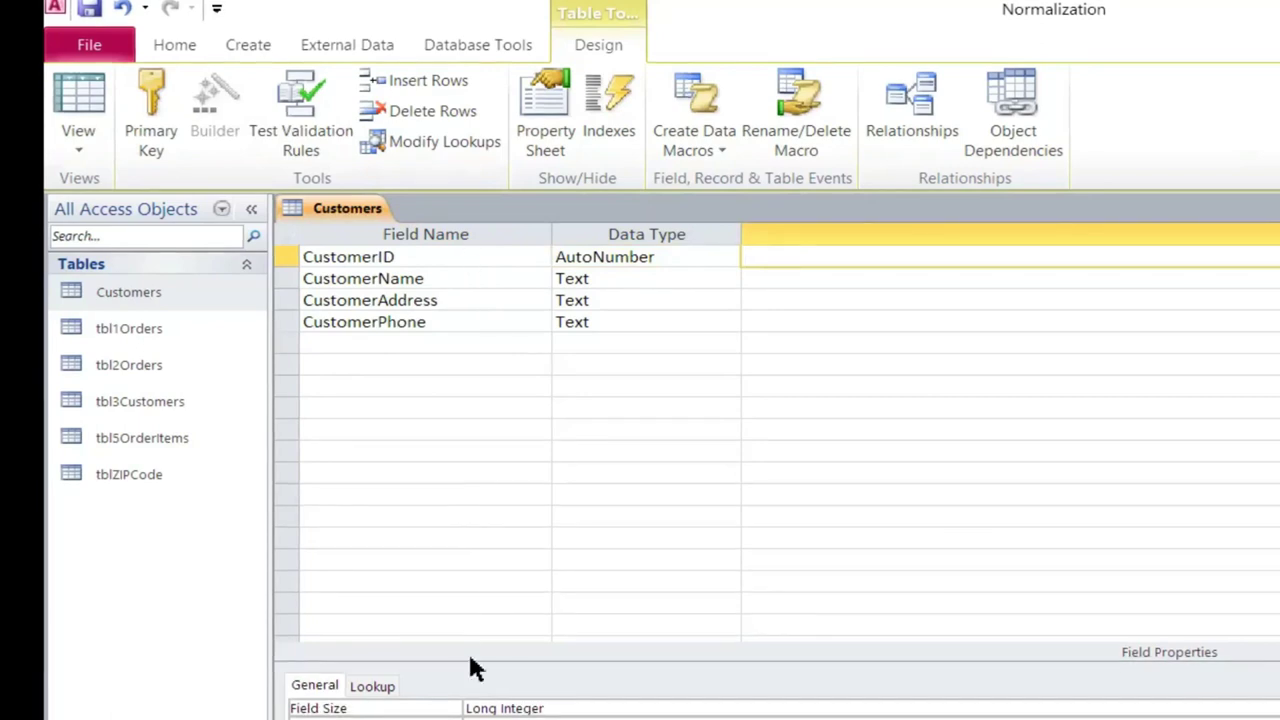
pyautogui.click(146, 87)
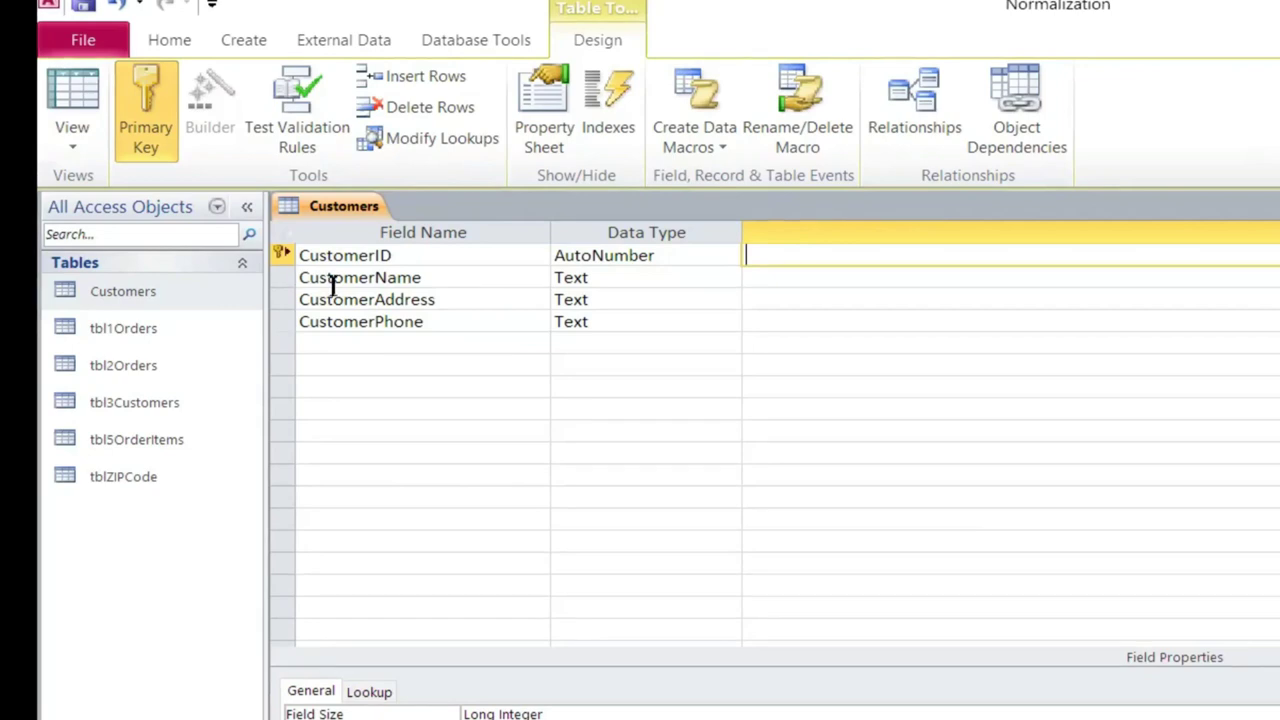
# Rename the CustomerName field as FirstName
pyautogui.click(373, 280)
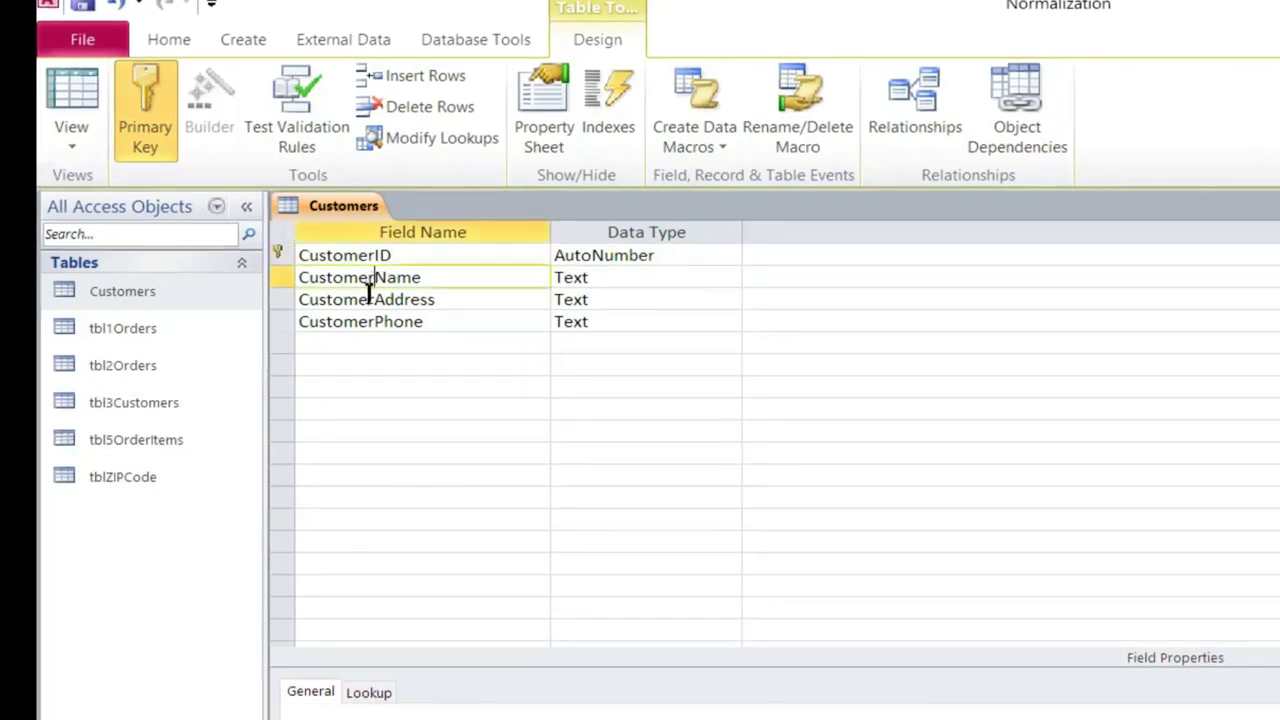
pyautogui.press('BackSpace')
pyautogui.press('BackSpace')
pyautogui.press('BackSpace')
pyautogui.press('BackSpace')
pyautogui.press('BackSpace')
pyautogui.press('BackSpace')
pyautogui.press('BackSpace')
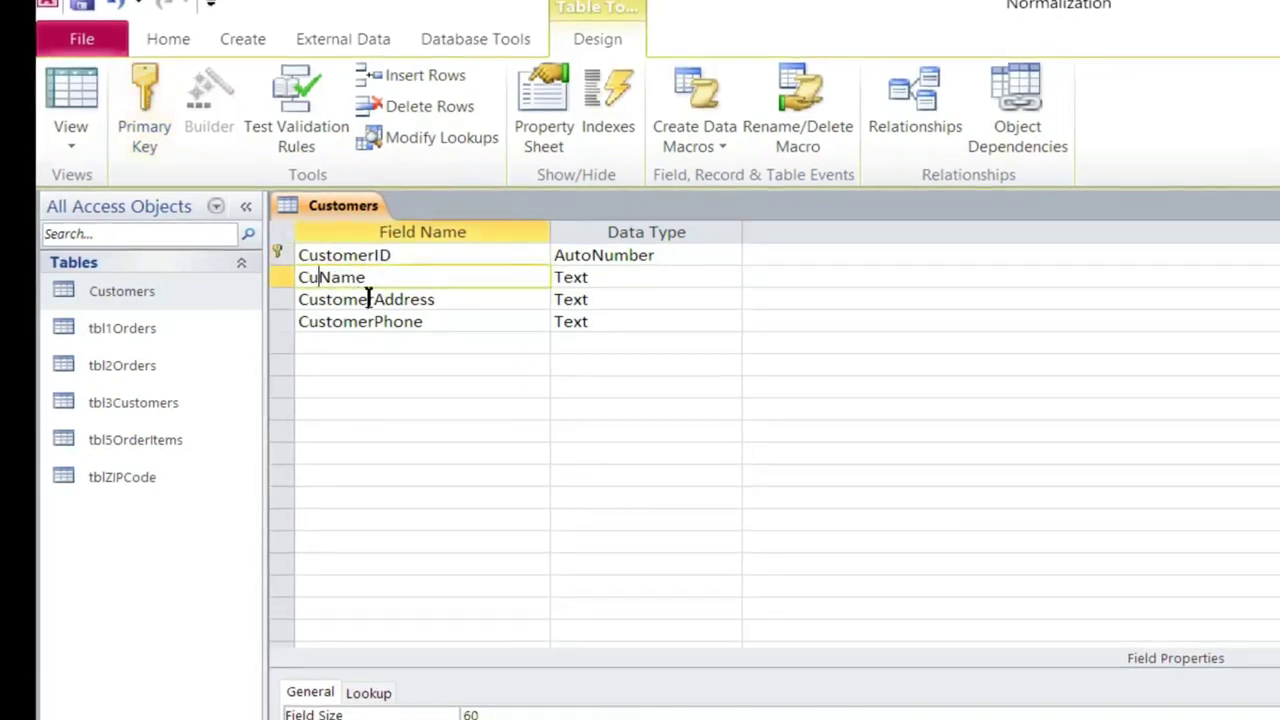
pyautogui.press('BackSpace')
pyautogui.write('Firs')
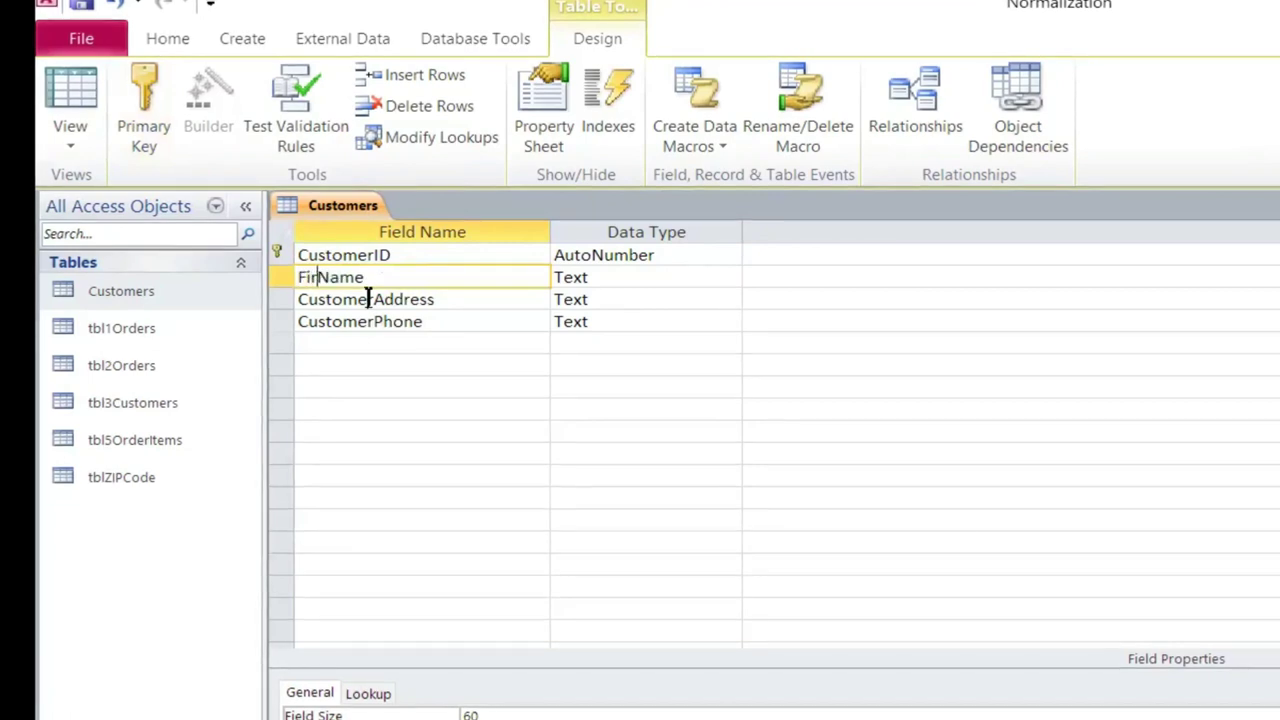
pyautogui.write('t')
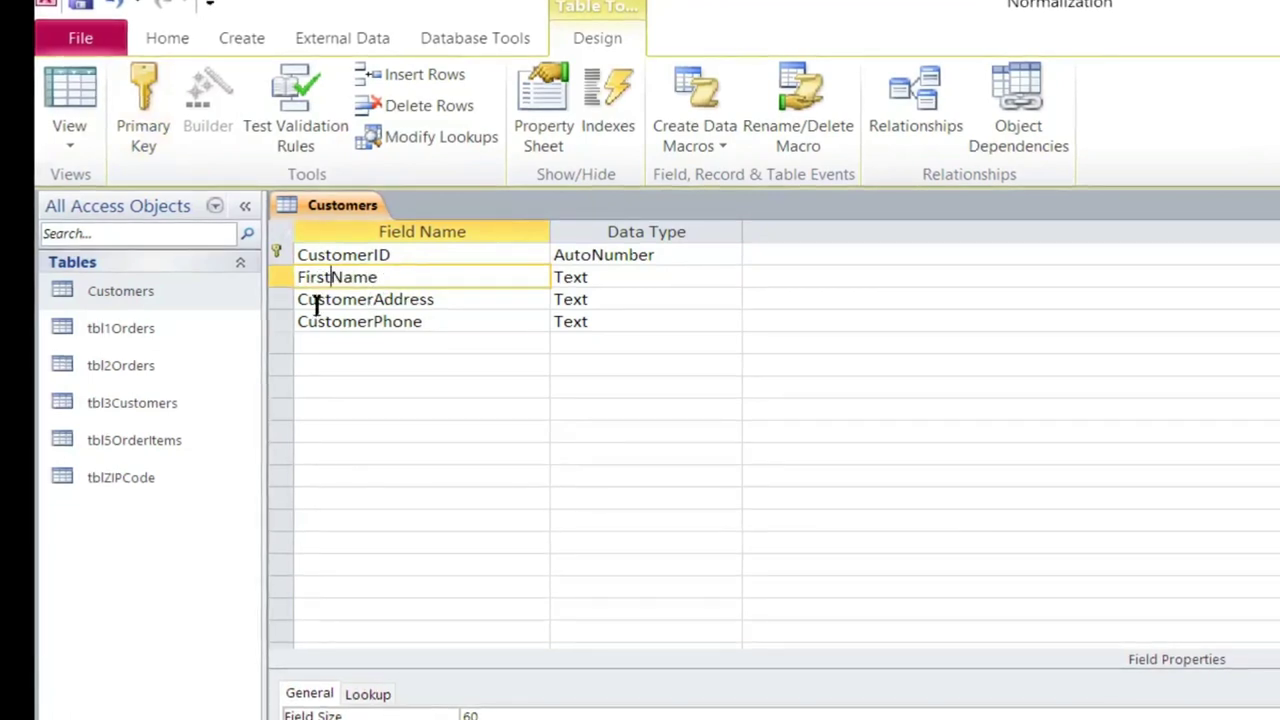
# Insert a new field named LastName above CustomerAddress
pyautogui.rightClick(278, 300)
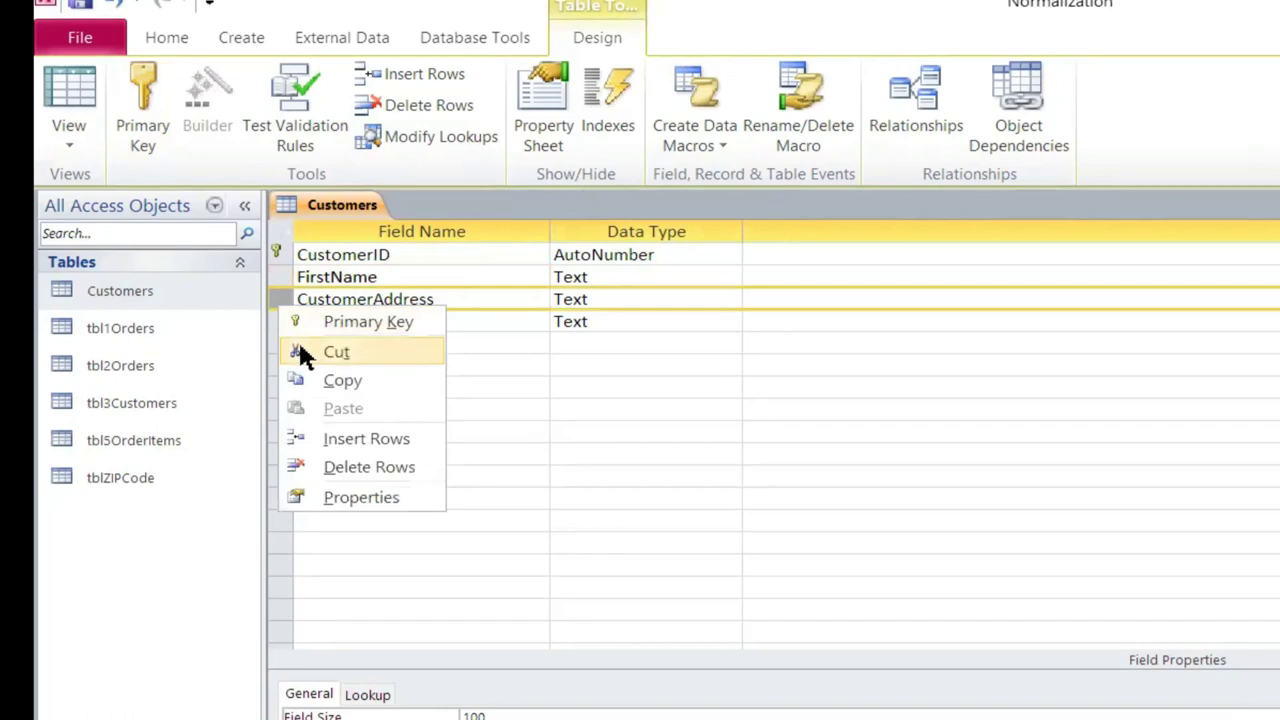
pyautogui.click(366, 439)
pyautogui.click(320, 297)
pyautogui.write('LastName')
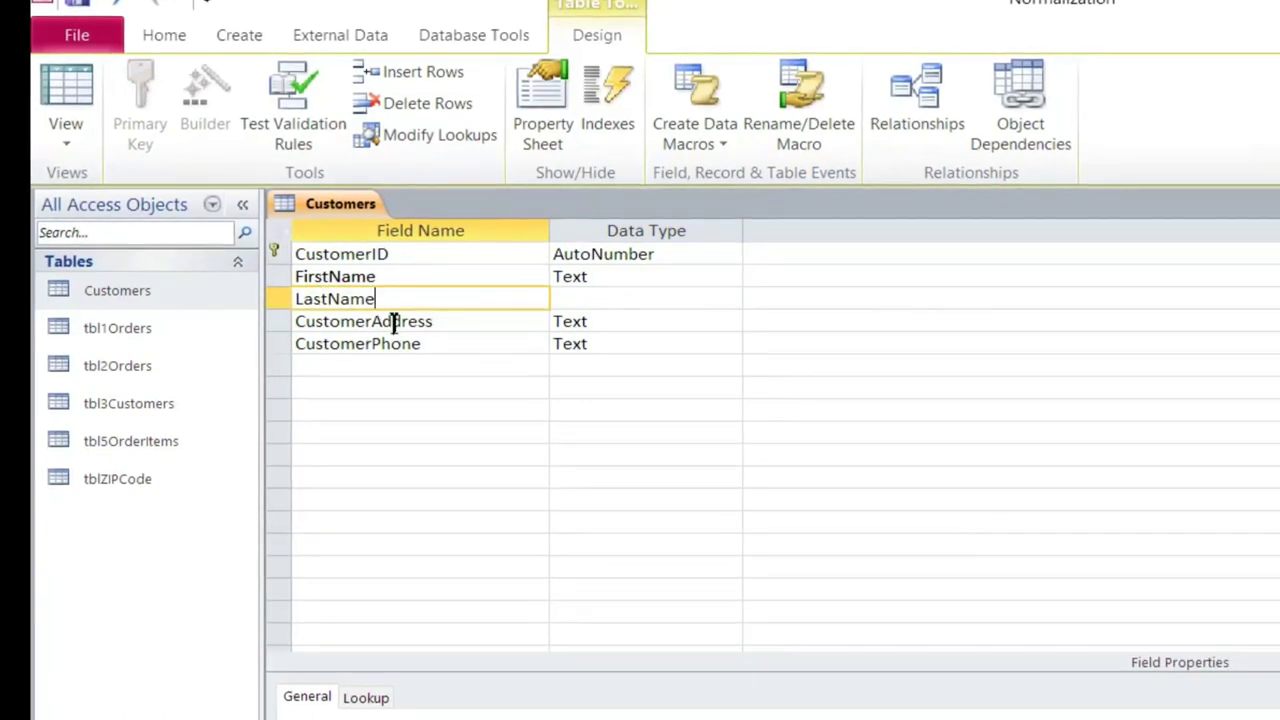
# Rename the CustomerAddress field as Address
pyautogui.click(370, 321)
pyautogui.press('BackSpace')
pyautogui.press('BackSpace')
pyautogui.press('BackSpace')
pyautogui.press('BackSpace')
pyautogui.press('BackSpace')
pyautogui.press('BackSpace')
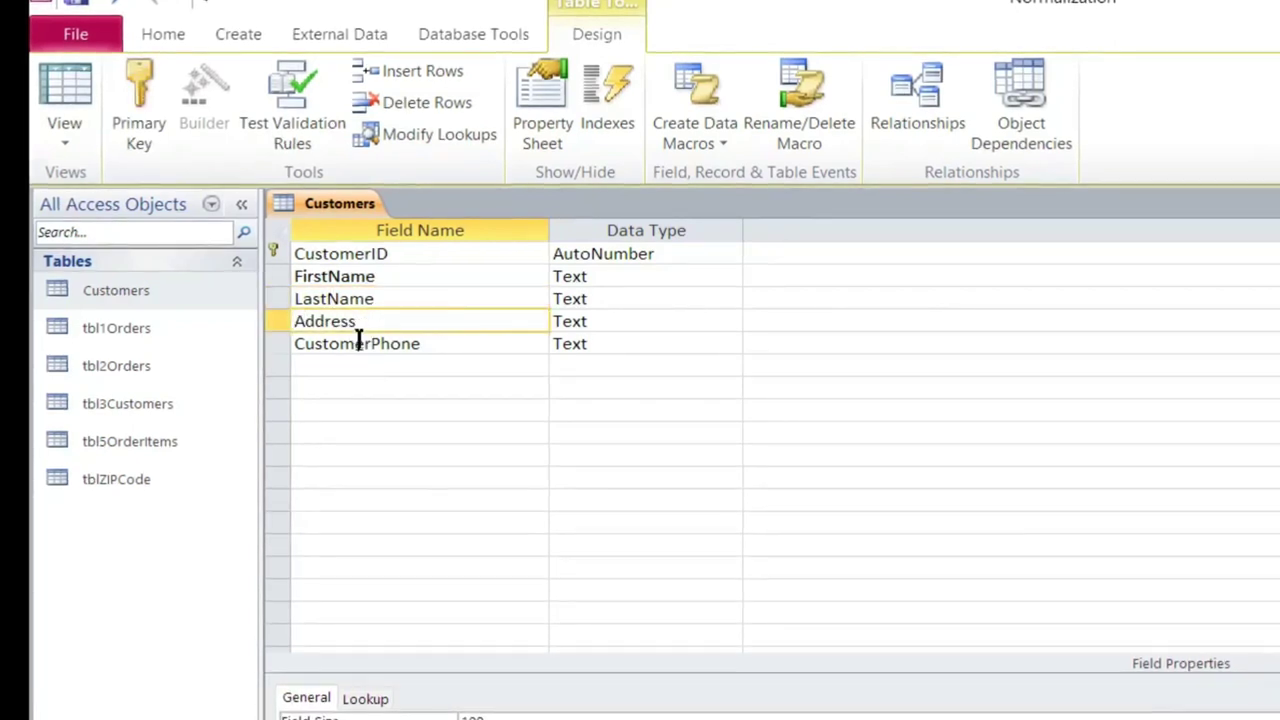
# Insert a new field named City between Address and CustomerPhone
pyautogui.click(276, 343)
pyautogui.moveTo(276, 343); pyautogui.dragTo(276, 385)
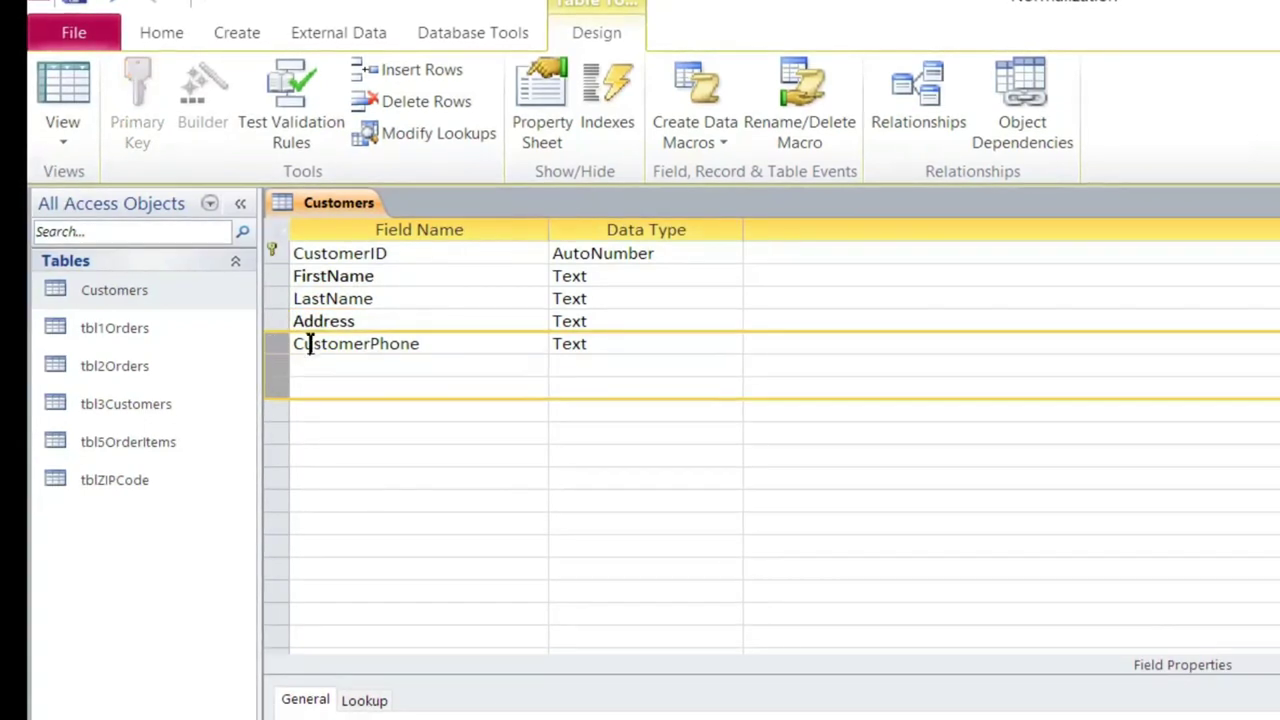
pyautogui.click(279, 346)
pyautogui.rightClick(279, 346)
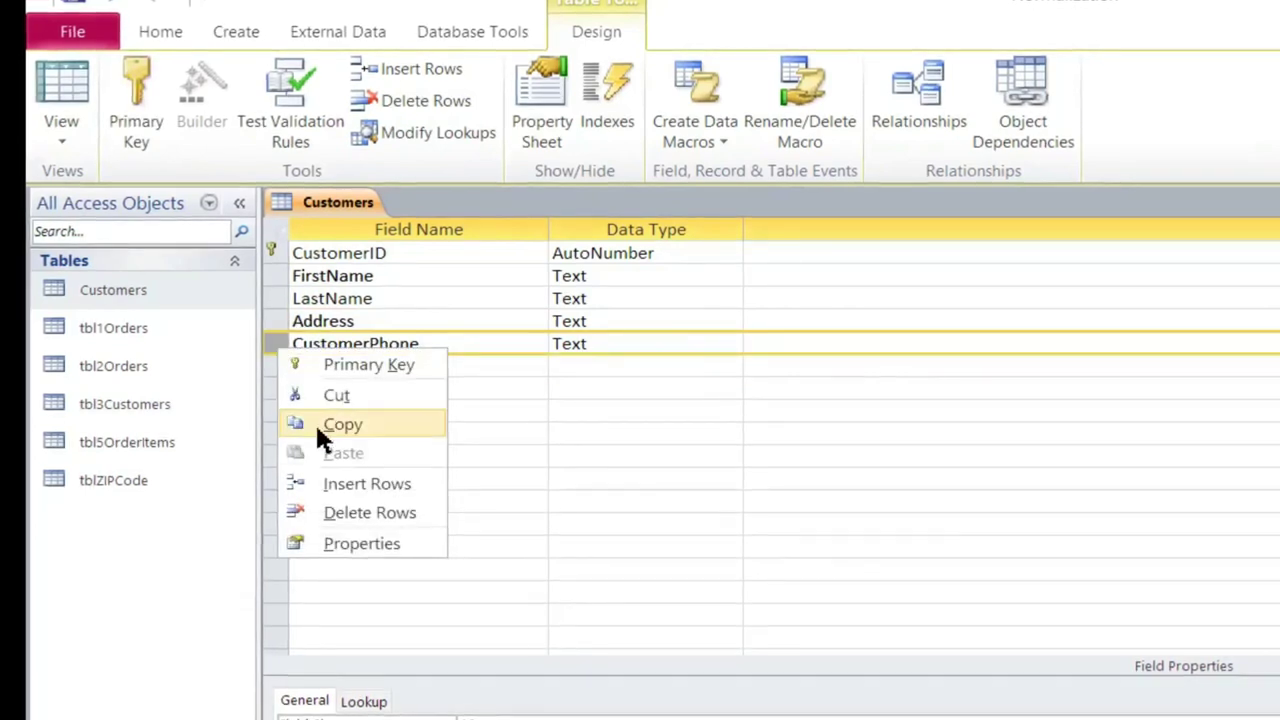
pyautogui.click(340, 480)
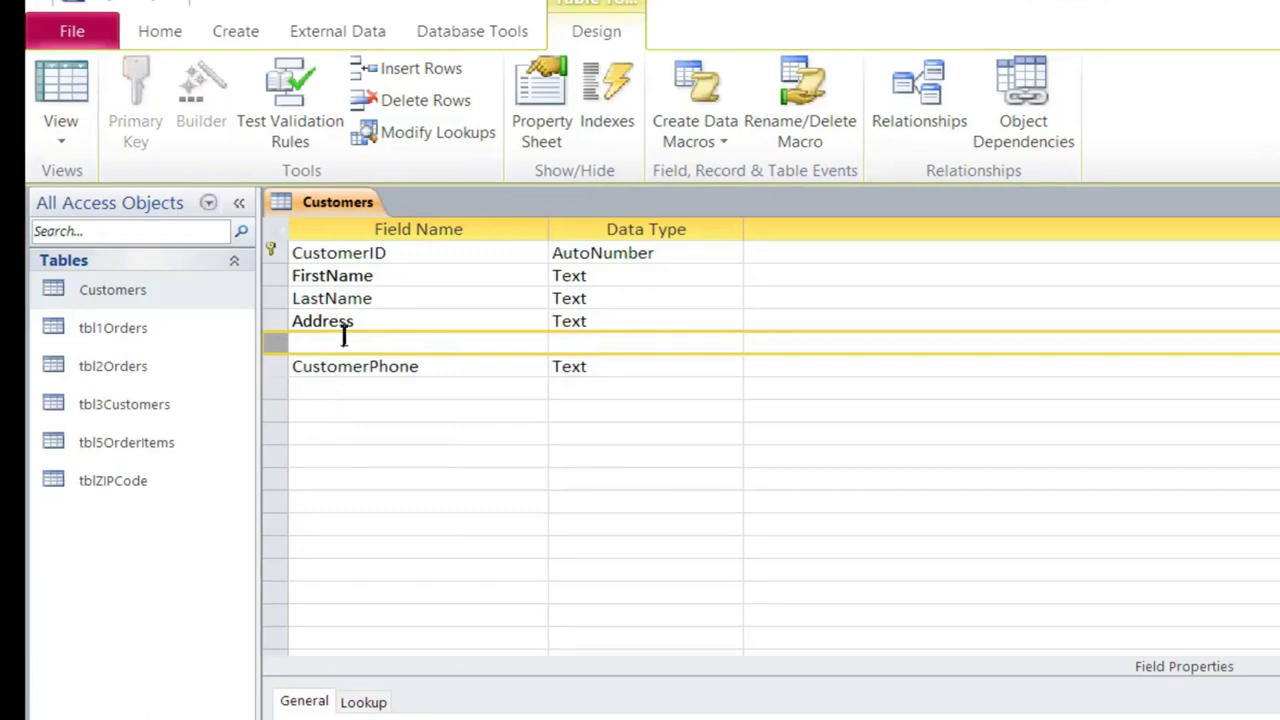
pyautogui.write('Ci')
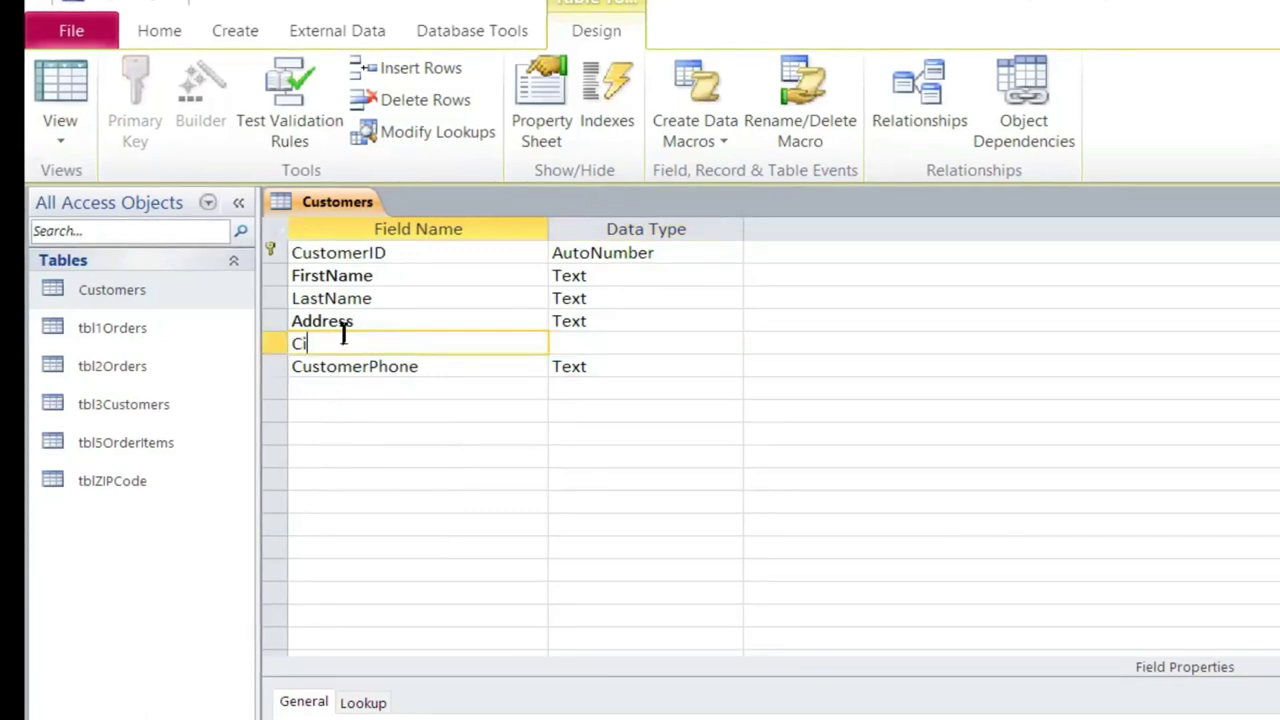
# Insert a new field named state above CustomerPhone, keeping the Text data type
pyautogui.rightClick(268, 368)
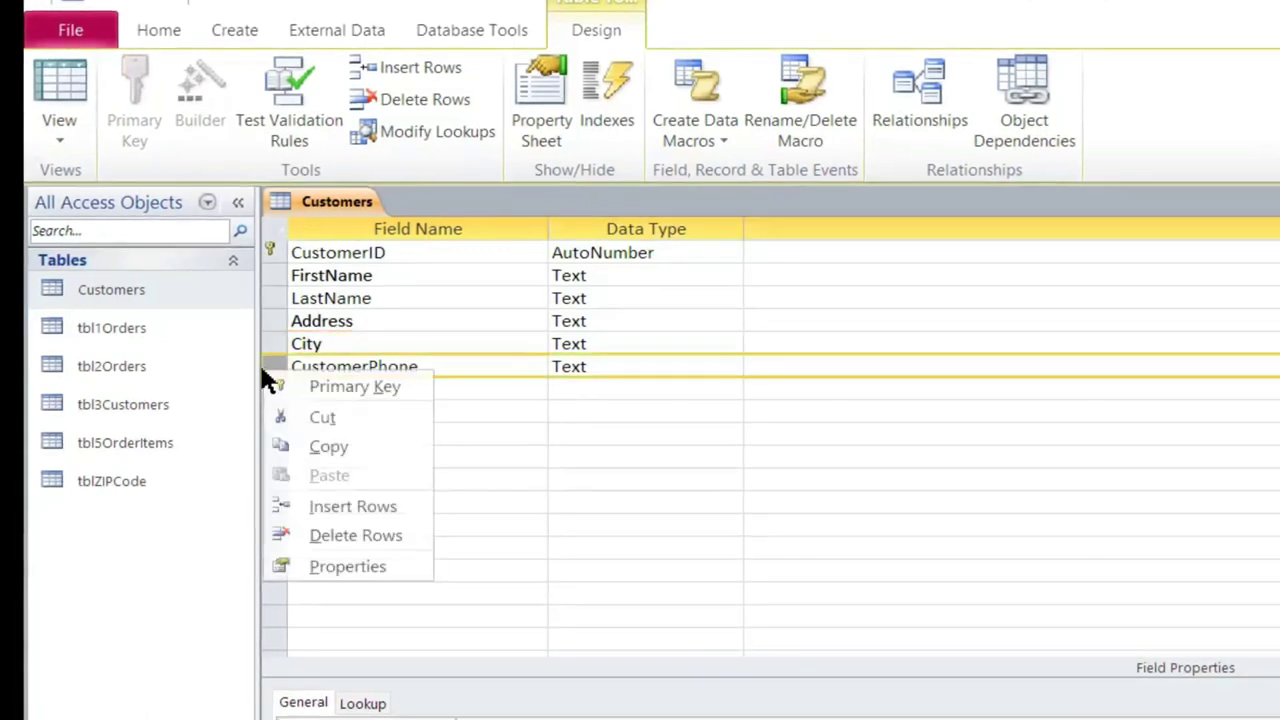
pyautogui.click(320, 505)
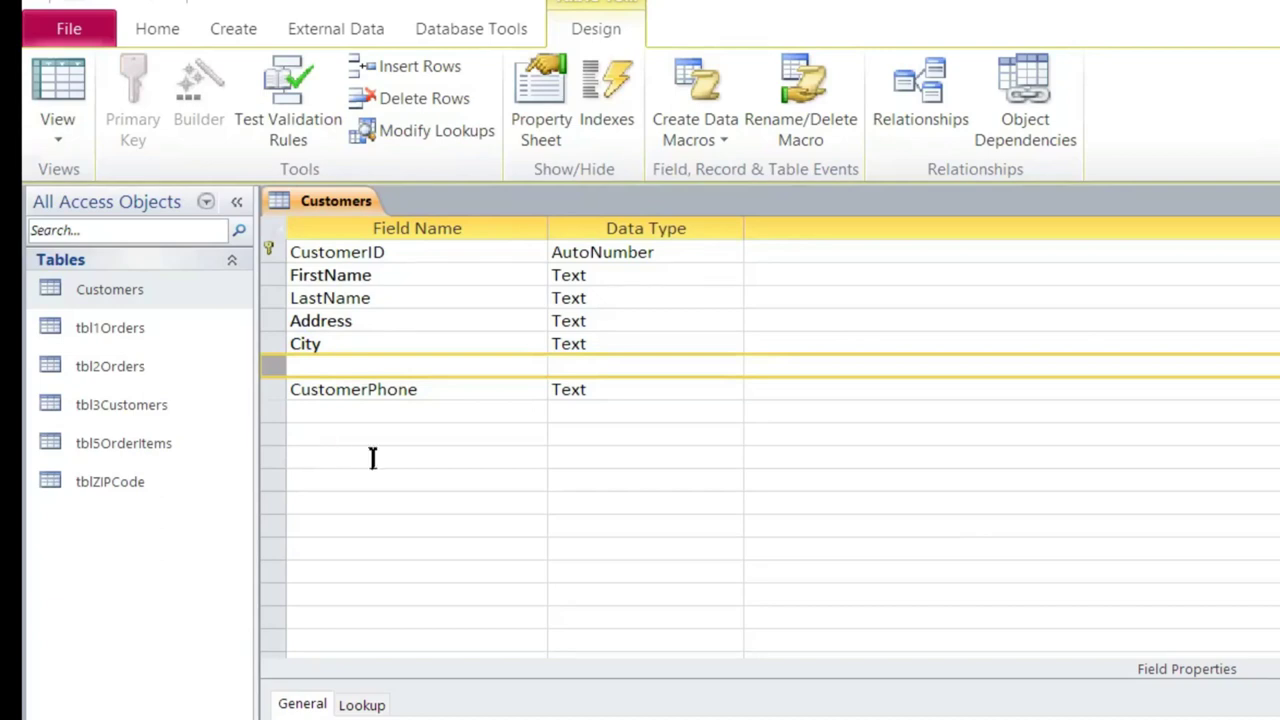
pyautogui.click(363, 369)
pyautogui.write('state')
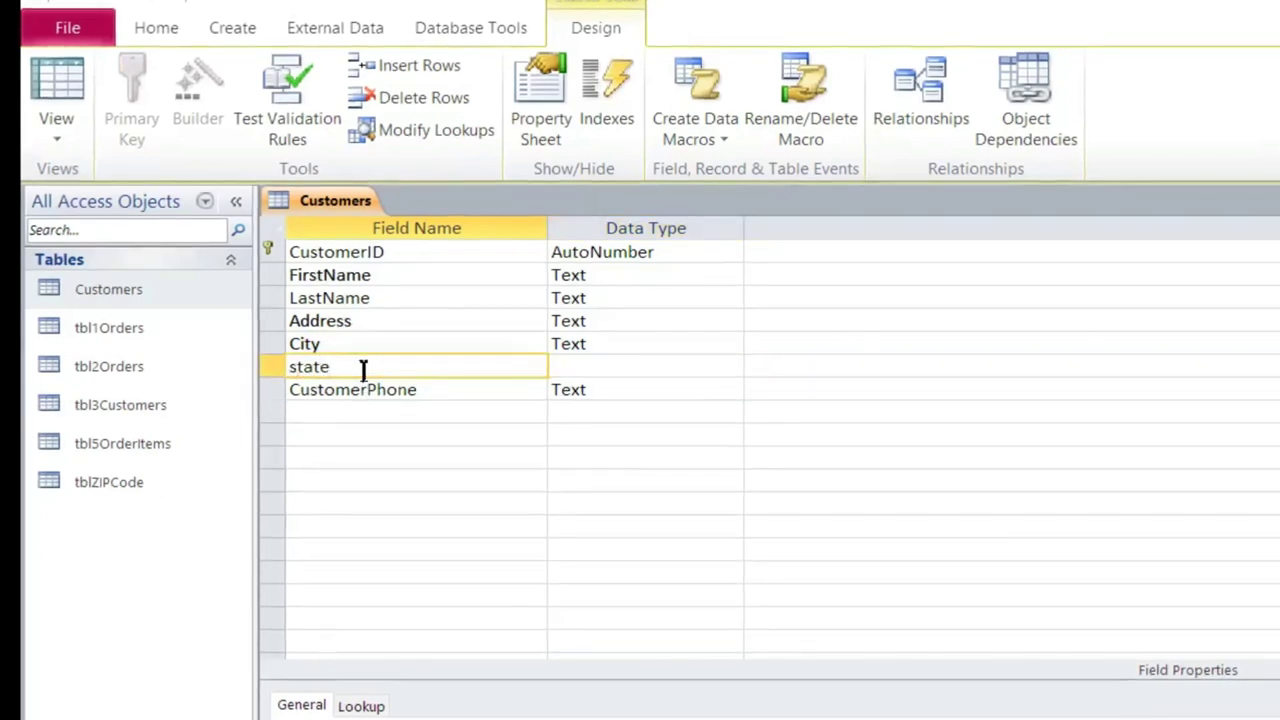
pyautogui.press('Tab')
pyautogui.press('Tab')
# Insert a new field named ZIPCode above CustomerPhone, keeping the Text data type
pyautogui.click(268, 390)
pyautogui.rightClick(268, 390)
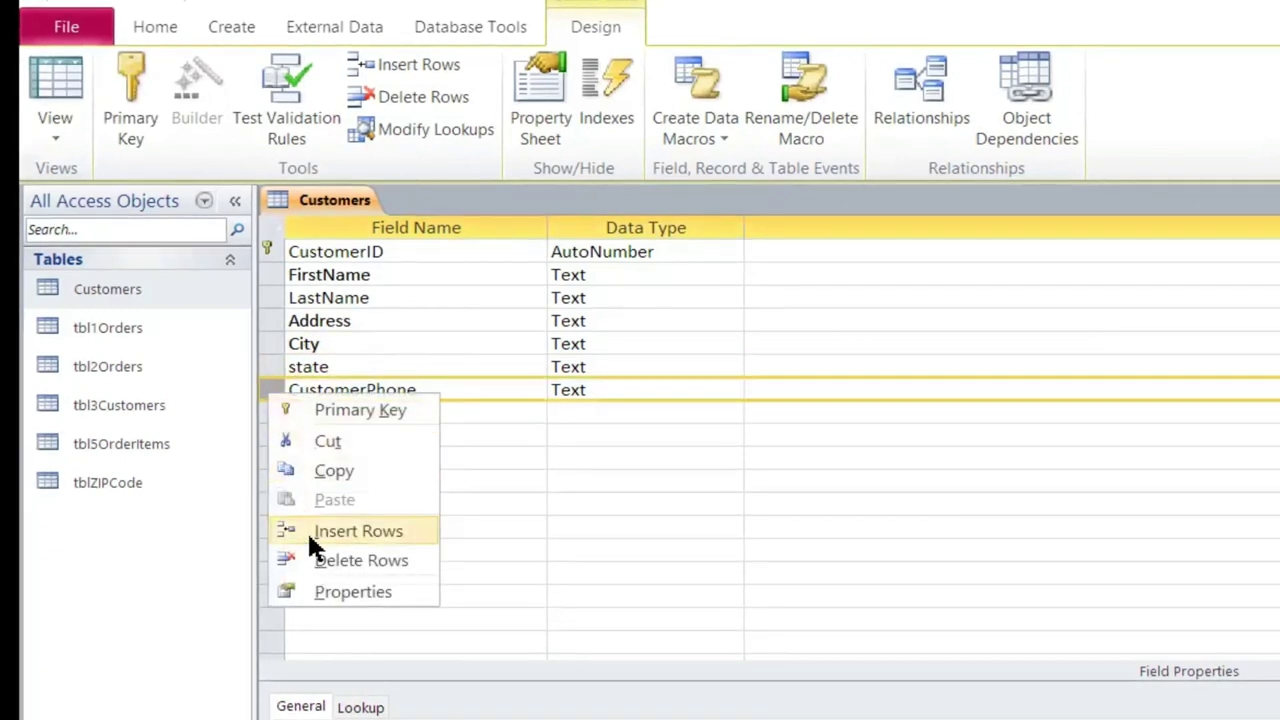
pyautogui.click(307, 530)
pyautogui.click(309, 395)
pyautogui.write('ZIPCo')
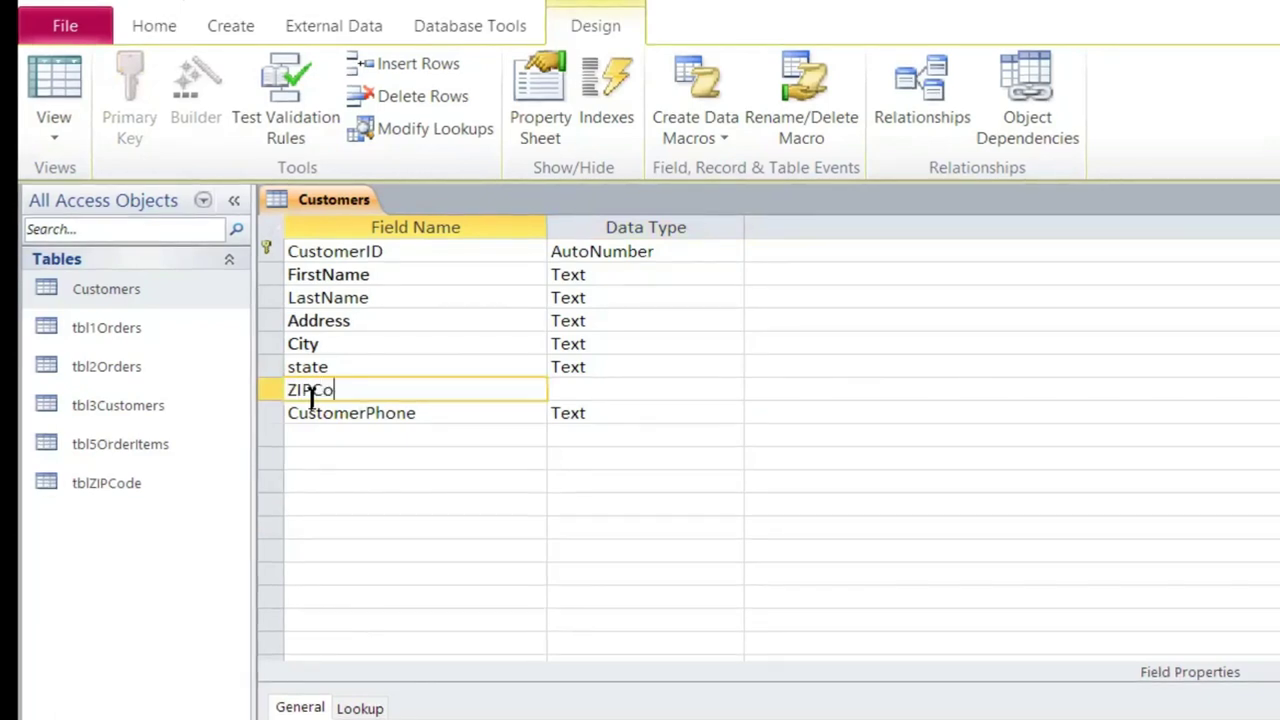
pyautogui.write('de')
pyautogui.click(335, 461)
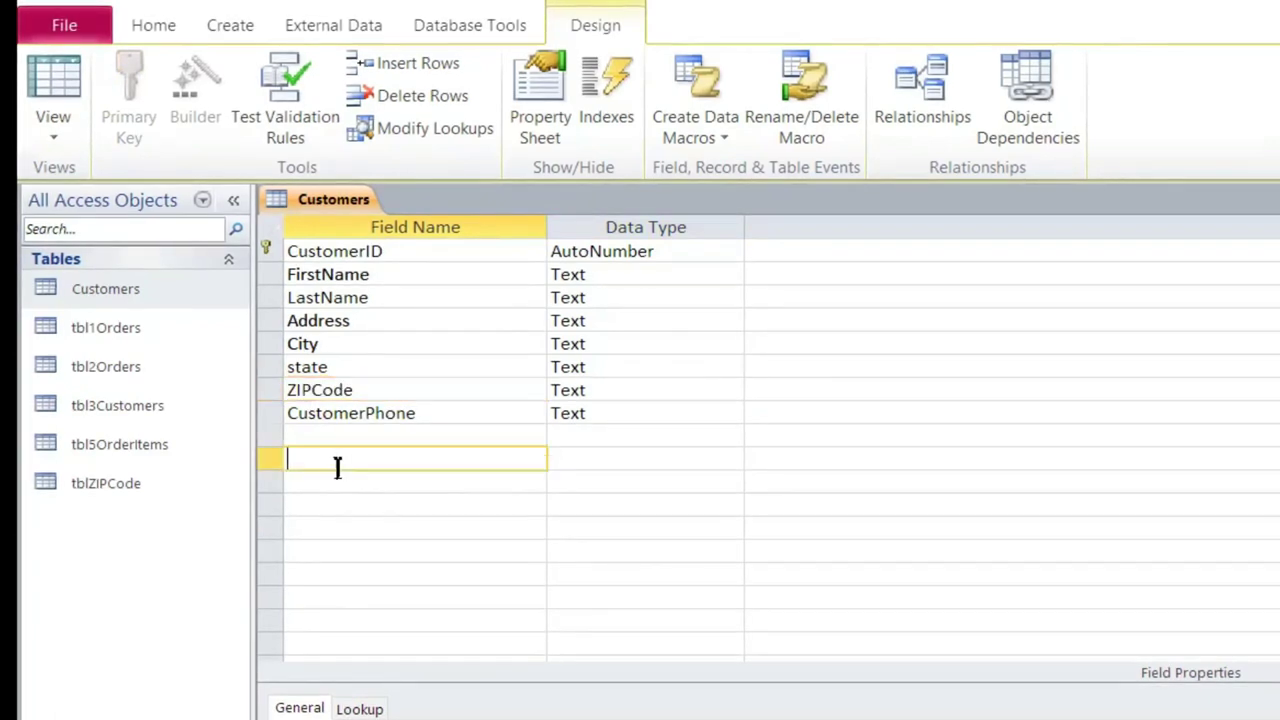
pyautogui.click(597, 393)
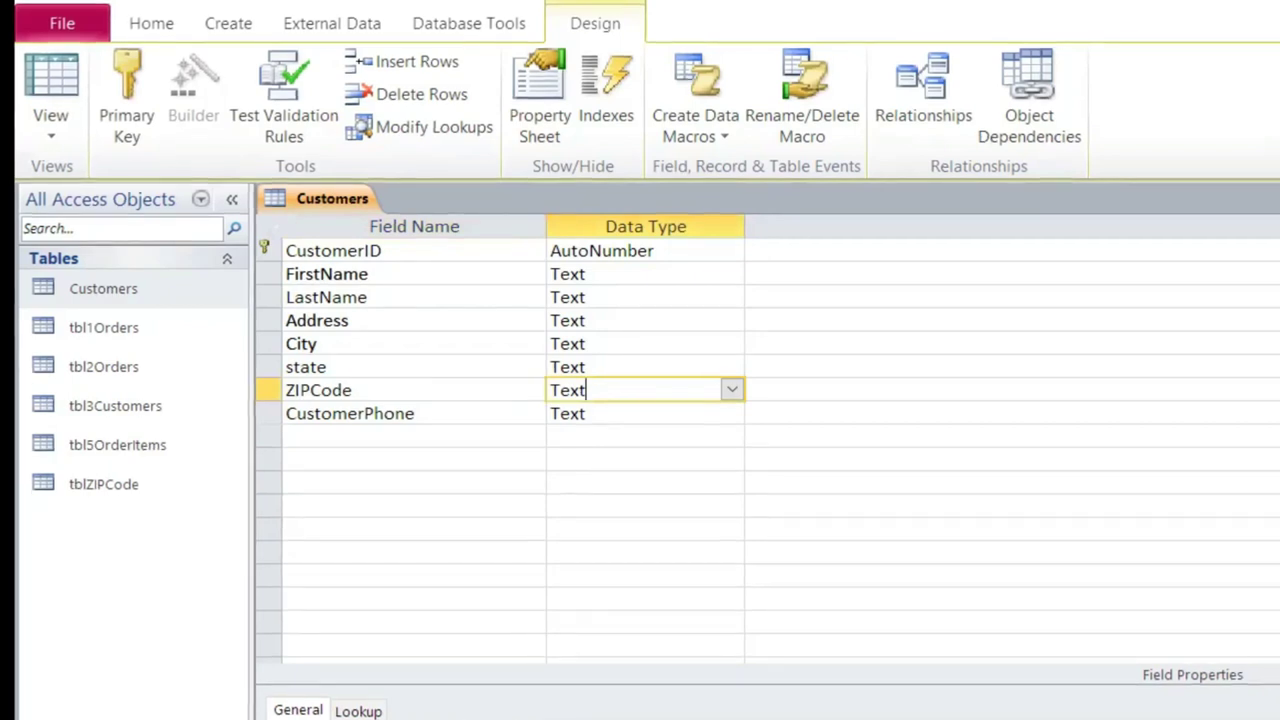
pyautogui.press('F6')
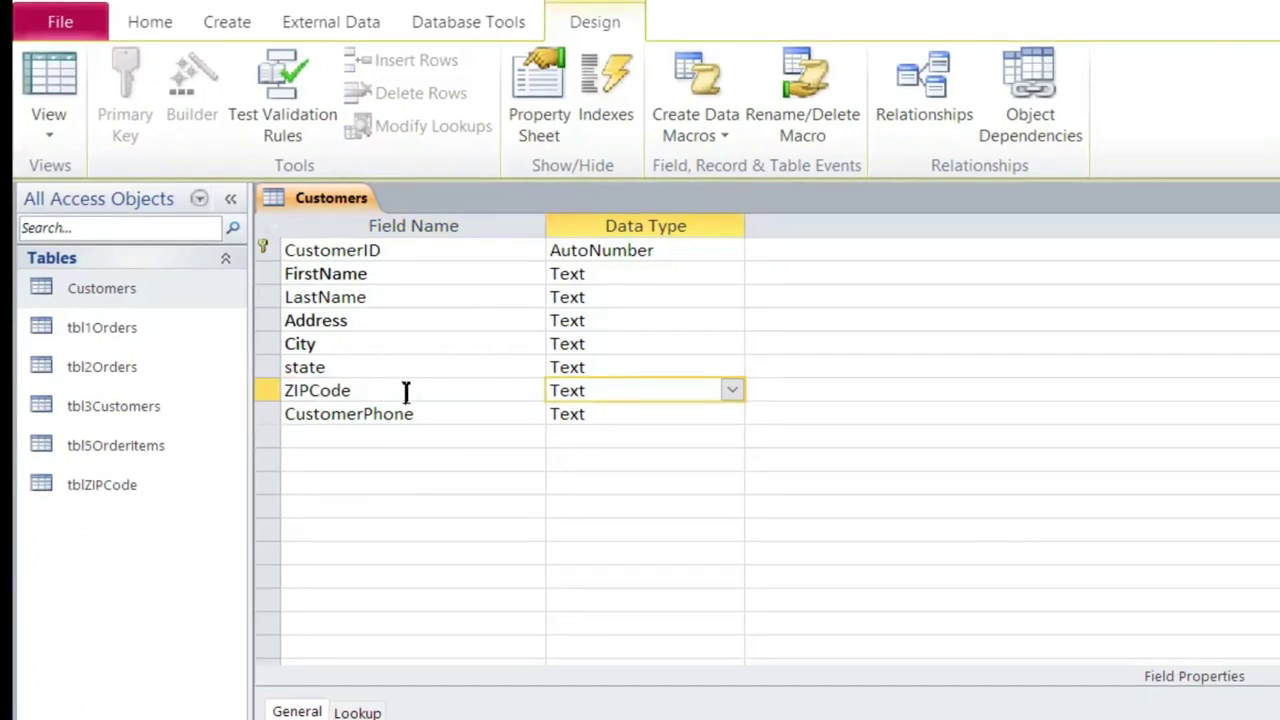
# Switch the Customers table to Datasheet View, saving the design changes
pyautogui.rightClick(348, 198)
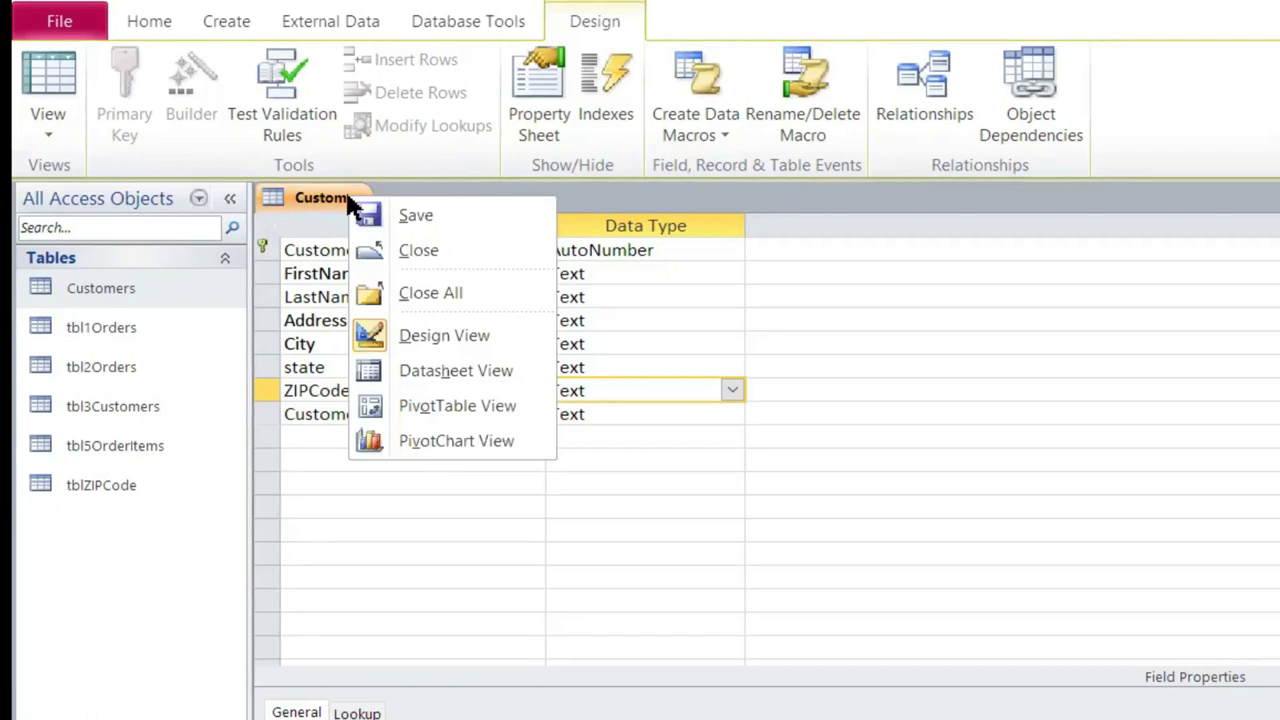
pyautogui.click(431, 370)
pyautogui.click(1029, 592)
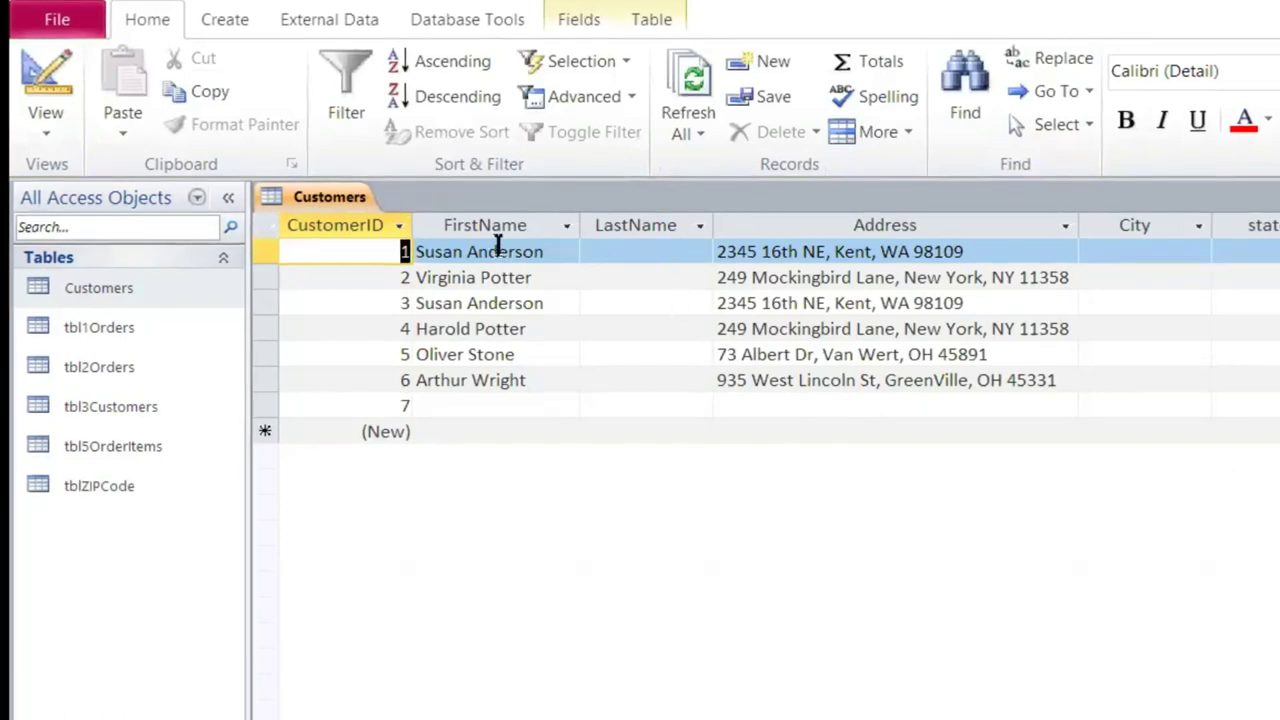
# Split the first record's full name, leaving only the given name in FirstName and entering the surname in LastName
pyautogui.click(557, 251)
pyautogui.press('BackSpace')
pyautogui.press('BackSpace')
pyautogui.press('BackSpace')
pyautogui.press('BackSpace')
pyautogui.press('BackSpace')
pyautogui.press('BackSpace')
pyautogui.press('BackSpace')
pyautogui.press('BackSpace')
pyautogui.press('BackSpace')
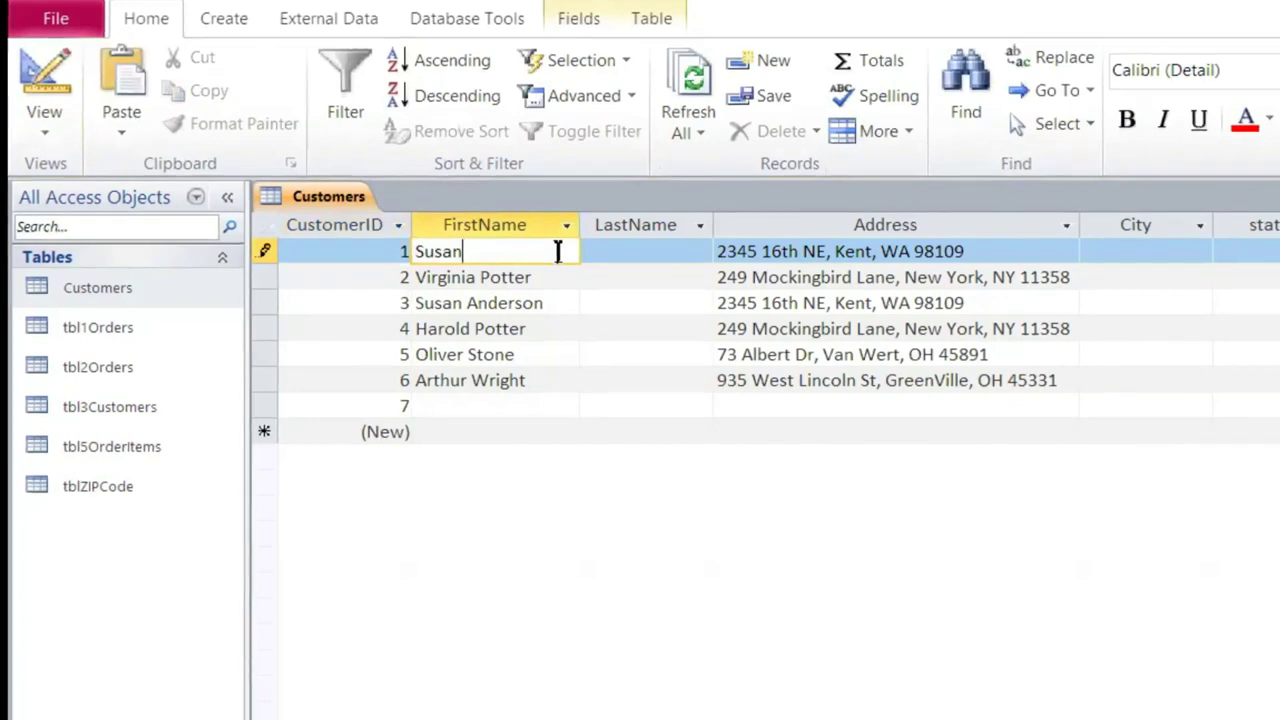
pyautogui.click(602, 256)
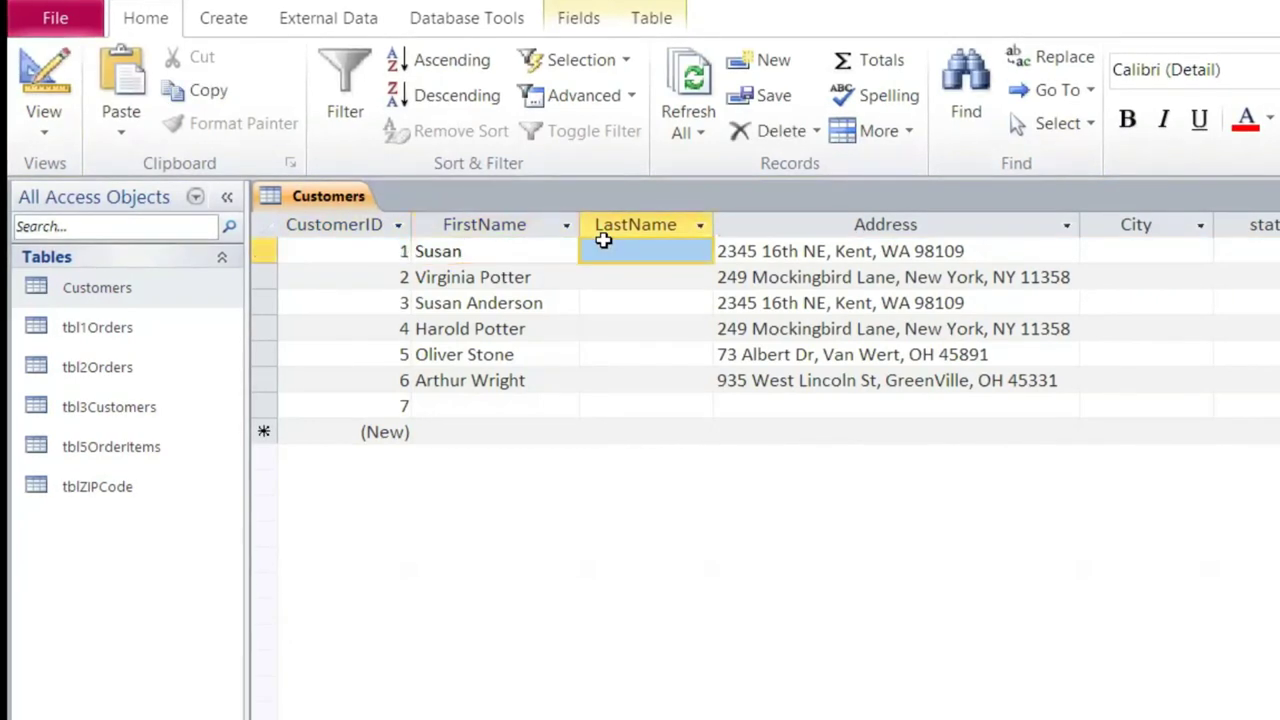
pyautogui.write('Anderson')
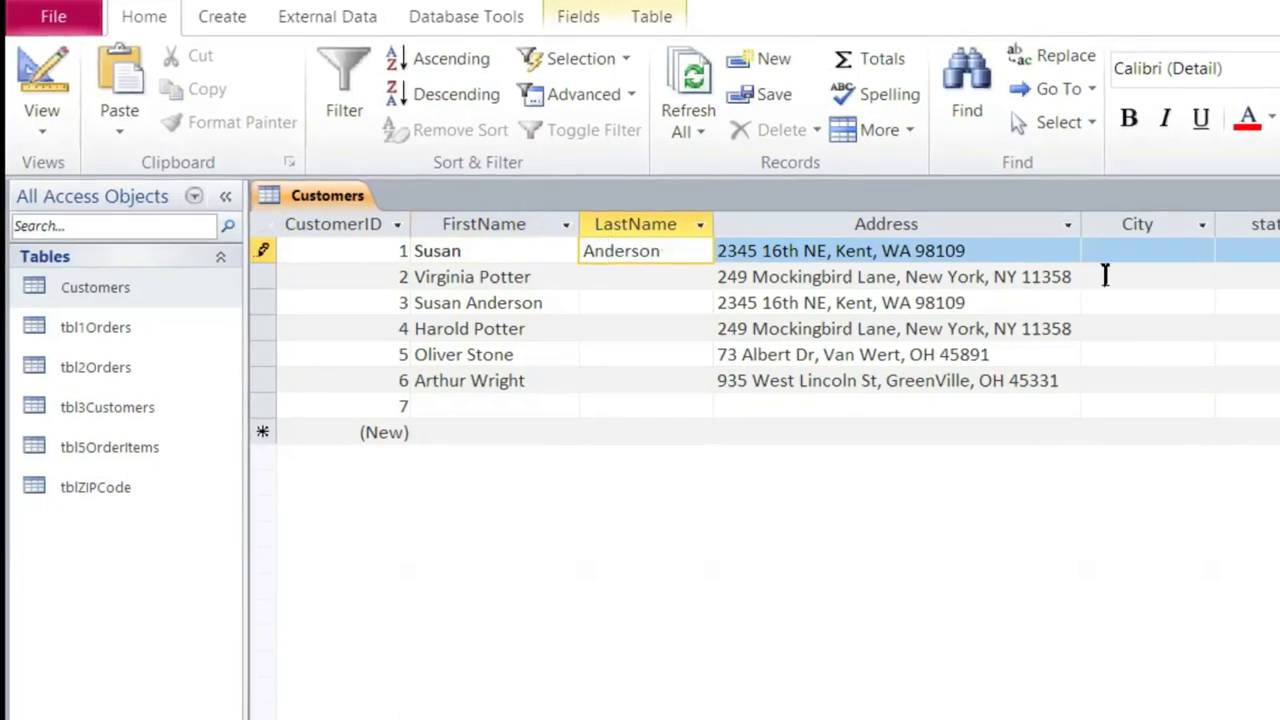
# Fill in the first customer's City and state fields from the combined address and complete the record
pyautogui.click(1135, 258)
pyautogui.write('Ka')
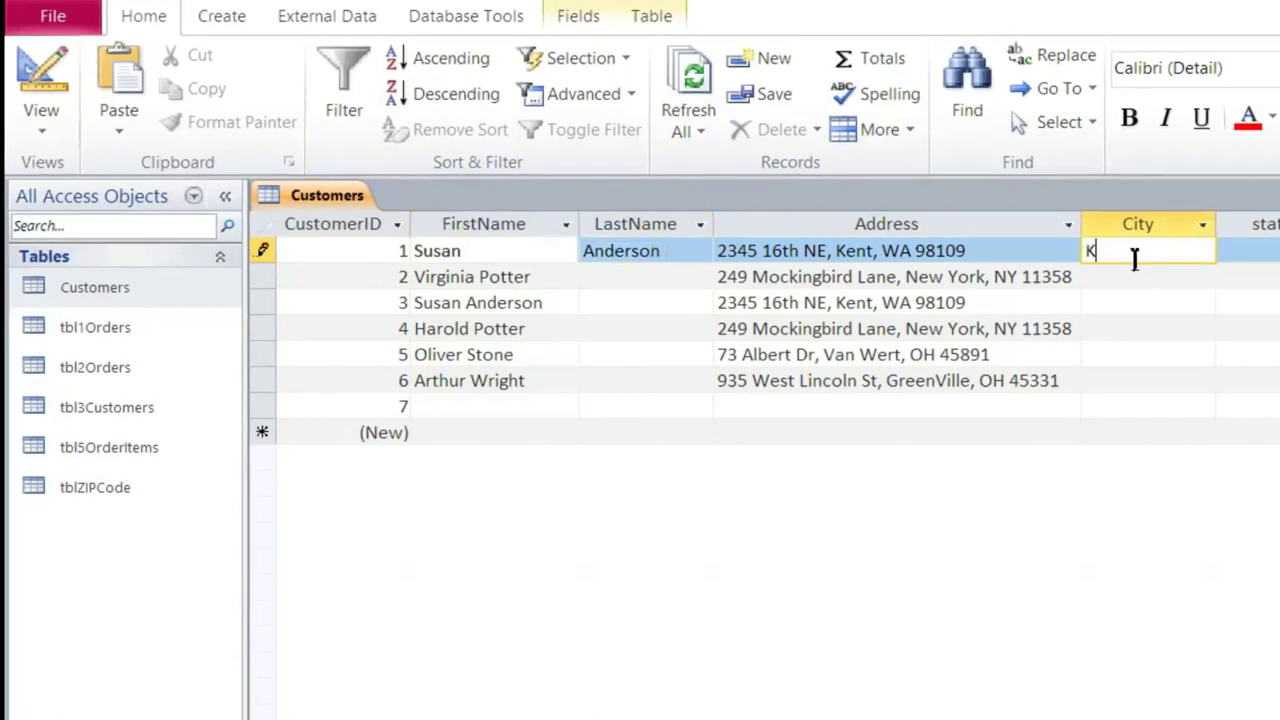
pyautogui.press('BackSpace')
pyautogui.write('ent')
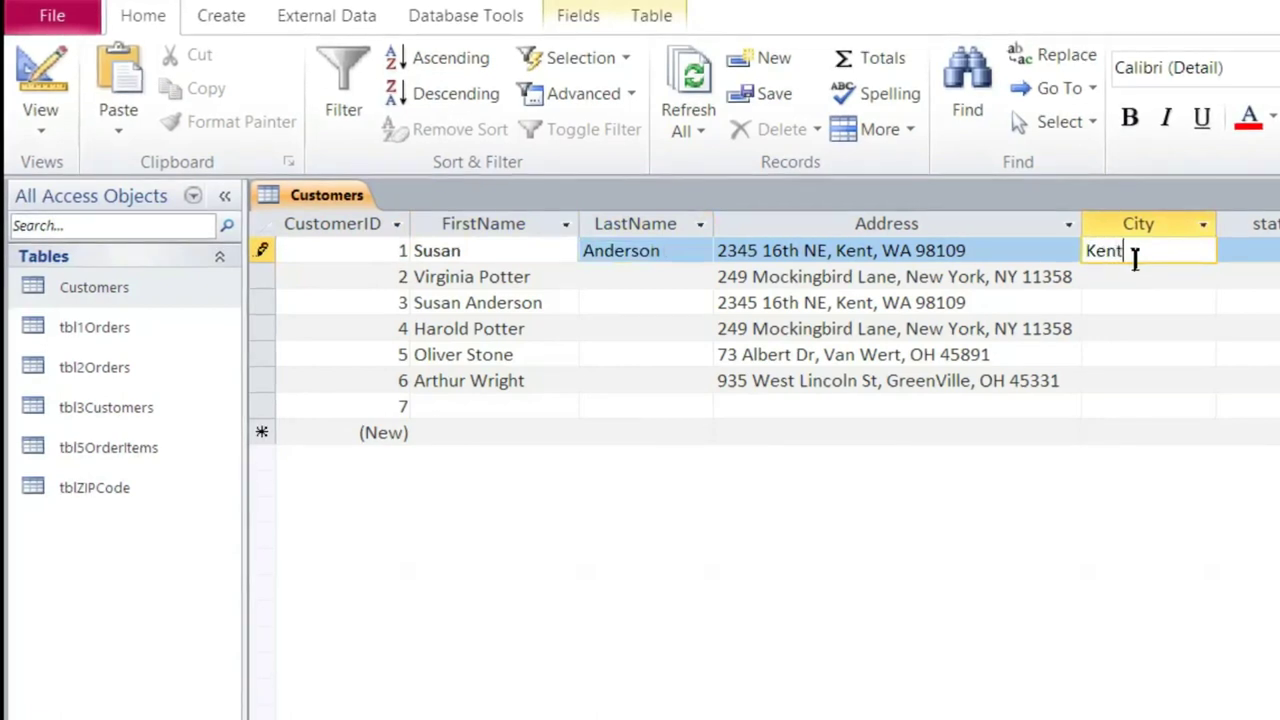
pyautogui.press('Tab')
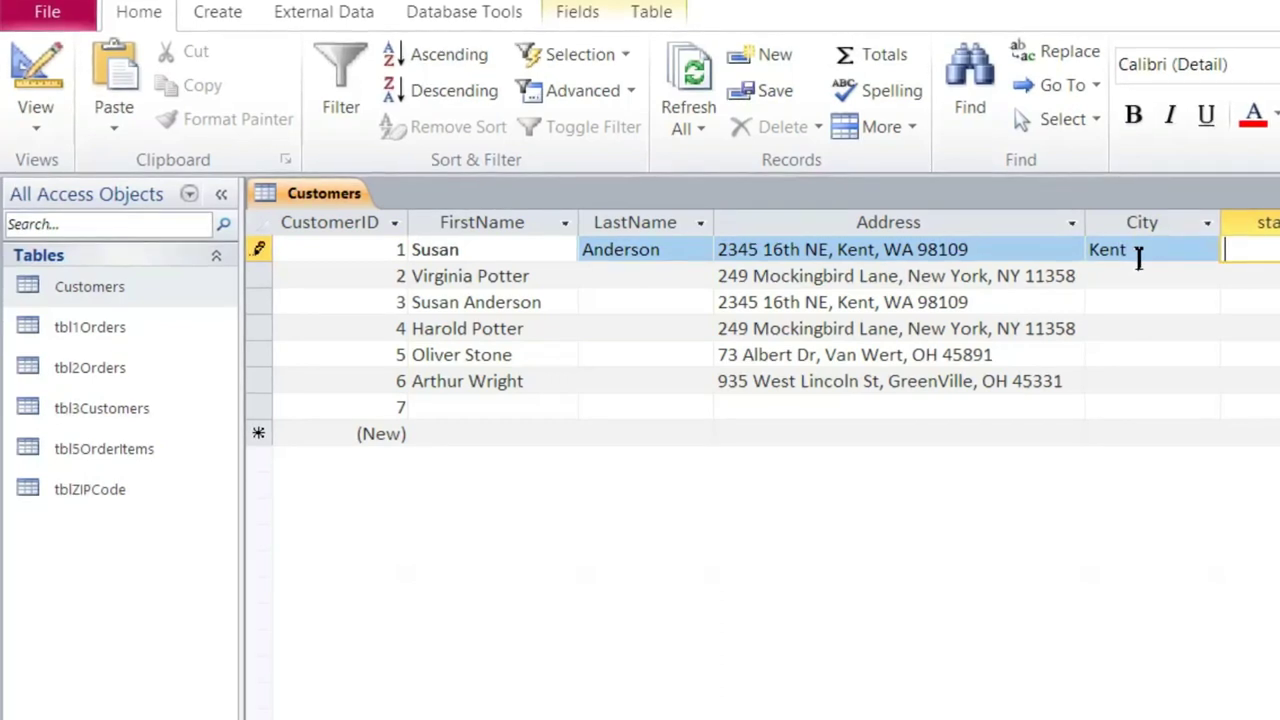
pyautogui.press('Tab')
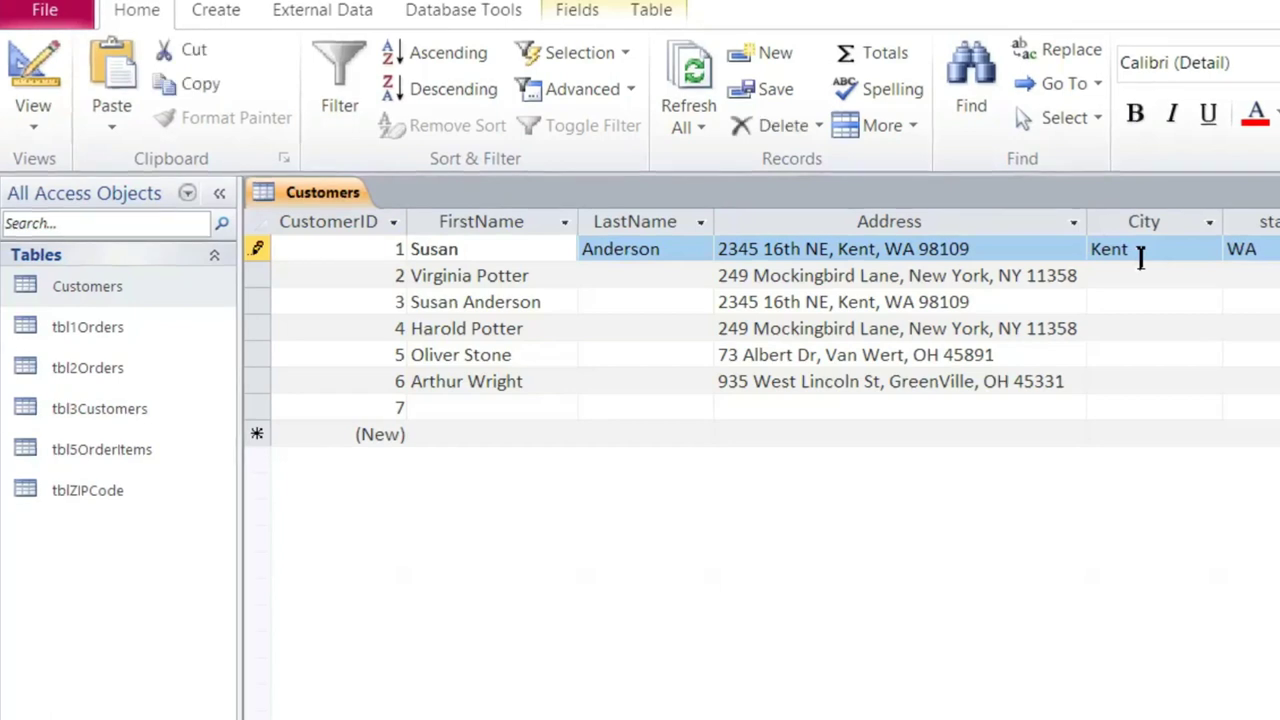
pyautogui.press('Tab')
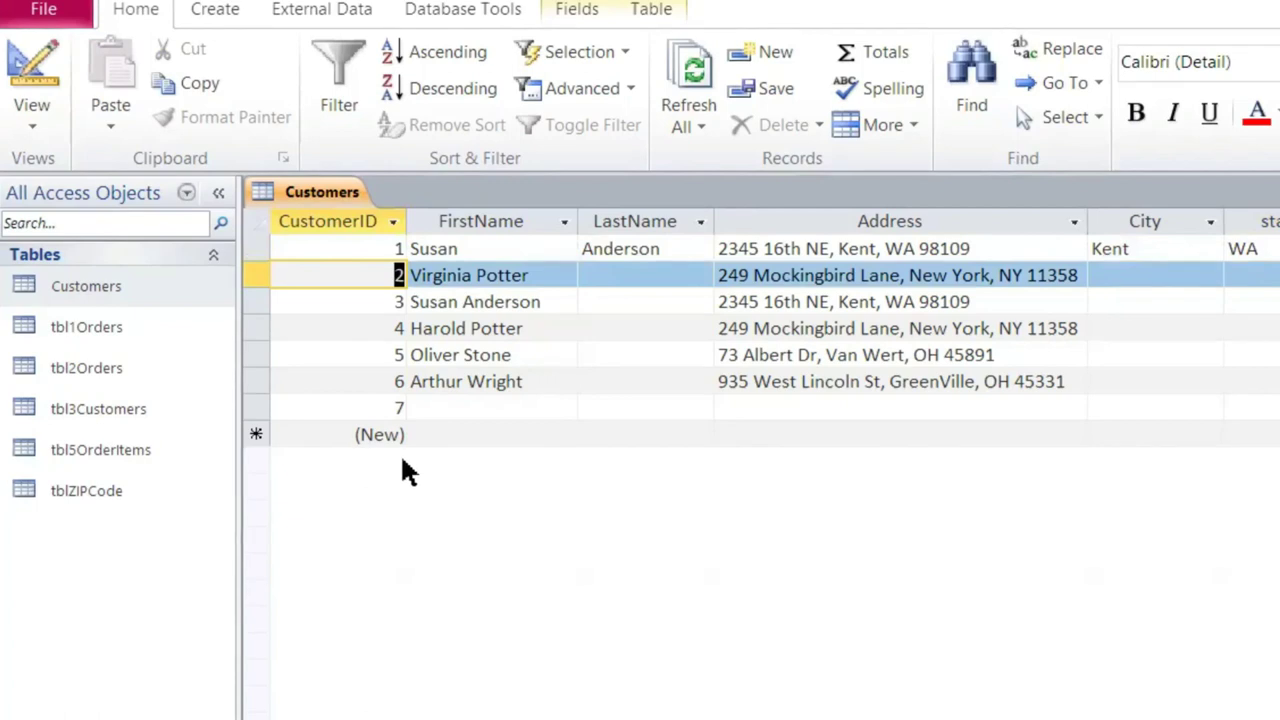
# Open tbl3Customers to compare its separated customer fields with the Customers table, and close Customers
pyautogui.doubleClick(79, 409)
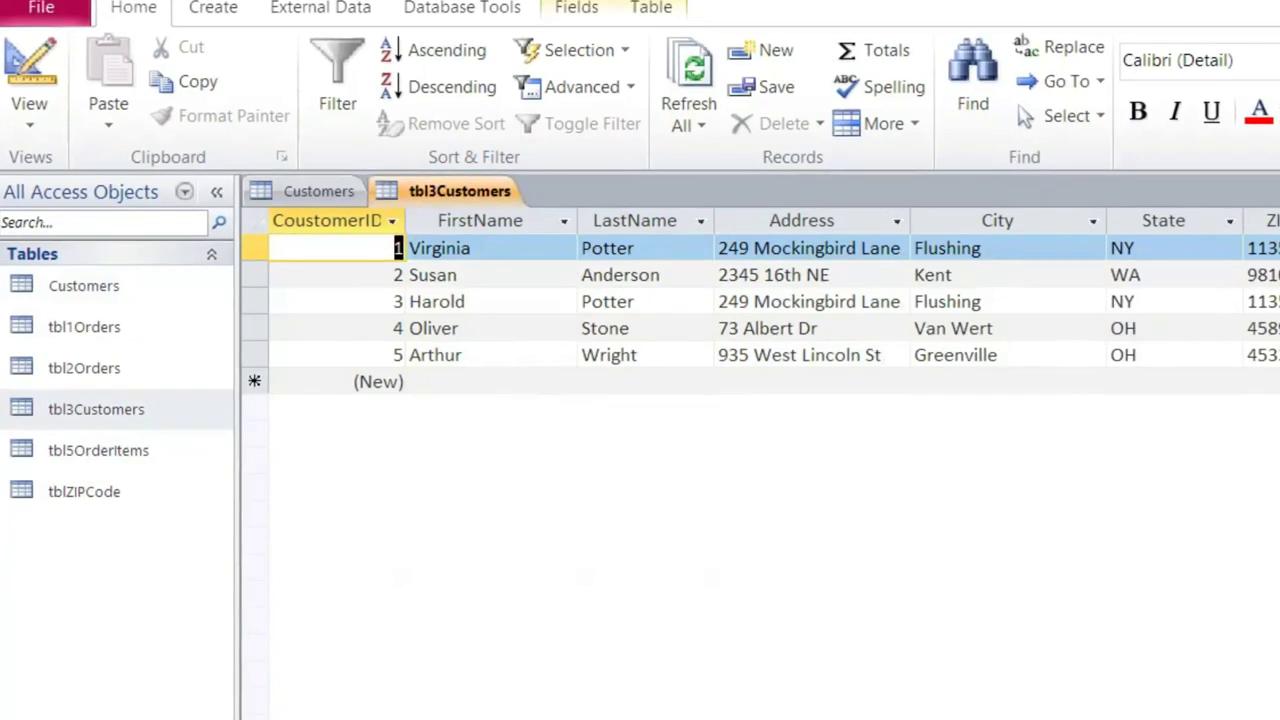
pyautogui.click(305, 189)
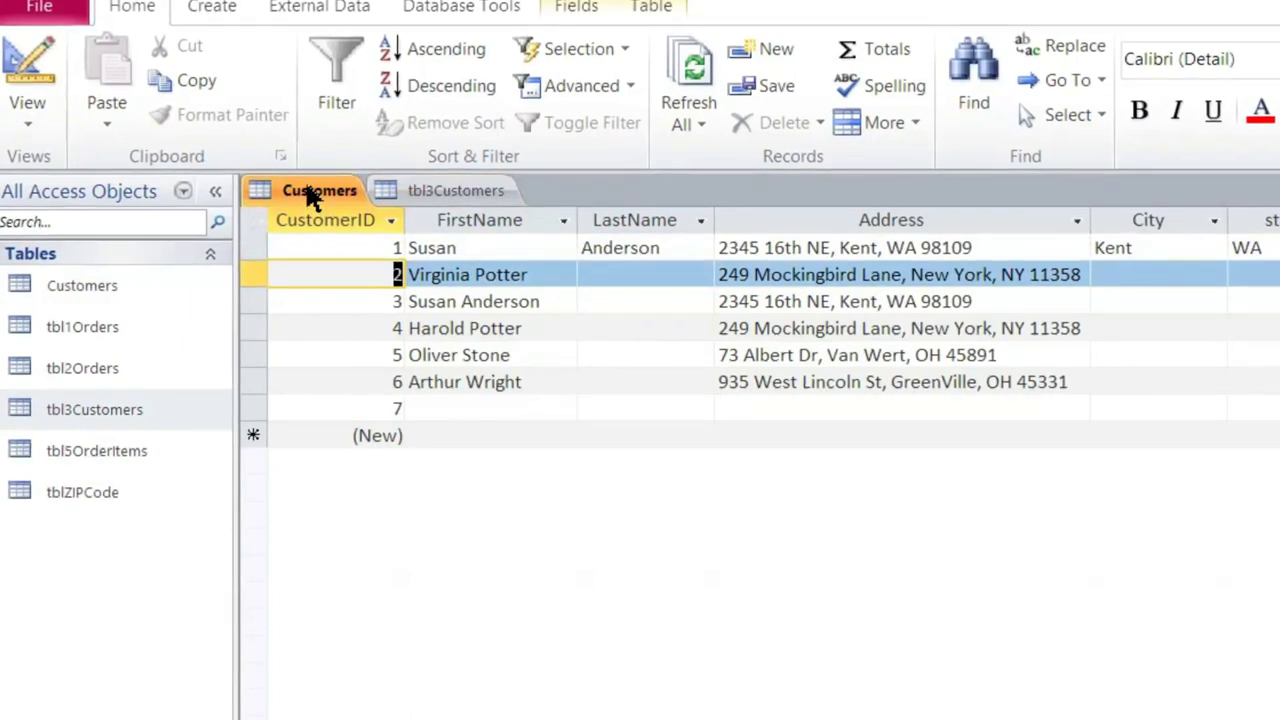
pyautogui.rightClick(312, 192)
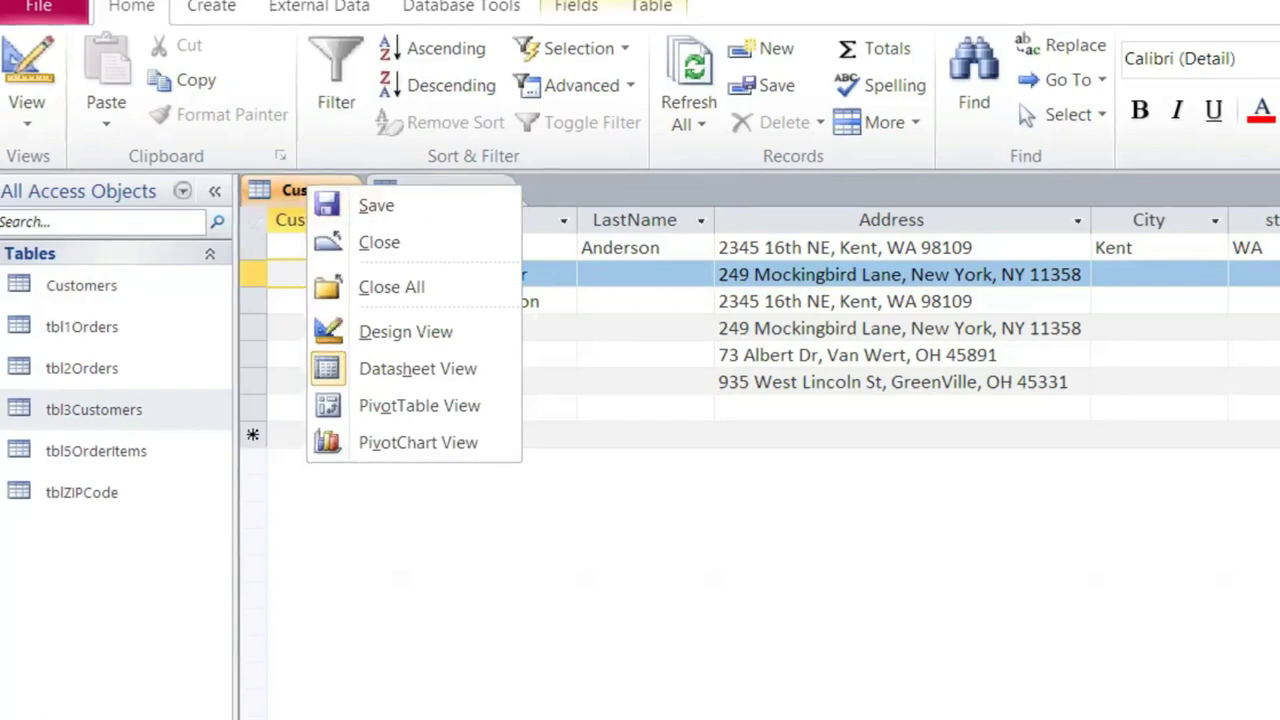
pyautogui.click(322, 190)
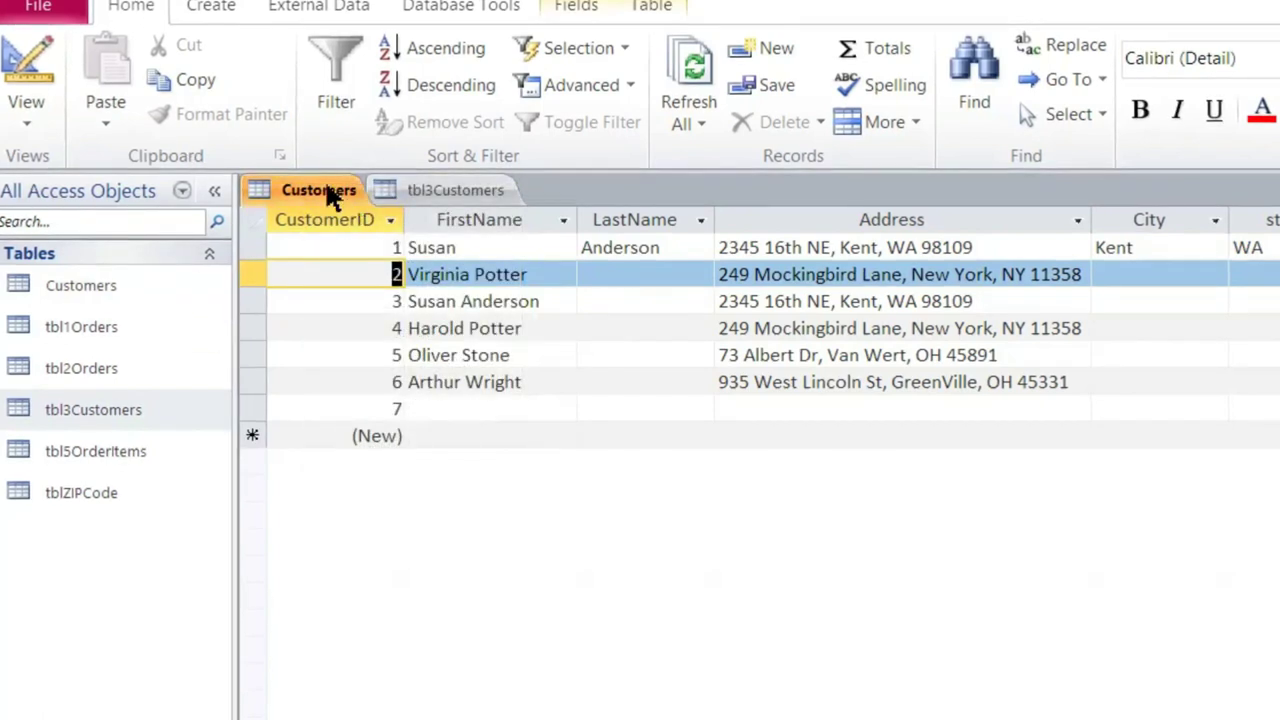
pyautogui.rightClick(326, 190)
pyautogui.click(430, 241)
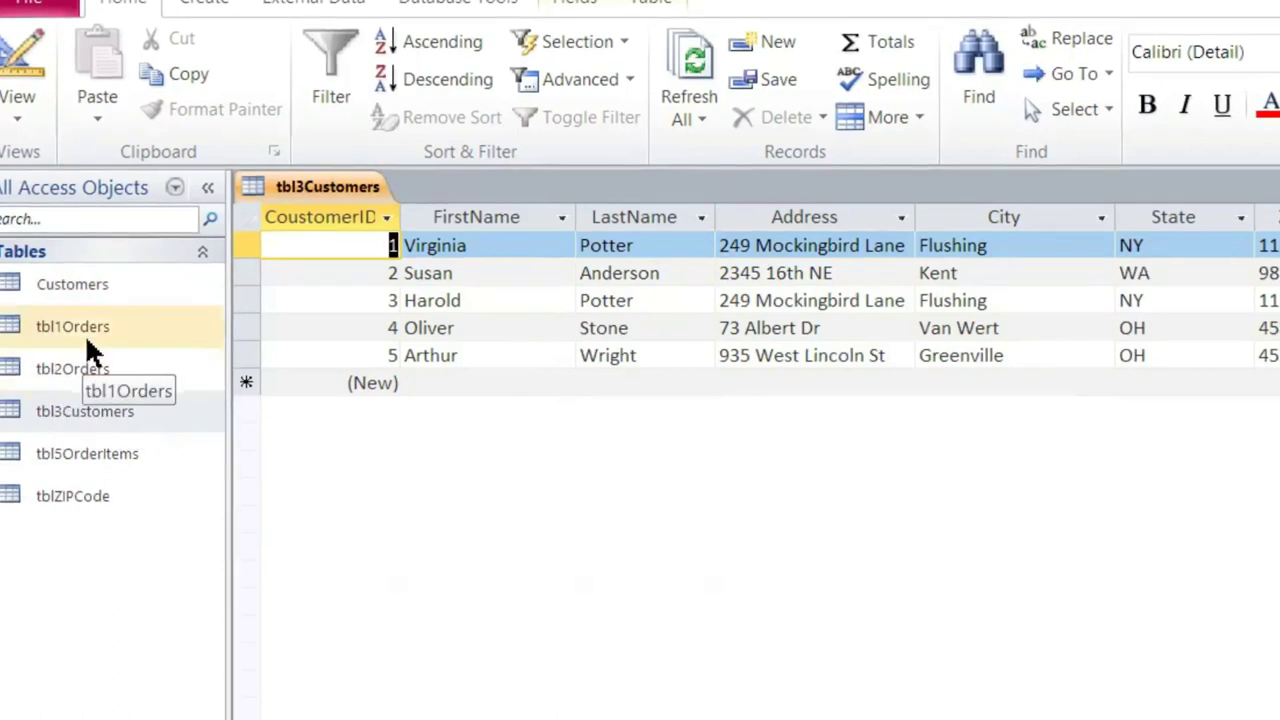
# Open tbl2Orders to examine its customer columns and compare them with the records in tbl3Customers
pyautogui.click(101, 368)
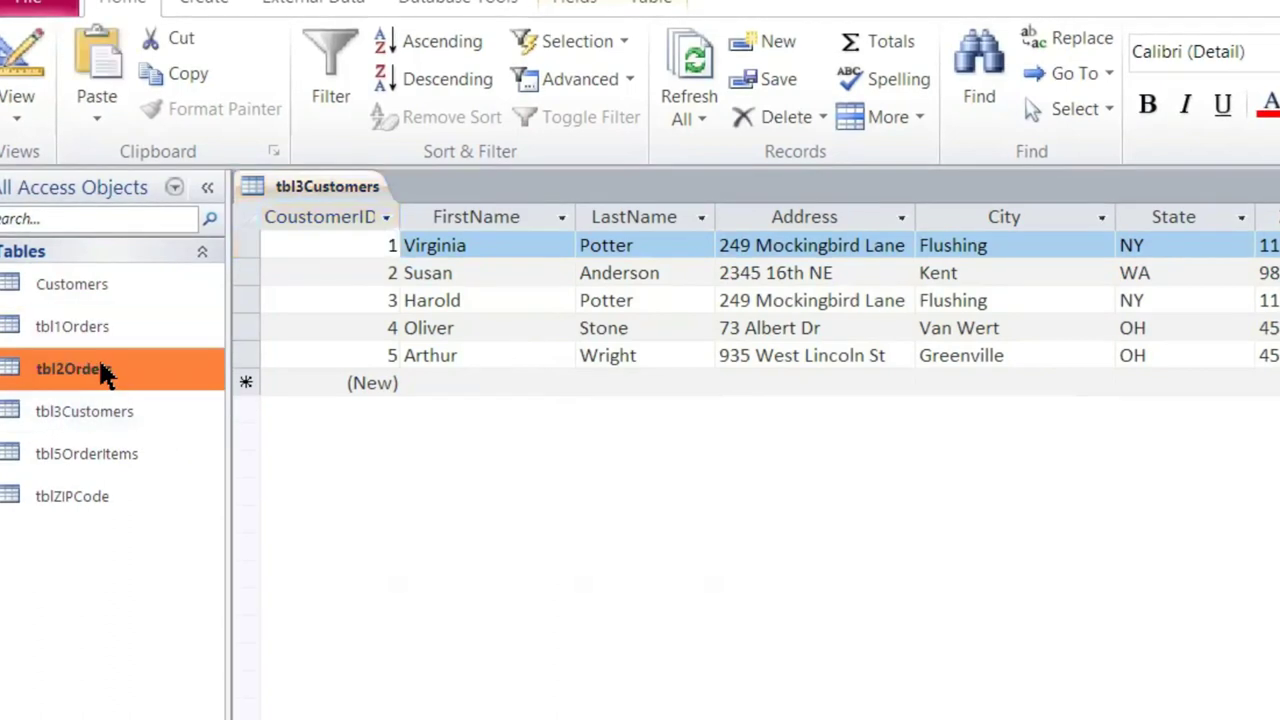
pyautogui.doubleClick(101, 368)
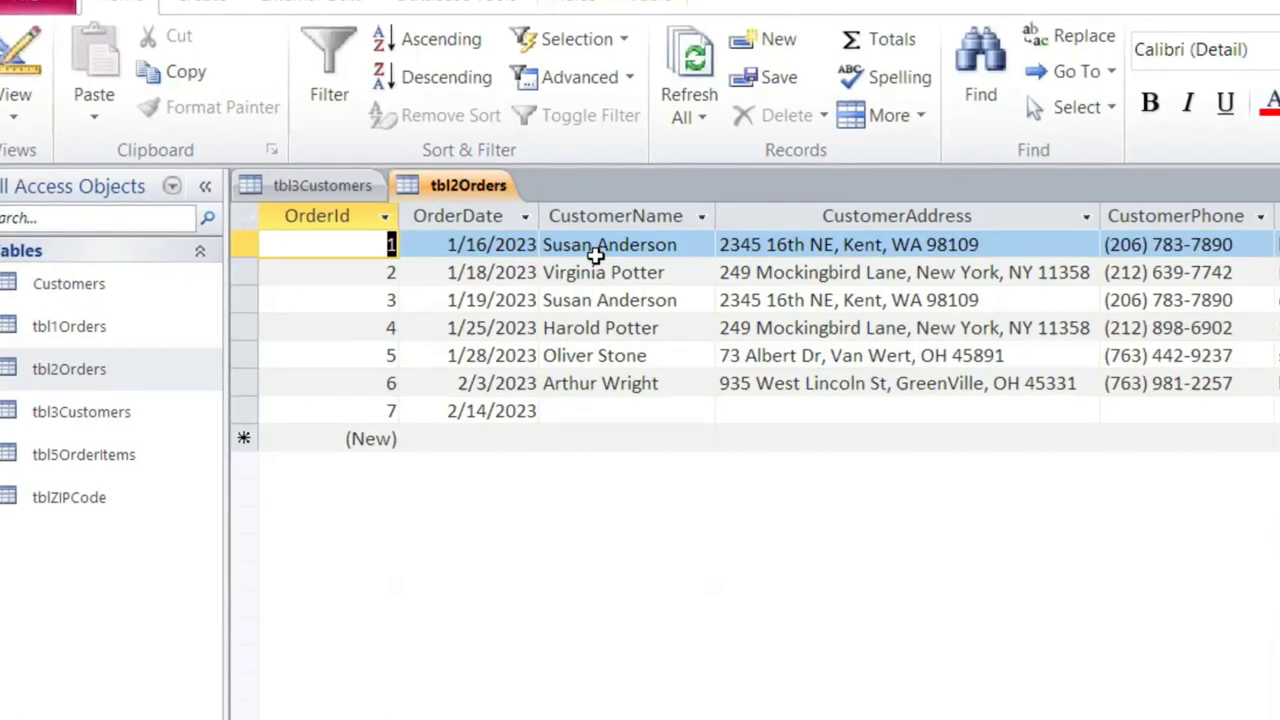
pyautogui.click(352, 186)
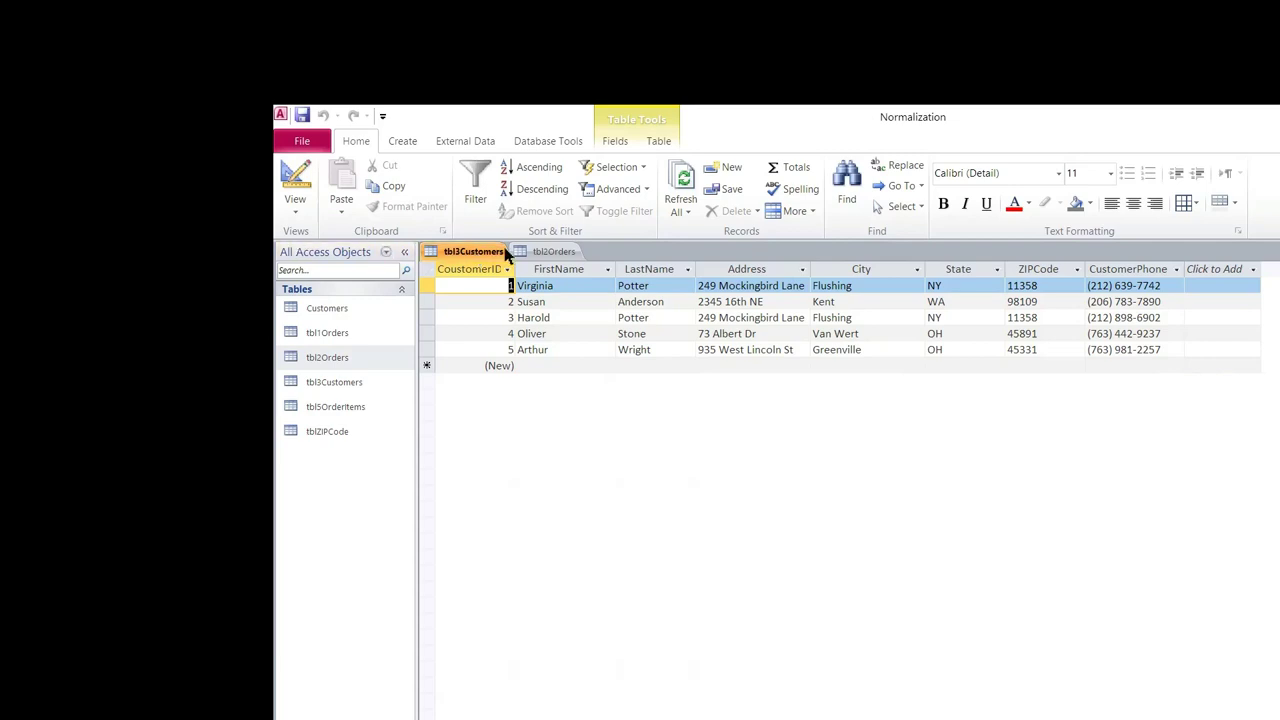
# Return to tbl2Orders, check its CustomerName column, and switch the table to Design View
pyautogui.click(547, 253)
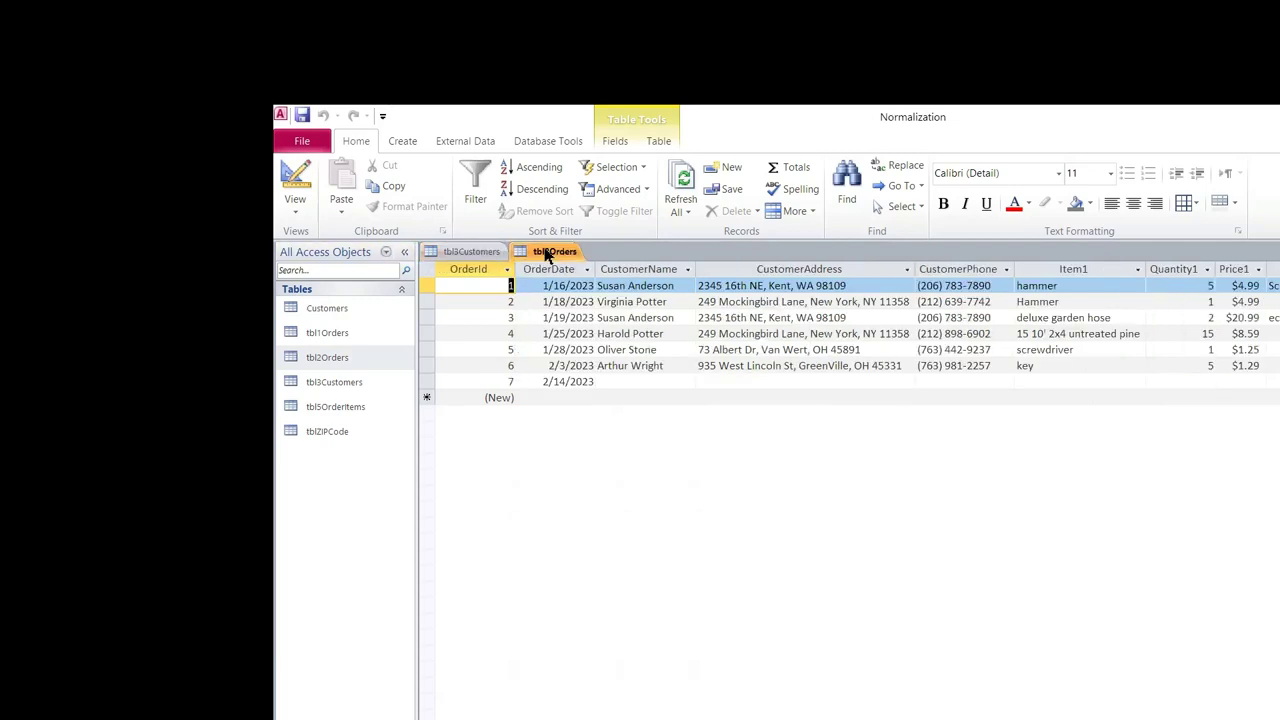
pyautogui.click(652, 269)
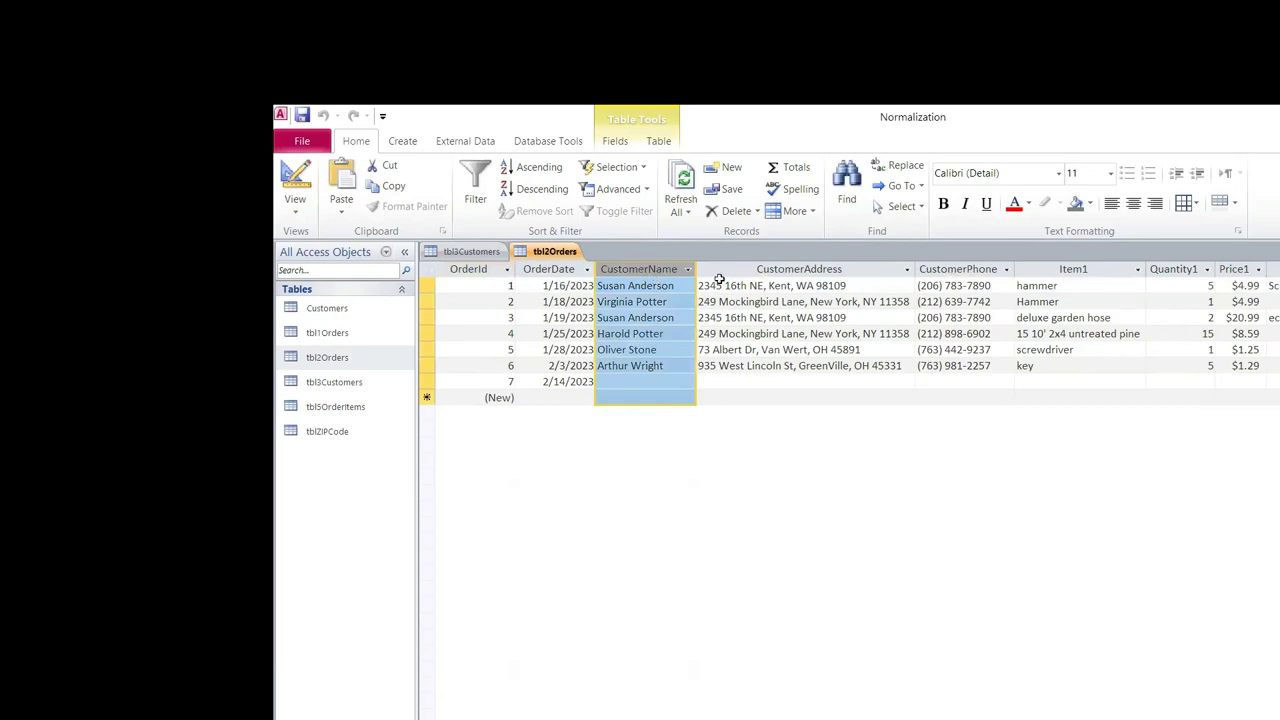
pyautogui.rightClick(560, 262)
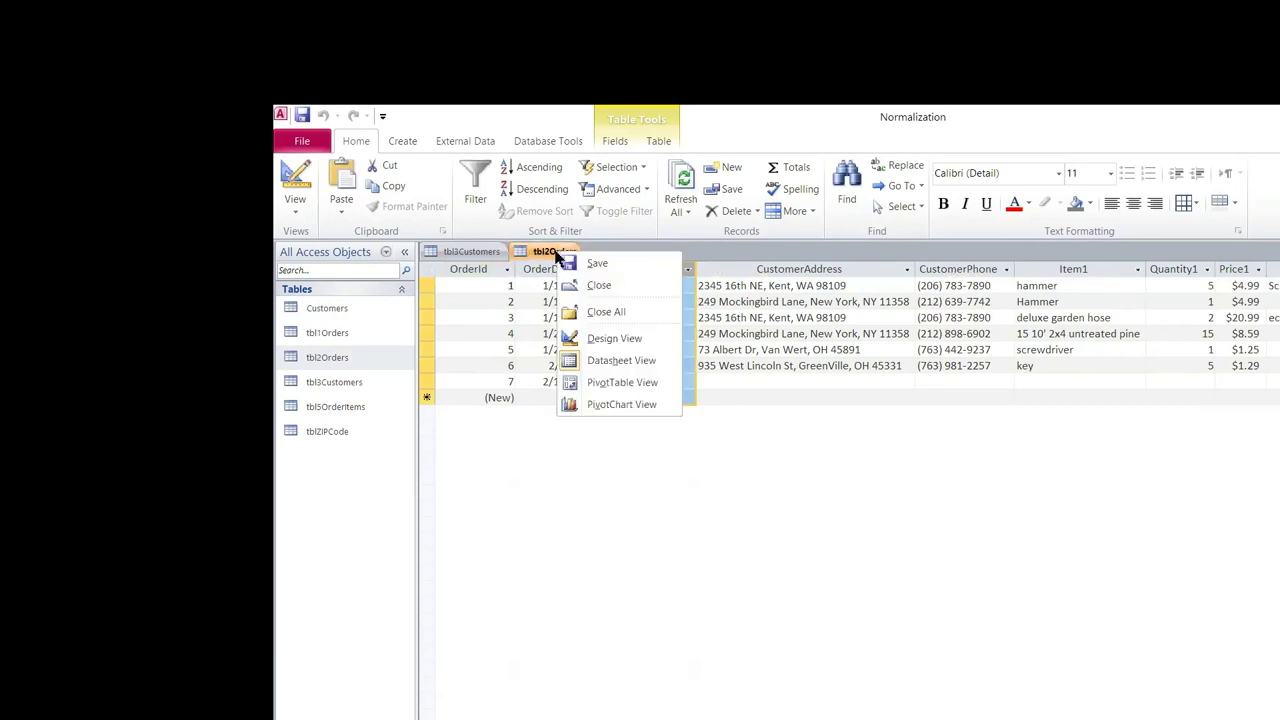
pyautogui.click(582, 338)
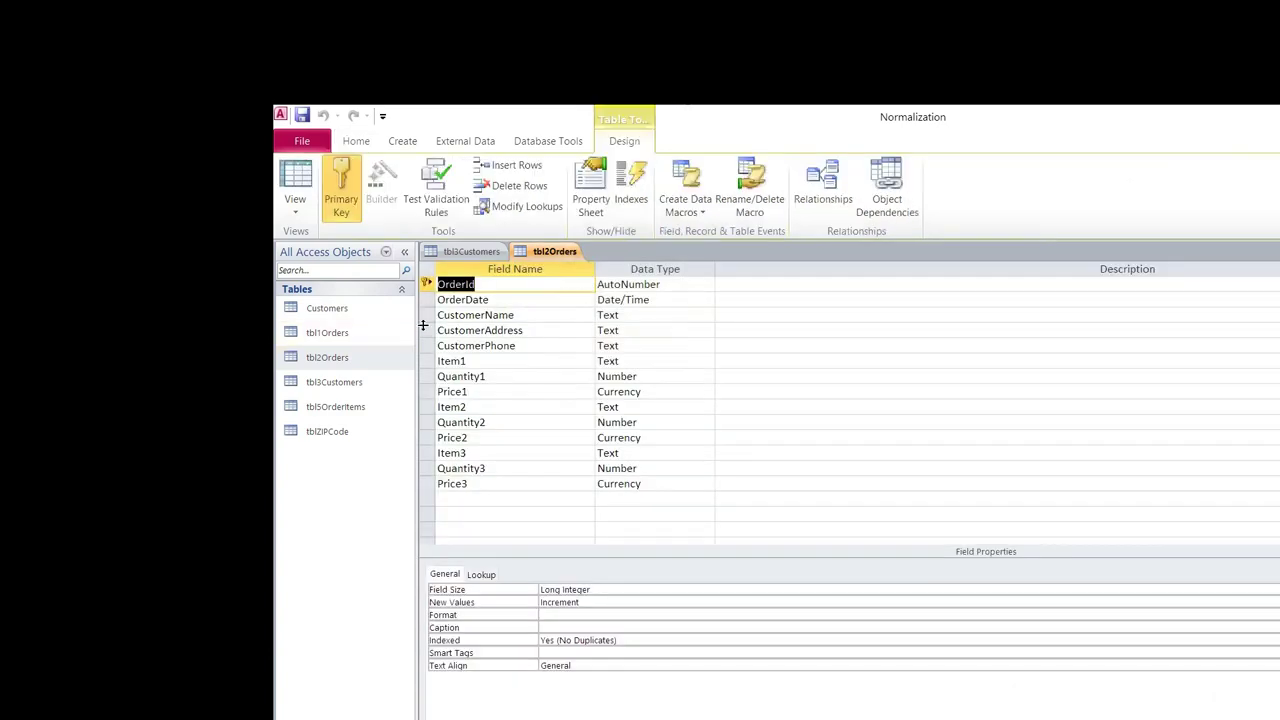
# Permanently delete the CustomerName, CustomerAddress and CustomerPhone fields from tbl2Orders
pyautogui.click(425, 315)
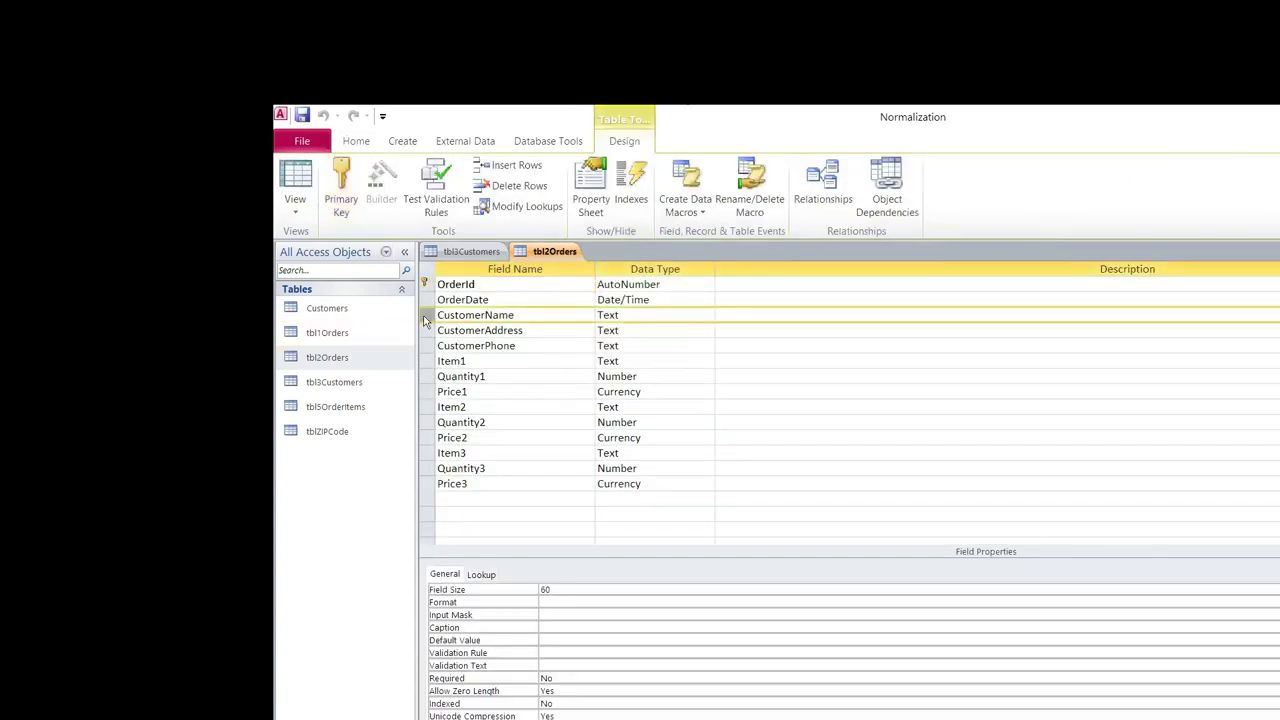
pyautogui.press('Delete')
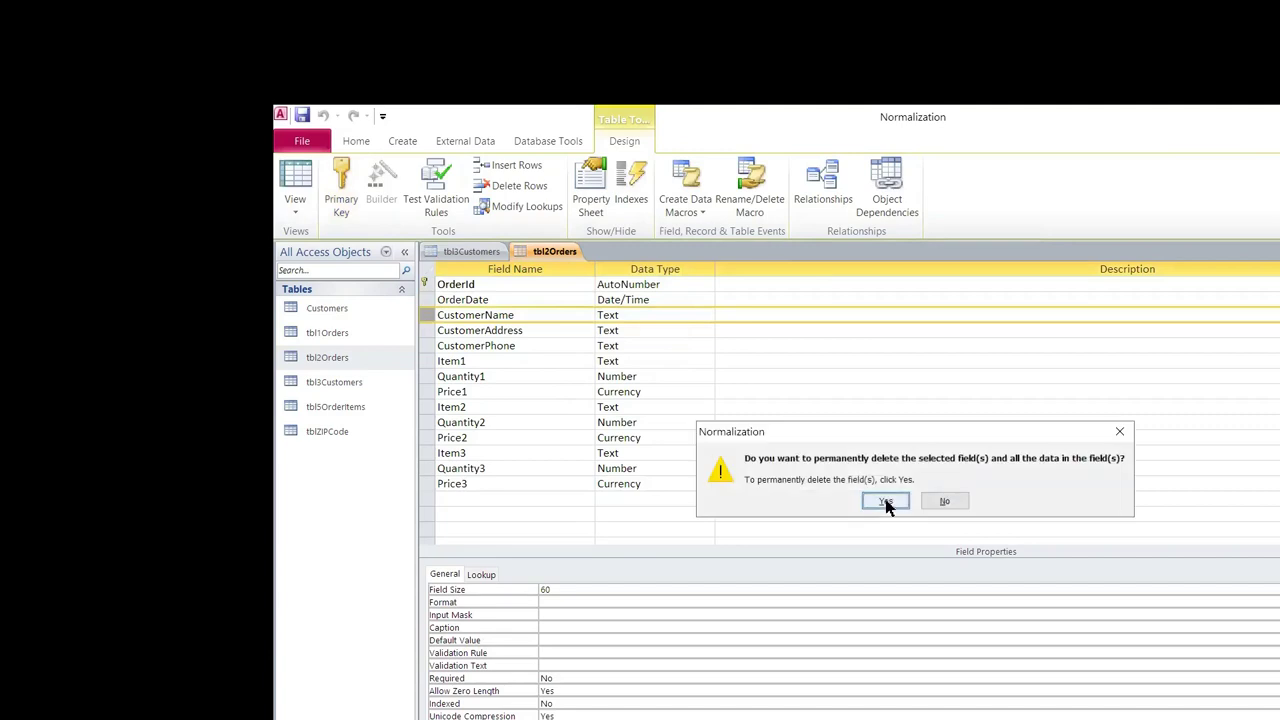
pyautogui.click(885, 500)
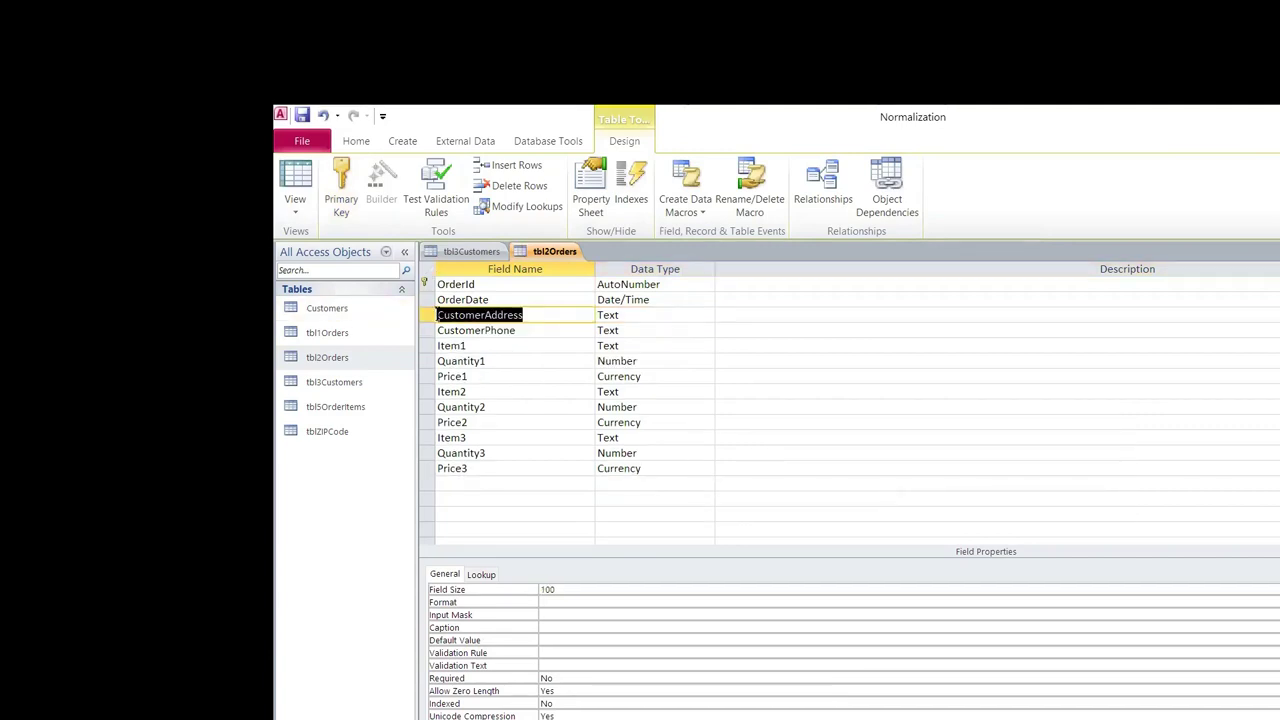
pyautogui.click(428, 317)
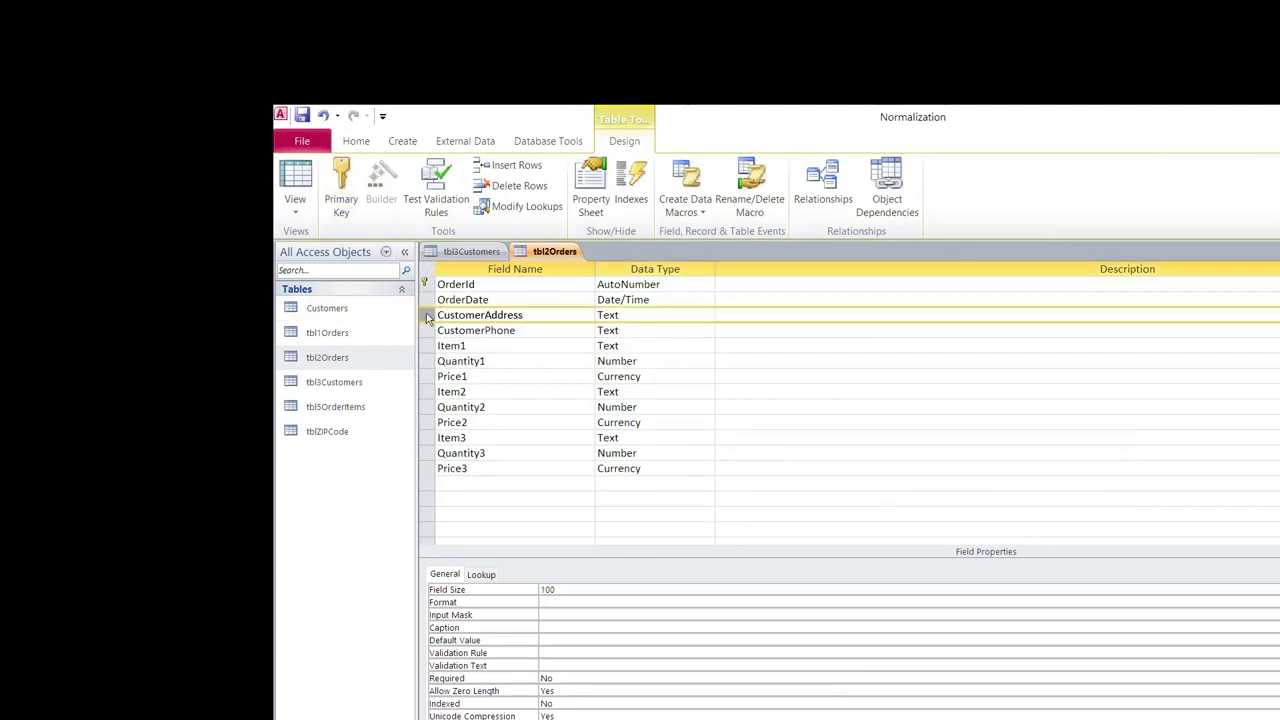
pyautogui.press('Delete')
pyautogui.click(885, 500)
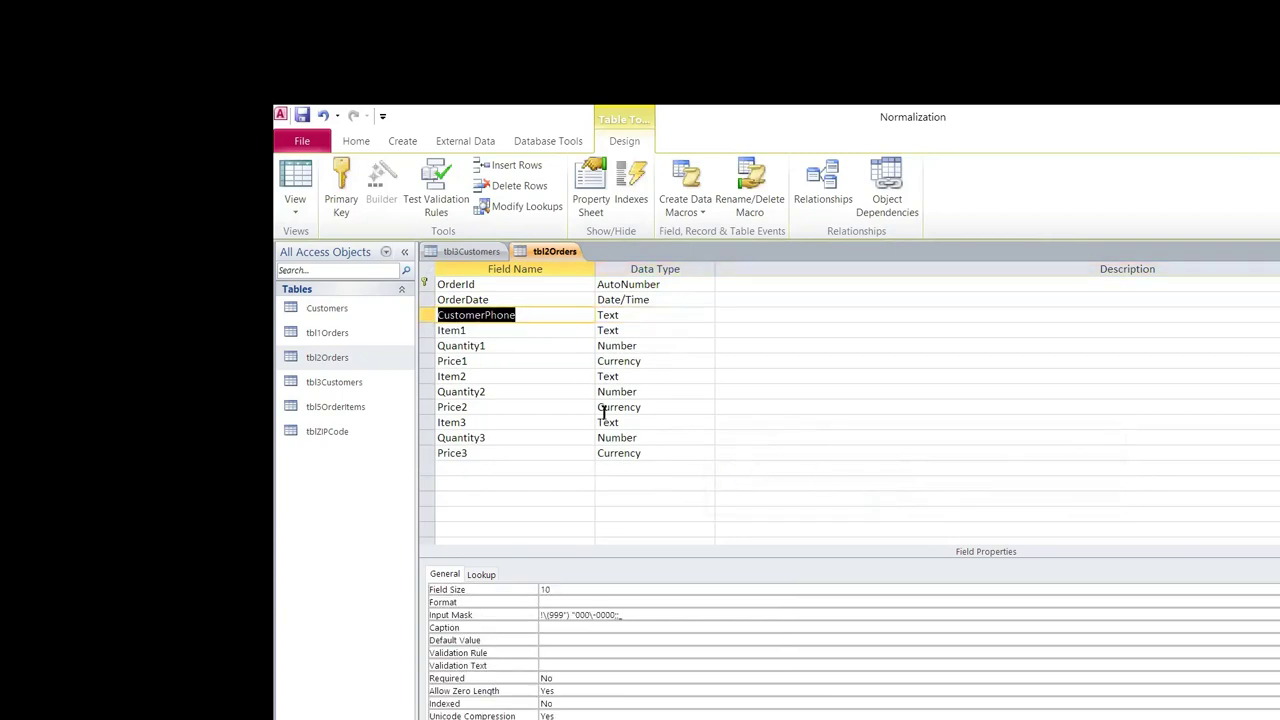
pyautogui.click(426, 317)
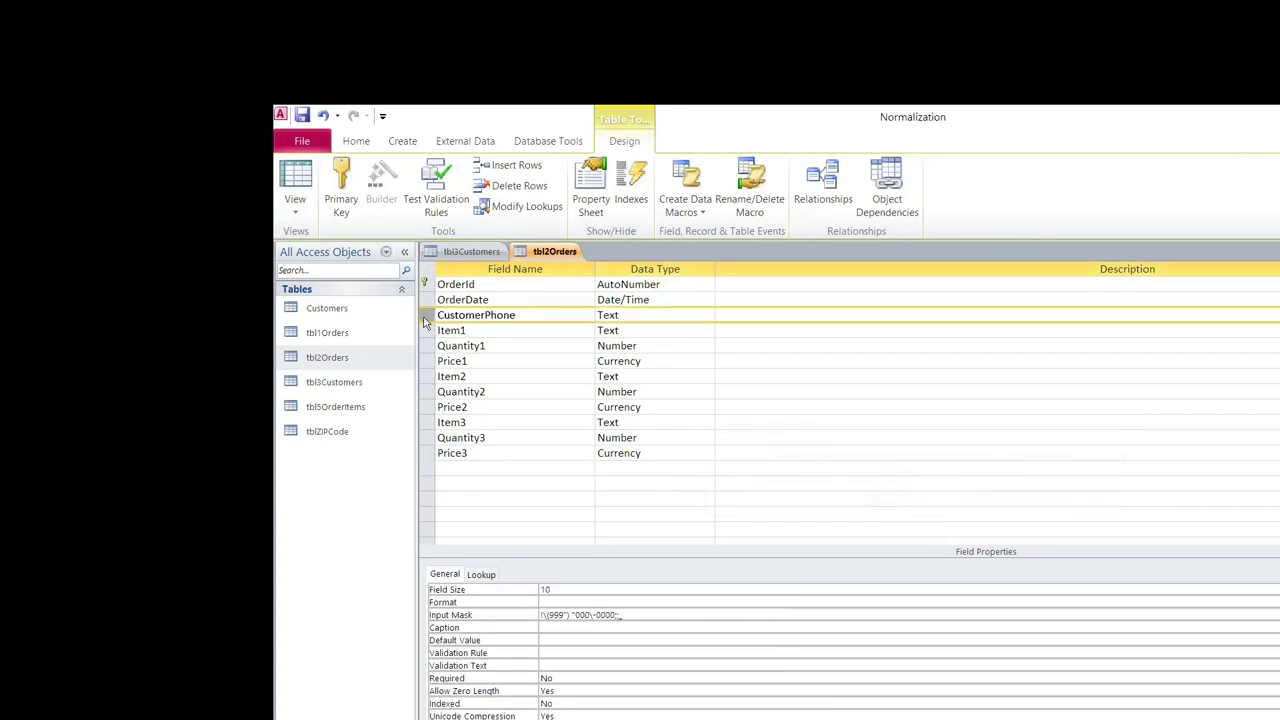
pyautogui.press('Delete')
pyautogui.click(885, 500)
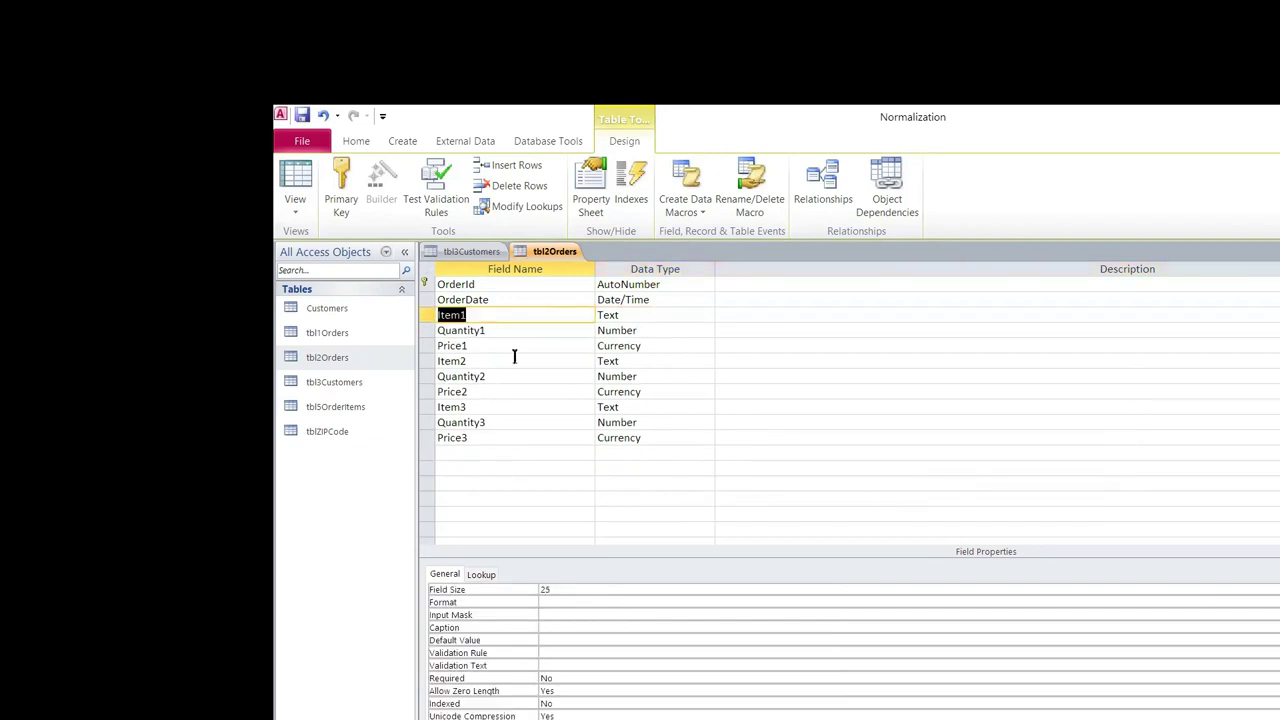
# Save the revised tbl2Orders design and show the table in Datasheet View
pyautogui.rightClick(548, 255)
pyautogui.click(586, 260)
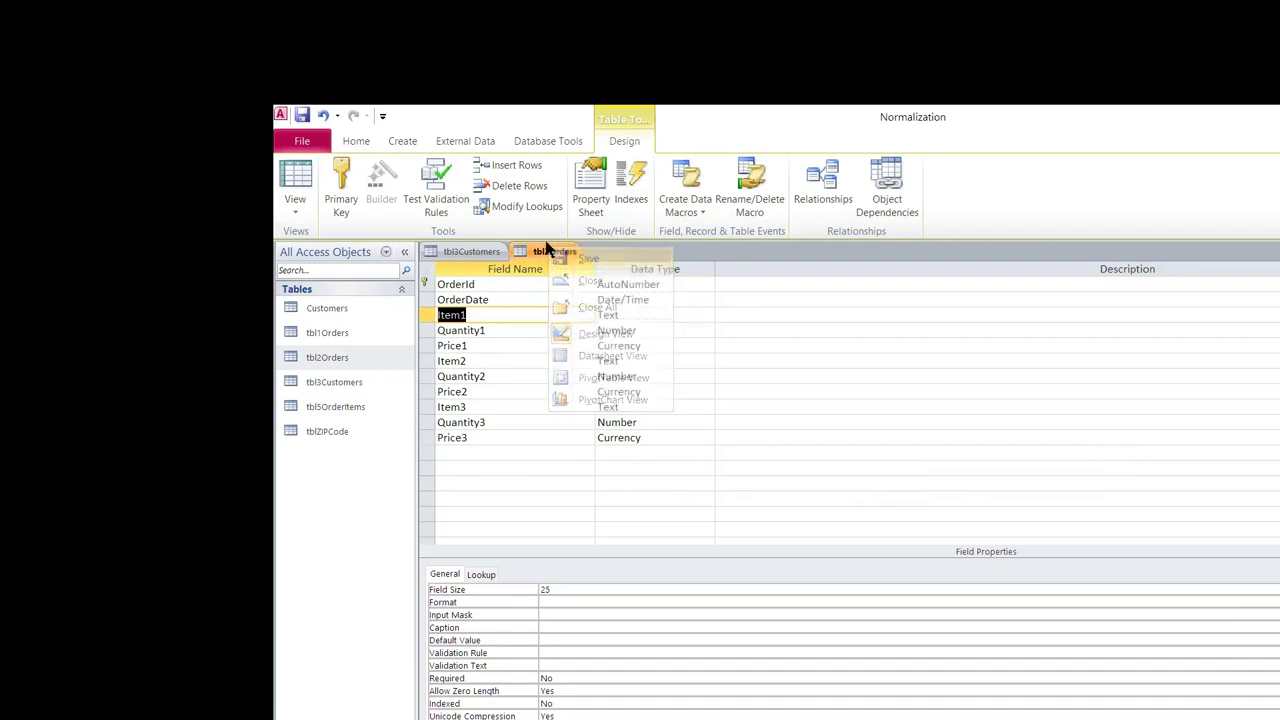
pyautogui.rightClick(548, 255)
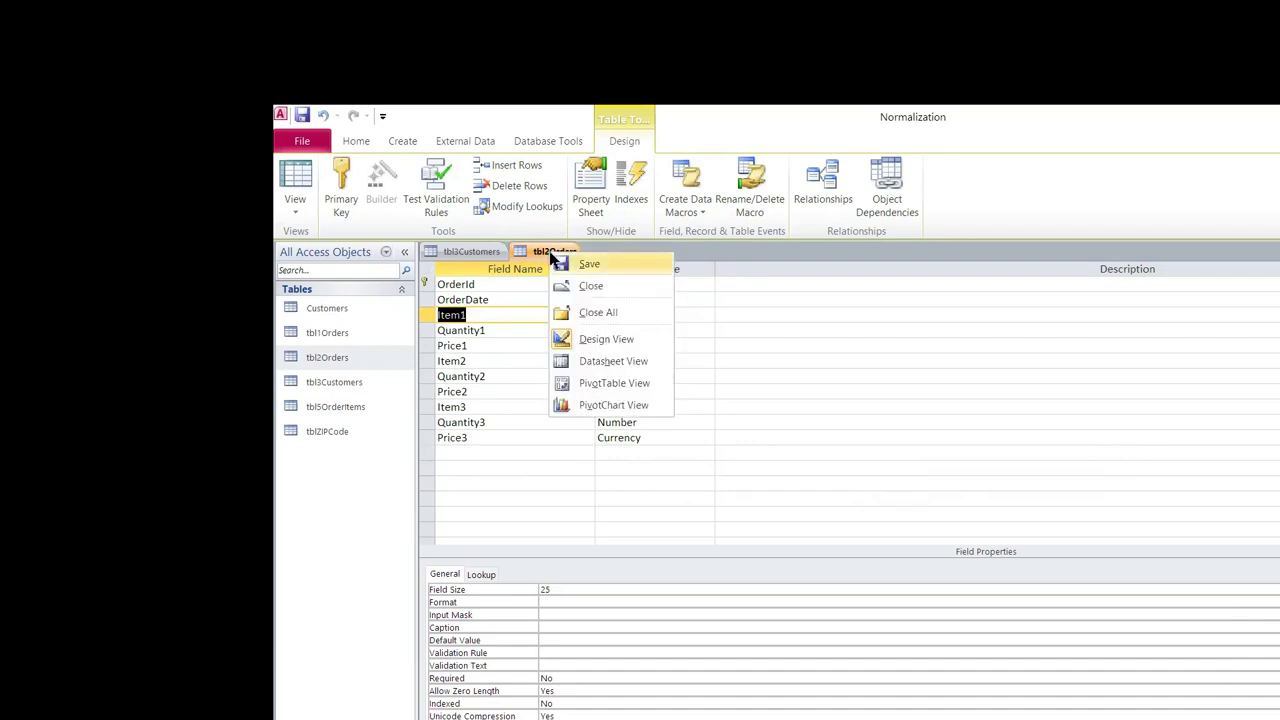
pyautogui.click(592, 364)
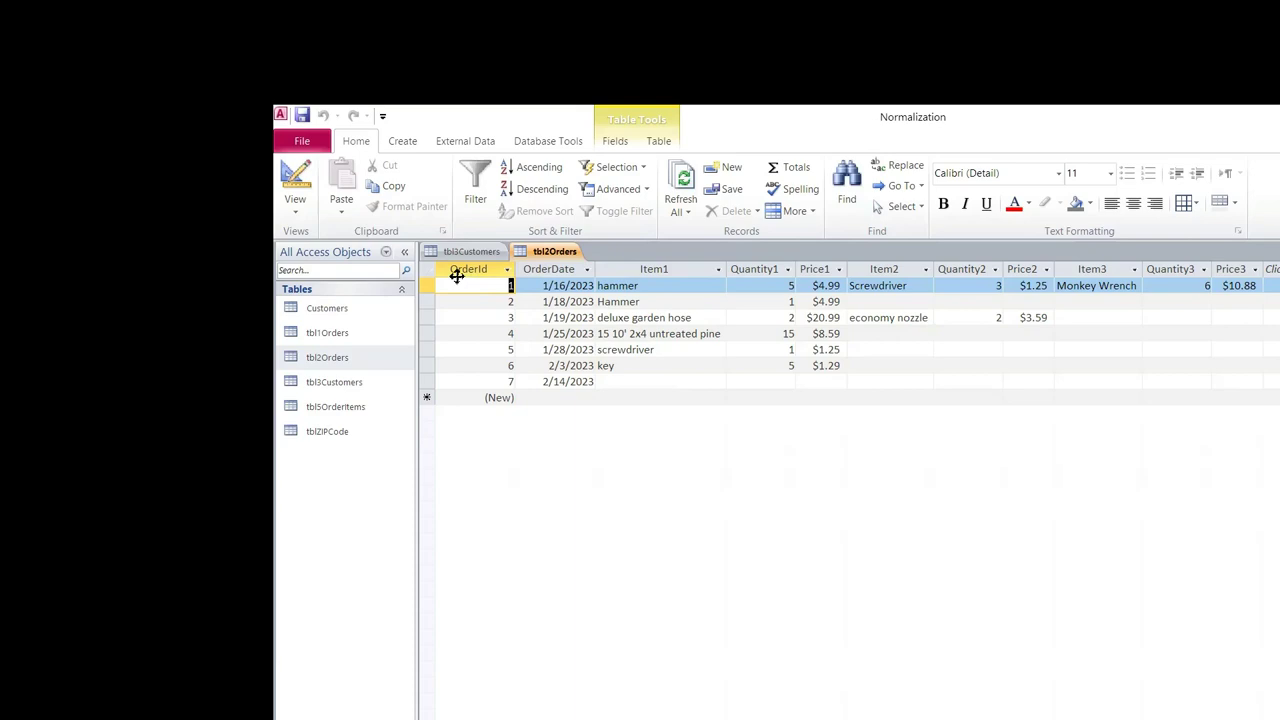
# In the tbl2Orders design, insert a CustomerID field above OrderDate with the Number data type
pyautogui.rightClick(537, 255)
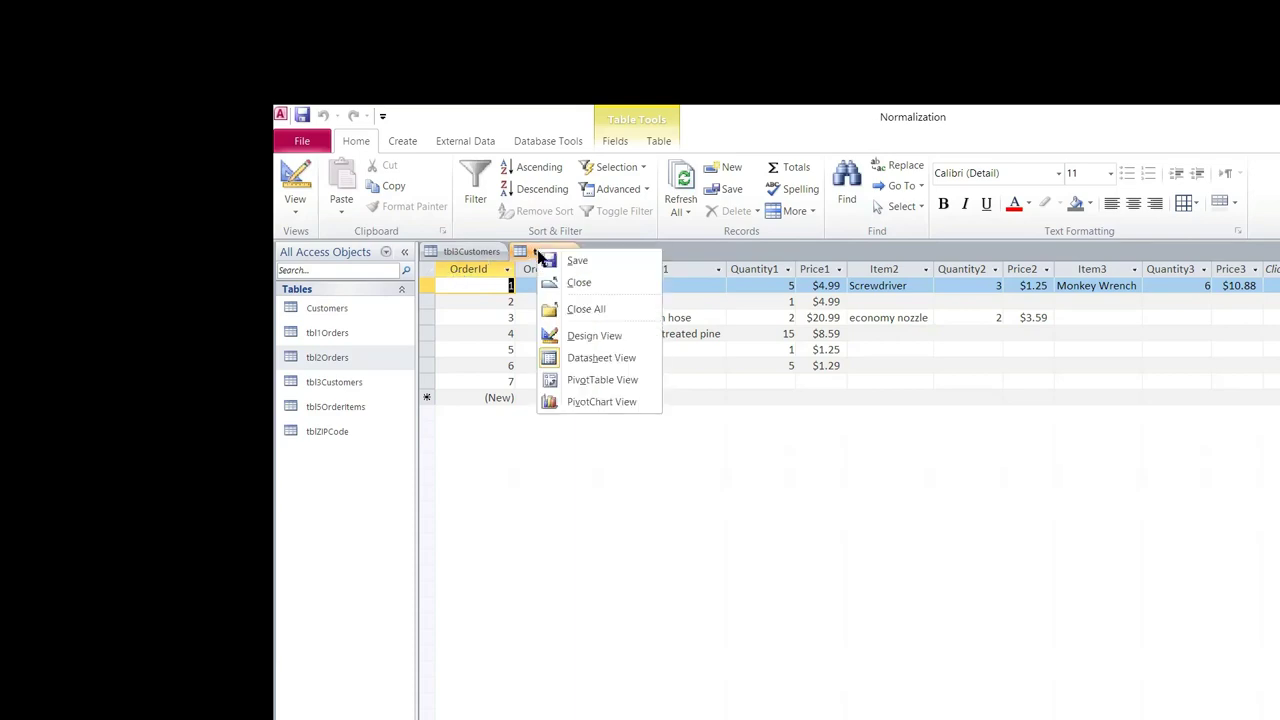
pyautogui.click(560, 336)
pyautogui.rightClick(428, 300)
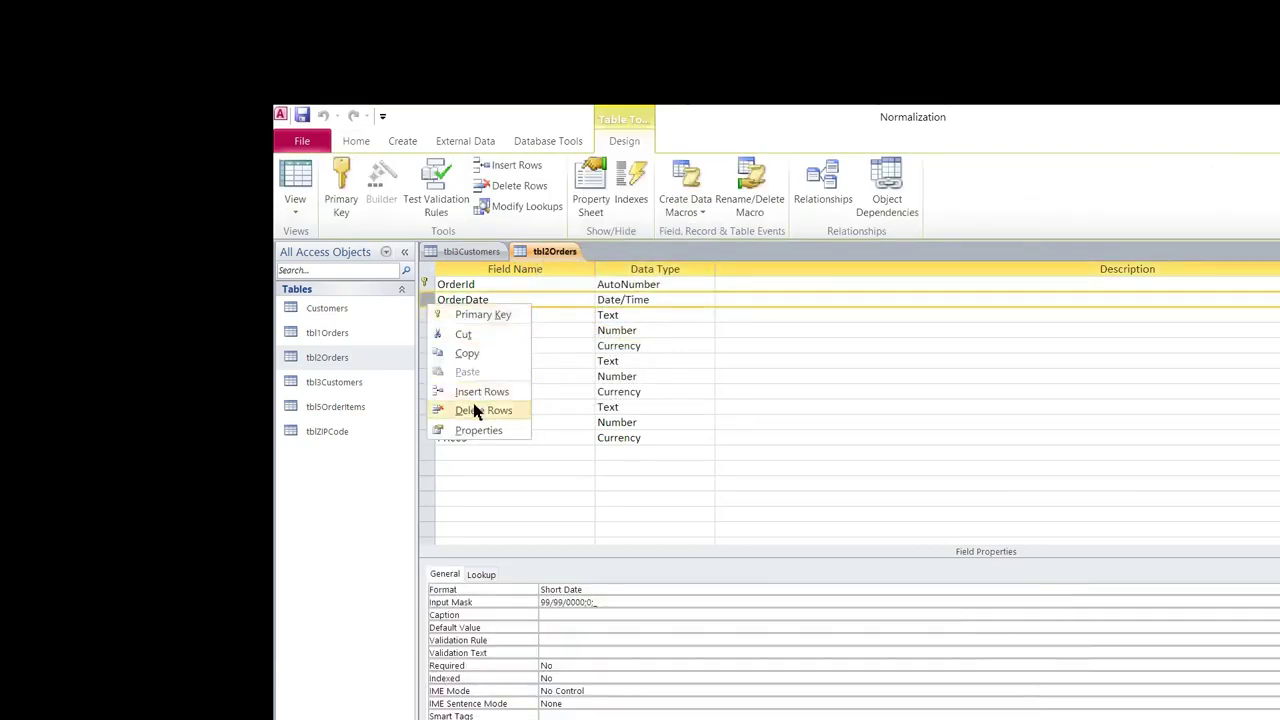
pyautogui.click(479, 394)
pyautogui.click(461, 297)
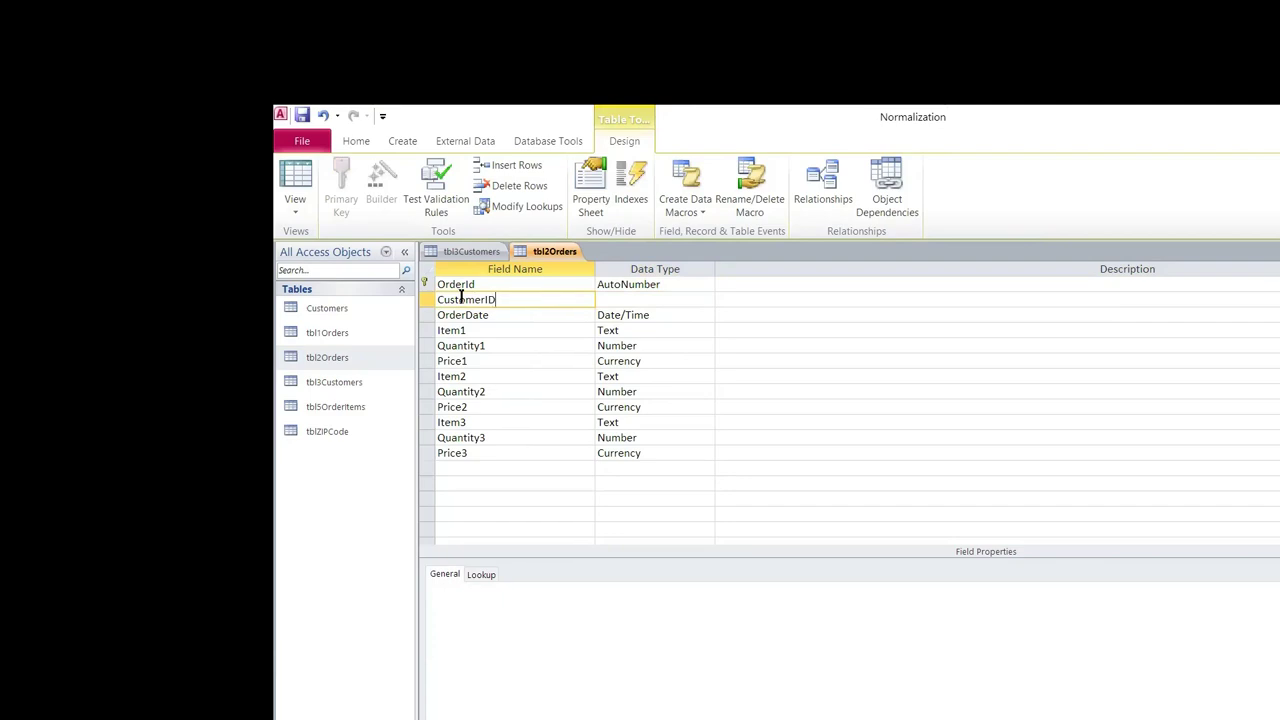
pyautogui.press('Tab')
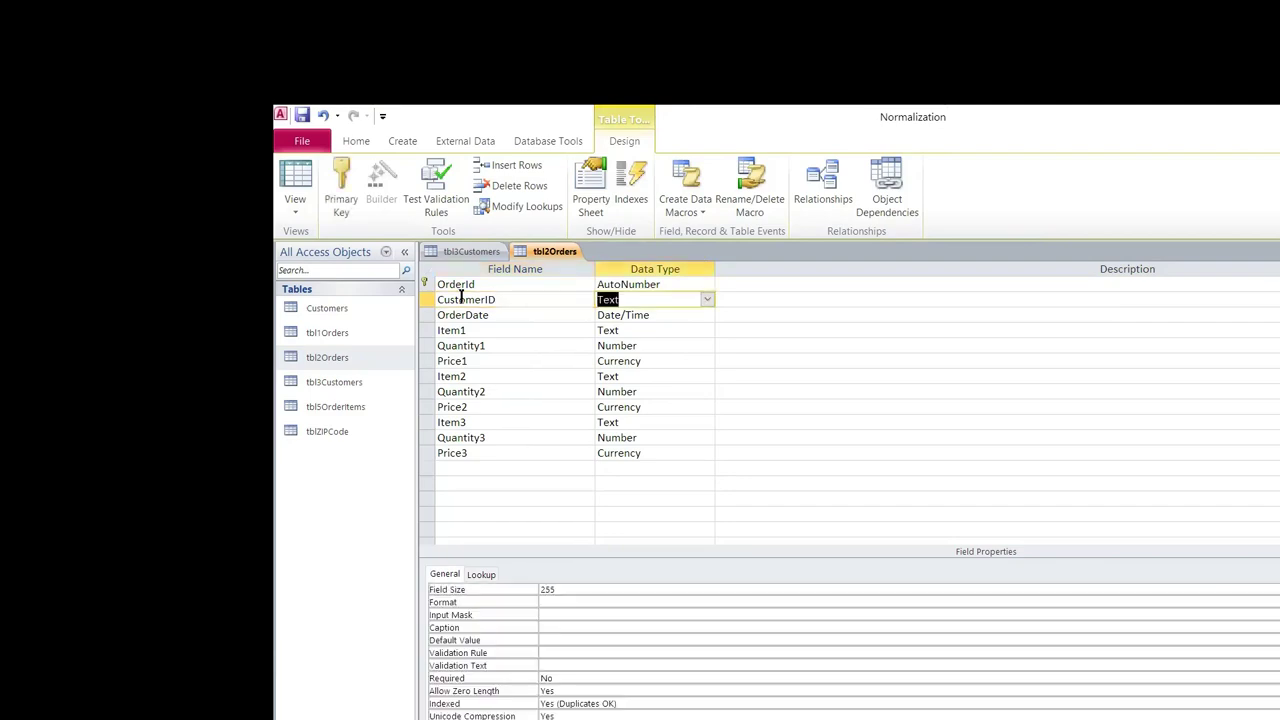
pyautogui.write('number')
pyautogui.press('Tab')
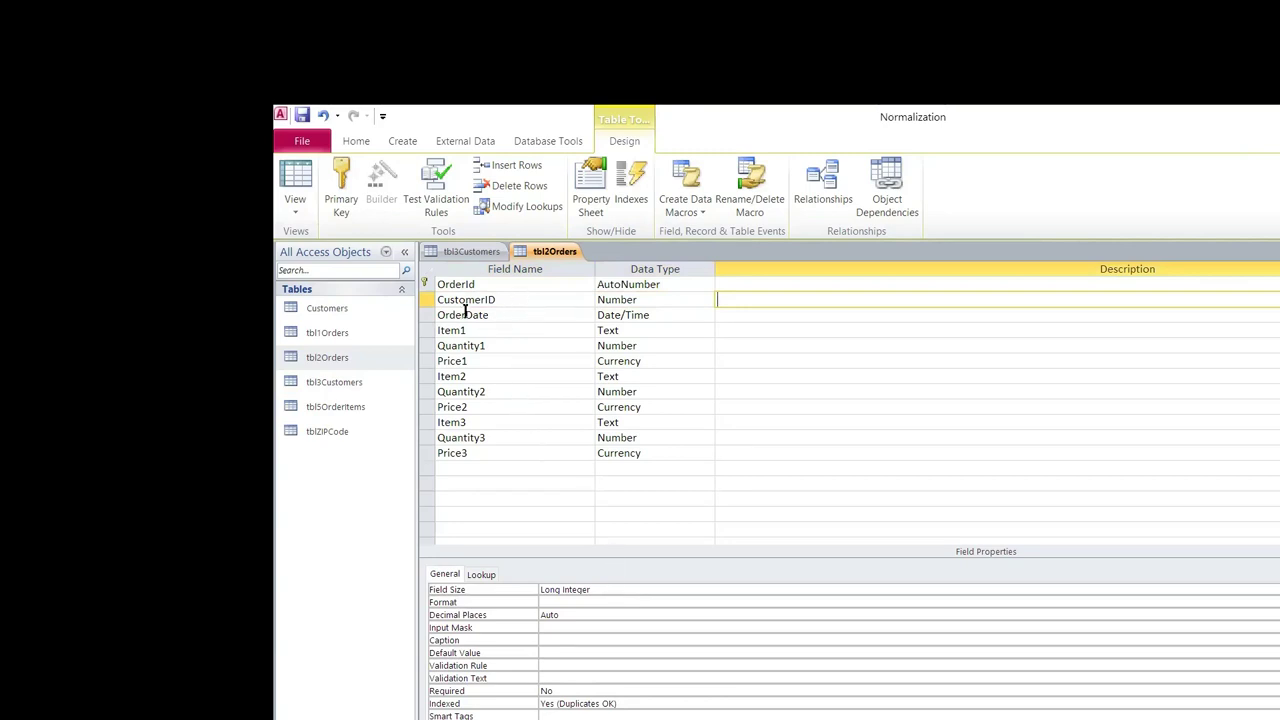
# Check the key field's data type and size in the tbl3Customers design against the CustomerID field in tbl2Orders
pyautogui.click(465, 252)
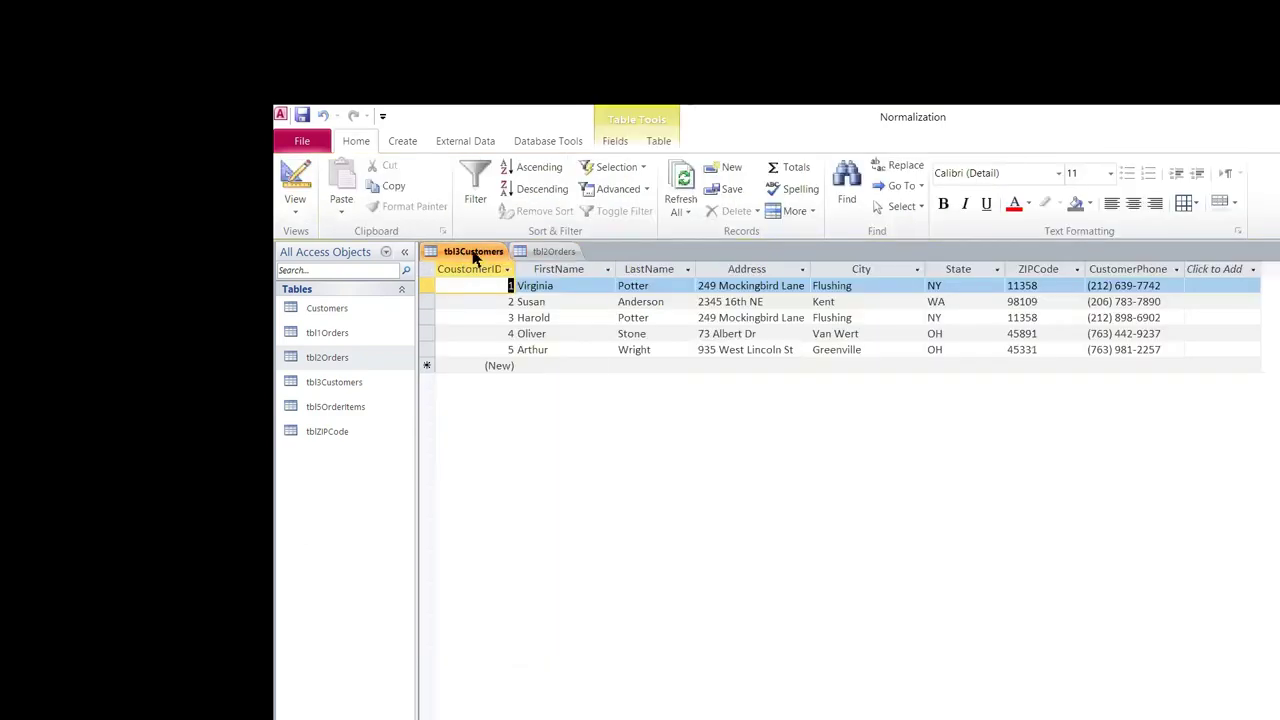
pyautogui.rightClick(475, 256)
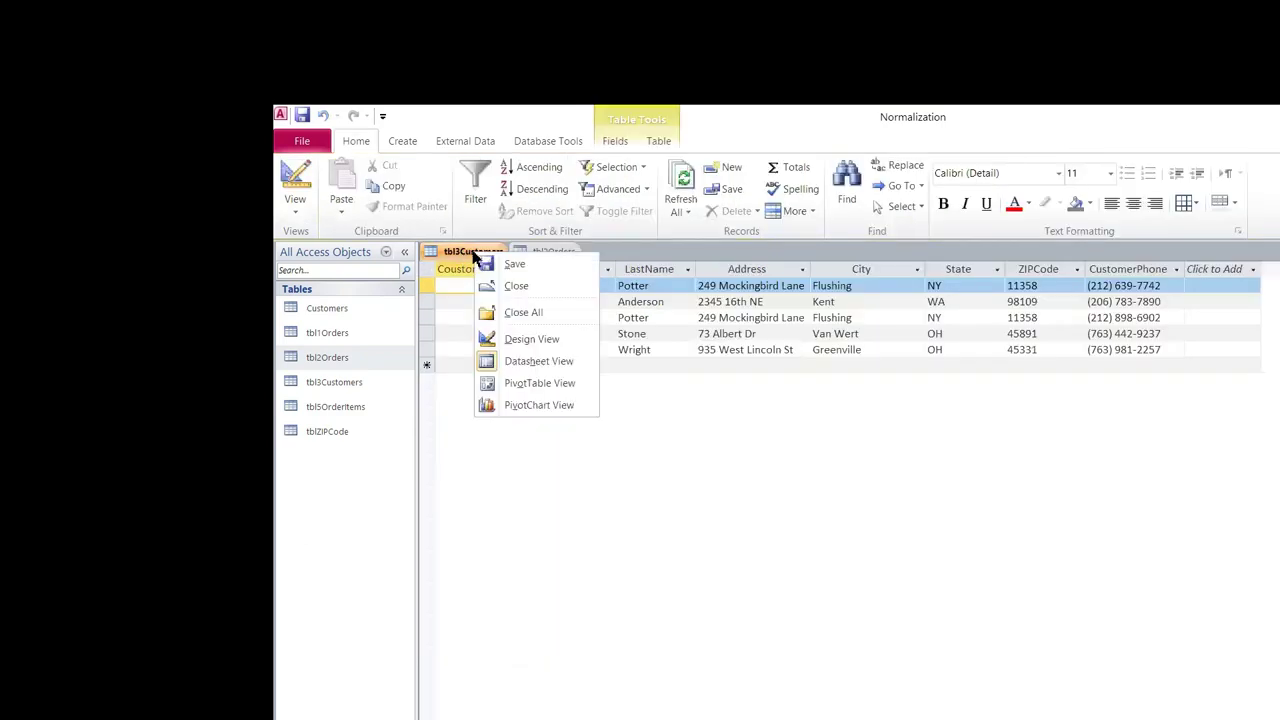
pyautogui.click(506, 342)
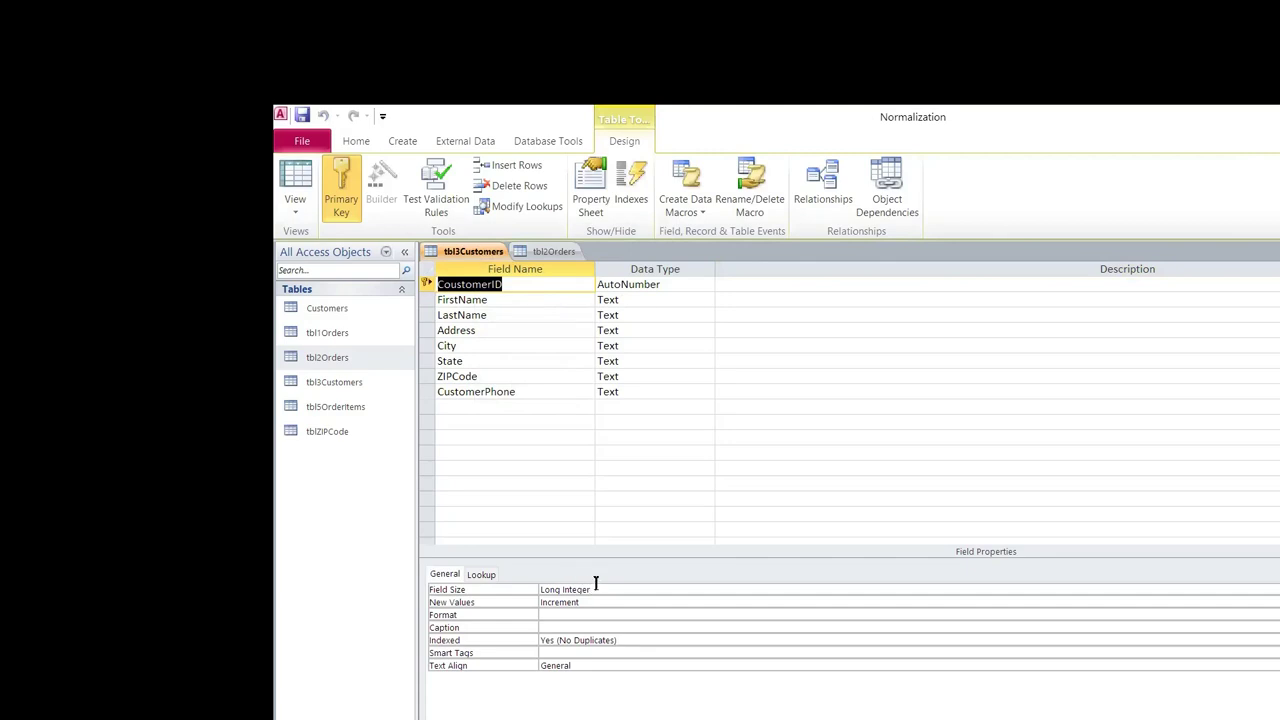
pyautogui.click(540, 251)
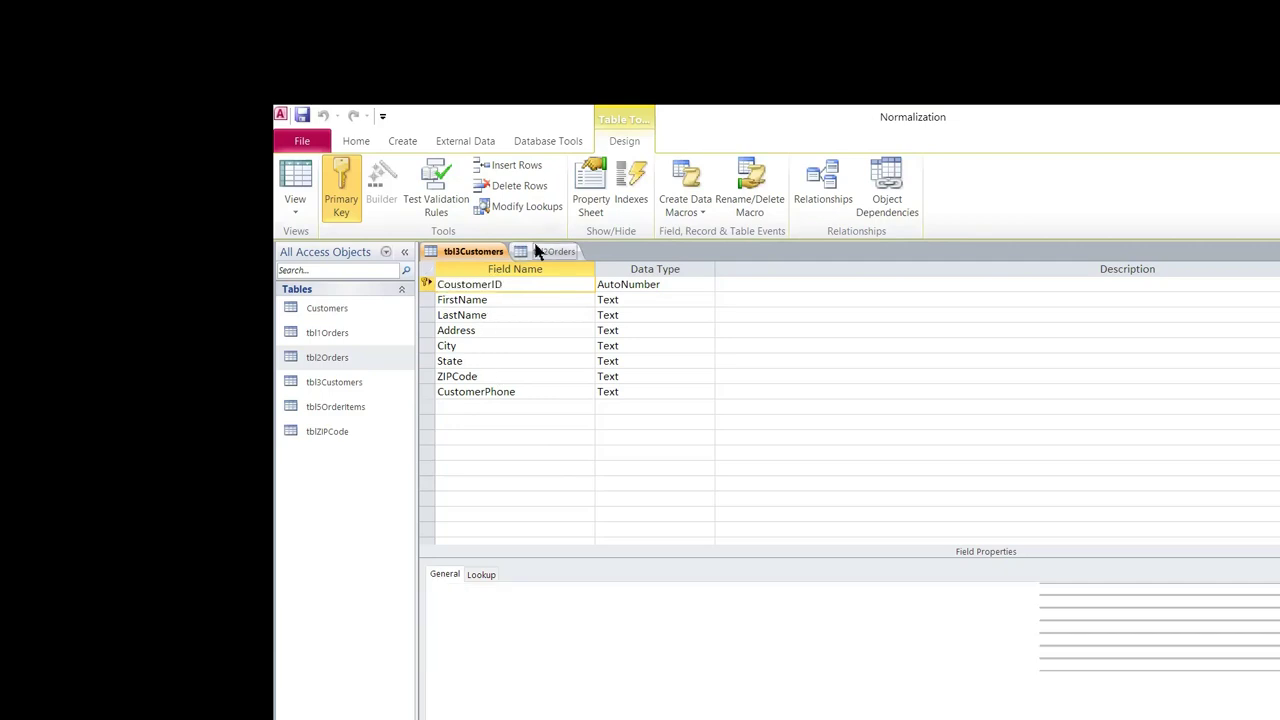
pyautogui.click(635, 301)
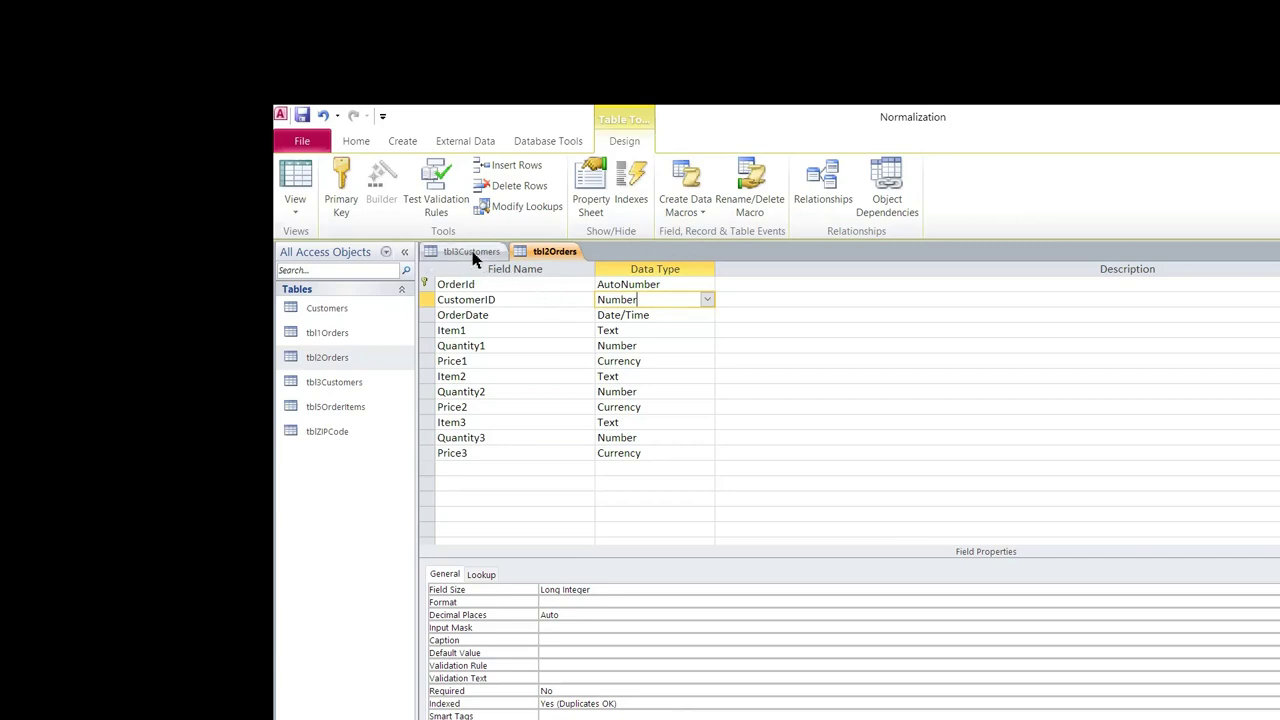
# Switch tbl2Orders to Datasheet View, saving the added CustomerID field
pyautogui.rightClick(546, 254)
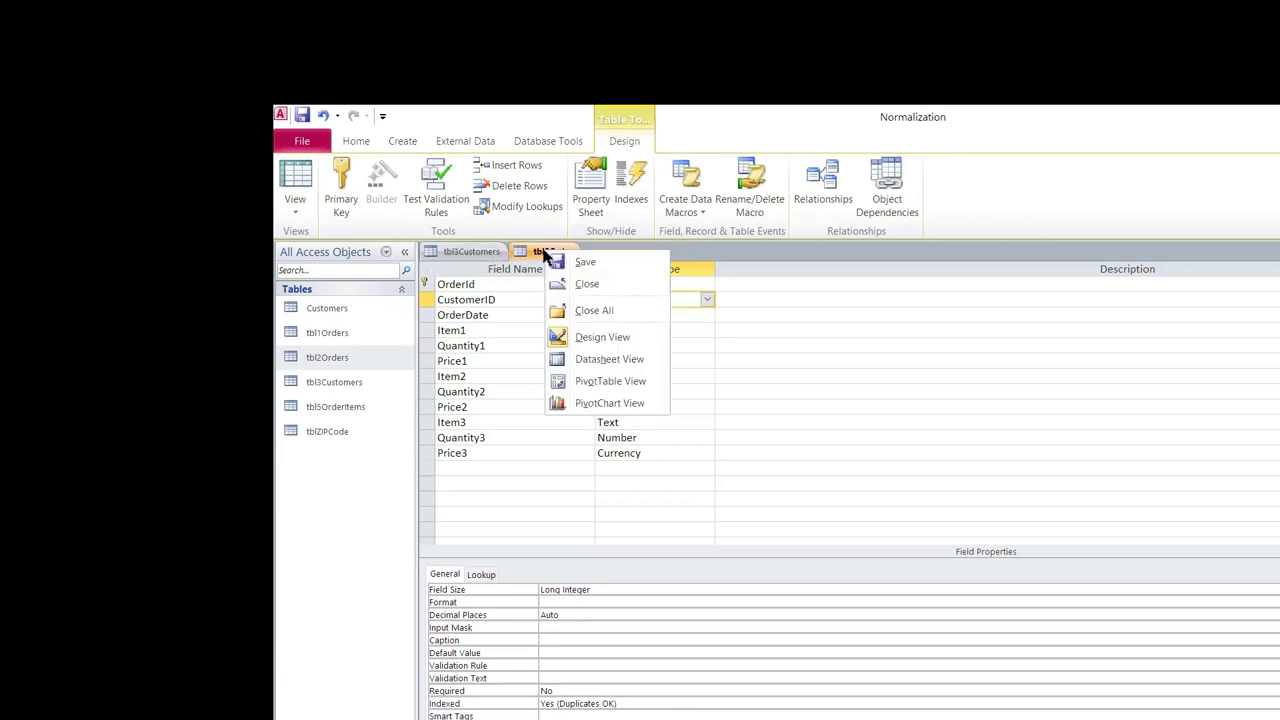
pyautogui.click(588, 362)
pyautogui.click(890, 504)
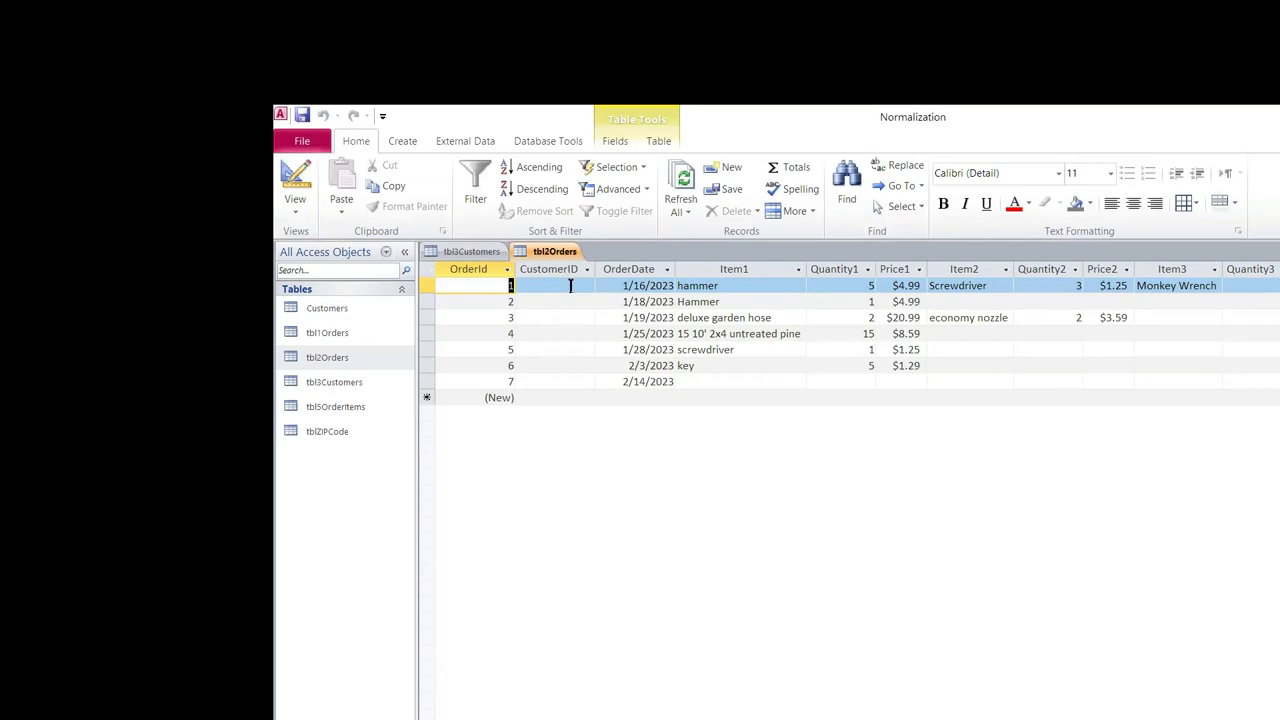
# Show tbl3Customers in Datasheet View, then return to the first order's empty CustomerID cell in tbl2Orders
pyautogui.click(450, 252)
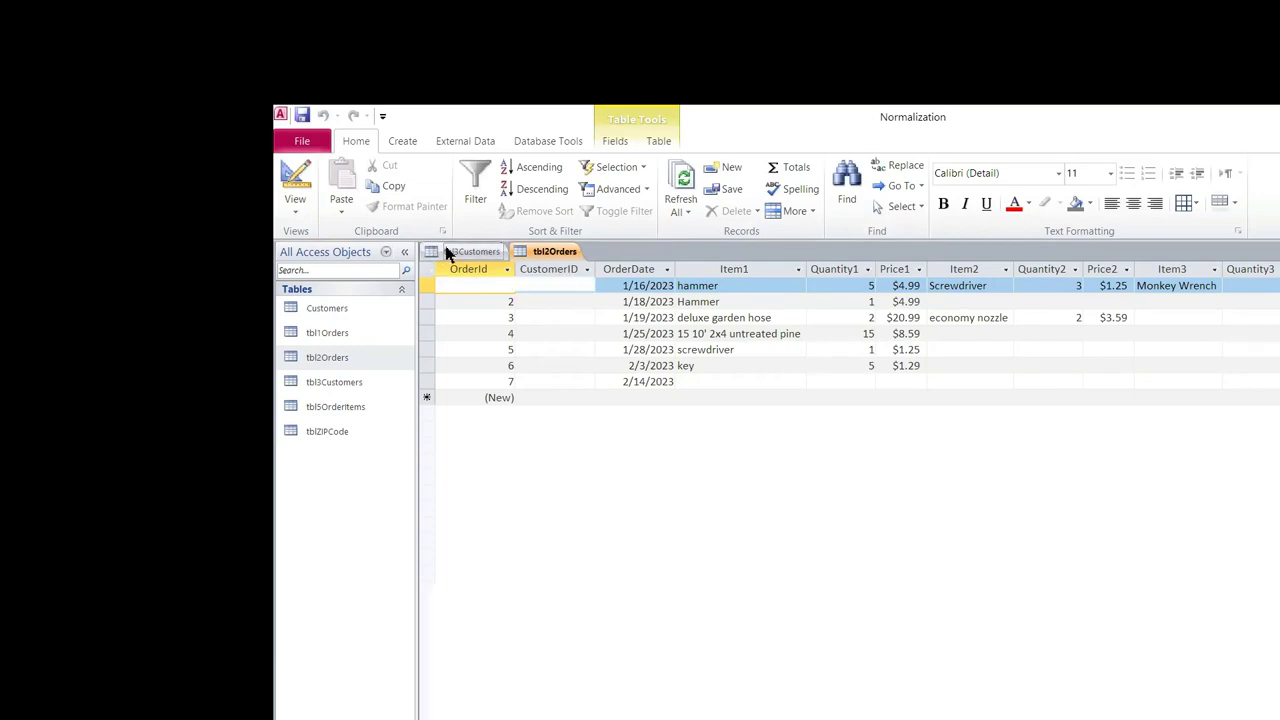
pyautogui.rightClick(450, 253)
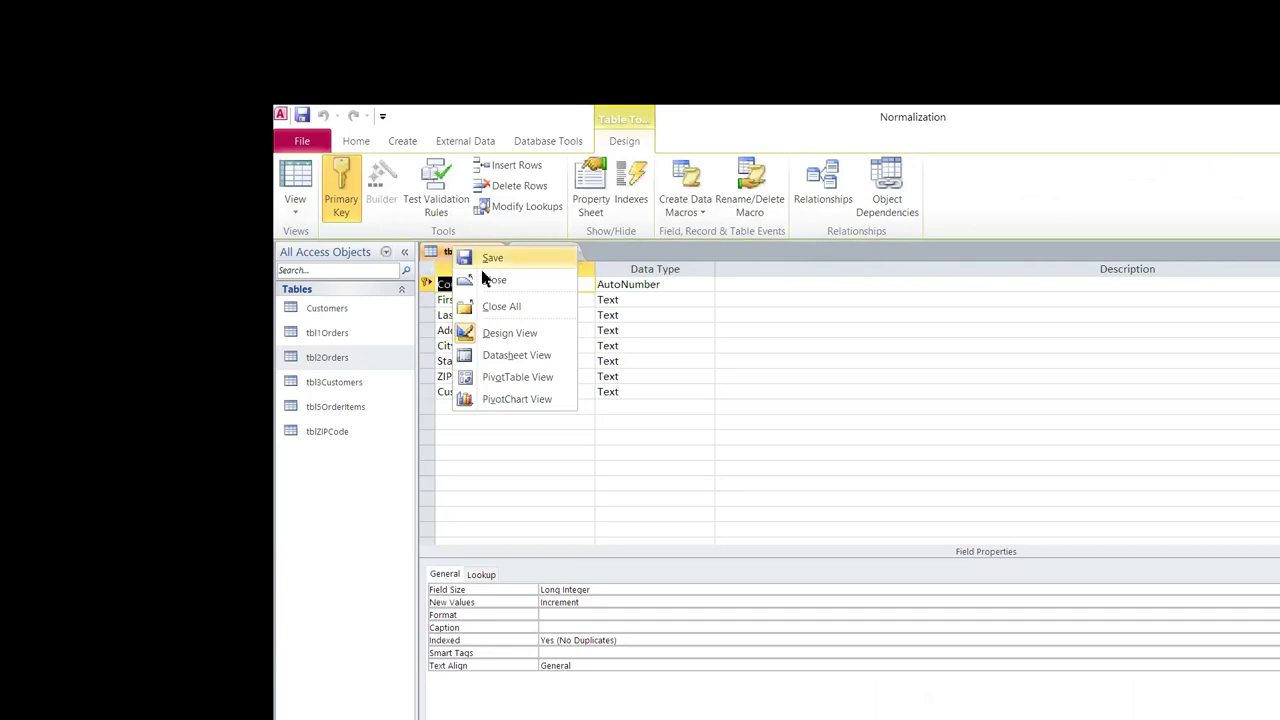
pyautogui.click(495, 355)
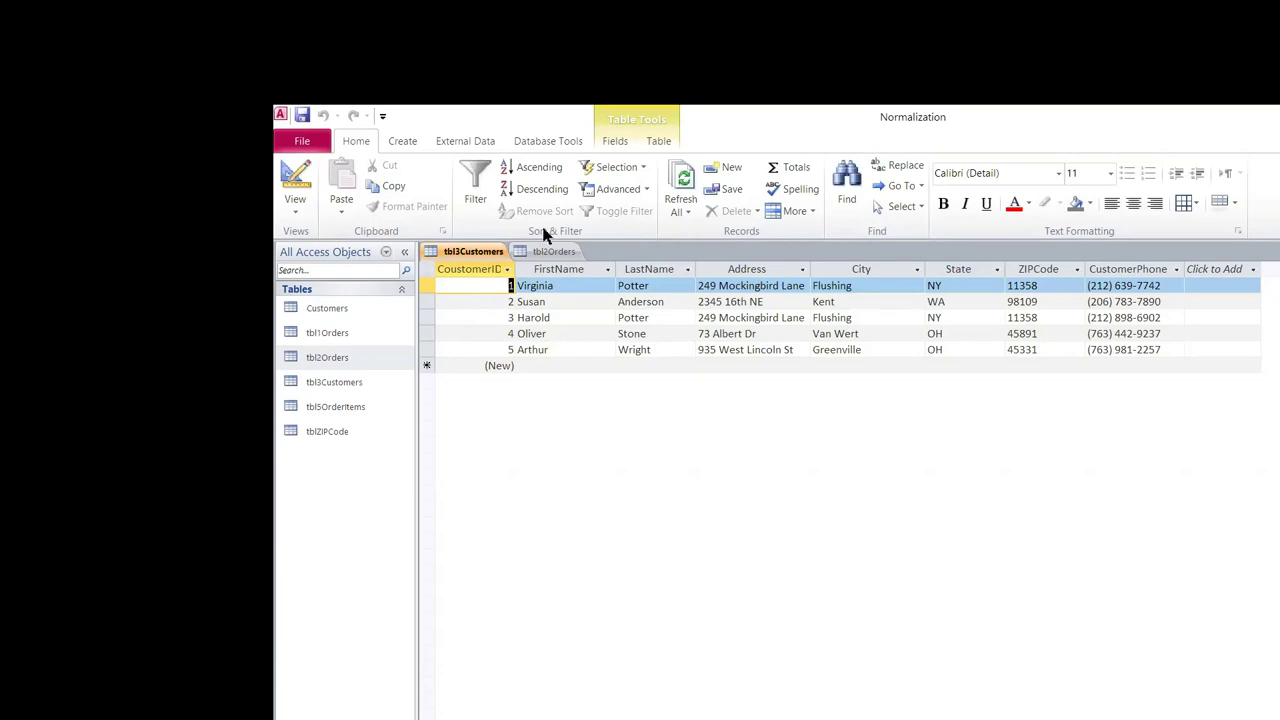
pyautogui.click(544, 254)
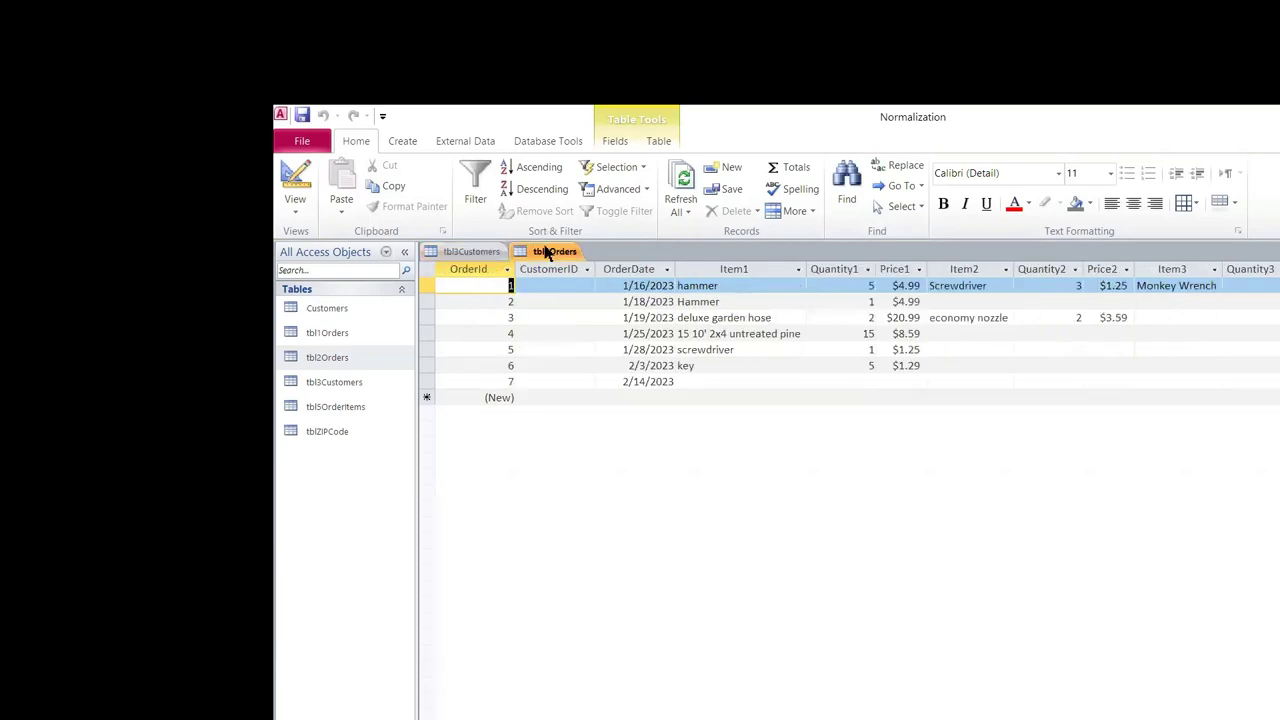
pyautogui.click(576, 301)
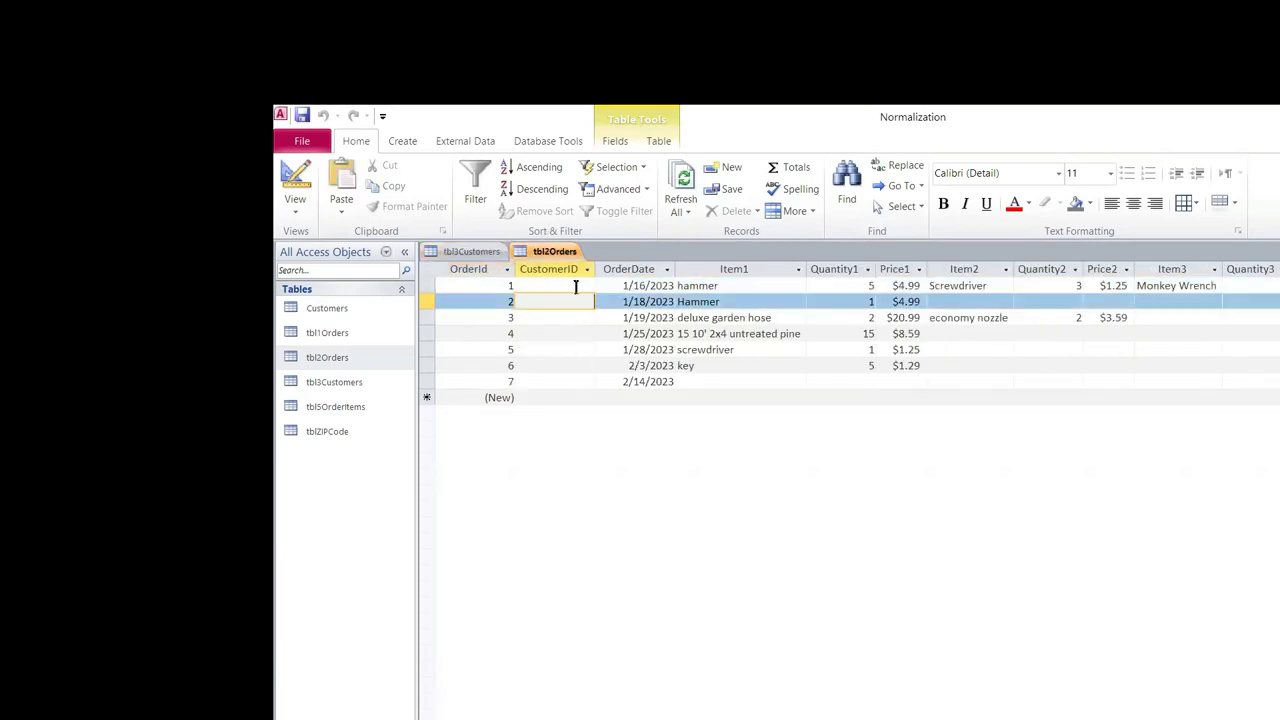
pyautogui.click(576, 287)
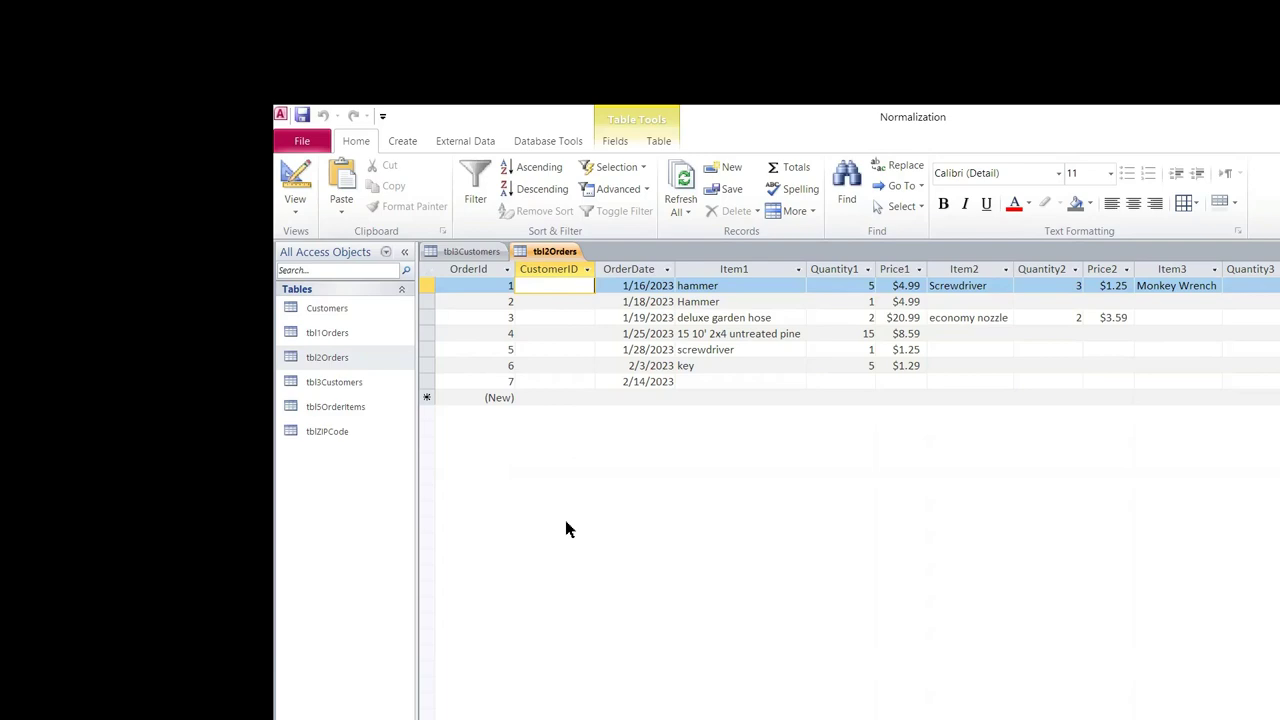
# Create a new query in design view containing the Customers and tbl2Orders tables
pyautogui.click(403, 142)
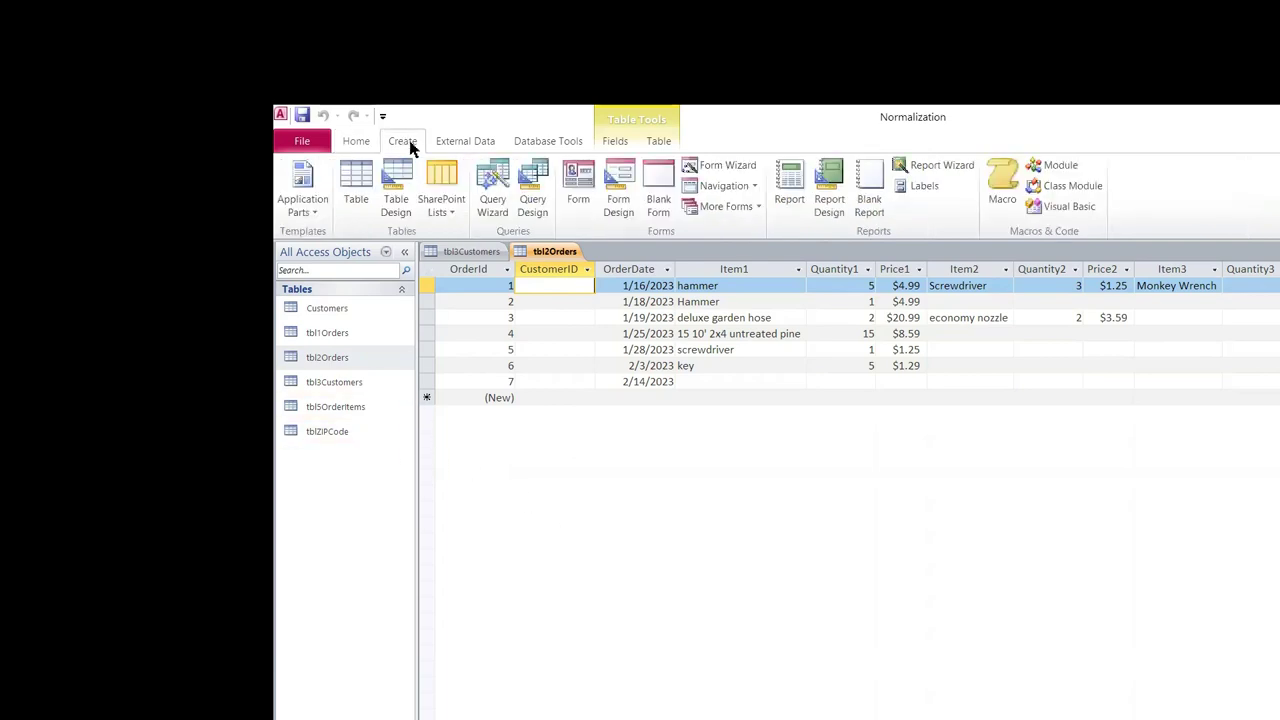
pyautogui.click(540, 178)
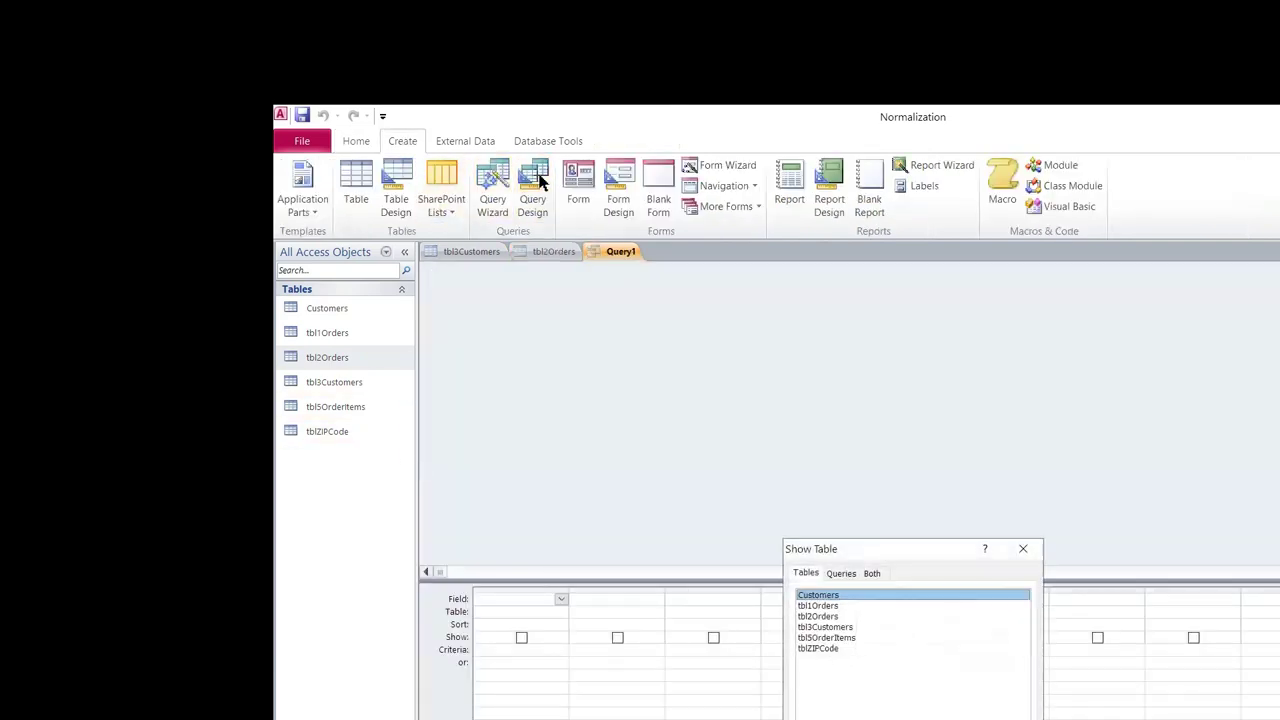
pyautogui.doubleClick(836, 598)
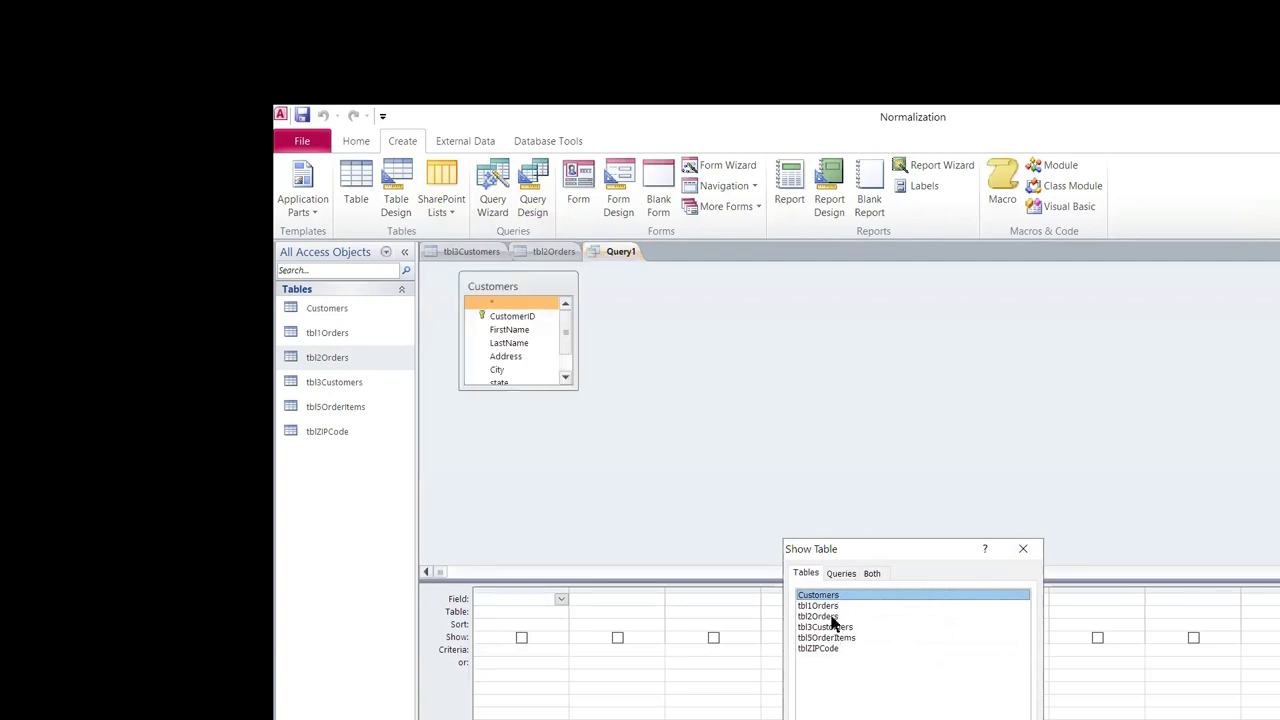
pyautogui.doubleClick(831, 616)
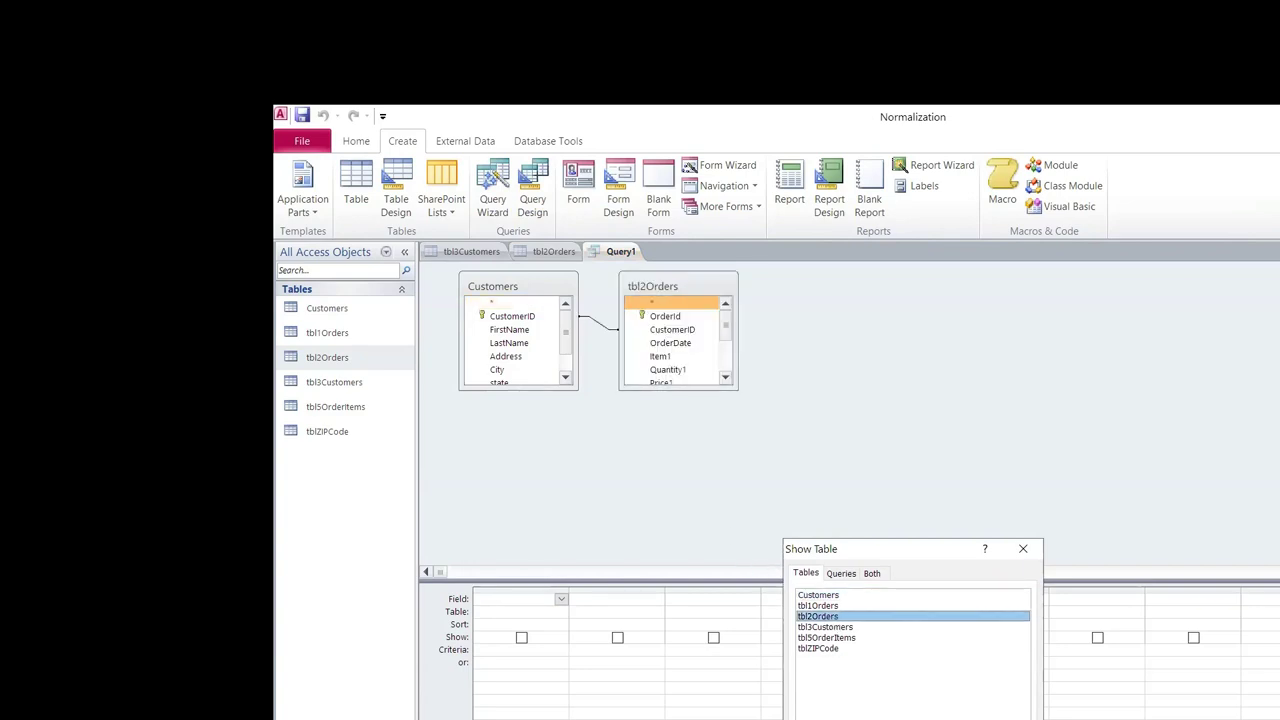
pyautogui.press('Escape')
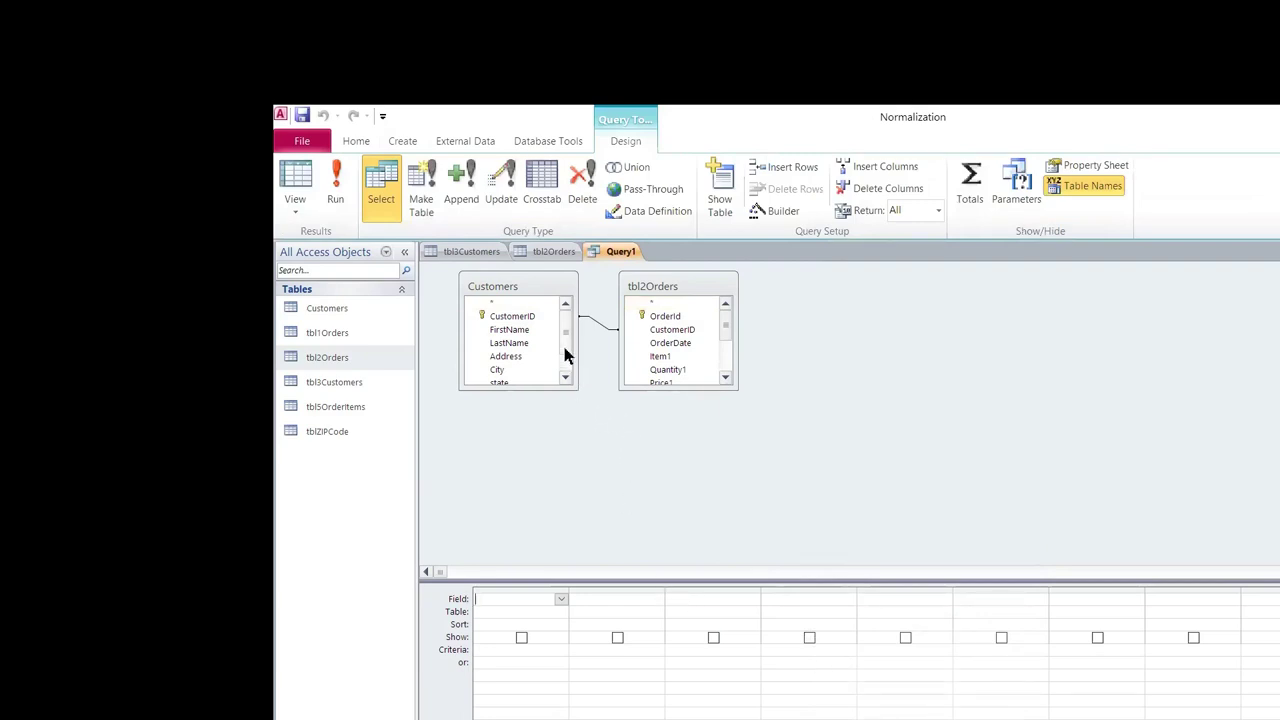
# Examine the join properties between Customers and tbl2Orders on CustomerID, leaving the join as it is
pyautogui.click(650, 331)
pyautogui.rightClick(592, 325)
pyautogui.click(651, 331)
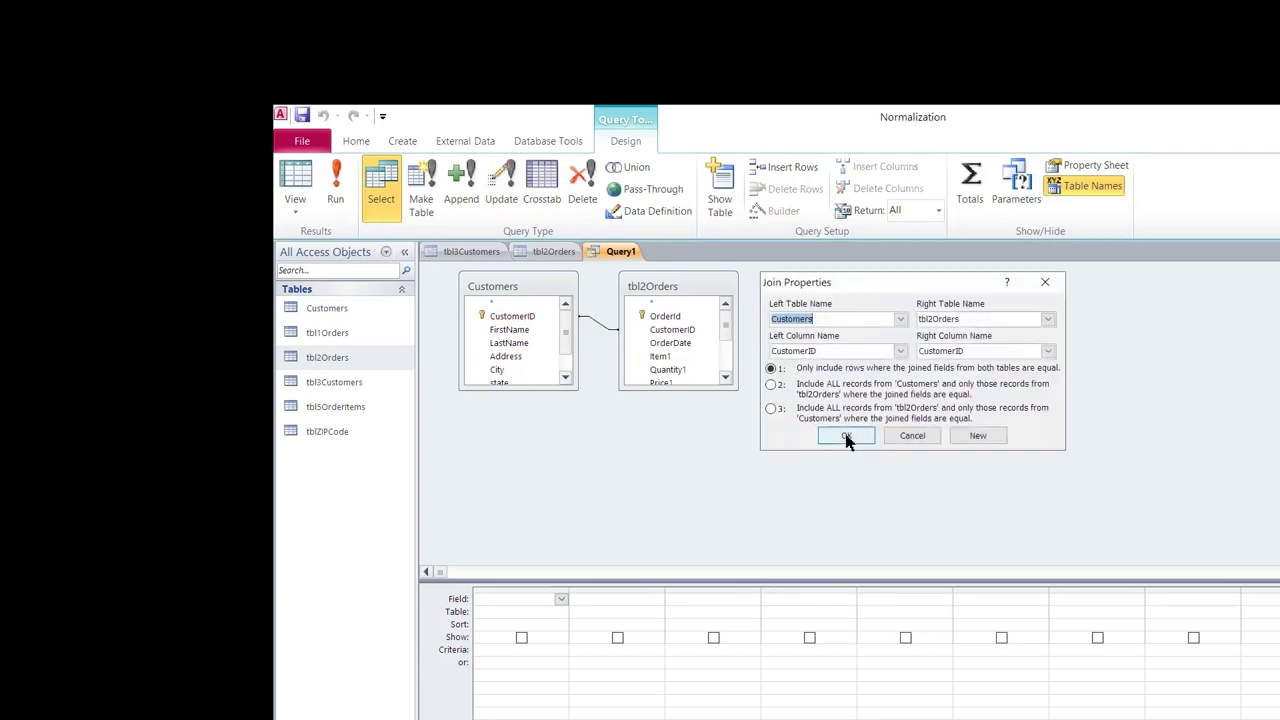
pyautogui.click(912, 436)
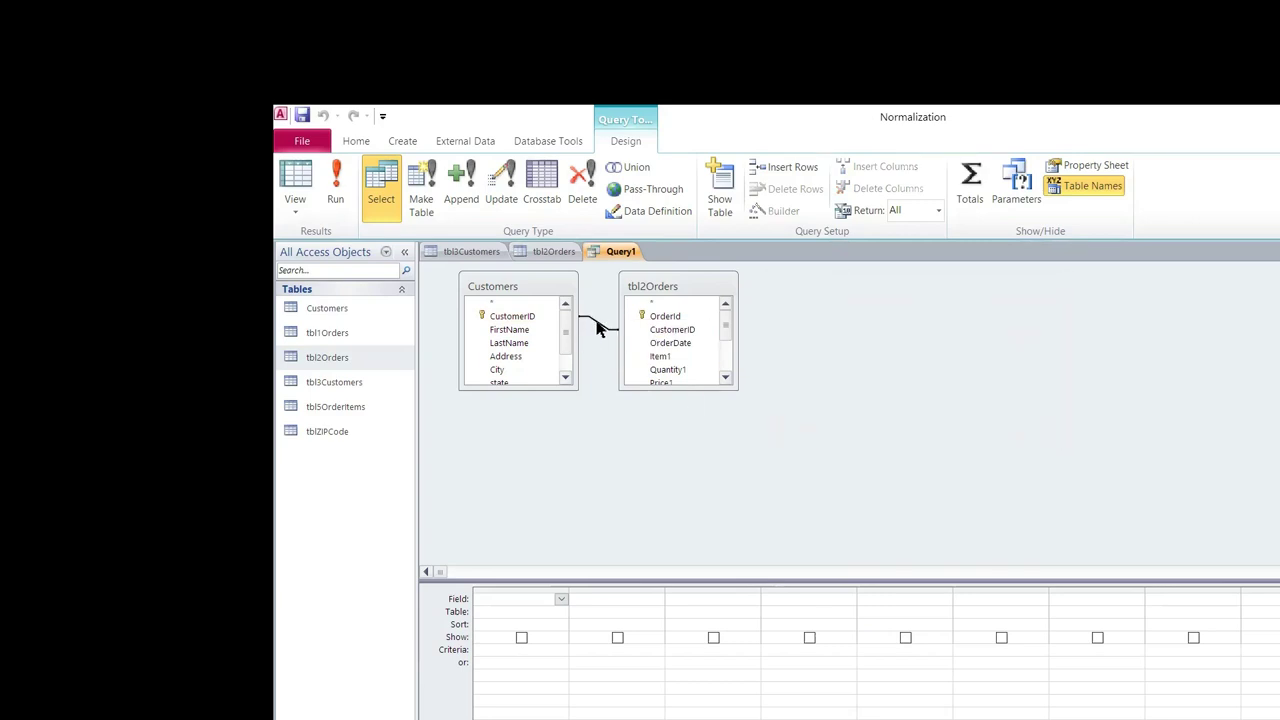
# Delete the CustomerID join between Customers and tbl2Orders in the query, and check both field lists for CustomerPhone
pyautogui.rightClick(597, 328)
pyautogui.click(617, 353)
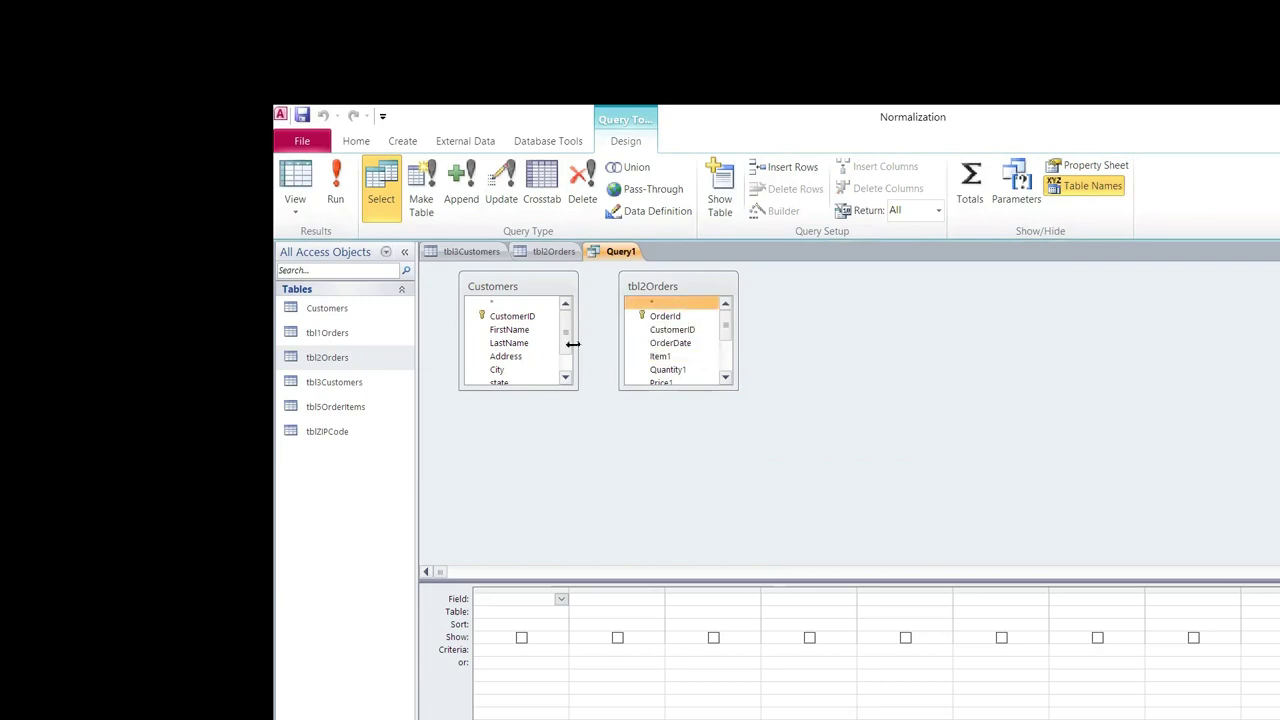
pyautogui.scroll(-2, 566, 350)
pyautogui.click(533, 378)
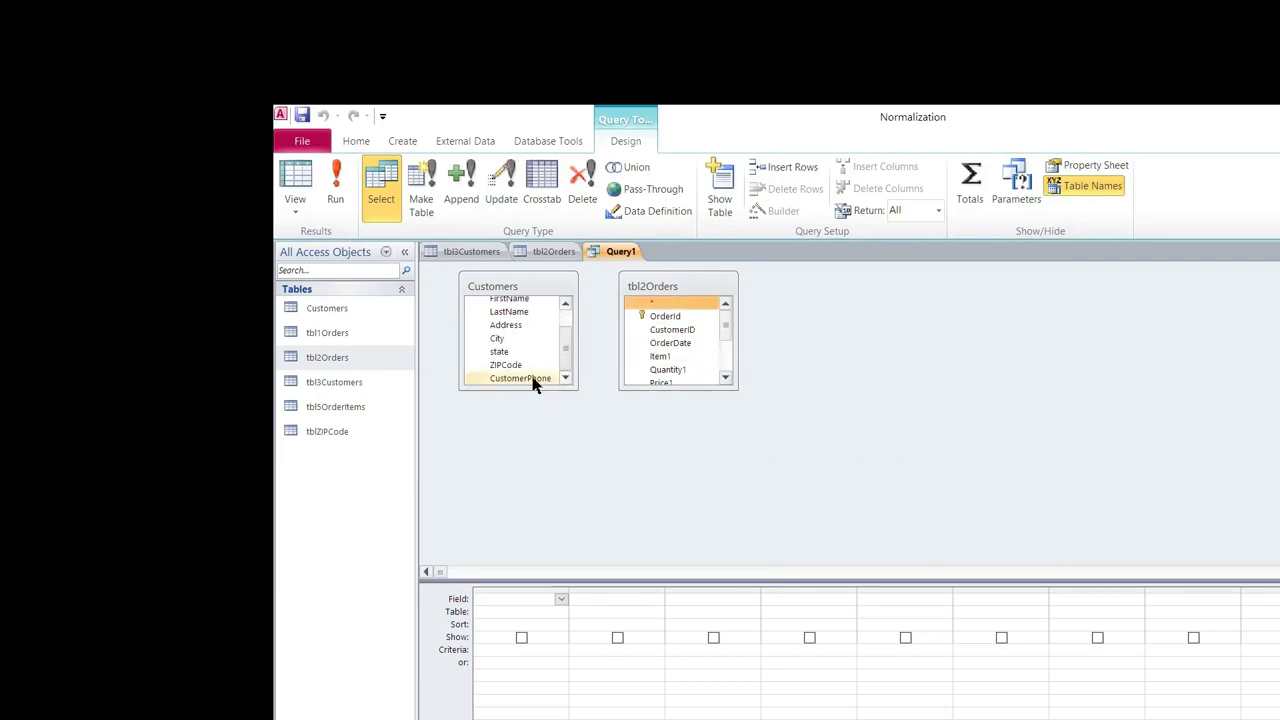
pyautogui.moveTo(722, 330)
pyautogui.mouseDown()
pyautogui.moveTo(726, 377)
pyautogui.moveTo(731, 331)
pyautogui.mouseUp()
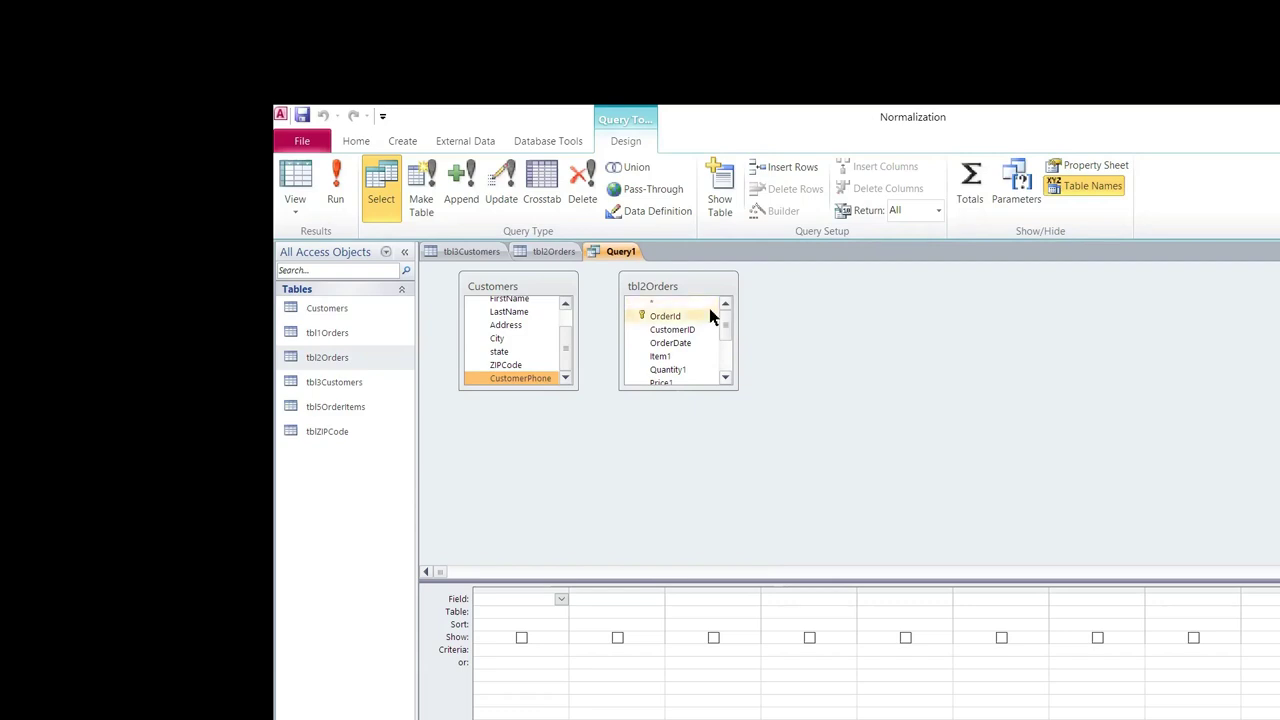
# Close the query joining Customers and tbl2Orders without saving its design
pyautogui.rightClick(613, 256)
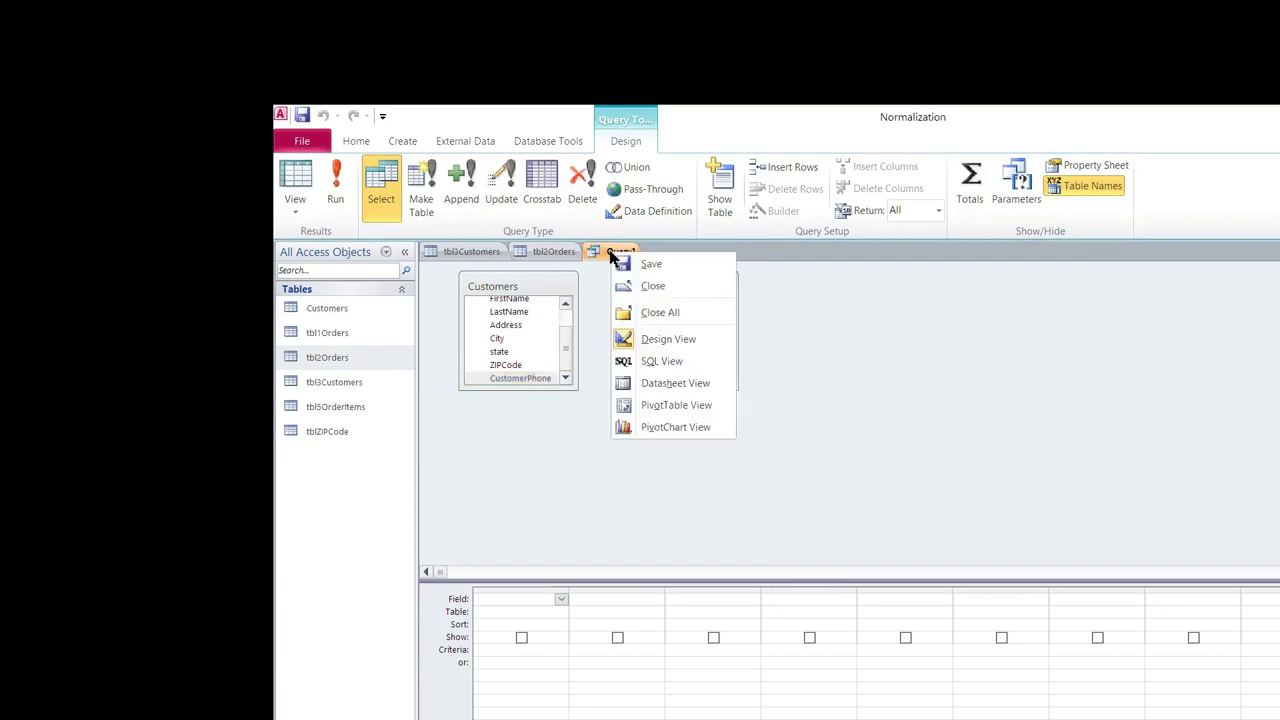
pyautogui.click(655, 287)
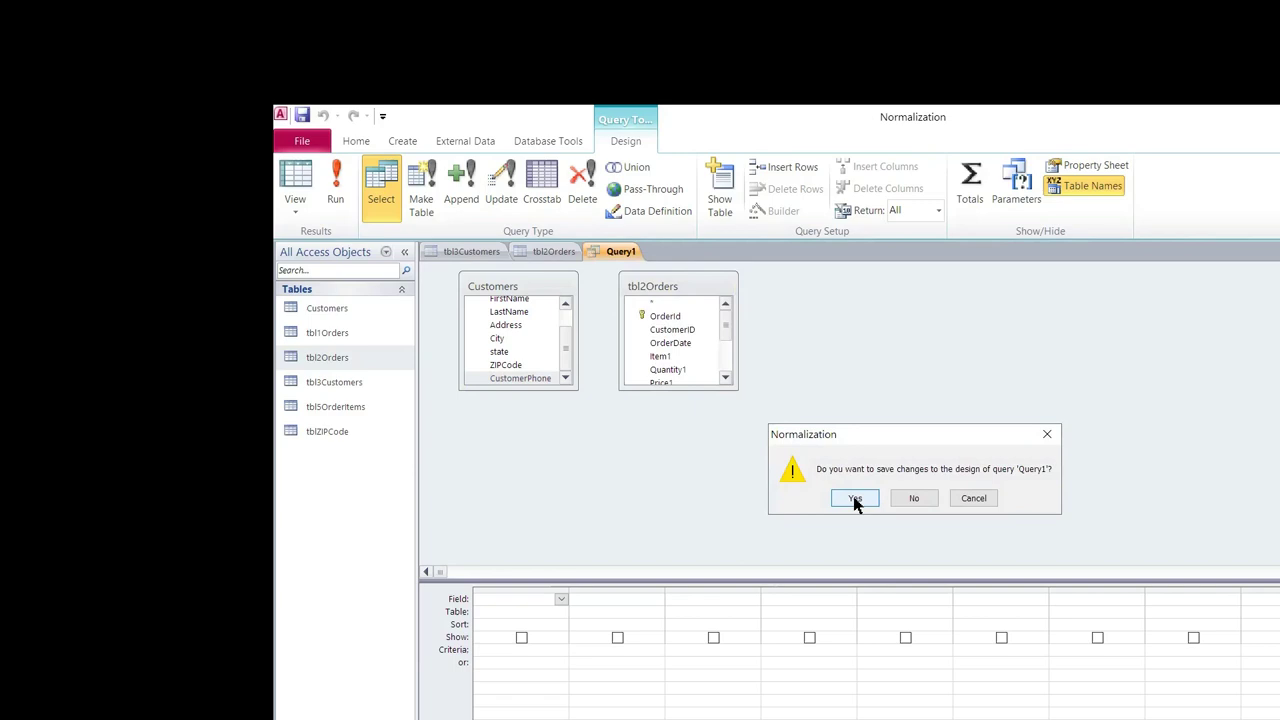
pyautogui.click(914, 498)
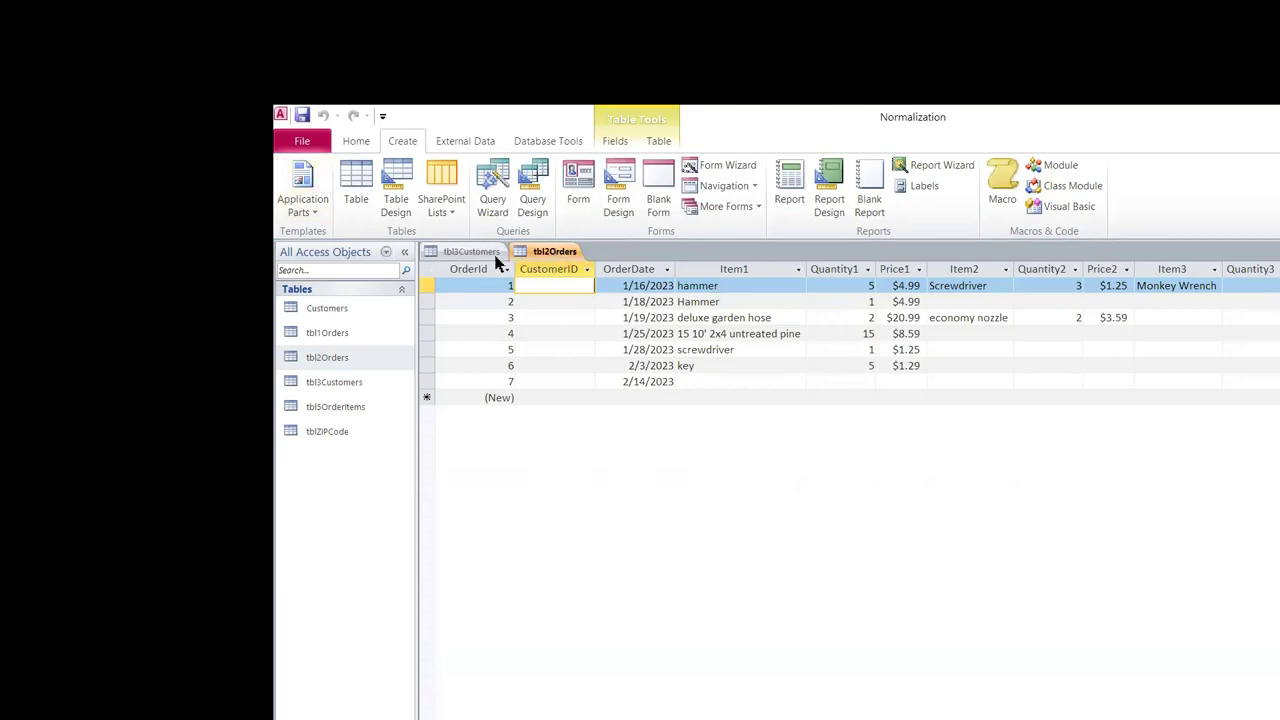
# In the design of tbl2Orders, insert a Text field named CustomerPhone between CustomerID and OrderDate
pyautogui.rightClick(563, 252)
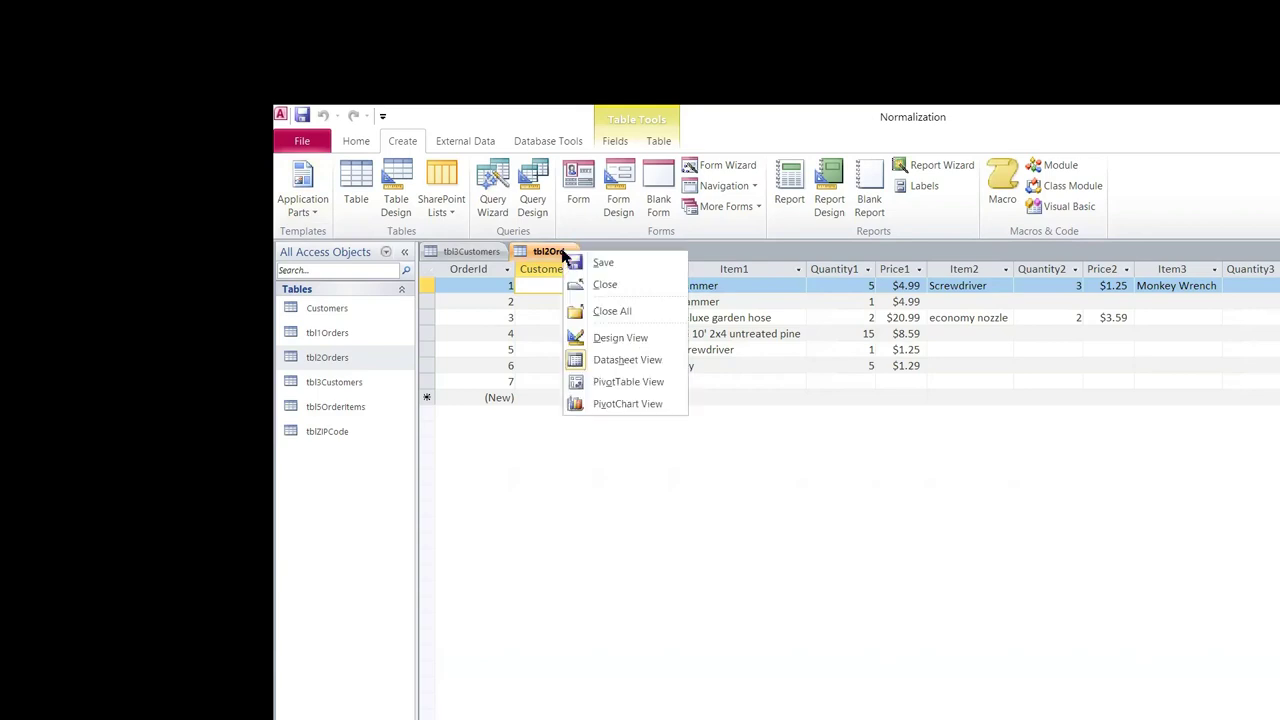
pyautogui.click(598, 337)
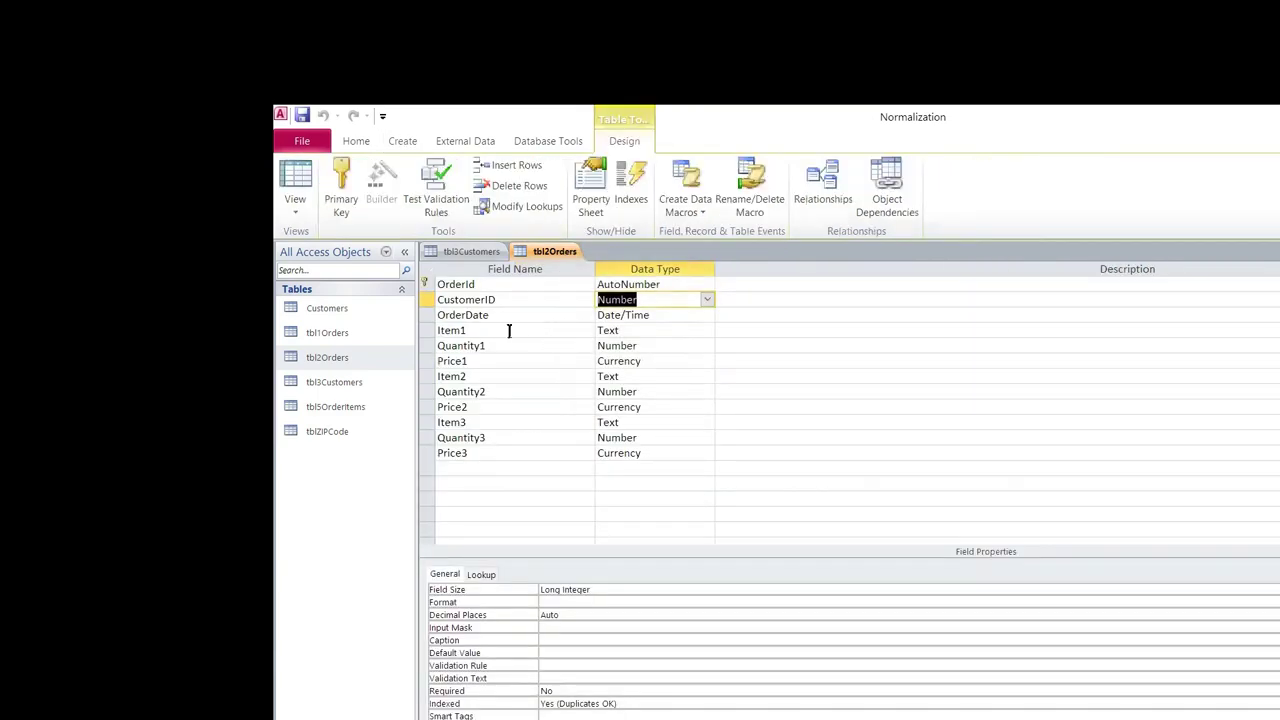
pyautogui.click(424, 315)
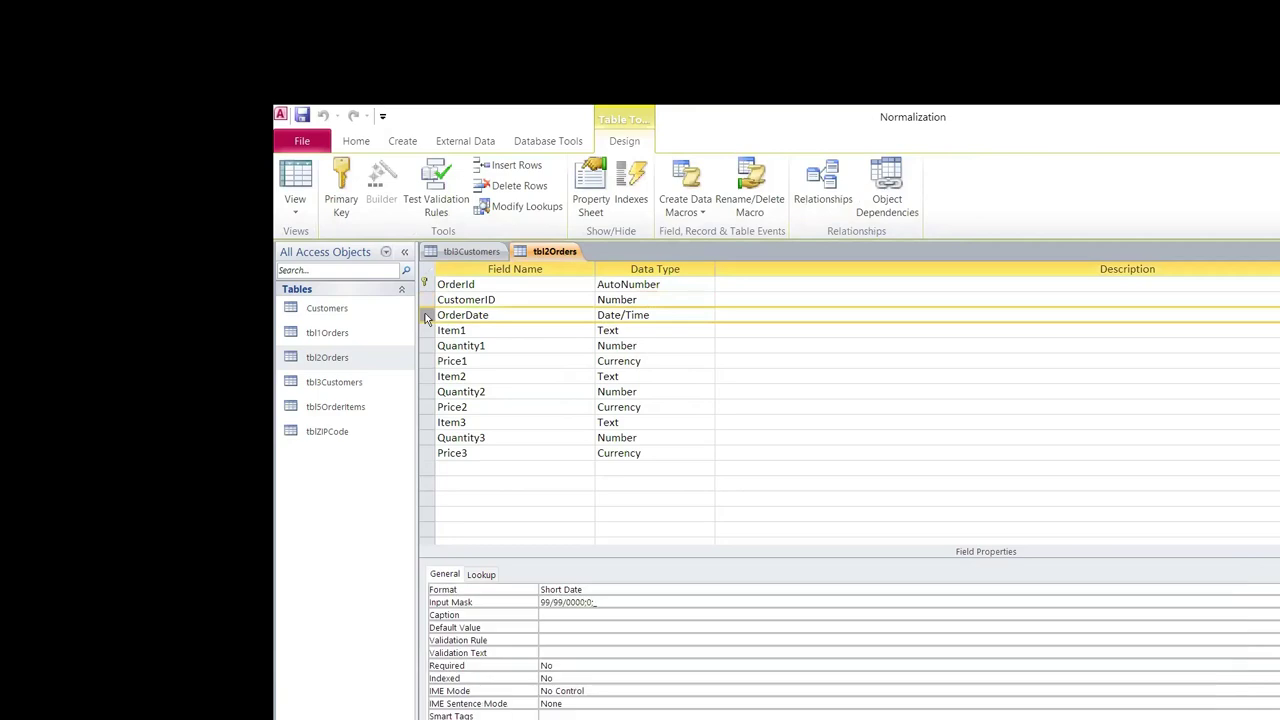
pyautogui.rightClick(424, 315)
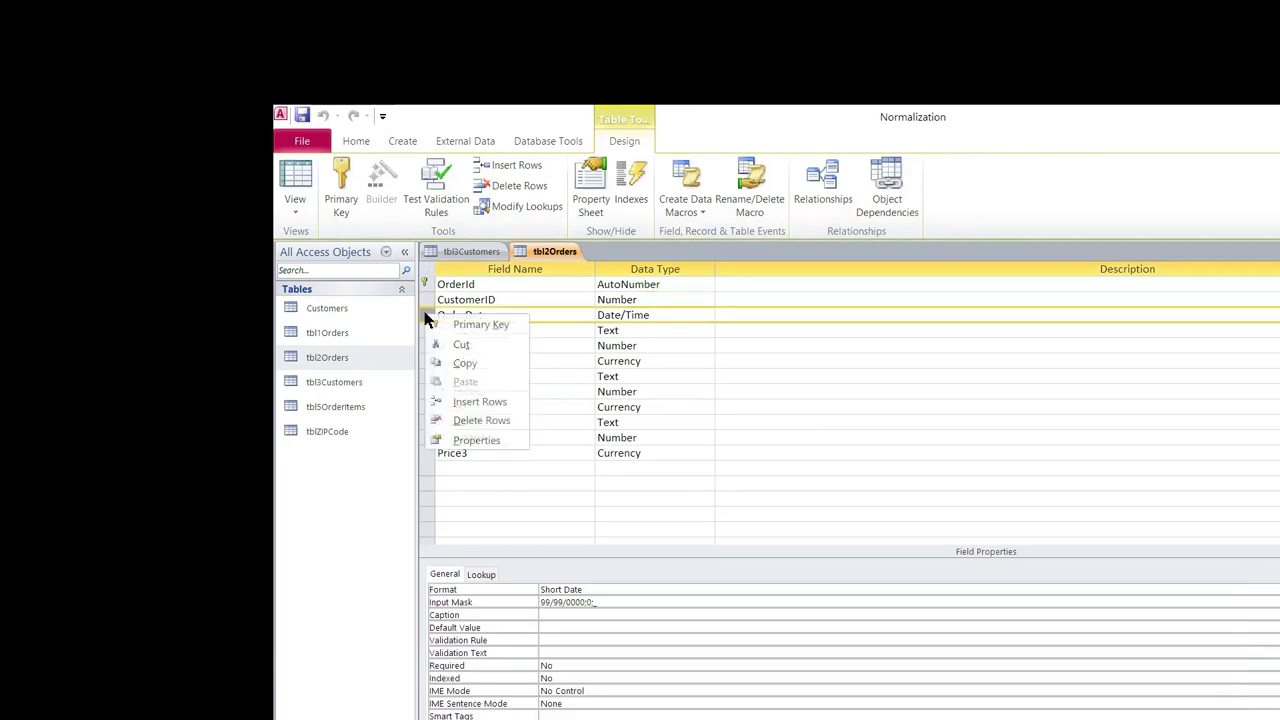
pyautogui.click(480, 403)
pyautogui.click(498, 316)
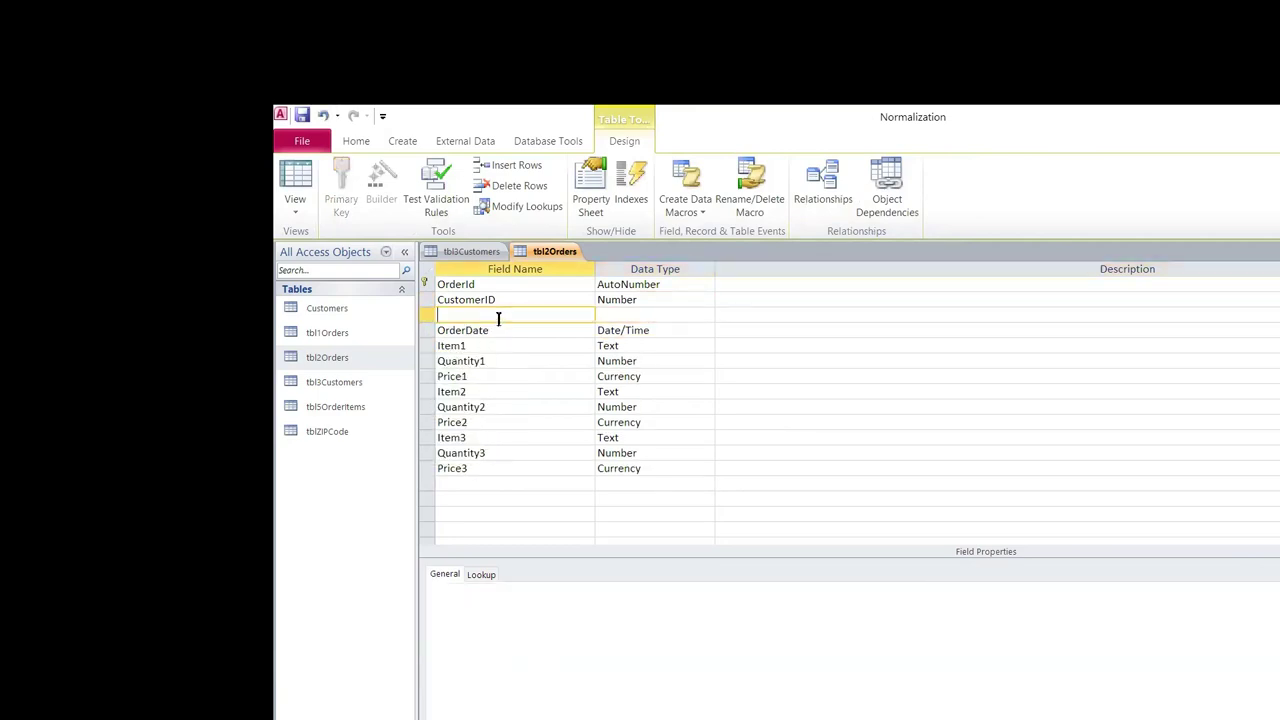
pyautogui.write('CustomerPhone')
pyautogui.click(613, 316)
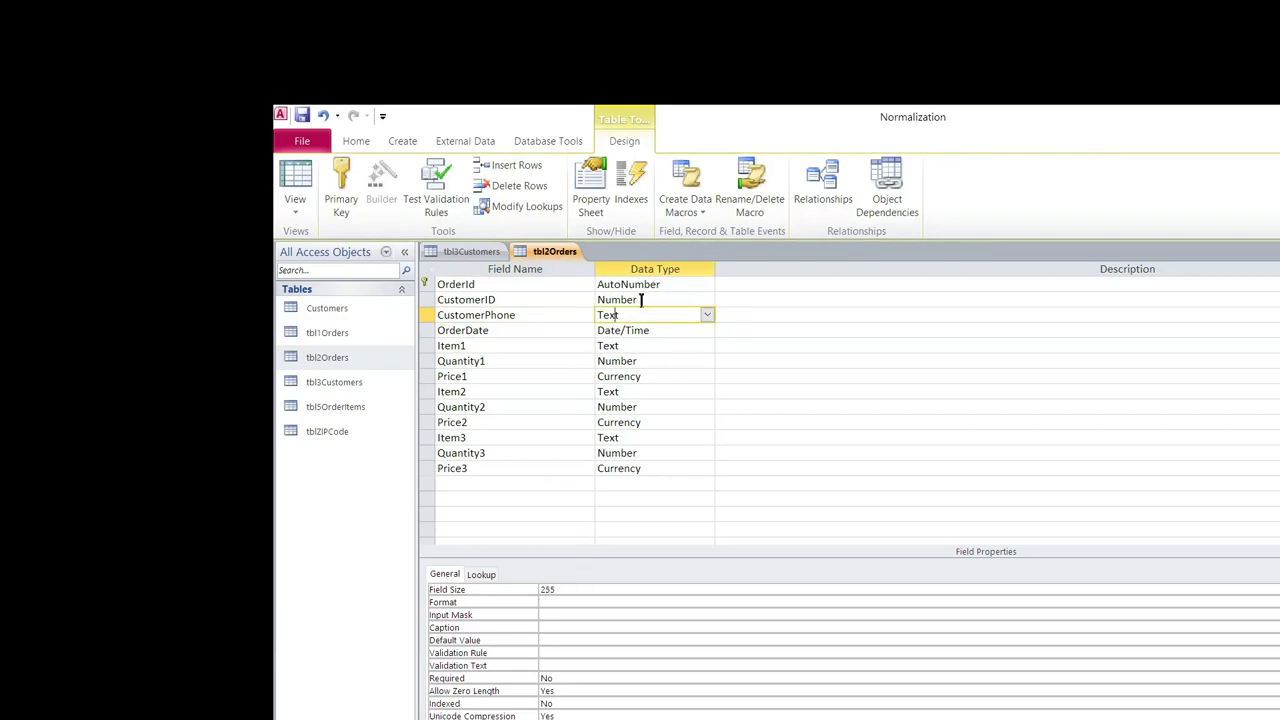
# Save the tbl2Orders design and switch the table to Datasheet View
pyautogui.rightClick(541, 254)
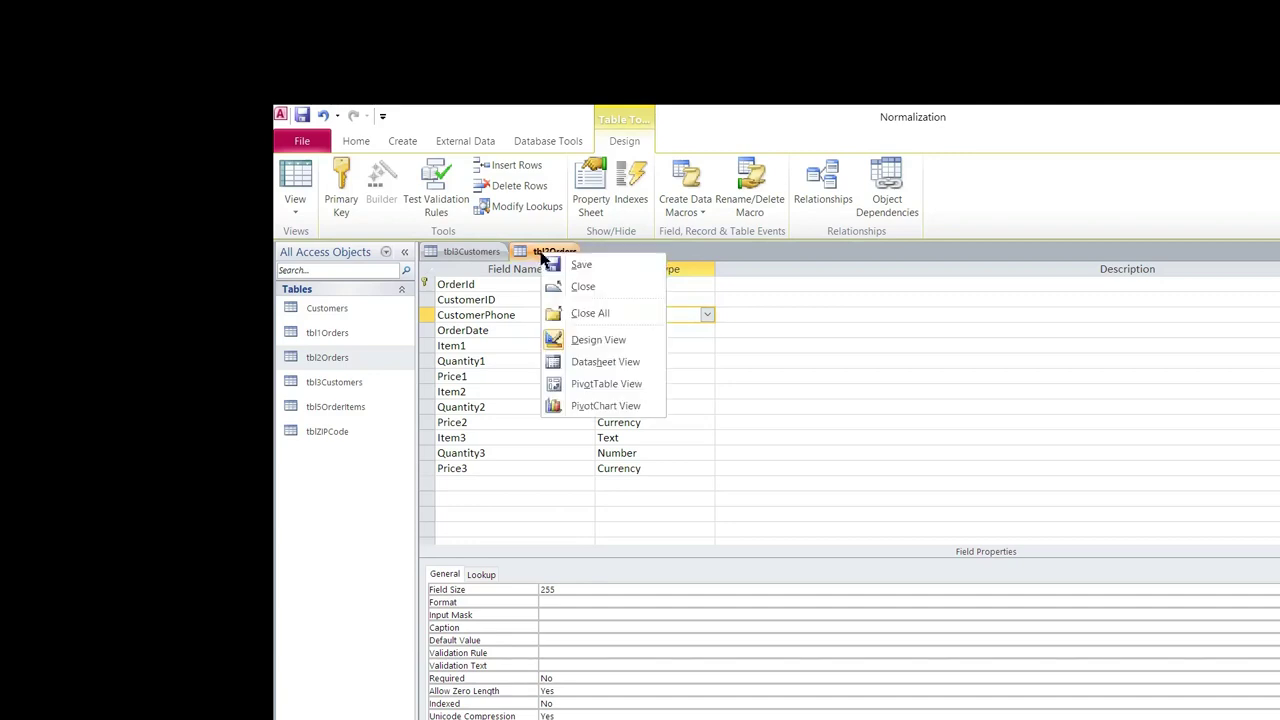
pyautogui.click(618, 365)
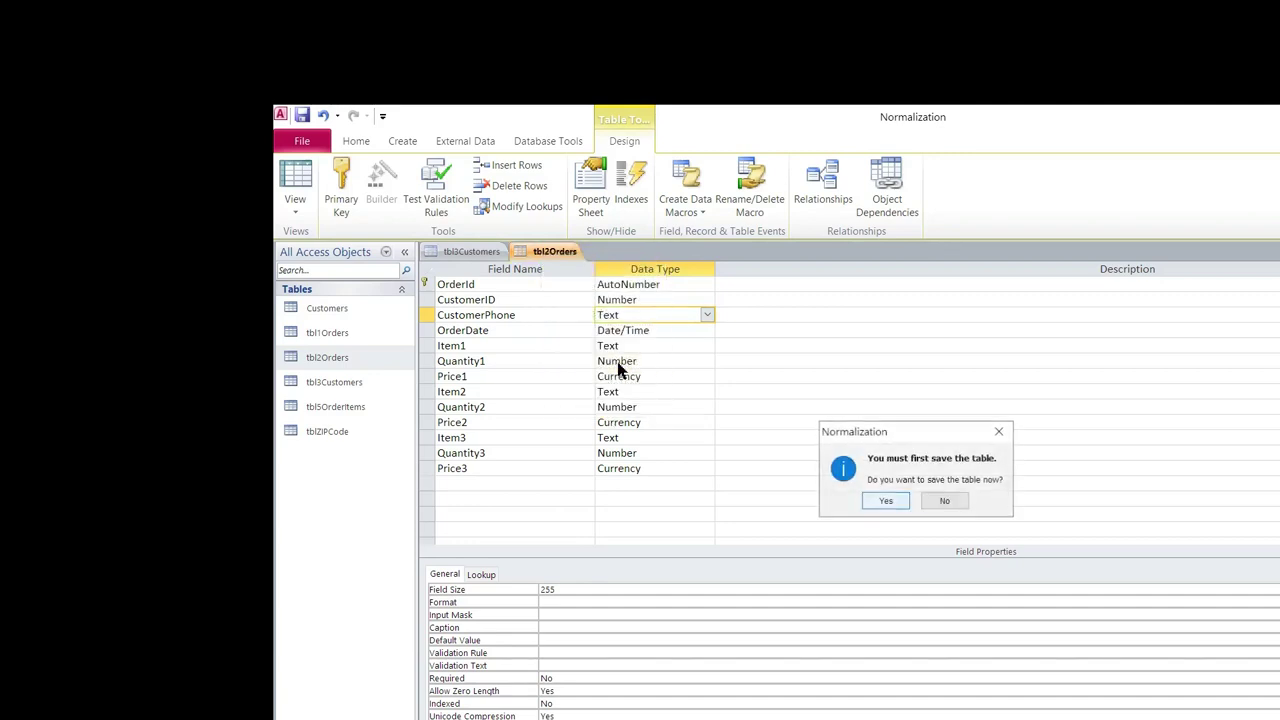
pyautogui.click(885, 502)
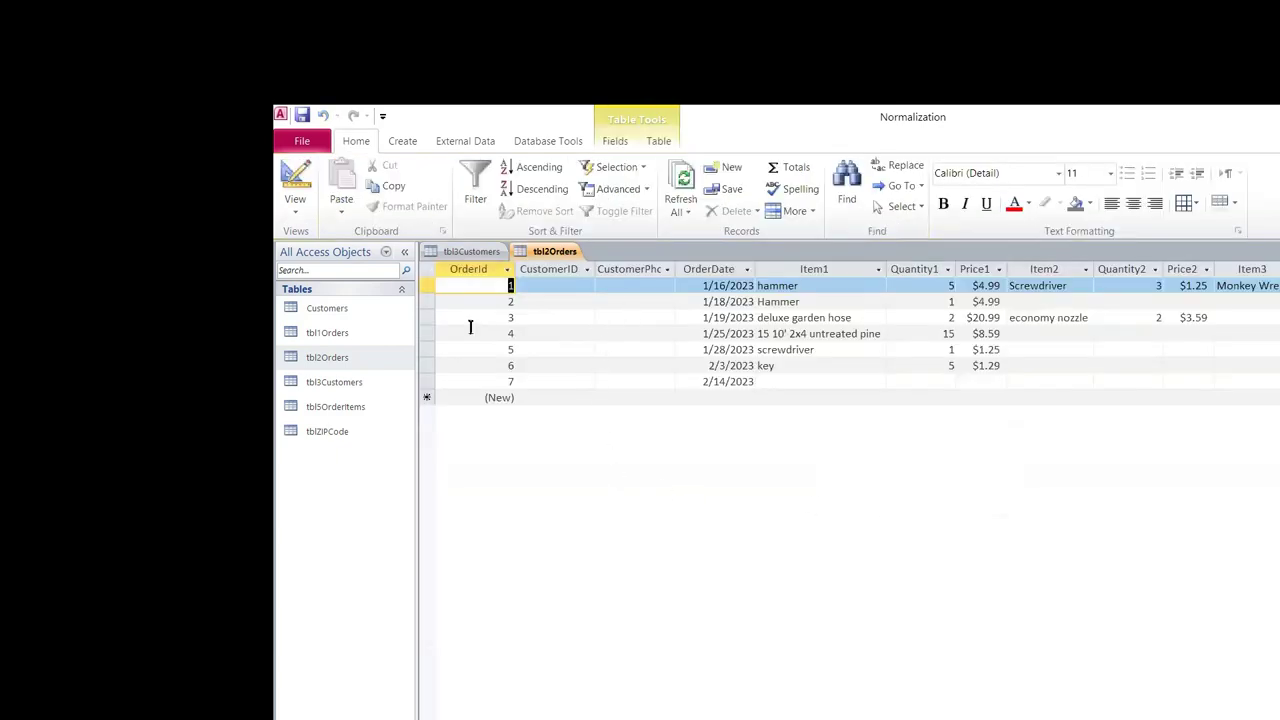
# Open tbl1Orders and copy the customer phone number of the first order
pyautogui.click(361, 336)
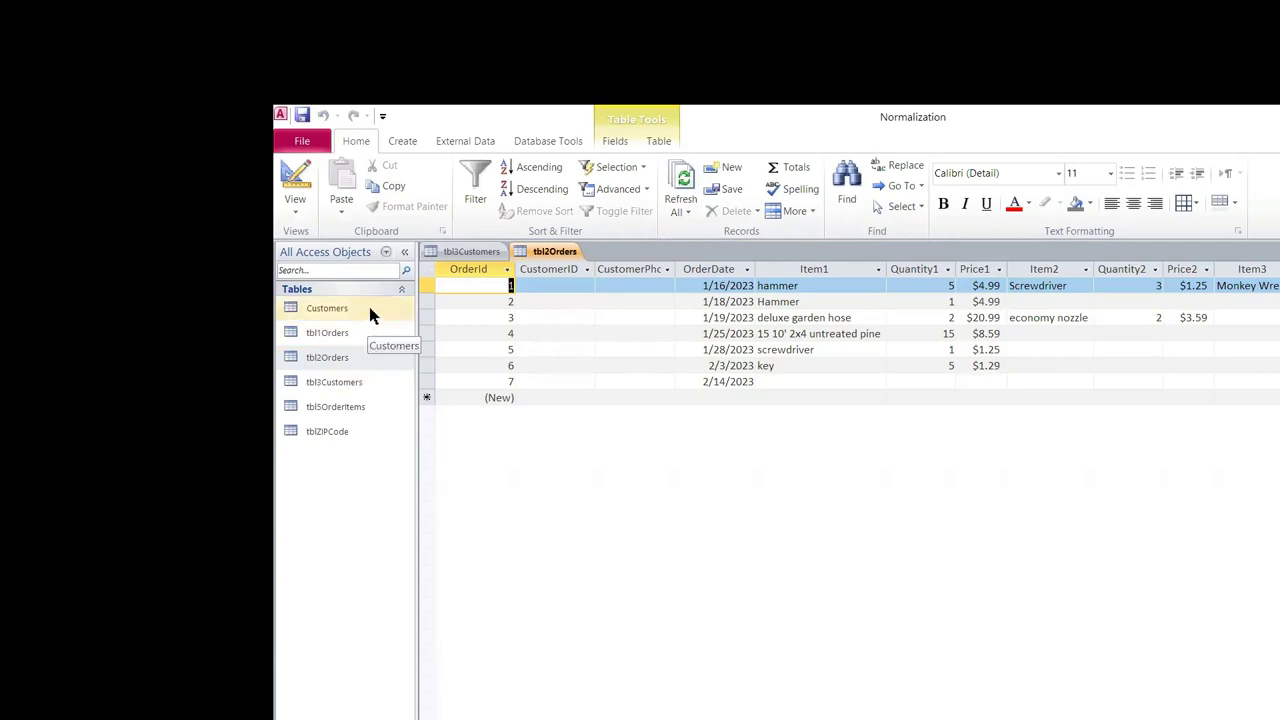
pyautogui.click(365, 338)
pyautogui.doubleClick(365, 340)
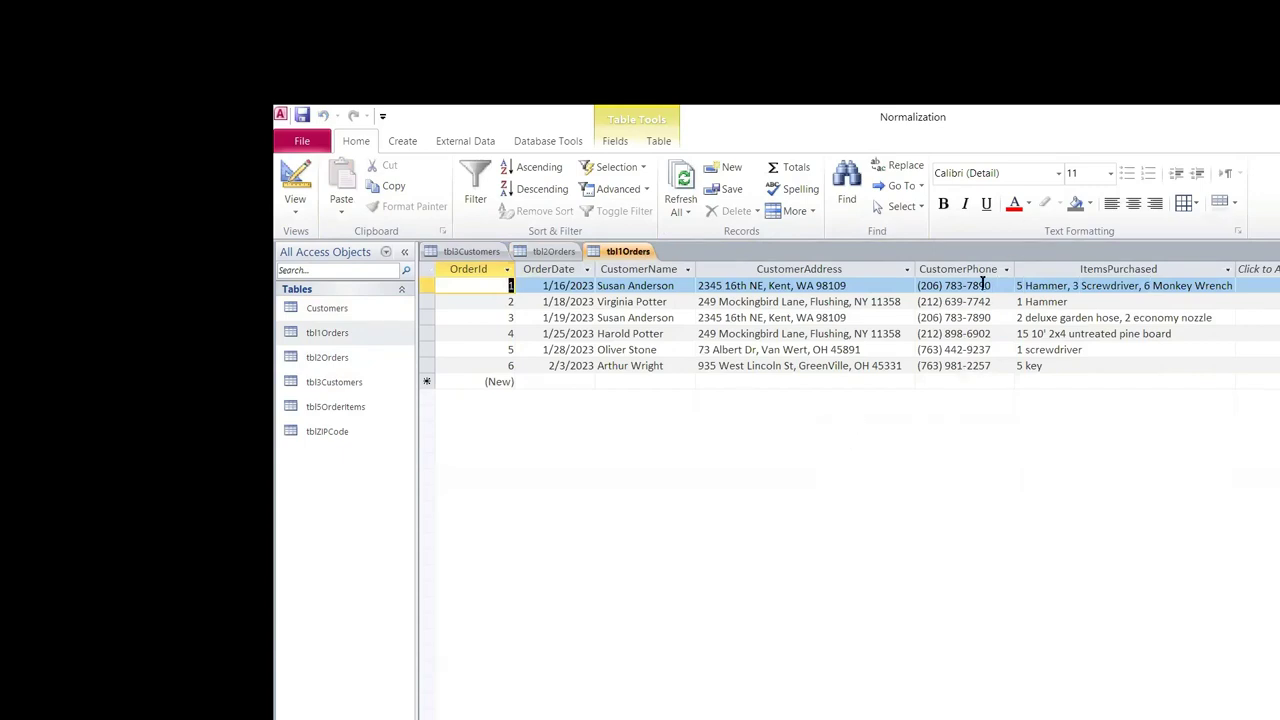
pyautogui.moveTo(992, 286); pyautogui.dragTo(920, 279)
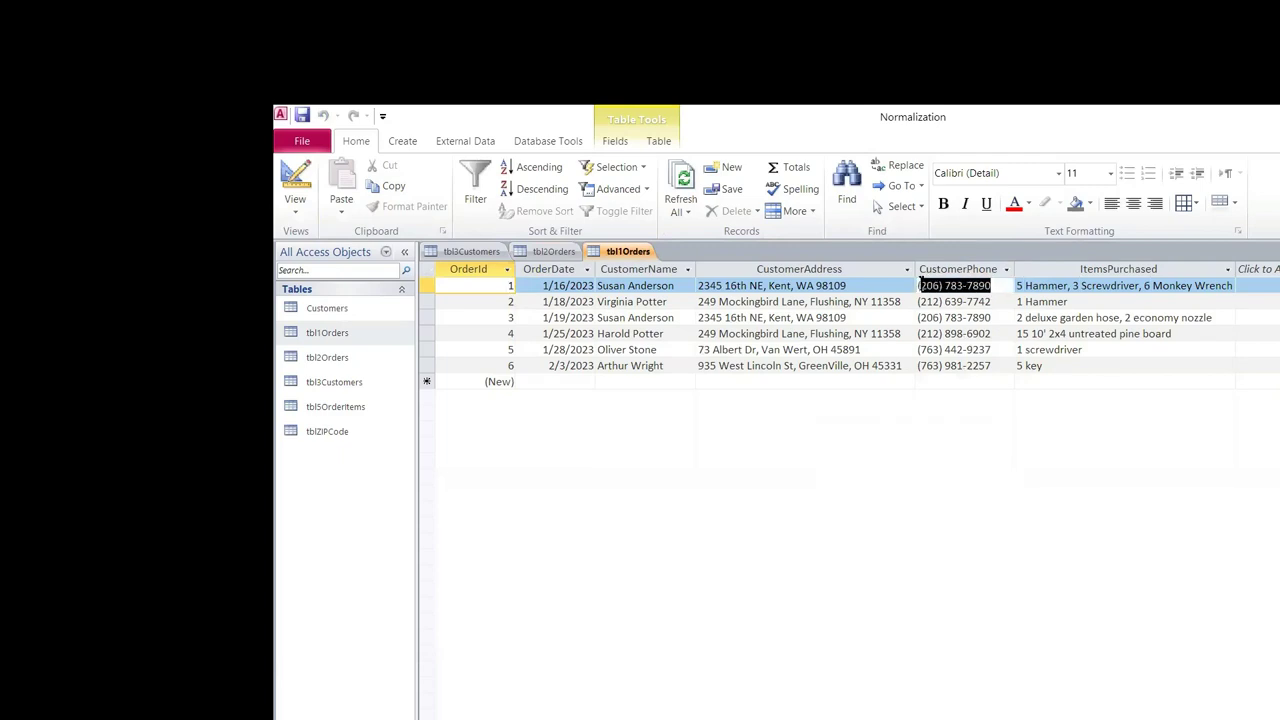
pyautogui.rightClick(940, 286)
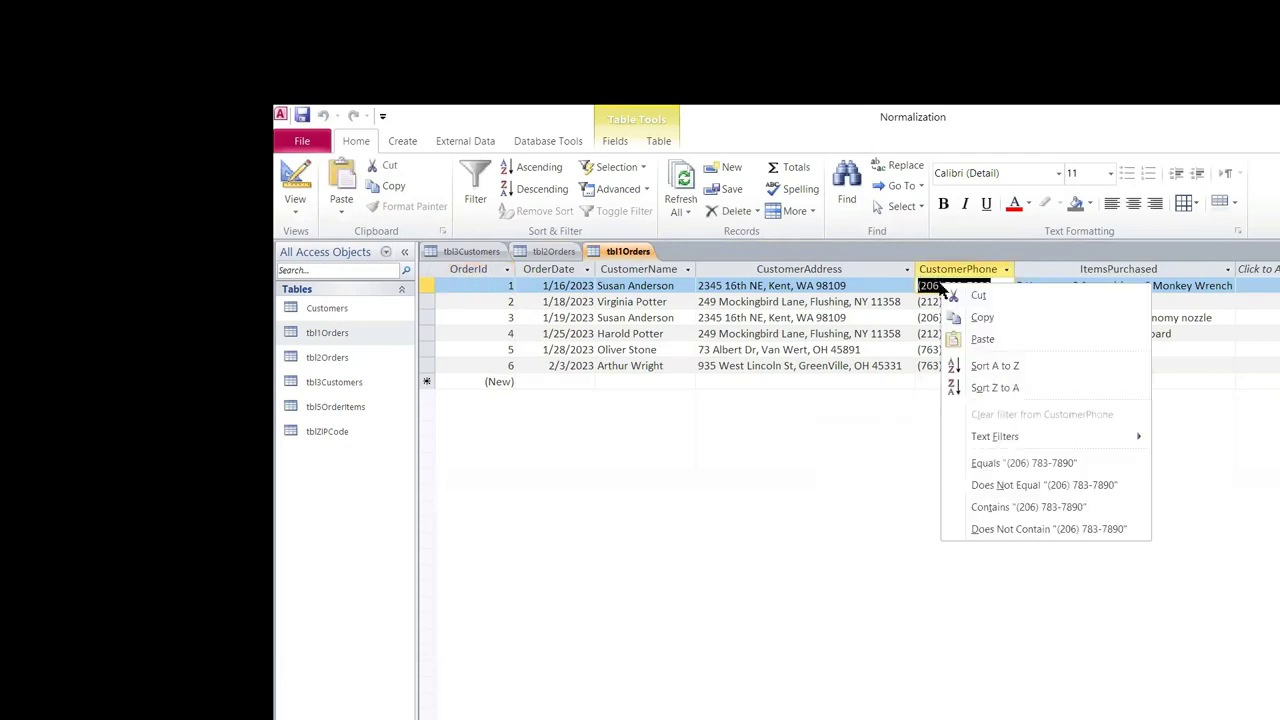
pyautogui.click(982, 318)
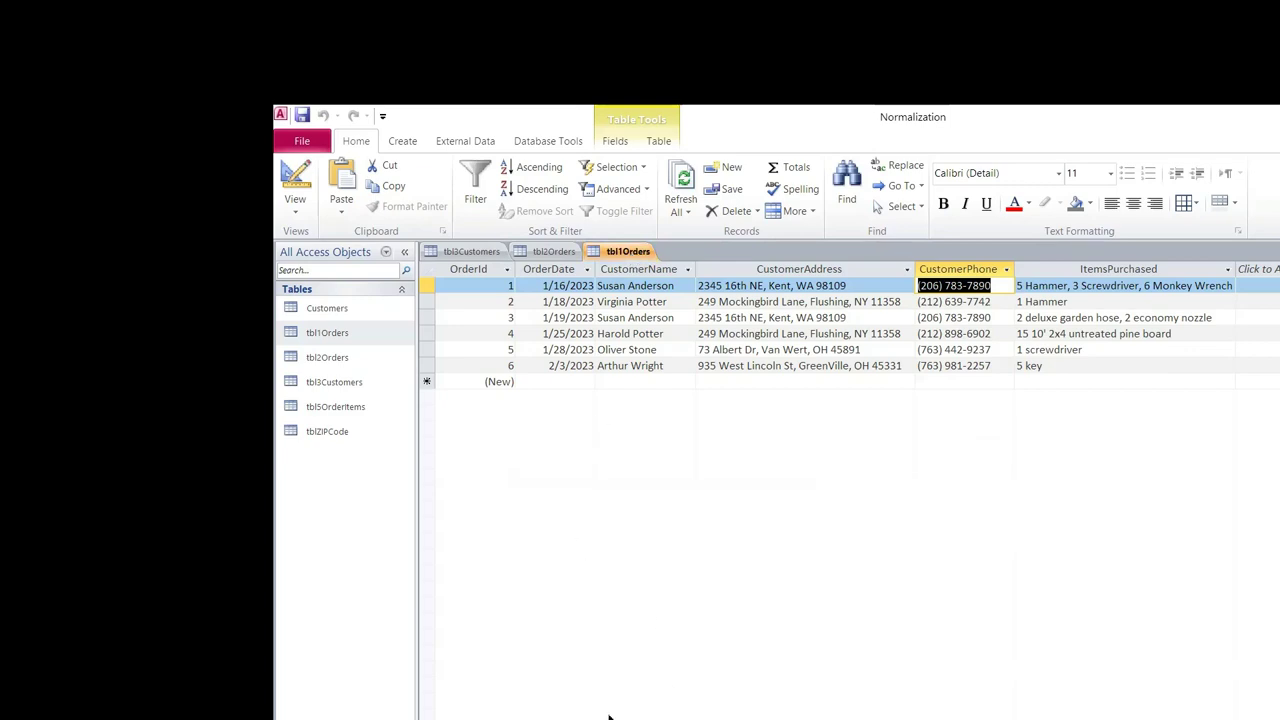
# Create a new query in design view containing the tbl1Orders and tbl2Orders tables
pyautogui.click(403, 141)
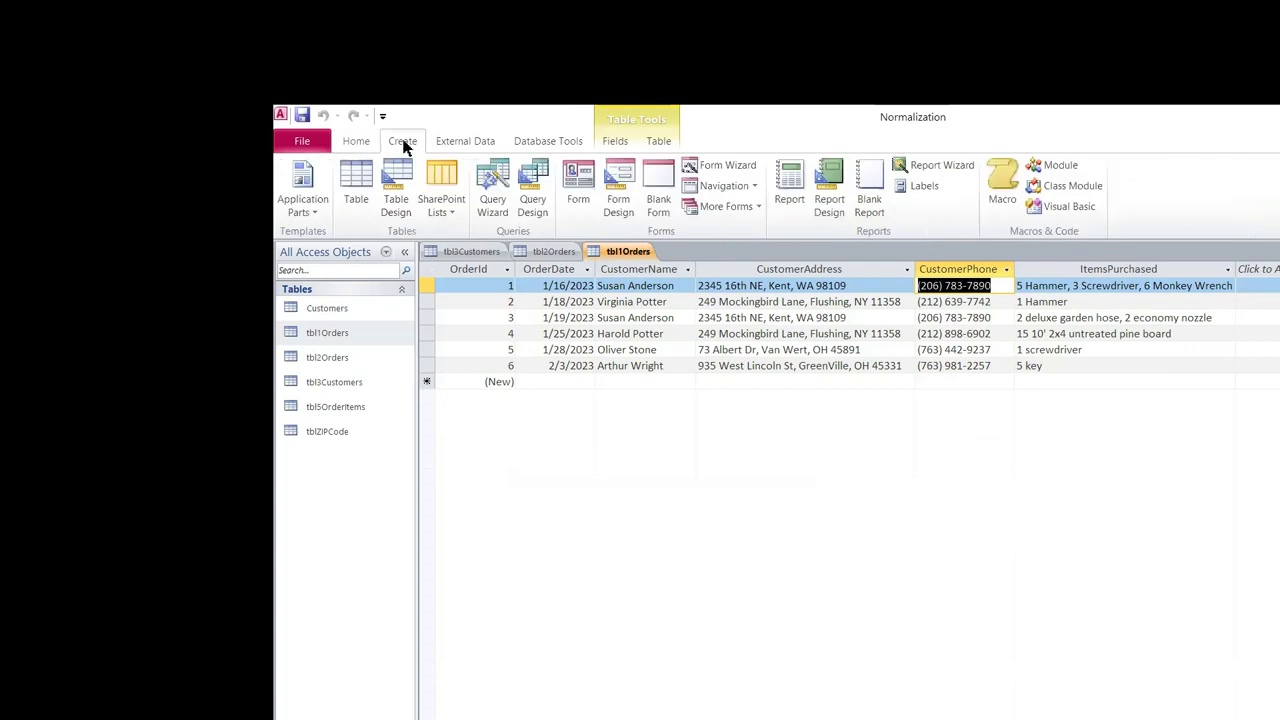
pyautogui.click(538, 192)
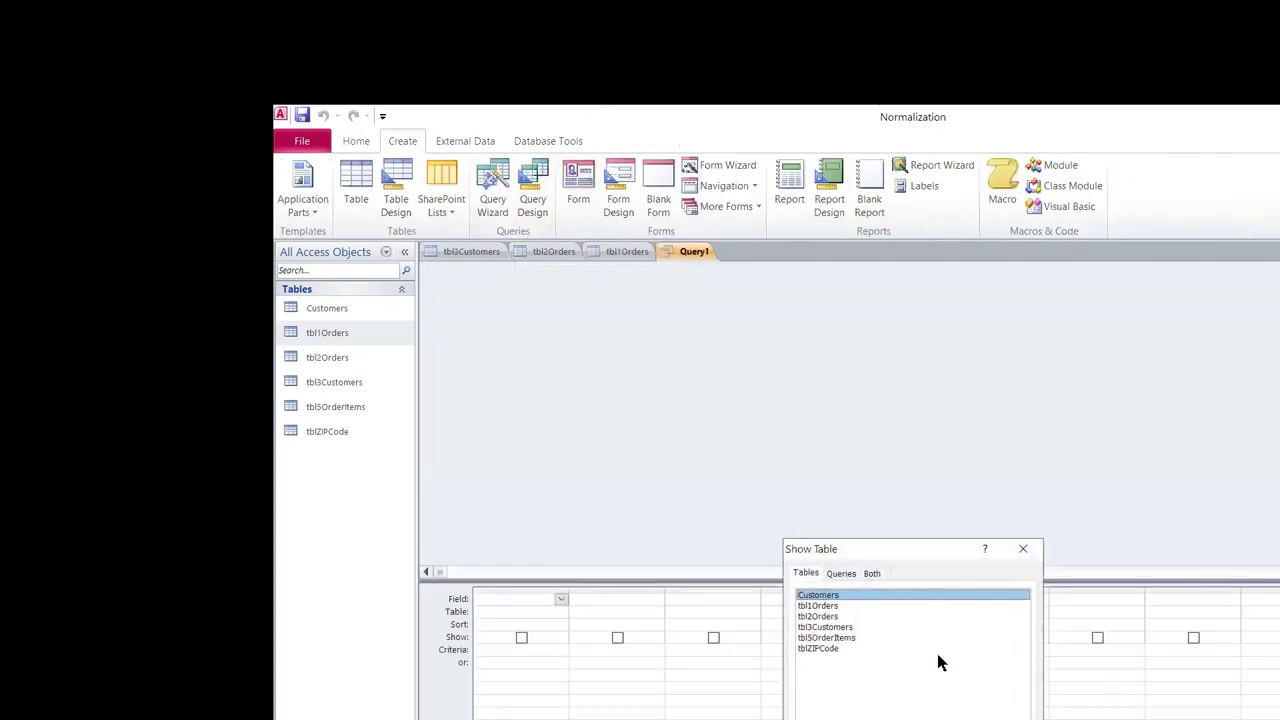
pyautogui.doubleClick(824, 607)
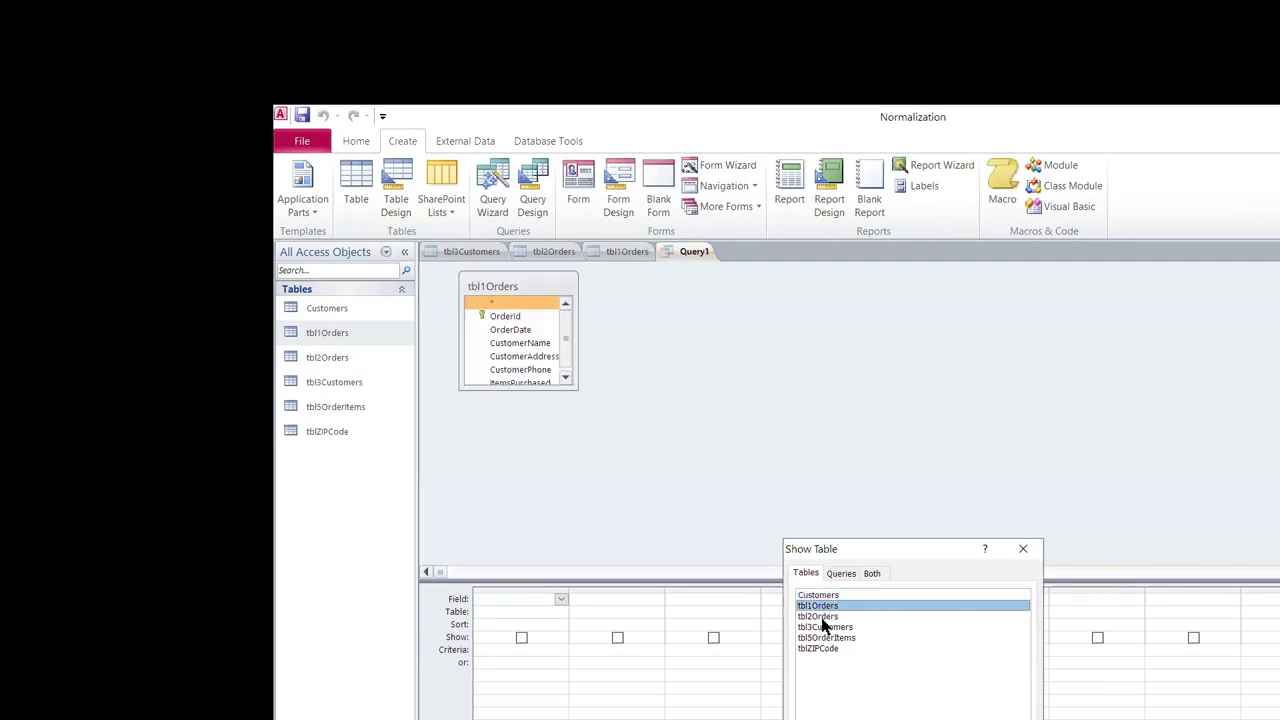
pyautogui.click(823, 619)
pyautogui.doubleClick(823, 620)
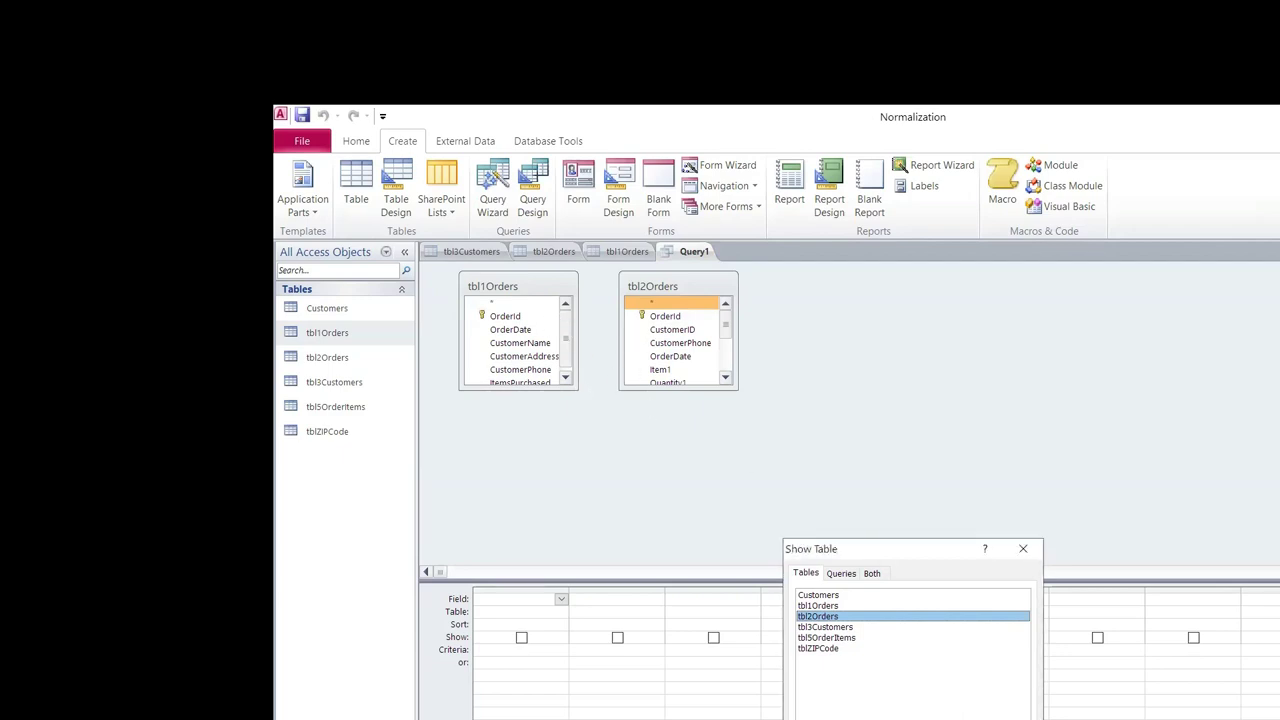
pyautogui.click(967, 715)
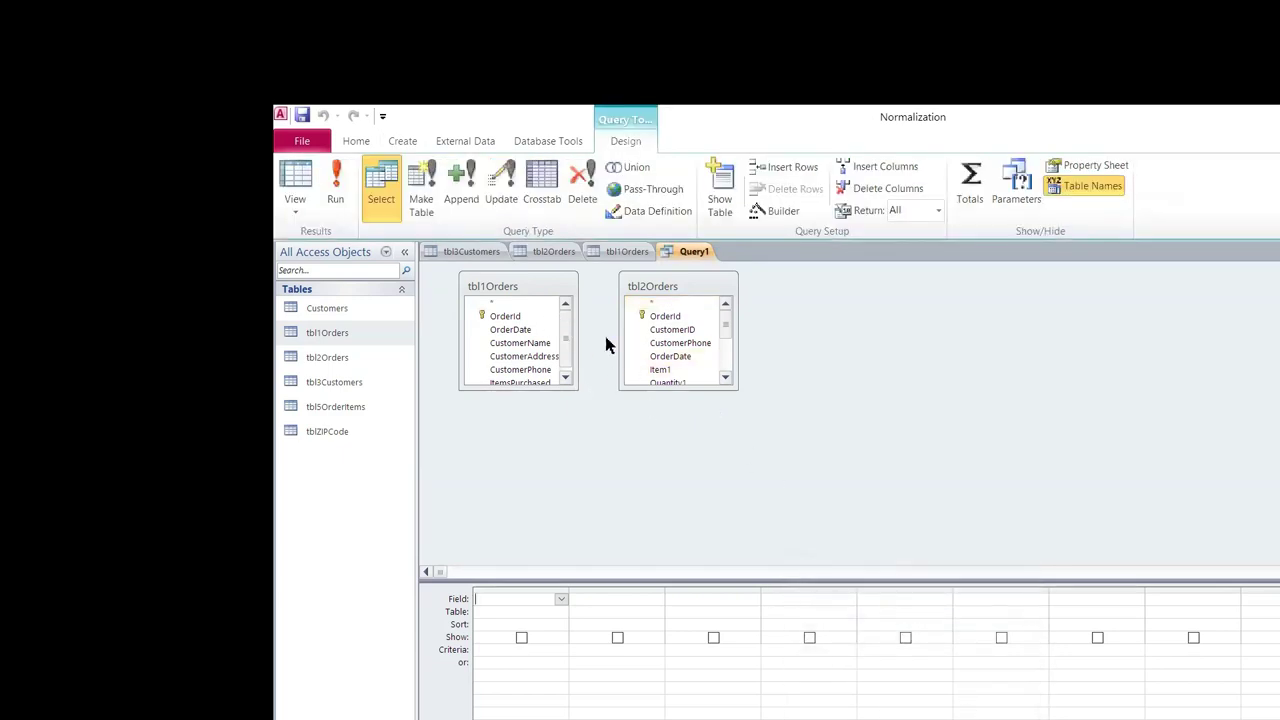
# Join tbl1Orders to tbl2Orders on OrderId and review the join properties without changing them
pyautogui.moveTo(515, 317); pyautogui.dragTo(691, 320)
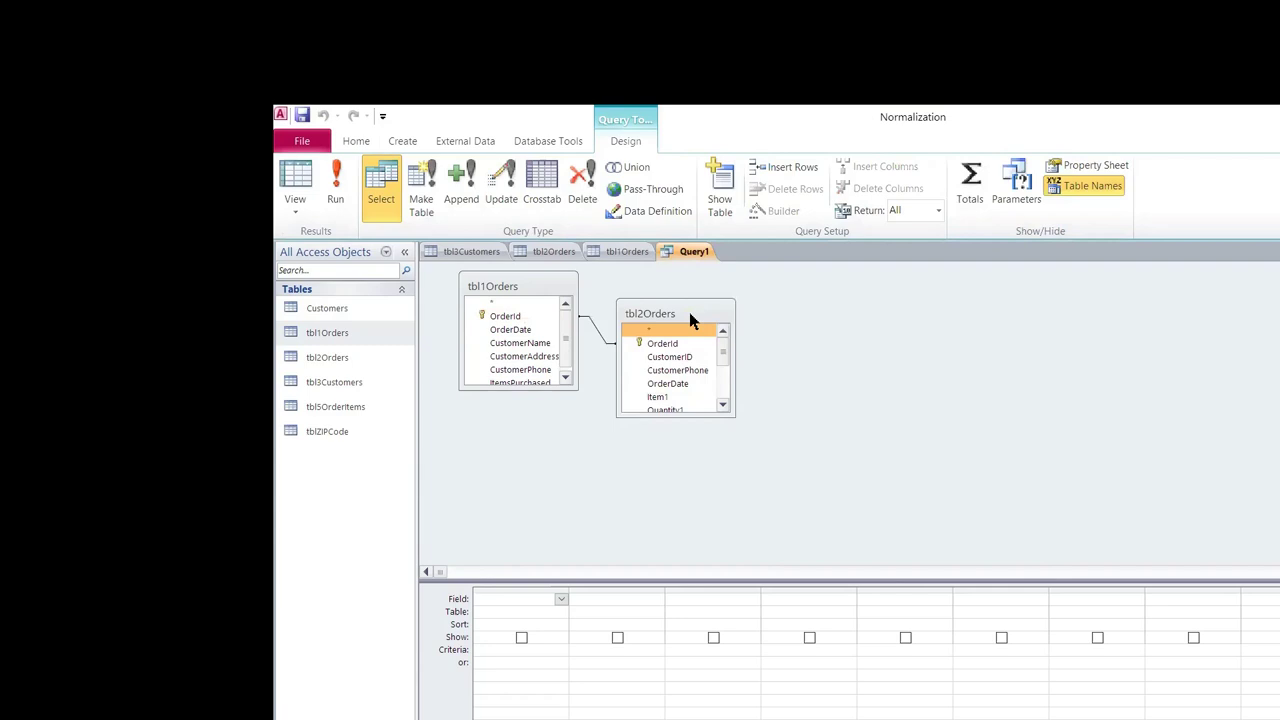
pyautogui.rightClick(596, 332)
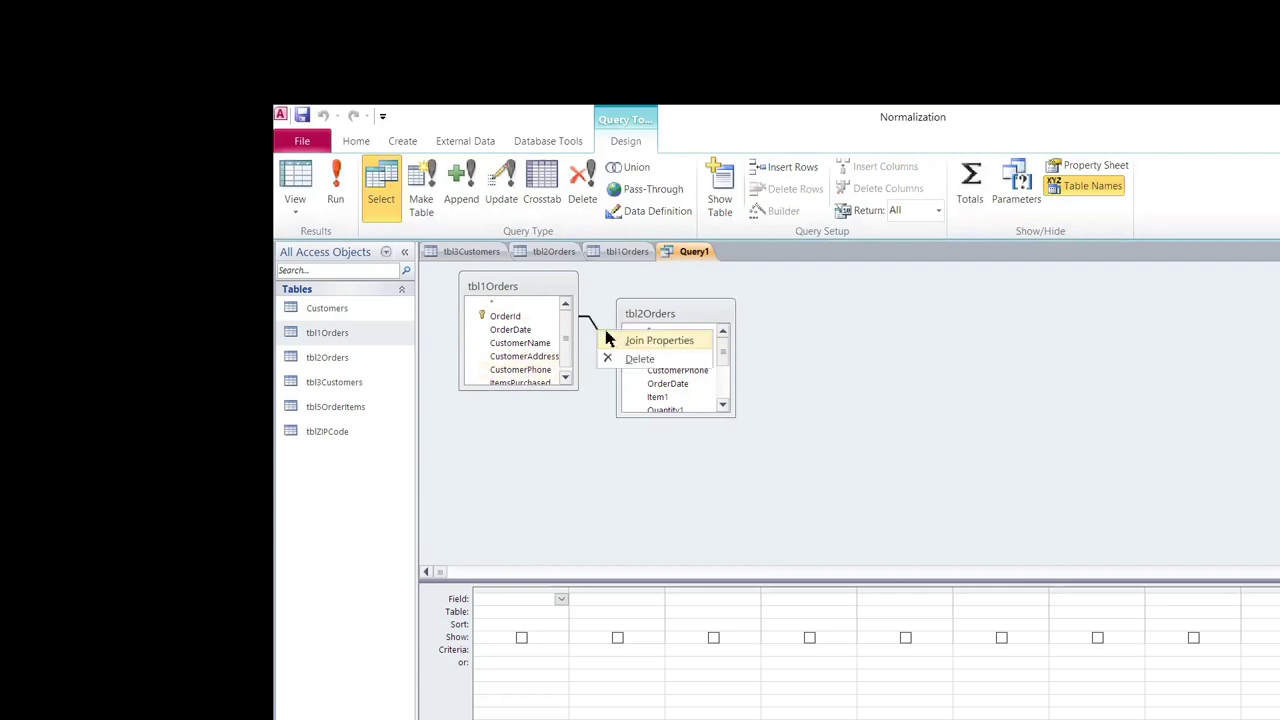
pyautogui.click(655, 341)
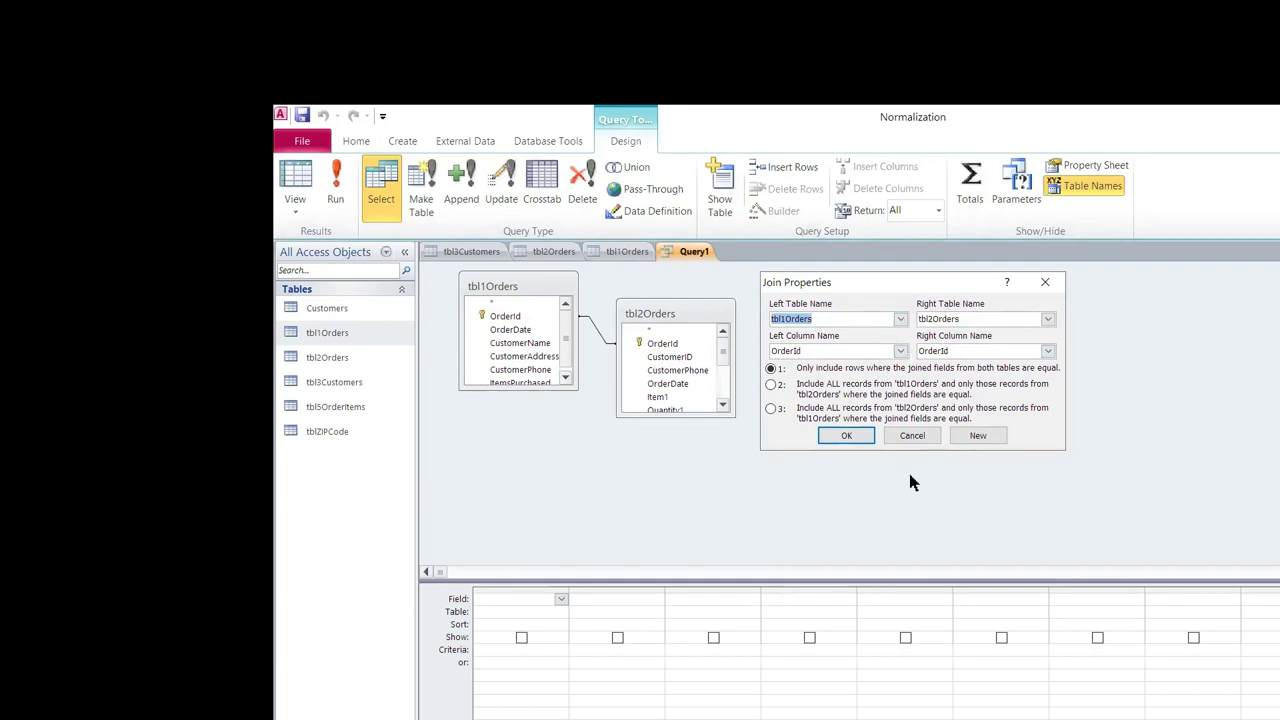
pyautogui.click(911, 436)
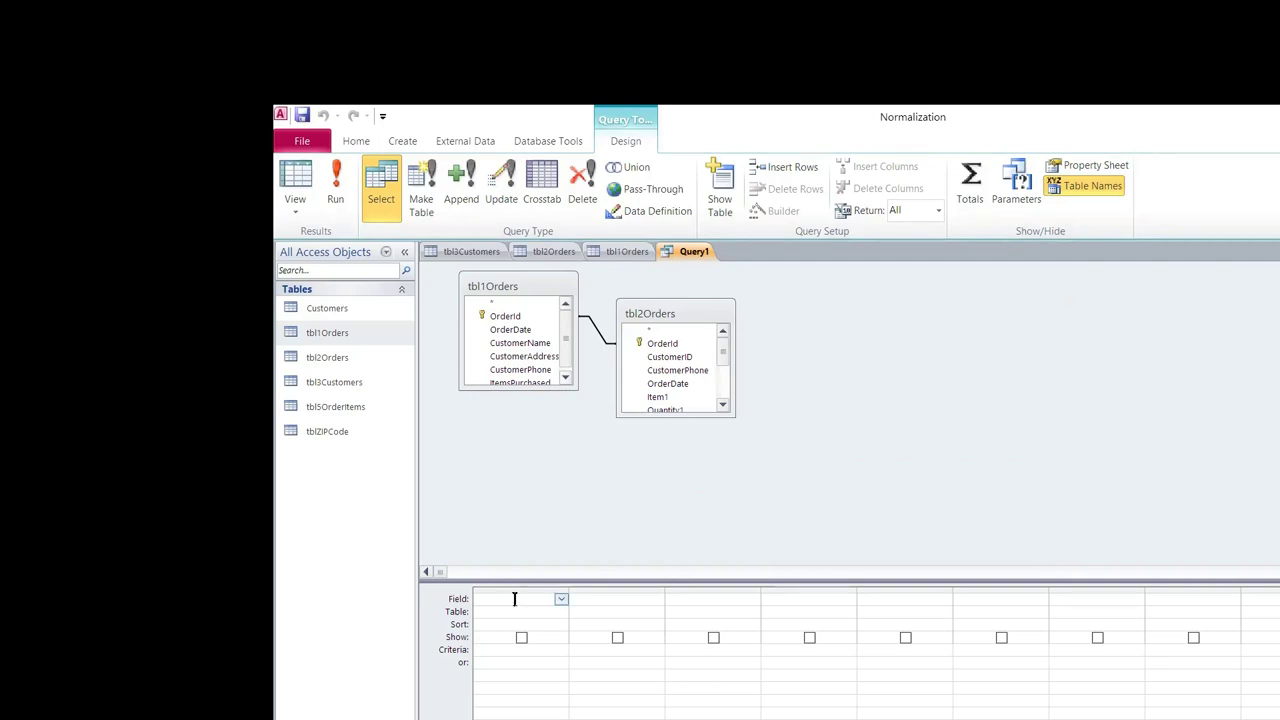
# Add OrderId and CustomerPhone from tbl2Orders to the query grid and show the query in Datasheet View
pyautogui.moveTo(654, 343); pyautogui.dragTo(643, 377)
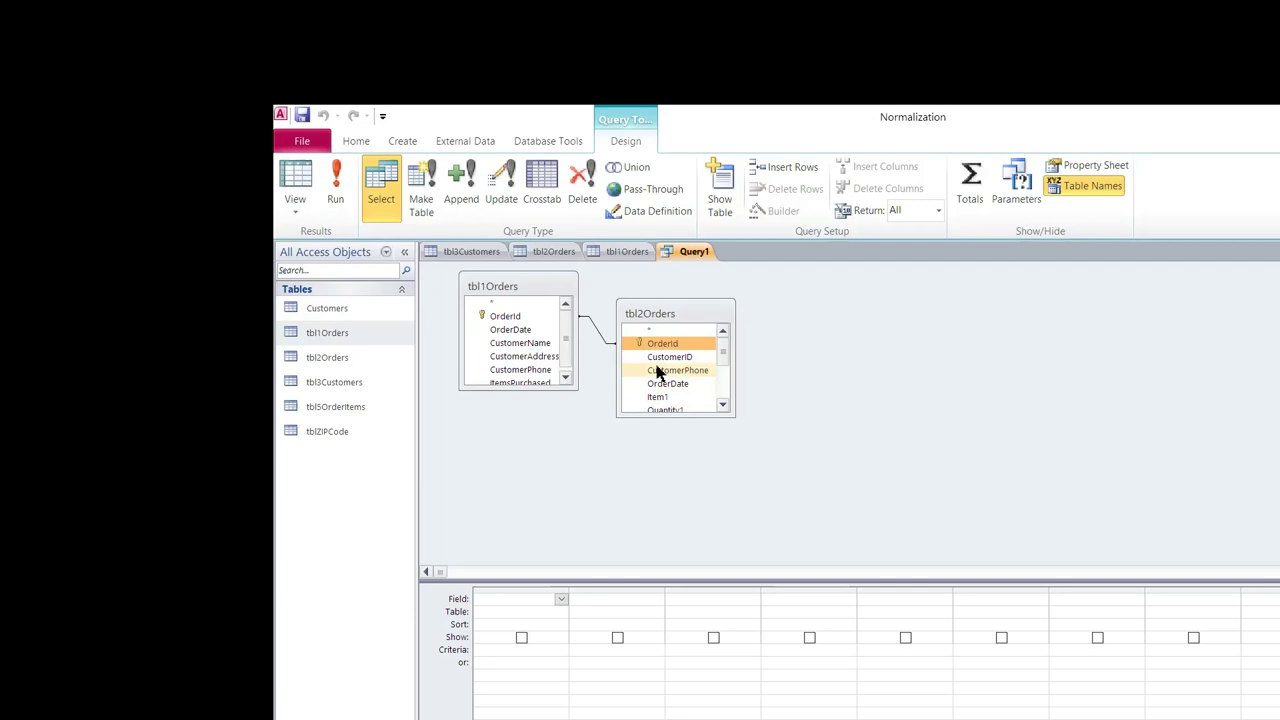
pyautogui.moveTo(654, 333); pyautogui.dragTo(530, 600)
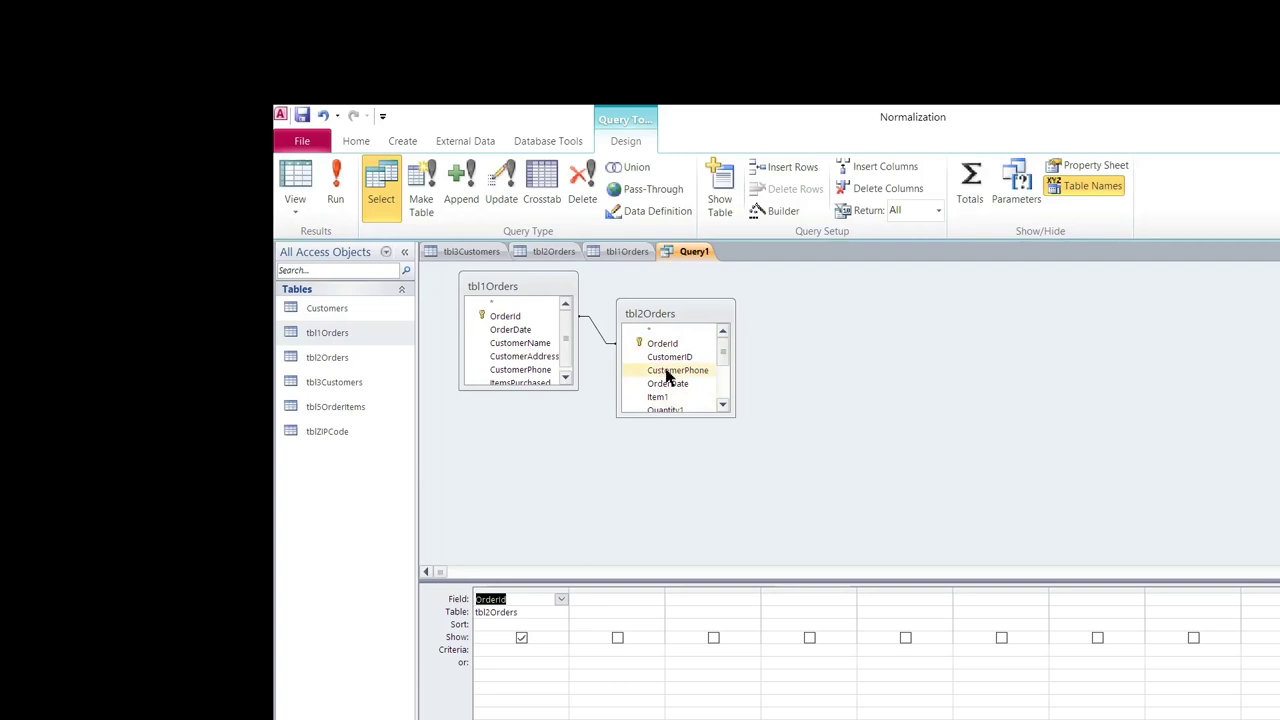
pyautogui.moveTo(667, 375); pyautogui.dragTo(673, 566)
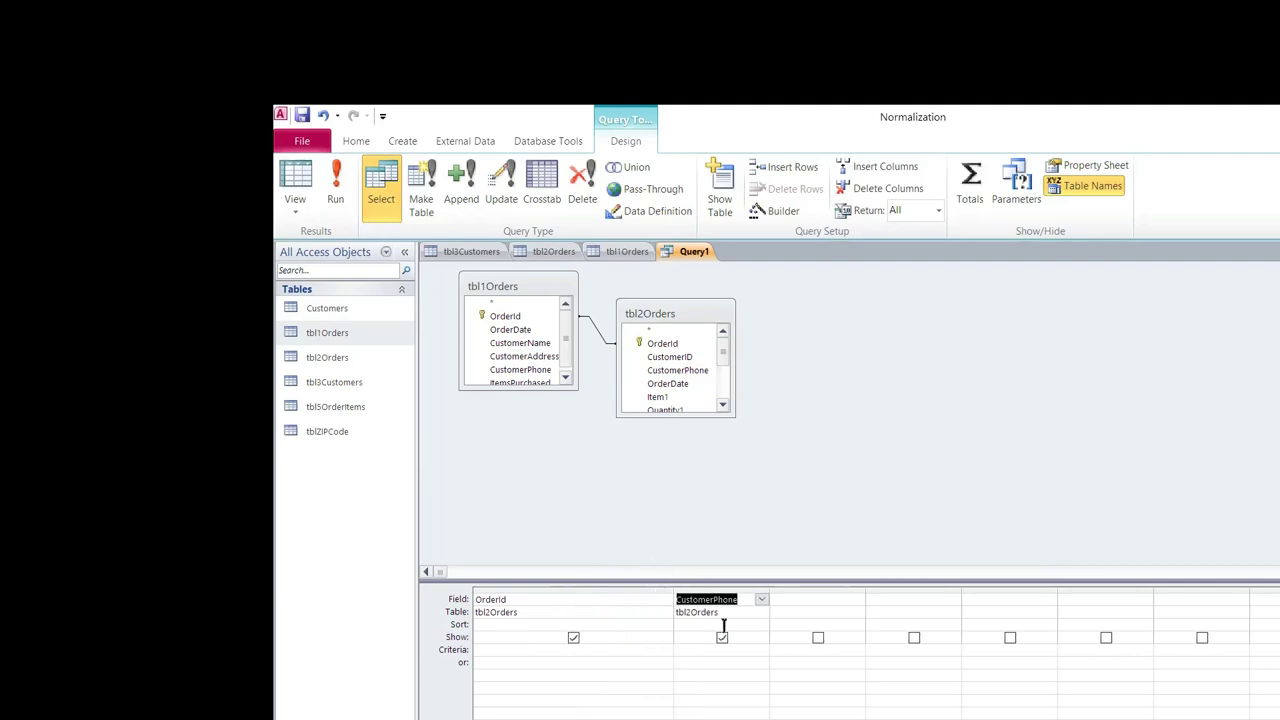
pyautogui.moveTo(769, 588); pyautogui.dragTo(847, 580)
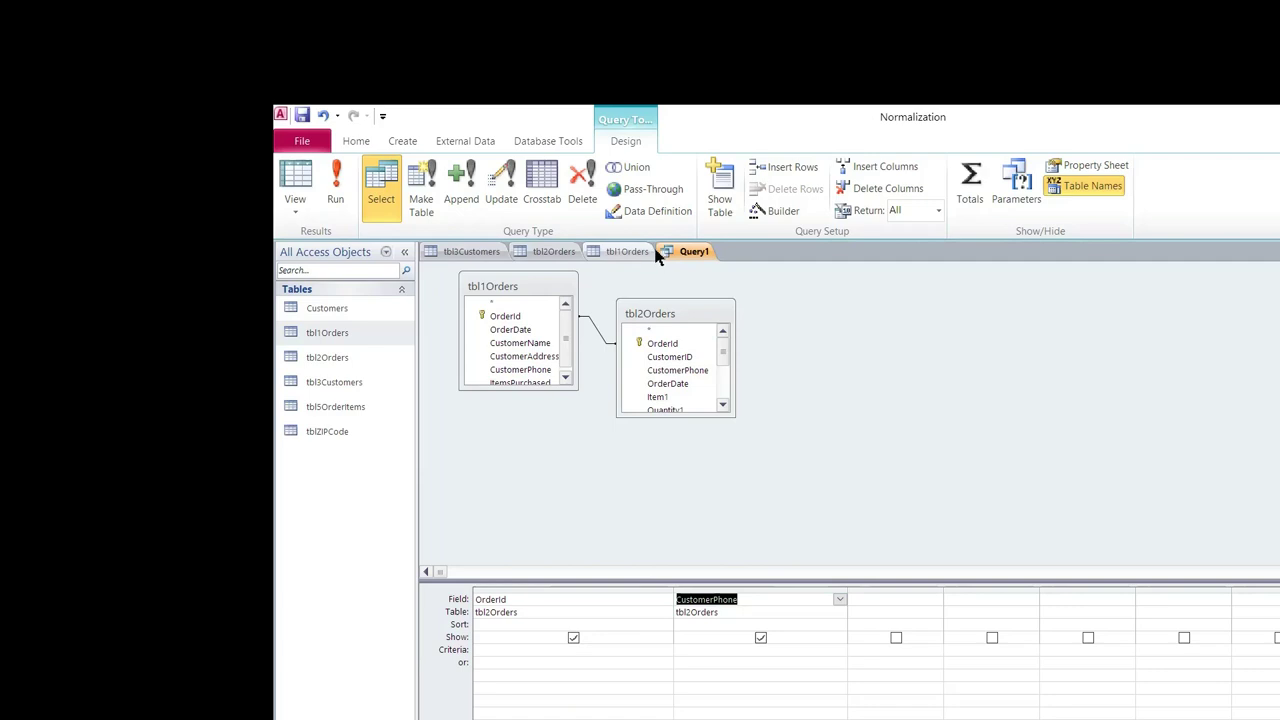
pyautogui.rightClick(688, 252)
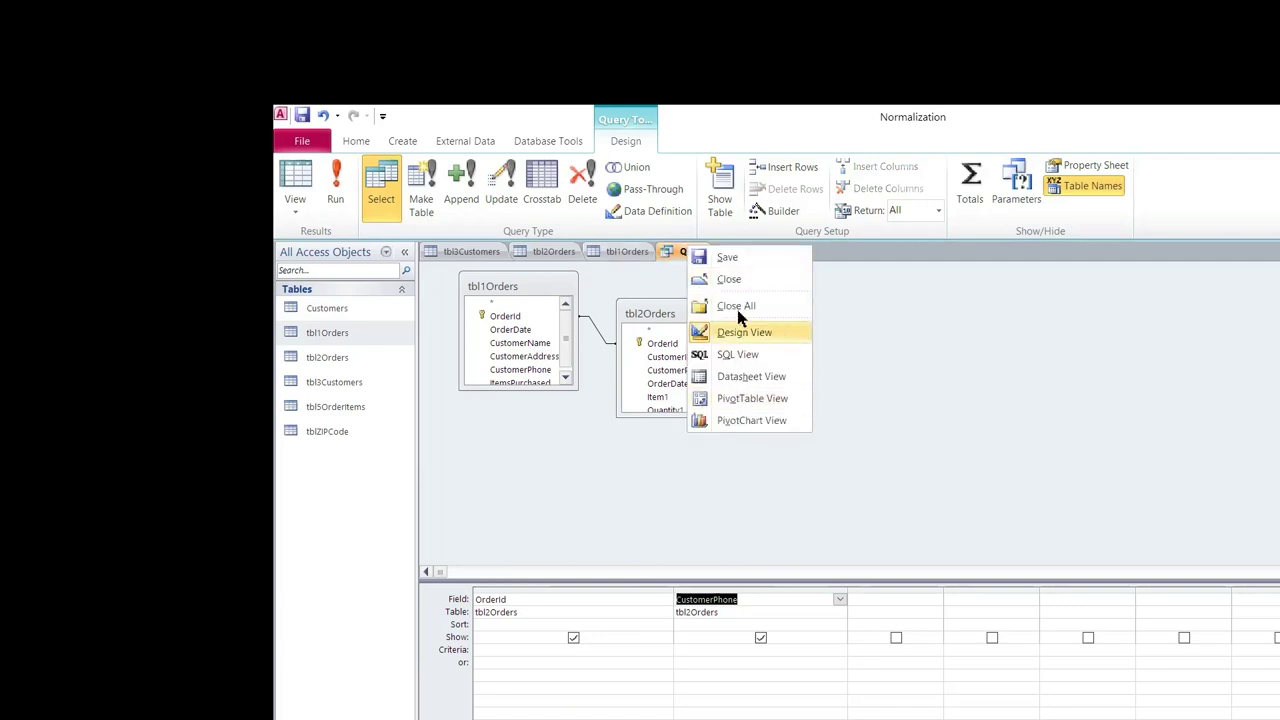
pyautogui.click(726, 385)
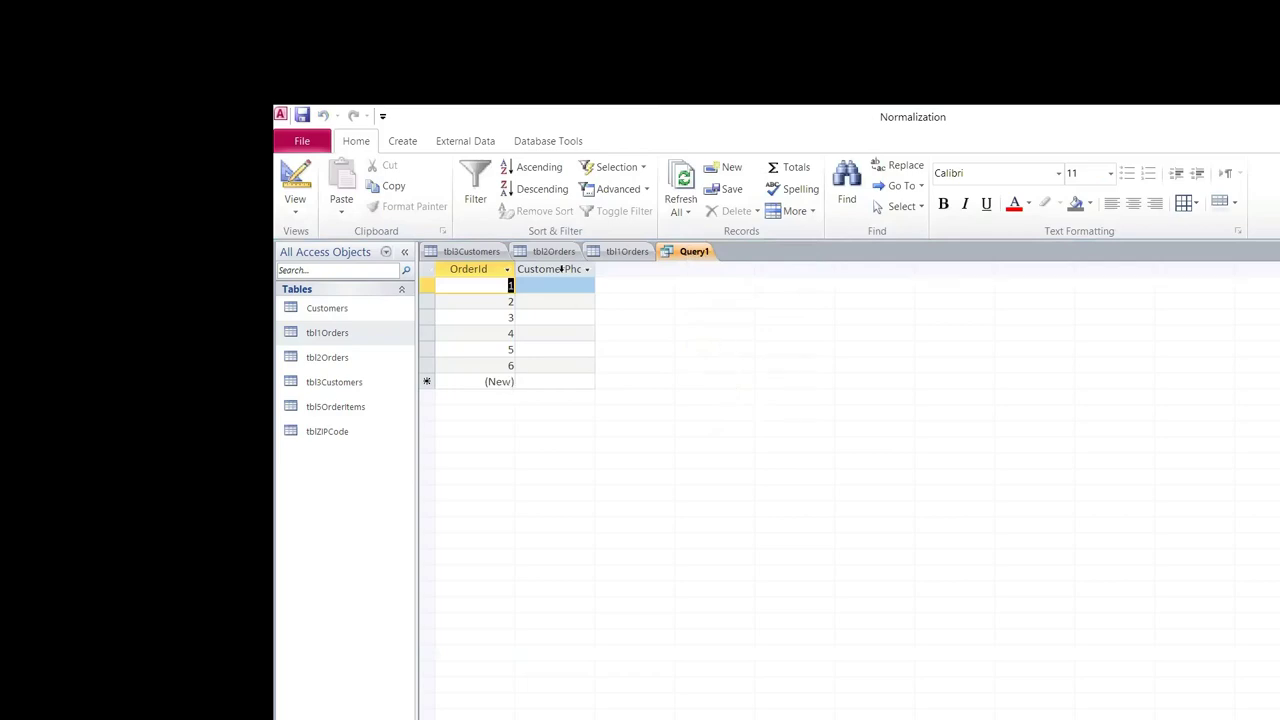
# Change the query to an Update query in Design View and set the OrderId criteria to [tbl1Orders]![OrderId]
pyautogui.rightClick(665, 251)
pyautogui.click(691, 336)
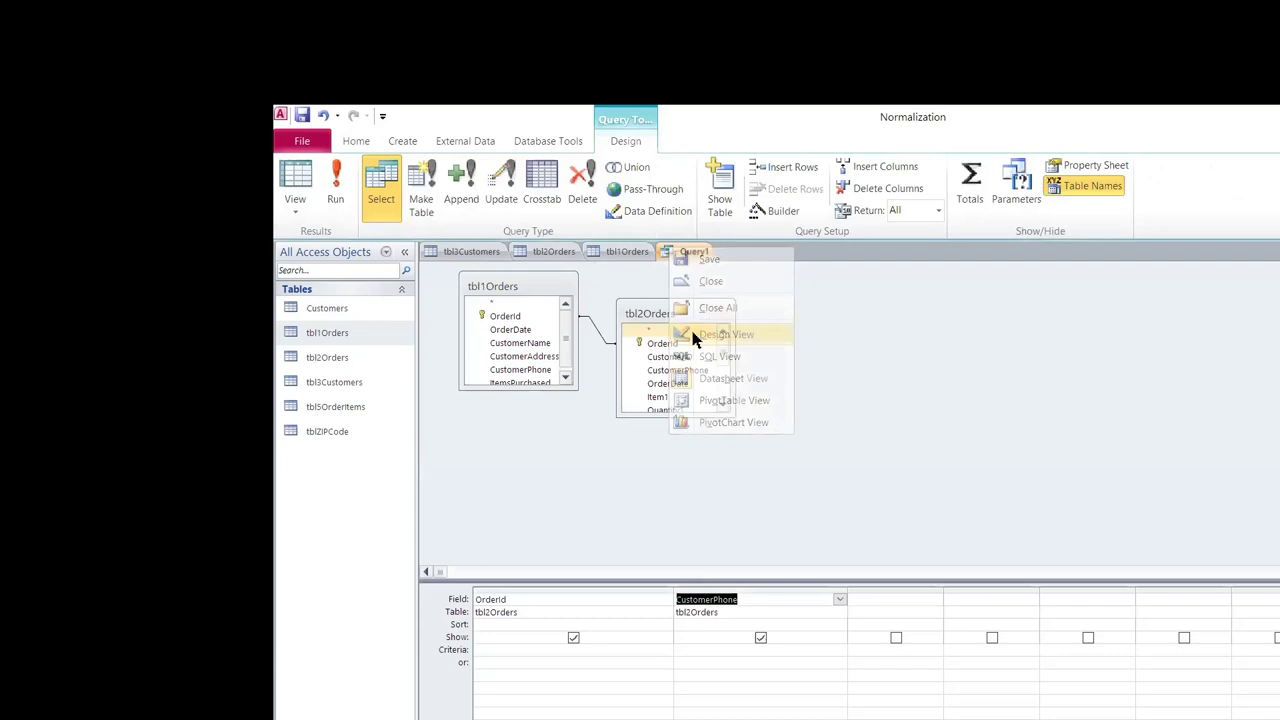
pyautogui.click(501, 184)
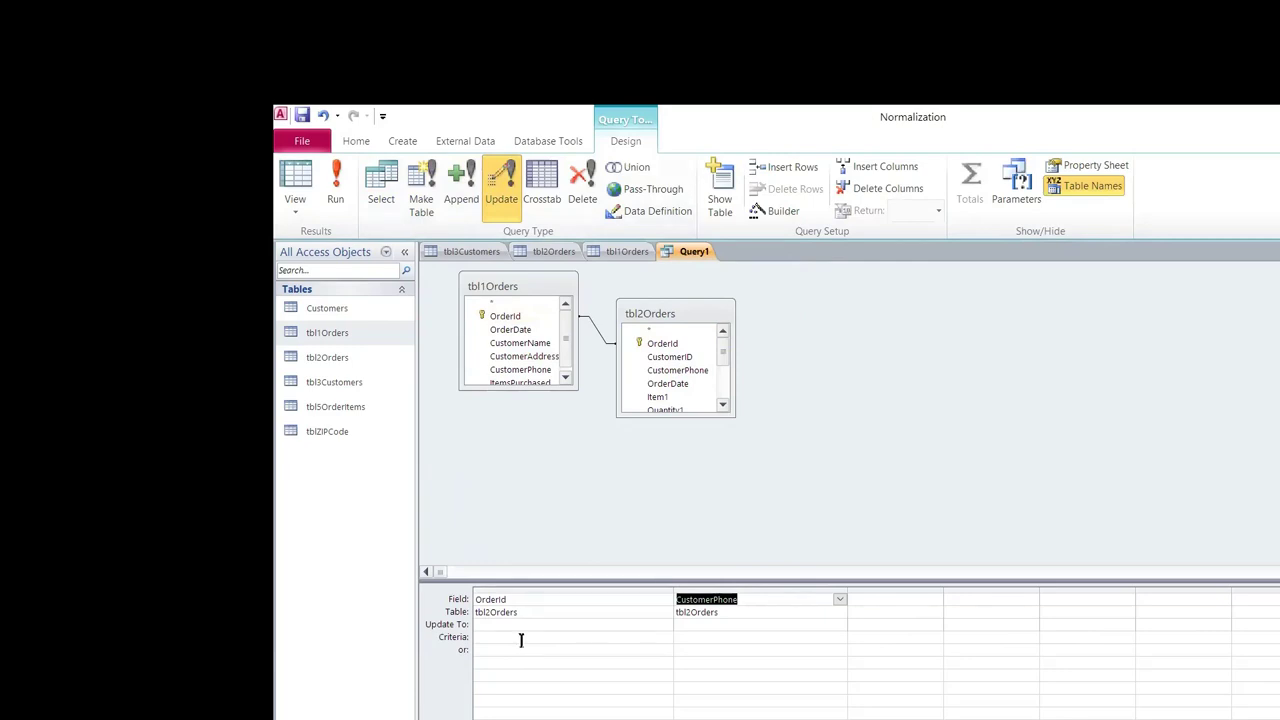
pyautogui.click(521, 640)
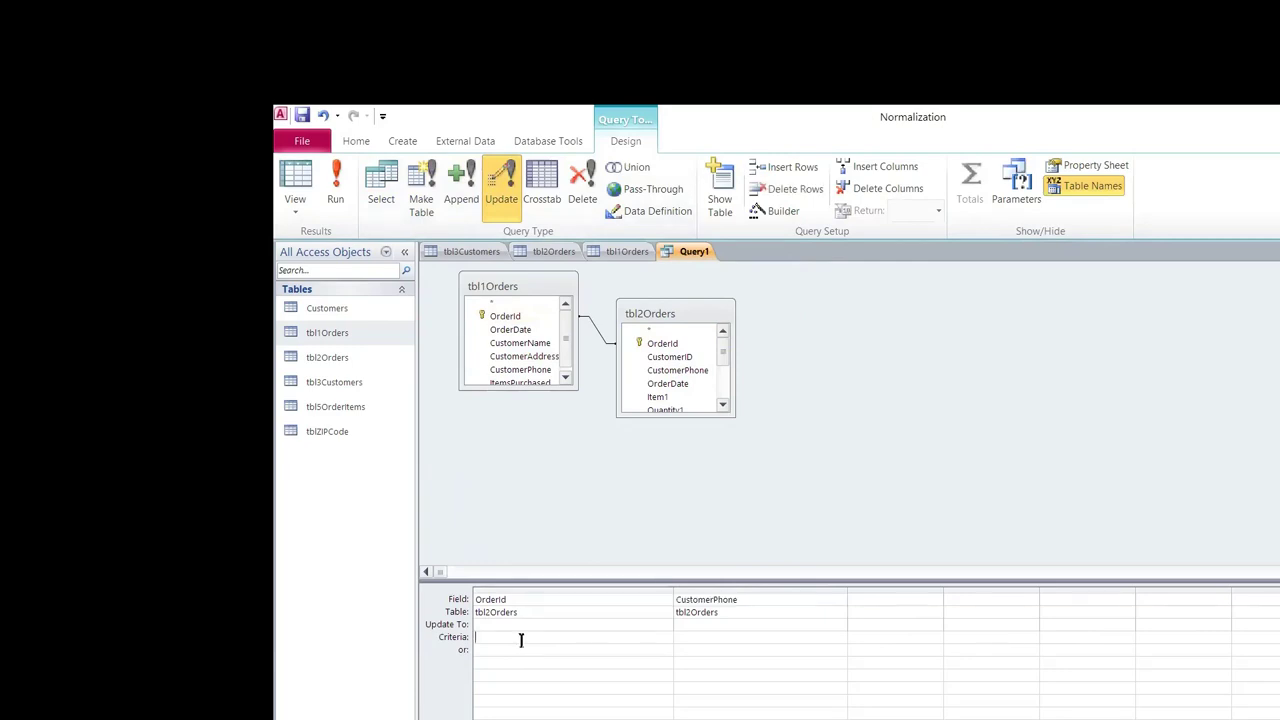
pyautogui.write('TBL')
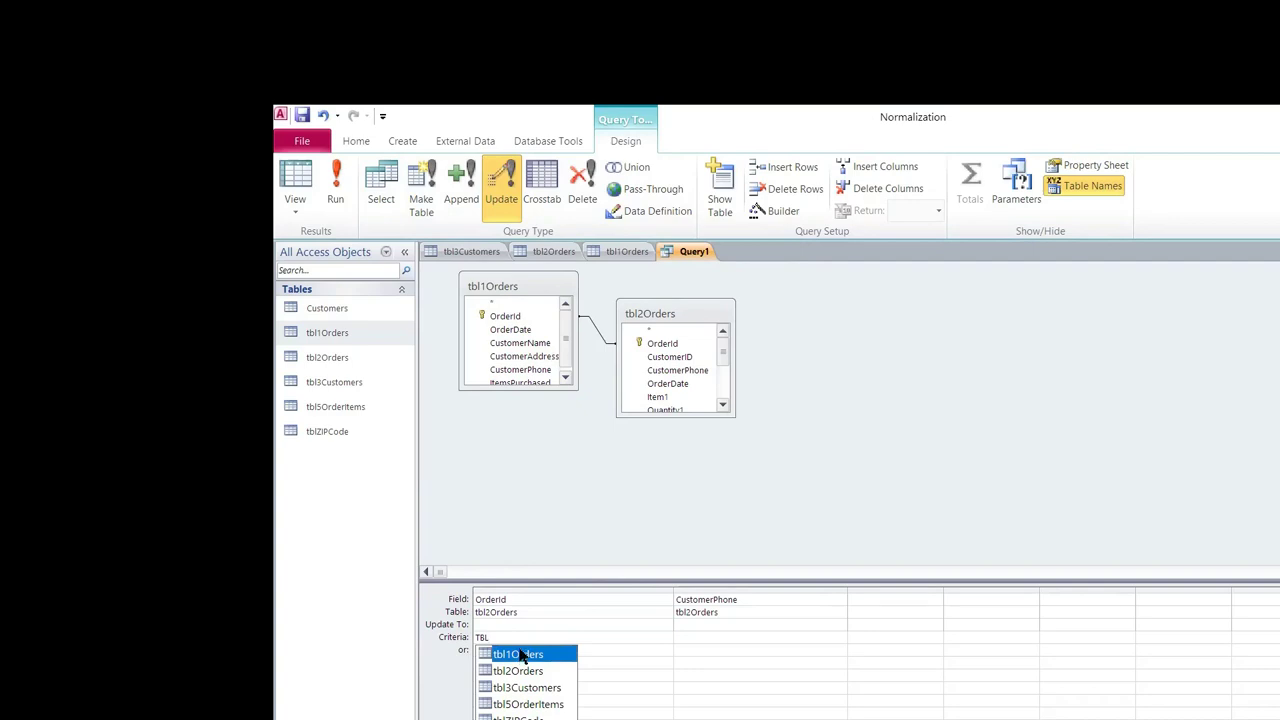
pyautogui.doubleClick(521, 654)
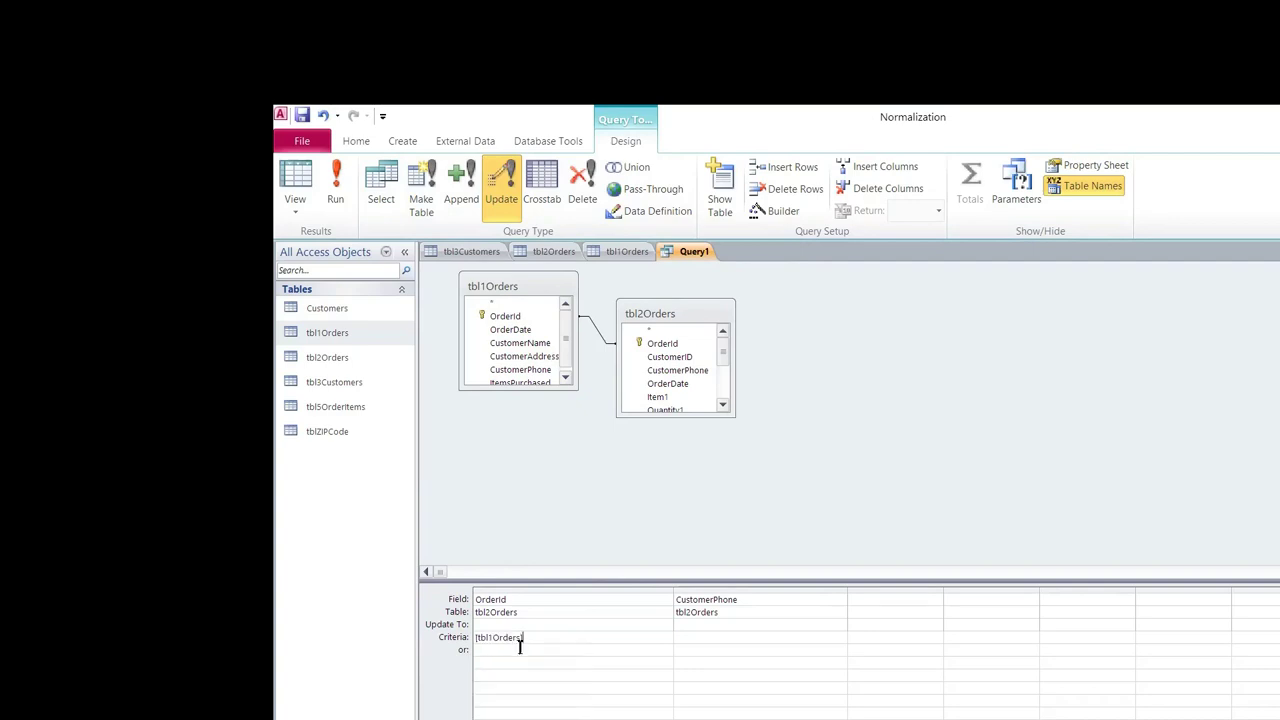
pyautogui.write('!')
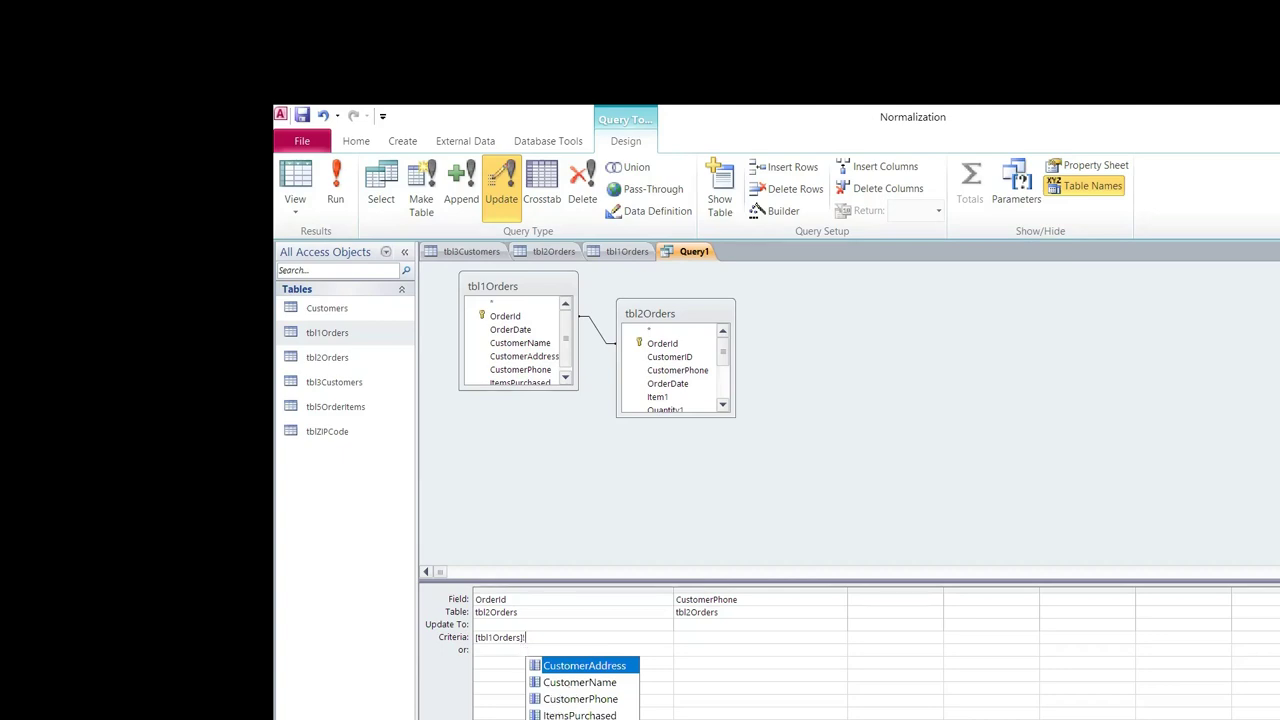
pyautogui.press('Tab')
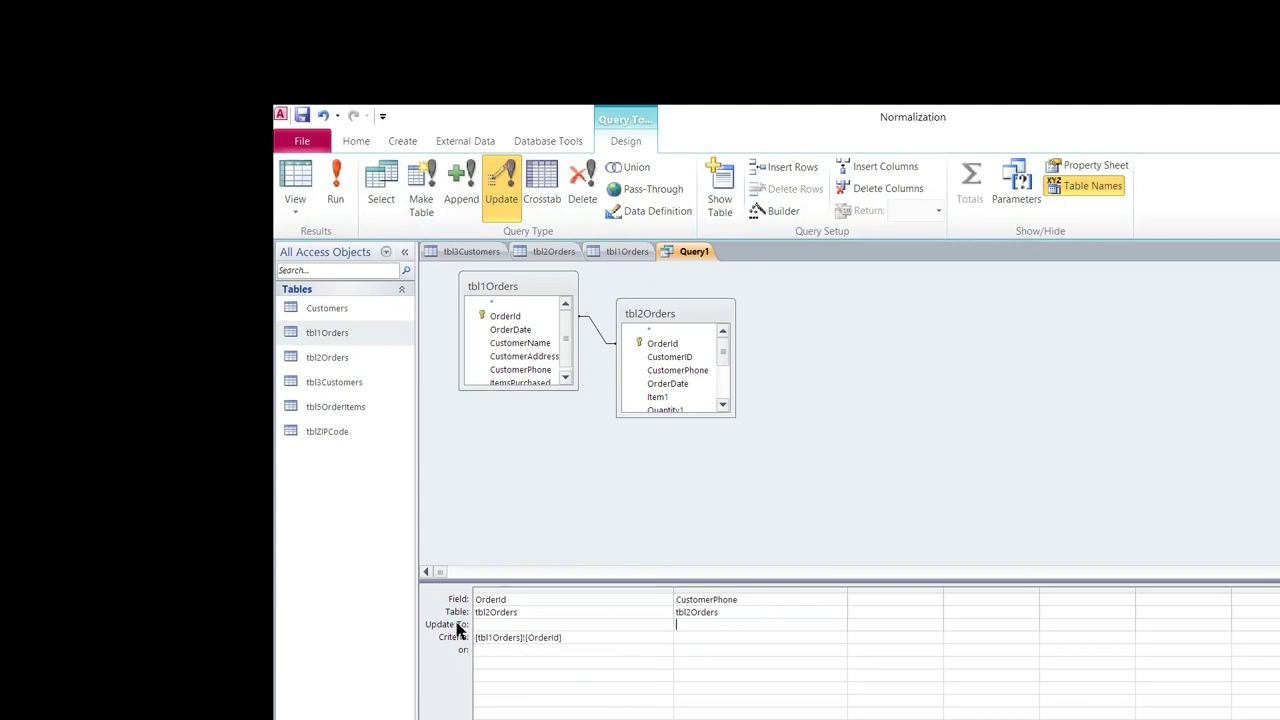
# Set the CustomerPhone field of tbl2Orders to update to [tbl1Orders]![CustomerPhone]
pyautogui.click(750, 625)
pyautogui.write('tbl')
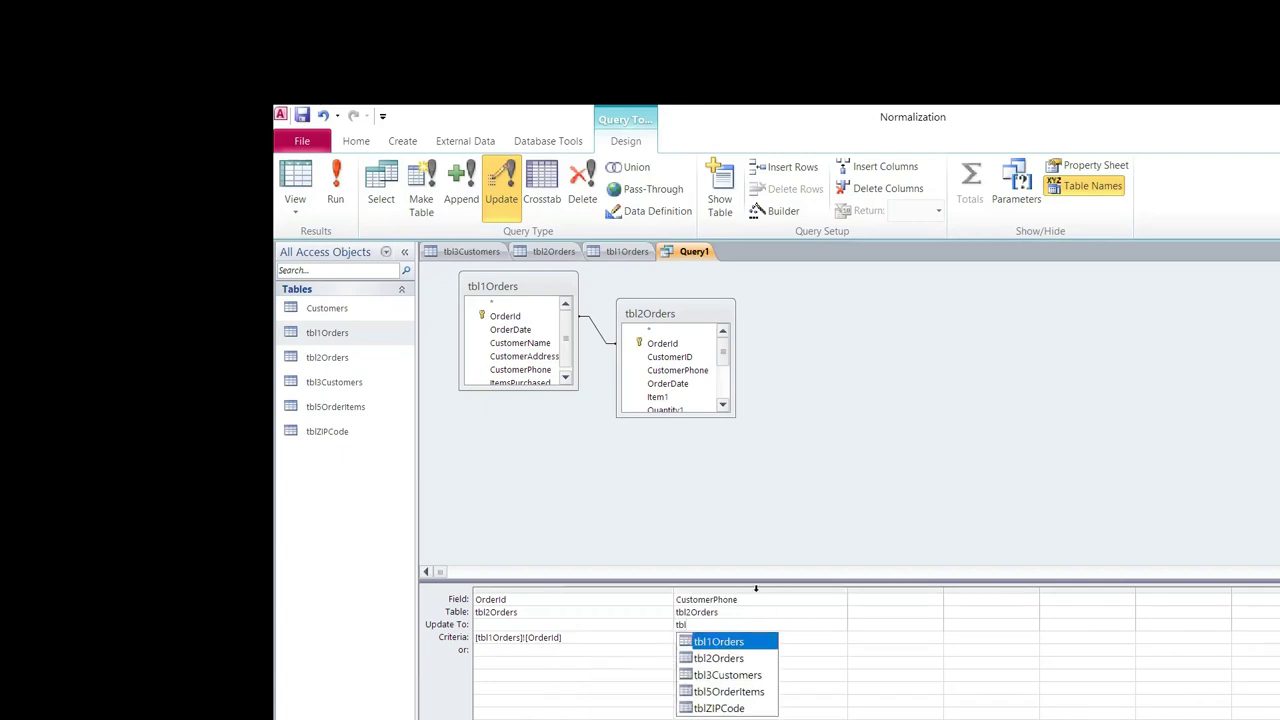
pyautogui.click(712, 641)
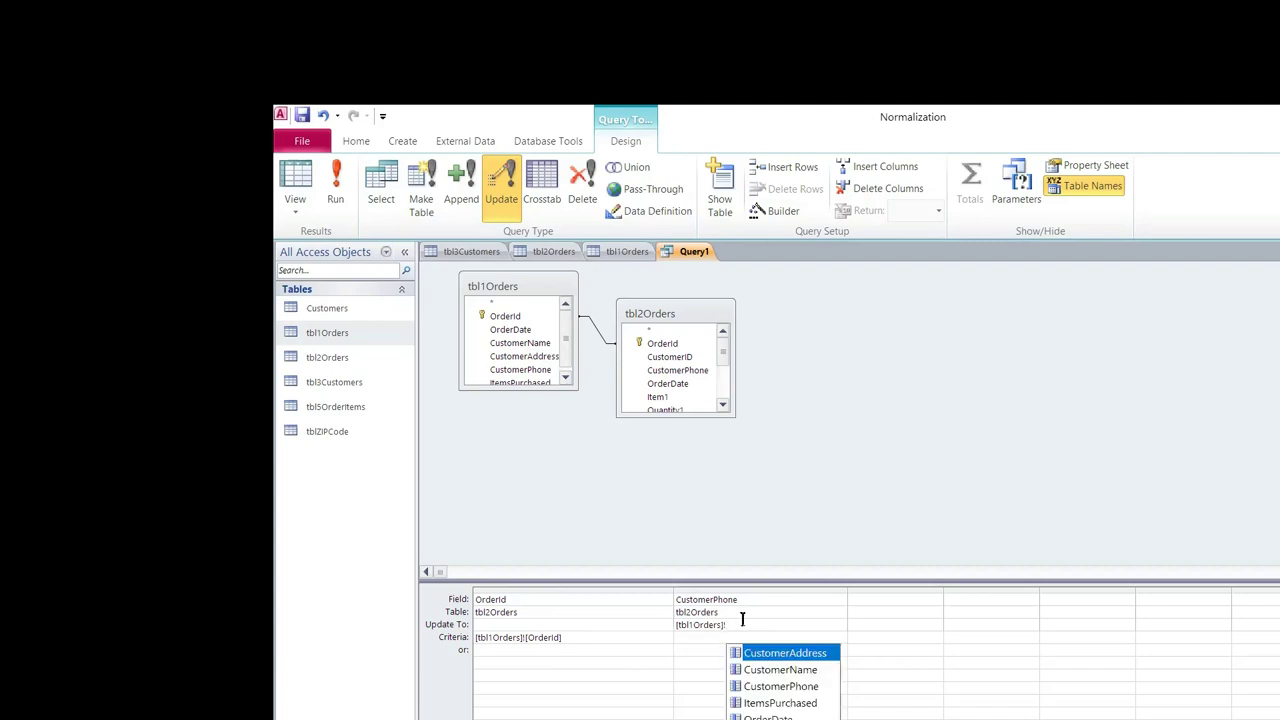
pyautogui.doubleClick(781, 686)
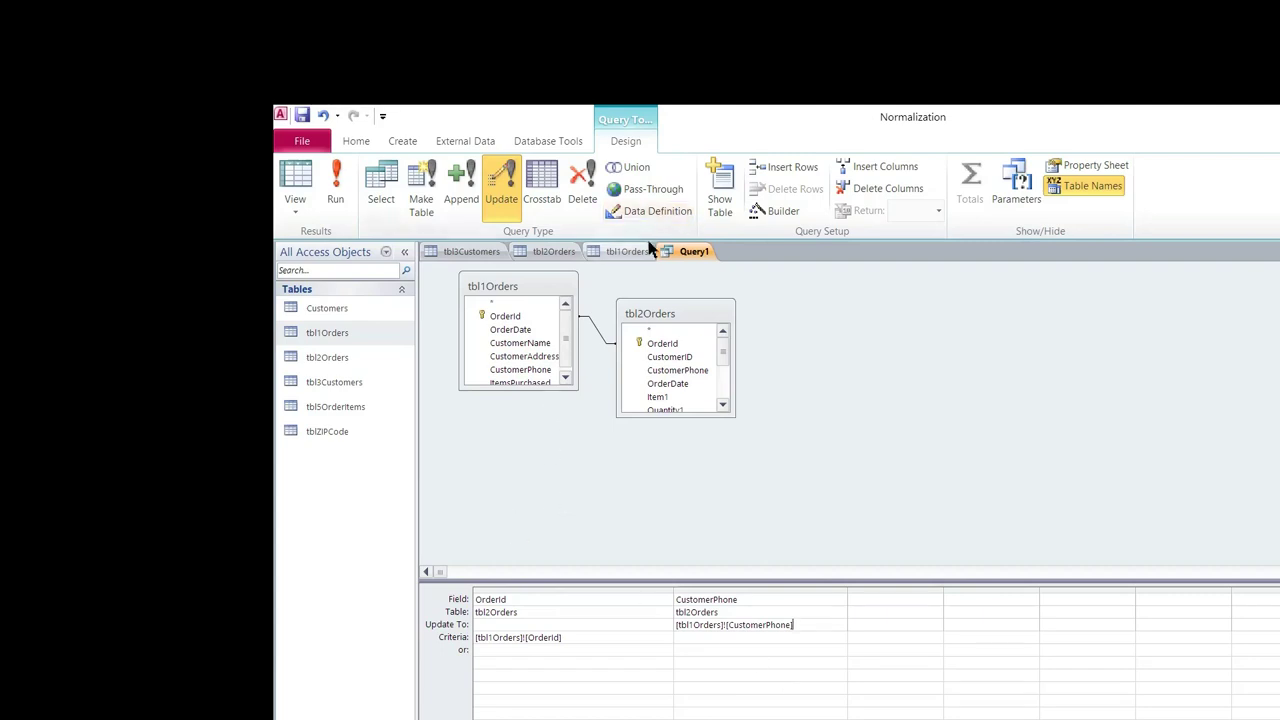
# Run the update query, accept the row update, and check the CustomerPhone column in tbl2Orders
pyautogui.rightClick(694, 253)
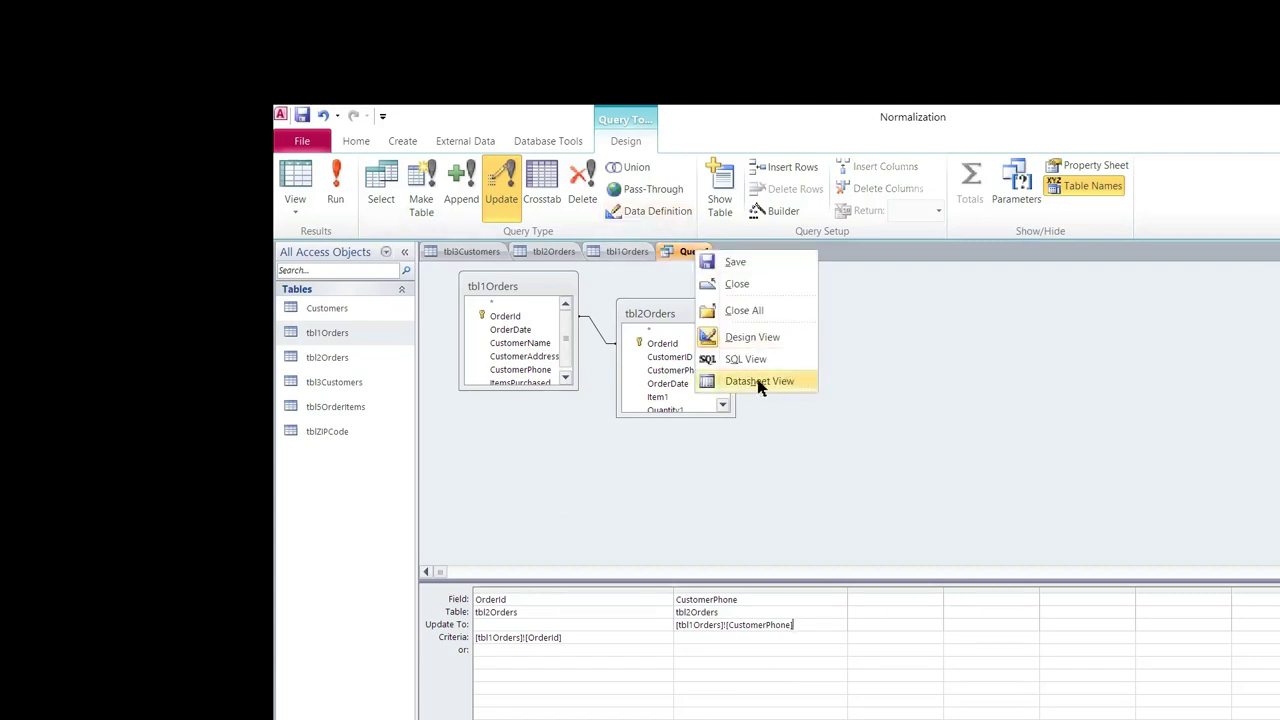
pyautogui.click(936, 410)
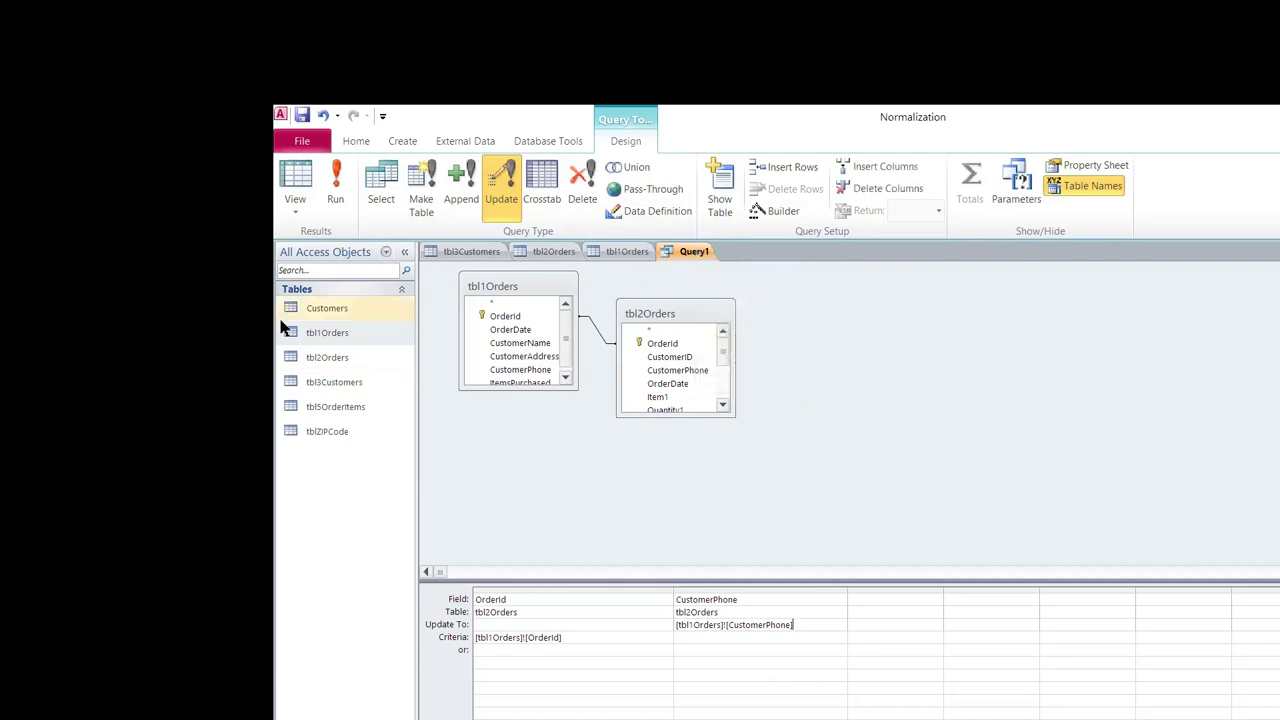
pyautogui.click(336, 191)
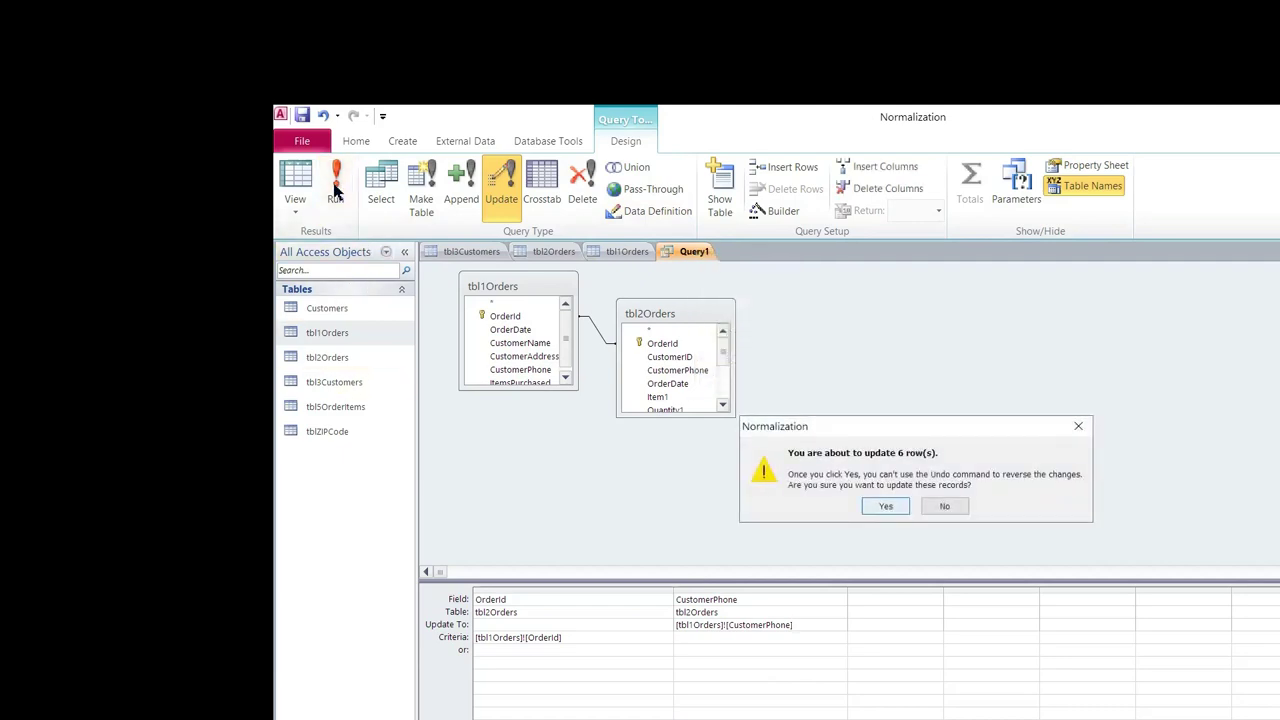
pyautogui.click(886, 506)
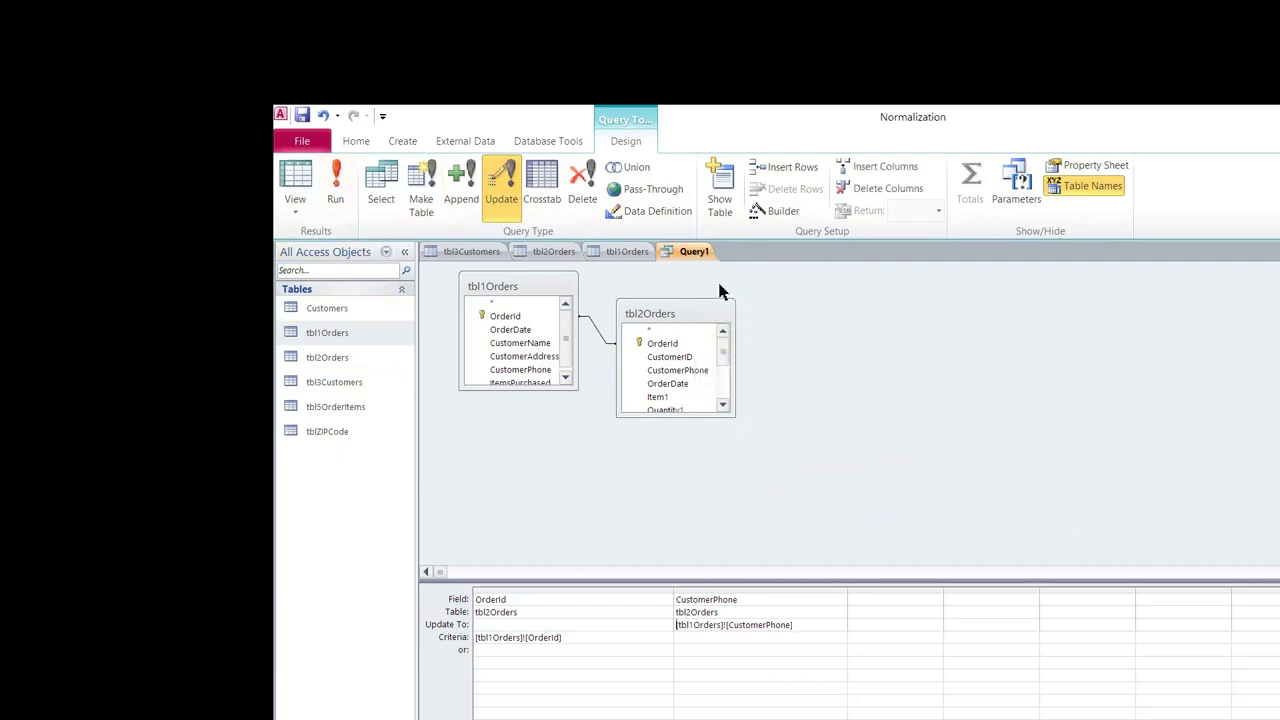
pyautogui.click(539, 254)
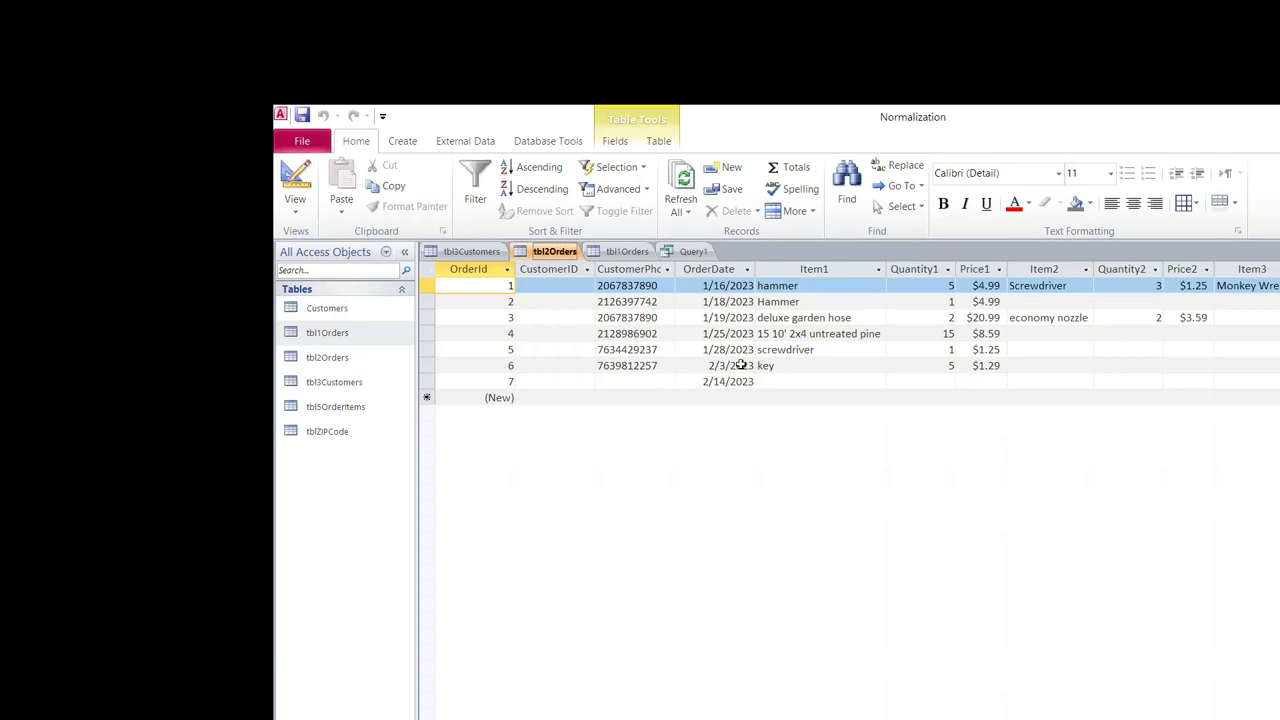
# Return to the update query and close it without saving its design
pyautogui.click(690, 251)
pyautogui.rightClick(684, 254)
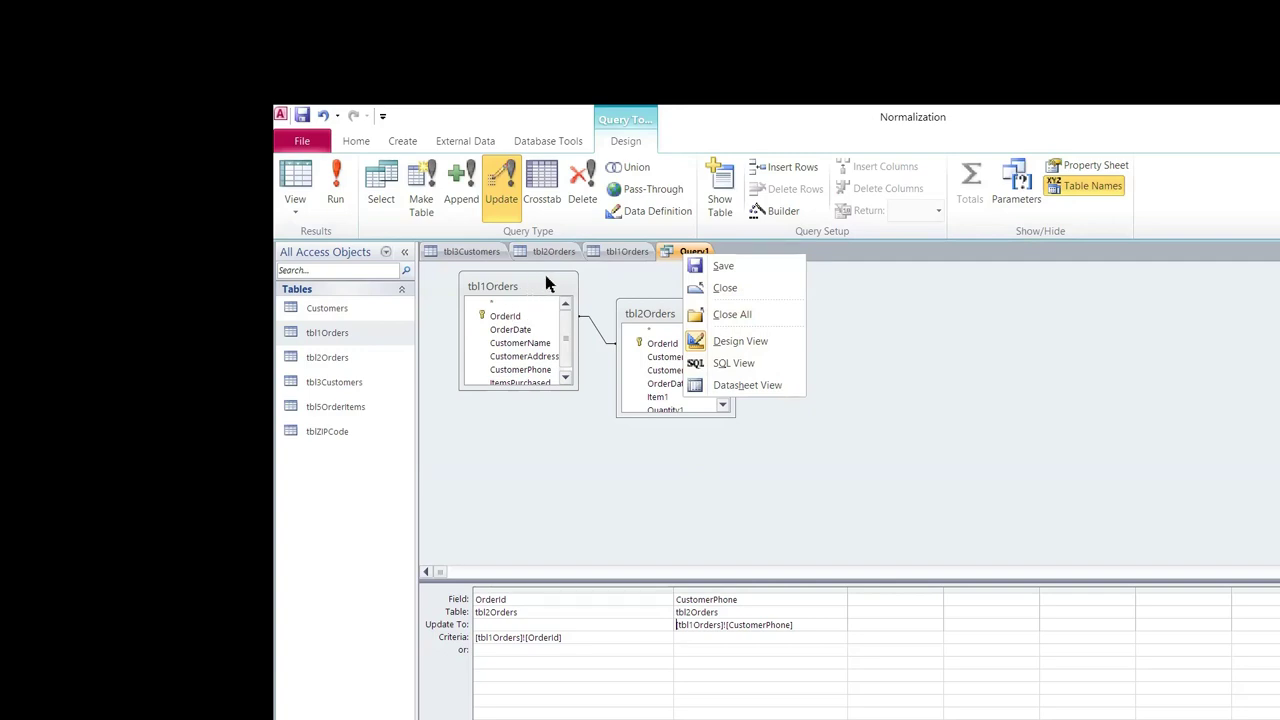
pyautogui.click(867, 350)
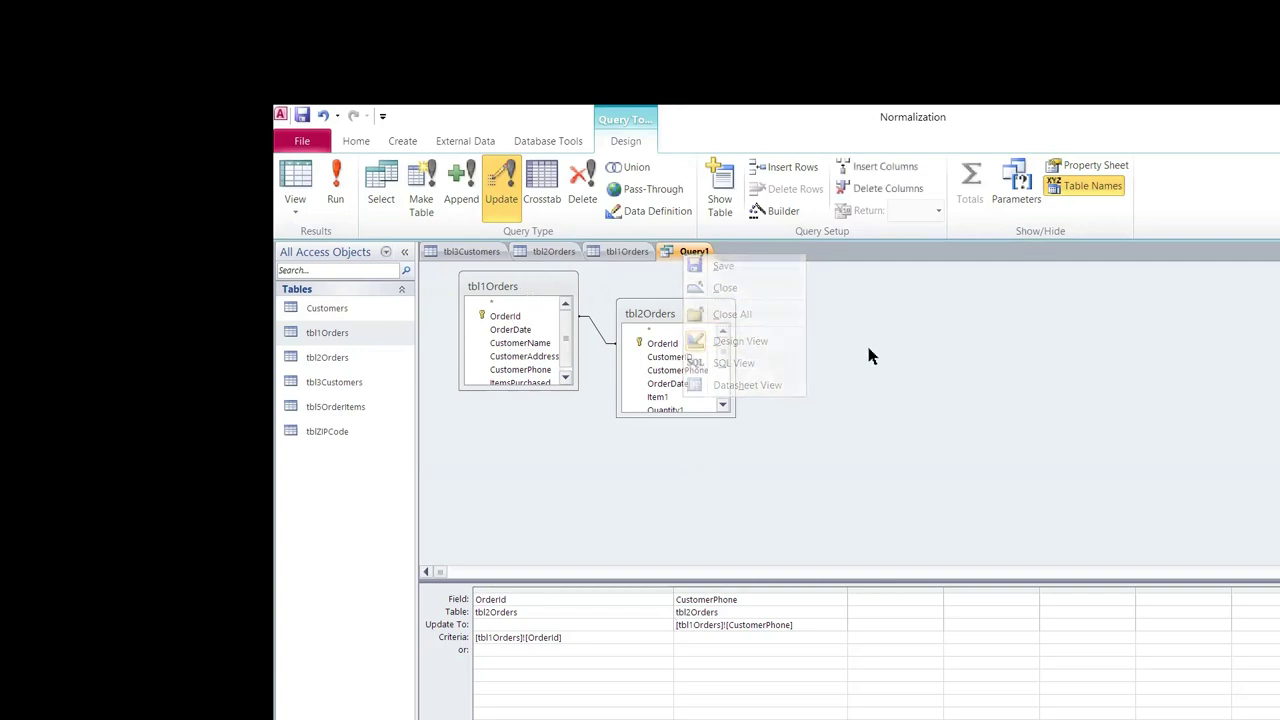
pyautogui.rightClick(689, 256)
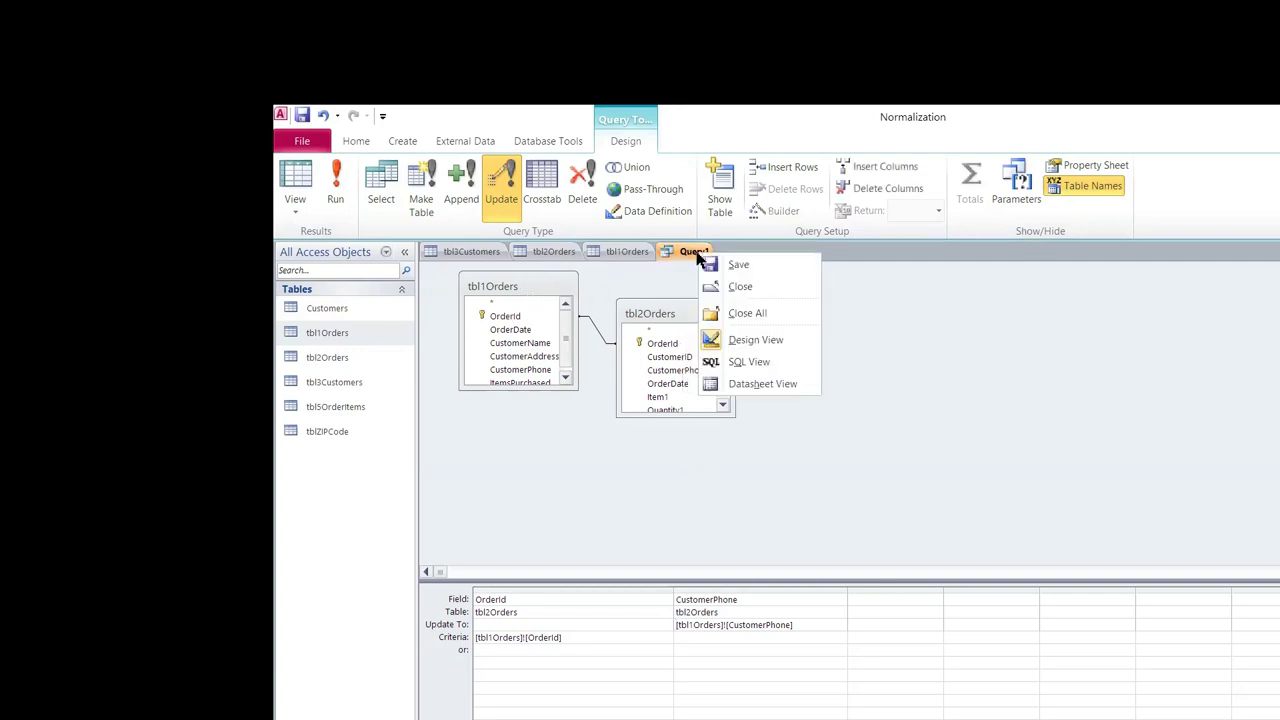
pyautogui.click(745, 287)
pyautogui.click(864, 502)
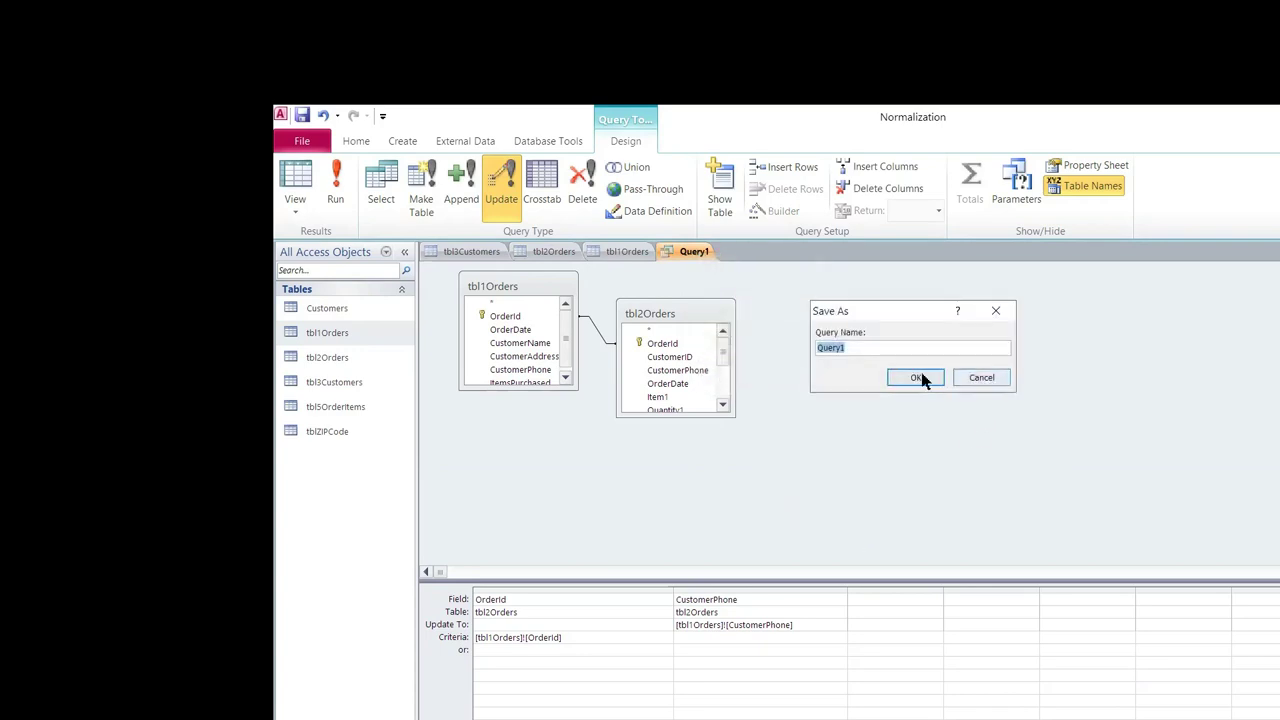
pyautogui.click(980, 378)
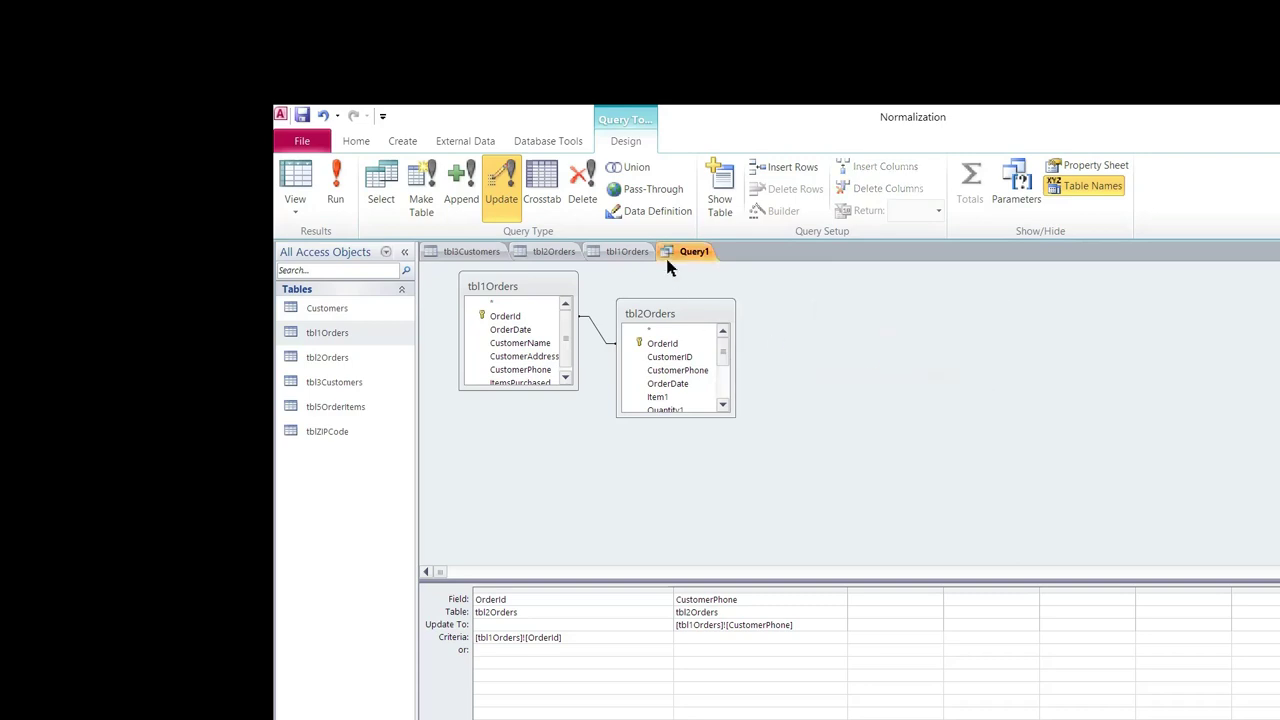
pyautogui.rightClick(690, 256)
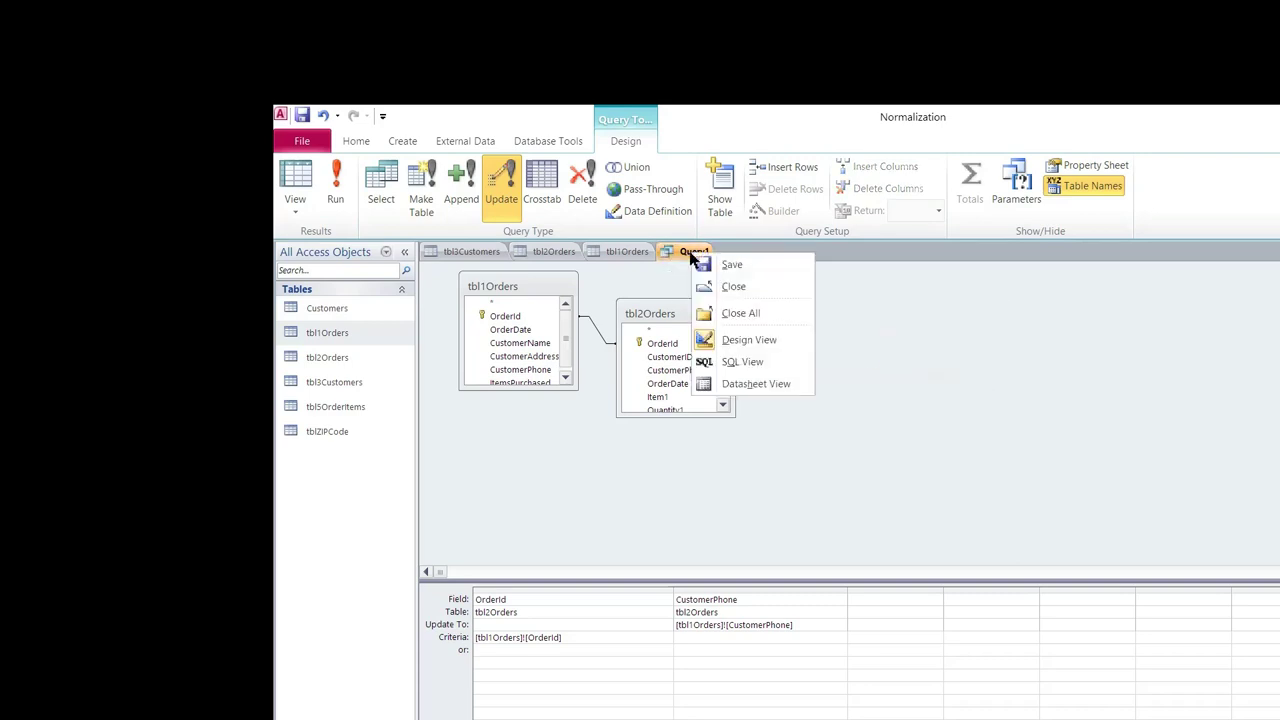
pyautogui.click(735, 287)
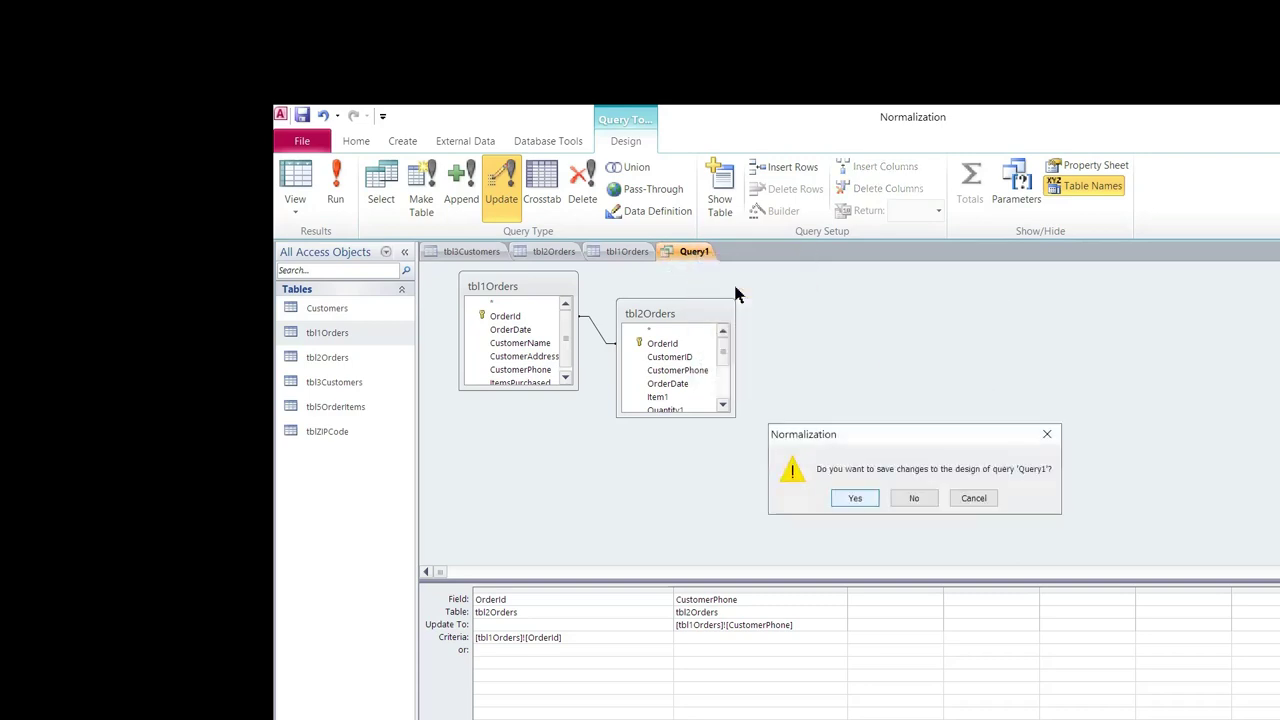
pyautogui.click(910, 497)
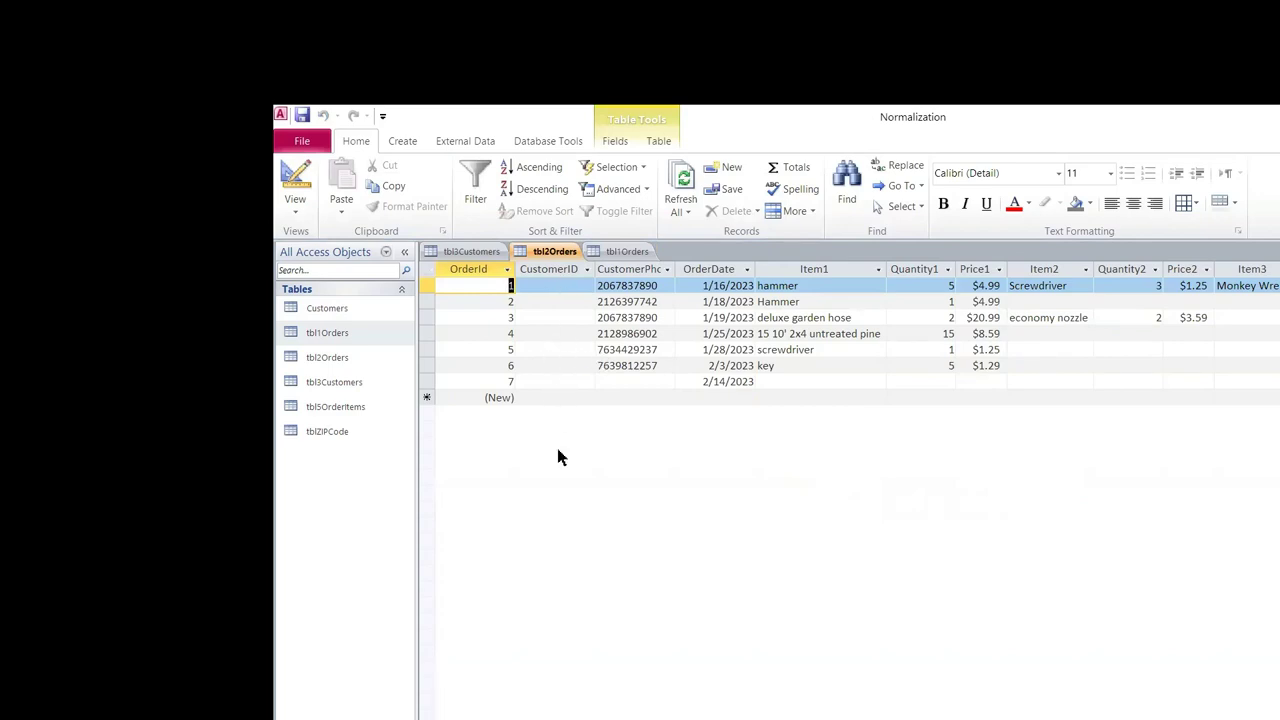
# Create a new query in design view containing the Customers and tbl2Orders tables
pyautogui.click(400, 141)
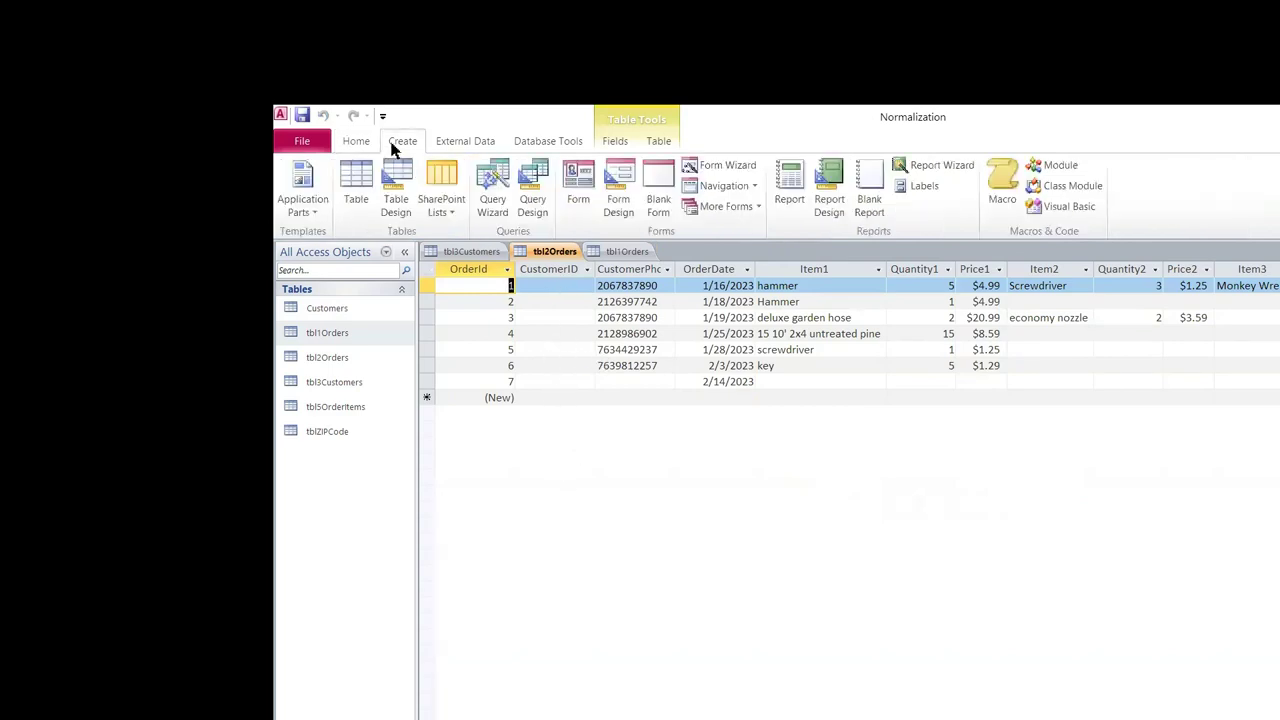
pyautogui.click(522, 203)
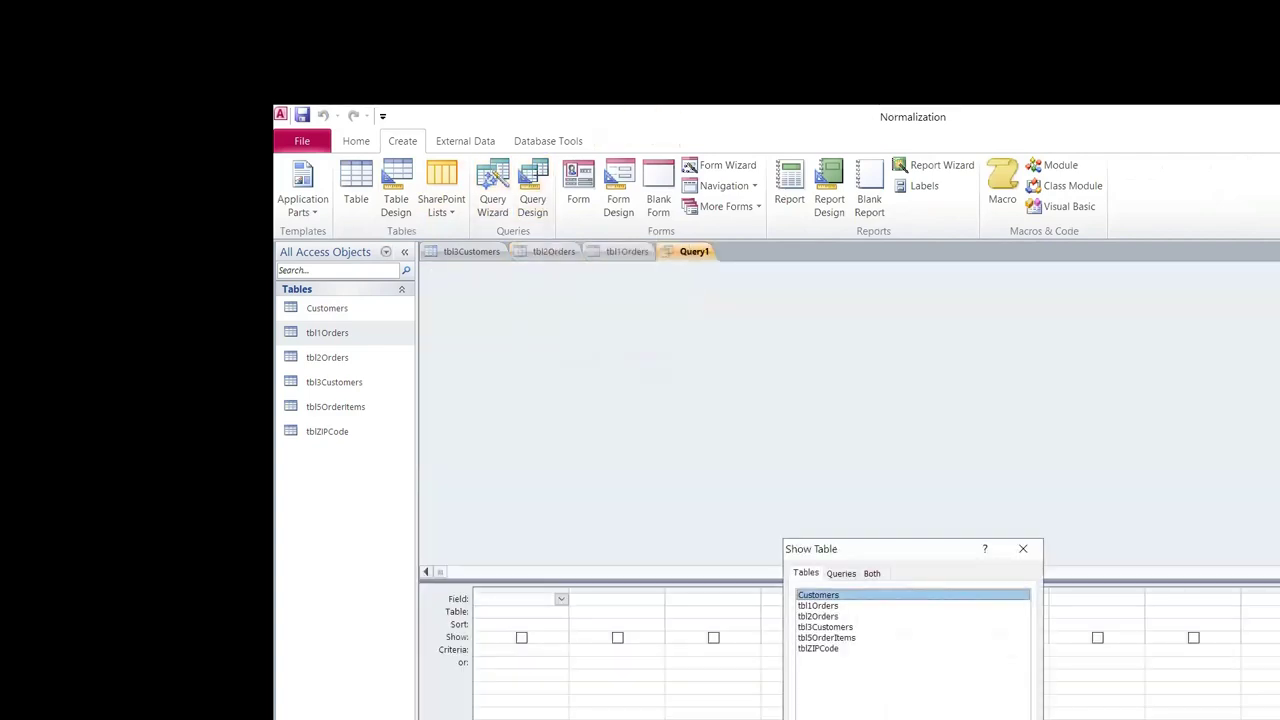
pyautogui.doubleClick(836, 595)
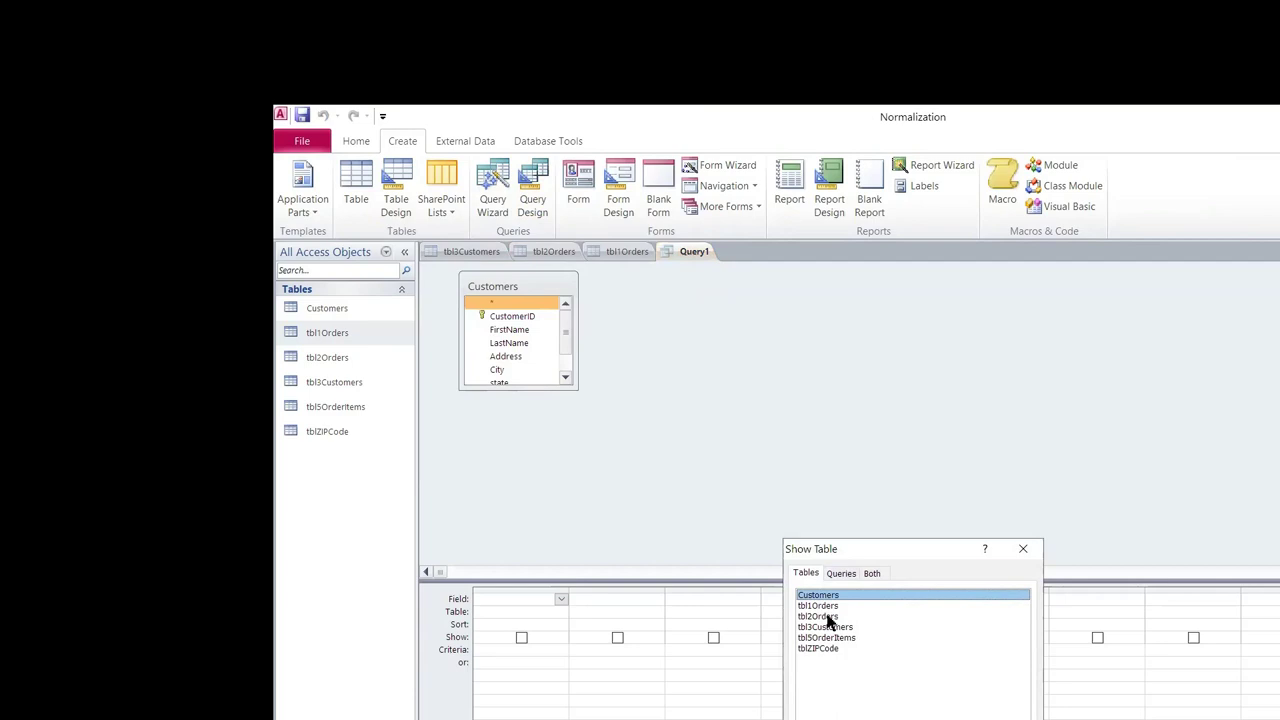
pyautogui.click(828, 618)
pyautogui.doubleClick(828, 618)
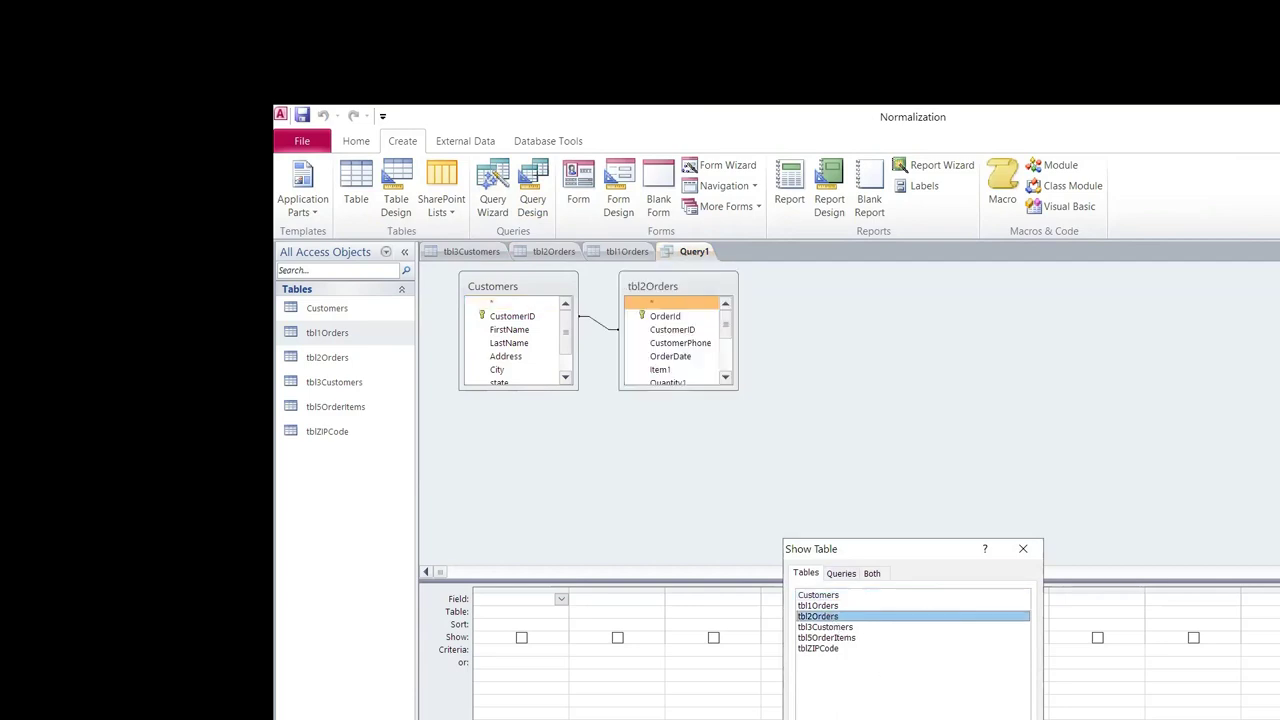
pyautogui.press('Escape')
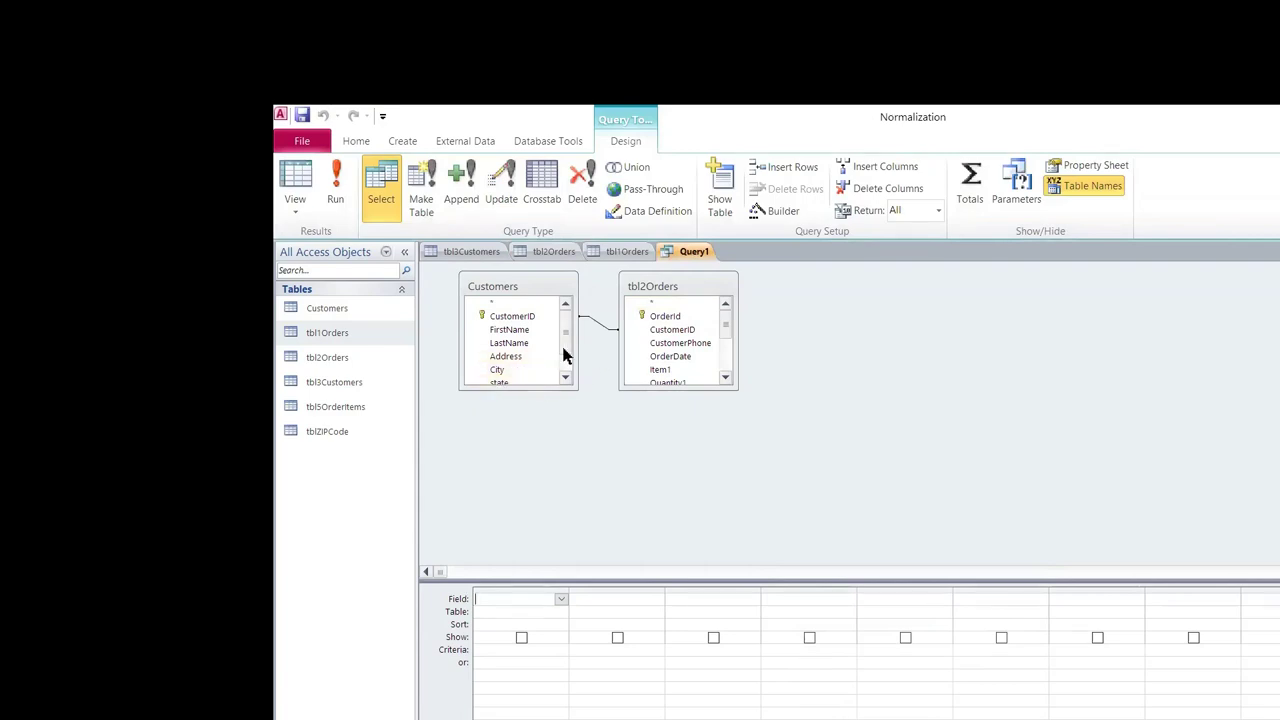
# Delete the automatic CustomerID join and join Customers to tbl2Orders on CustomerPhone instead
pyautogui.scroll(-1, 561, 360)
pyautogui.click(525, 378)
pyautogui.moveTo(525, 381); pyautogui.dragTo(551, 397)
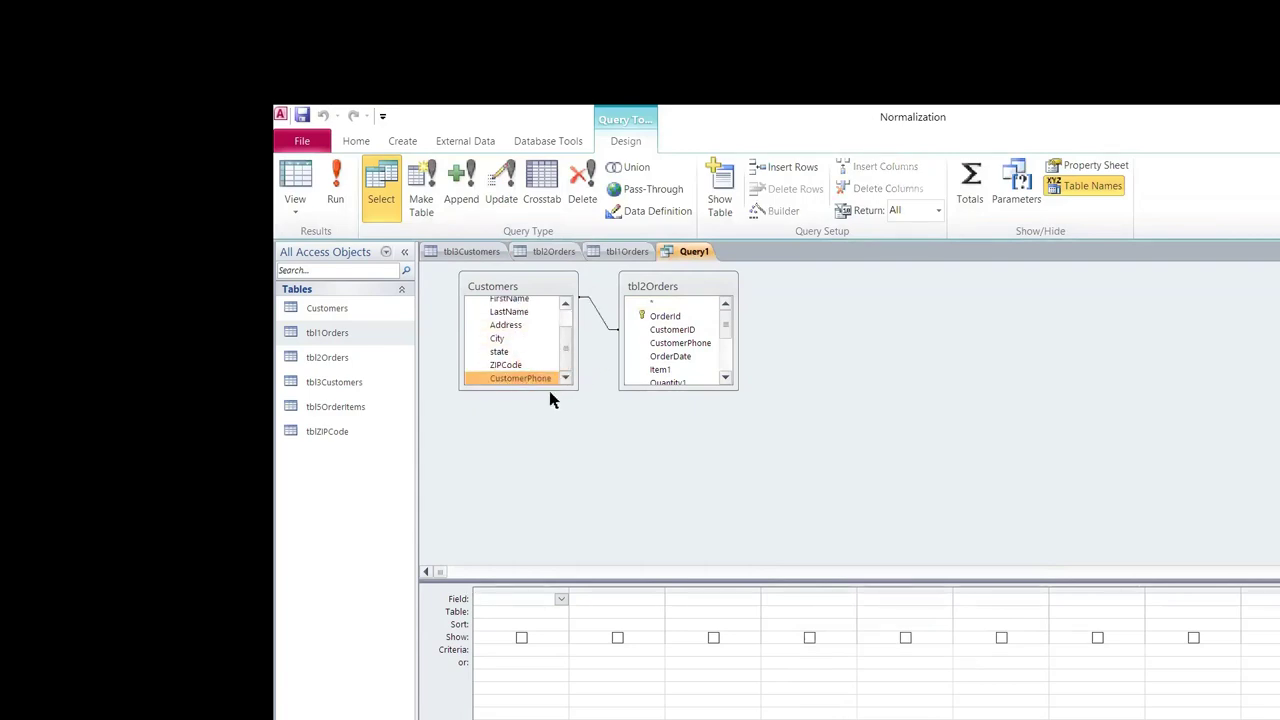
pyautogui.rightClick(597, 315)
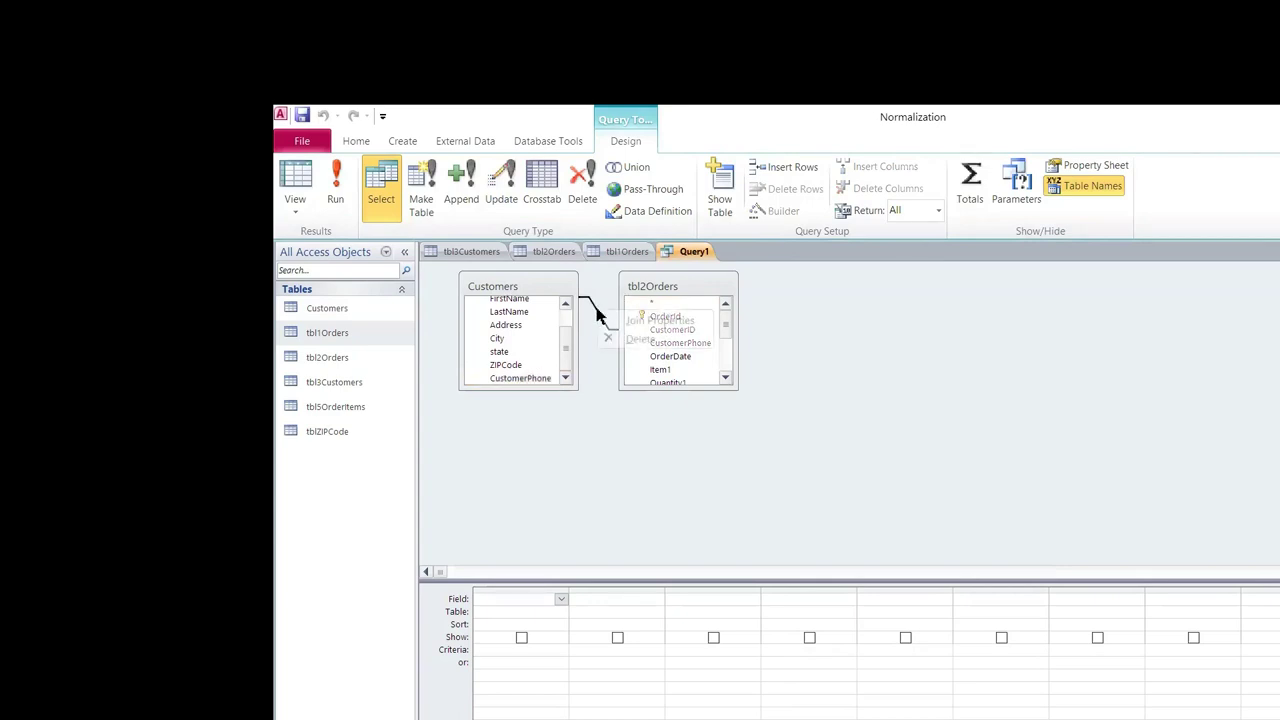
pyautogui.click(645, 340)
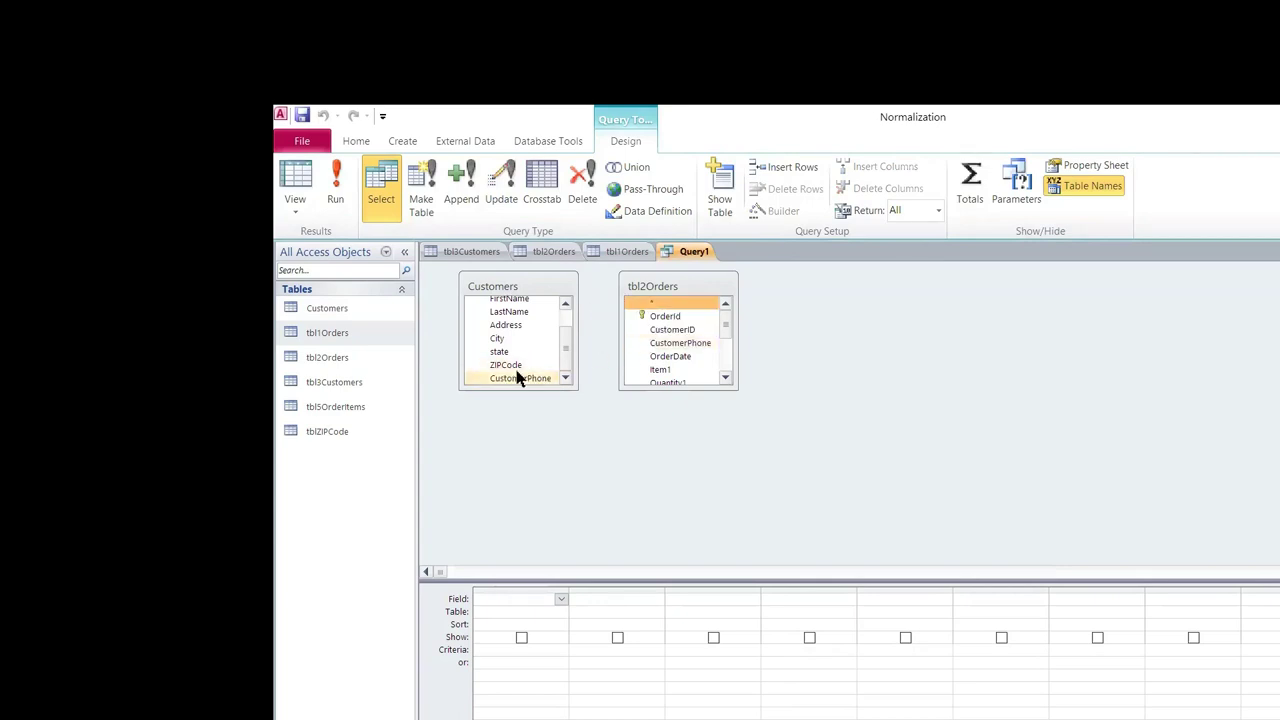
pyautogui.moveTo(520, 378); pyautogui.dragTo(680, 347)
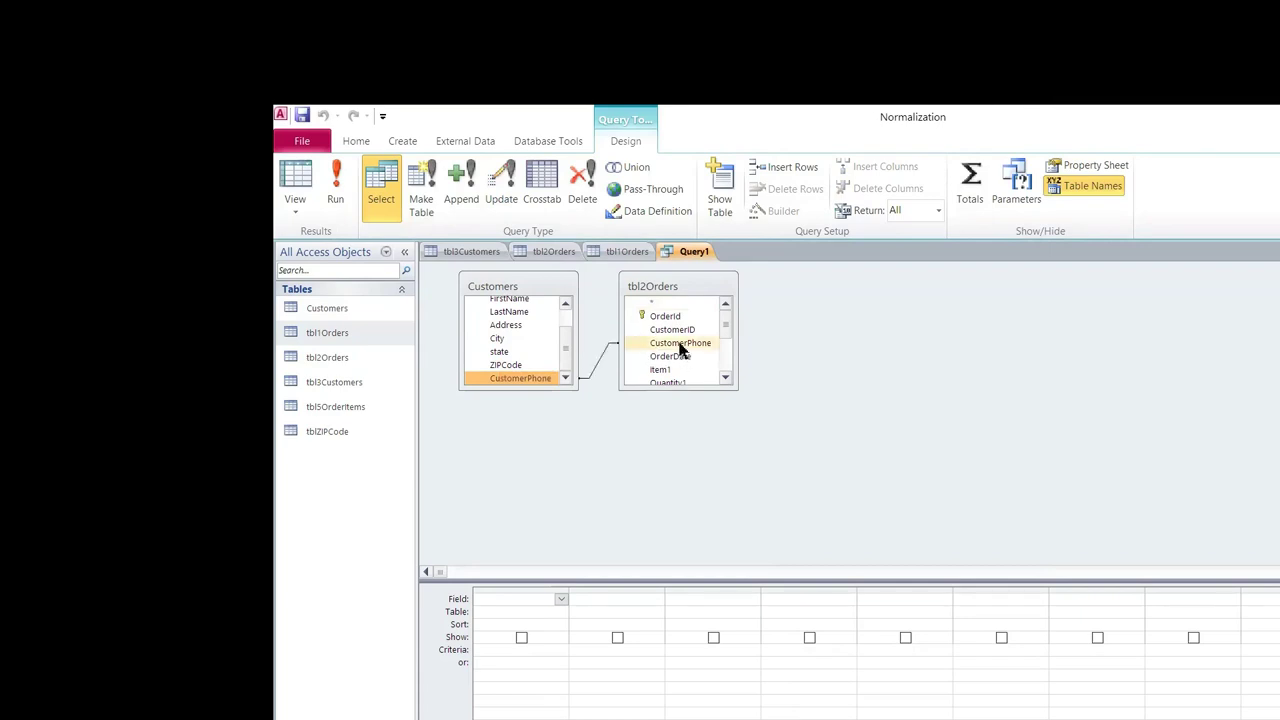
pyautogui.moveTo(727, 330)
pyautogui.mouseDown()
pyautogui.moveTo(727, 352)
pyautogui.moveTo(731, 331)
pyautogui.mouseUp()
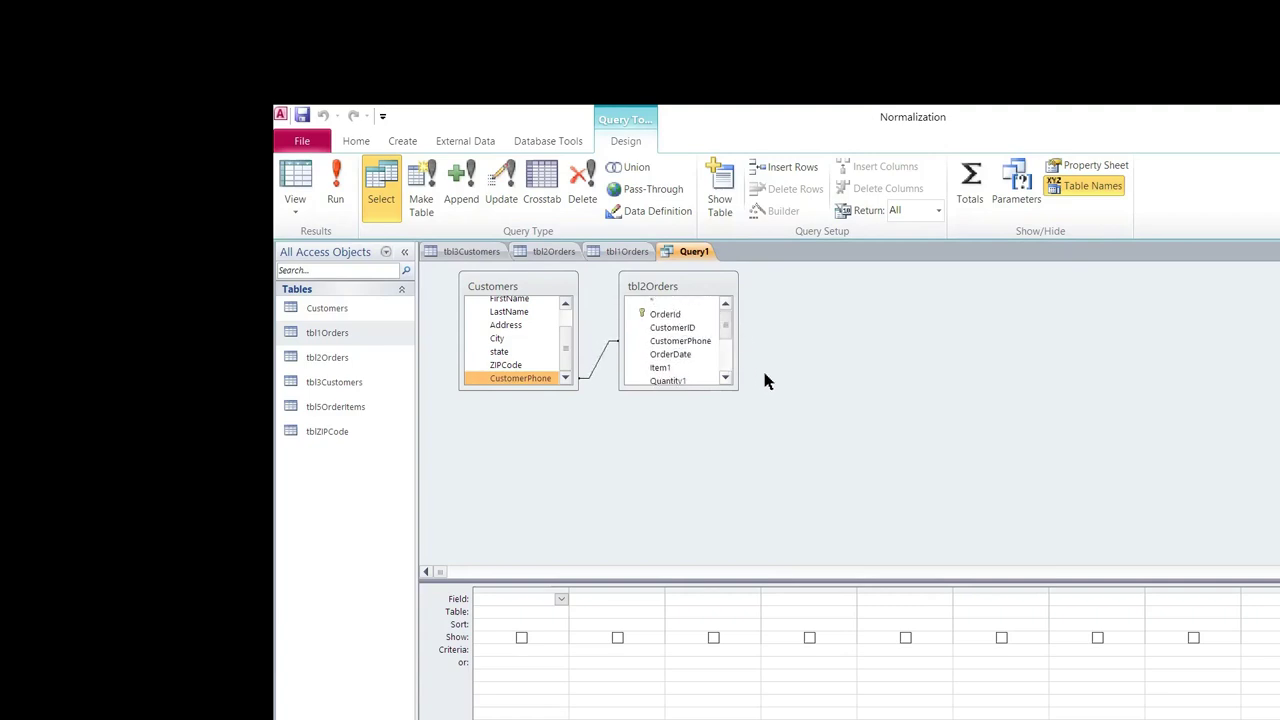
pyautogui.moveTo(565, 358); pyautogui.dragTo(666, 340)
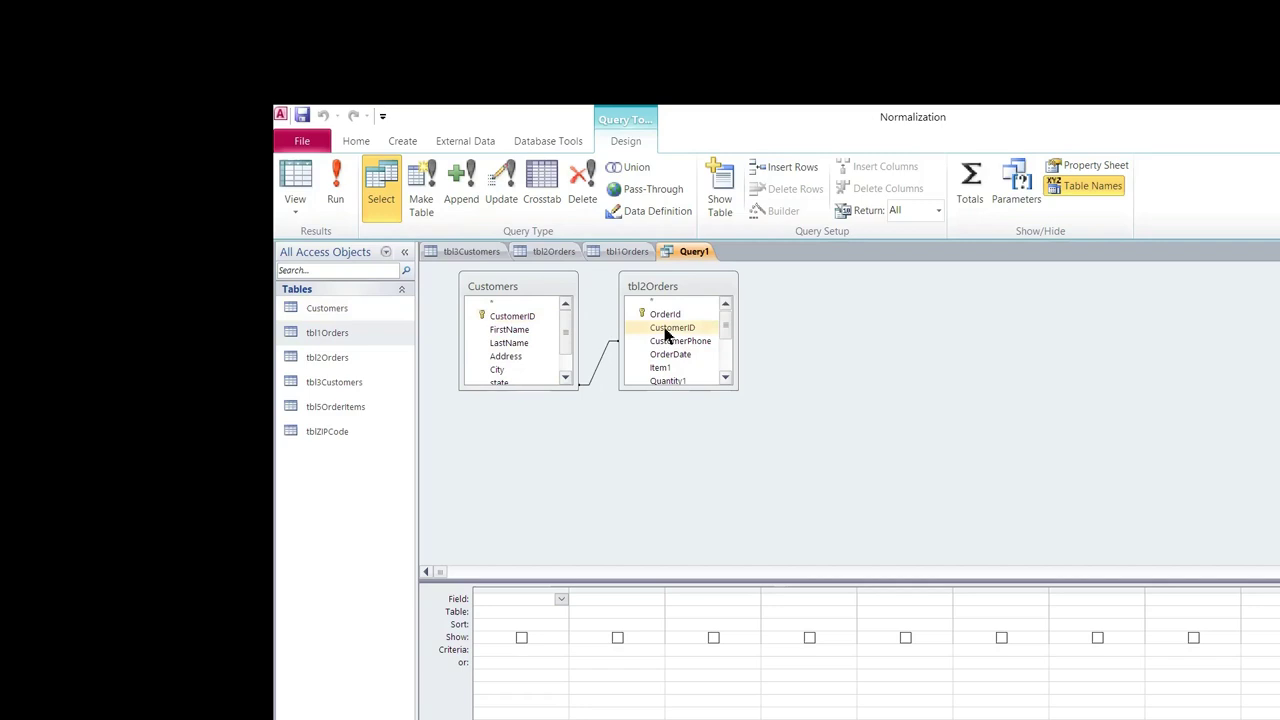
pyautogui.moveTo(666, 336); pyautogui.dragTo(543, 505)
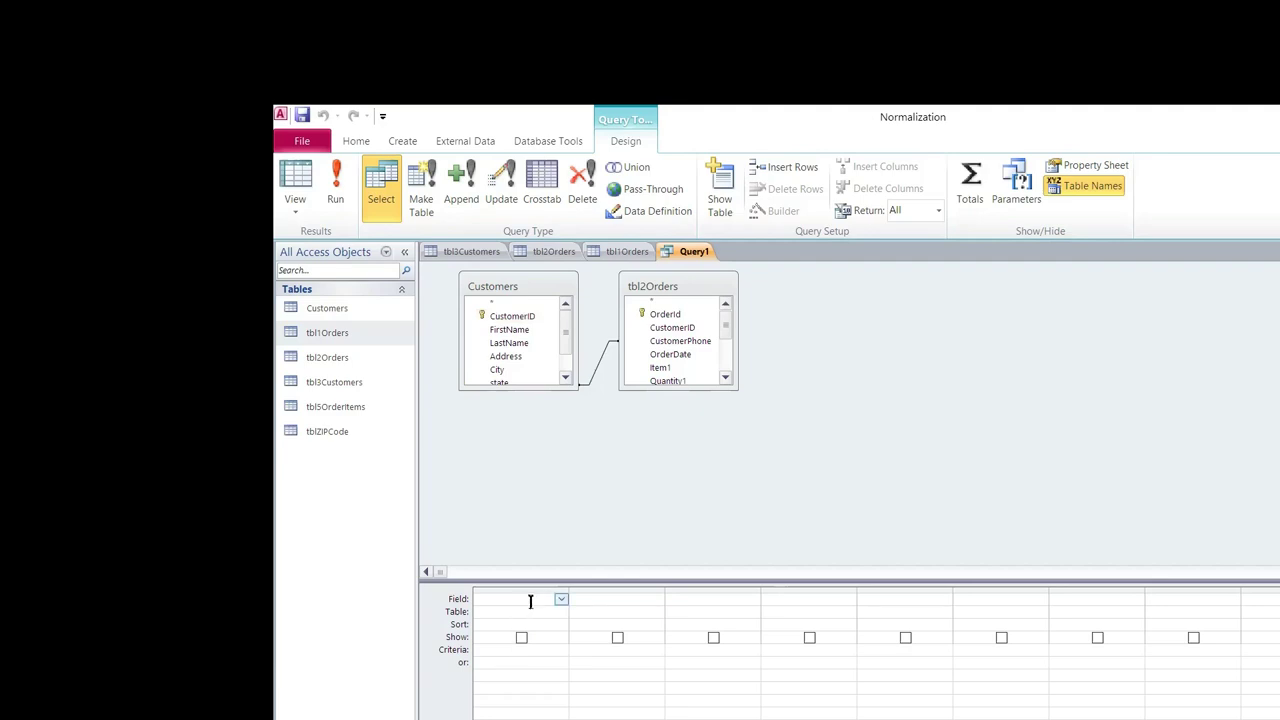
pyautogui.doubleClick(531, 318)
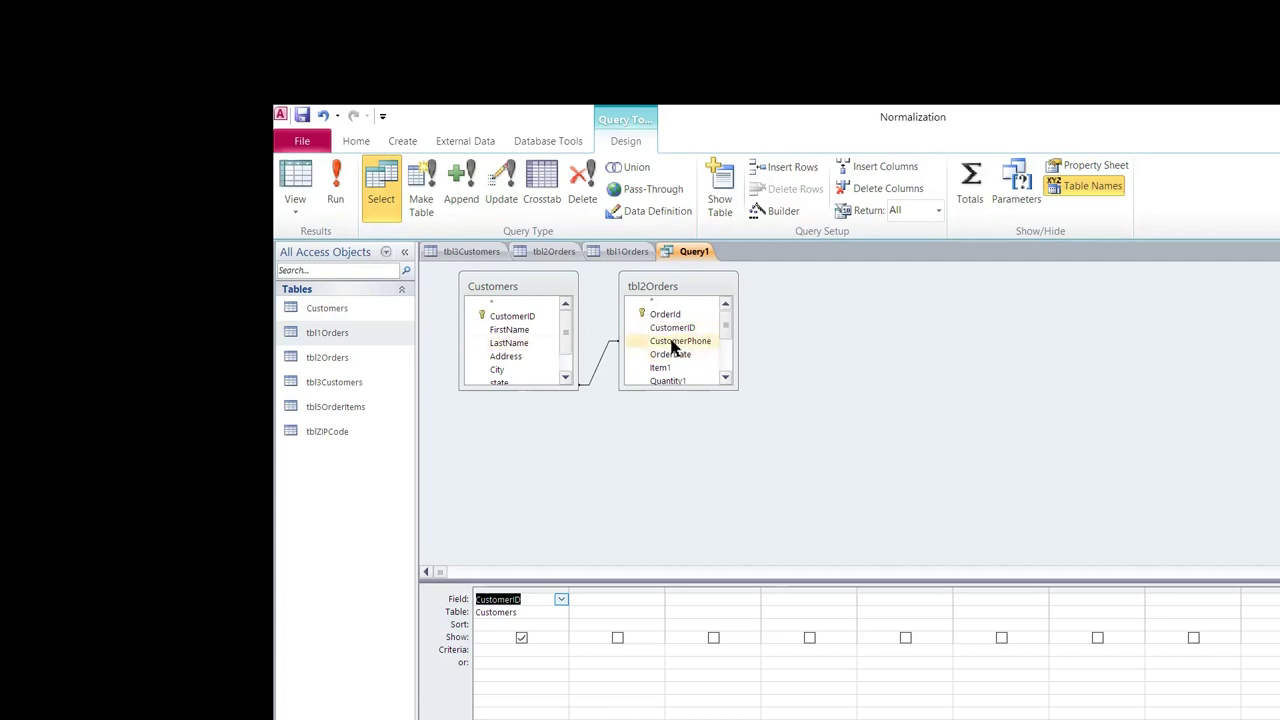
pyautogui.moveTo(672, 343); pyautogui.dragTo(518, 378)
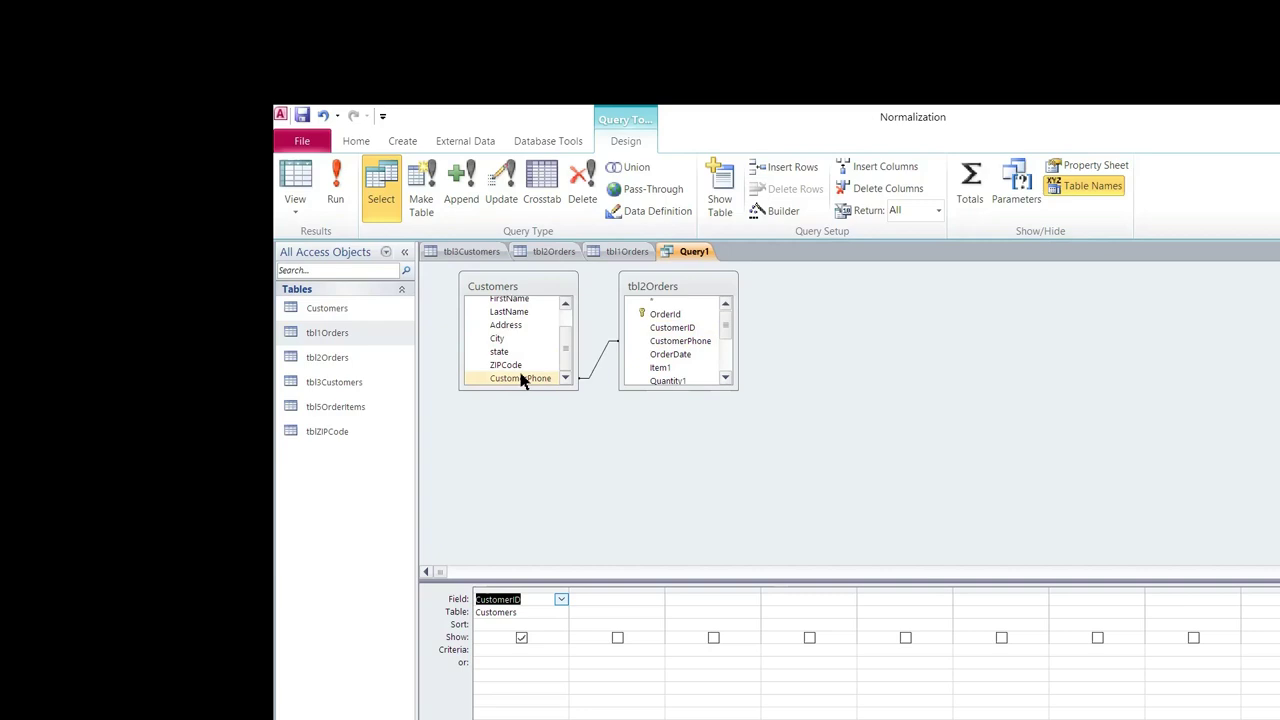
pyautogui.click(539, 588)
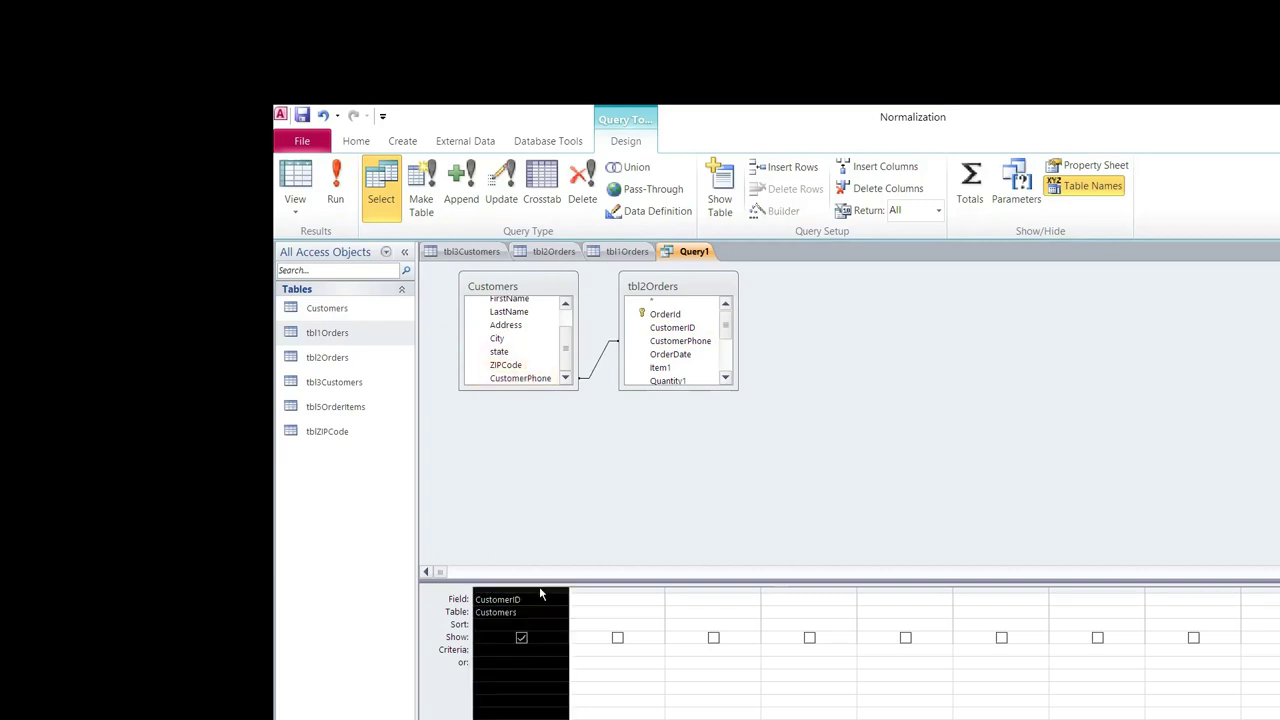
pyautogui.press('Delete')
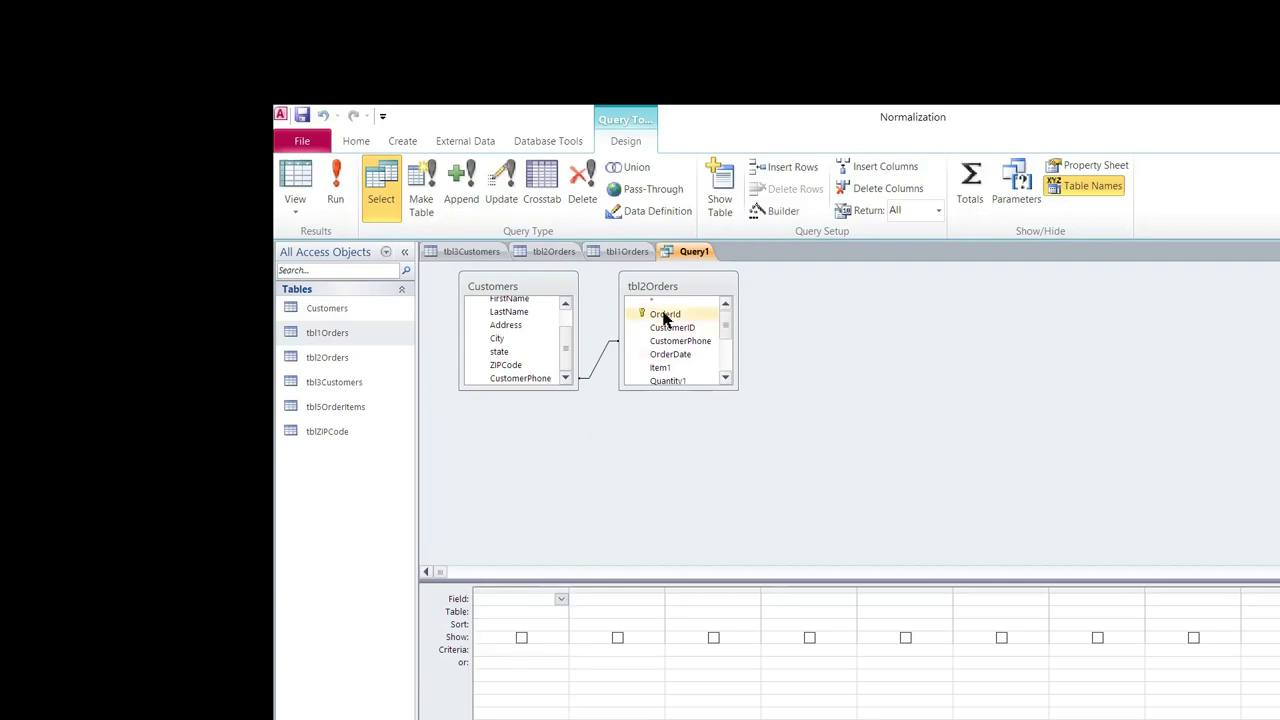
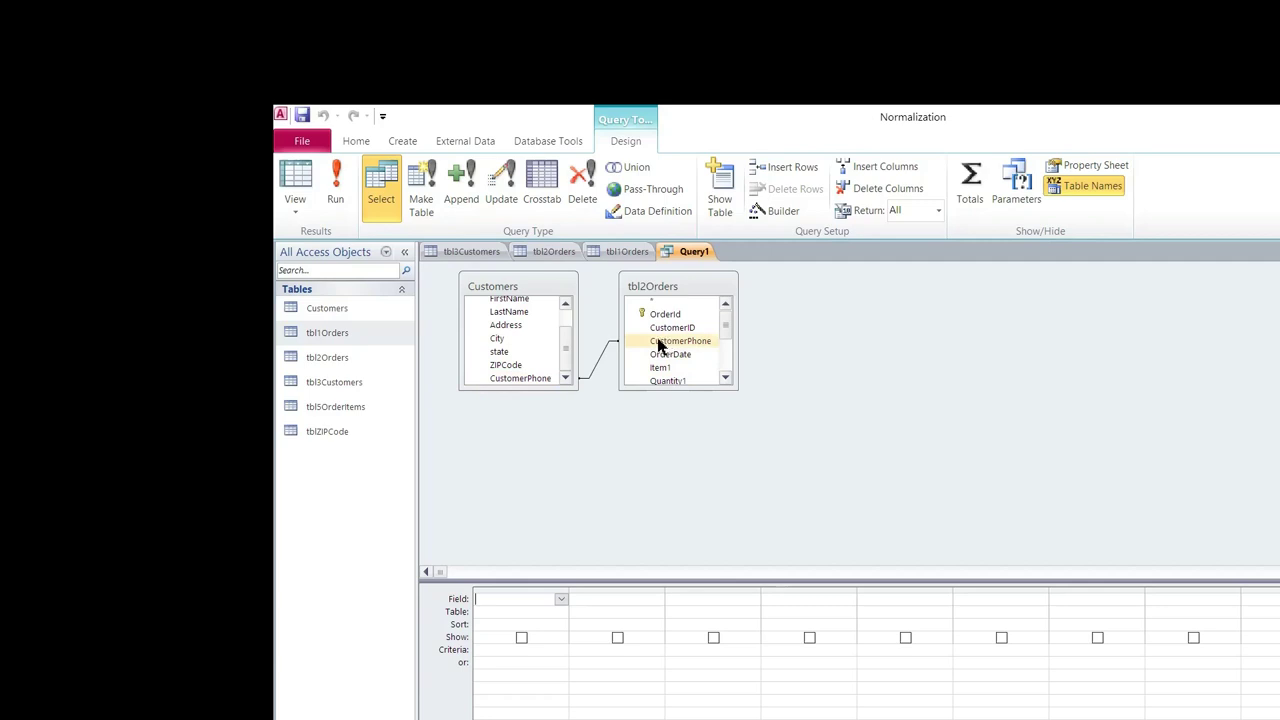
# Add CustomerID and CustomerPhone from tbl2Orders to the query grid and convert the query to an update query
pyautogui.click(524, 322)
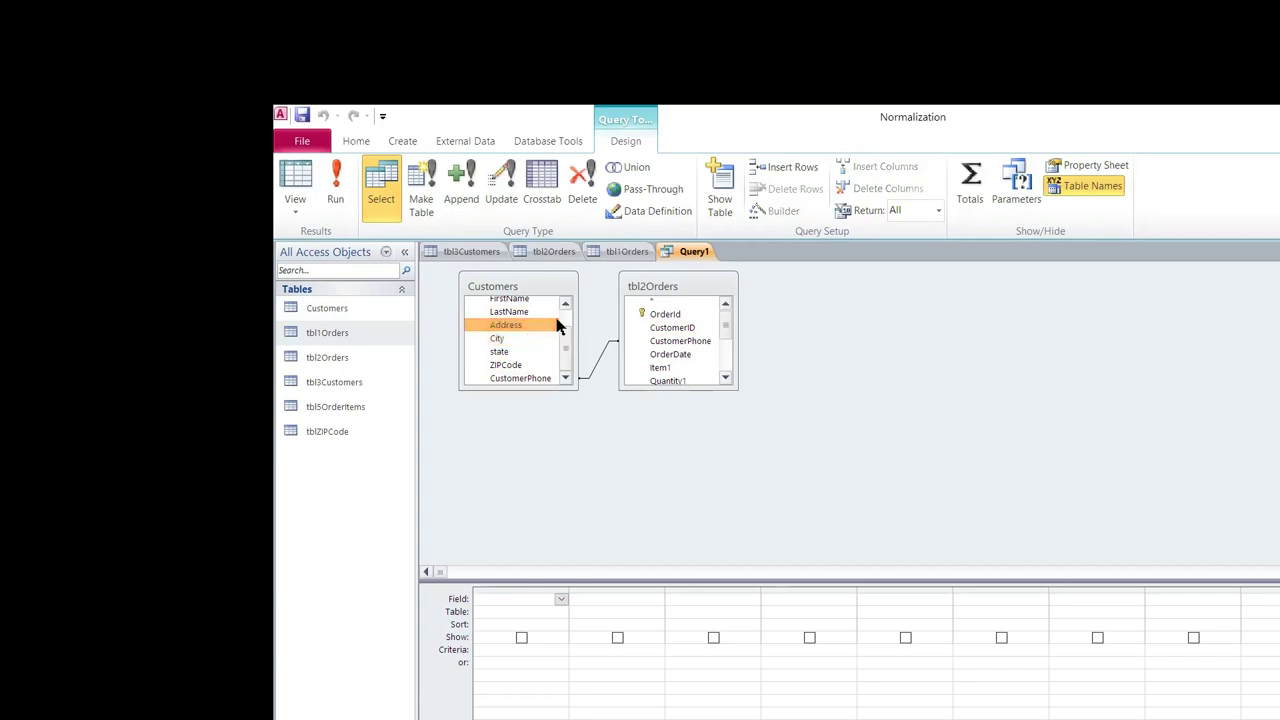
pyautogui.scroll(2, 565, 360)
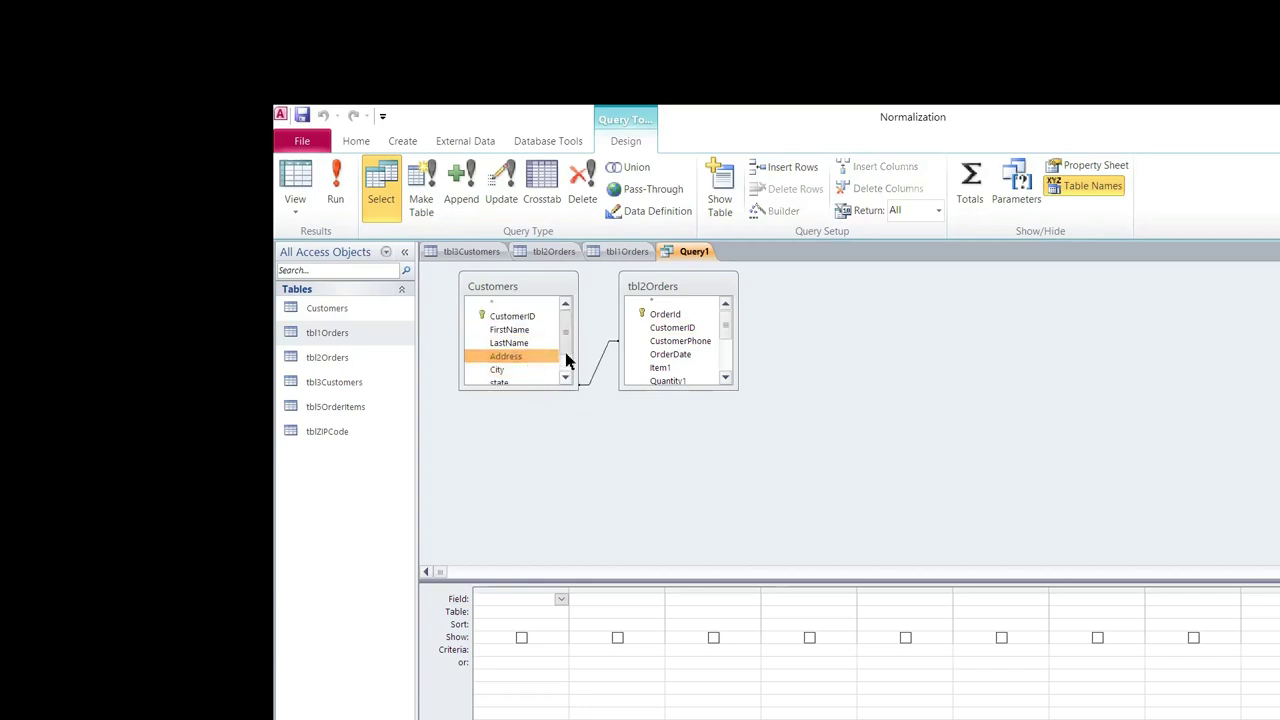
pyautogui.doubleClick(656, 328)
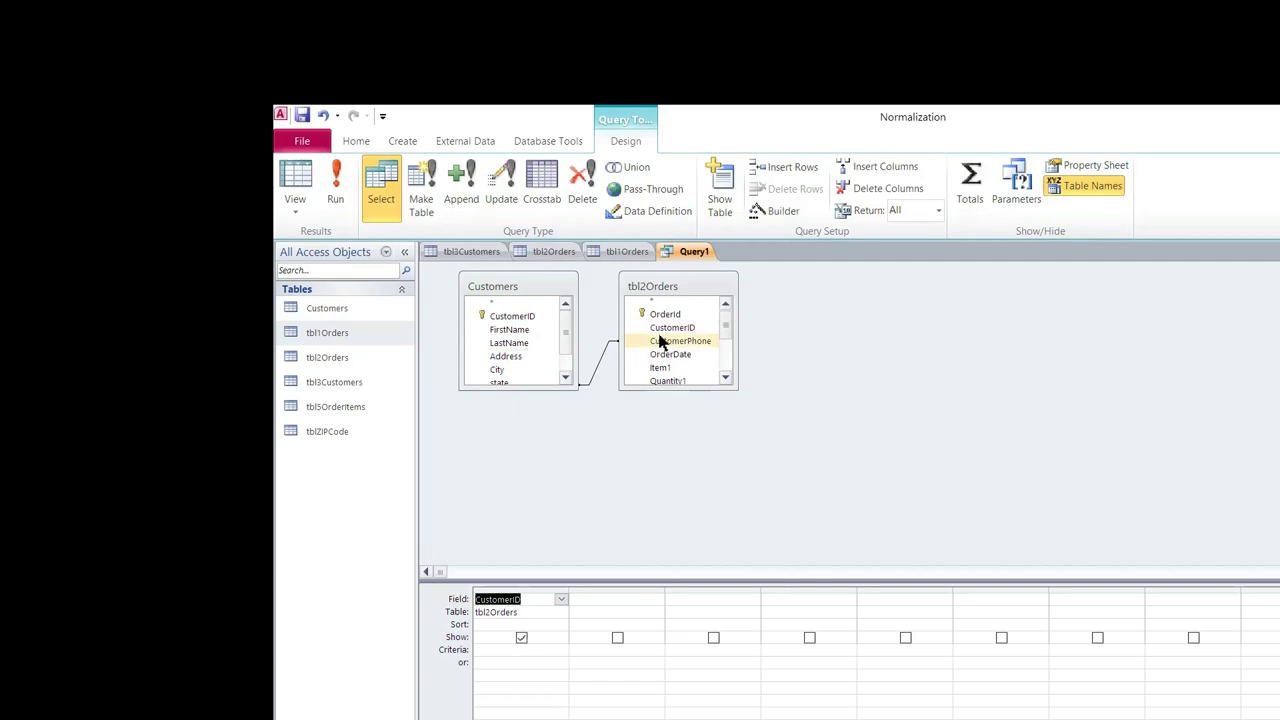
pyautogui.doubleClick(660, 342)
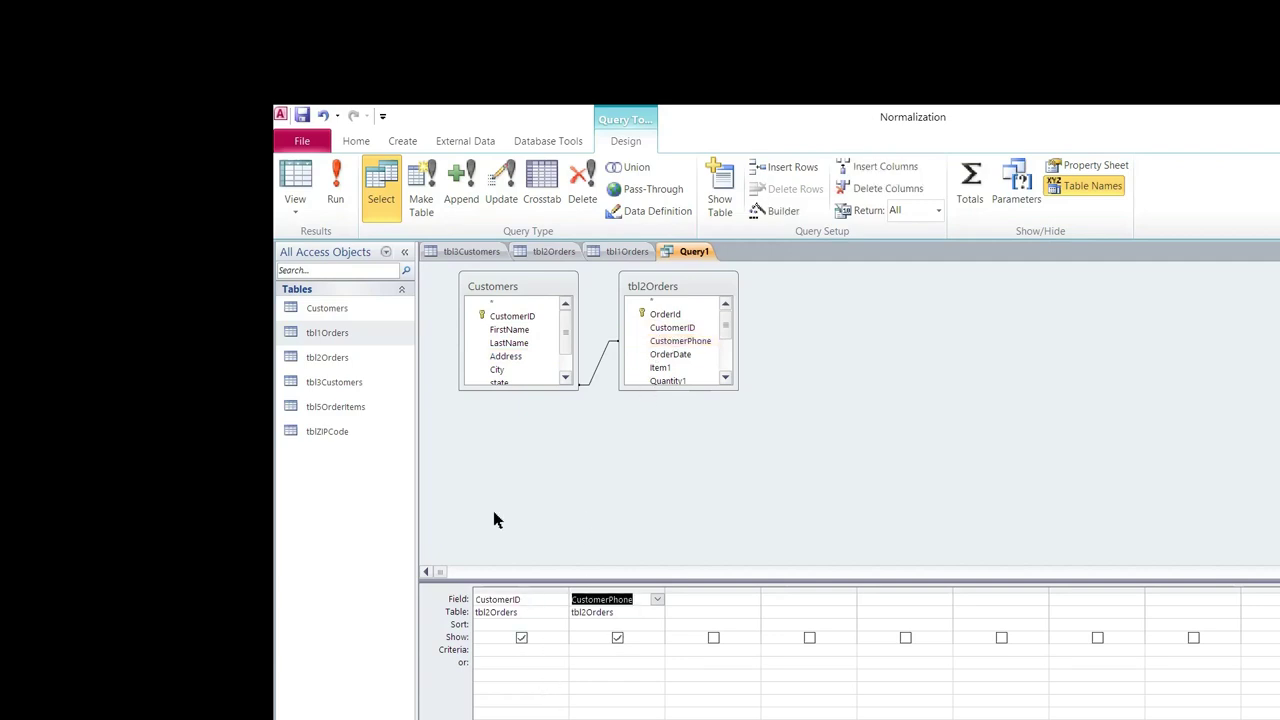
pyautogui.click(504, 201)
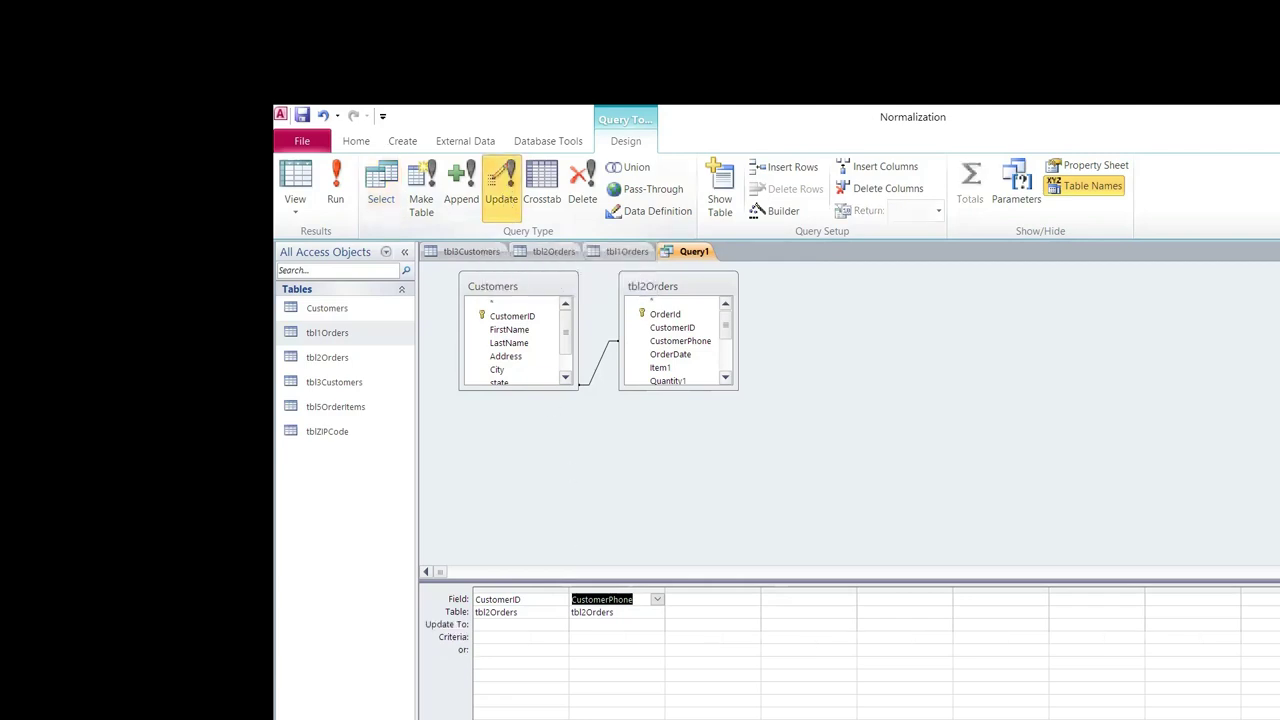
# Set the CustomerPhone criteria to [Customers]![CustomerPhone] and widen that column to fit the expression
pyautogui.click(513, 638)
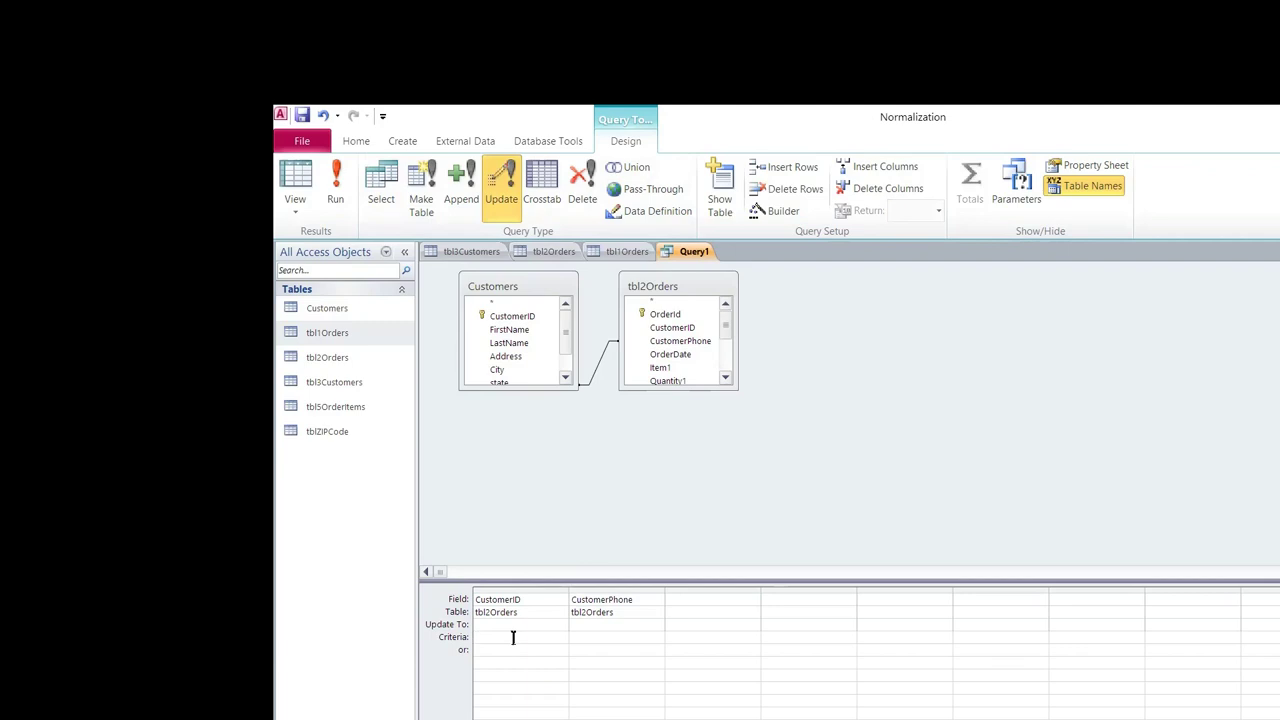
pyautogui.click(620, 637)
pyautogui.write('cUSTOMERS')
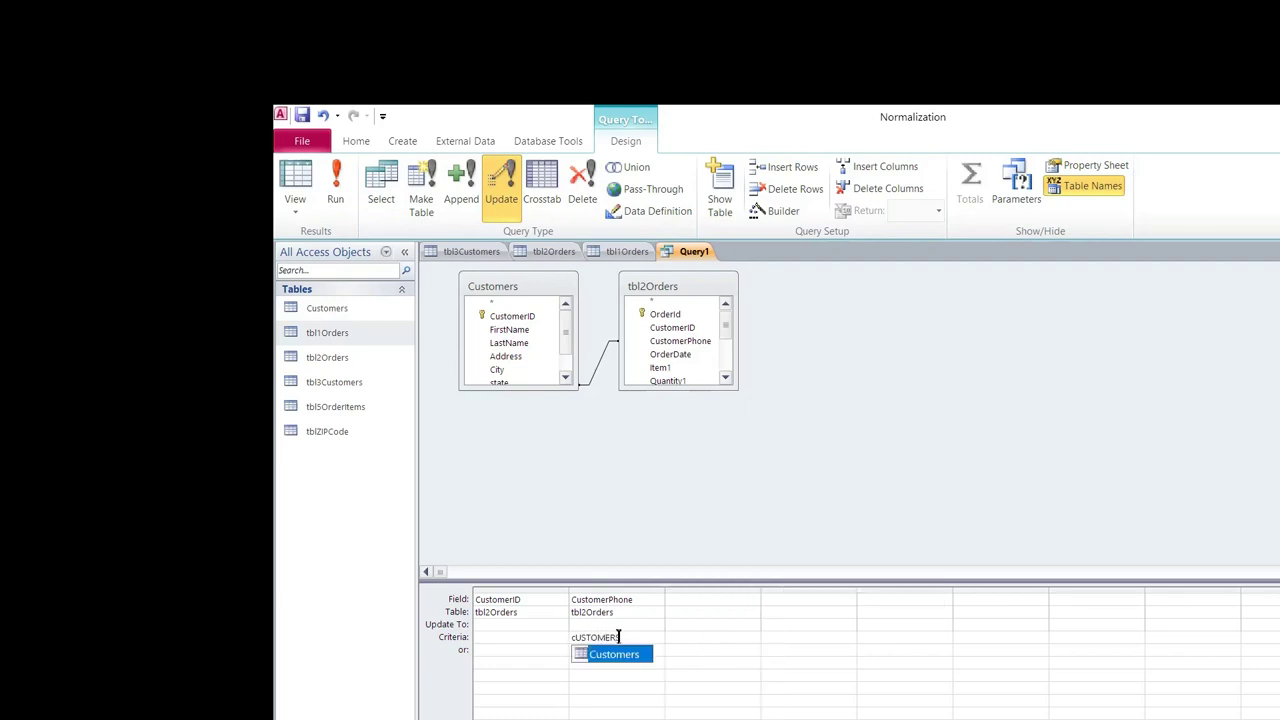
pyautogui.press('Return')
pyautogui.press('BackSpace')
pyautogui.press('BackSpace')
pyautogui.press('BackSpace')
pyautogui.press('BackSpace')
pyautogui.press('BackSpace')
pyautogui.press('BackSpace')
pyautogui.press('BackSpace')
pyautogui.press('BackSpace')
pyautogui.press('BackSpace')
pyautogui.press('BackSpace')
pyautogui.press('BackSpace')
pyautogui.write('cUSTOMERS')
pyautogui.click(605, 651)
pyautogui.write('!')
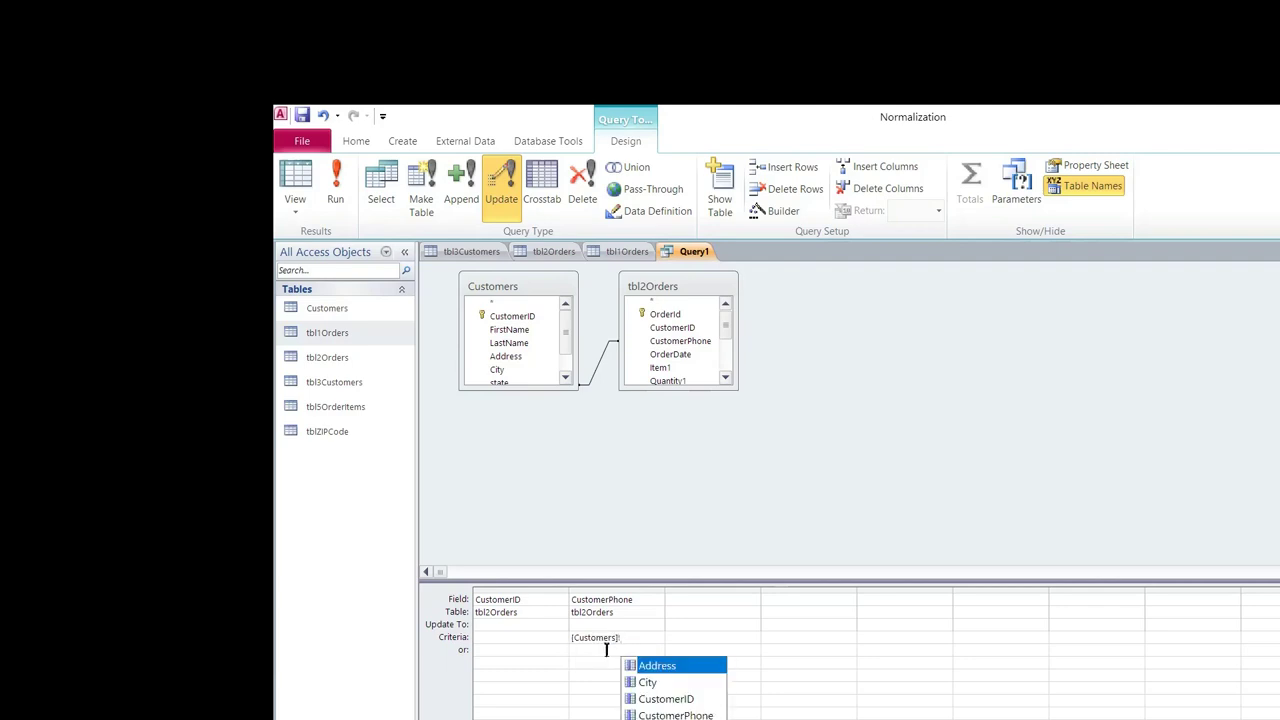
pyautogui.doubleClick(648, 714)
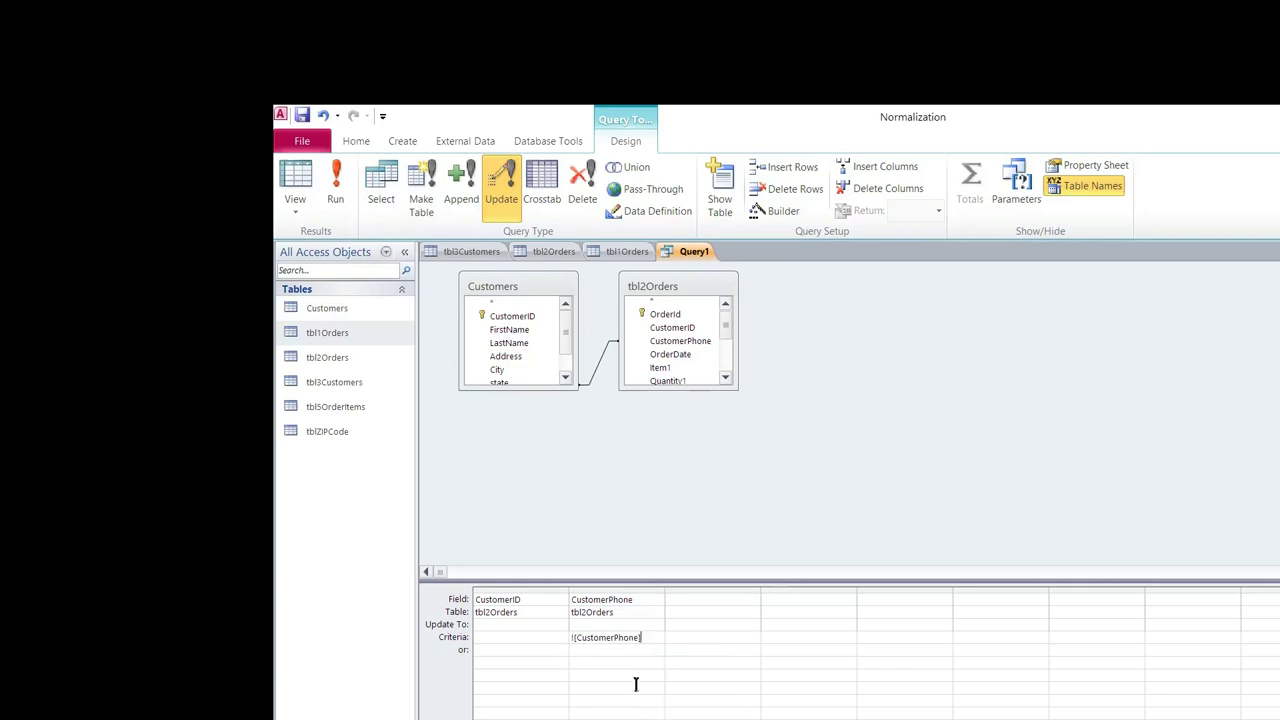
pyautogui.moveTo(662, 586); pyautogui.dragTo(724, 585)
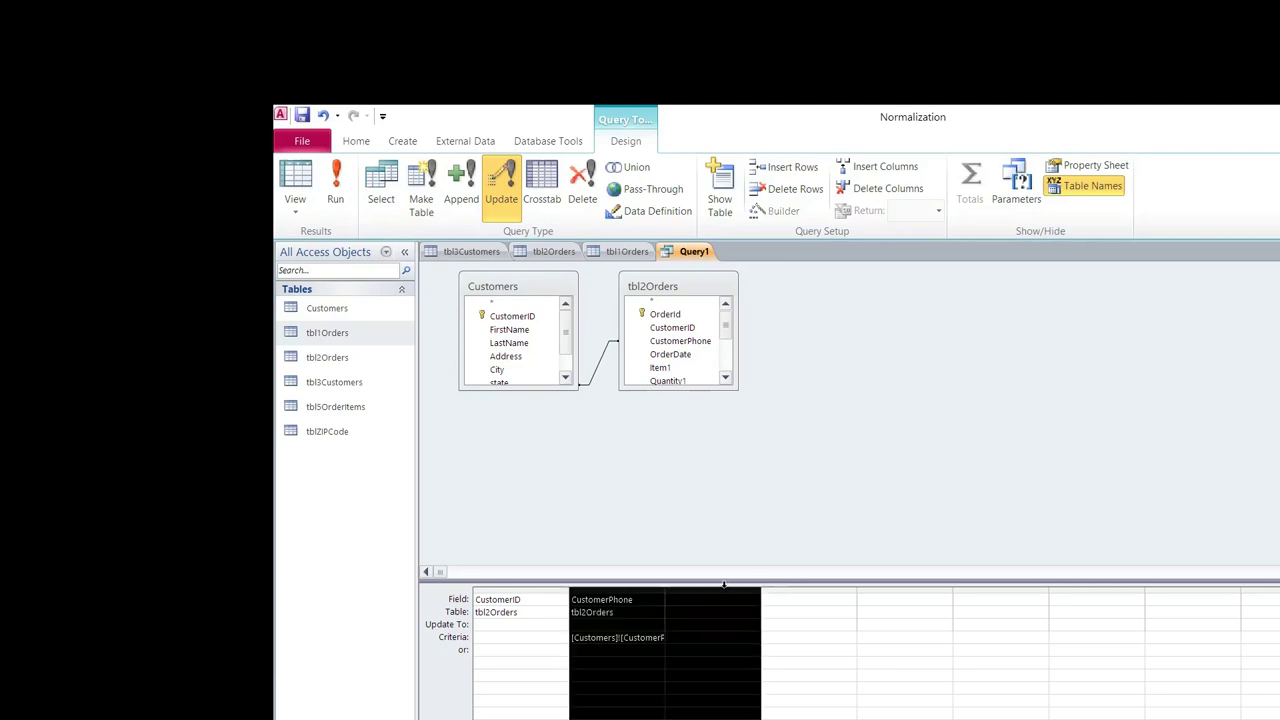
pyautogui.click(700, 650)
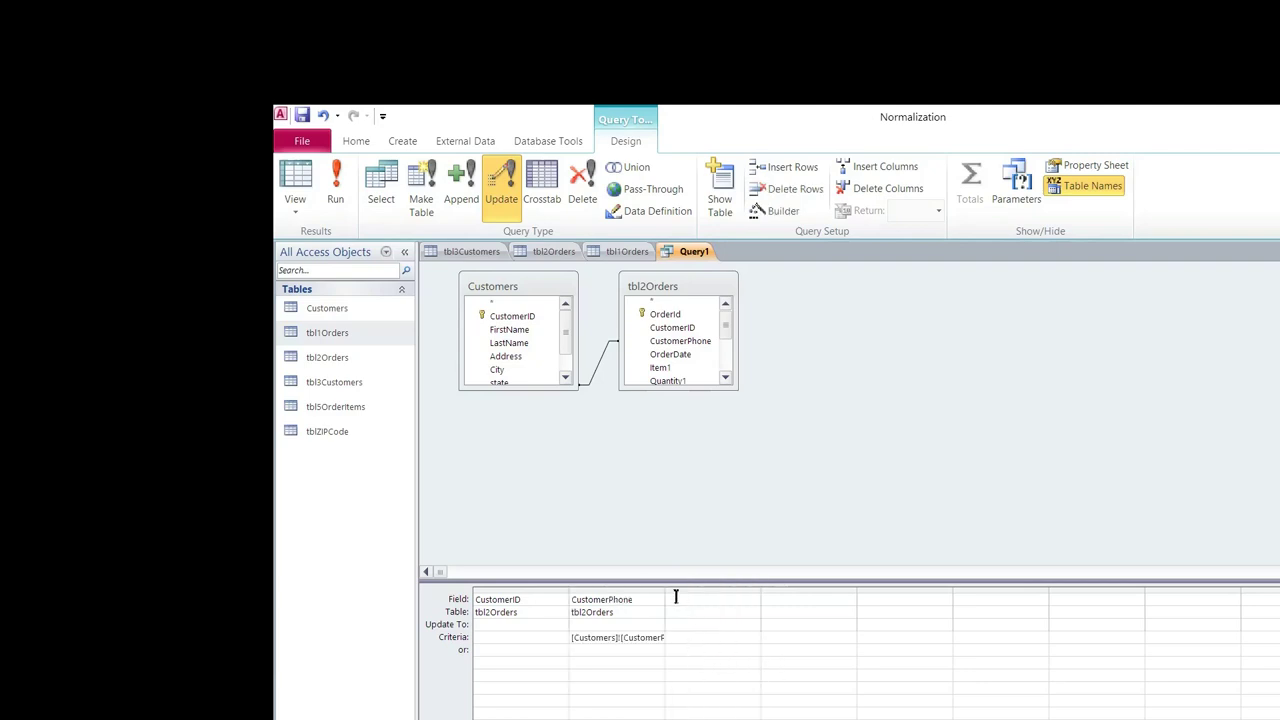
pyautogui.moveTo(664, 590); pyautogui.dragTo(748, 591)
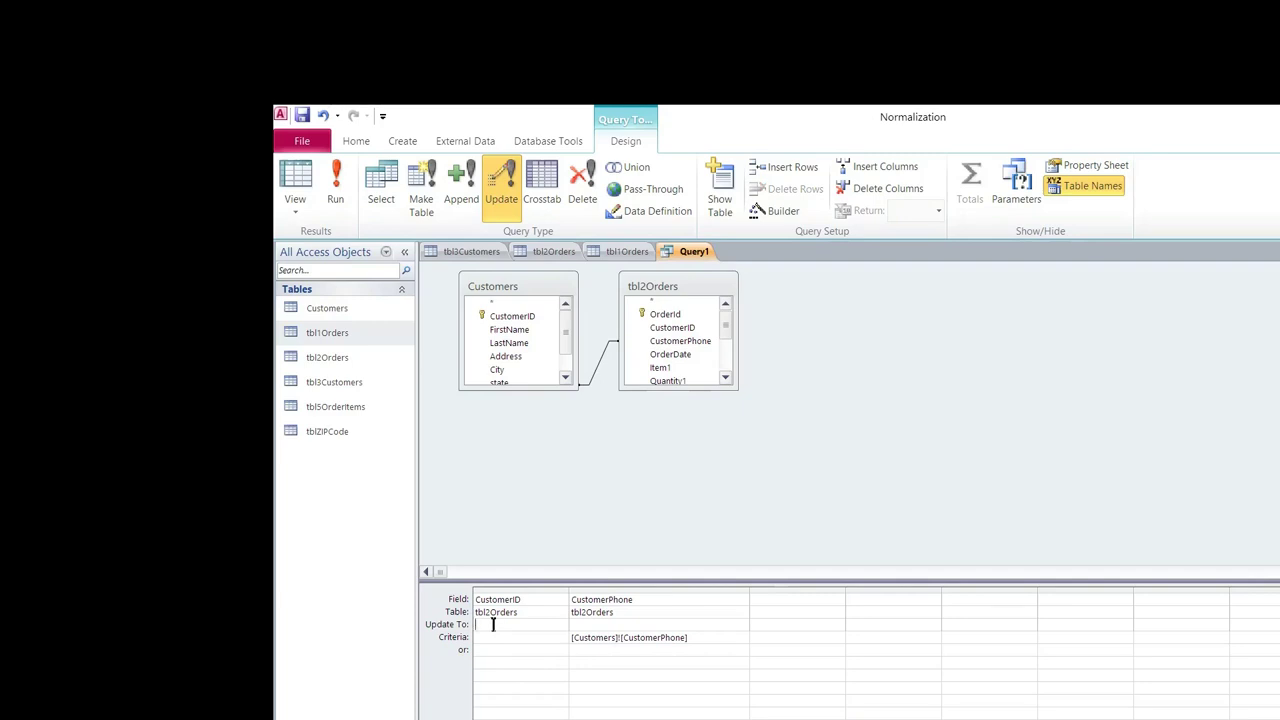
# Set the CustomerID field to update to [Customers]![CustomerID] and widen its column
pyautogui.write('CUSTOMERS')
pyautogui.press('Return')
pyautogui.write('!')
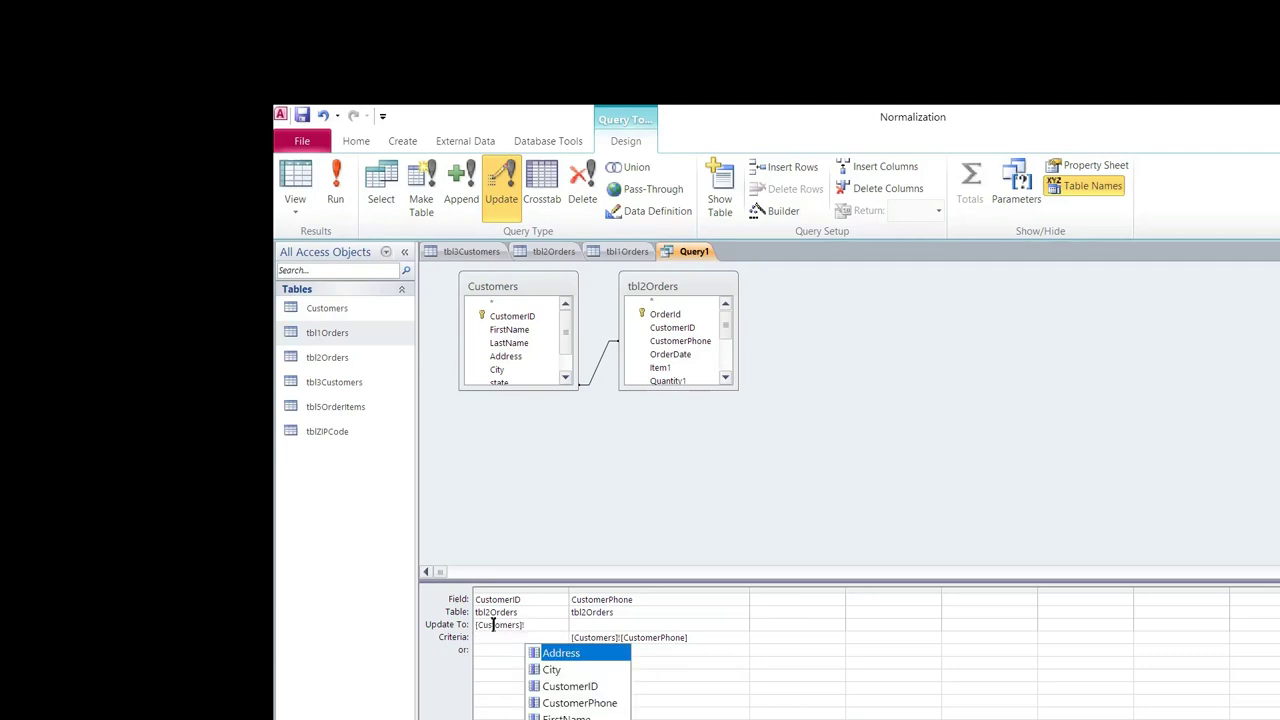
pyautogui.click(572, 687)
pyautogui.doubleClick(572, 687)
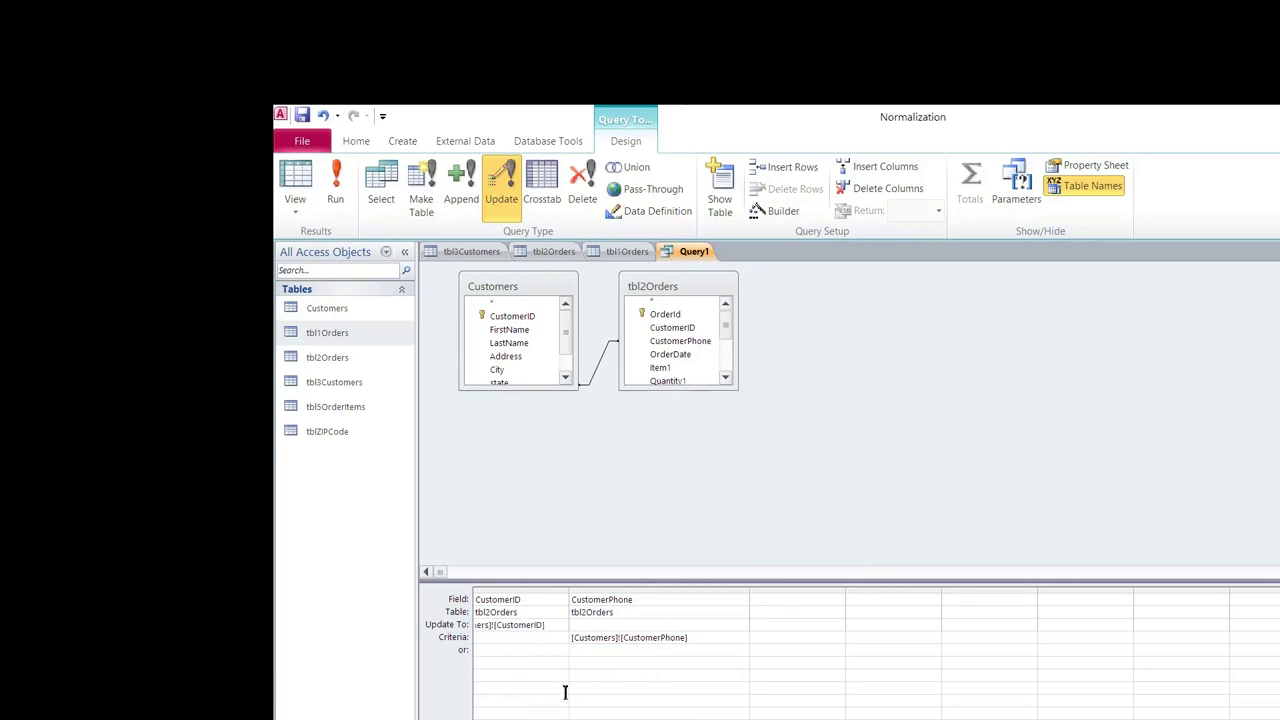
pyautogui.moveTo(568, 599); pyautogui.dragTo(644, 578)
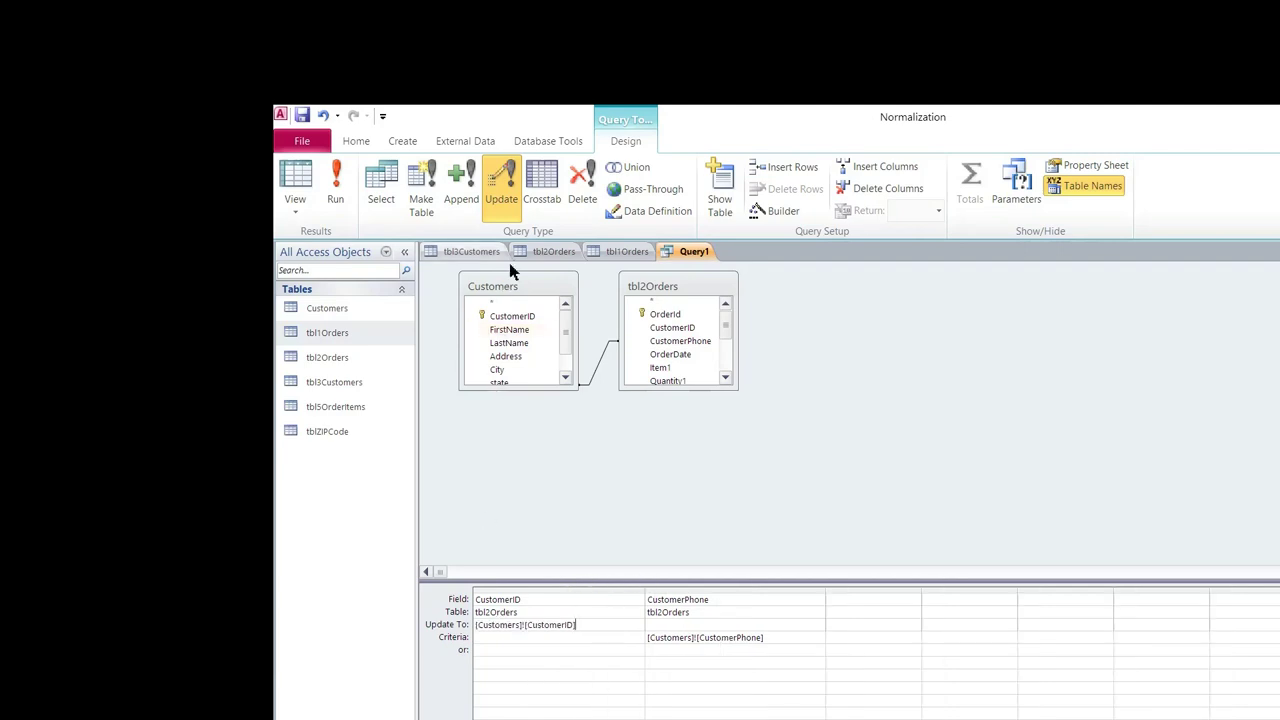
# Run the update query, accept the row update, and switch to tbl2Orders to check the CustomerID column
pyautogui.click(340, 198)
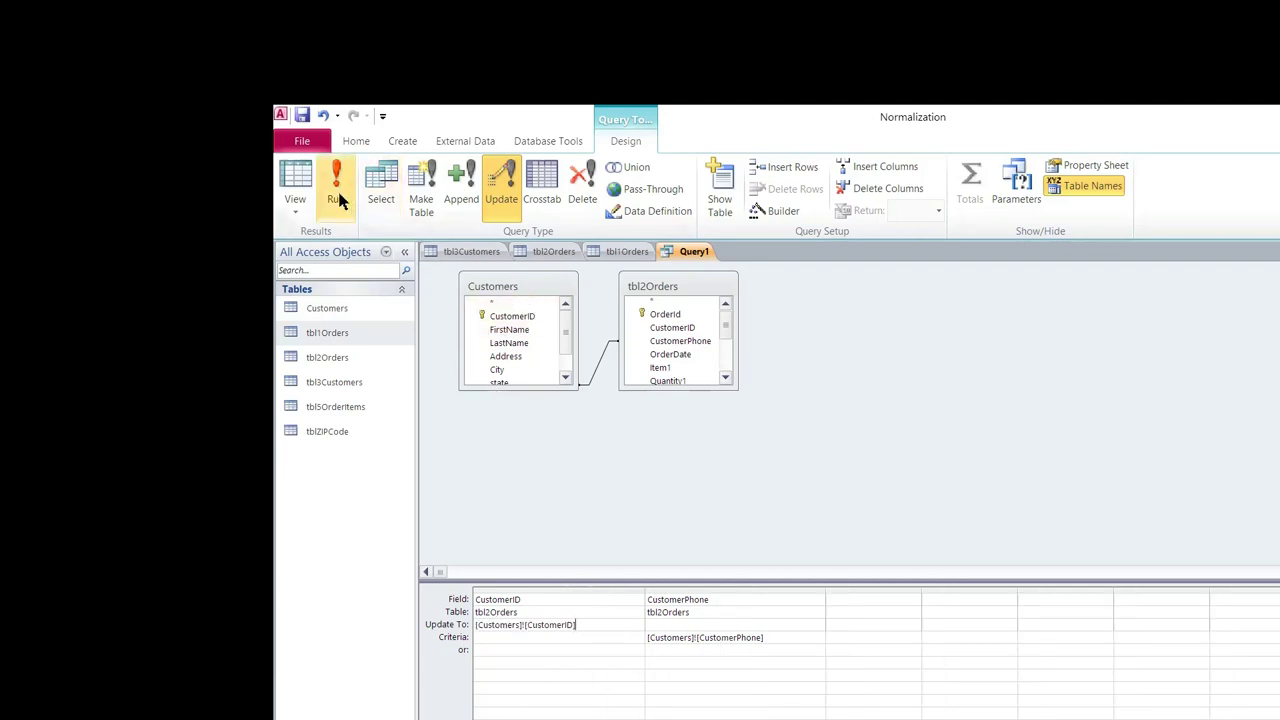
pyautogui.click(885, 505)
pyautogui.click(534, 250)
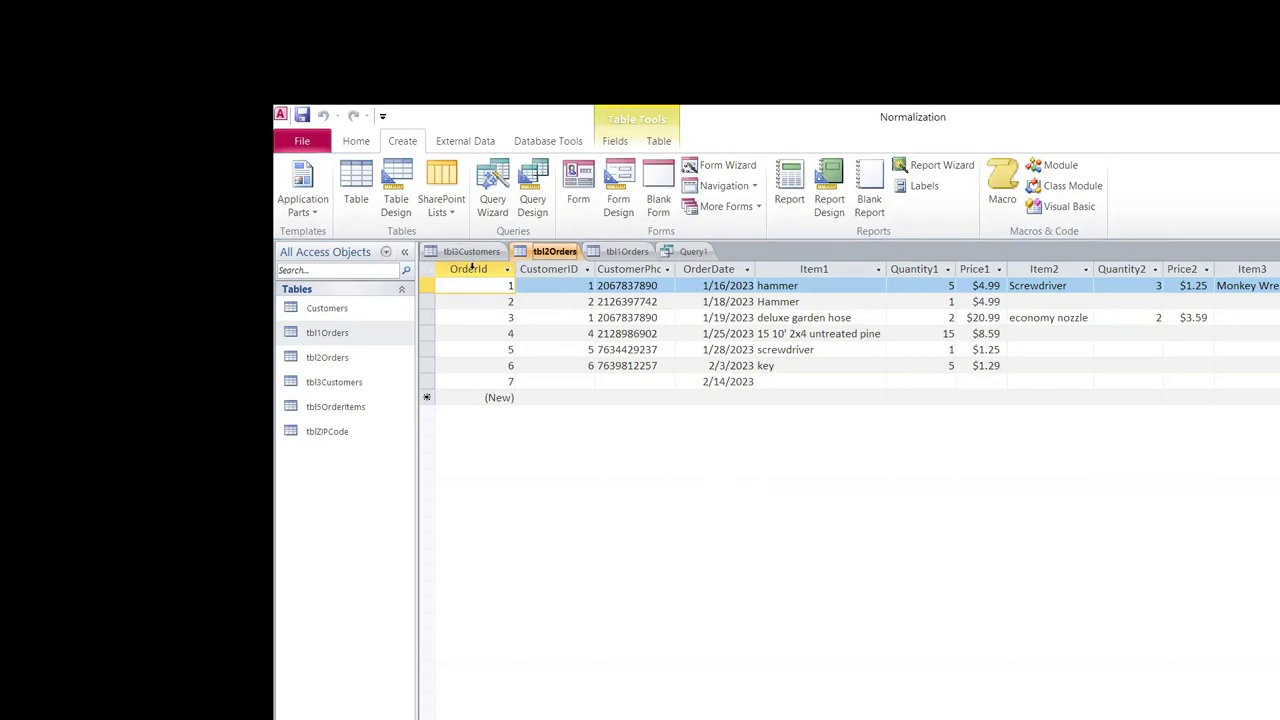
# Compare the CustomerID and phone values in tbl2Orders with the customer records in tbl3Customers
pyautogui.click(487, 266)
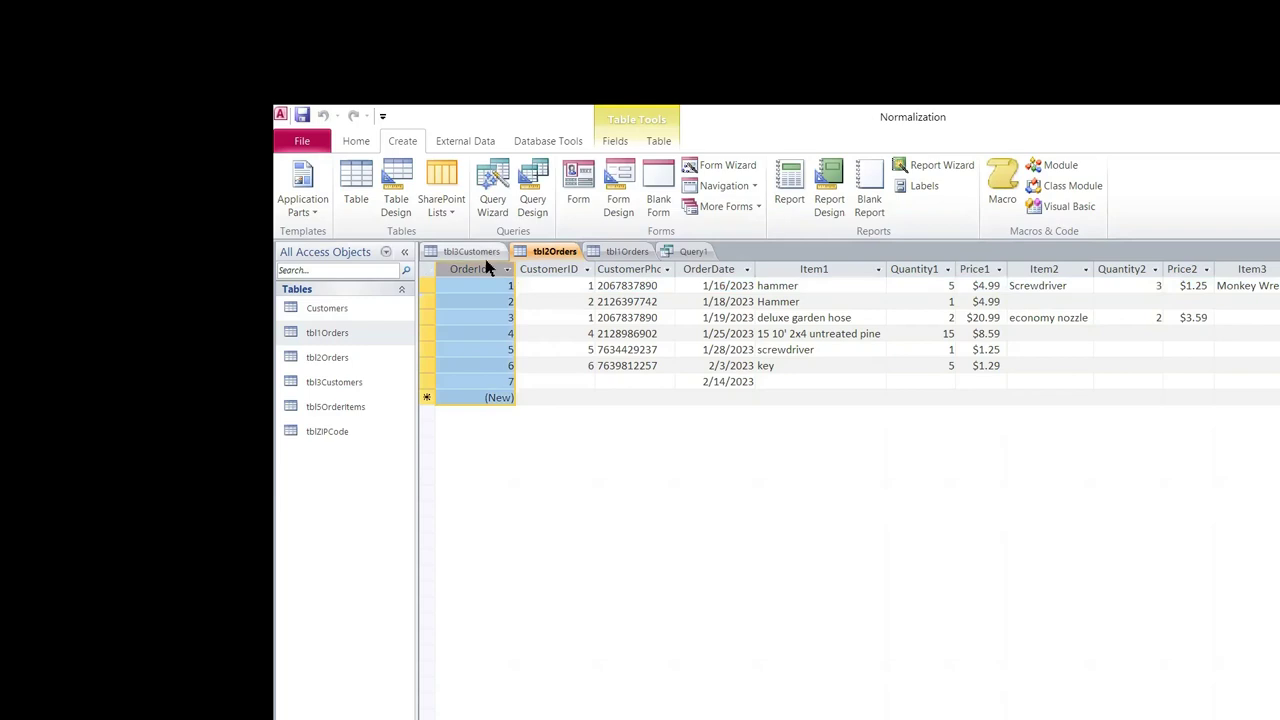
pyautogui.click(486, 254)
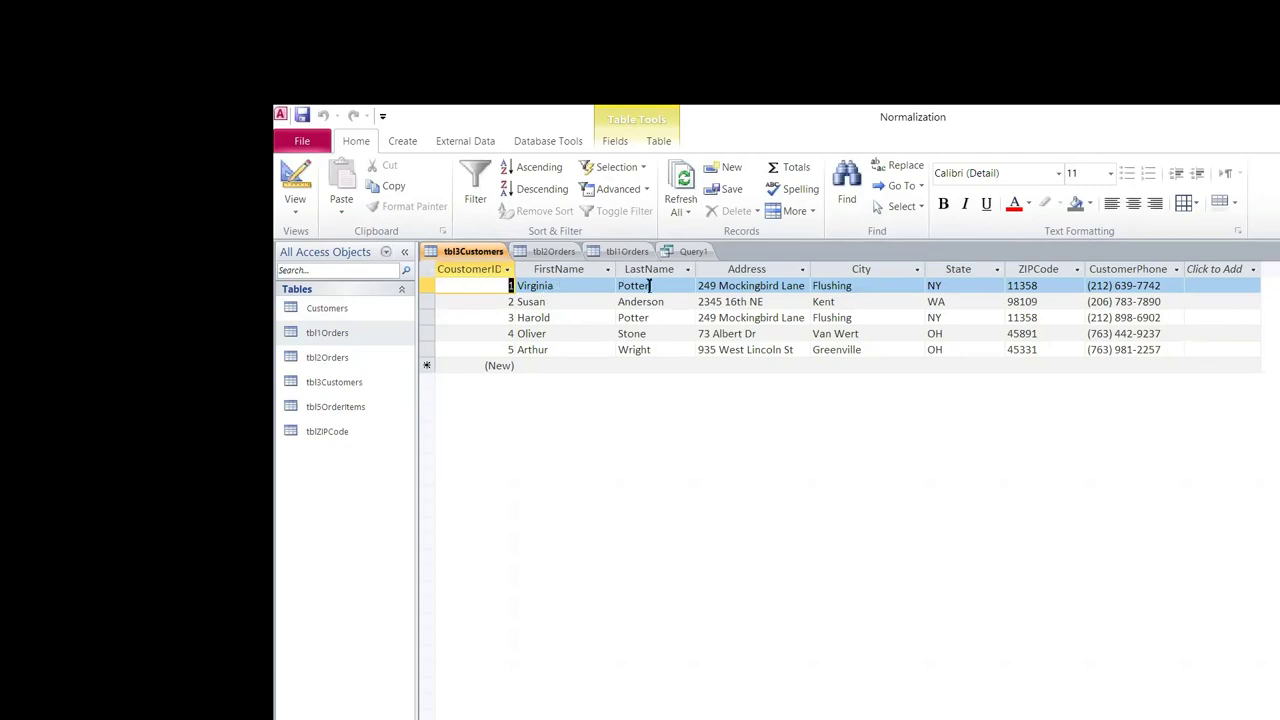
pyautogui.click(533, 253)
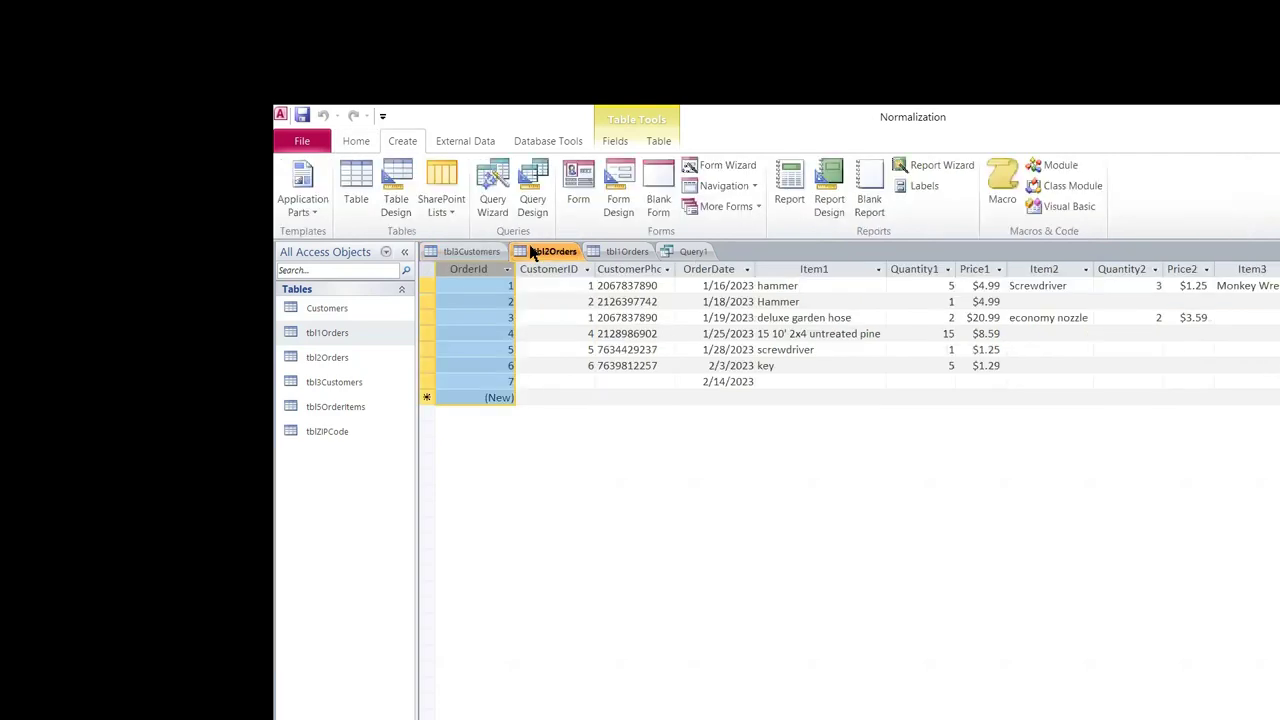
pyautogui.click(576, 320)
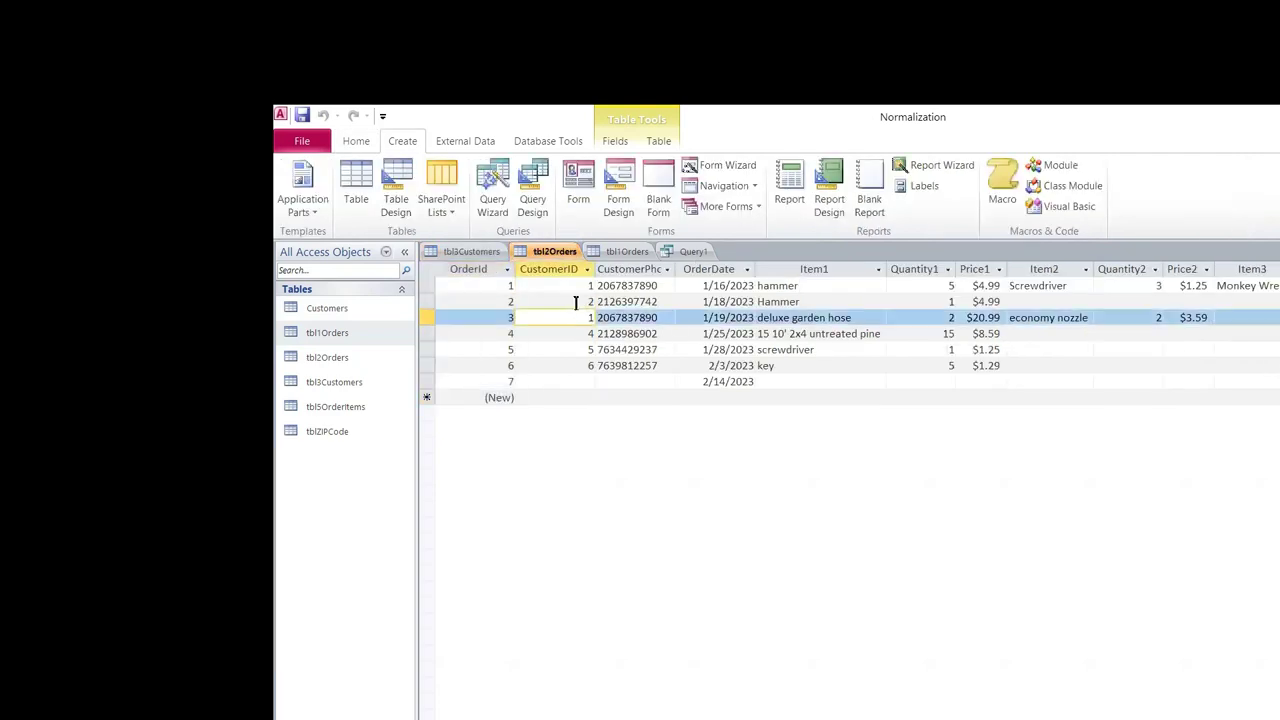
pyautogui.click(576, 287)
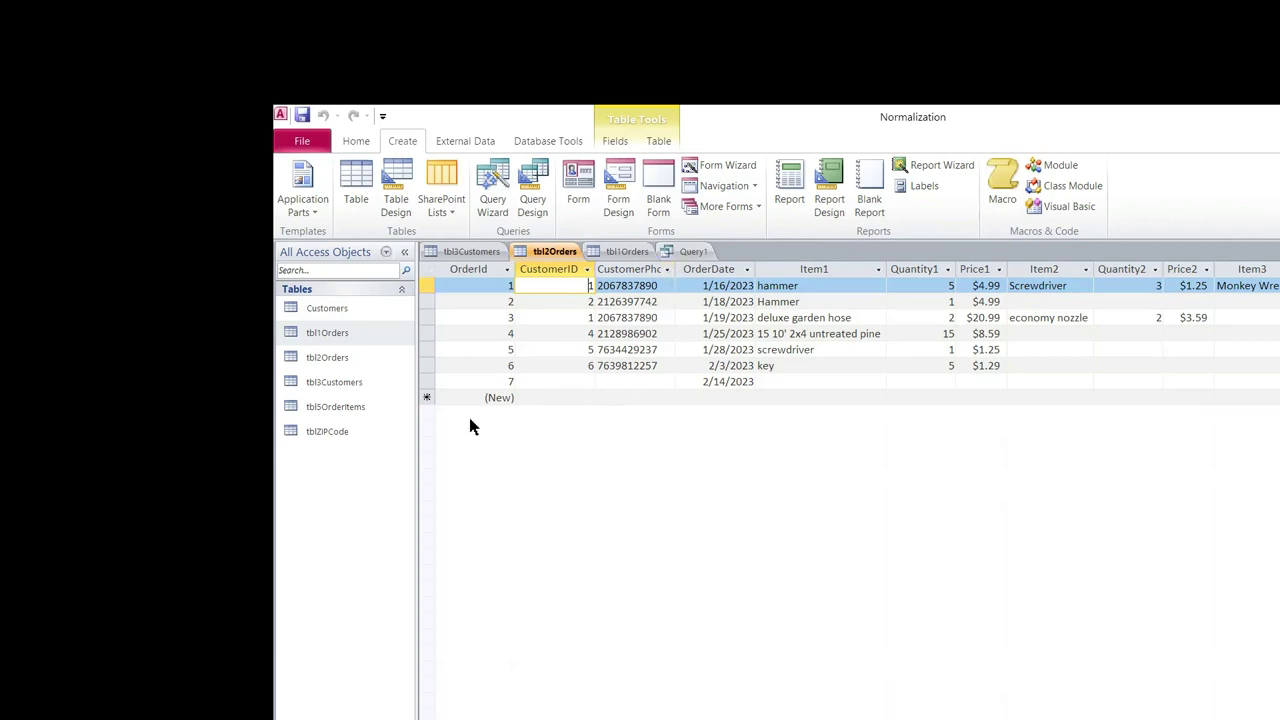
pyautogui.click(481, 254)
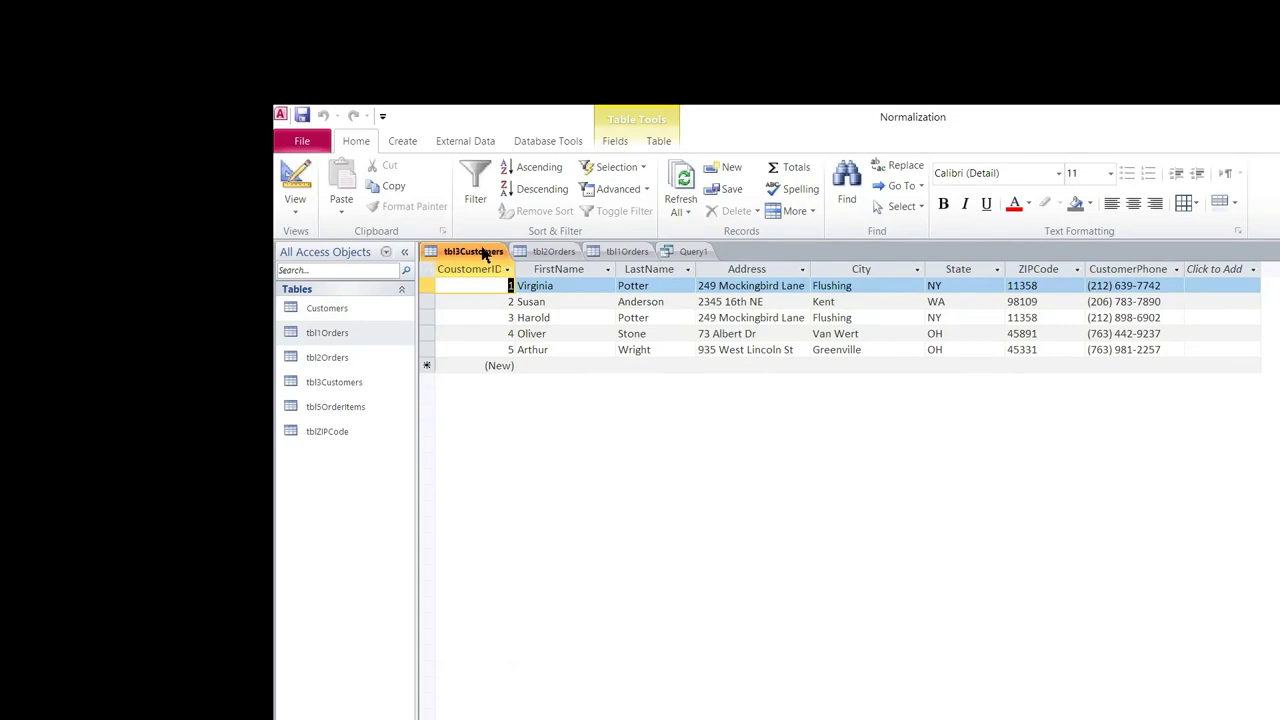
pyautogui.click(541, 251)
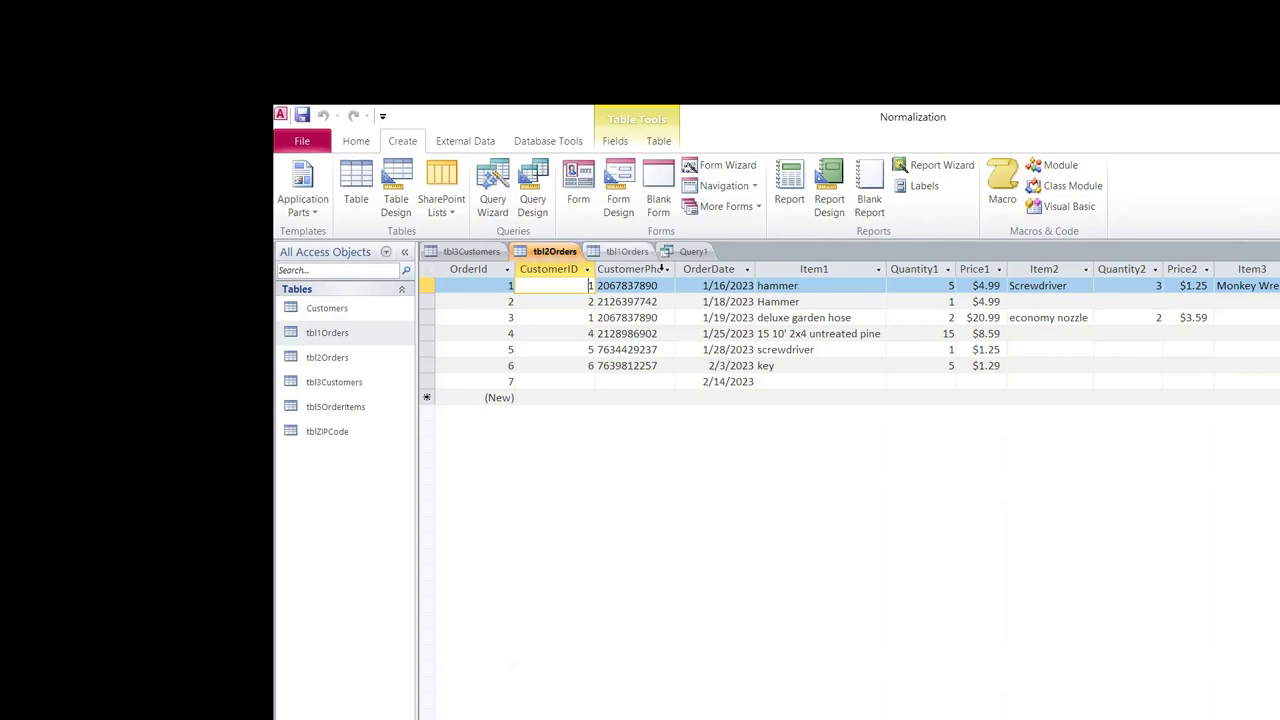
# Return to the update query and remove the Customers table from its design
pyautogui.click(690, 251)
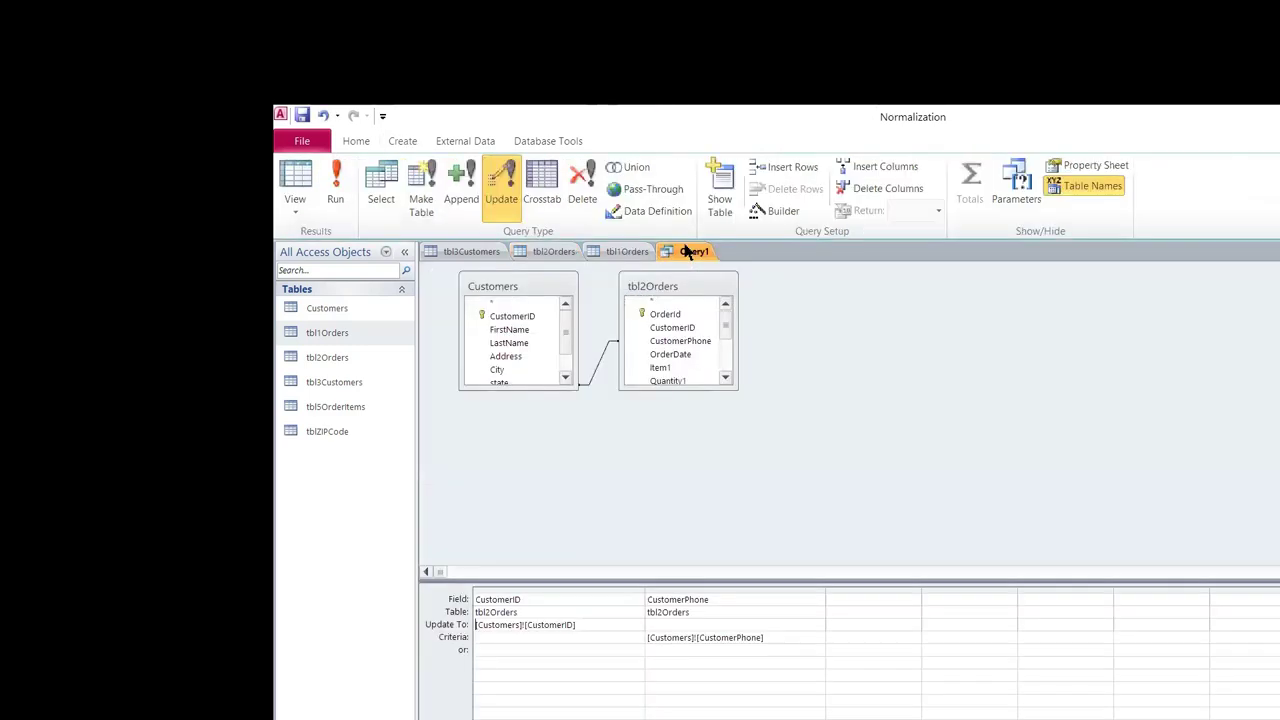
pyautogui.click(551, 290)
pyautogui.rightClick(551, 284)
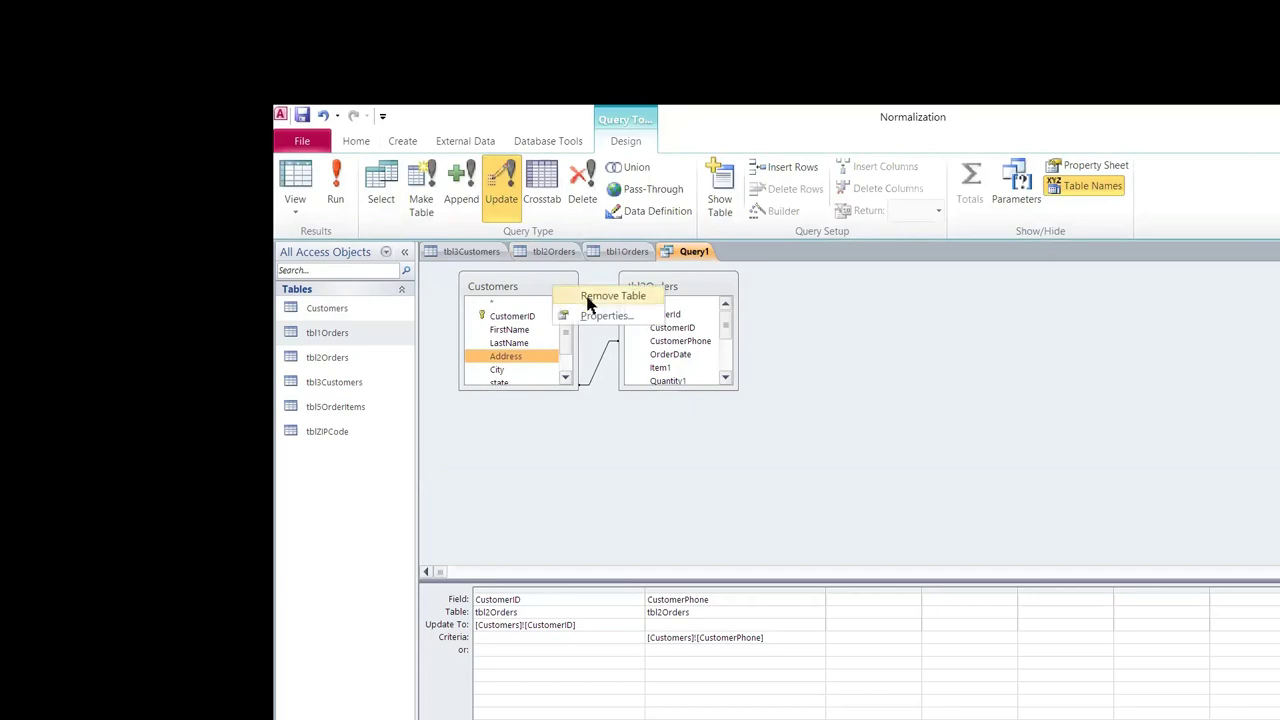
pyautogui.click(587, 296)
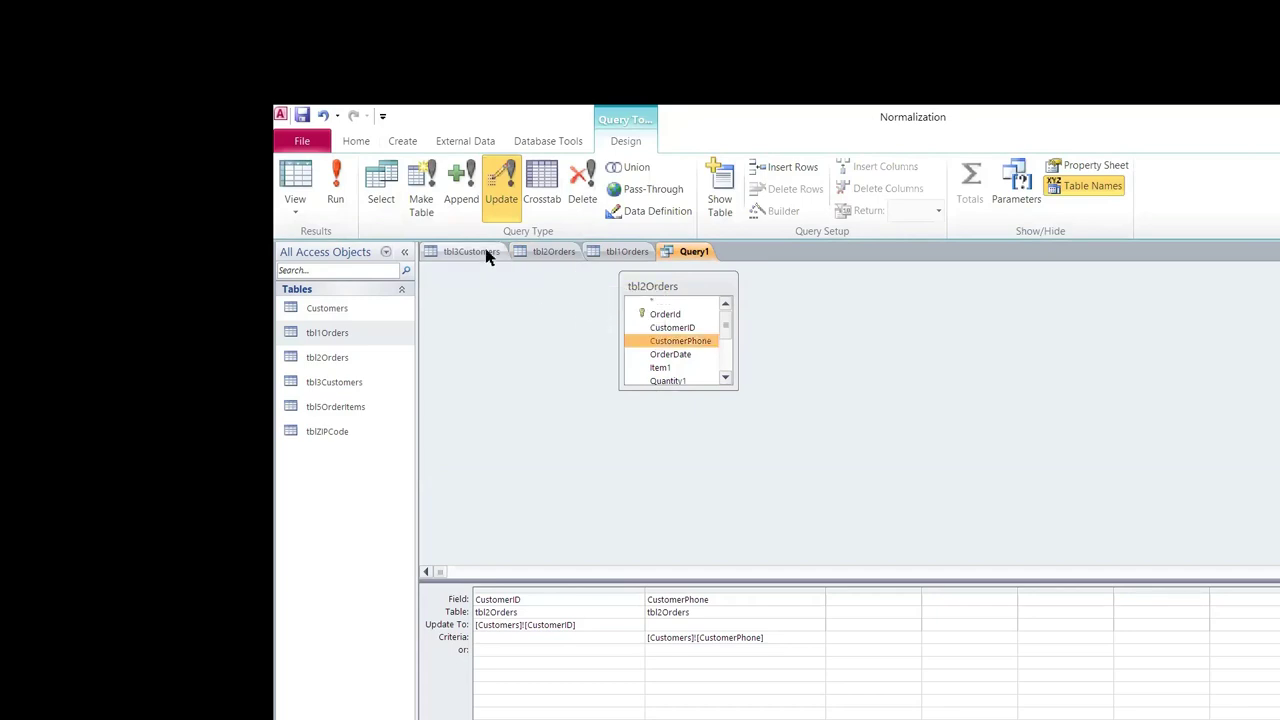
# Check the tbl3Customers table, return to the update query, and add tbl3Customers to its design
pyautogui.doubleClick(322, 386)
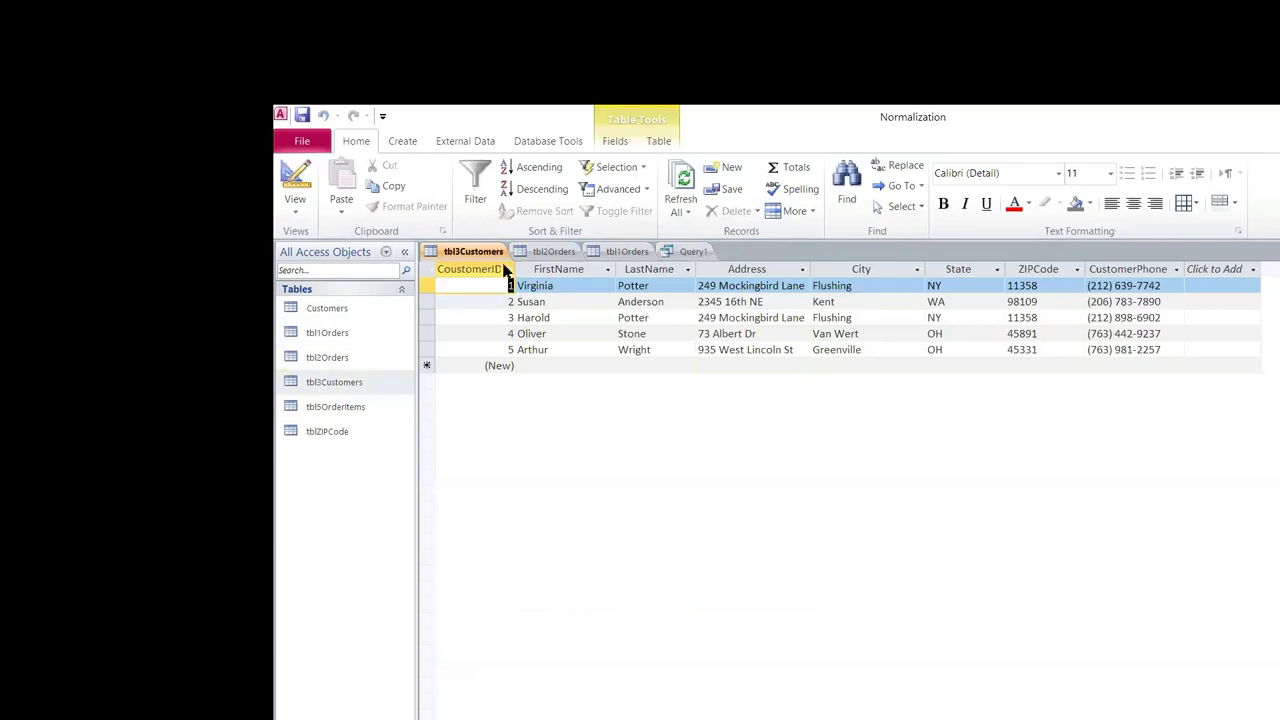
pyautogui.click(679, 252)
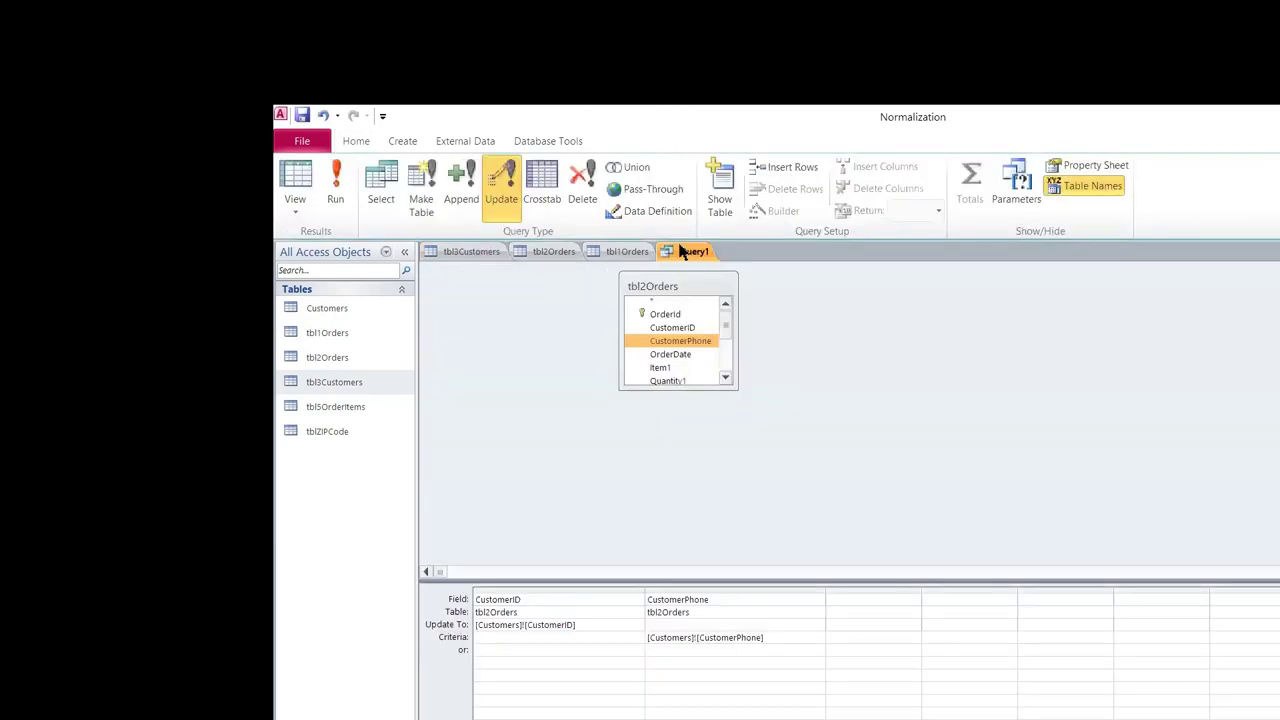
pyautogui.rightClick(537, 354)
pyautogui.moveTo(555, 437)
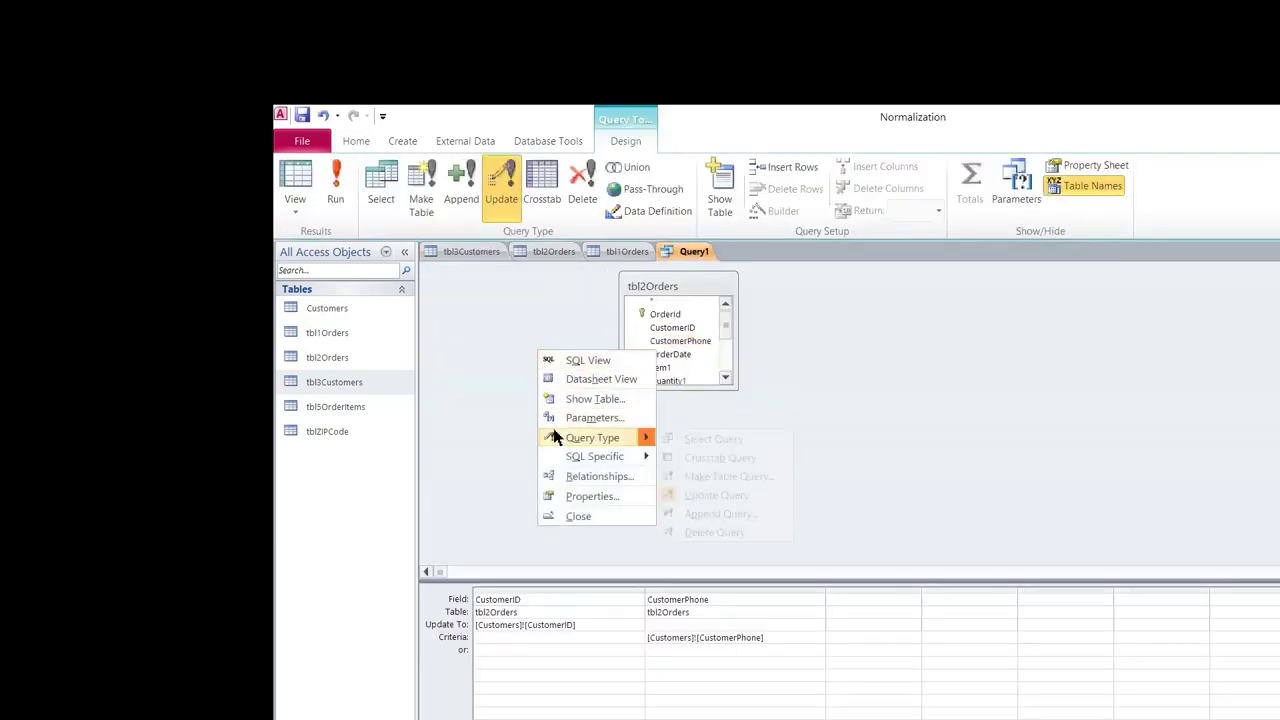
pyautogui.click(568, 400)
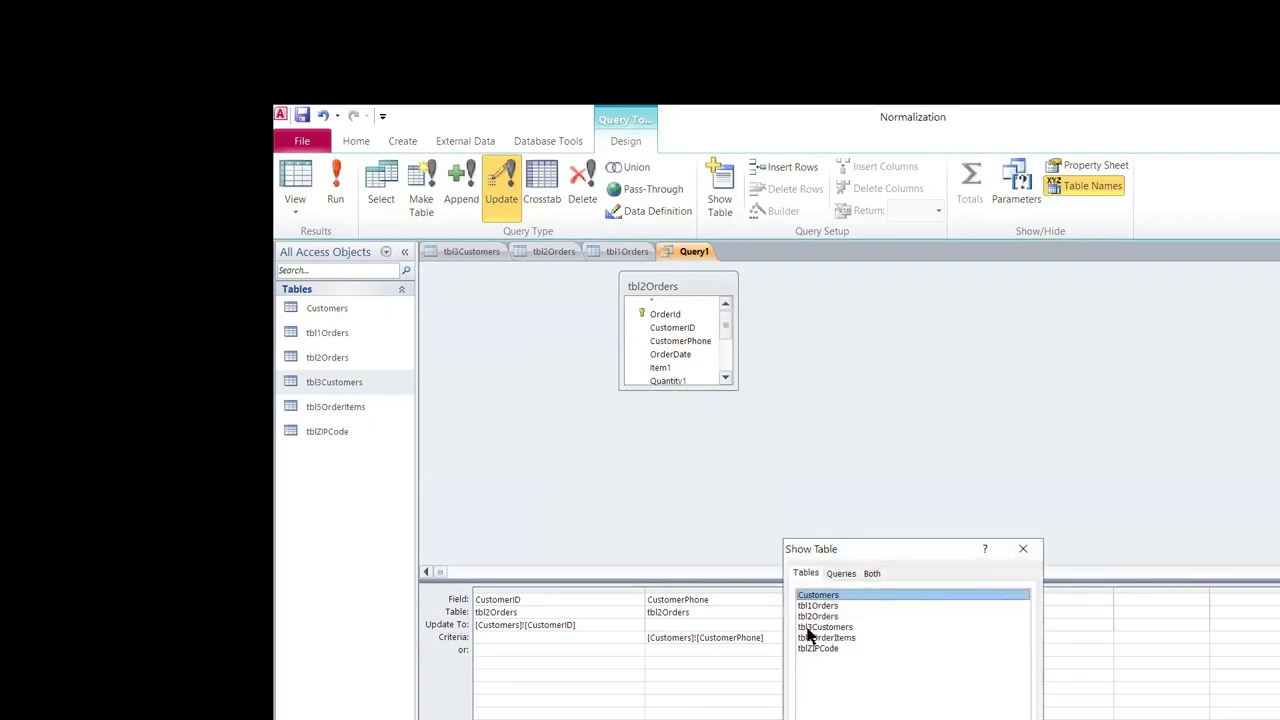
pyautogui.doubleClick(812, 628)
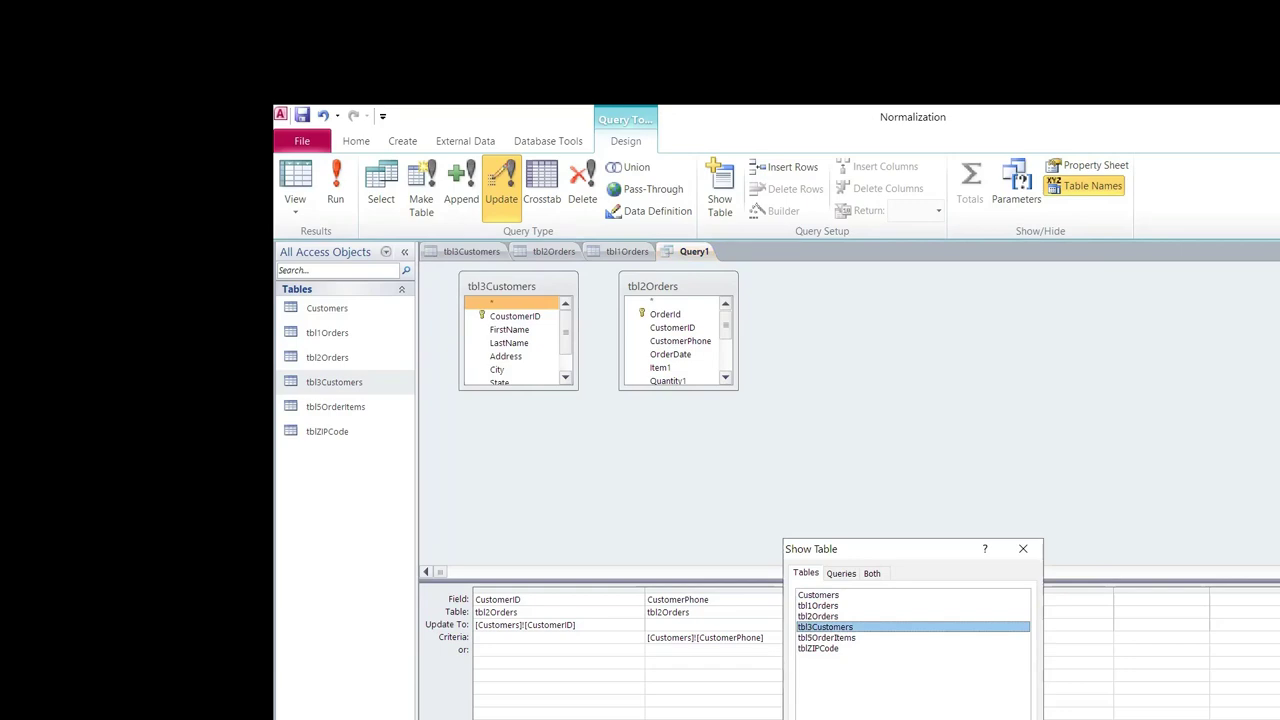
pyautogui.press('Escape')
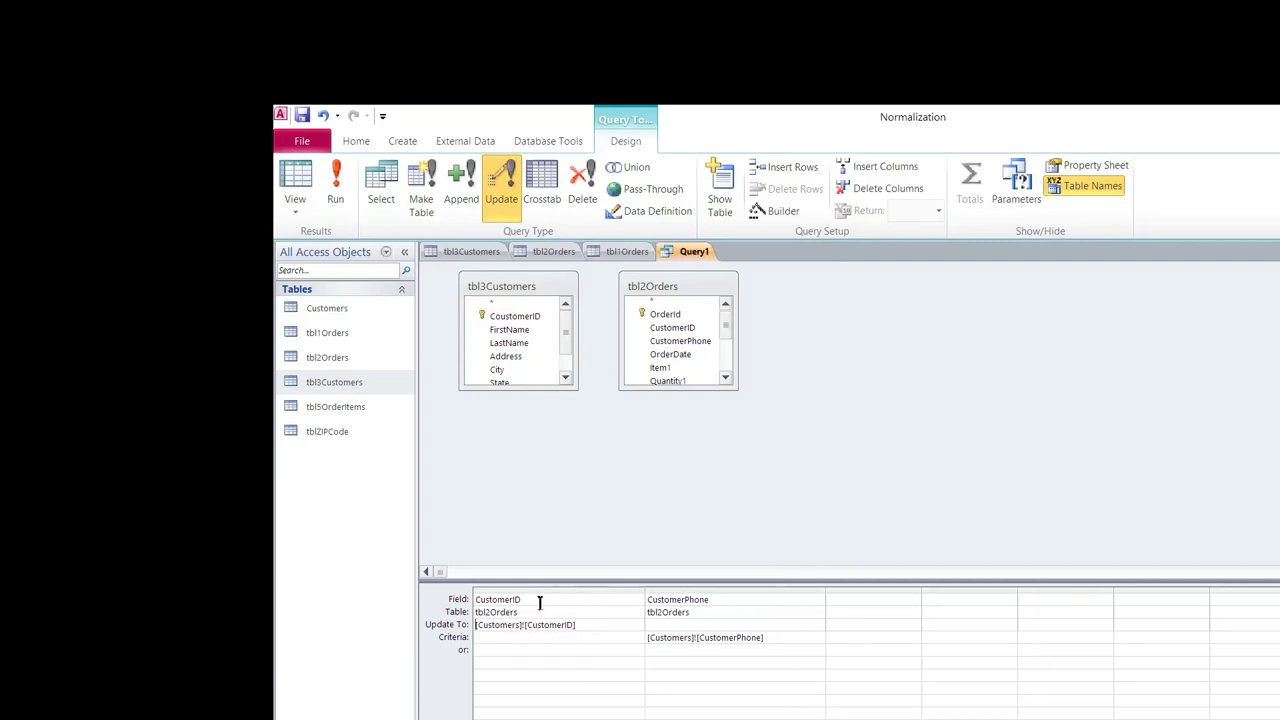
# Replace the CustomerID field's update expression with [tbl3Customers]![CoustomerID]
pyautogui.press('BackSpace')
pyautogui.press('BackSpace')
pyautogui.press('BackSpace')
pyautogui.press('BackSpace')
pyautogui.press('BackSpace')
pyautogui.press('BackSpace')
pyautogui.press('BackSpace')
pyautogui.press('BackSpace')
pyautogui.press('BackSpace')
pyautogui.press('BackSpace')
pyautogui.press('BackSpace')
pyautogui.press('BackSpace')
pyautogui.press('BackSpace')
pyautogui.press('BackSpace')
pyautogui.press('BackSpace')
pyautogui.press('BackSpace')
pyautogui.press('BackSpace')
pyautogui.press('BackSpace')
pyautogui.press('BackSpace')
pyautogui.press('BackSpace')
pyautogui.write('TBL')
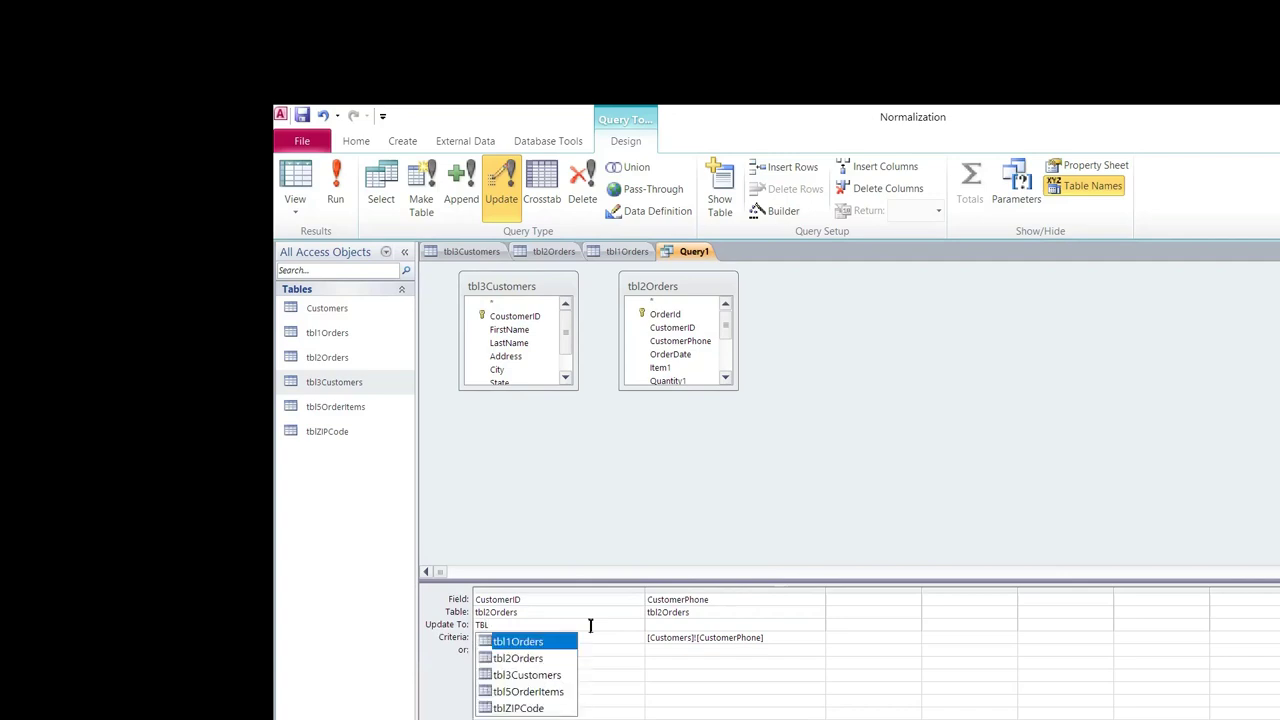
pyautogui.click(506, 672)
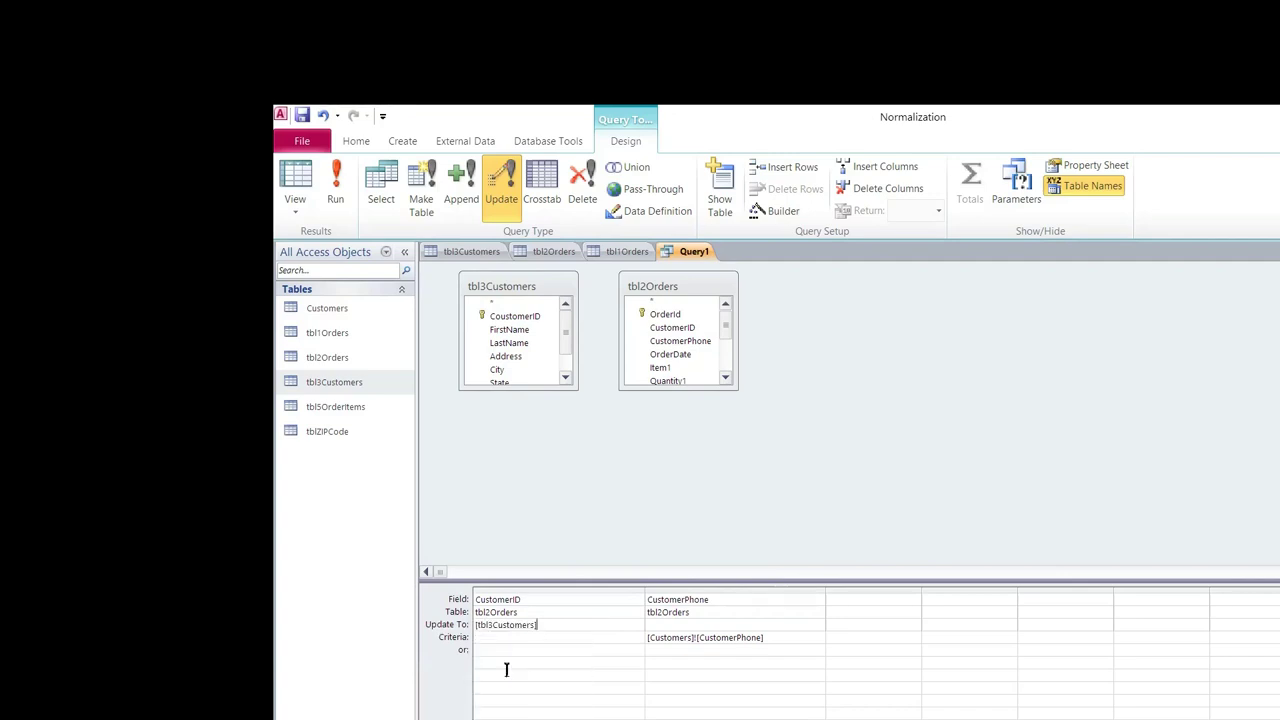
pyautogui.write('!')
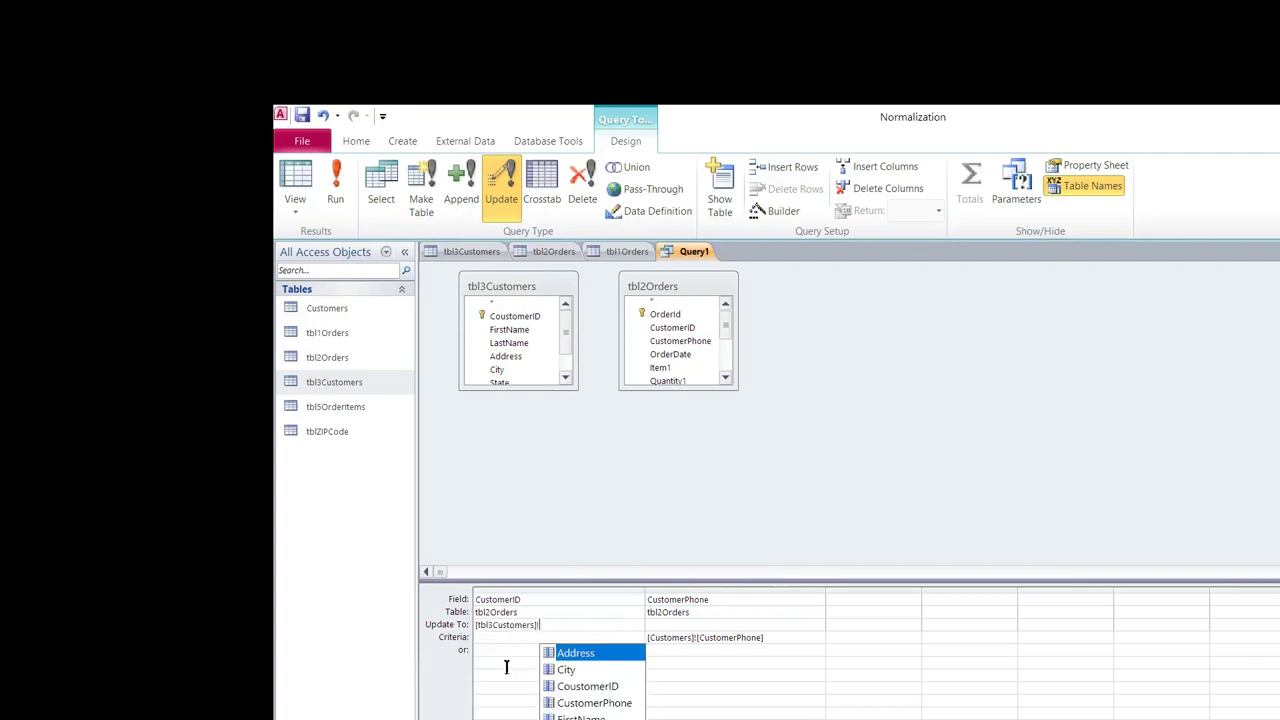
pyautogui.click(575, 687)
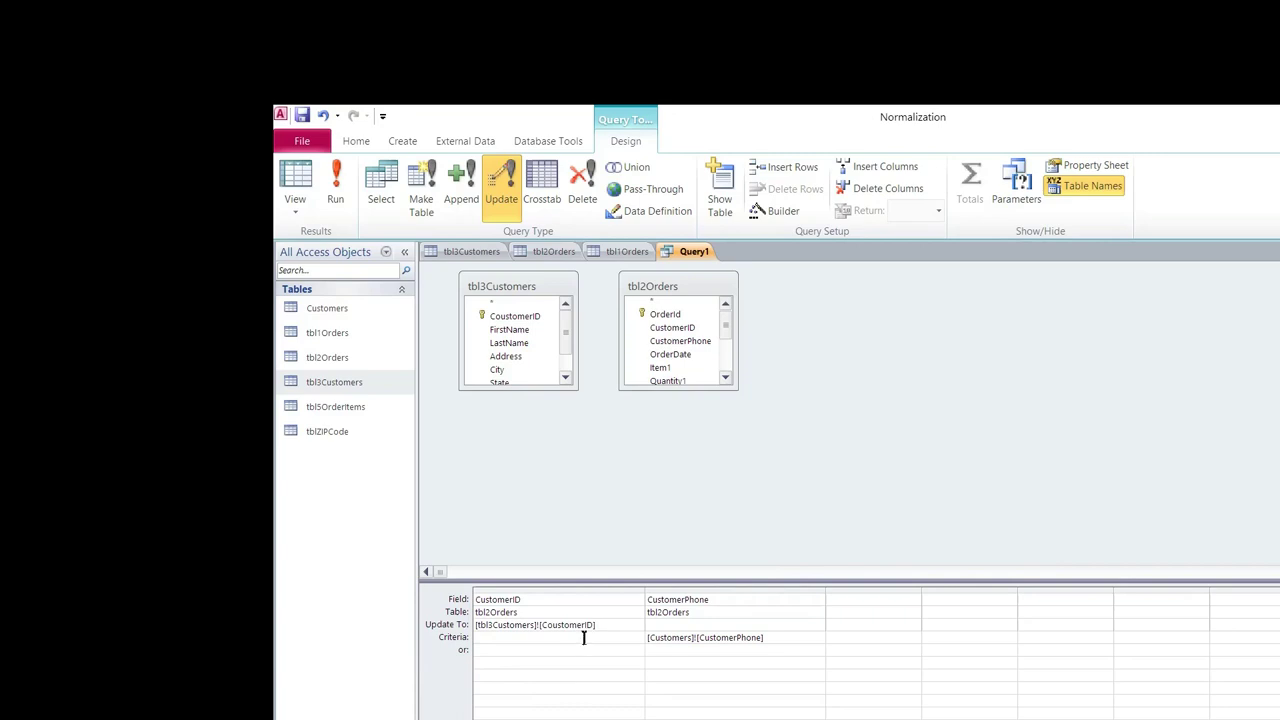
pyautogui.moveTo(606, 625); pyautogui.dragTo(460, 613)
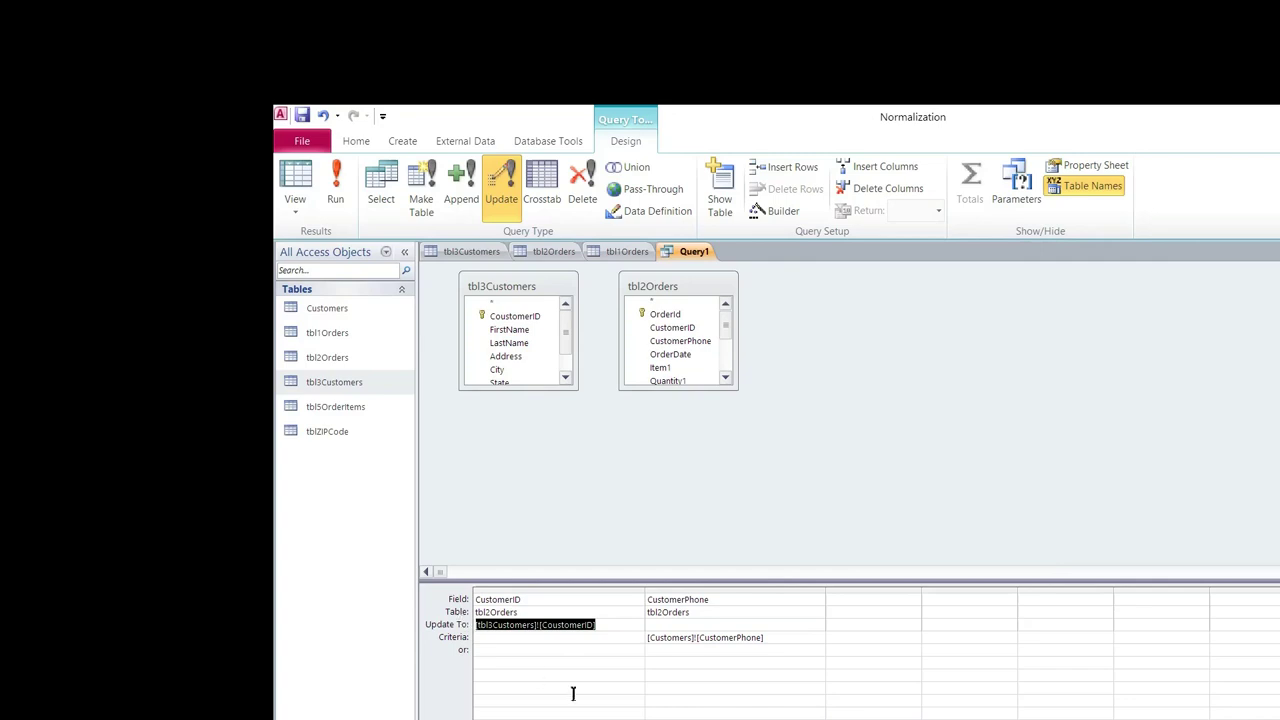
pyautogui.click(563, 654)
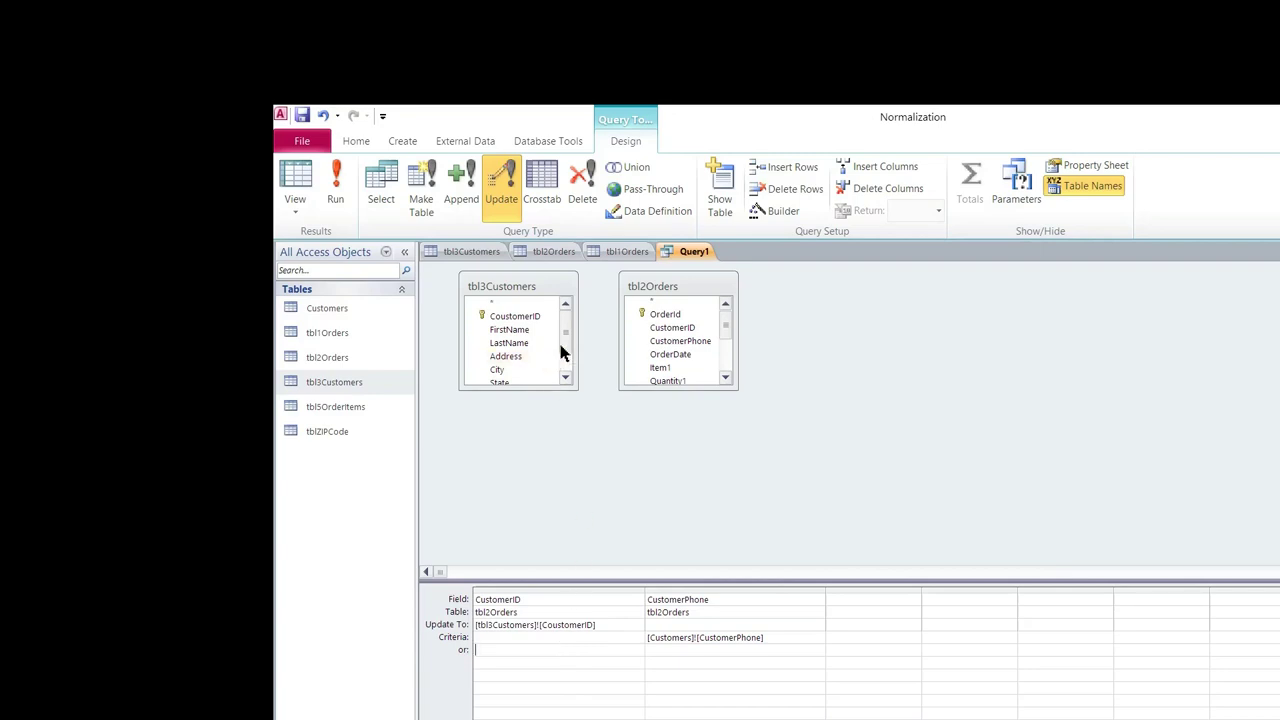
# Join tbl3Customers to tbl2Orders on CustomerPhone and set the CustomerPhone criterion to [tbl3Customers]![CustomerPhone]
pyautogui.moveTo(568, 340); pyautogui.dragTo(673, 347)
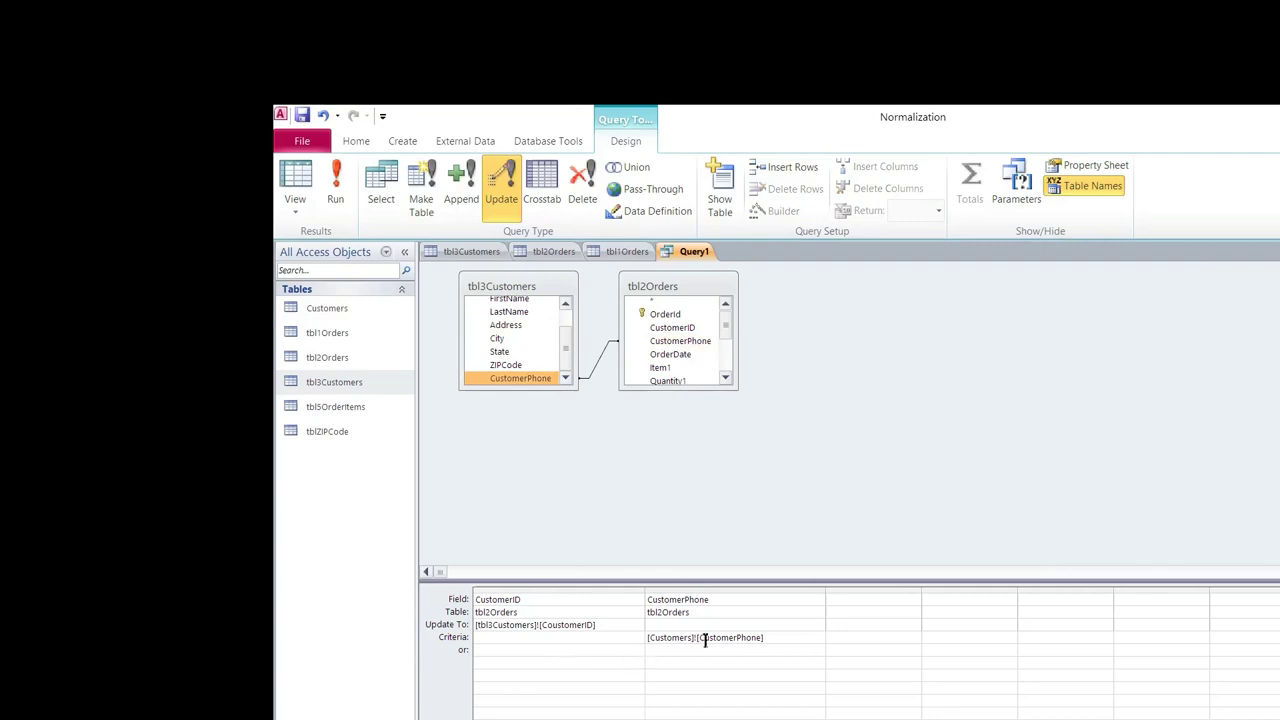
pyautogui.click(767, 637)
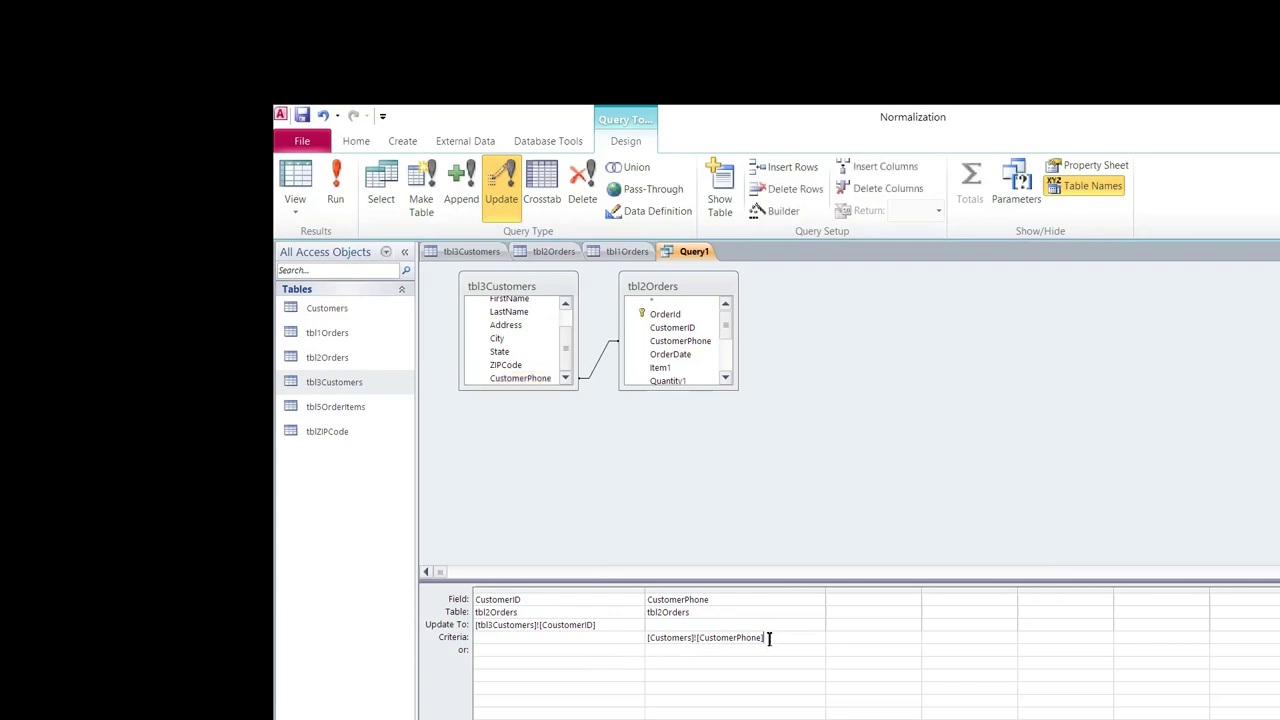
pyautogui.press('BackSpace')
pyautogui.press('BackSpace')
pyautogui.press('BackSpace')
pyautogui.press('BackSpace')
pyautogui.press('BackSpace')
pyautogui.press('BackSpace')
pyautogui.press('BackSpace')
pyautogui.press('BackSpace')
pyautogui.press('BackSpace')
pyautogui.press('BackSpace')
pyautogui.press('BackSpace')
pyautogui.press('BackSpace')
pyautogui.press('BackSpace')
pyautogui.press('BackSpace')
pyautogui.press('BackSpace')
pyautogui.press('BackSpace')
pyautogui.press('BackSpace')
pyautogui.press('BackSpace')
pyautogui.press('BackSpace')
pyautogui.press('BackSpace')
pyautogui.write('TBL3')
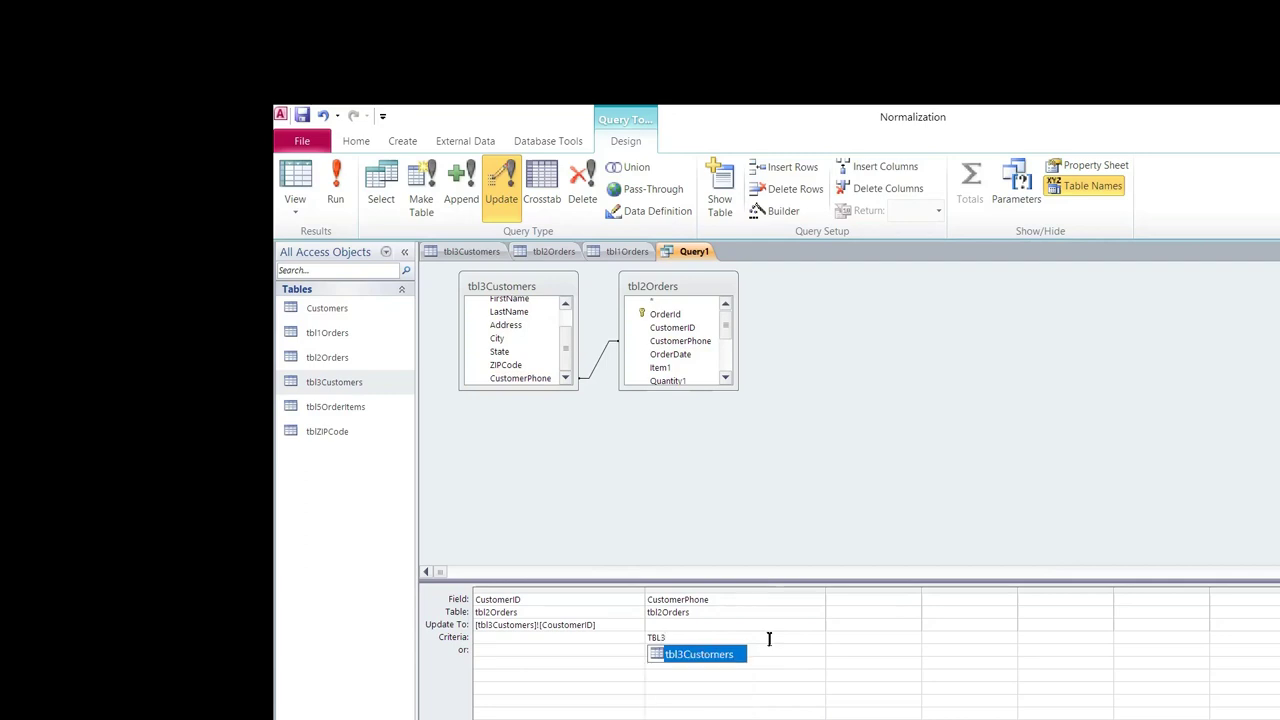
pyautogui.press('Tab')
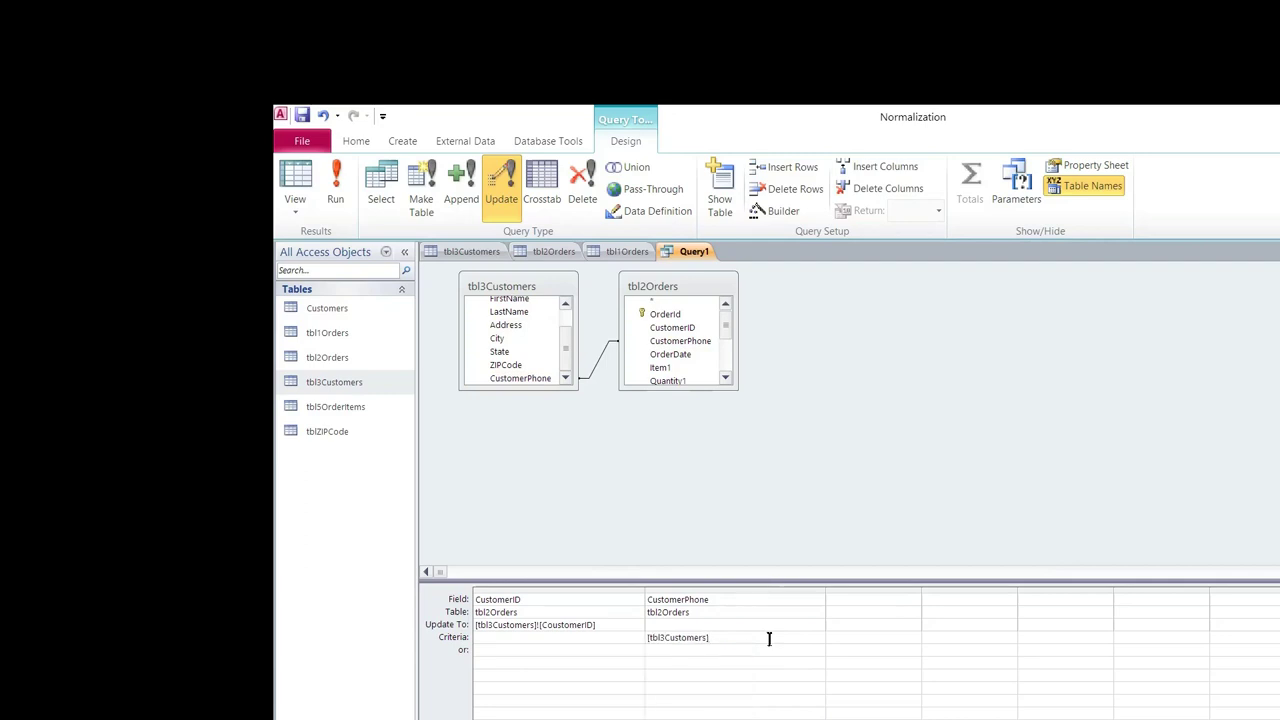
pyautogui.write('!')
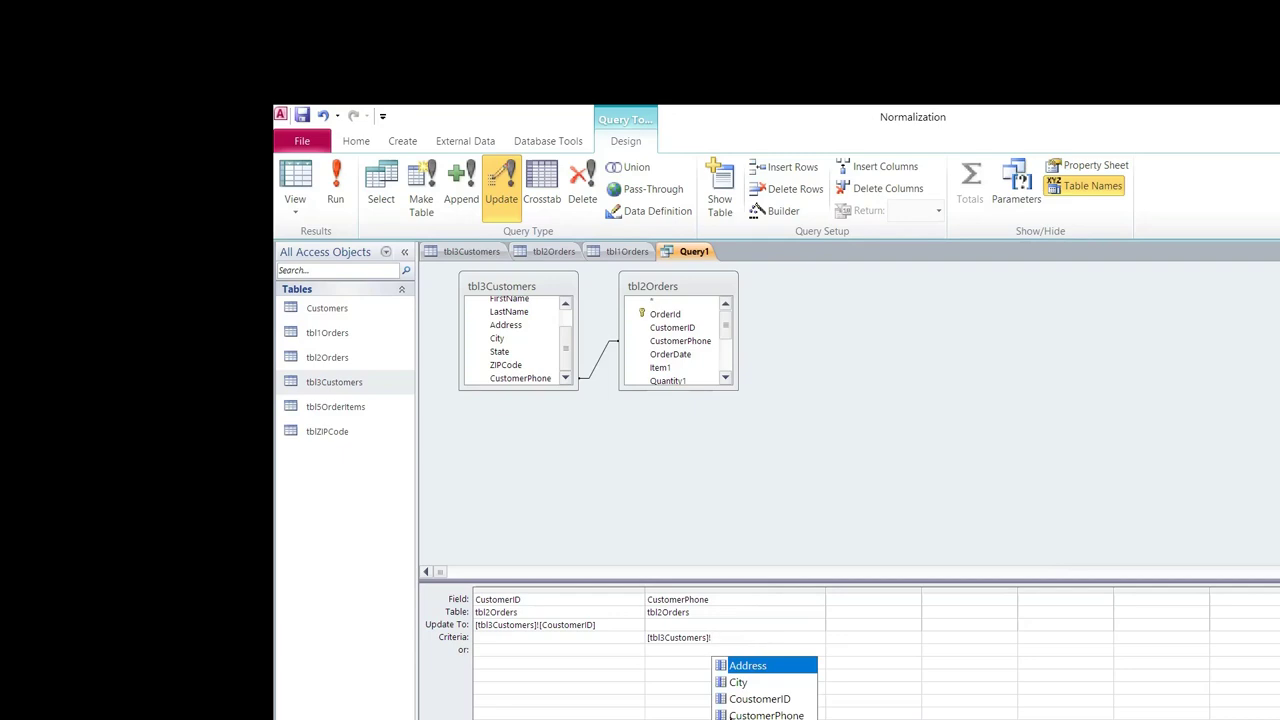
pyautogui.click(733, 713)
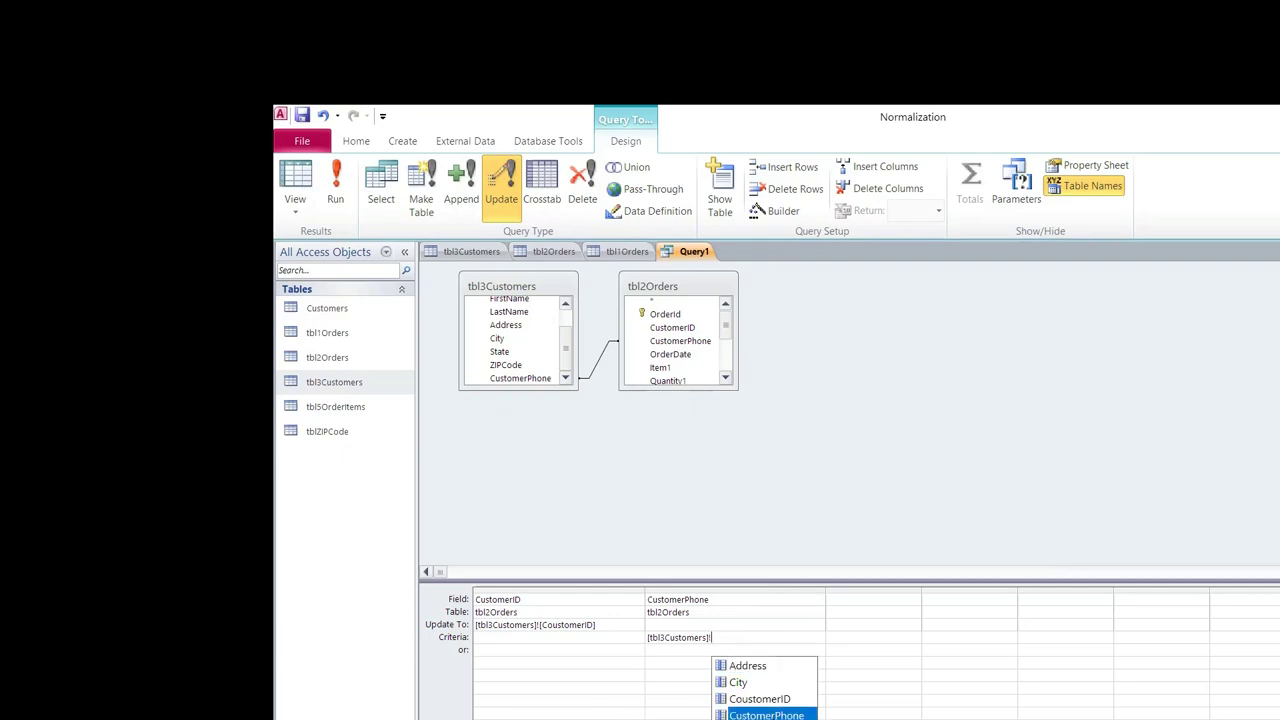
pyautogui.doubleClick(767, 712)
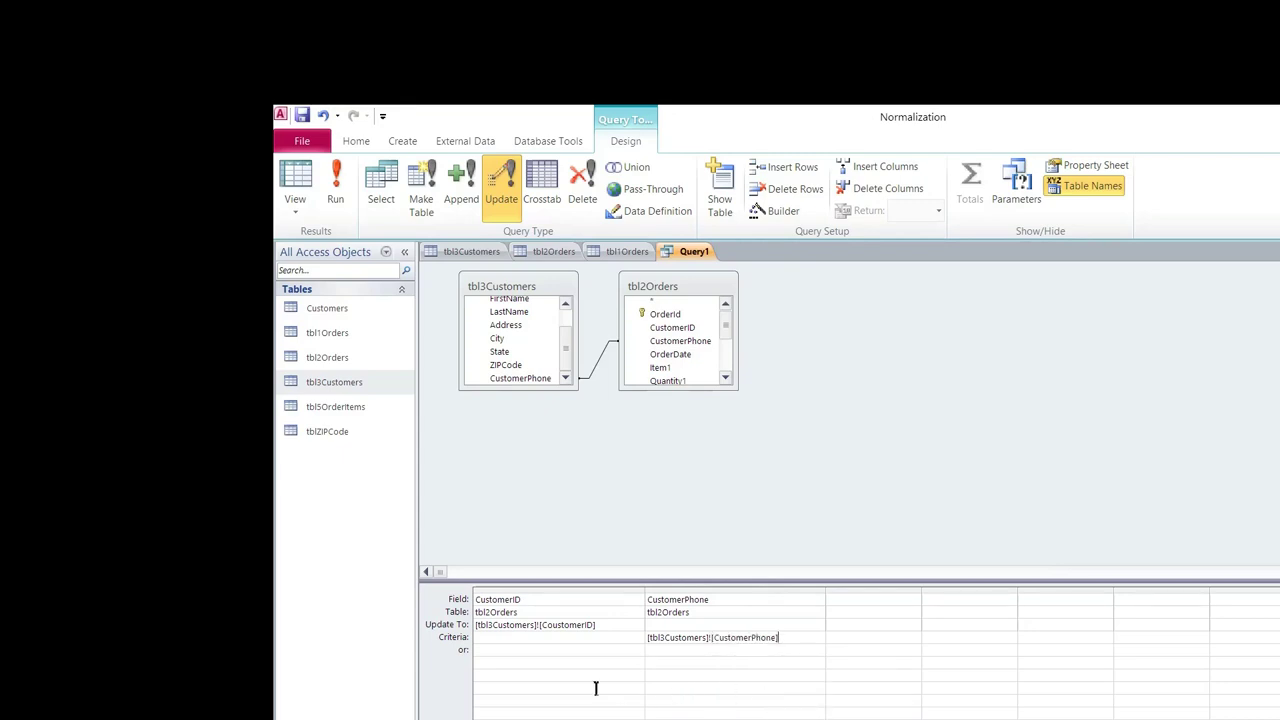
pyautogui.click(554, 628)
pyautogui.press('BackSpace')
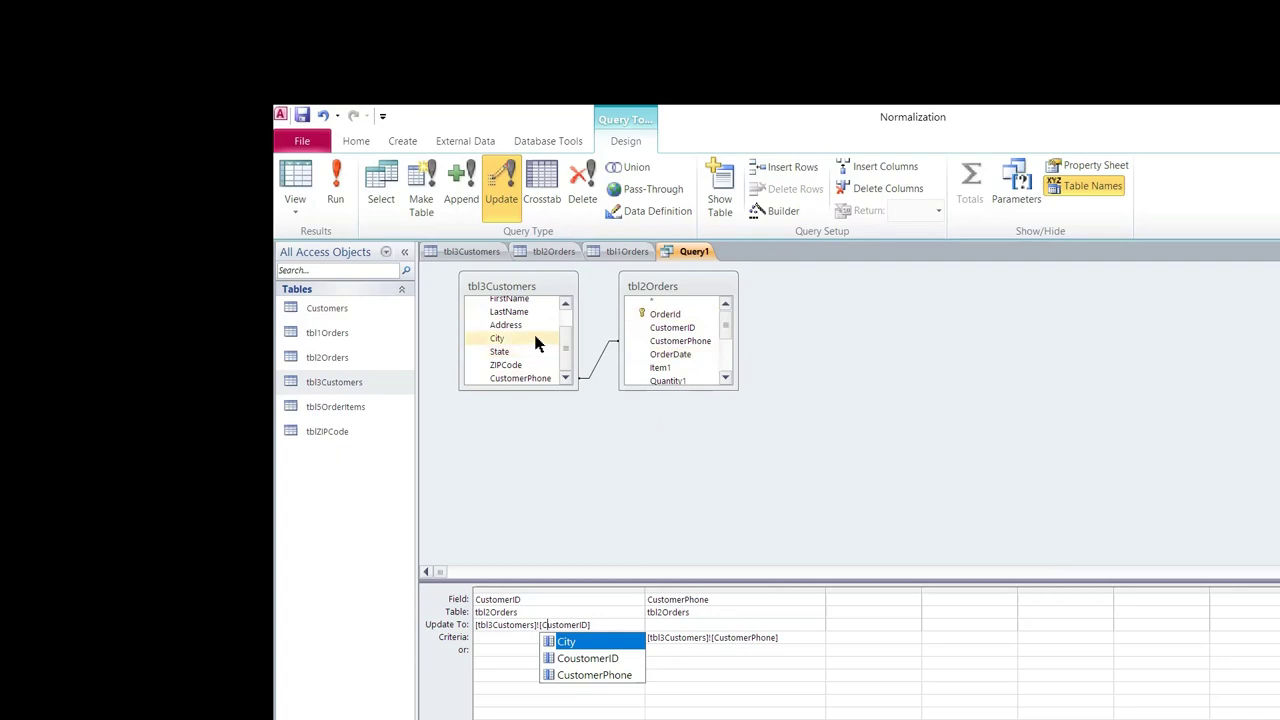
pyautogui.moveTo(566, 348); pyautogui.dragTo(571, 330)
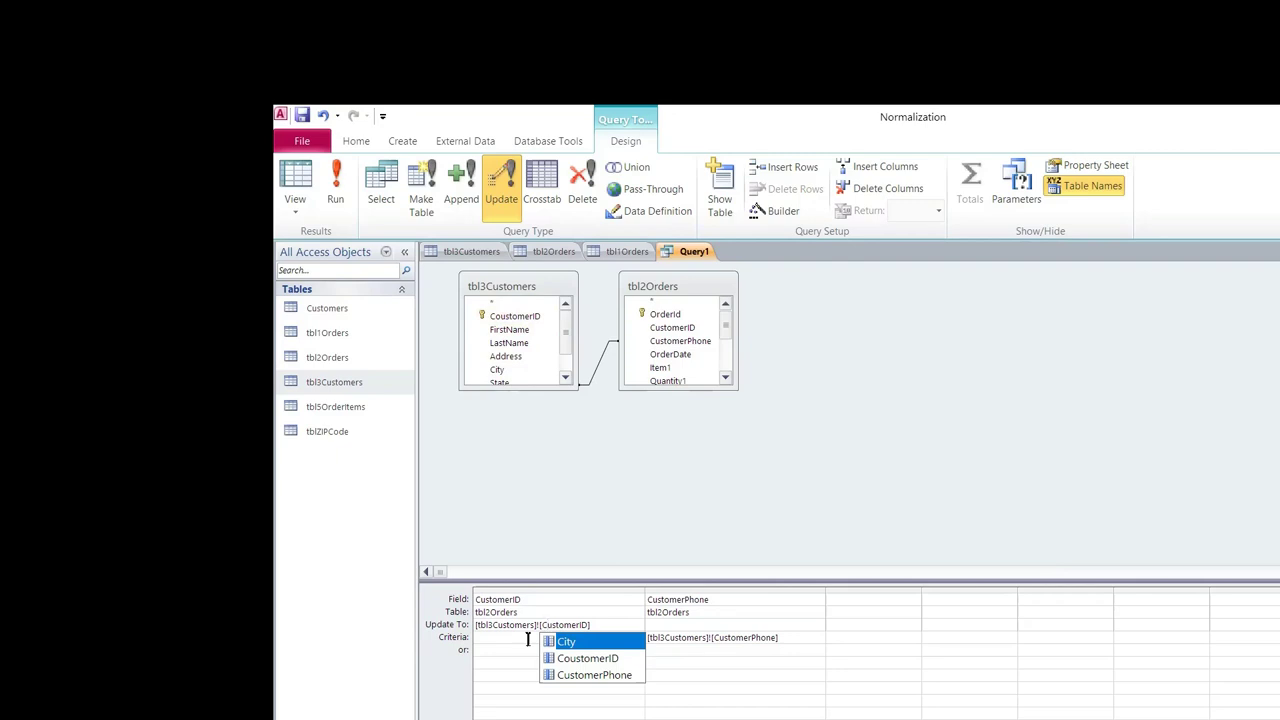
pyautogui.write('o')
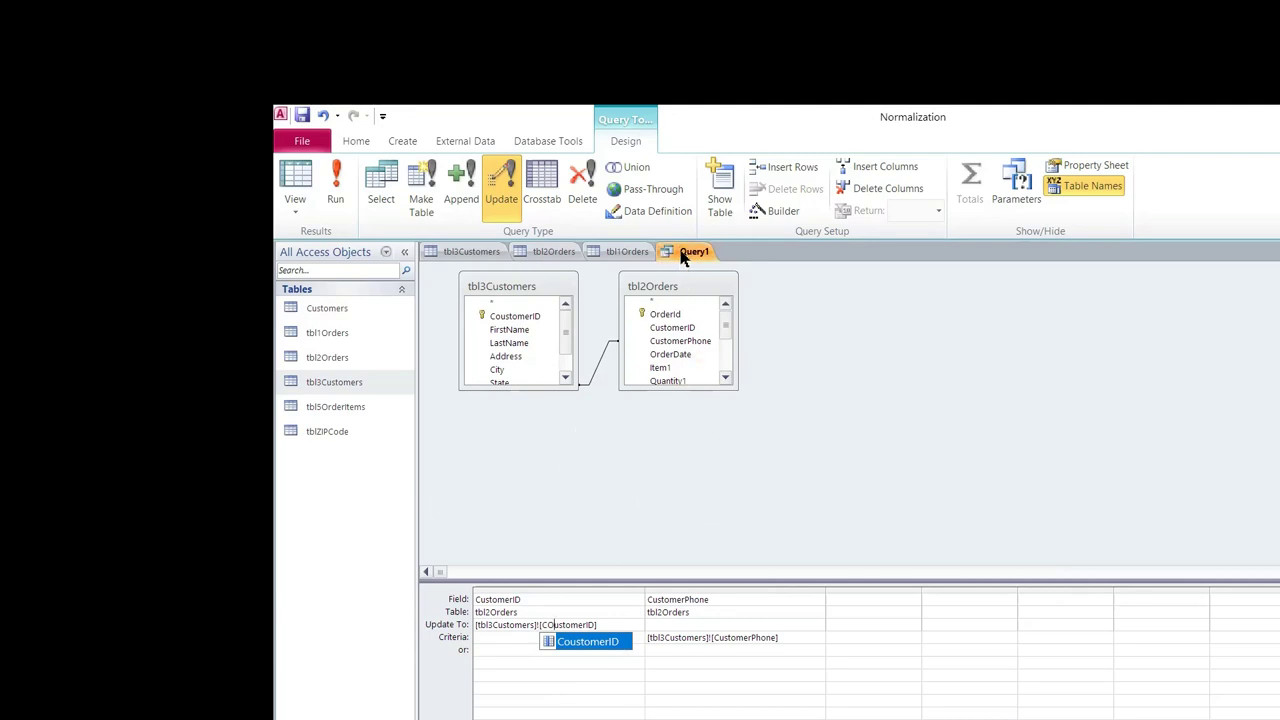
# Run the update query, accept the row update, and check the CustomerID values in tbl2Orders
pyautogui.click(333, 180)
pyautogui.click(886, 508)
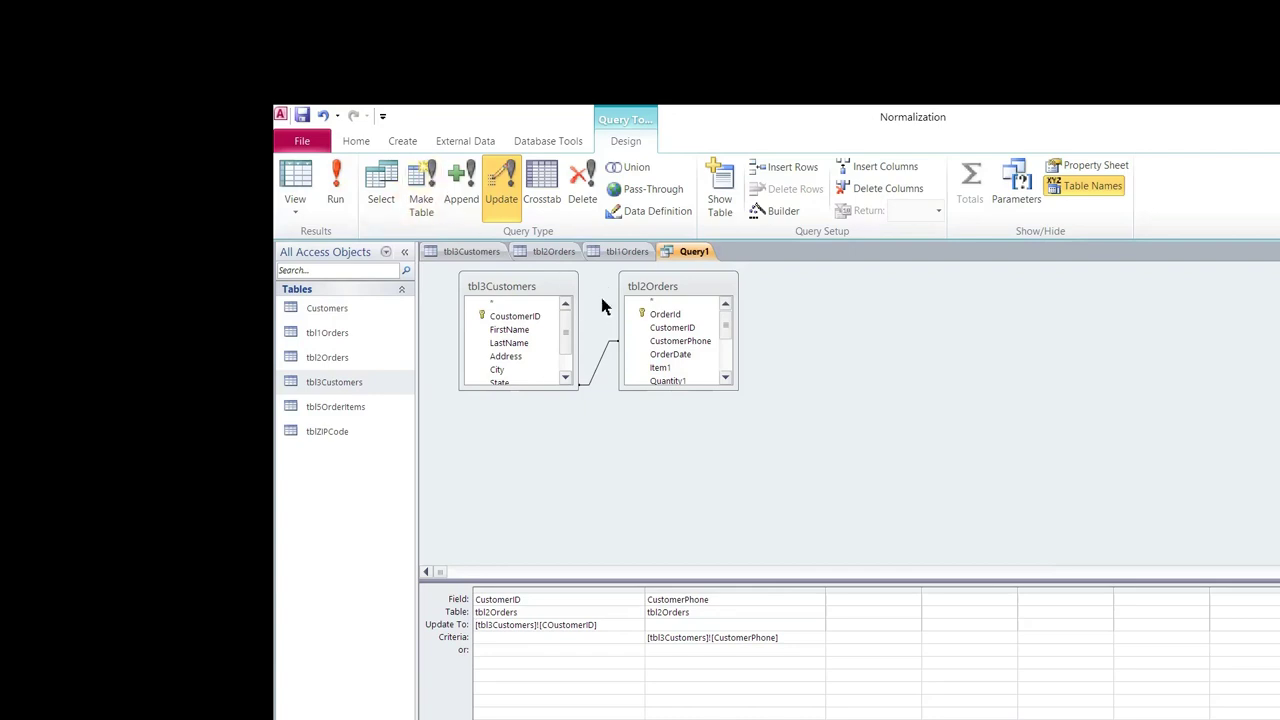
pyautogui.click(545, 251)
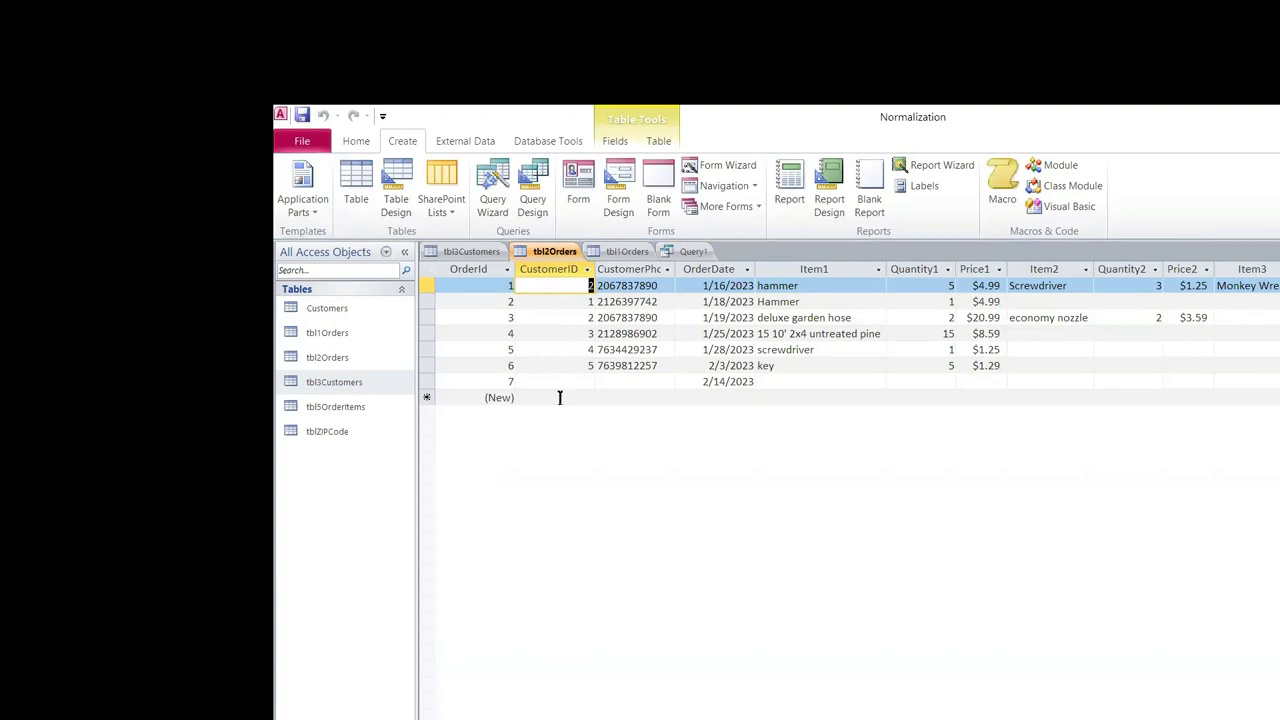
# Delete the otherwise blank order record dated 2/14/2023 from tbl2Orders
pyautogui.click(422, 381)
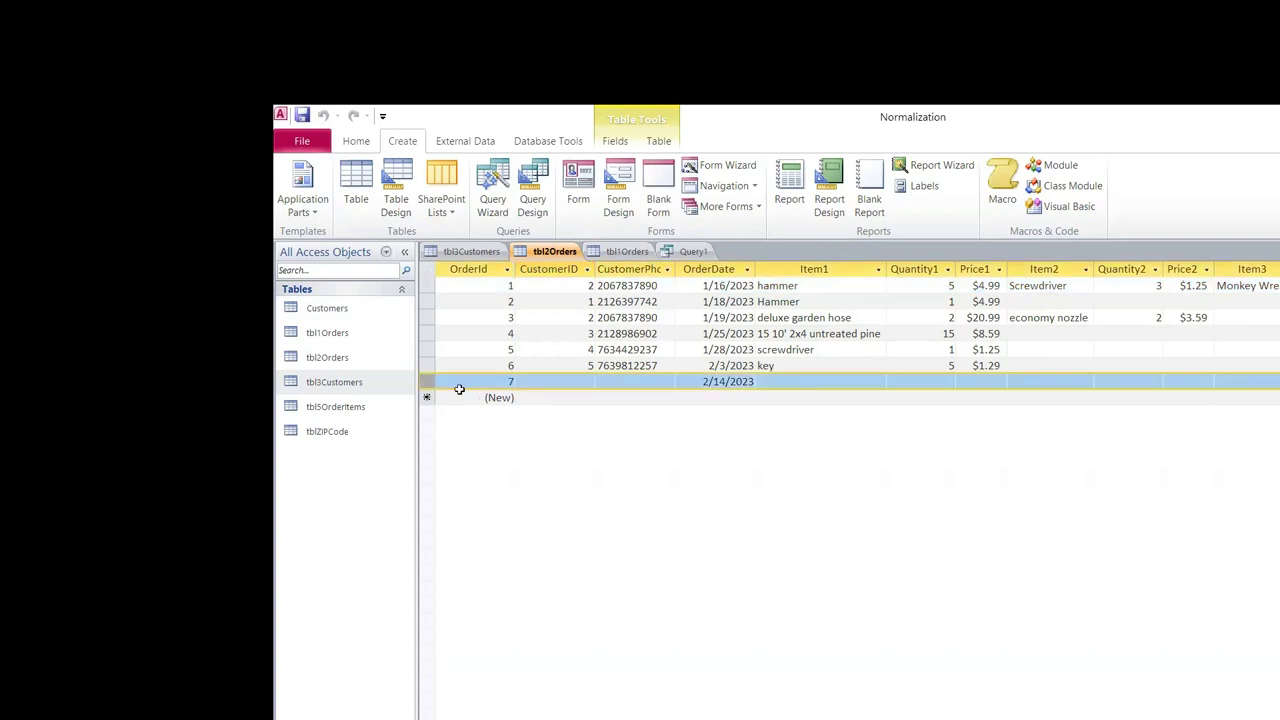
pyautogui.press('Delete')
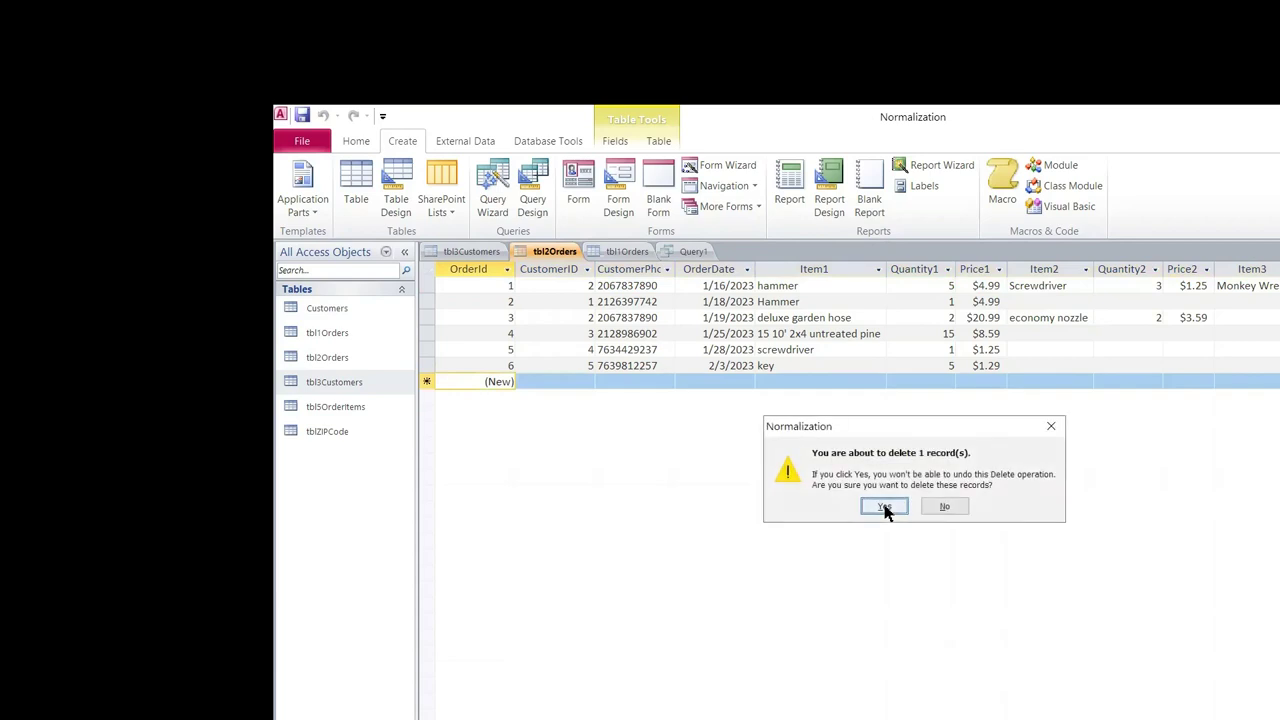
pyautogui.click(885, 508)
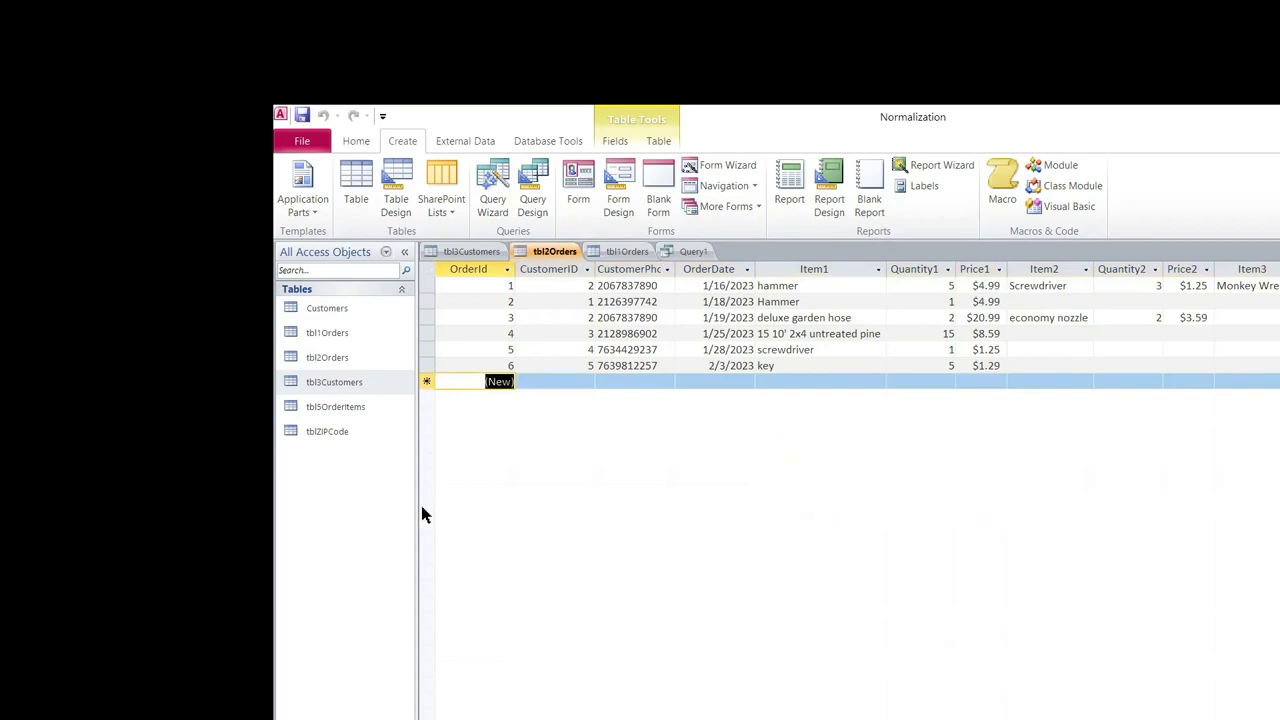
# Rename the CoustomerID field of tbl3Customers to CustomerID in the table design and save the table
pyautogui.click(325, 386)
pyautogui.rightClick(325, 386)
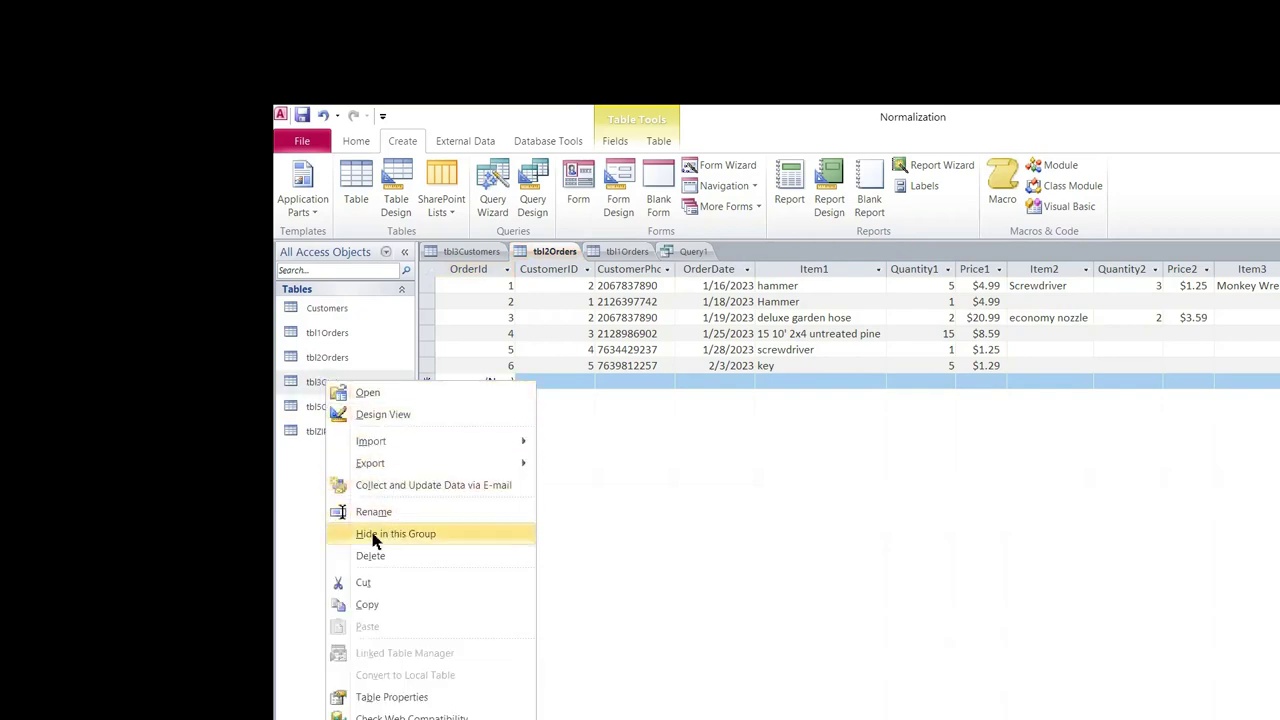
pyautogui.click(384, 418)
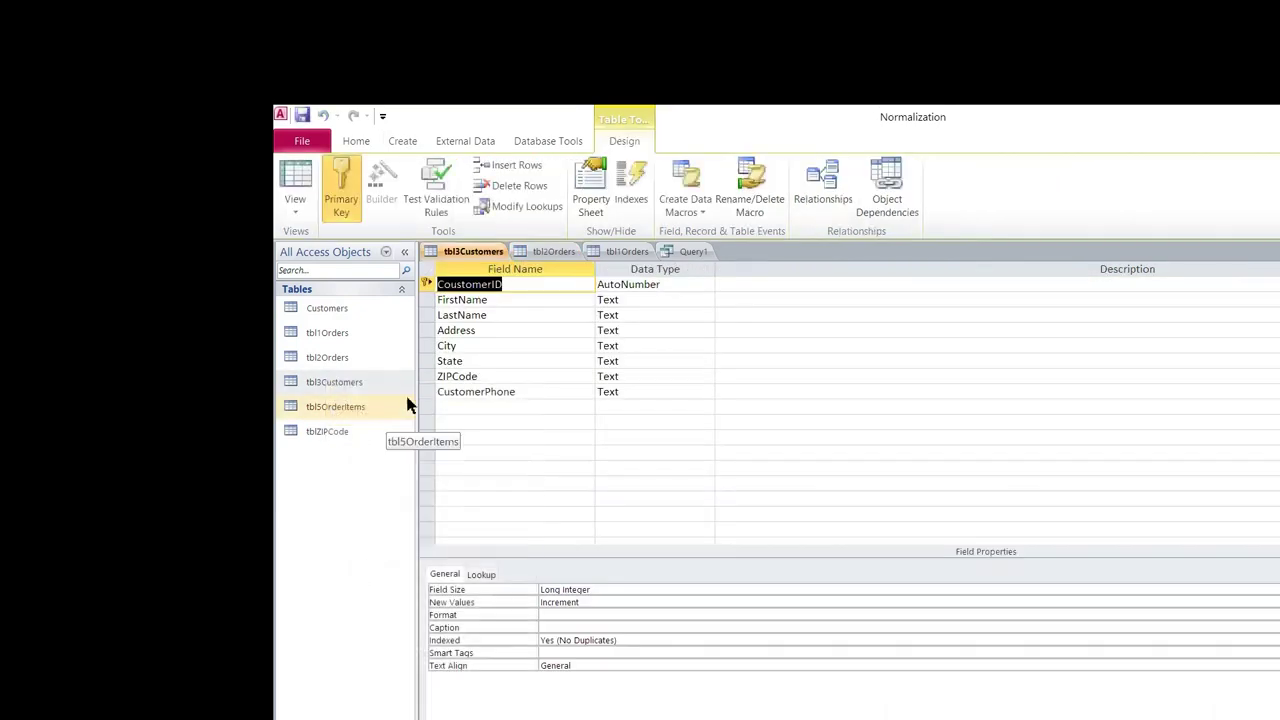
pyautogui.click(448, 285)
pyautogui.press('BackSpace')
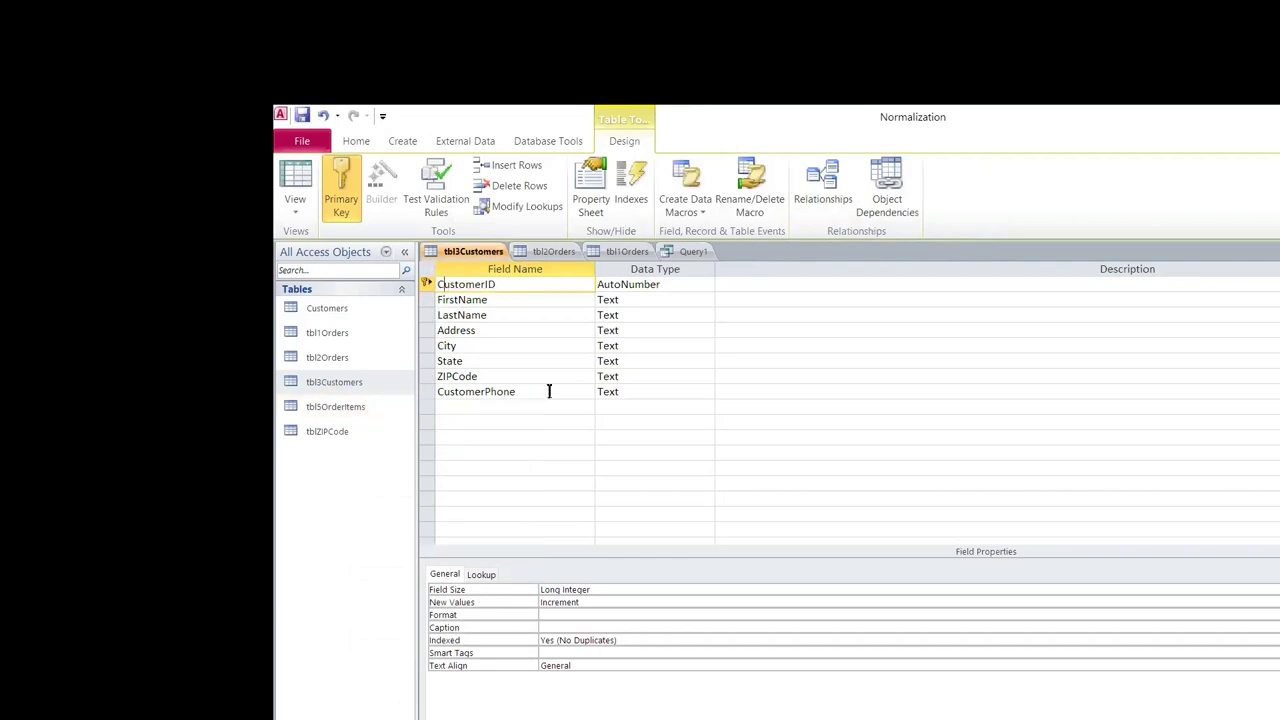
pyautogui.rightClick(485, 252)
pyautogui.click(516, 258)
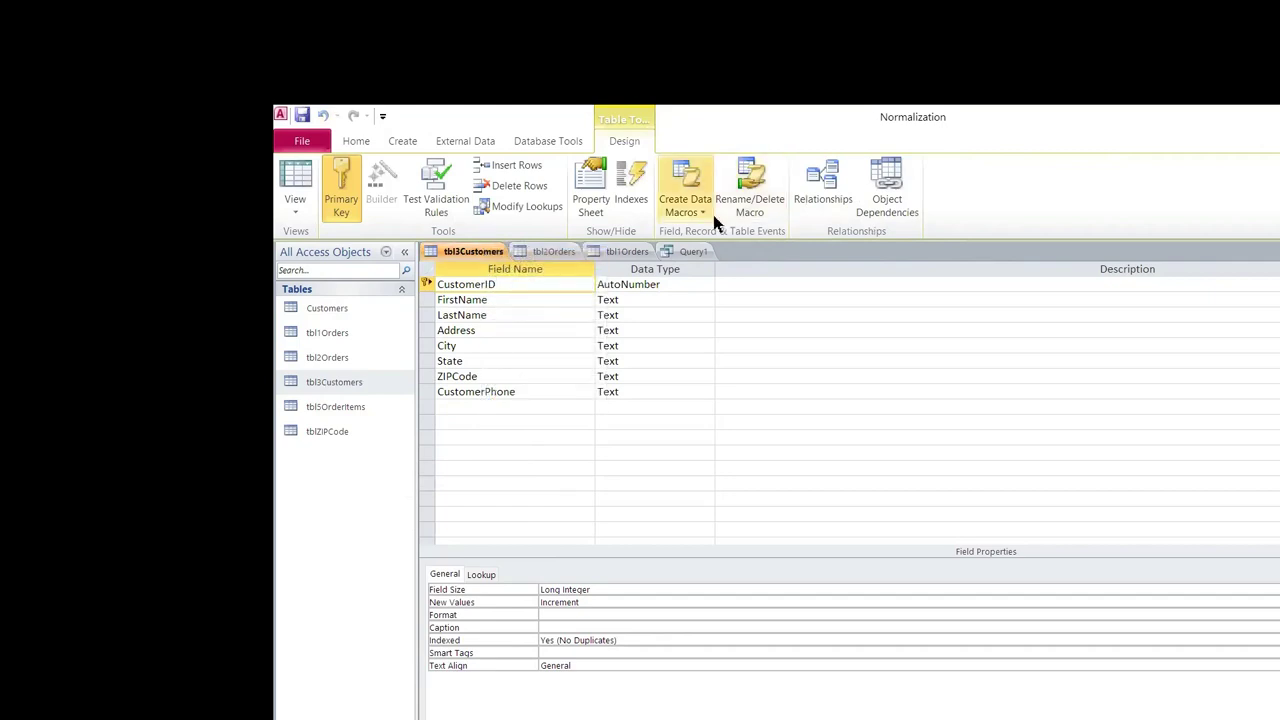
# Close the Query1 update query without saving its design changes
pyautogui.click(690, 252)
pyautogui.rightClick(690, 254)
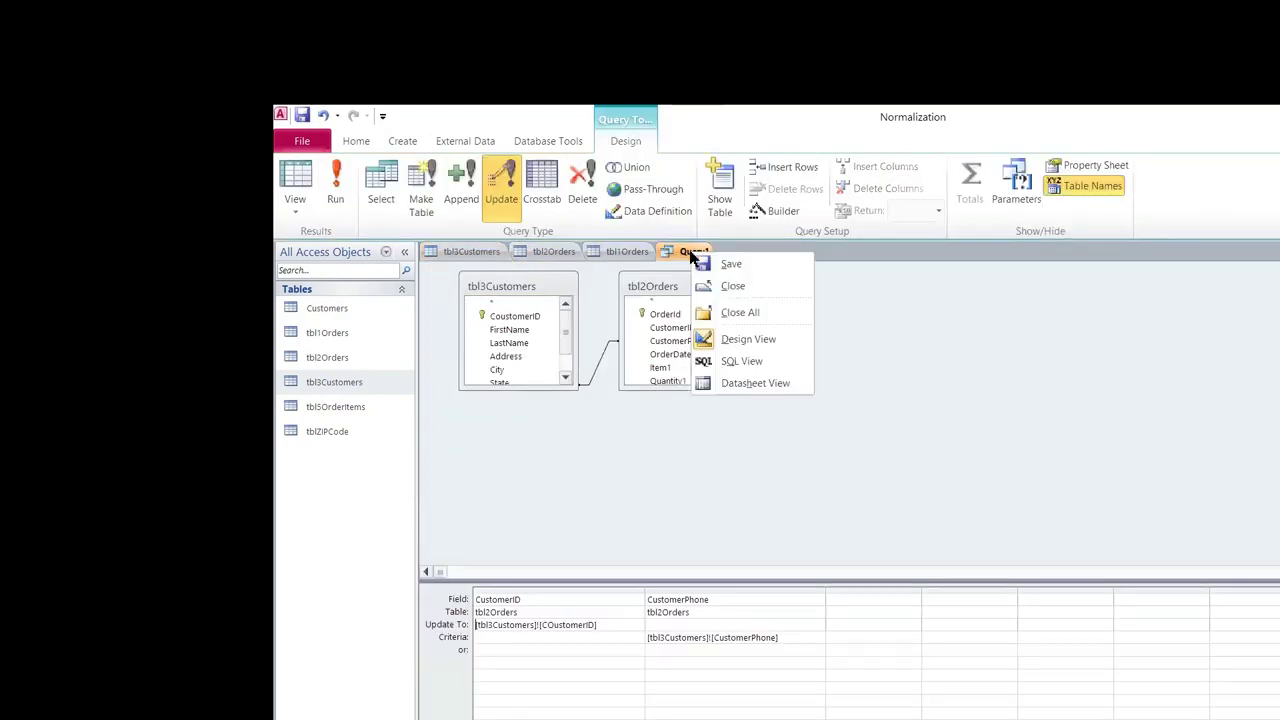
pyautogui.click(734, 286)
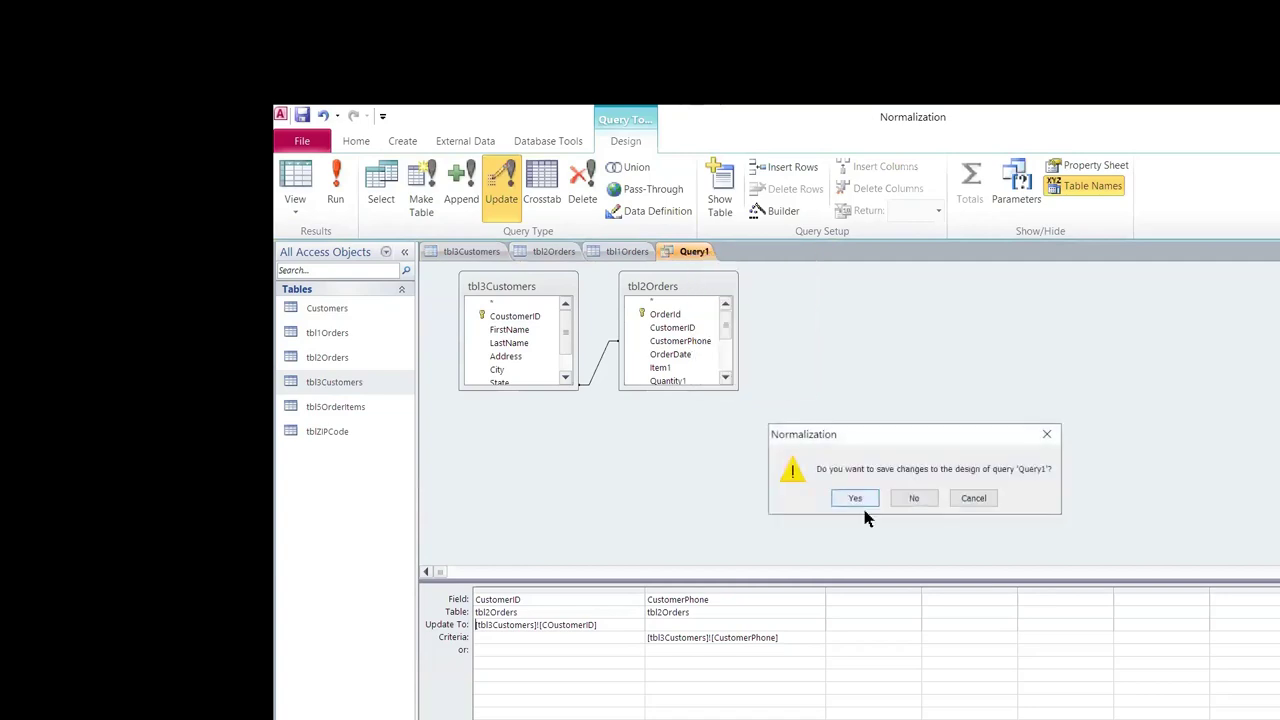
pyautogui.click(914, 497)
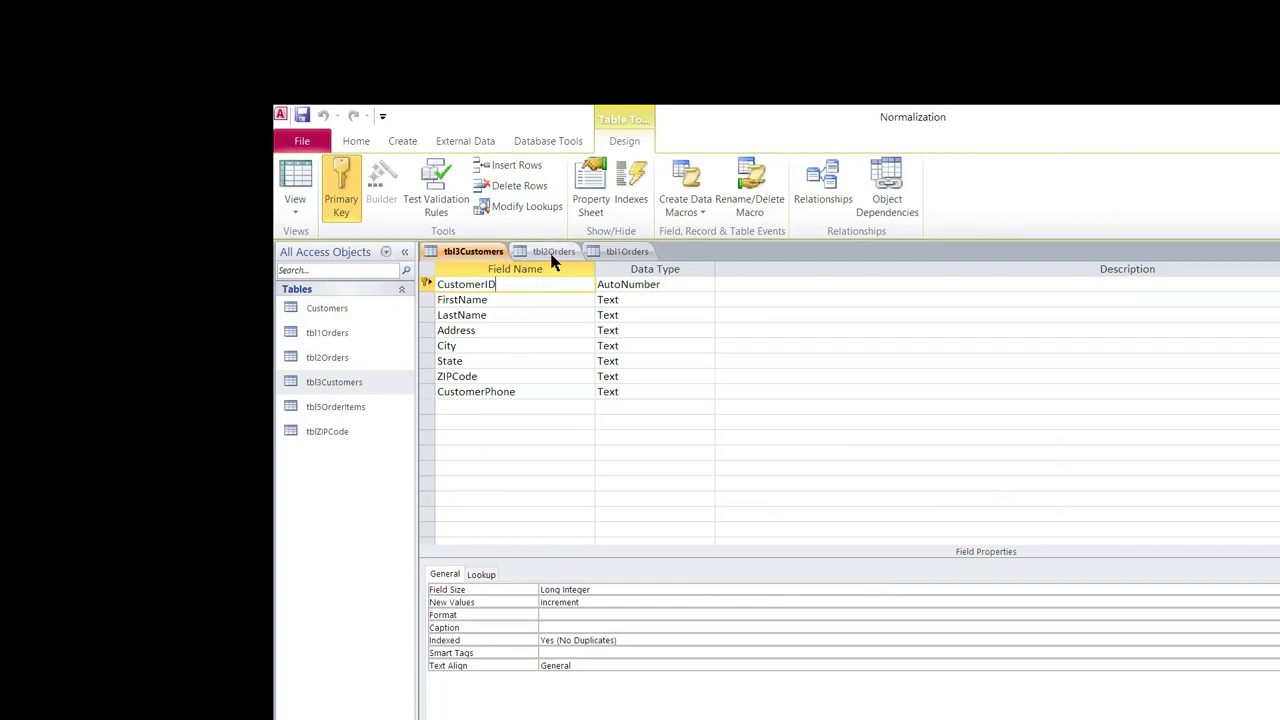
# Close tbl1Orders, then close the remaining open tables tbl3Customers and tbl2Orders
pyautogui.rightClick(648, 253)
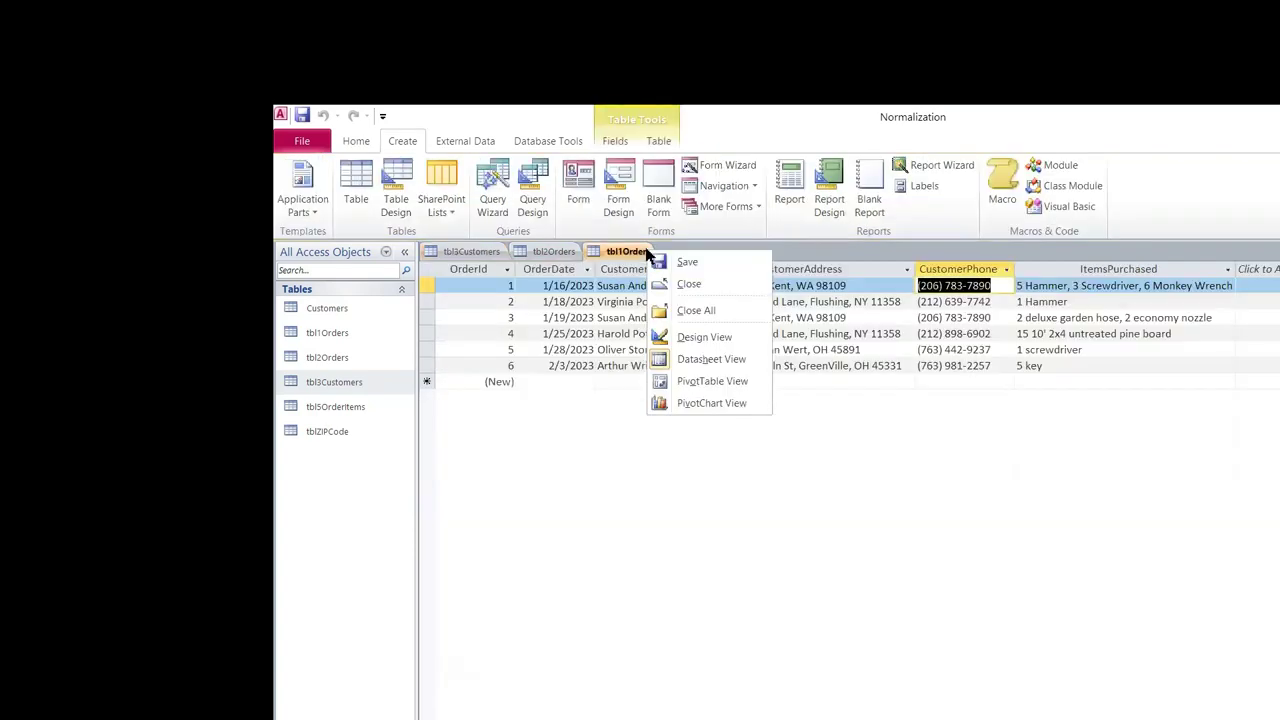
pyautogui.click(688, 285)
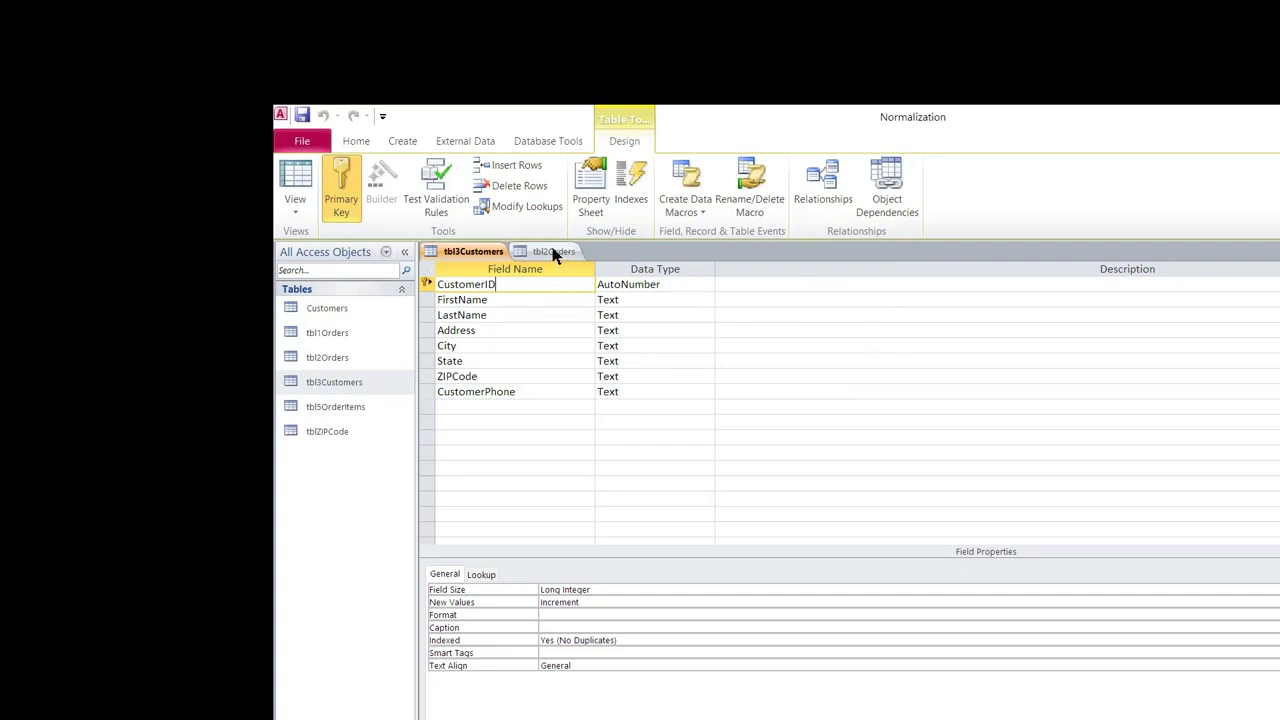
pyautogui.rightClick(484, 256)
pyautogui.click(508, 258)
pyautogui.click(553, 254)
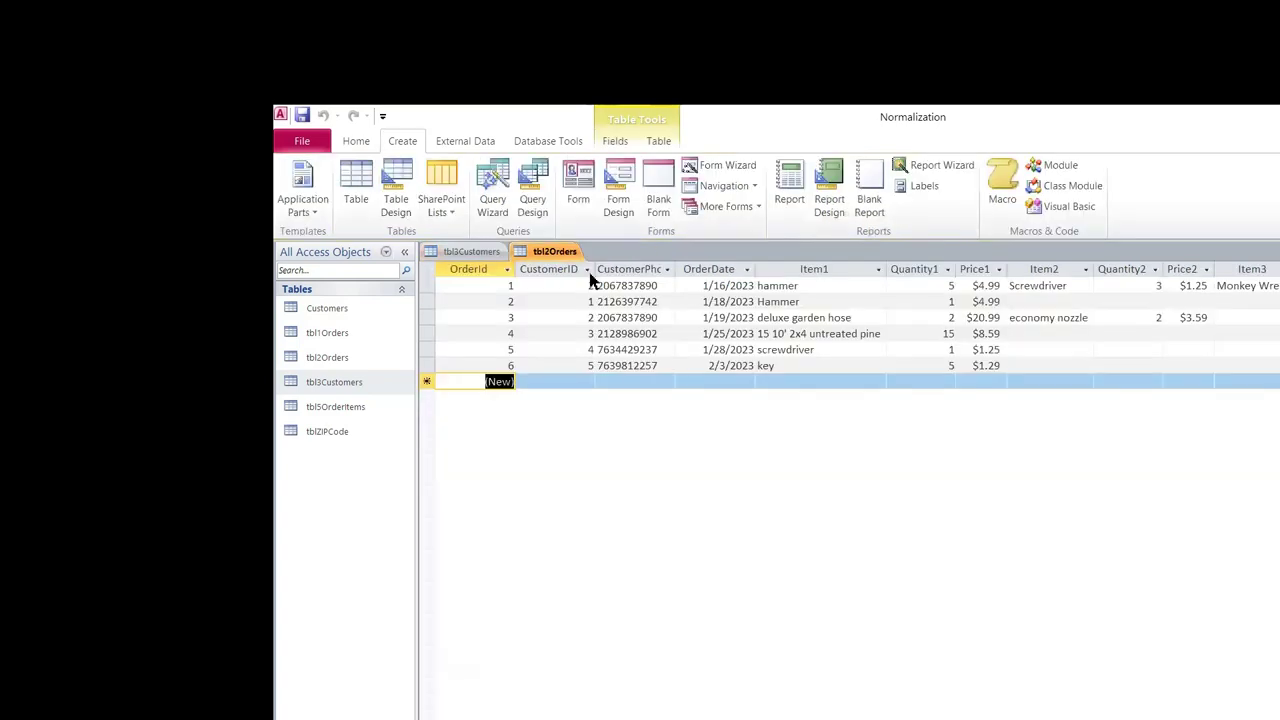
pyautogui.rightClick(566, 253)
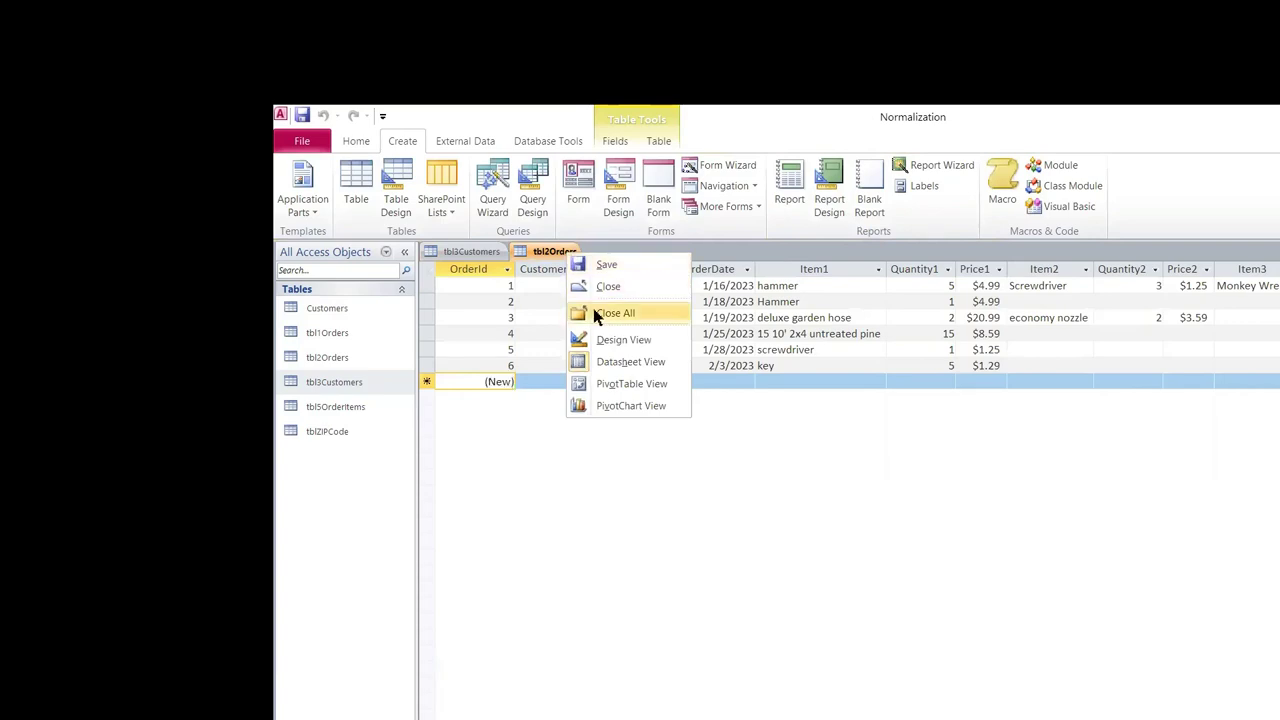
pyautogui.click(615, 313)
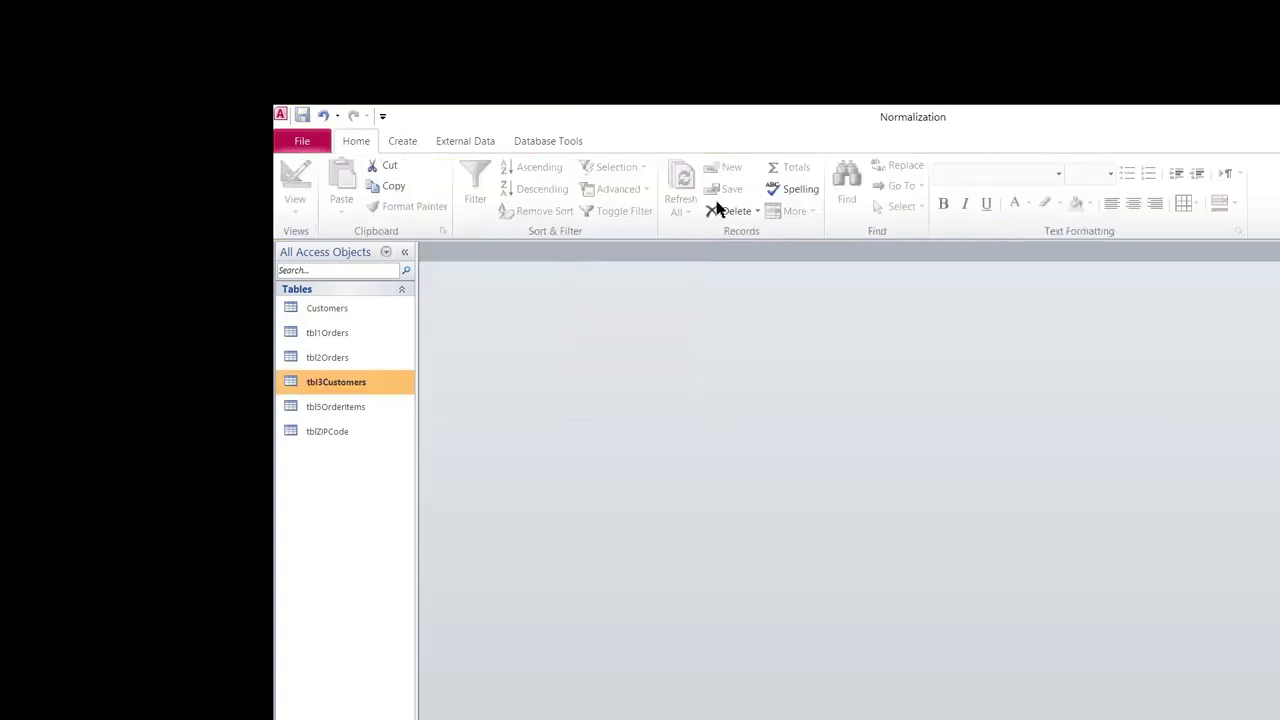
# Open the Relationships window and add the tables tbl3Customers and tbl2Orders to the layout
pyautogui.click(547, 141)
pyautogui.click(480, 191)
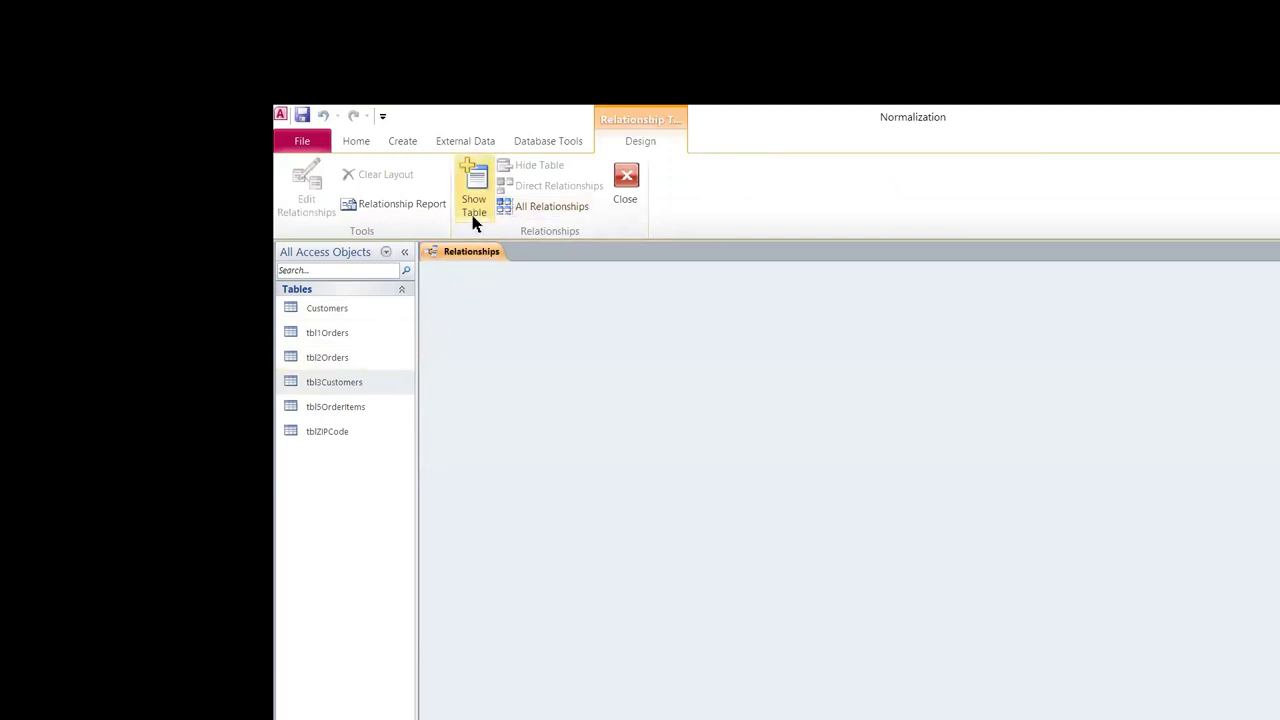
pyautogui.rightClick(496, 329)
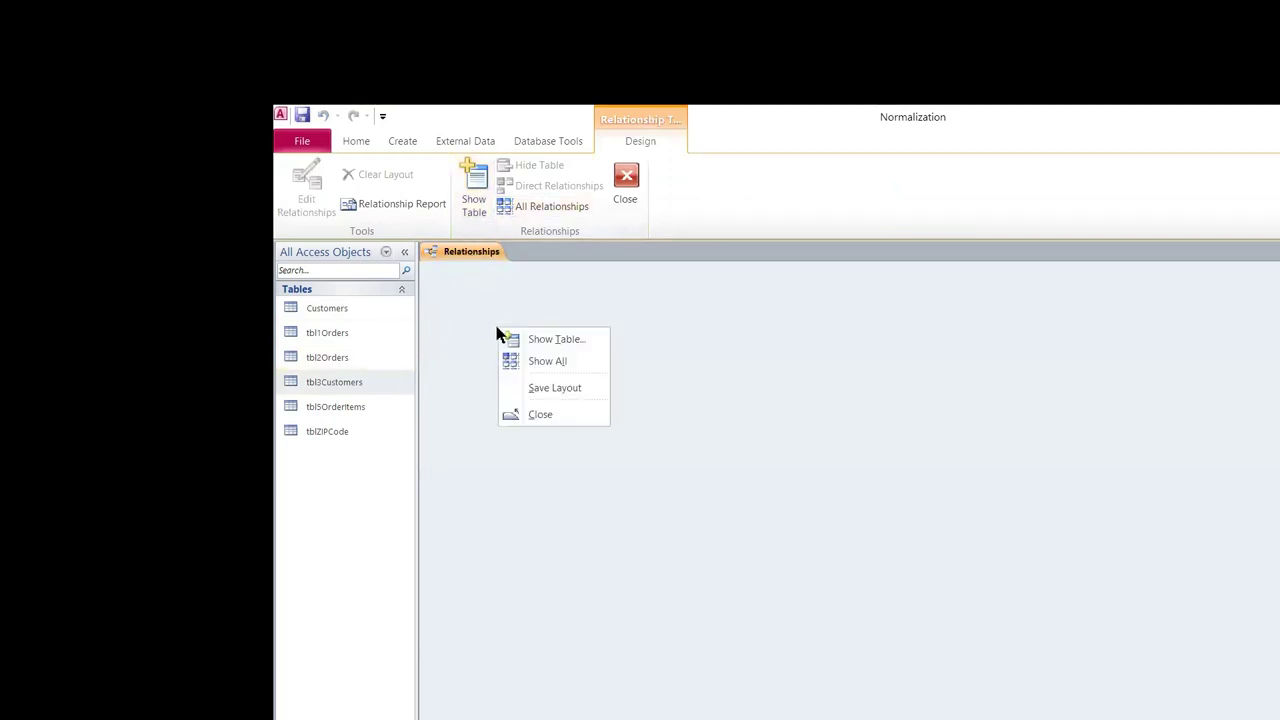
pyautogui.click(540, 339)
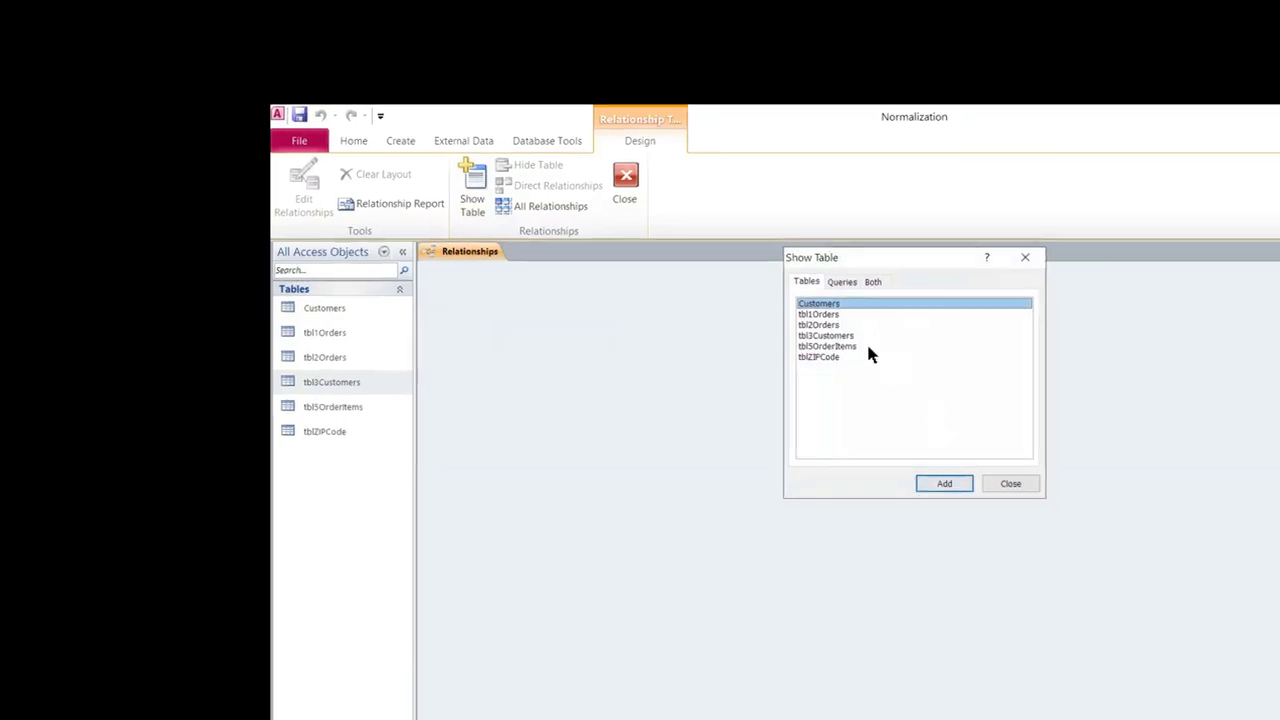
pyautogui.doubleClick(815, 336)
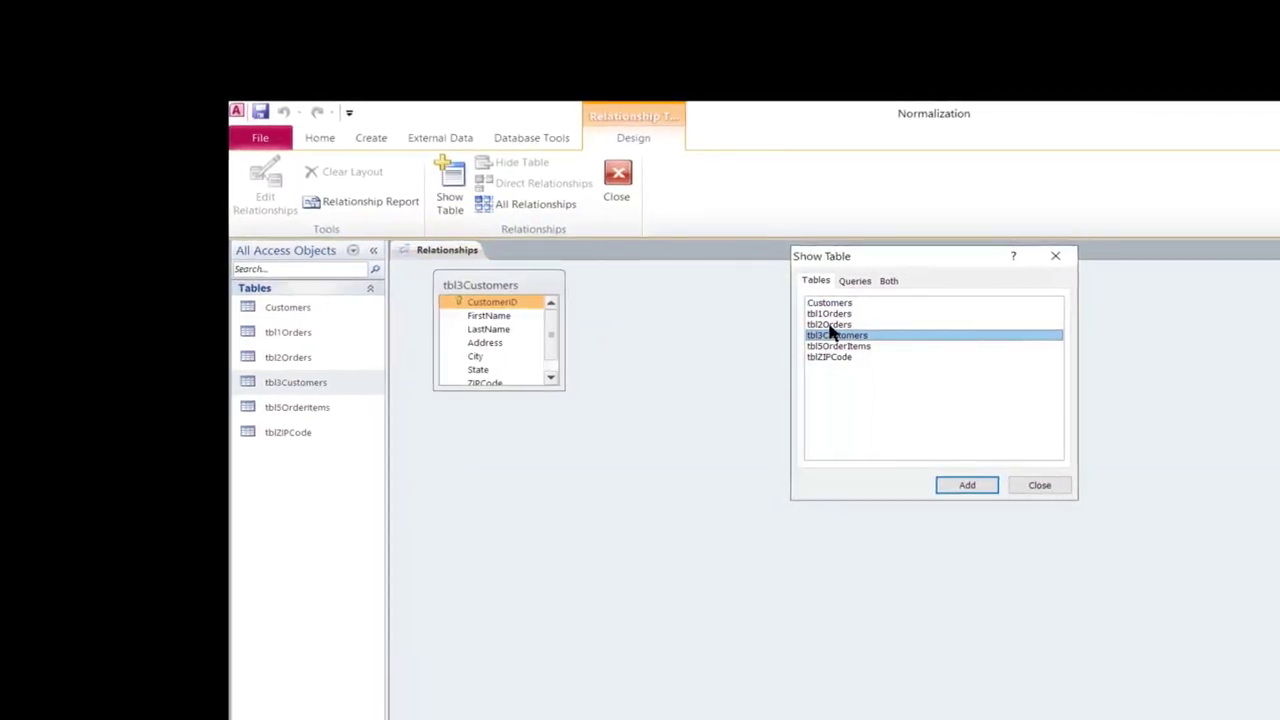
pyautogui.doubleClick(829, 324)
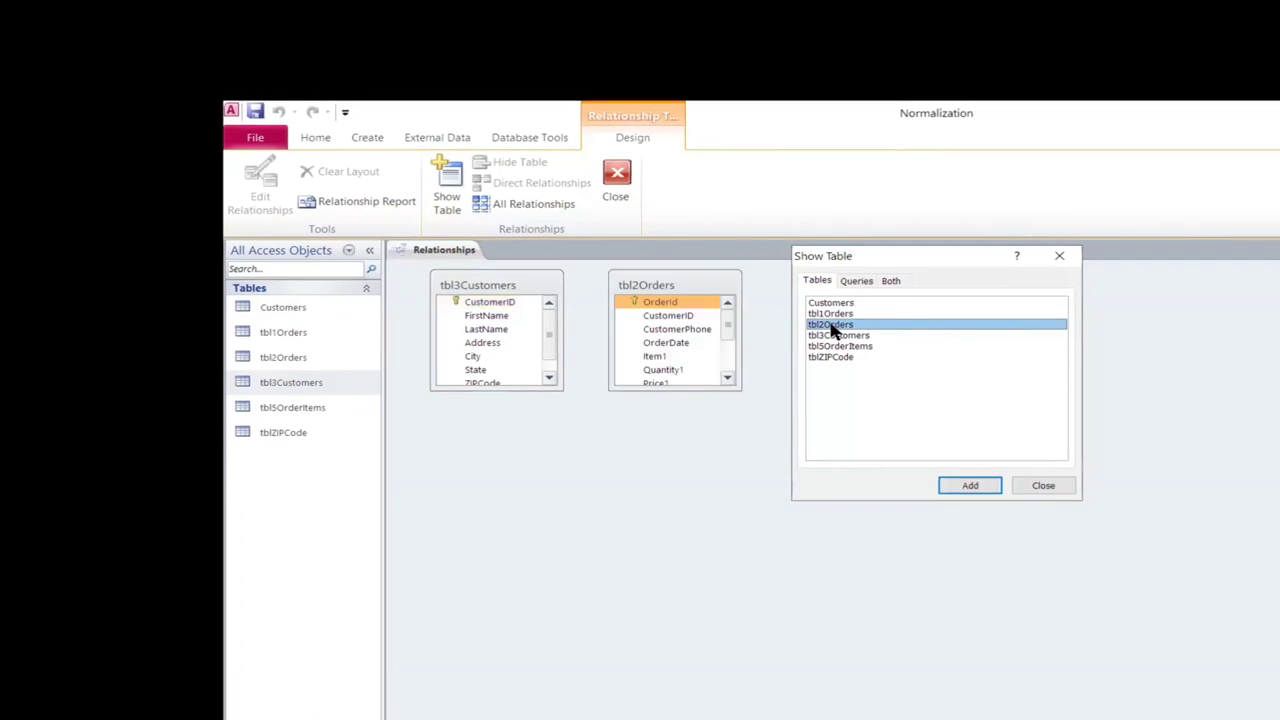
pyautogui.click(1030, 487)
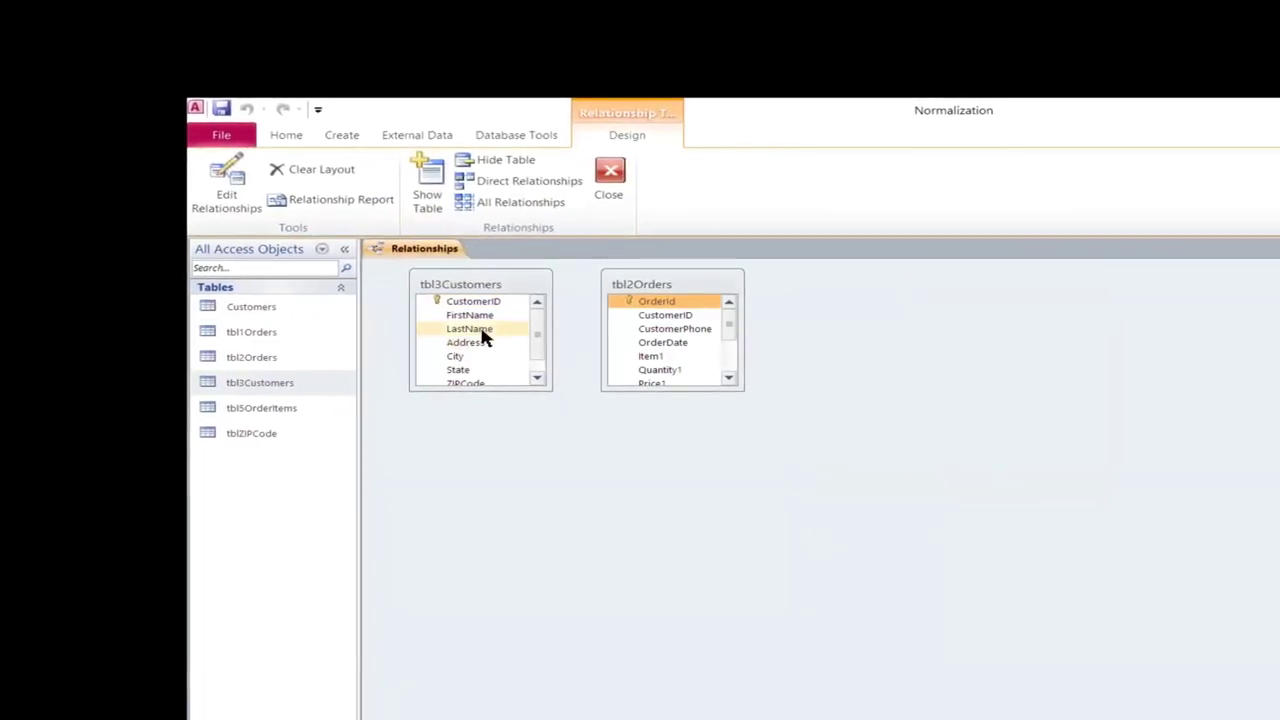
# Relate CustomerID of tbl3Customers to CustomerID of tbl2Orders, enforcing referential integrity with cascade update of related fields
pyautogui.moveTo(490, 301); pyautogui.dragTo(668, 317)
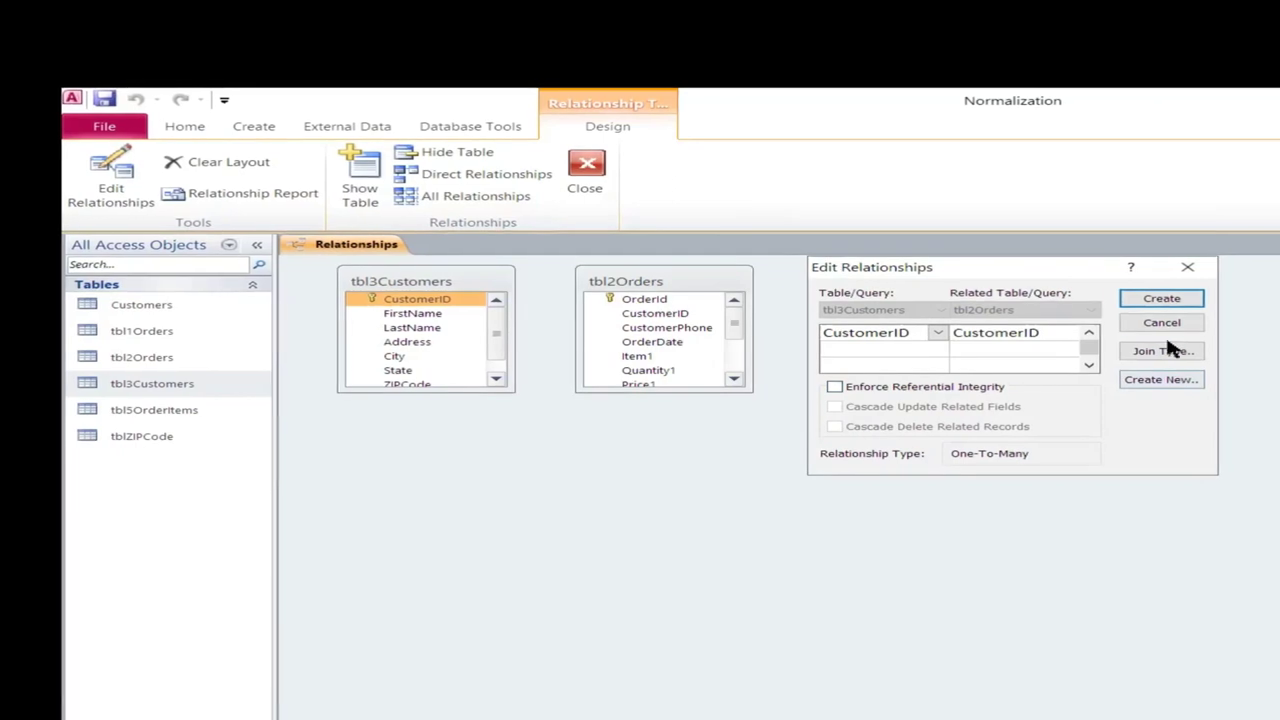
pyautogui.click(1162, 298)
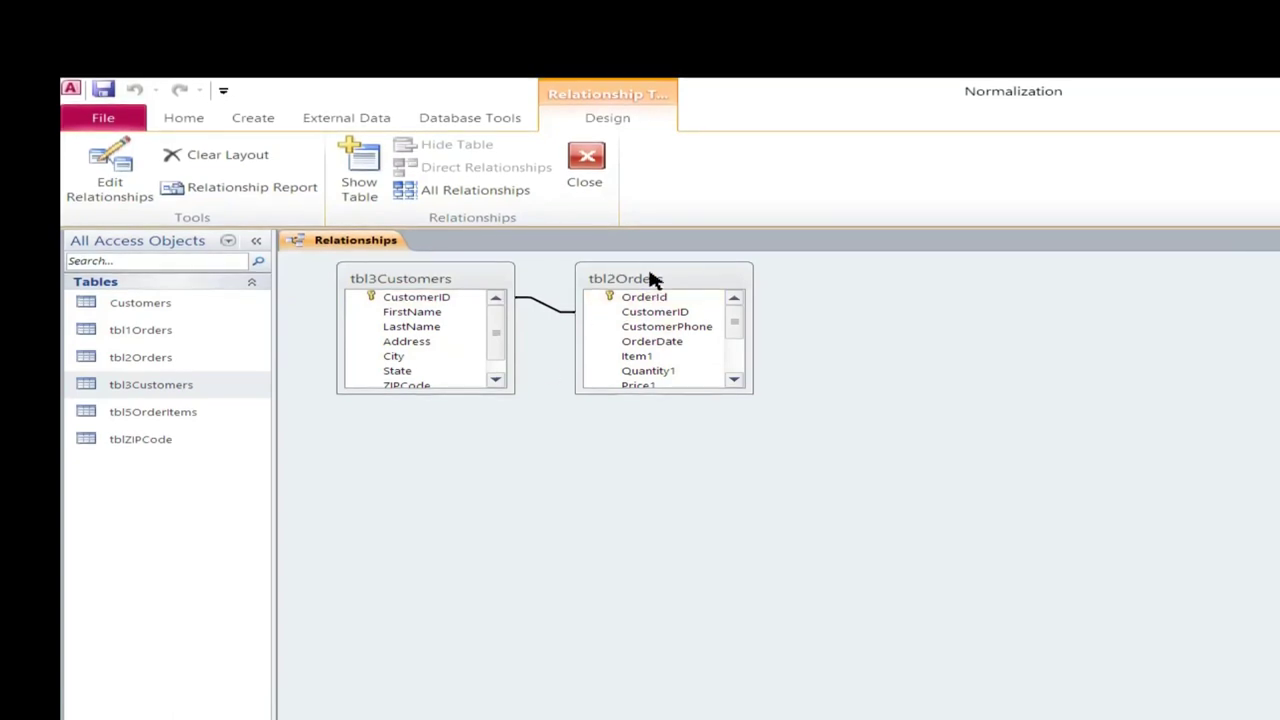
pyautogui.rightClick(548, 310)
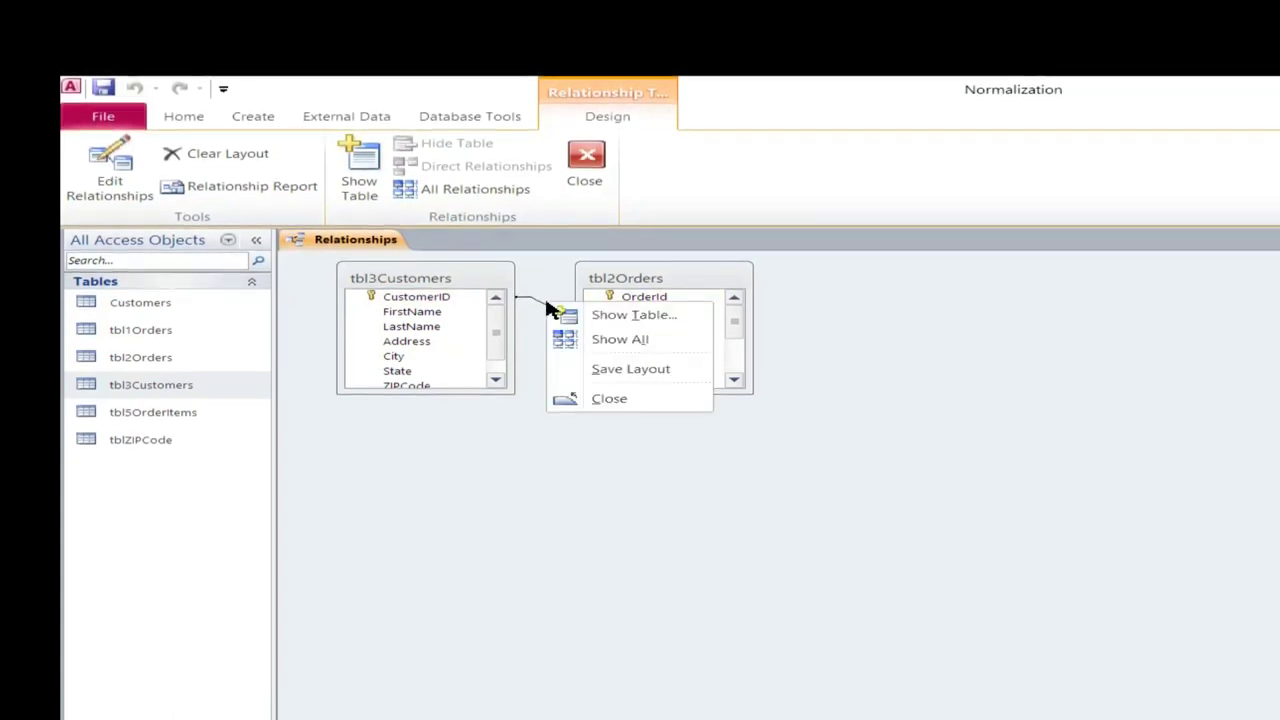
pyautogui.click(540, 302)
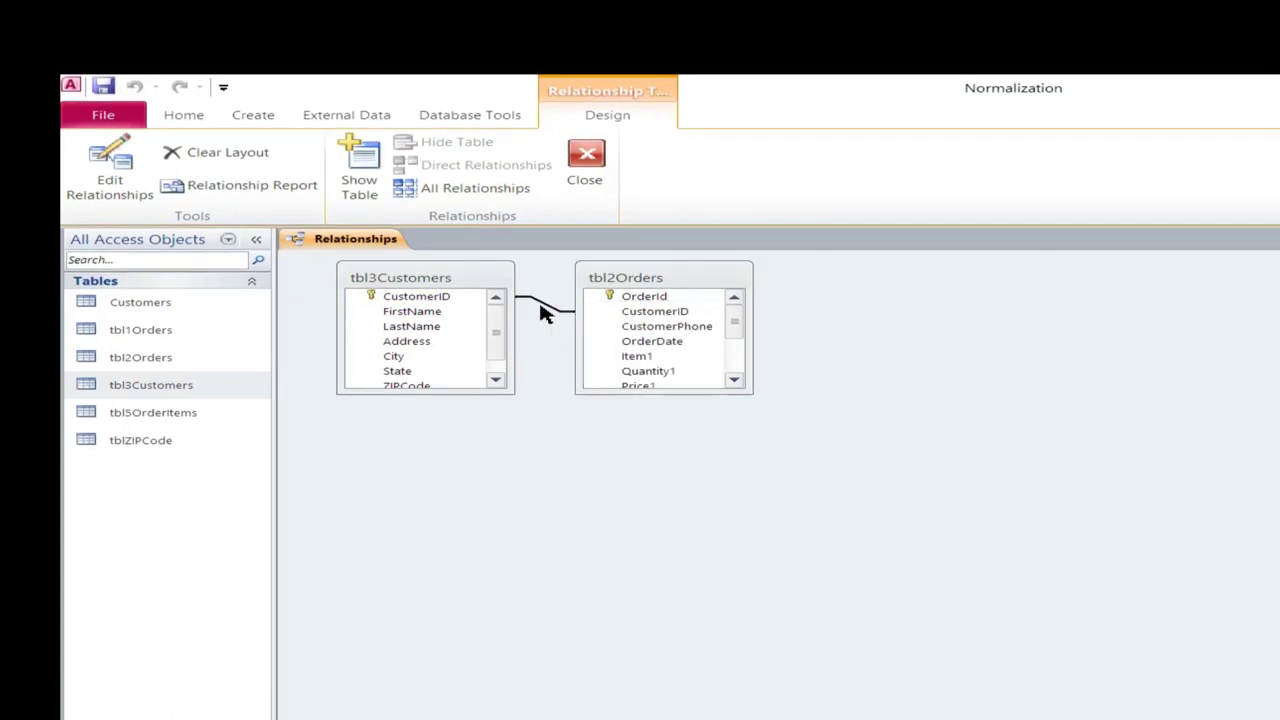
pyautogui.rightClick(548, 312)
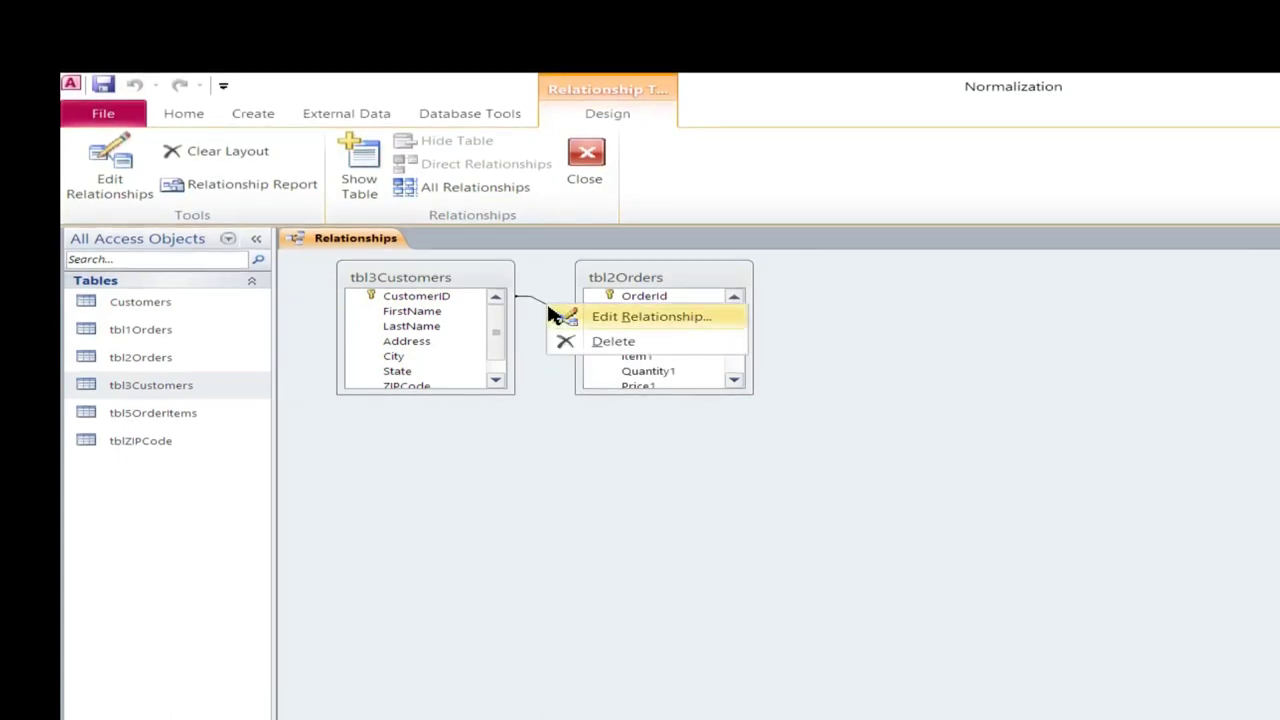
pyautogui.click(650, 318)
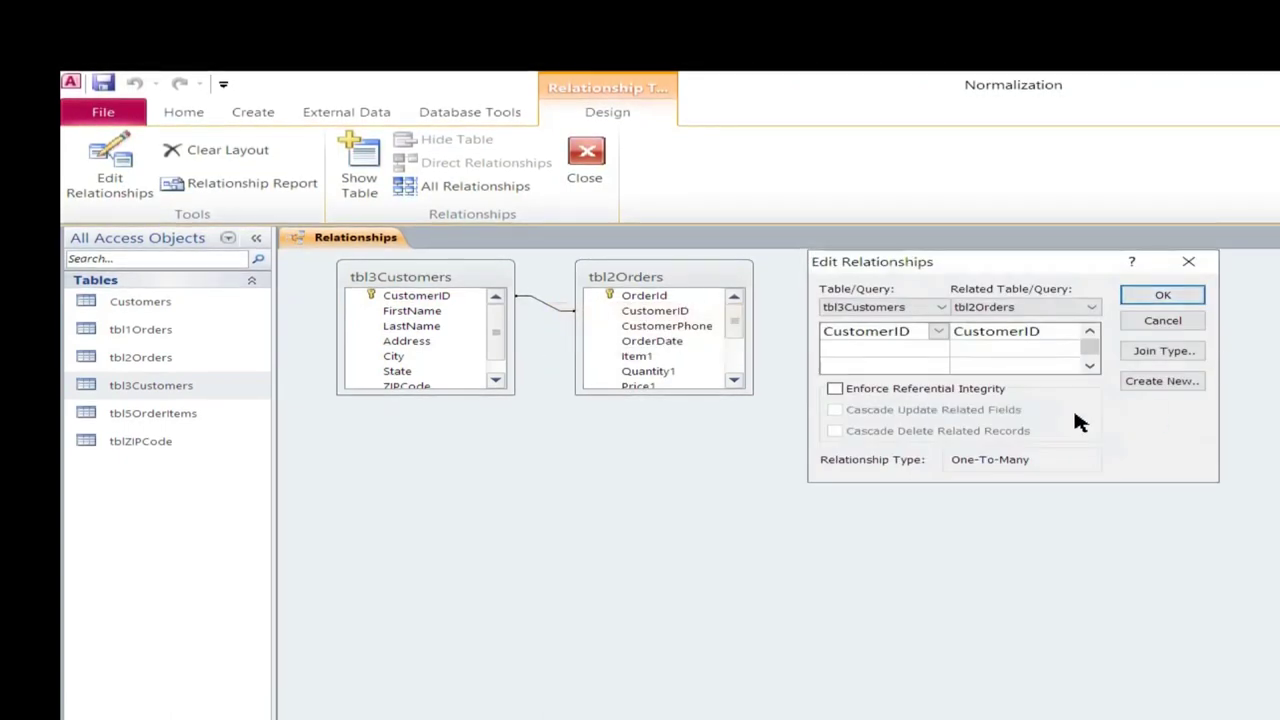
pyautogui.click(835, 389)
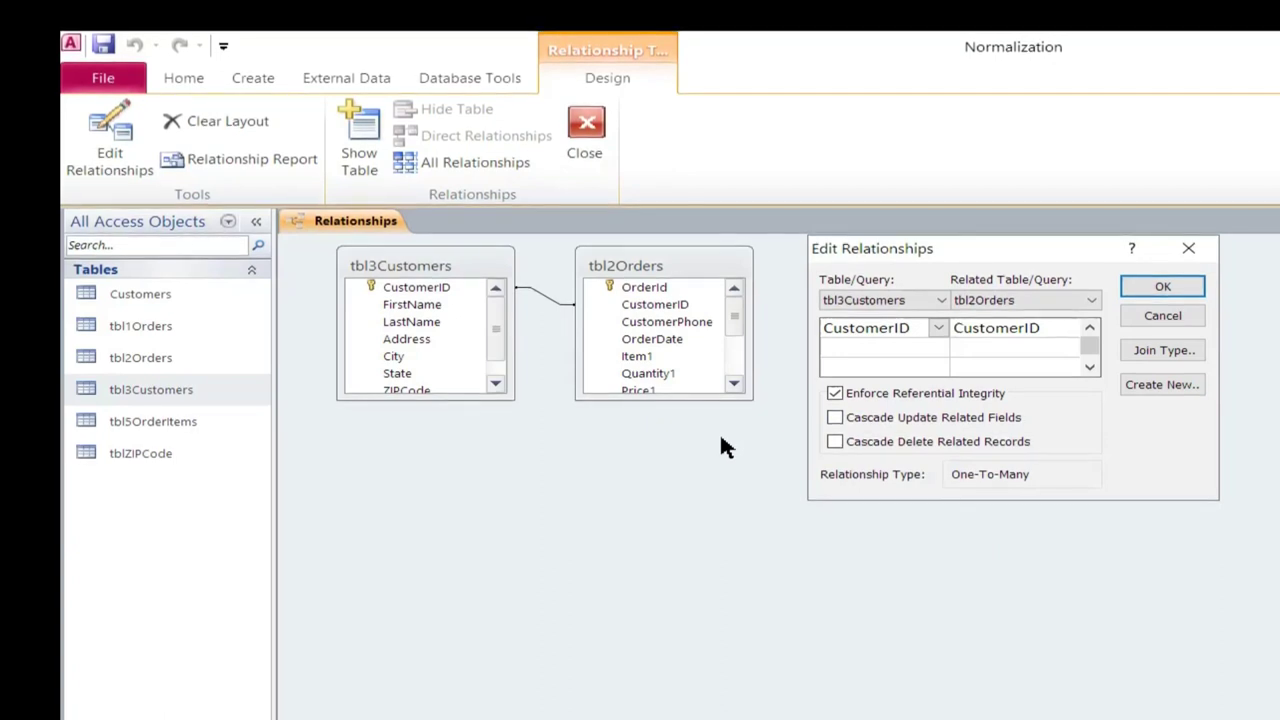
pyautogui.click(835, 420)
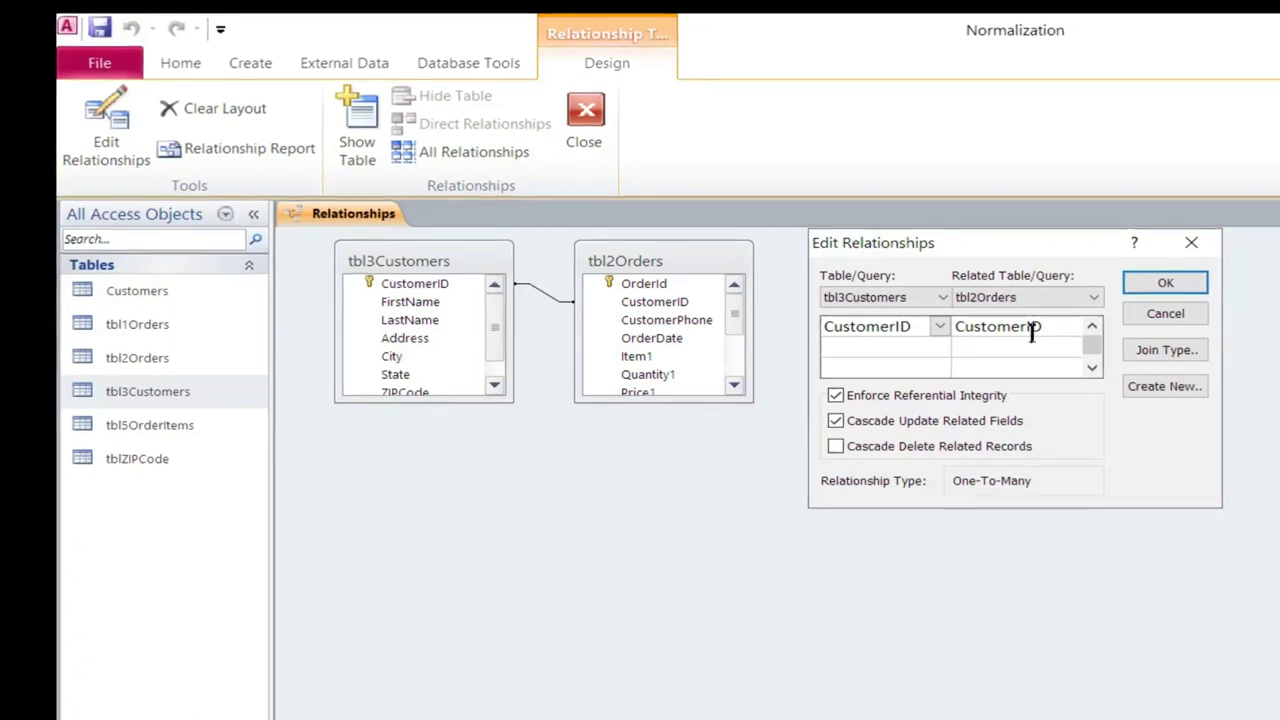
pyautogui.click(1162, 284)
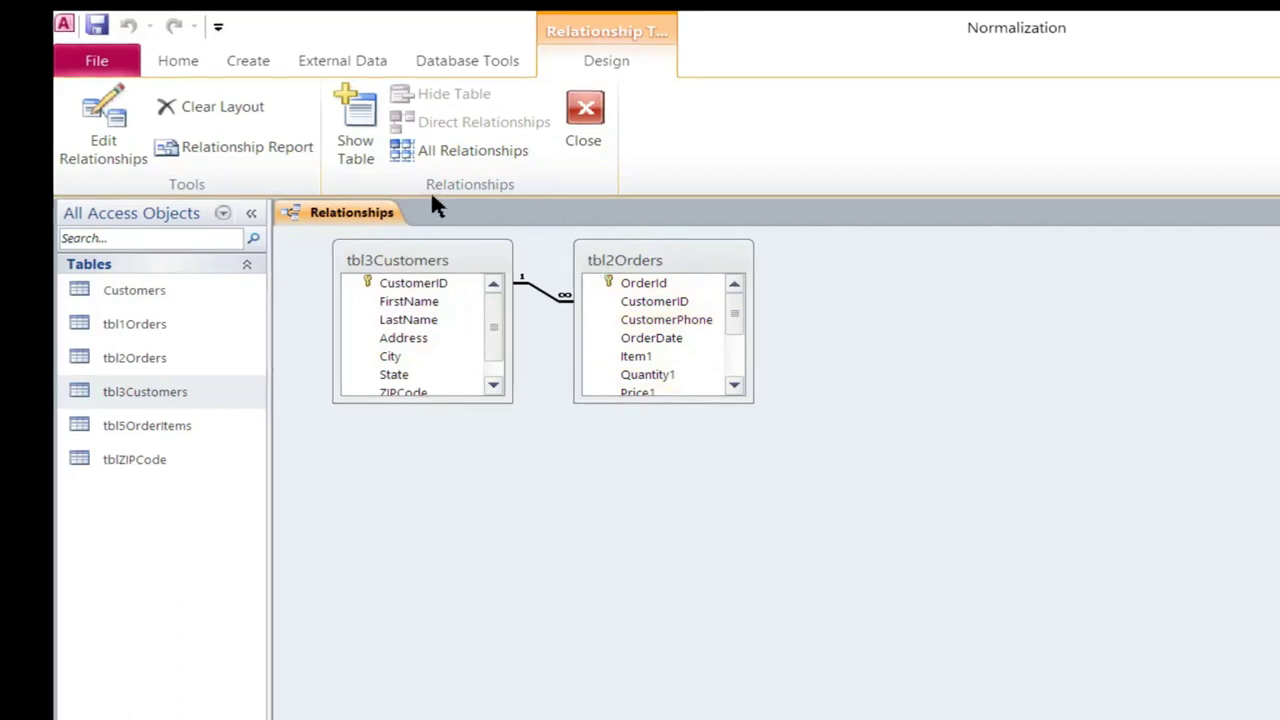
# Save the relationships layout and close the Relationships window
pyautogui.rightClick(386, 214)
pyautogui.click(451, 220)
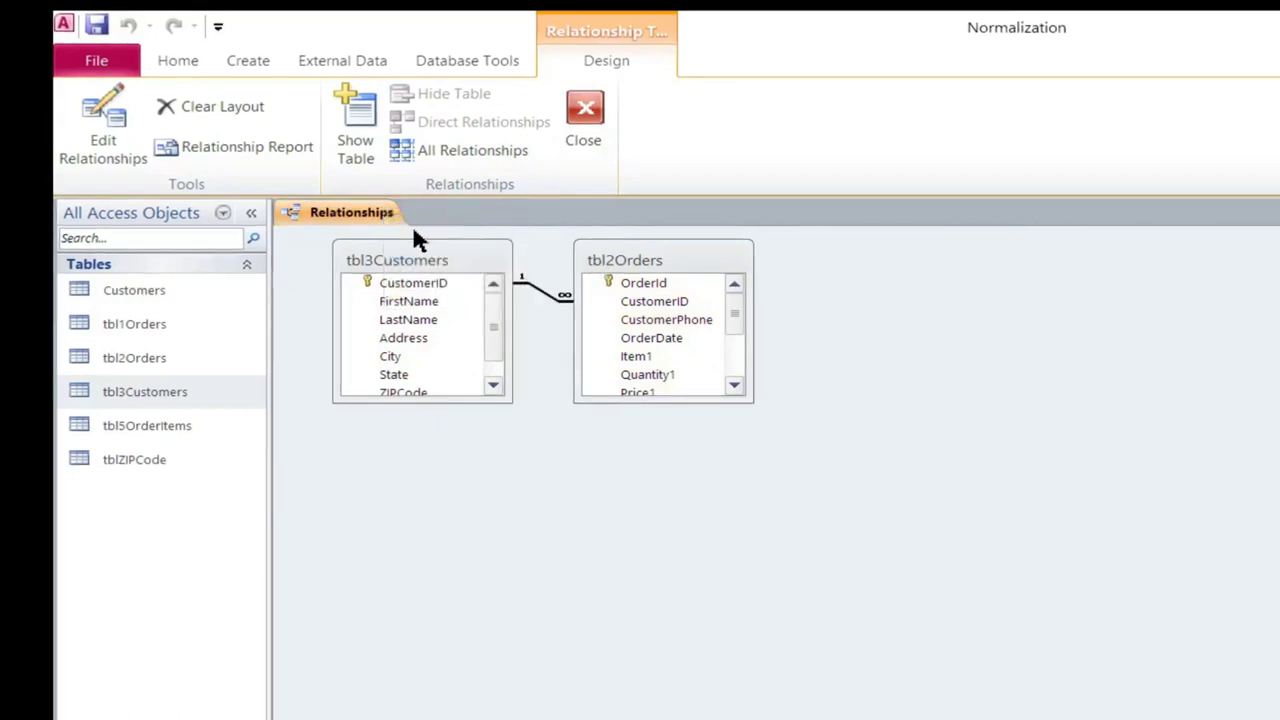
pyautogui.rightClick(366, 218)
pyautogui.click(421, 257)
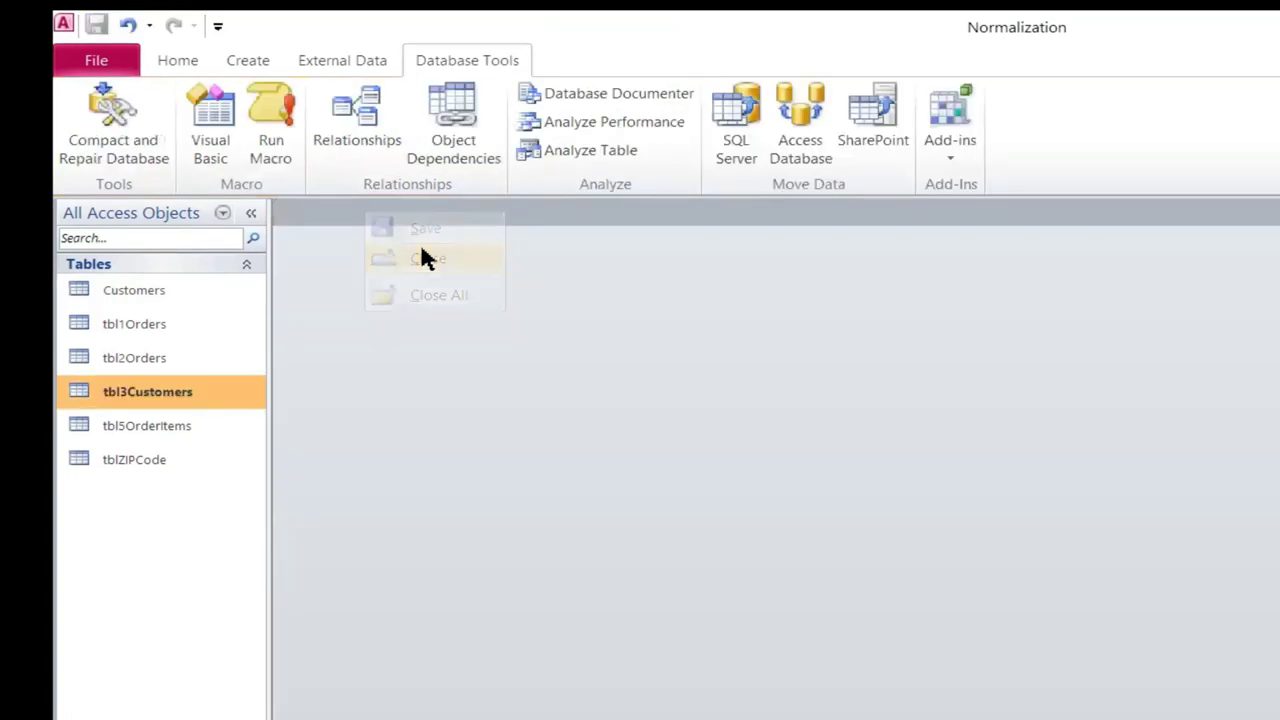
# Try to delete the customer record with CustomerID 1 from tbl3Customers to test referential integrity
pyautogui.doubleClick(149, 398)
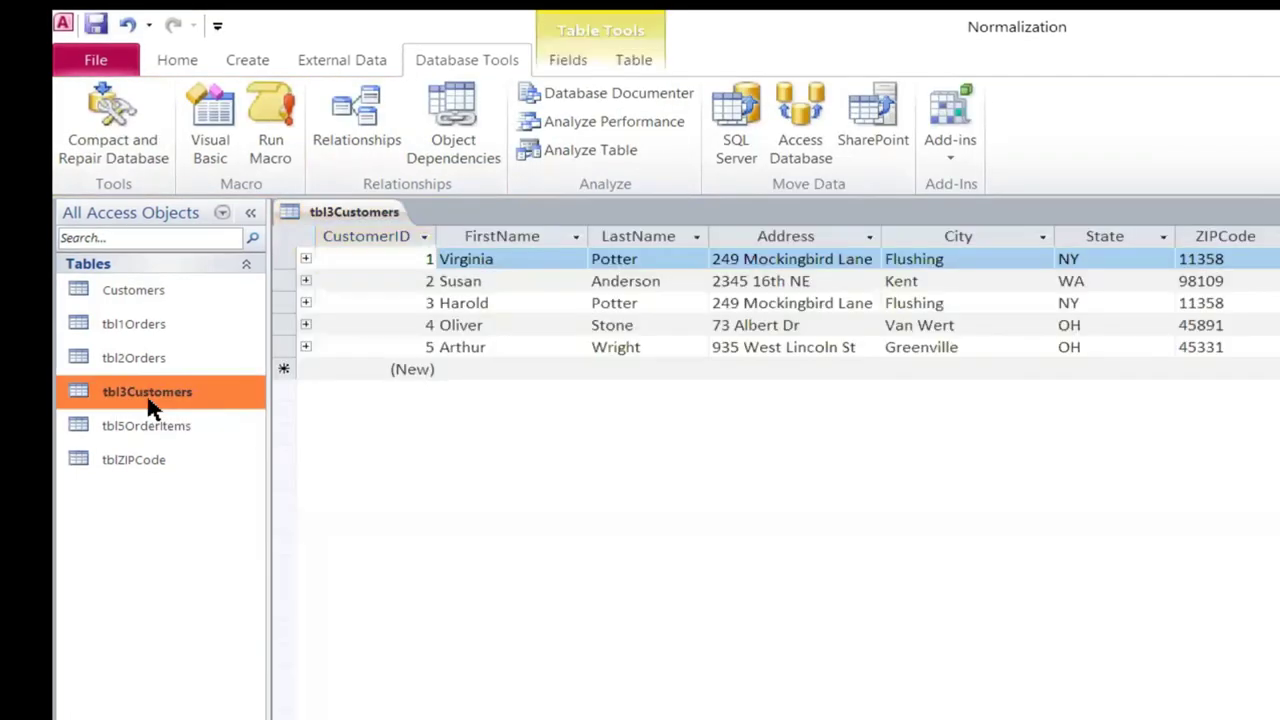
pyautogui.rightClick(381, 258)
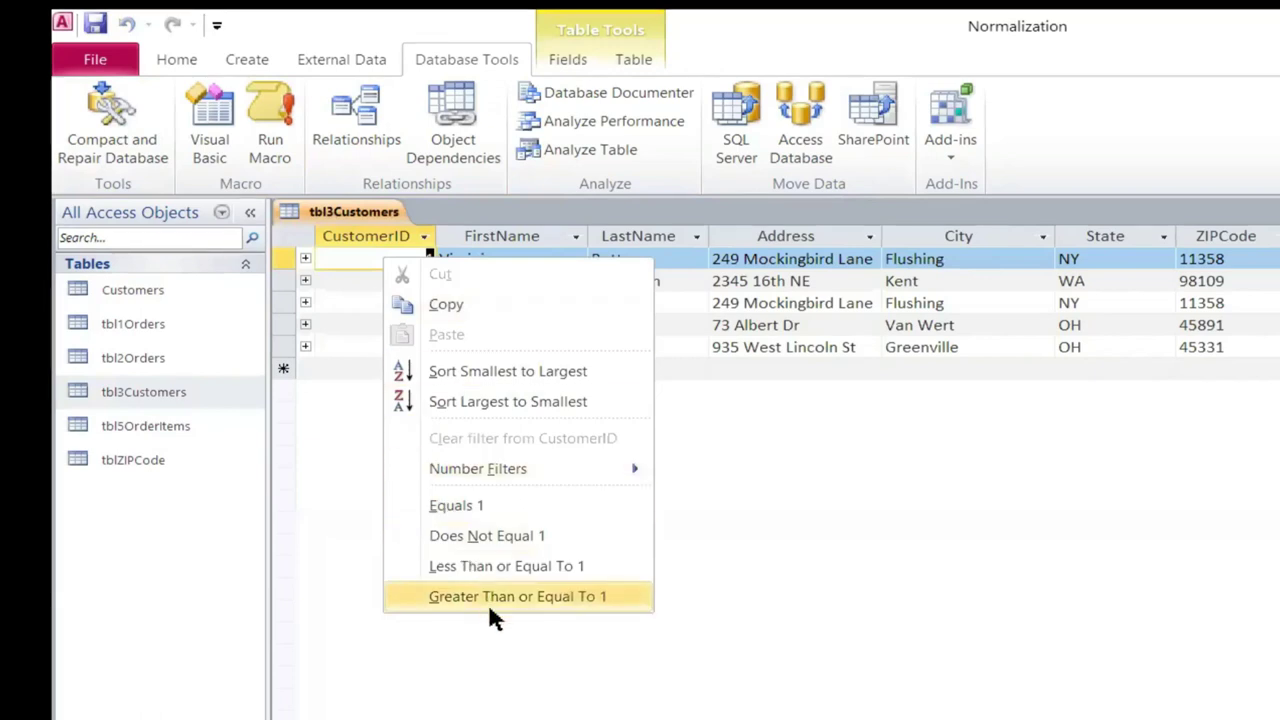
pyautogui.click(320, 575)
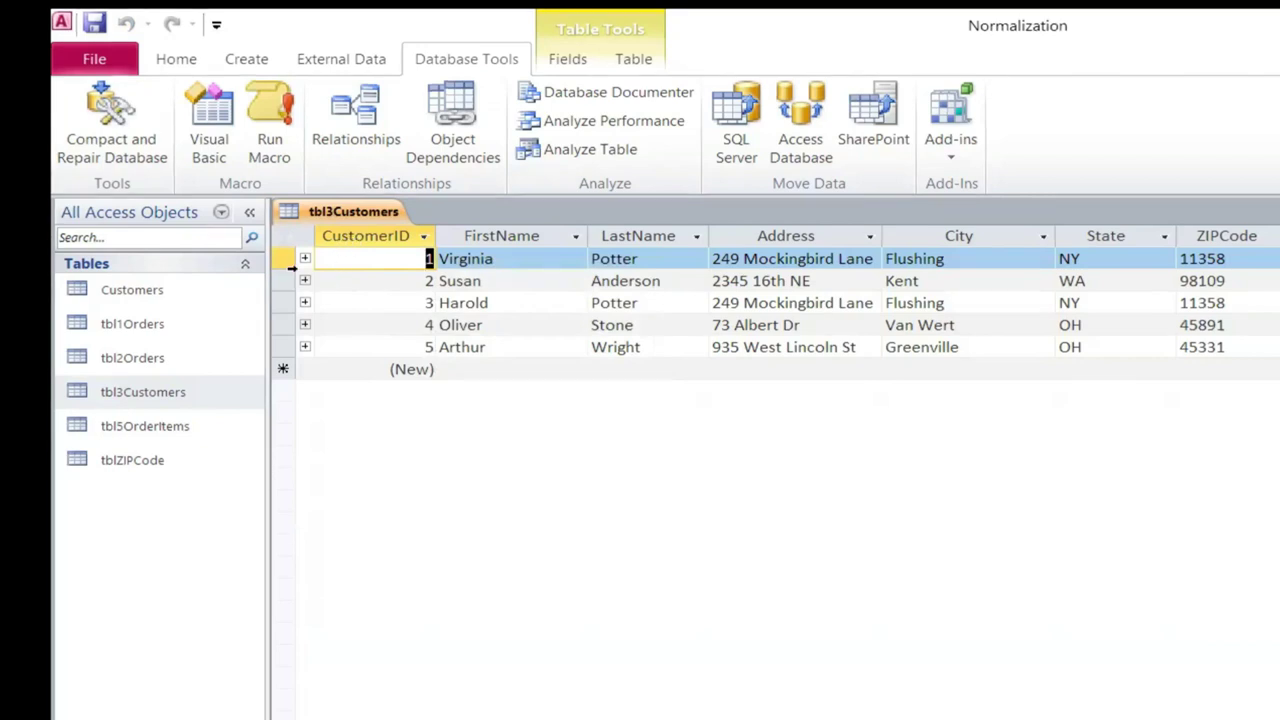
pyautogui.click(280, 259)
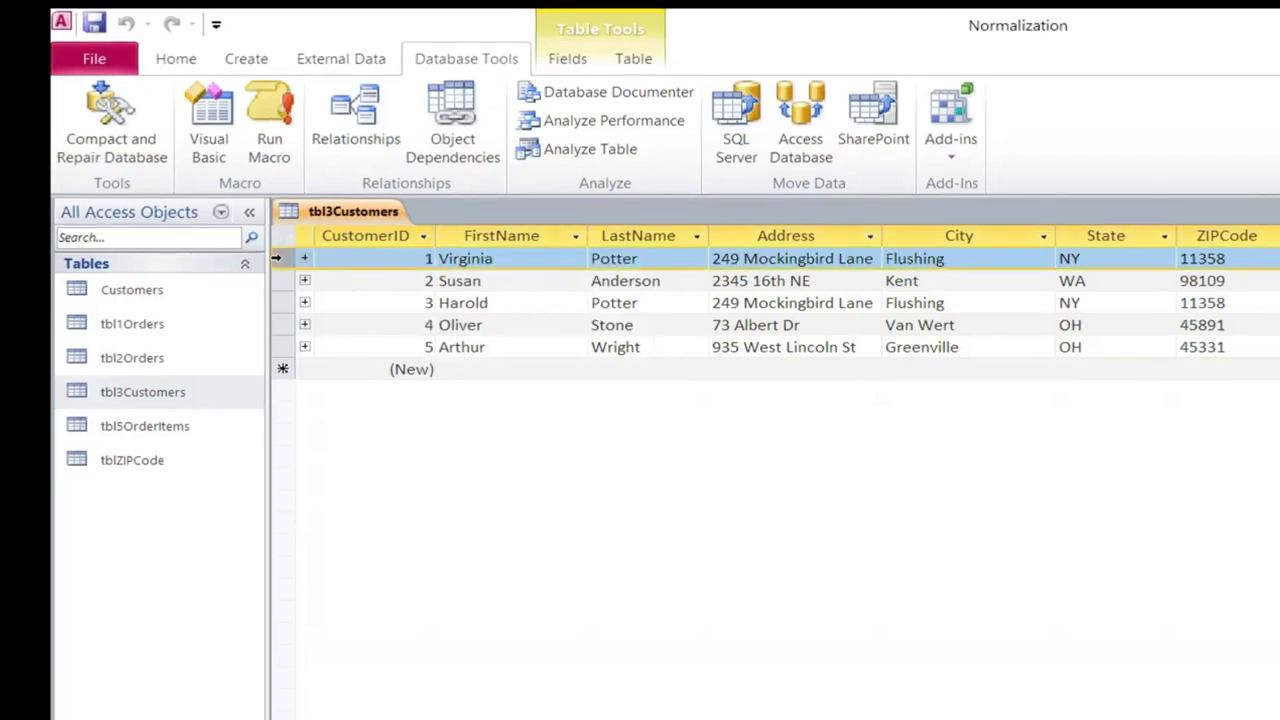
pyautogui.rightClick(281, 259)
pyautogui.click(346, 312)
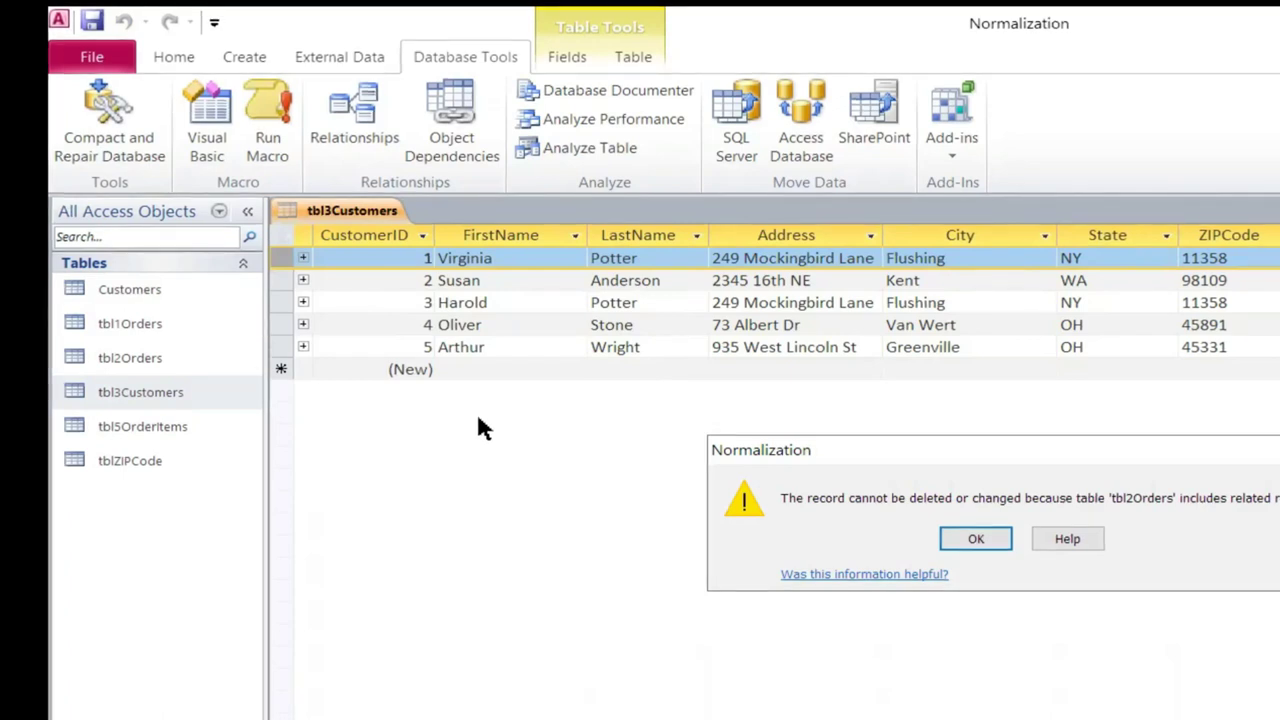
pyautogui.click(975, 545)
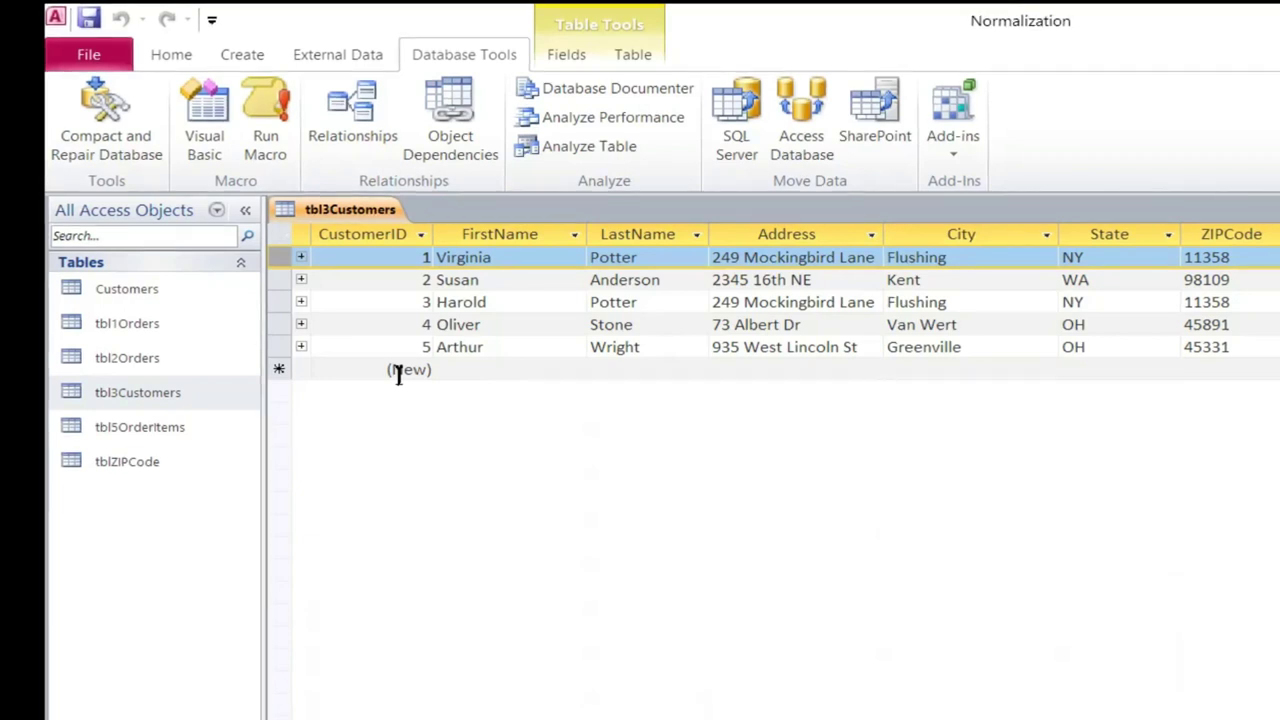
# Open tbl2Orders in Datasheet View and examine its CustomerID column, which links the orders to the customers
pyautogui.rightClick(348, 214)
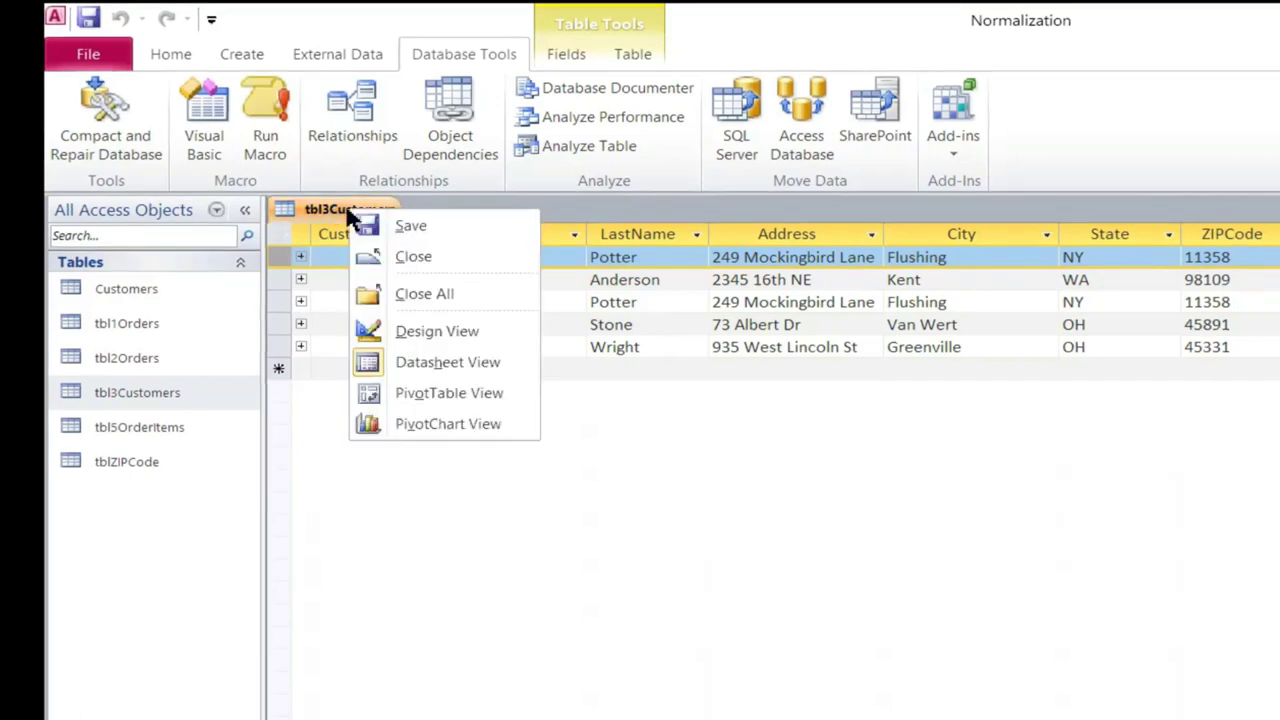
pyautogui.click(416, 363)
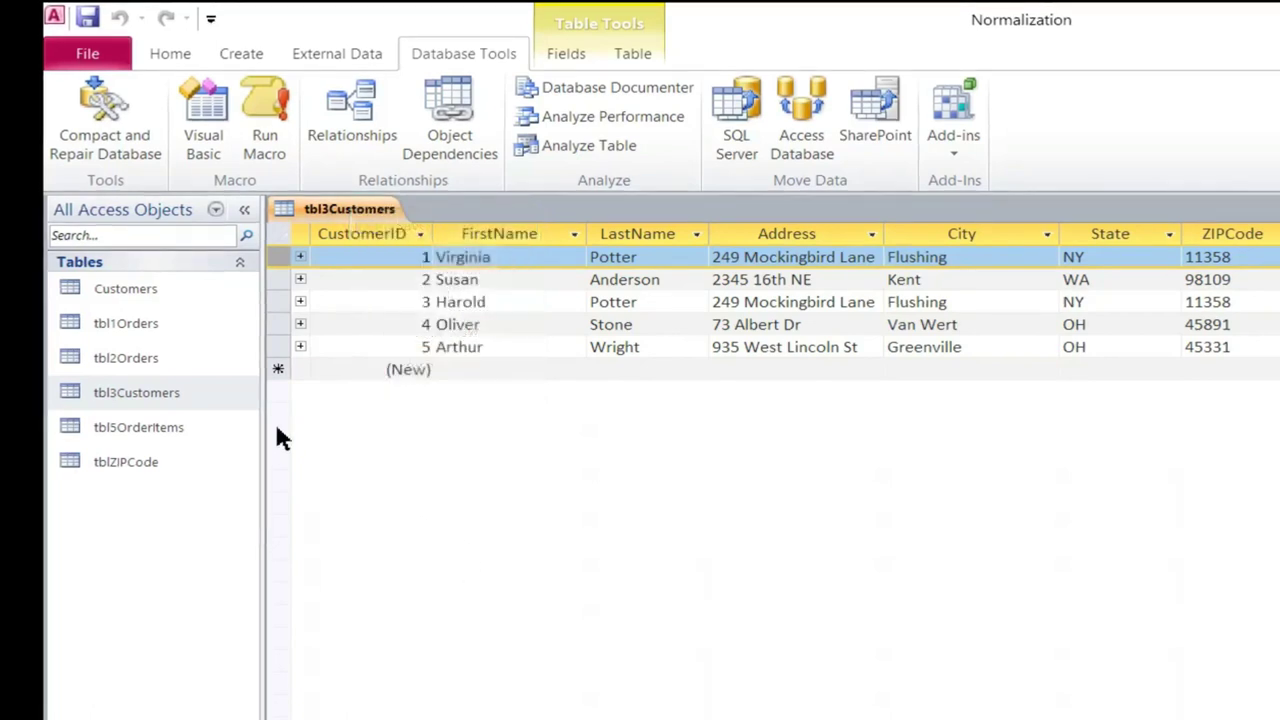
pyautogui.click(133, 362)
pyautogui.doubleClick(133, 362)
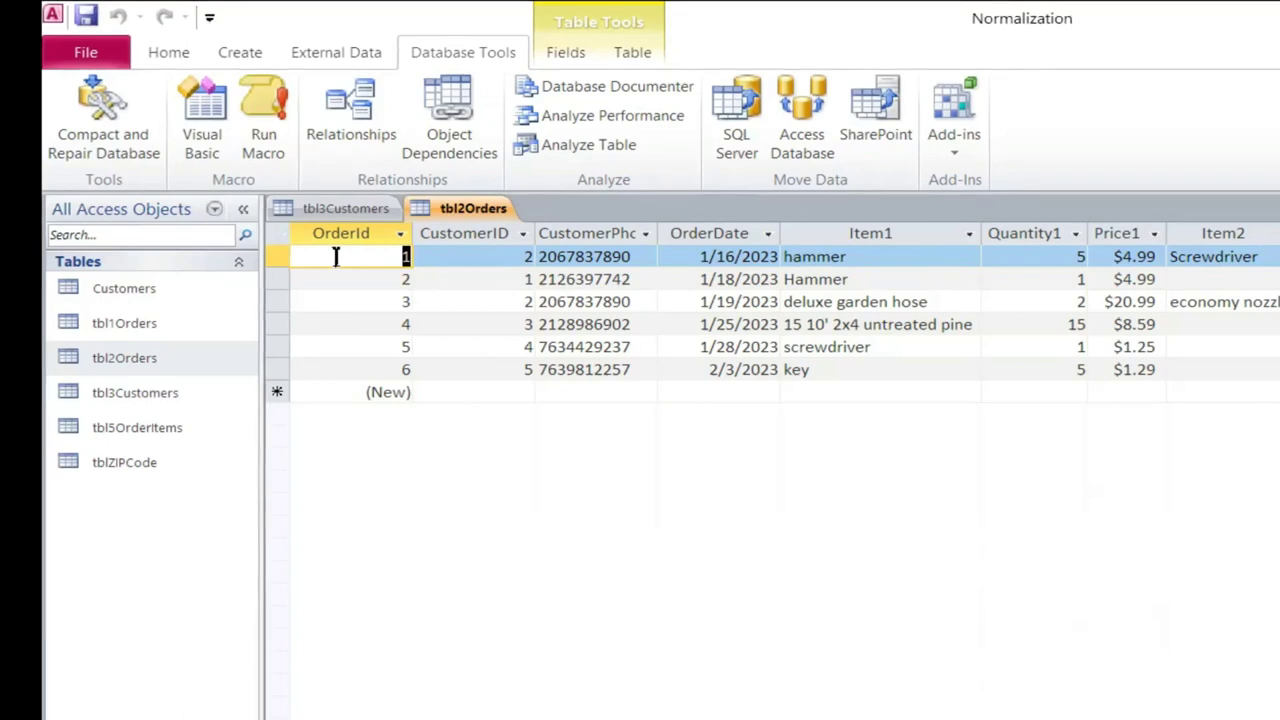
pyautogui.click(485, 254)
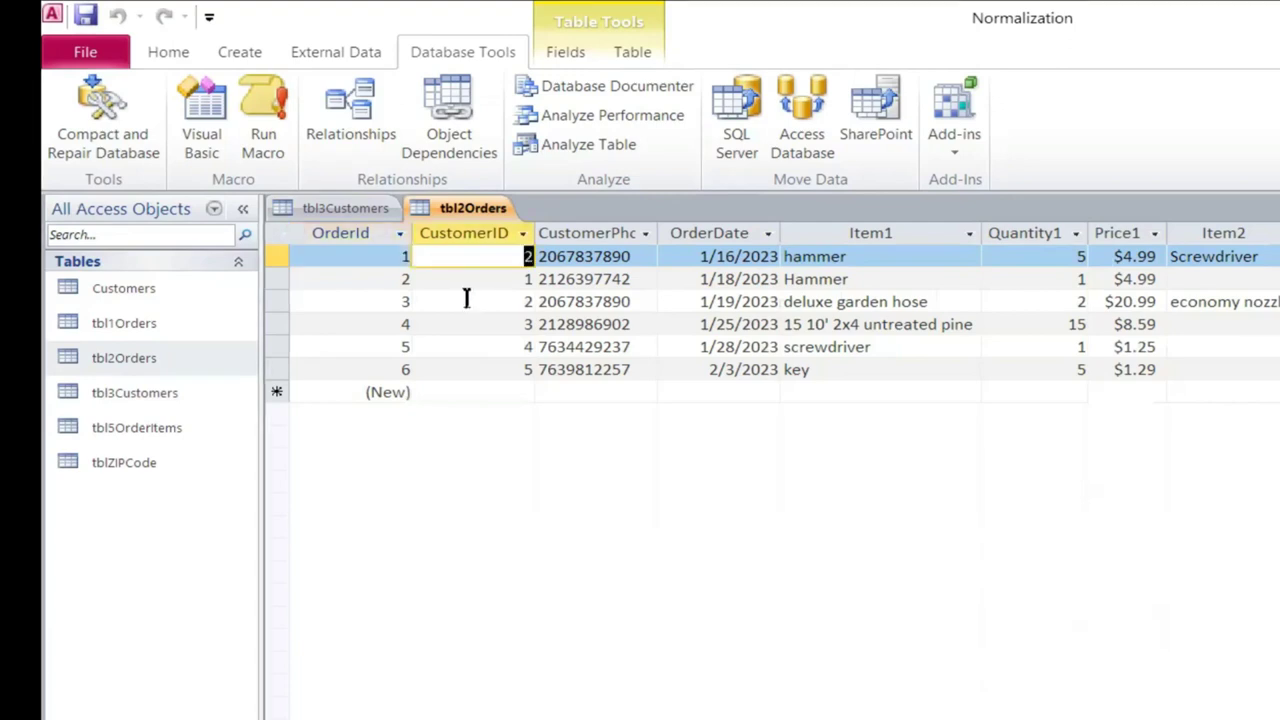
pyautogui.click(466, 298)
pyautogui.click(449, 247)
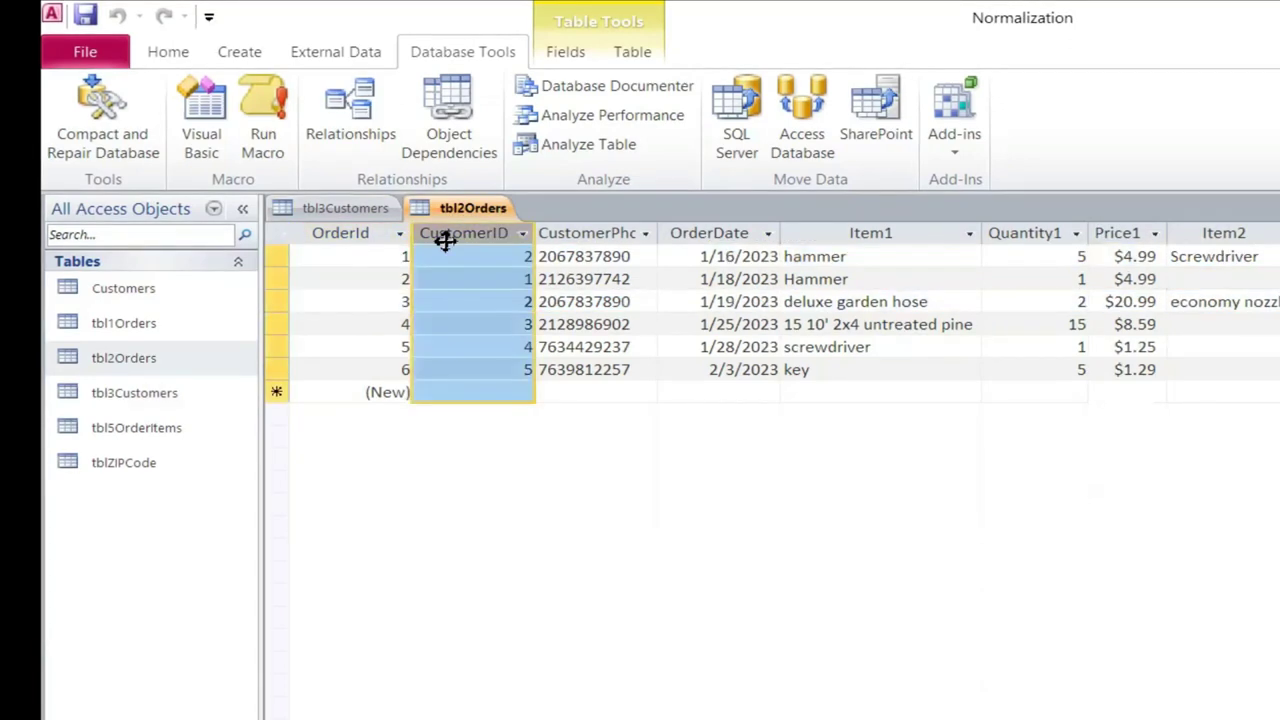
pyautogui.click(371, 252)
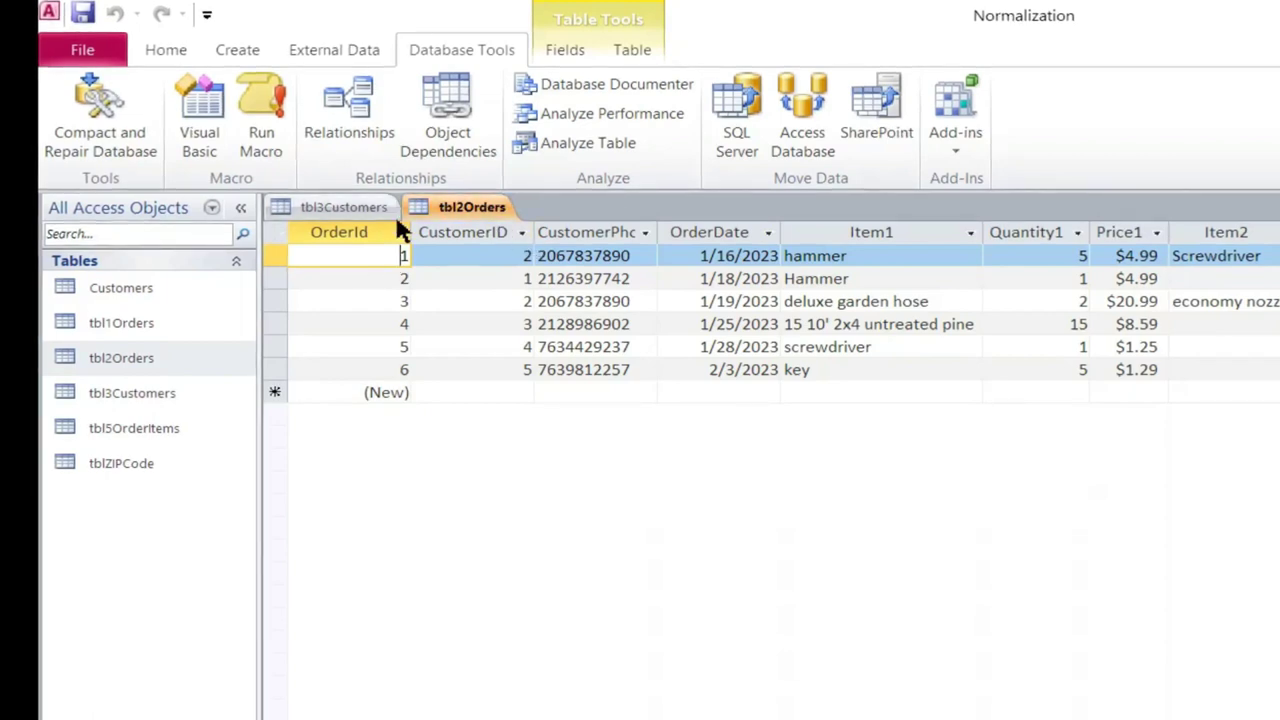
# Close the open tables tbl3Customers and tbl2Orders
pyautogui.rightClick(463, 213)
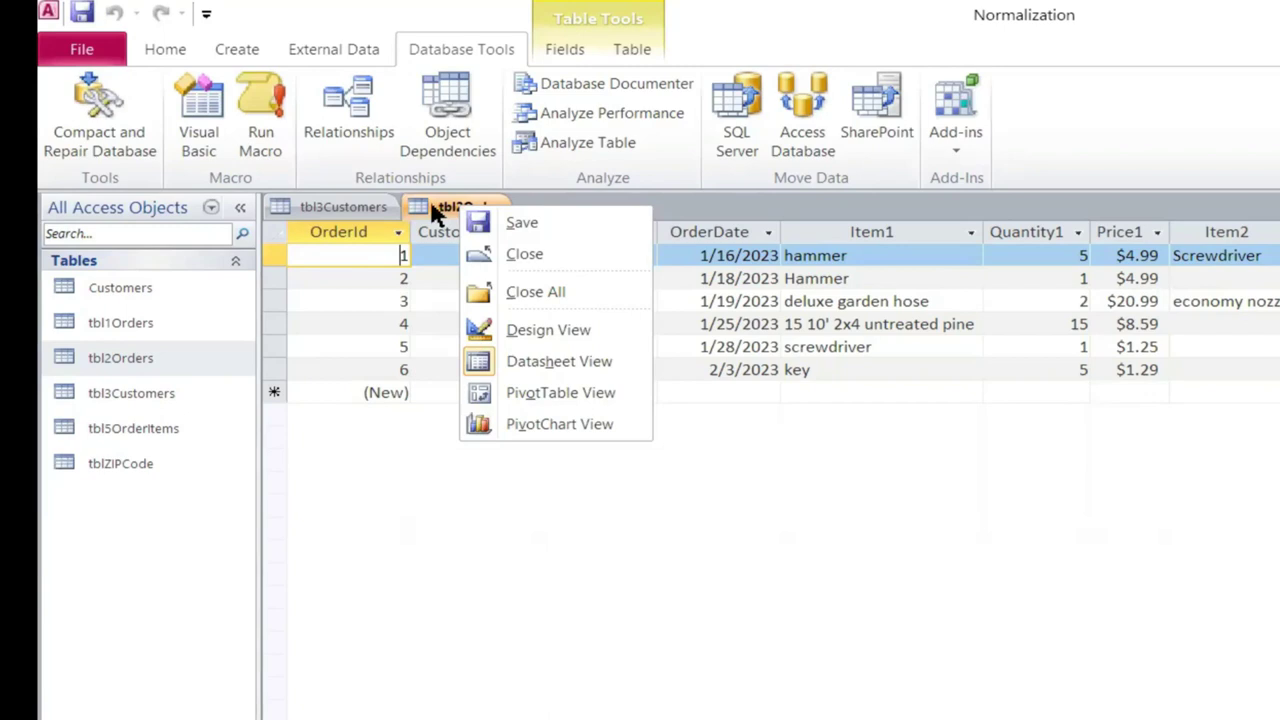
pyautogui.rightClick(305, 209)
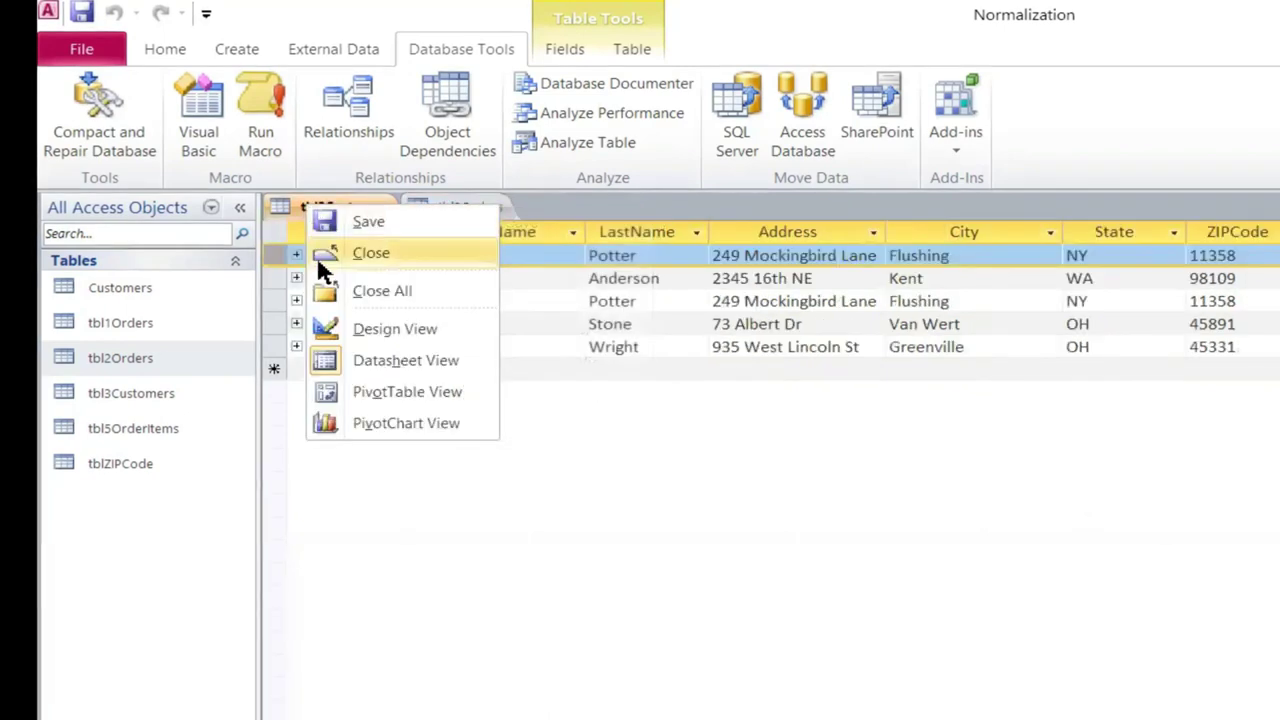
pyautogui.click(375, 252)
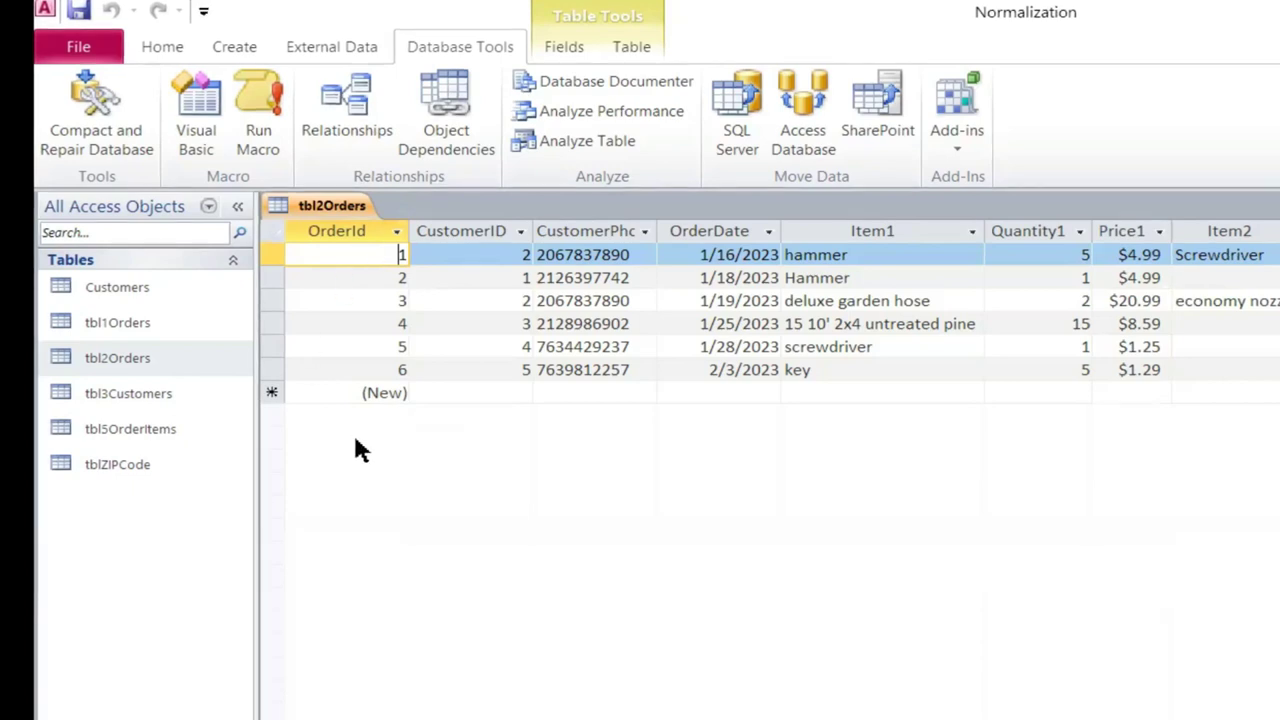
pyautogui.rightClick(340, 205)
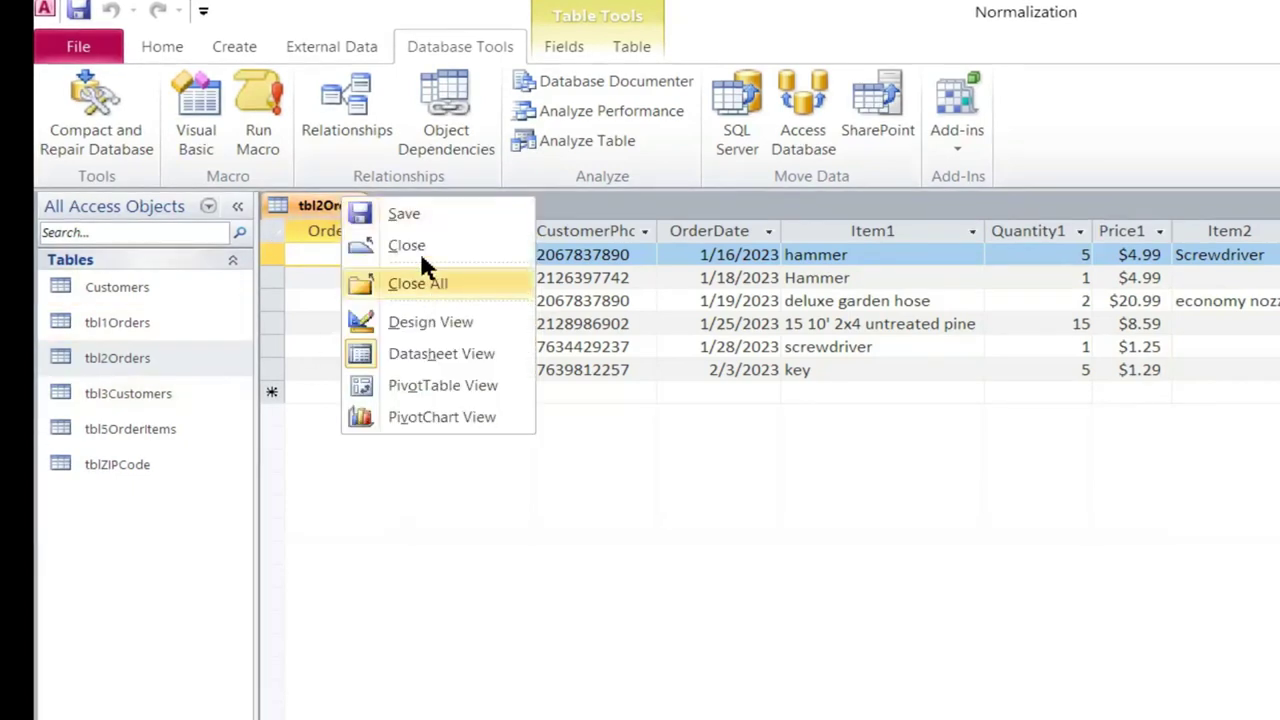
pyautogui.click(417, 244)
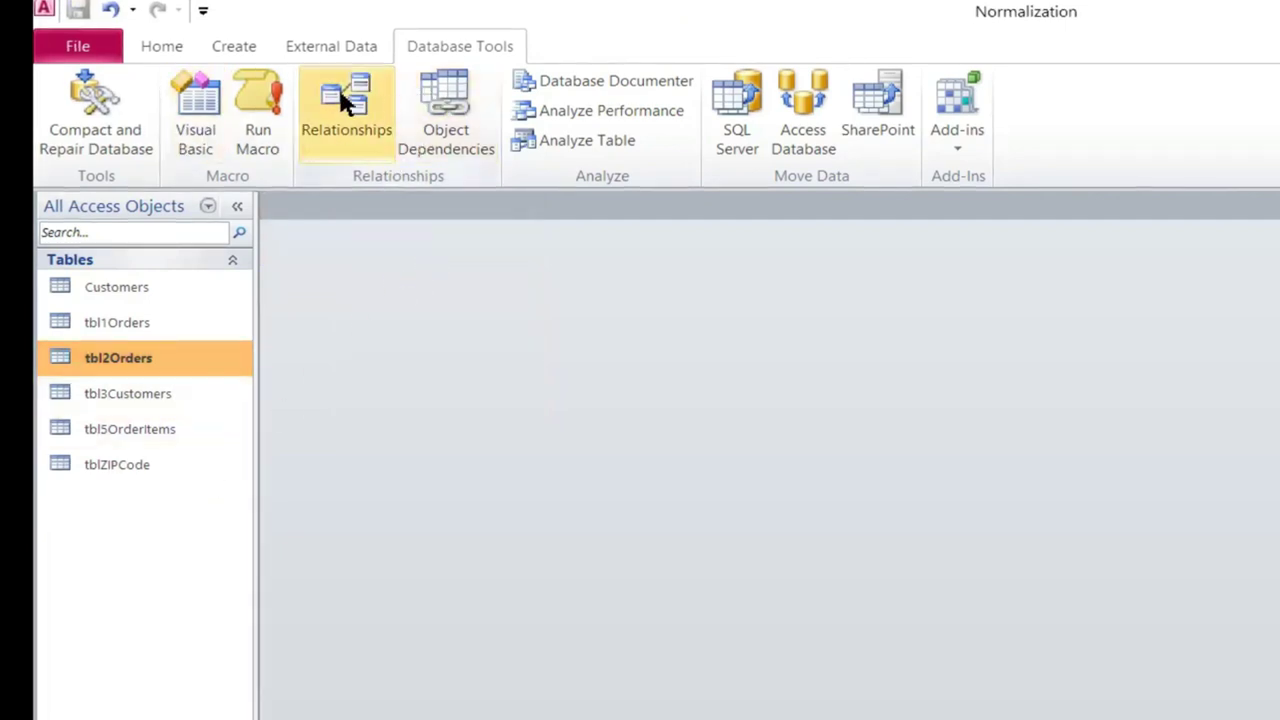
# Start a new blank table in Design View
pyautogui.click(225, 42)
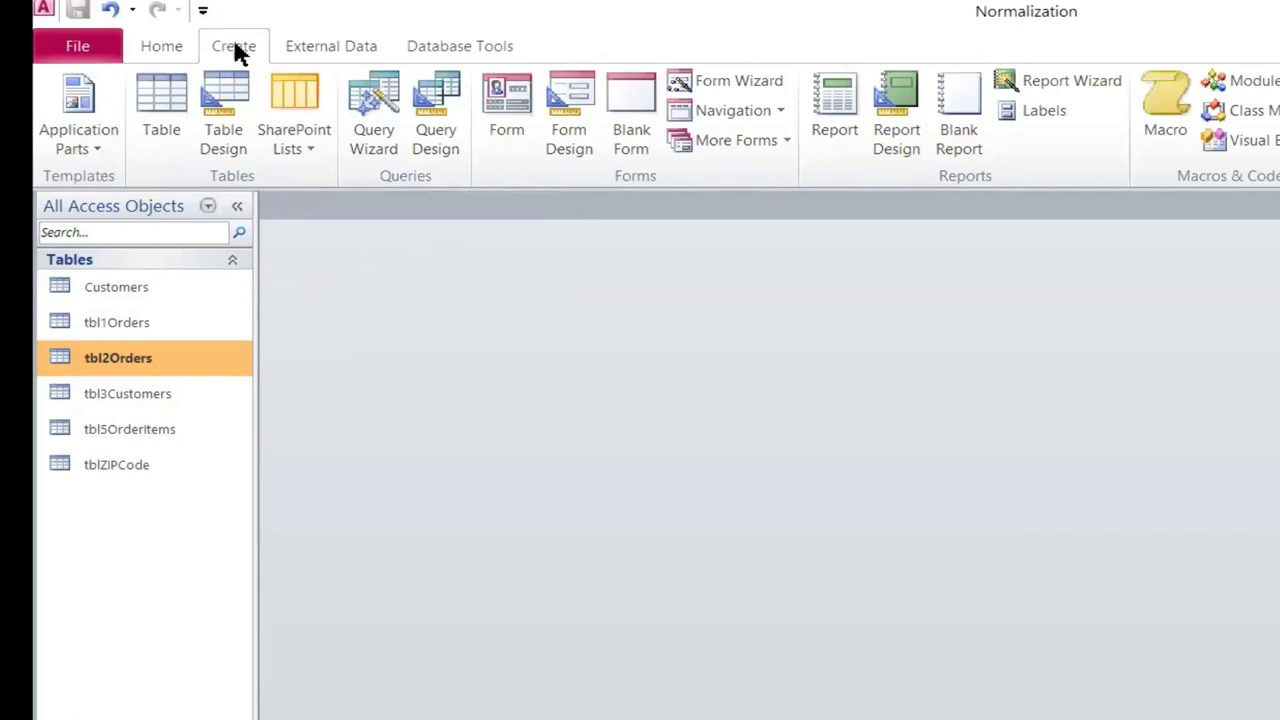
pyautogui.click(218, 92)
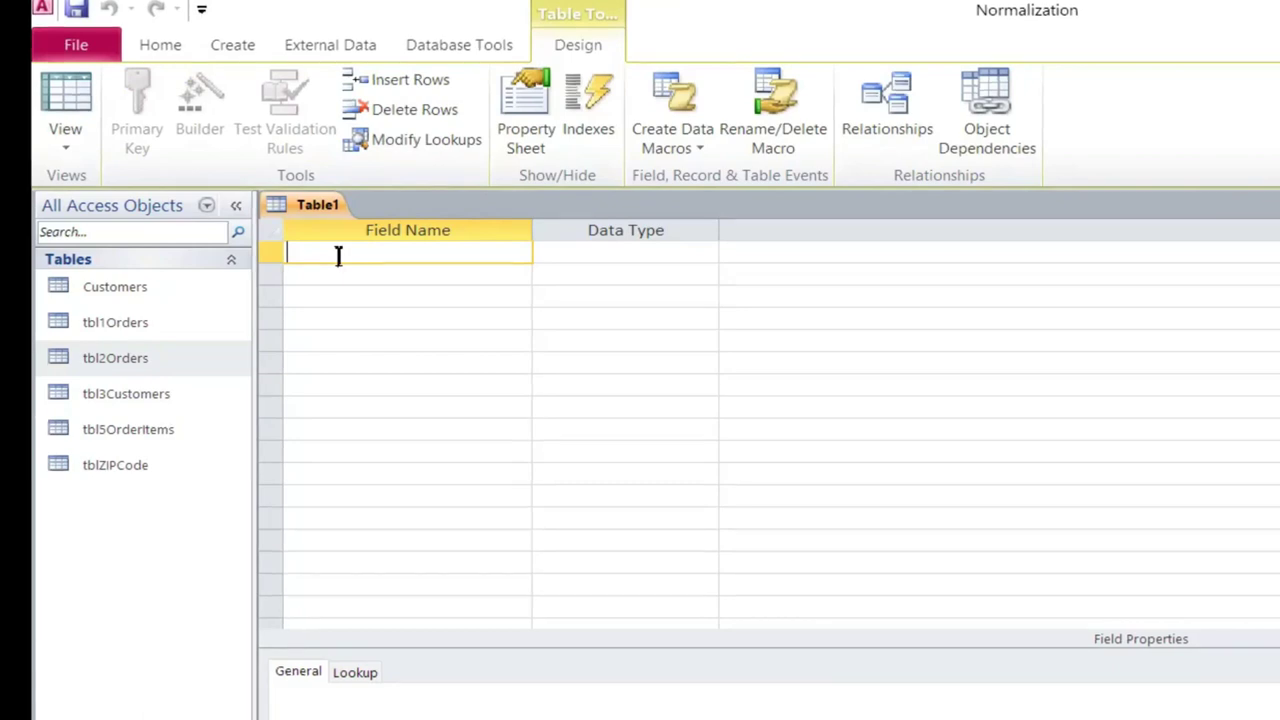
pyautogui.write('oRDER')
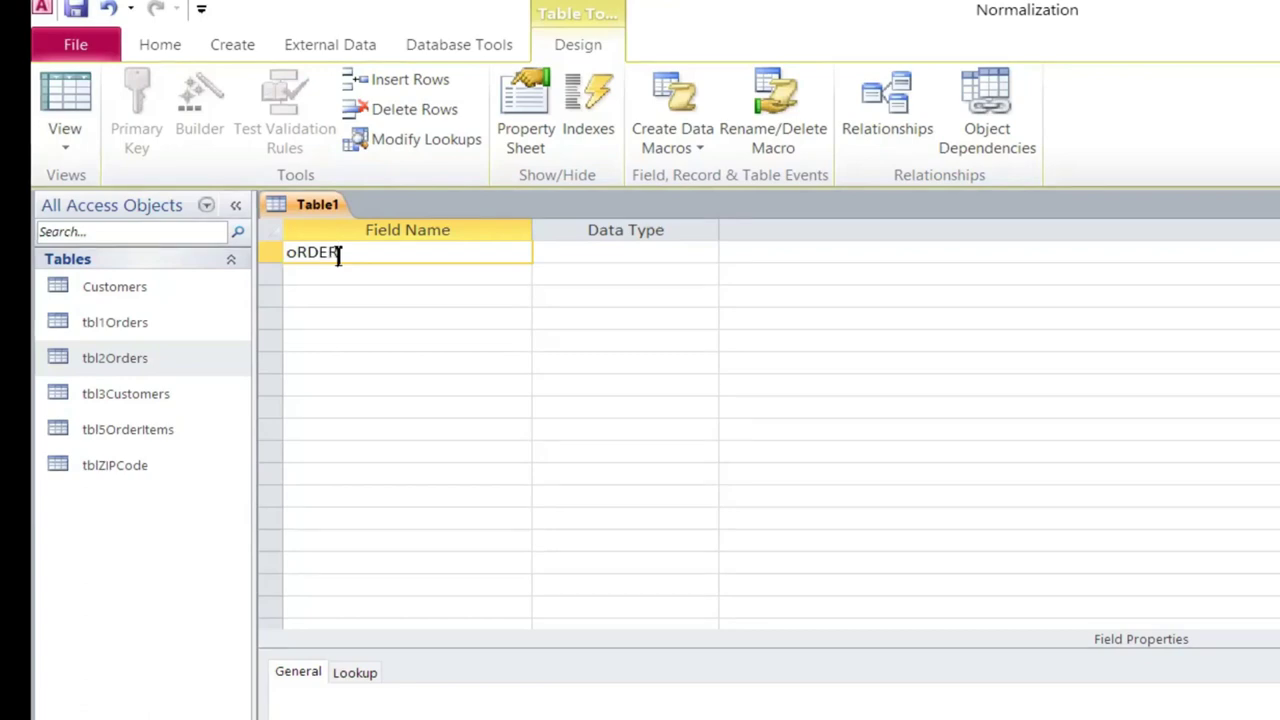
pyautogui.write('Id')
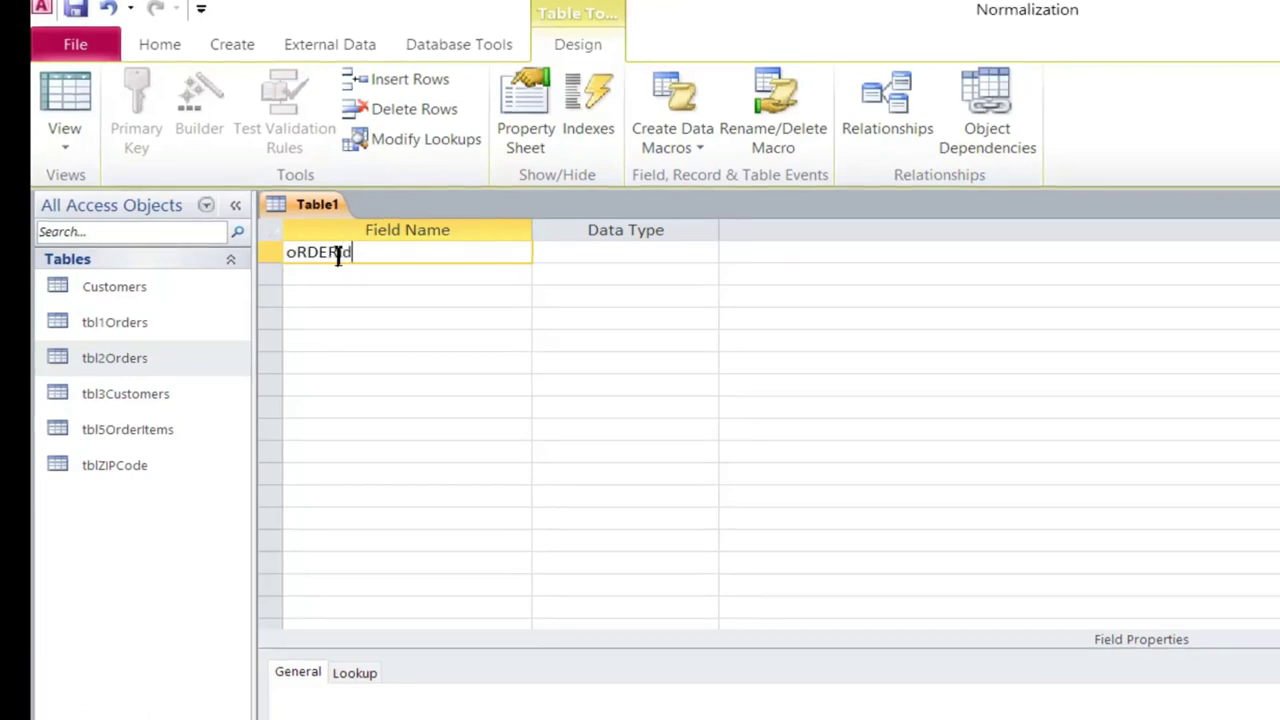
pyautogui.press('BackSpace')
pyautogui.press('BackSpace')
pyautogui.press('BackSpace')
pyautogui.press('BackSpace')
pyautogui.press('BackSpace')
pyautogui.press('BackSpace')
pyautogui.press('BackSpace')
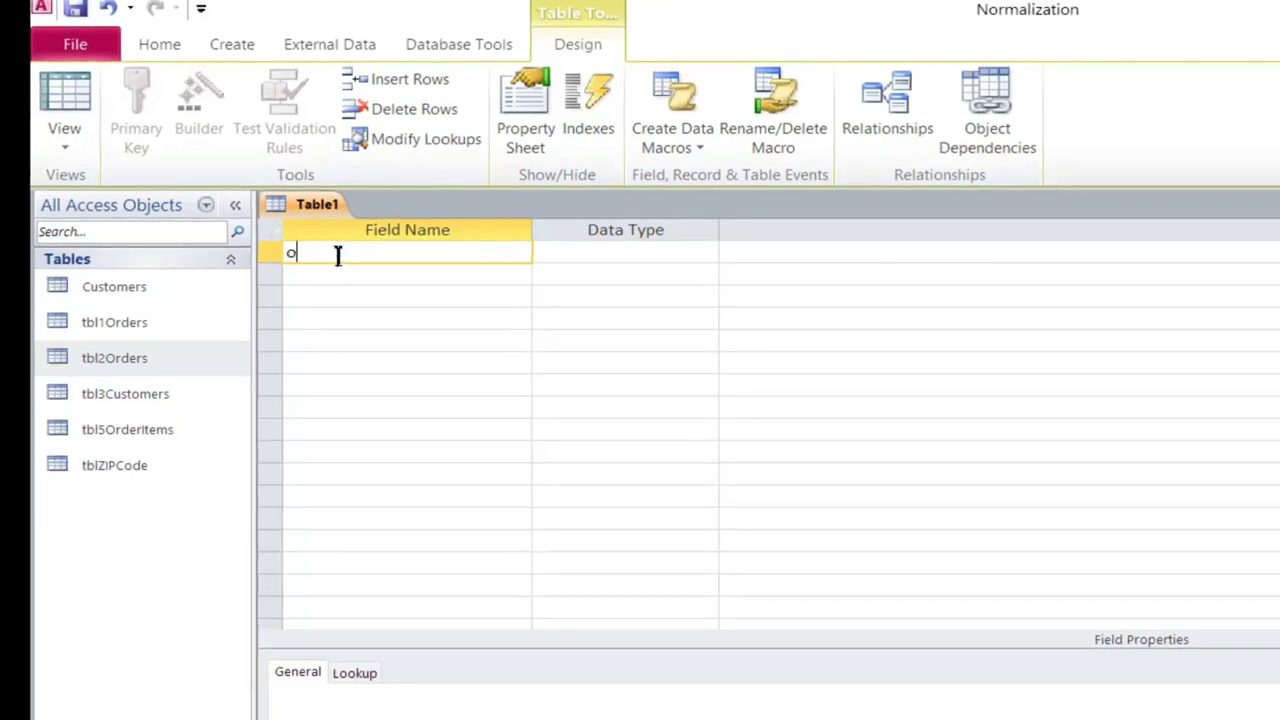
# Define the new table's first field as OrderID with the Number data type
pyautogui.write('OrderID')
pyautogui.press('Tab')
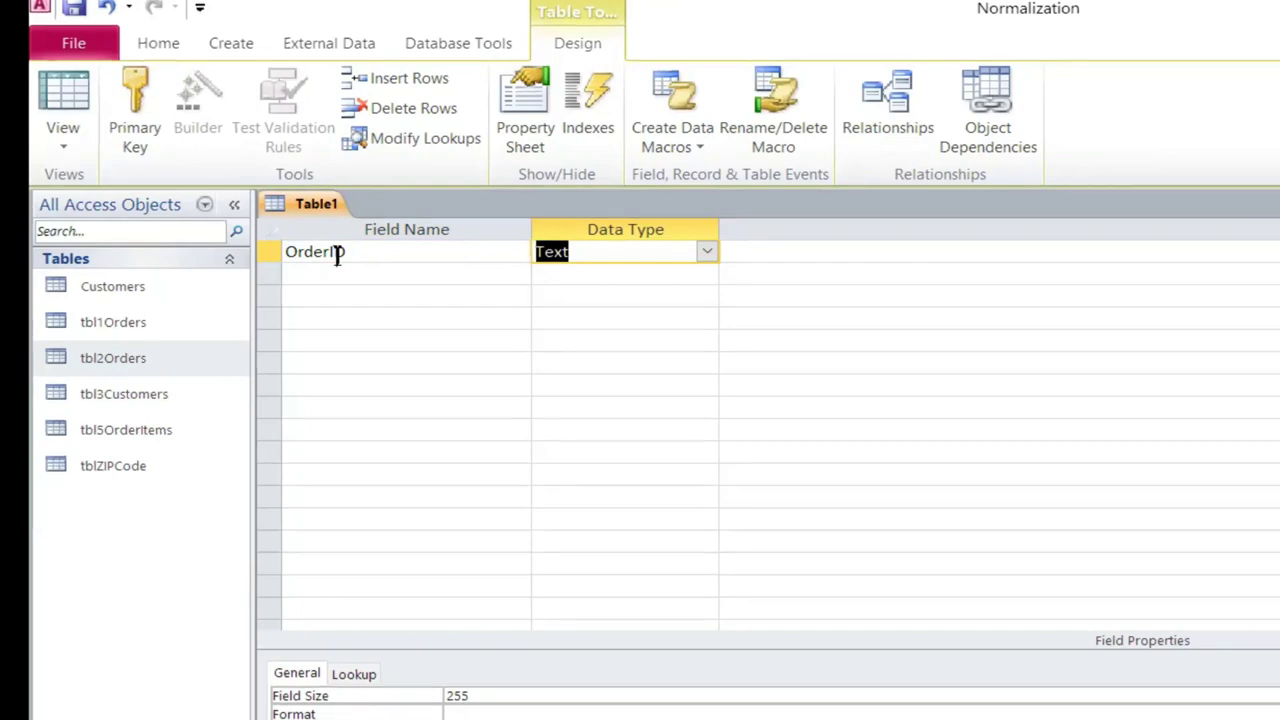
pyautogui.write('n')
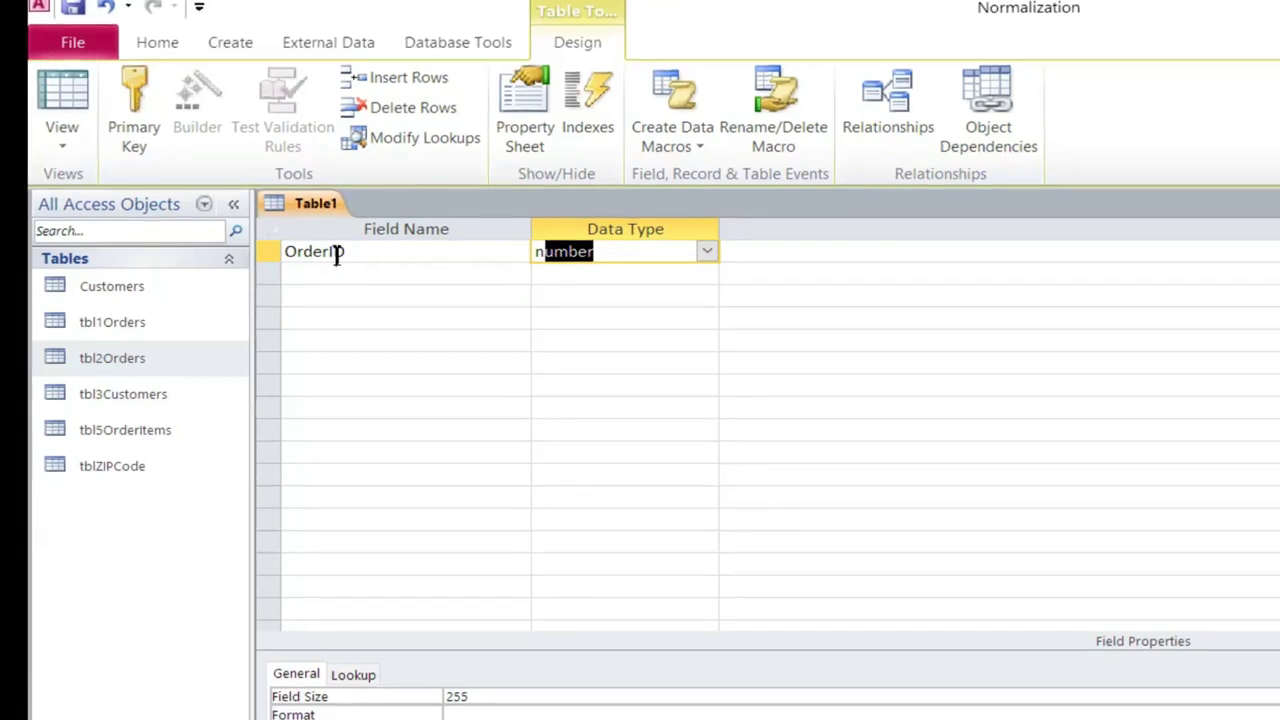
pyautogui.press('Tab')
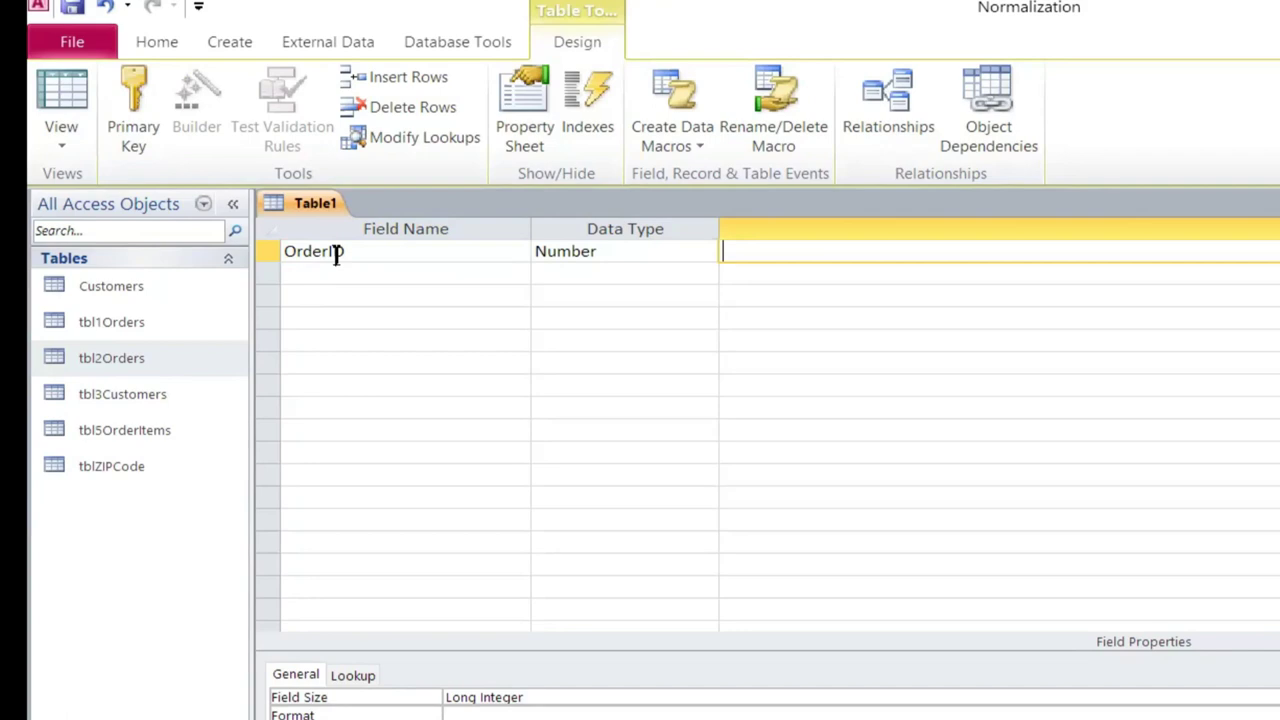
pyautogui.press('Tab')
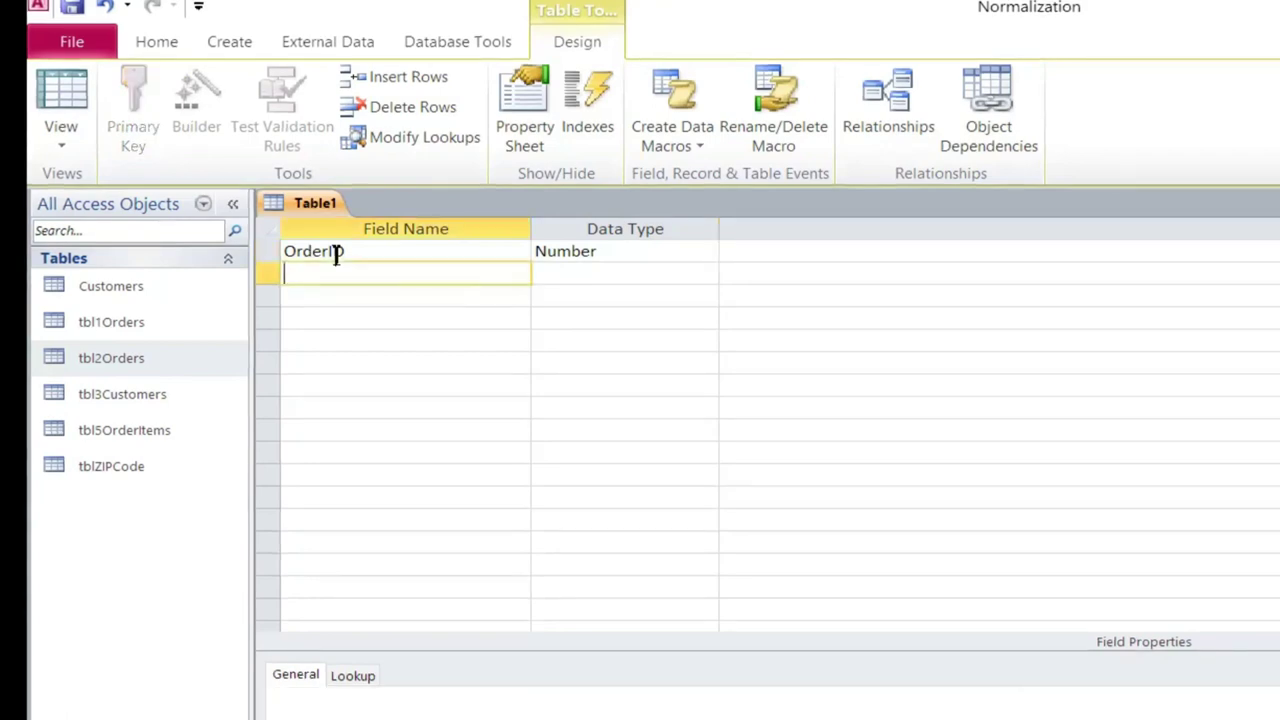
# Add a second field named ItemID with the Number data type below OrderID
pyautogui.write('Ite')
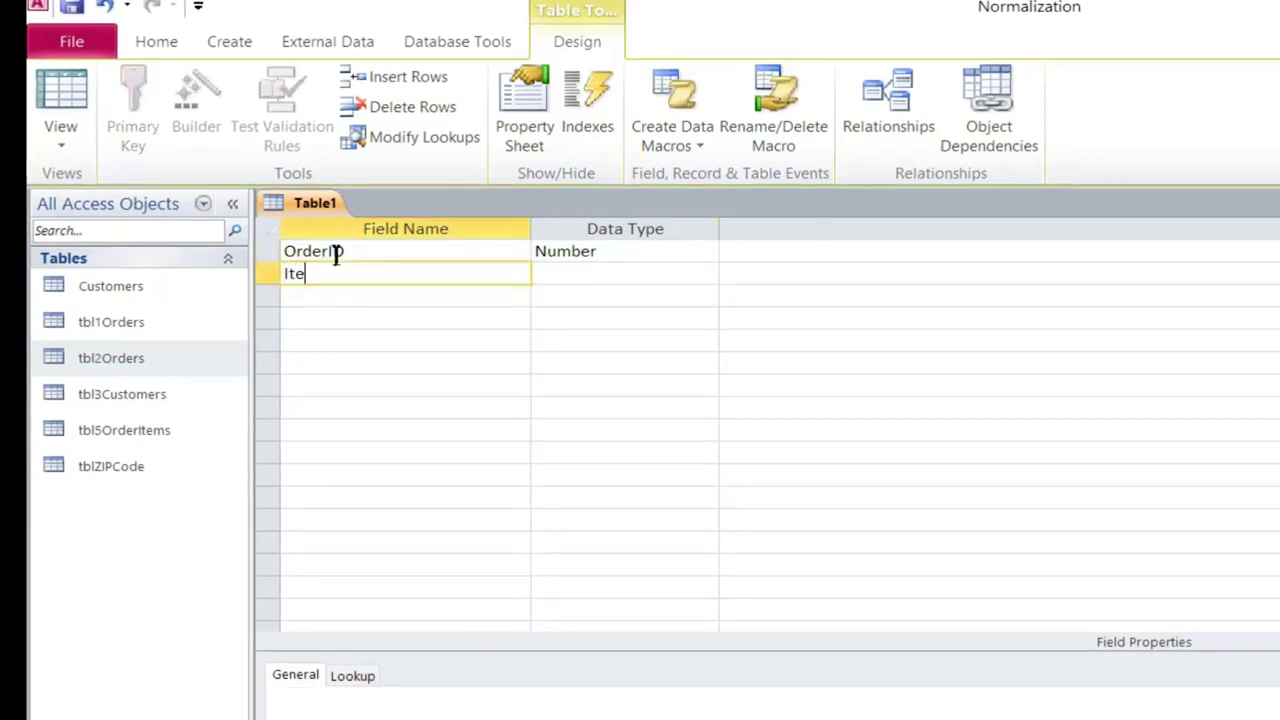
pyautogui.write('mID')
pyautogui.press('Tab')
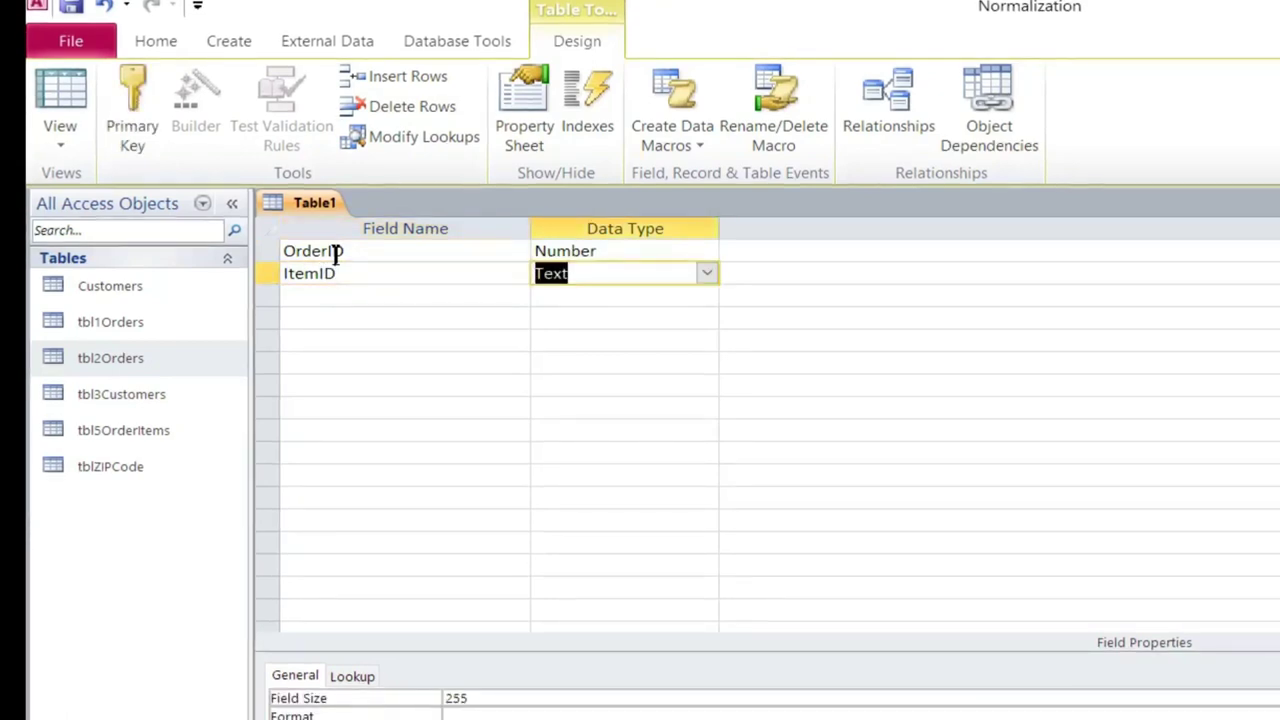
pyautogui.write('number')
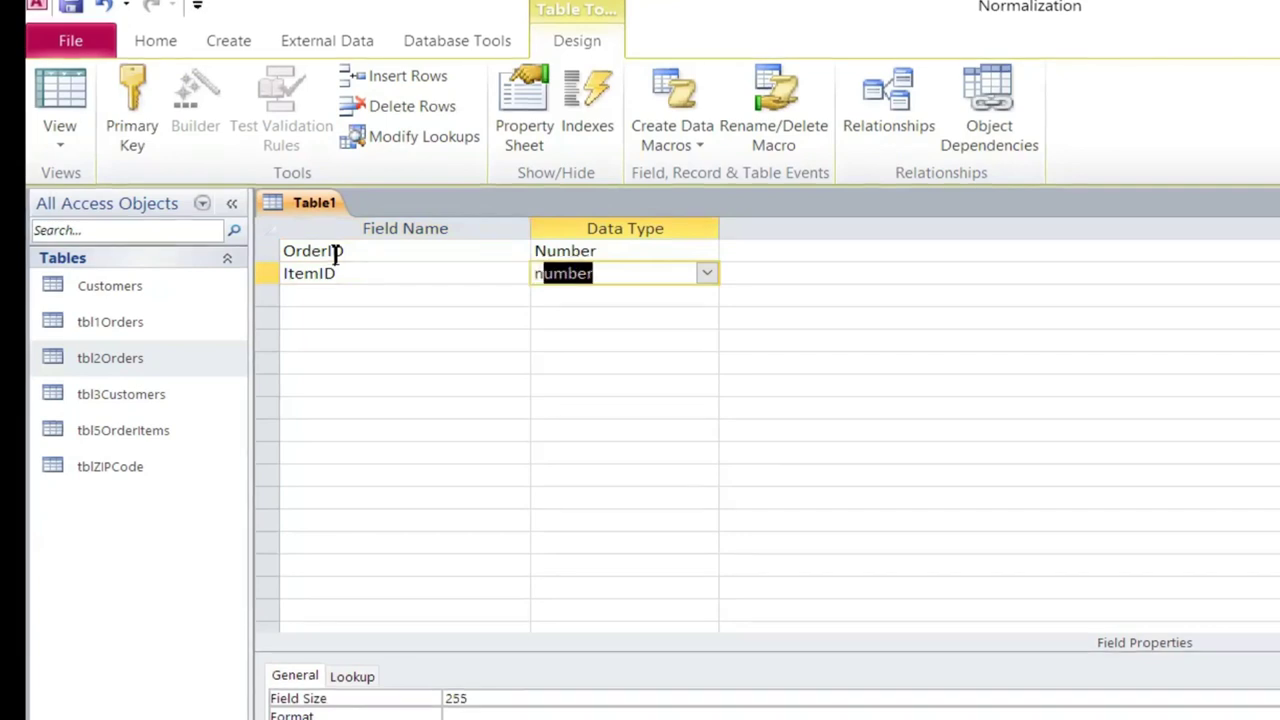
pyautogui.press('Tab')
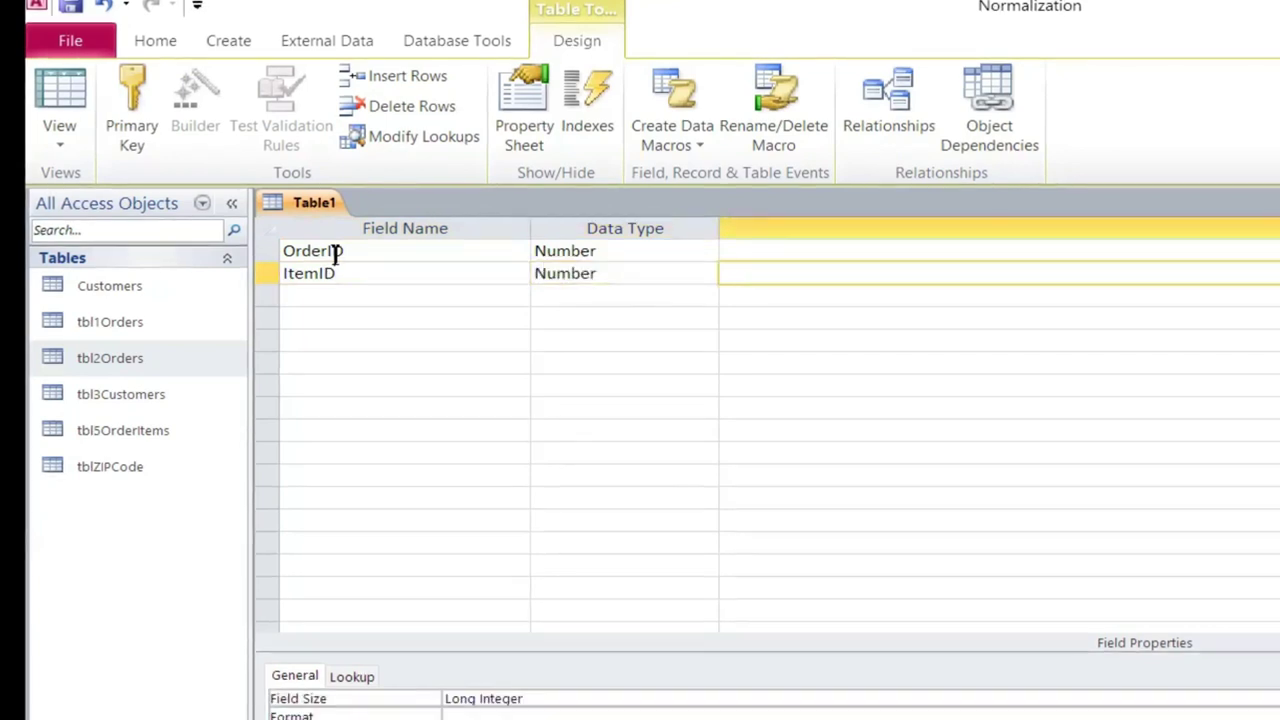
pyautogui.press('Tab')
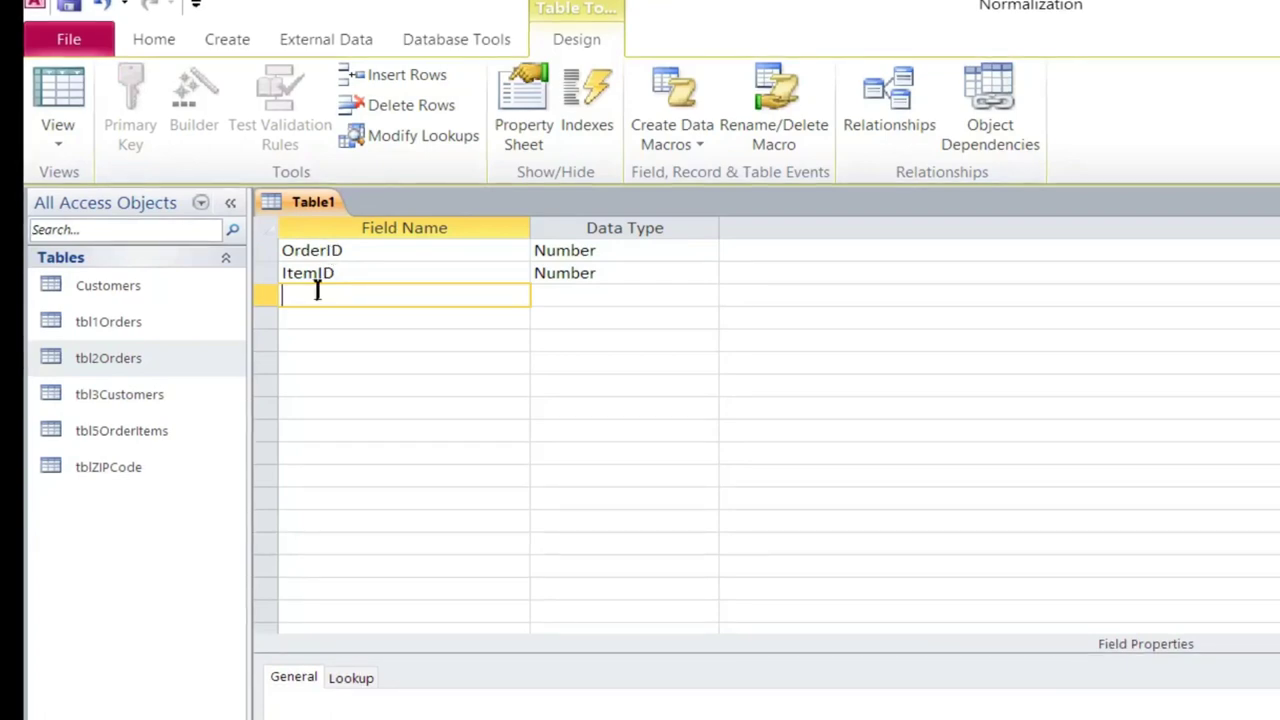
# Rename the ItemID field to OrderItemID
pyautogui.click(282, 272)
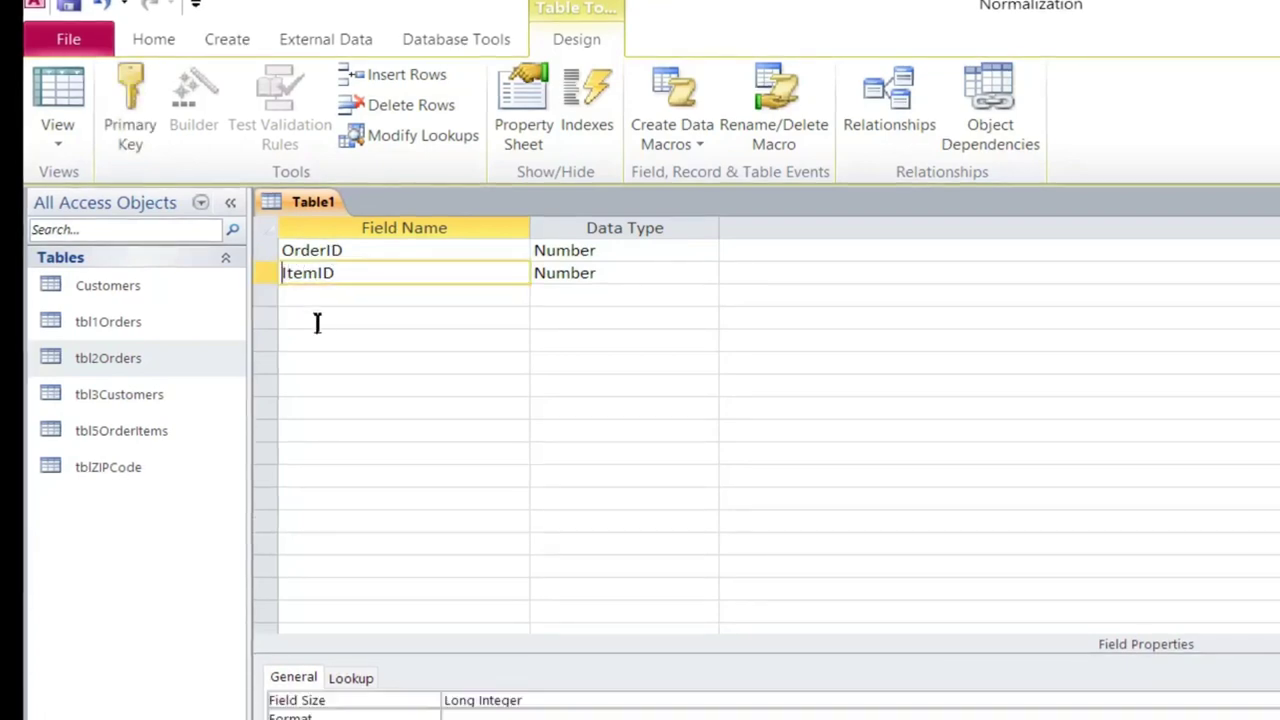
pyautogui.write('Ord')
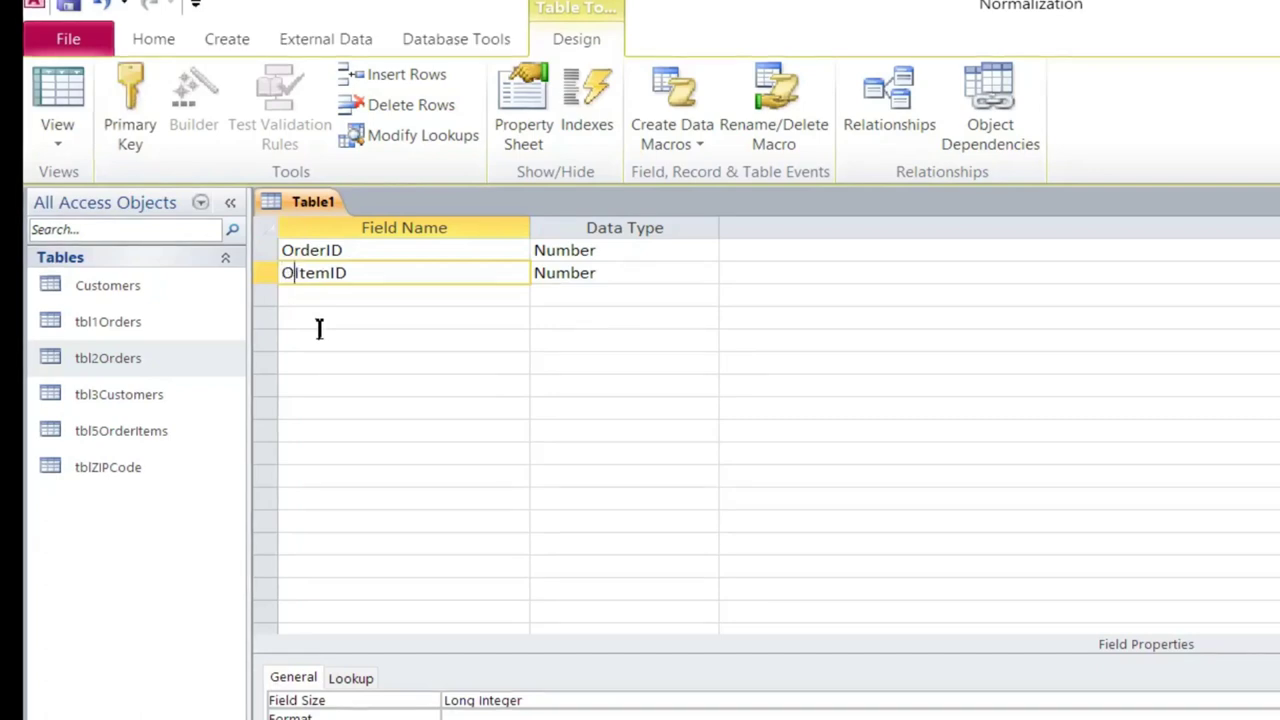
pyautogui.write('er')
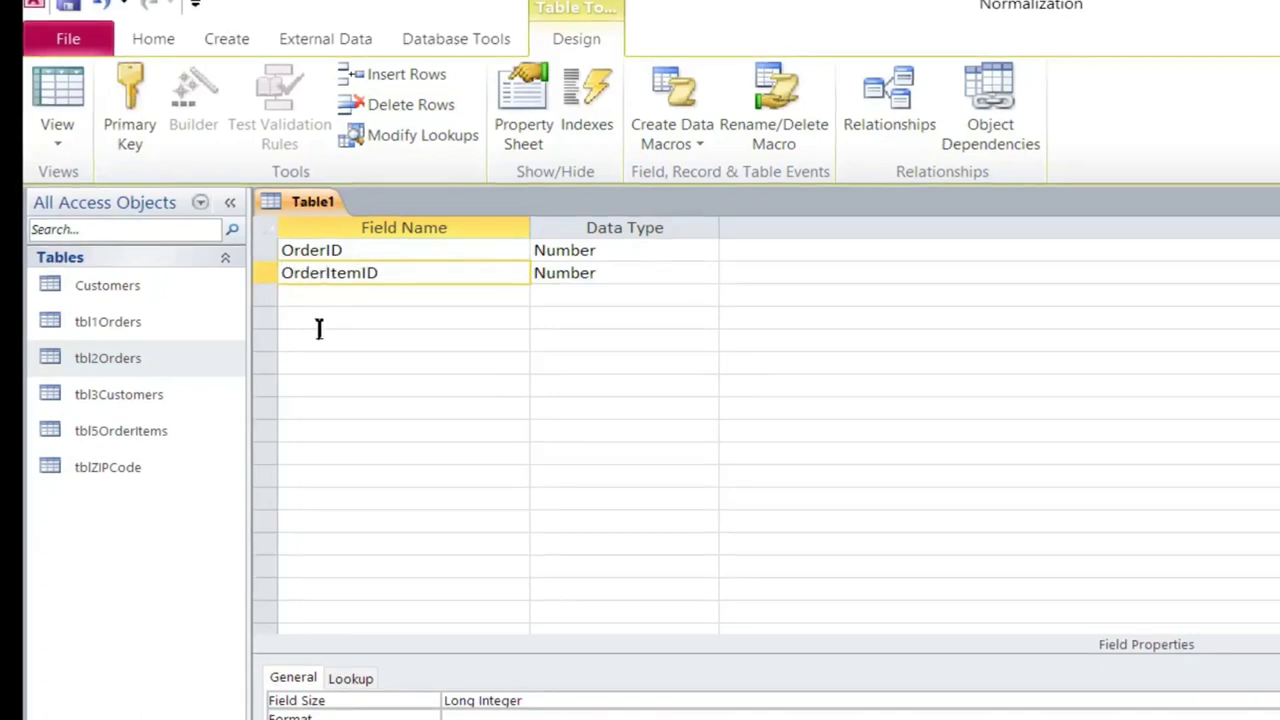
# Add a third field named Quantity with the Number data type below OrderItemID
pyautogui.click(328, 295)
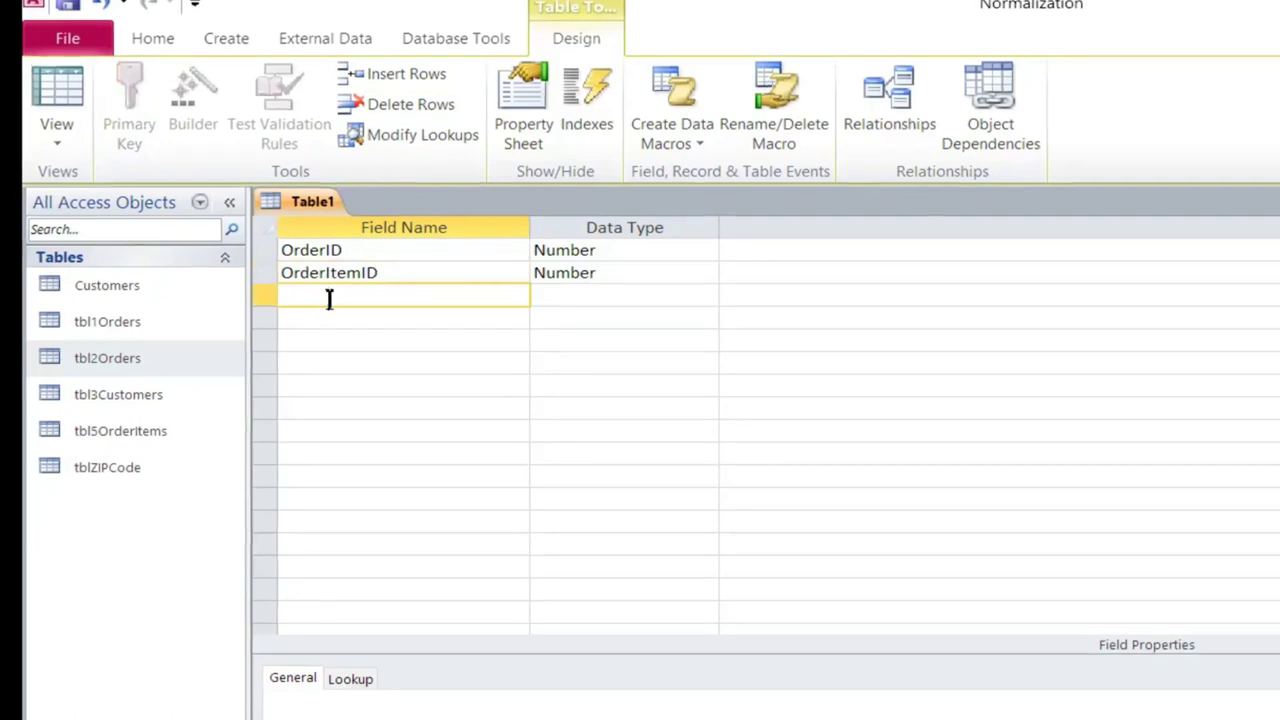
pyautogui.write('Quantity')
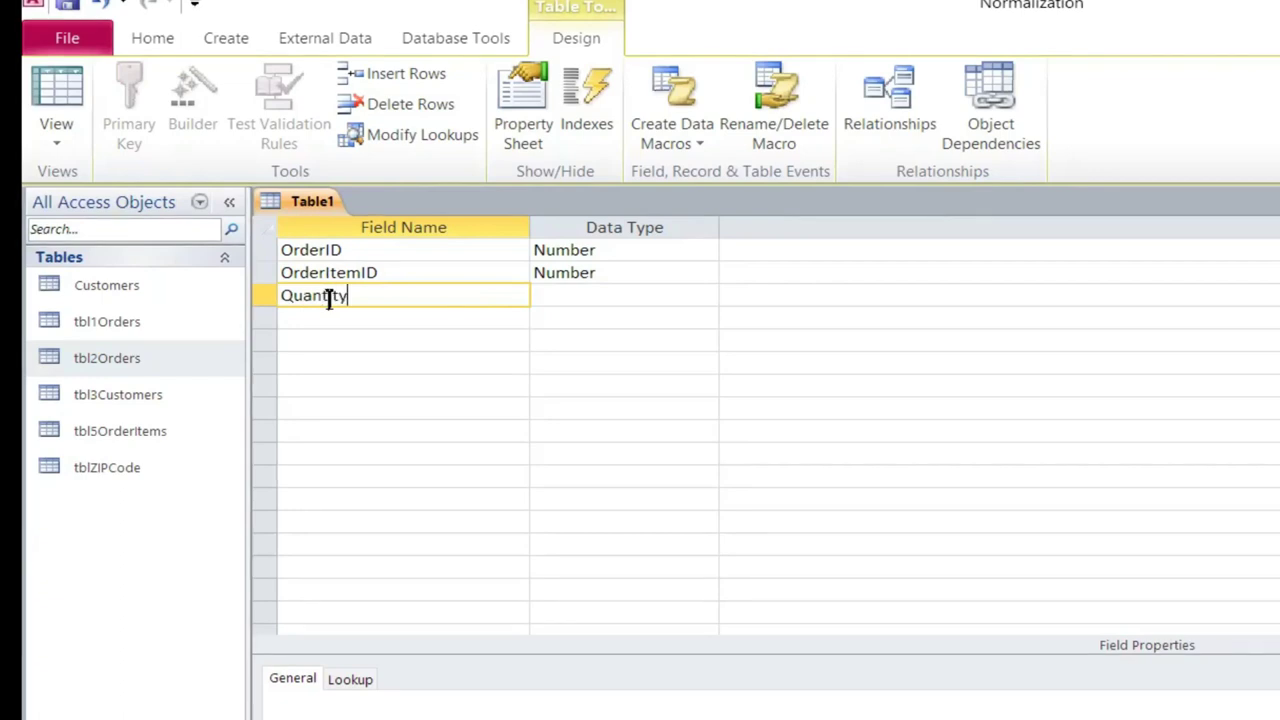
pyautogui.press('Tab')
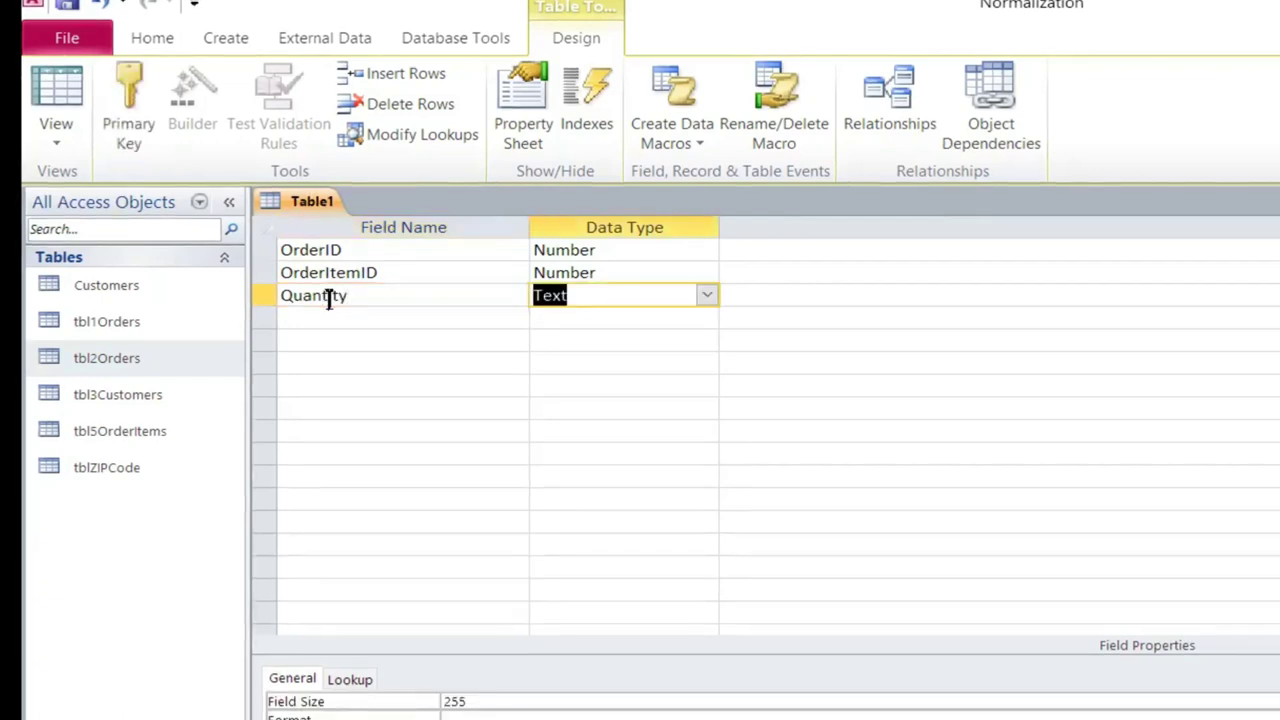
pyautogui.write('n')
pyautogui.press('Tab')
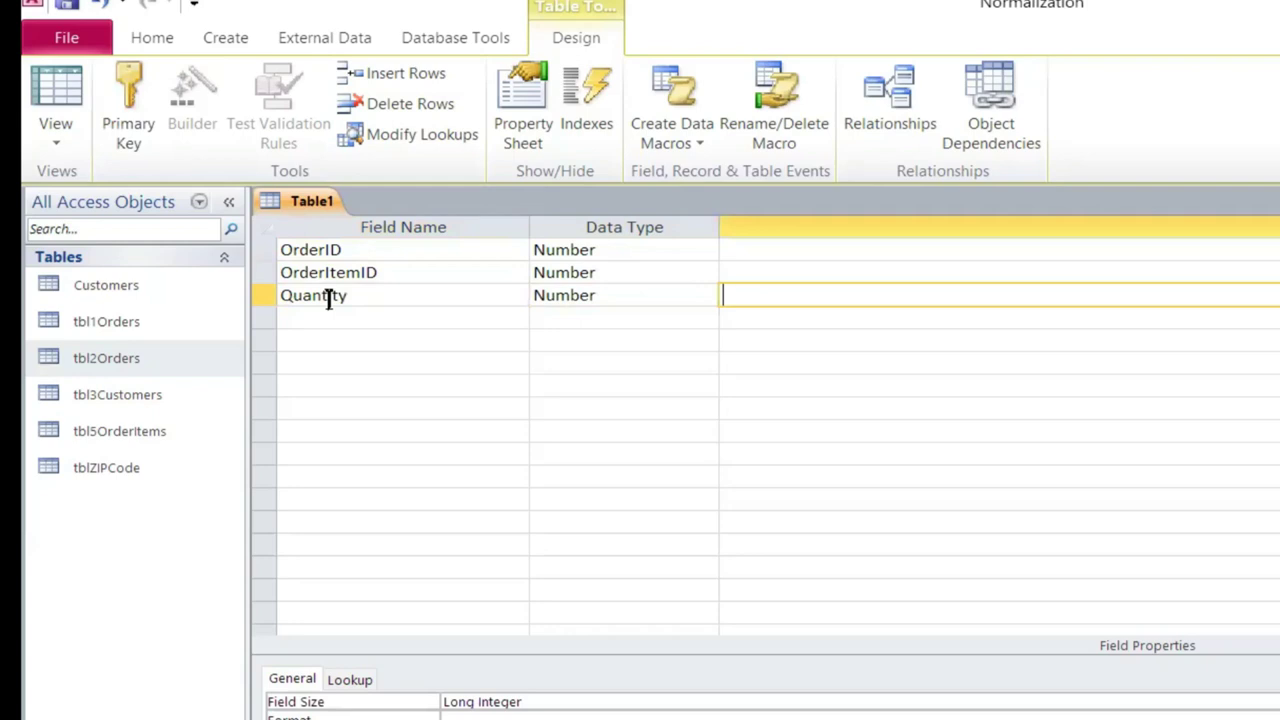
# Add ProductDescription and Price to the table design as Text fields below Quantity
pyautogui.press('Tab')
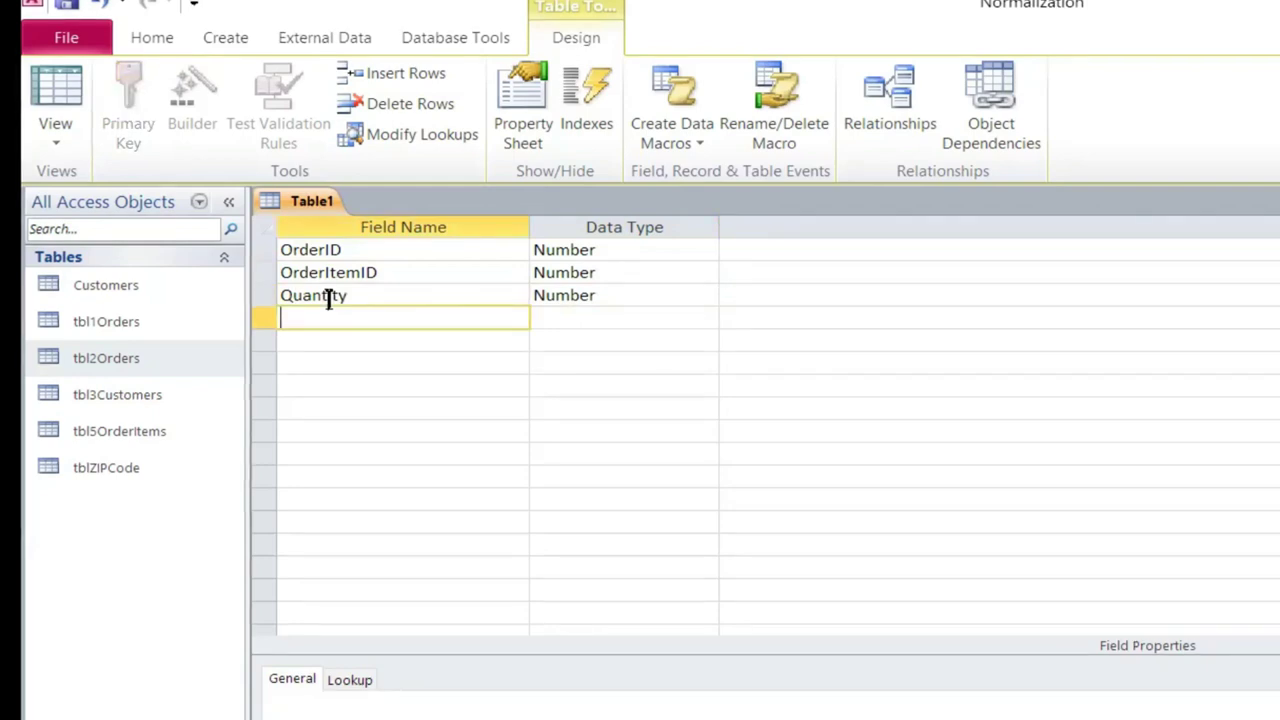
pyautogui.write('P')
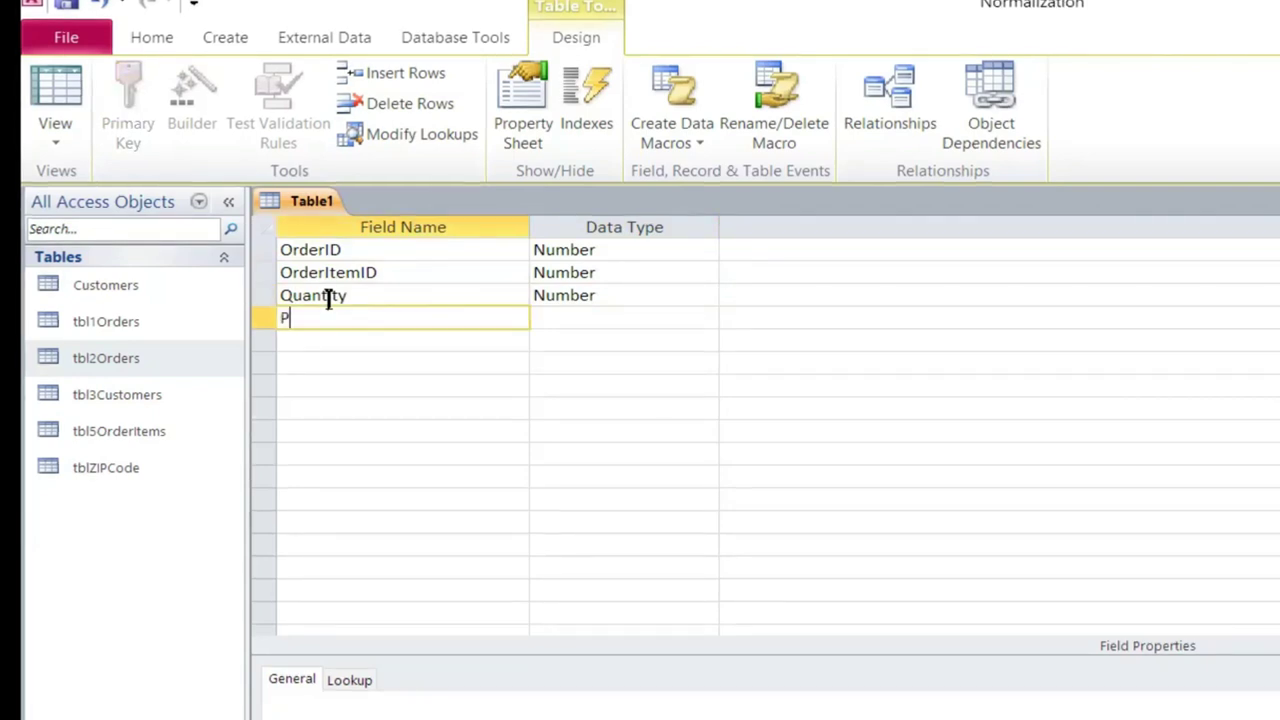
pyautogui.write('roduct')
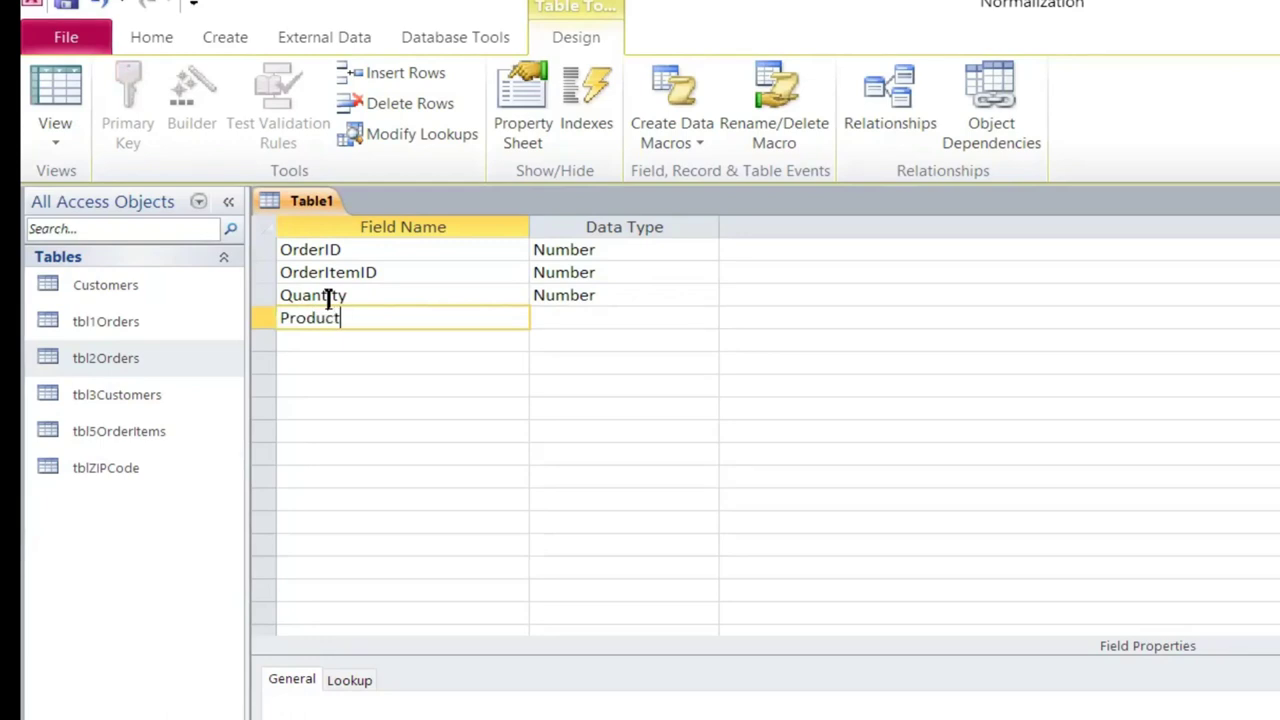
pyautogui.write('Description')
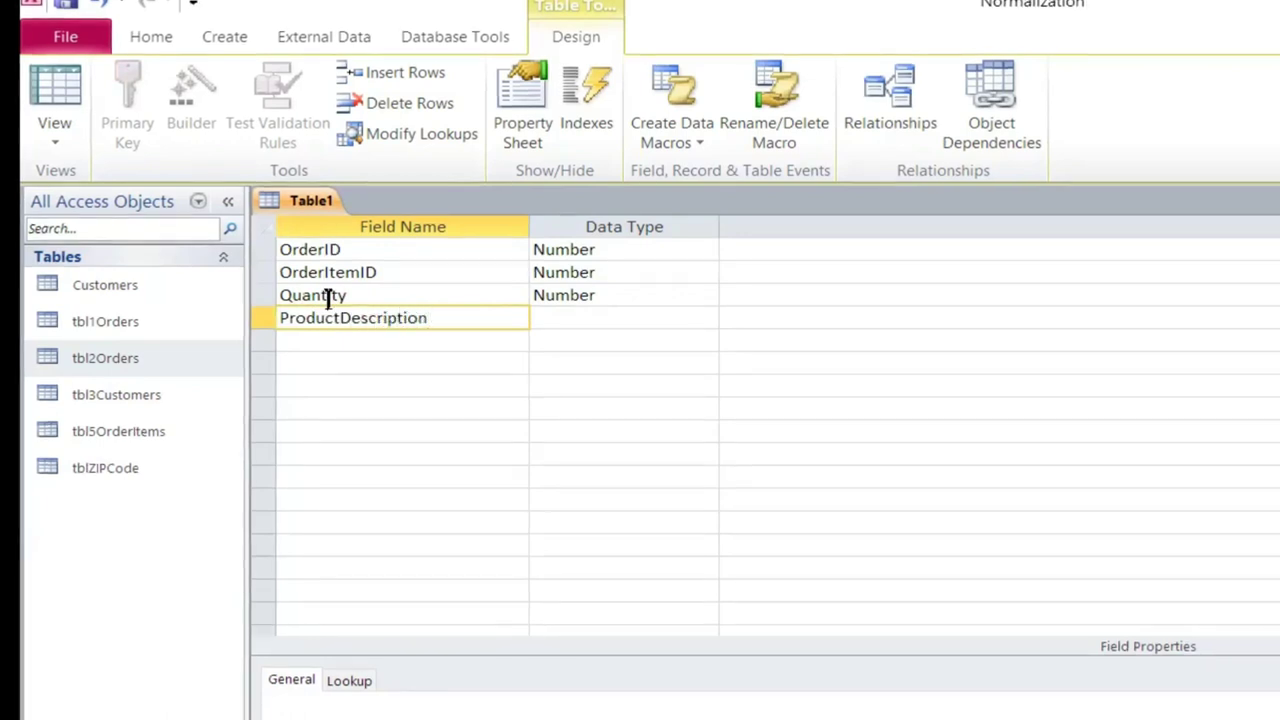
pyautogui.press('Tab')
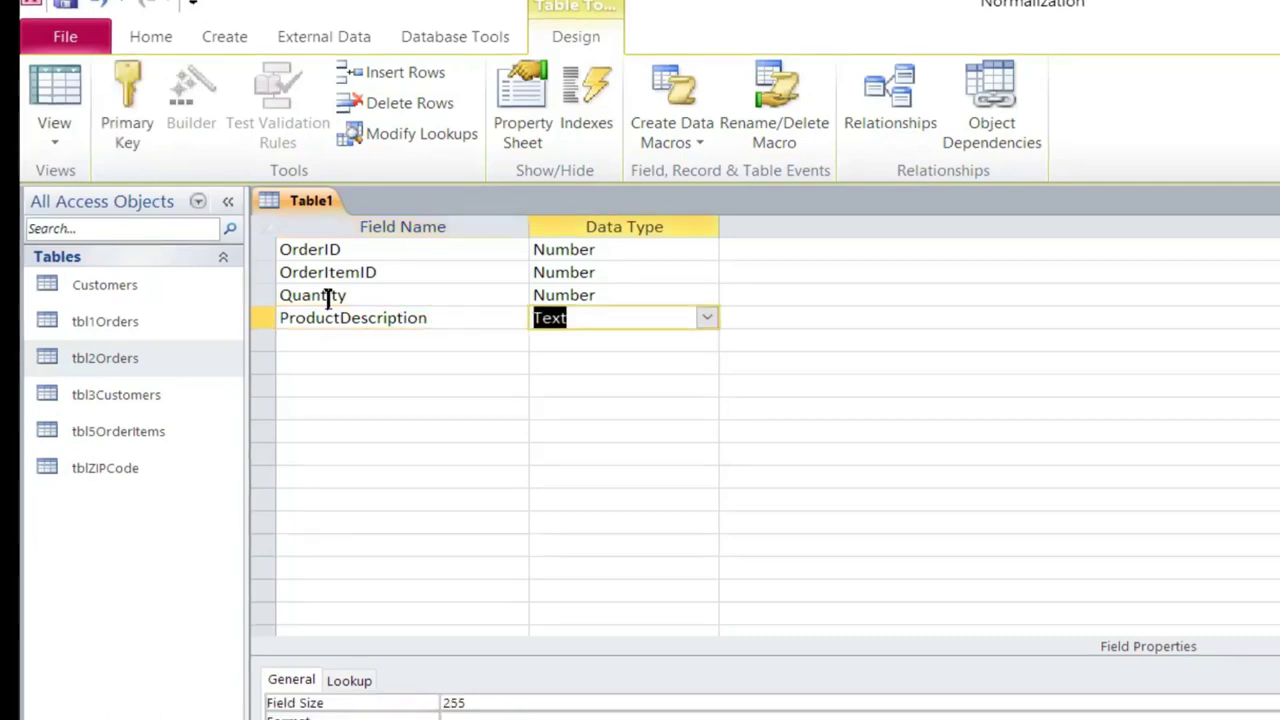
pyautogui.press('Tab')
pyautogui.press('Tab')
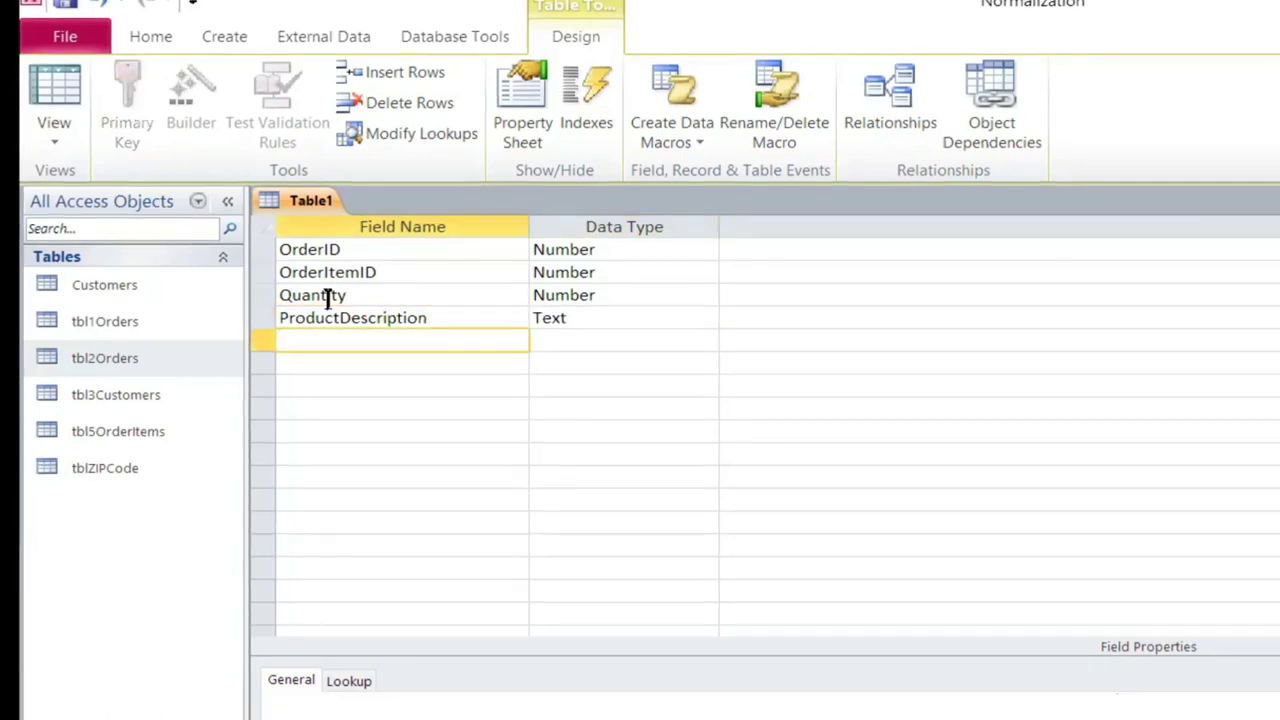
pyautogui.write('Price')
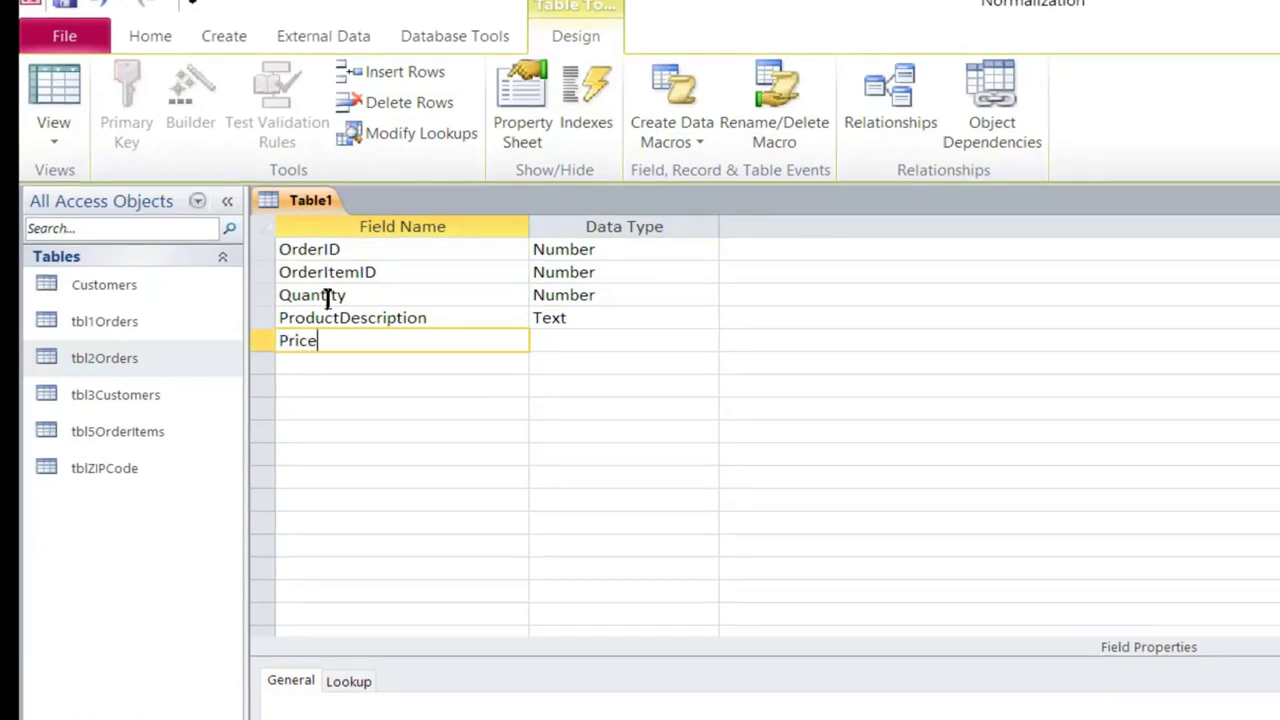
pyautogui.press('Tab')
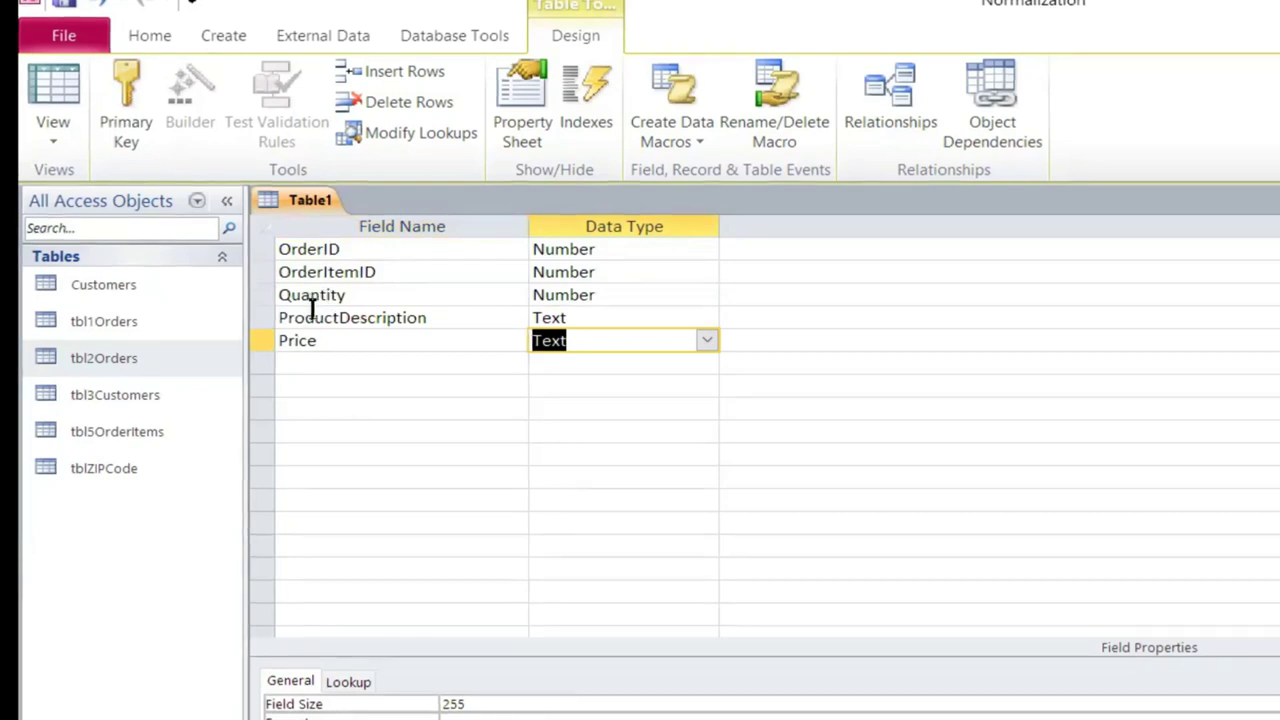
pyautogui.press('Tab')
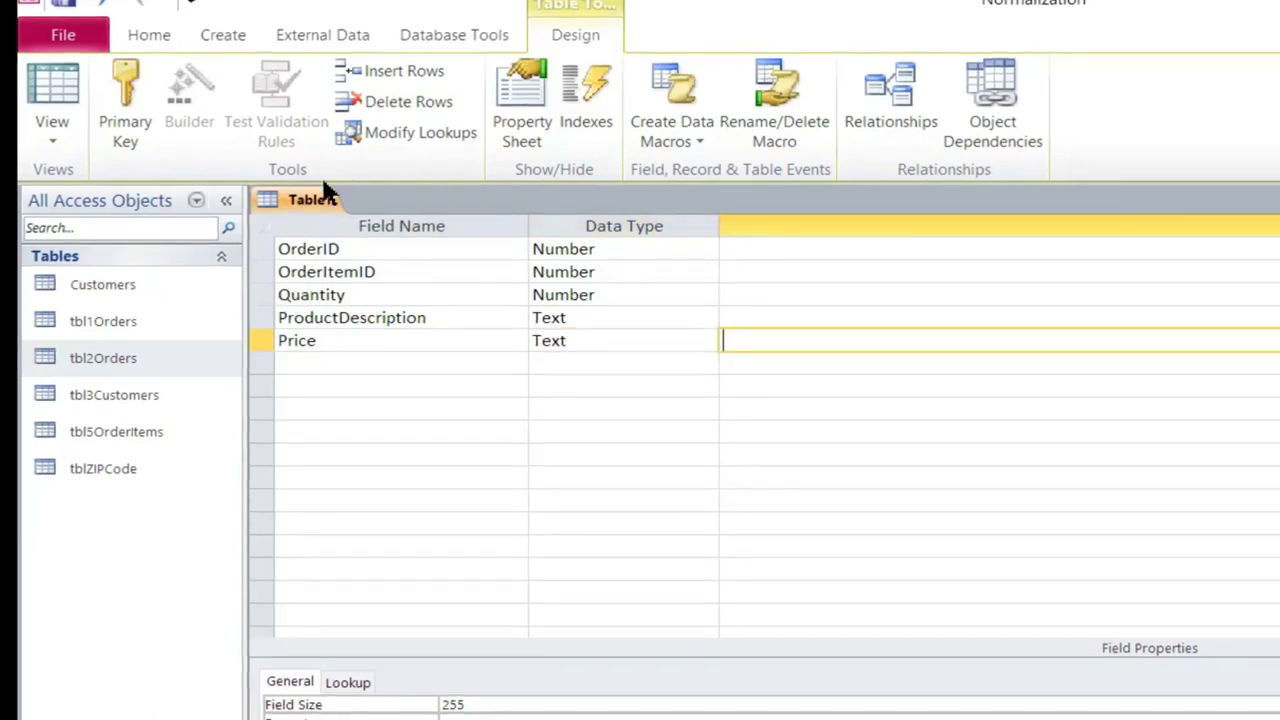
# Save the new table as tblOrderItems without creating a primary key
pyautogui.rightClick(300, 200)
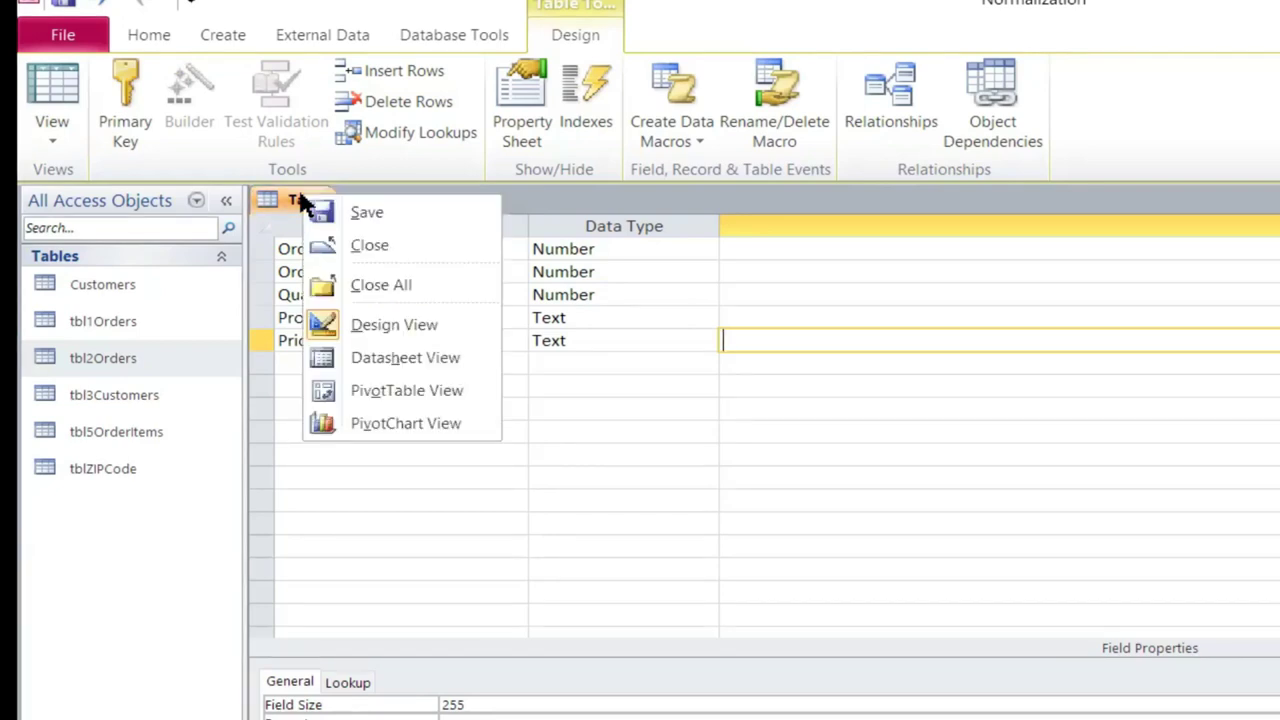
pyautogui.click(368, 212)
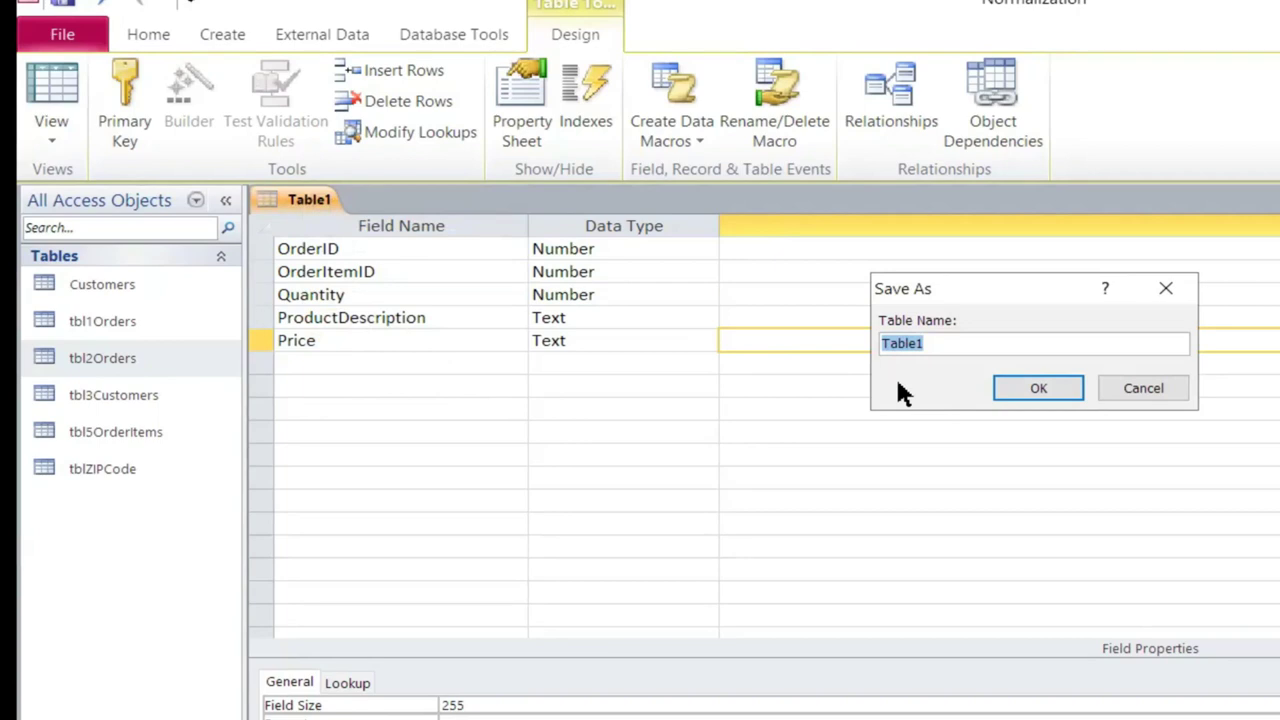
pyautogui.write('tbl')
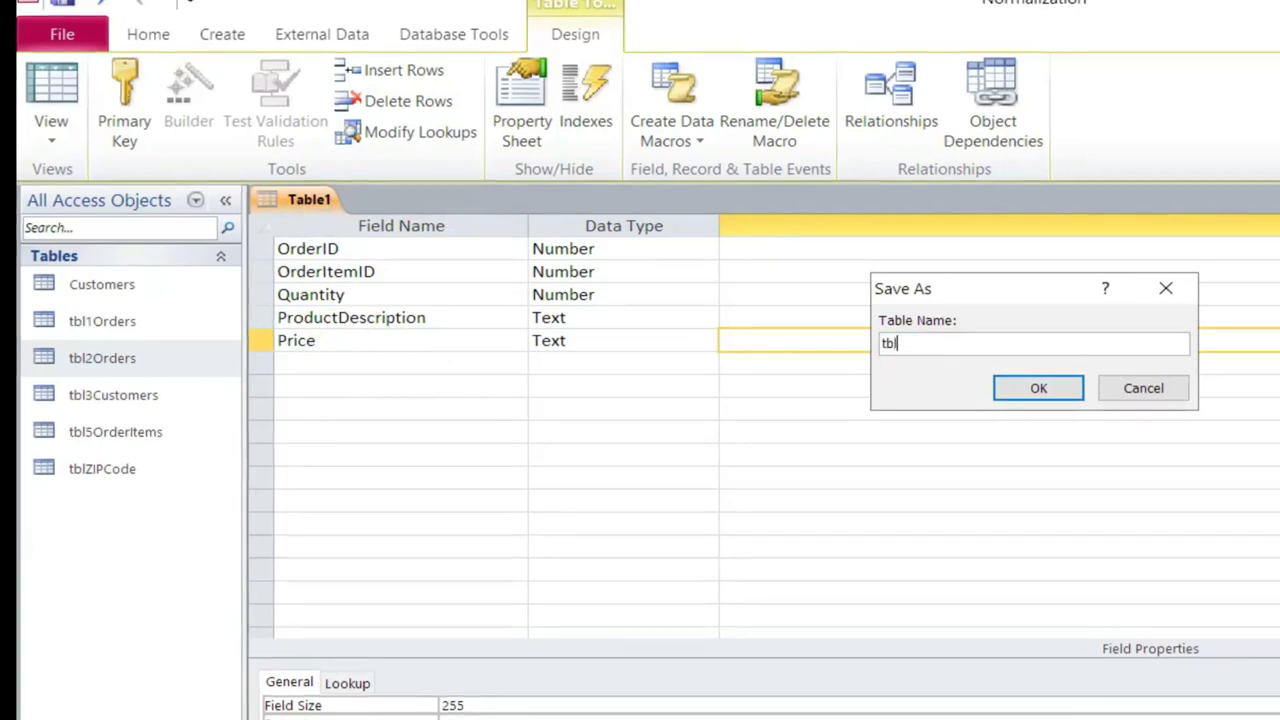
pyautogui.write('OrderItems')
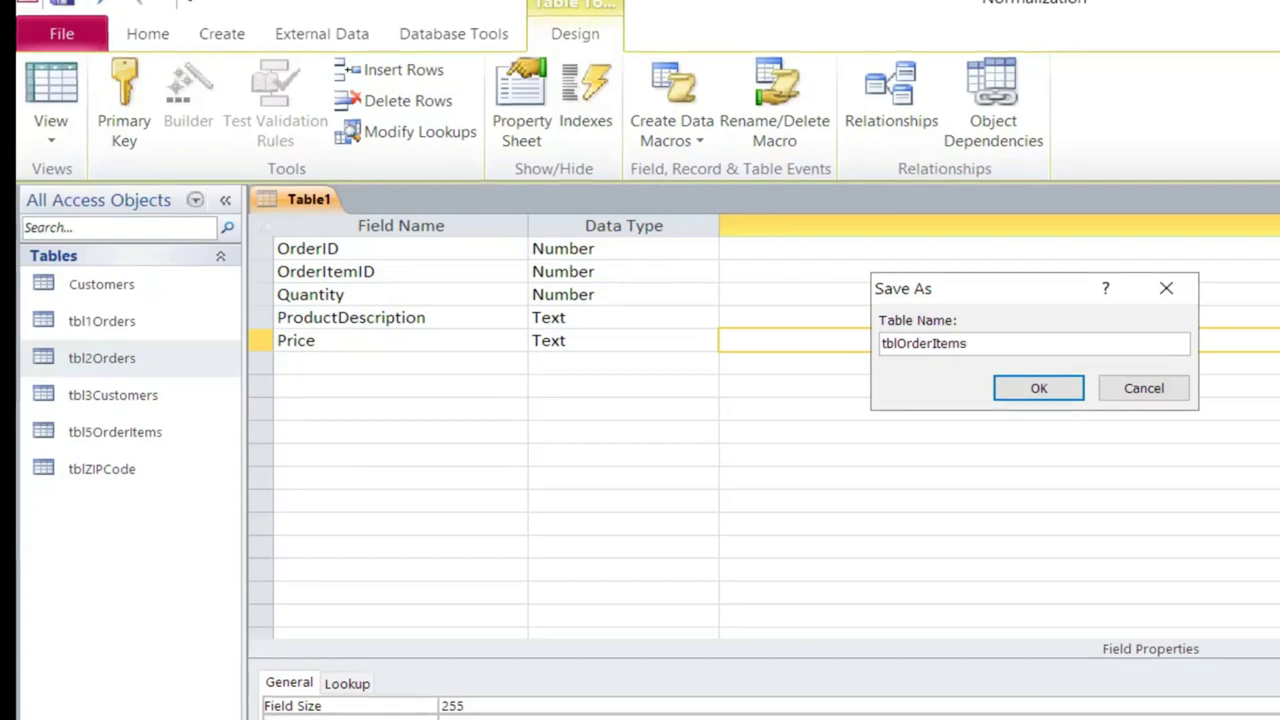
pyautogui.press('Return')
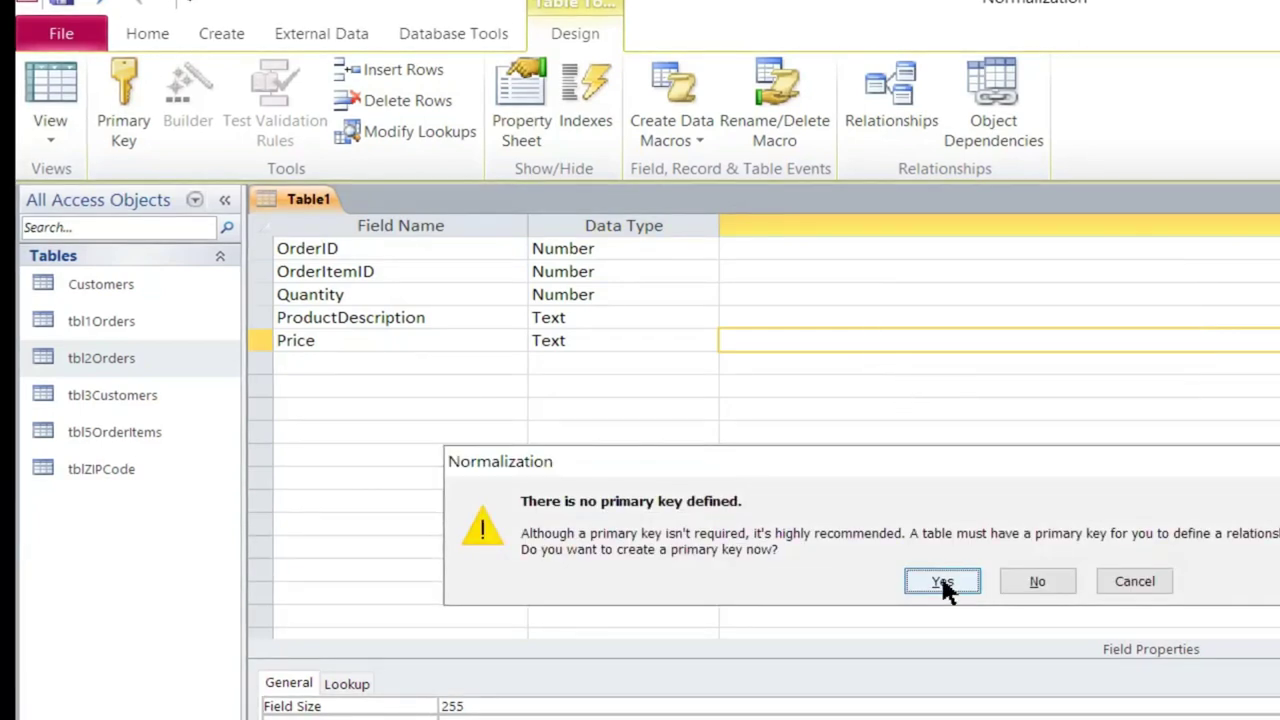
pyautogui.click(1021, 589)
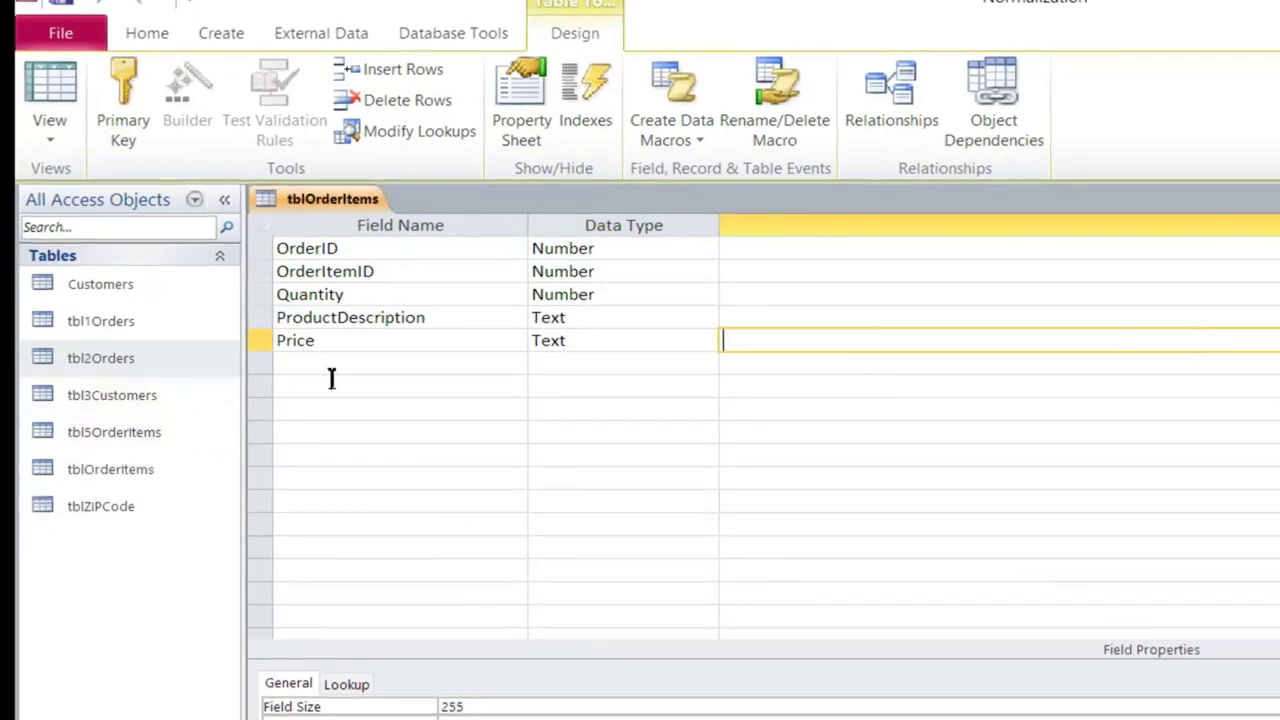
# Show tblOrderItems in Datasheet view and open the tbl2Orders table alongside it
pyautogui.rightClick(313, 205)
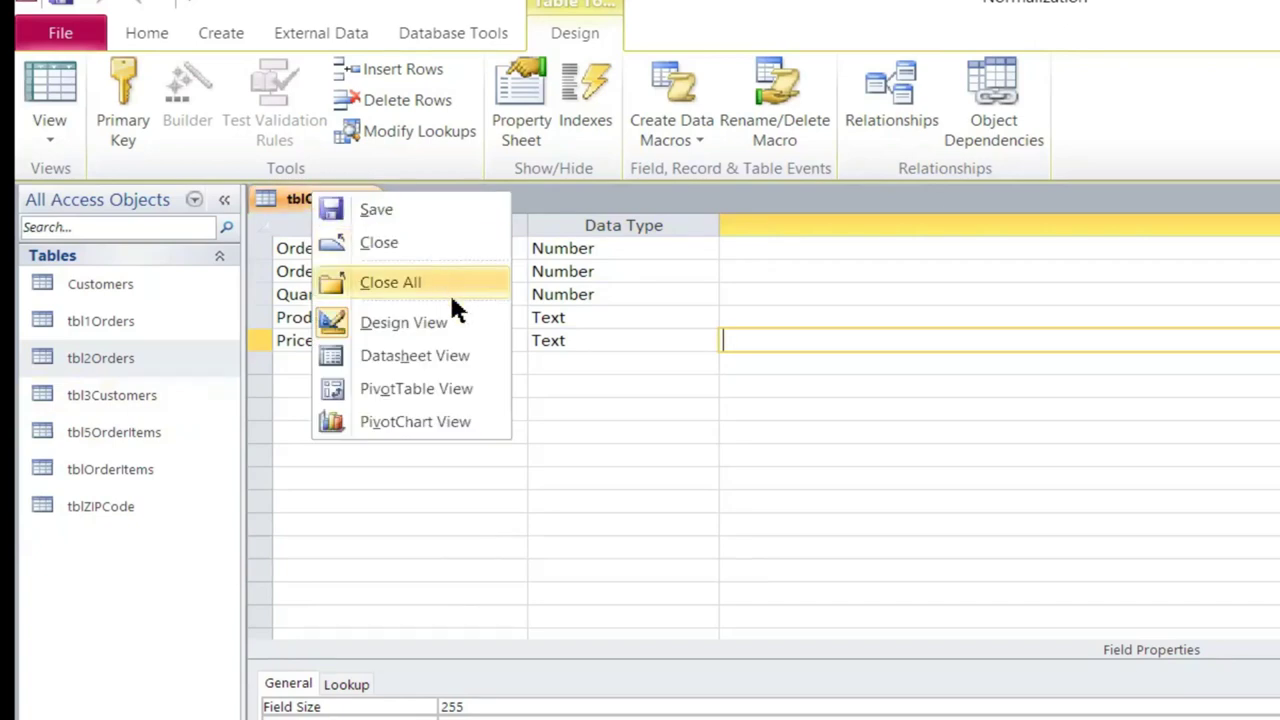
pyautogui.click(418, 356)
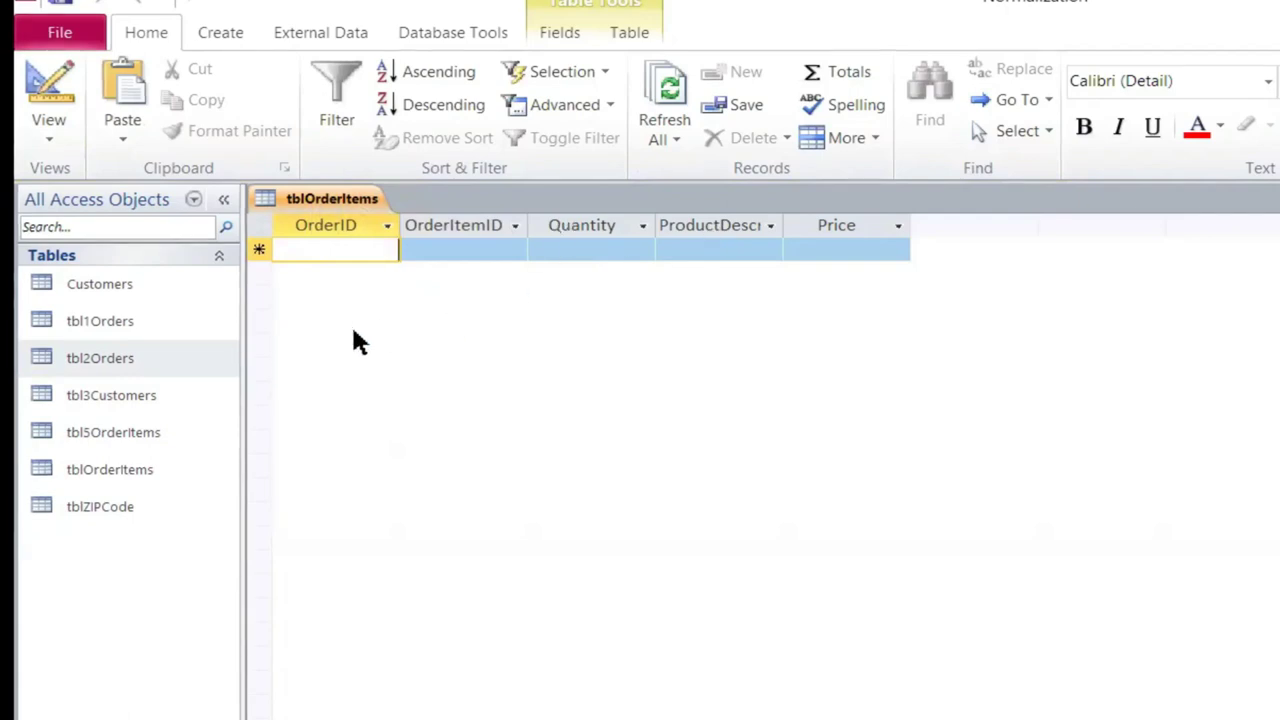
pyautogui.click(172, 368)
pyautogui.doubleClick(172, 368)
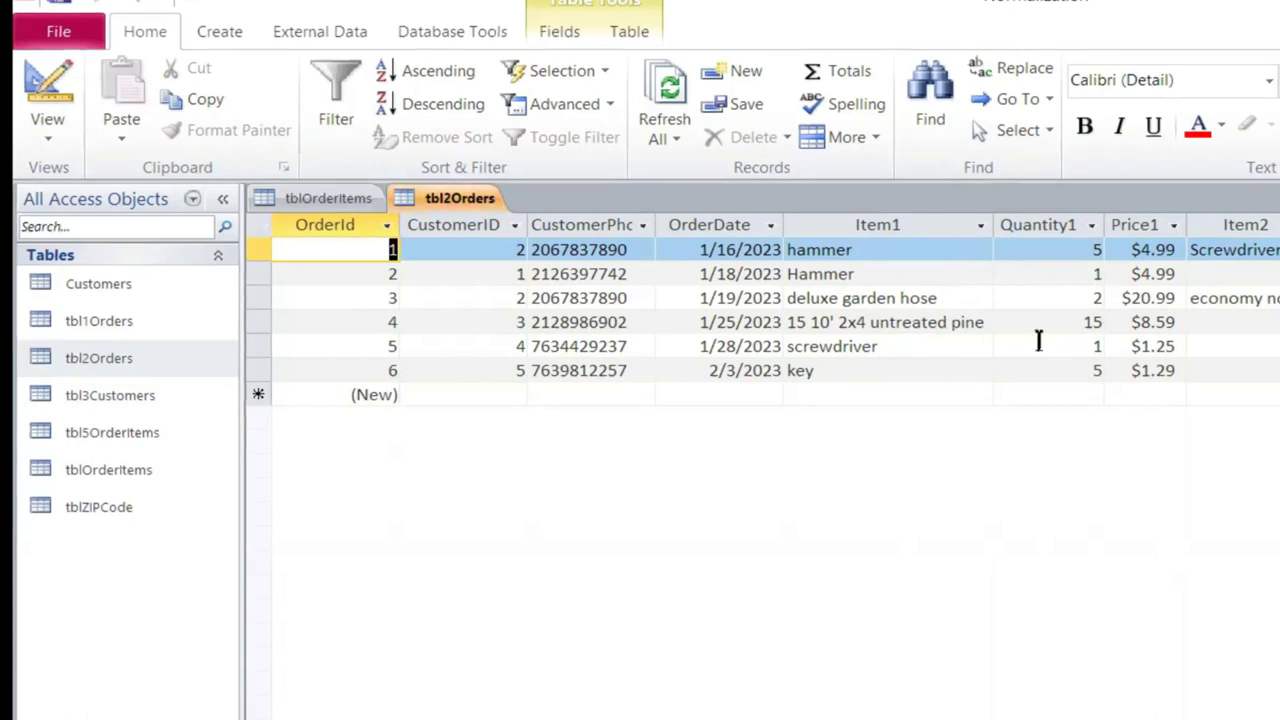
pyautogui.click(477, 207)
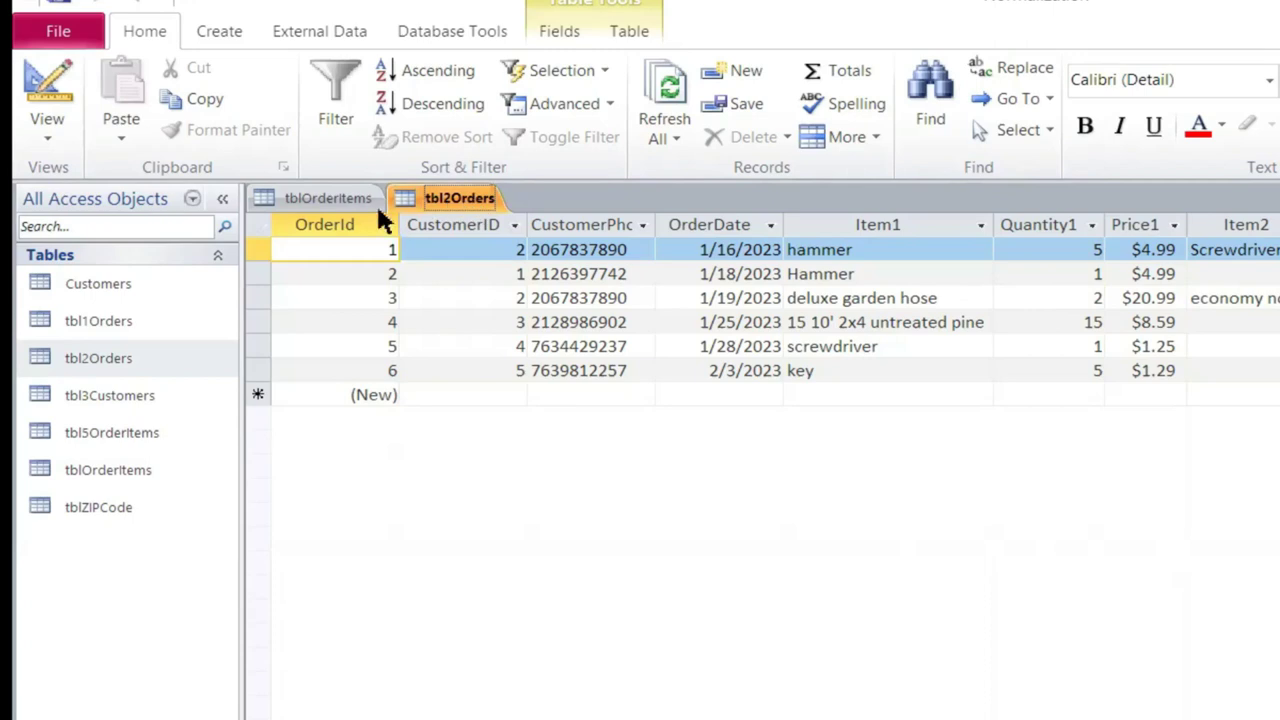
# Widen the ProductDescription column in tblOrderItems to fit its full name, and select the OrderID and OrderItemID columns together
pyautogui.click(350, 205)
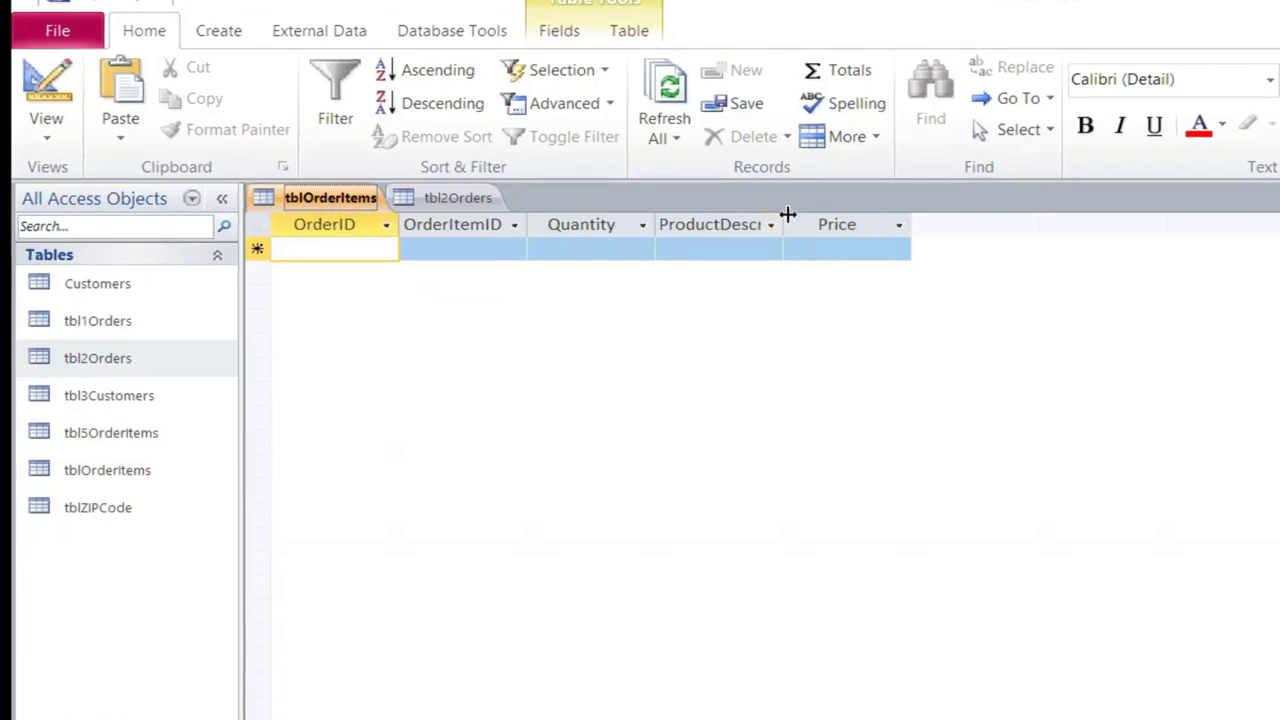
pyautogui.moveTo(783, 221); pyautogui.dragTo(866, 220)
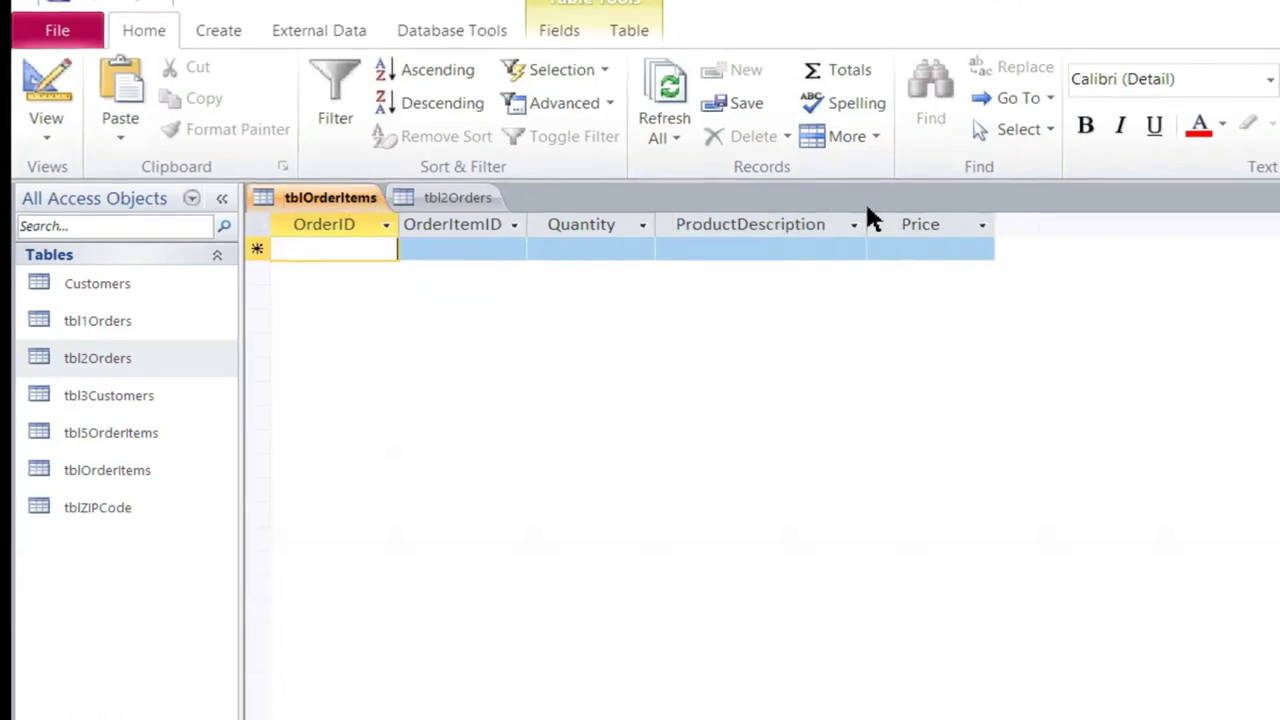
pyautogui.click(314, 228)
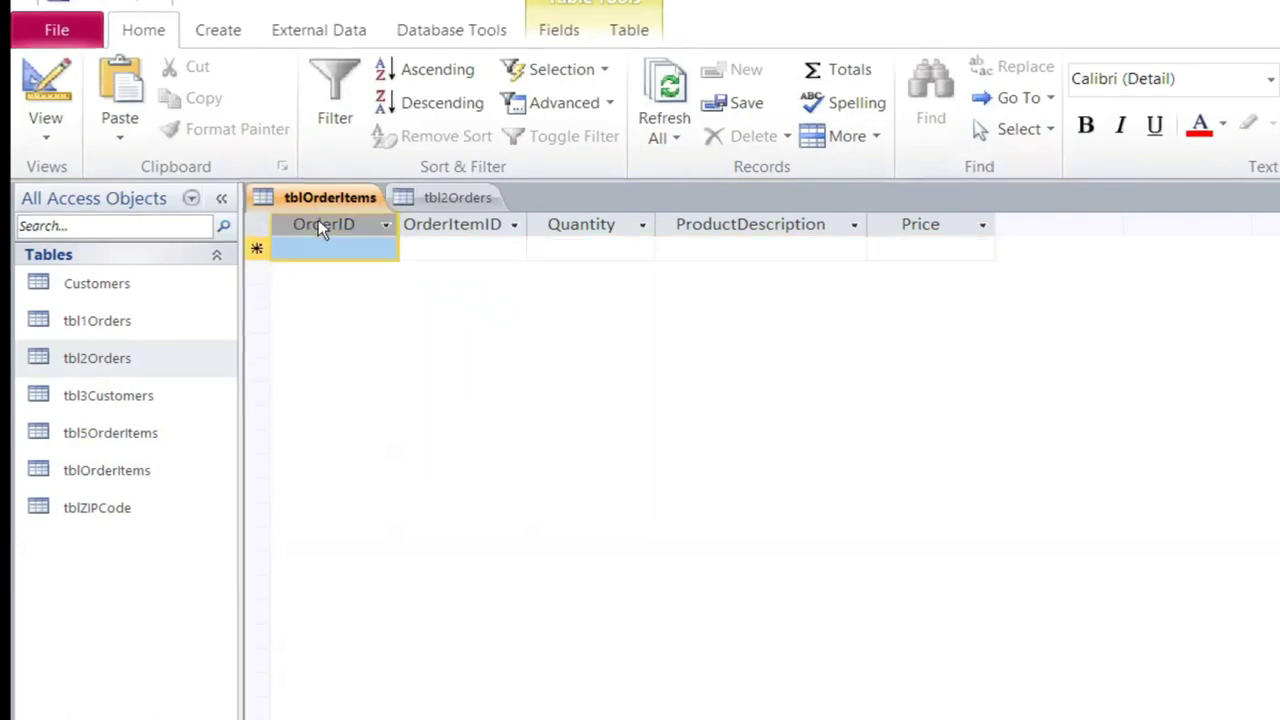
pyautogui.click(351, 357)
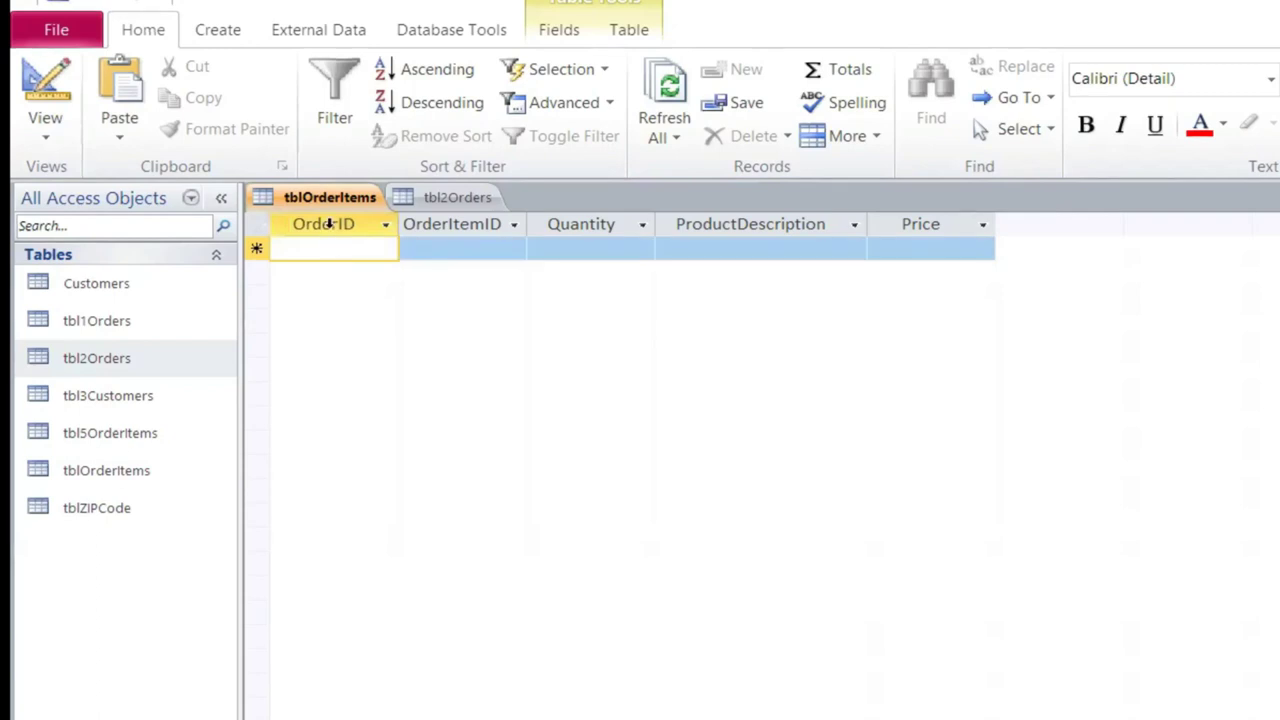
pyautogui.moveTo(331, 224); pyautogui.dragTo(466, 229)
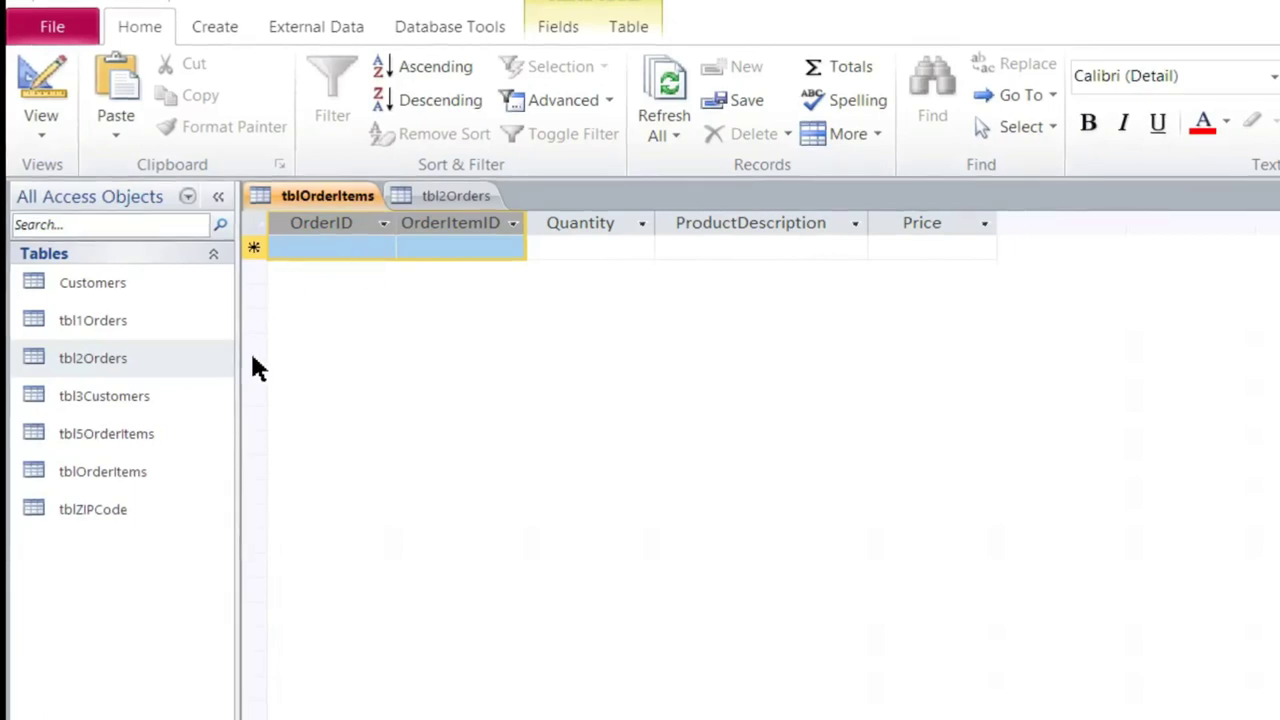
# Consult the first order in tbl2Orders and start its record in tblOrderItems with OrderID 1 and OrderItemID 1
pyautogui.click(424, 196)
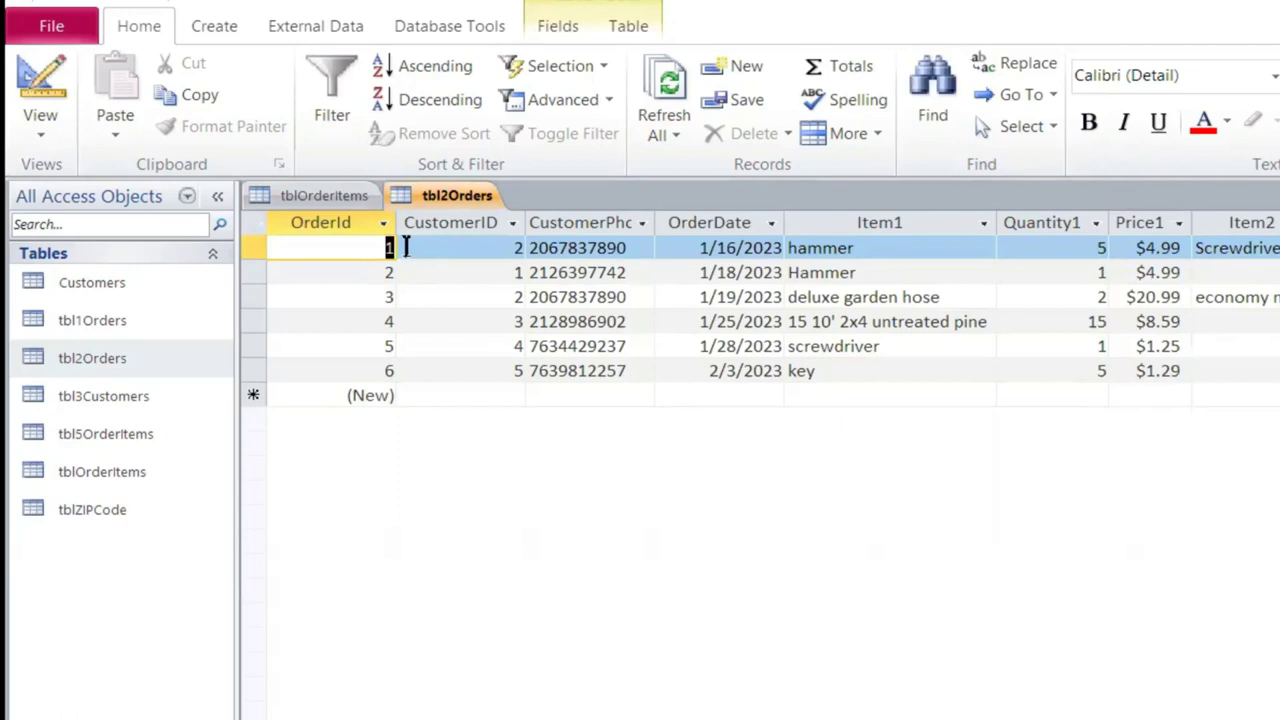
pyautogui.click(322, 195)
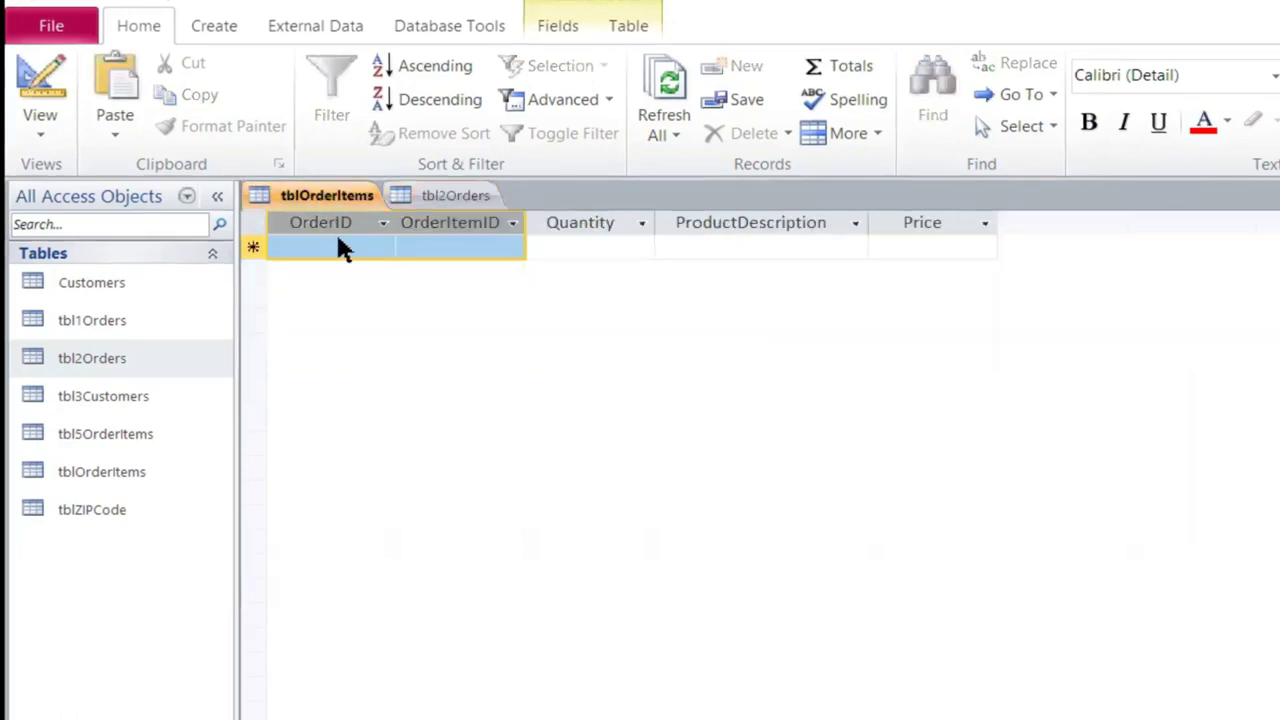
pyautogui.click(339, 247)
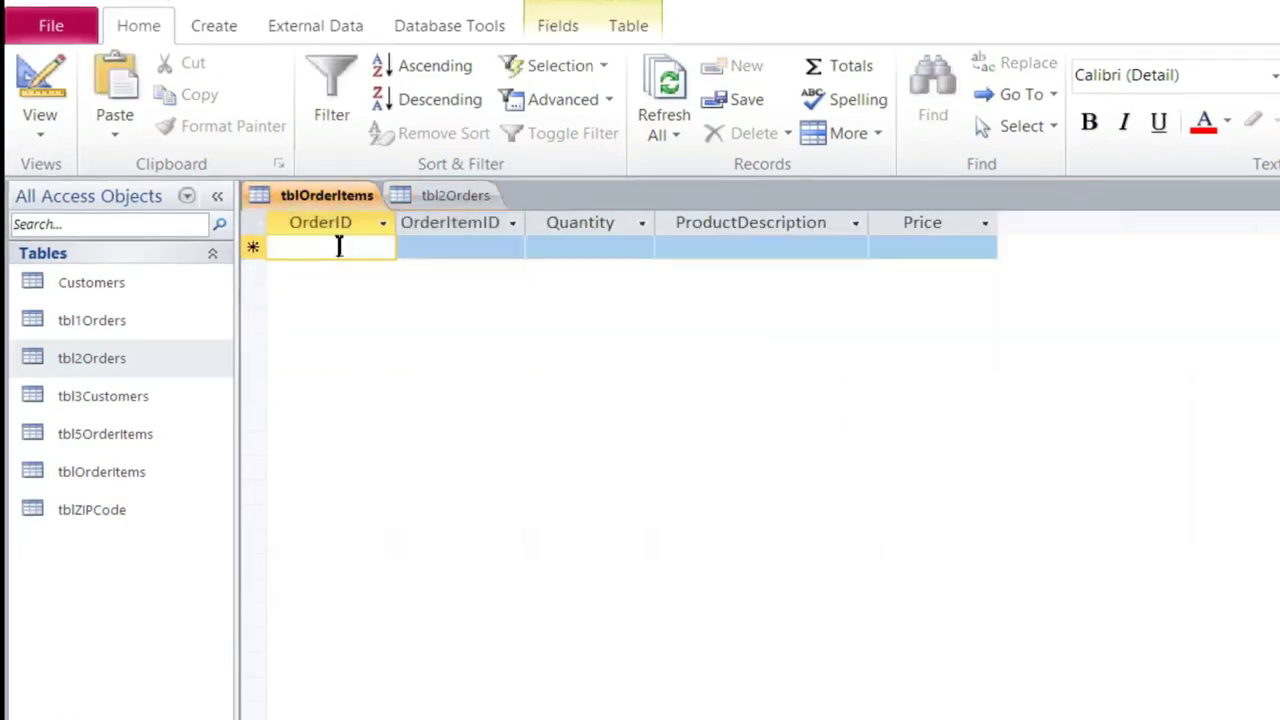
pyautogui.write('1')
pyautogui.press('Tab')
pyautogui.write('1')
pyautogui.press('Tab')
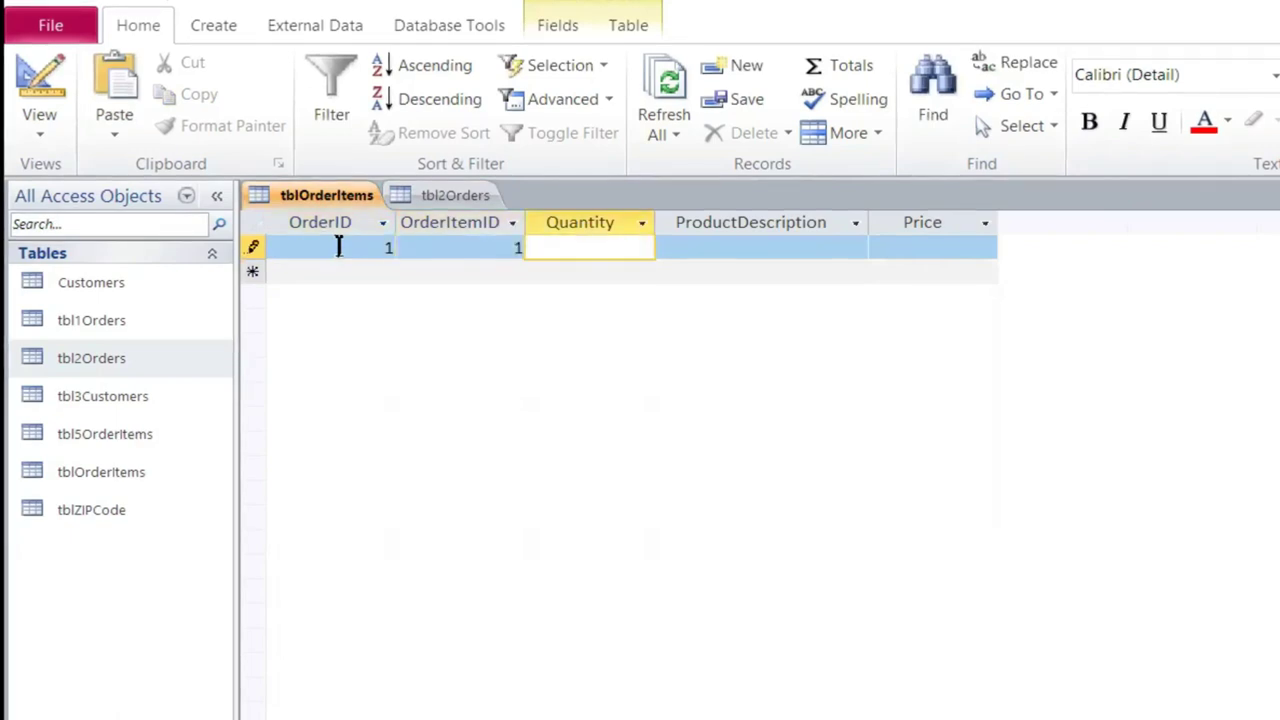
# Complete the record from the first order in tbl2Orders with Quantity 5, ProductDescription Hammer and Price 4.99
pyautogui.click(405, 193)
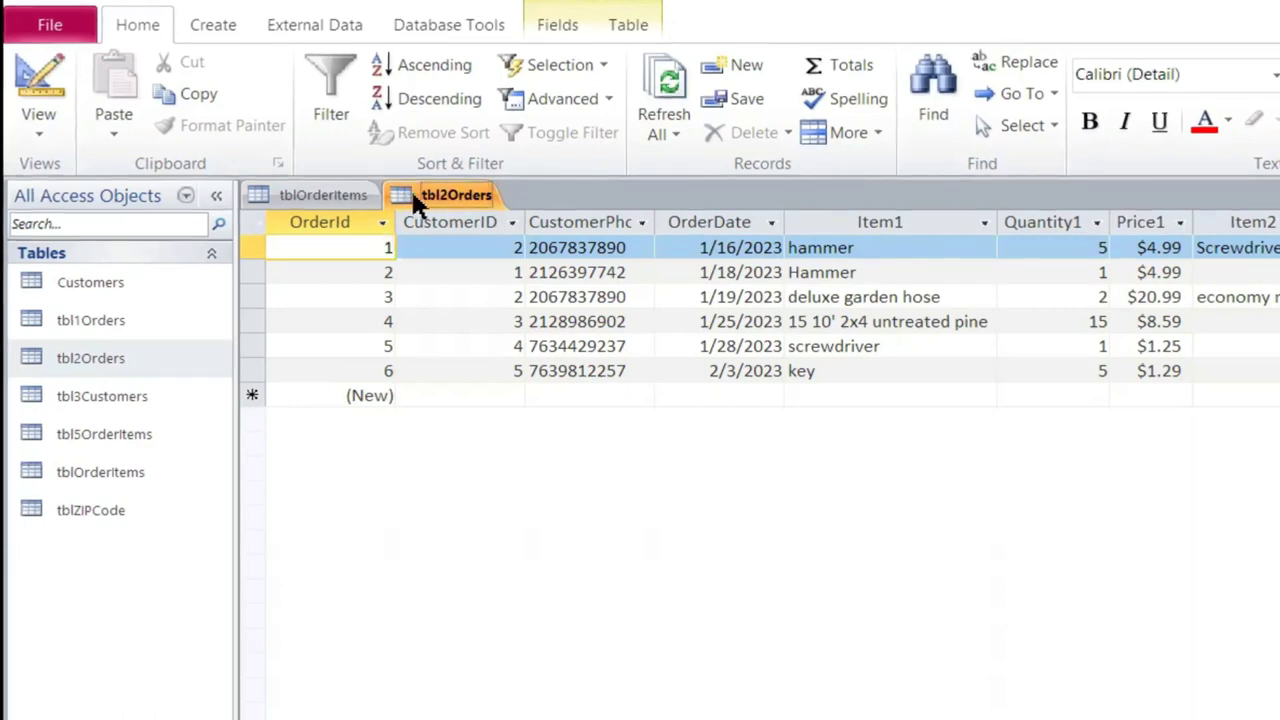
pyautogui.click(305, 195)
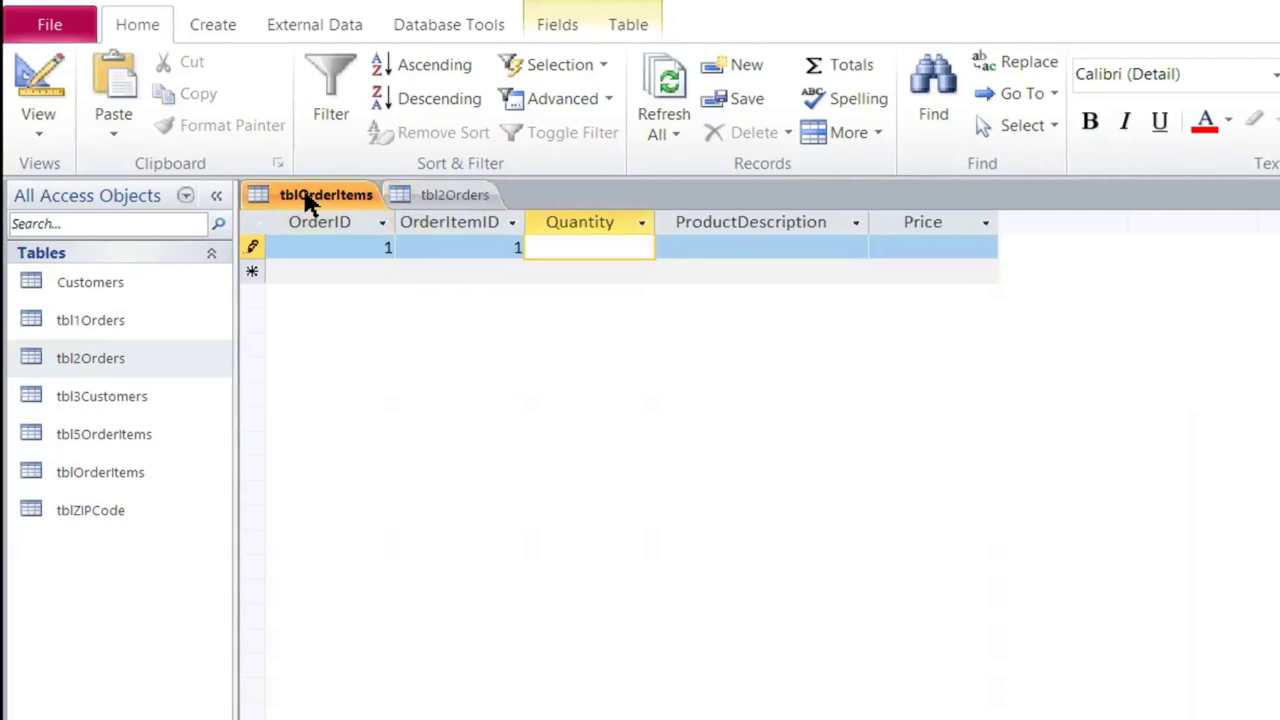
pyautogui.press('Tab')
pyautogui.write('Hammer')
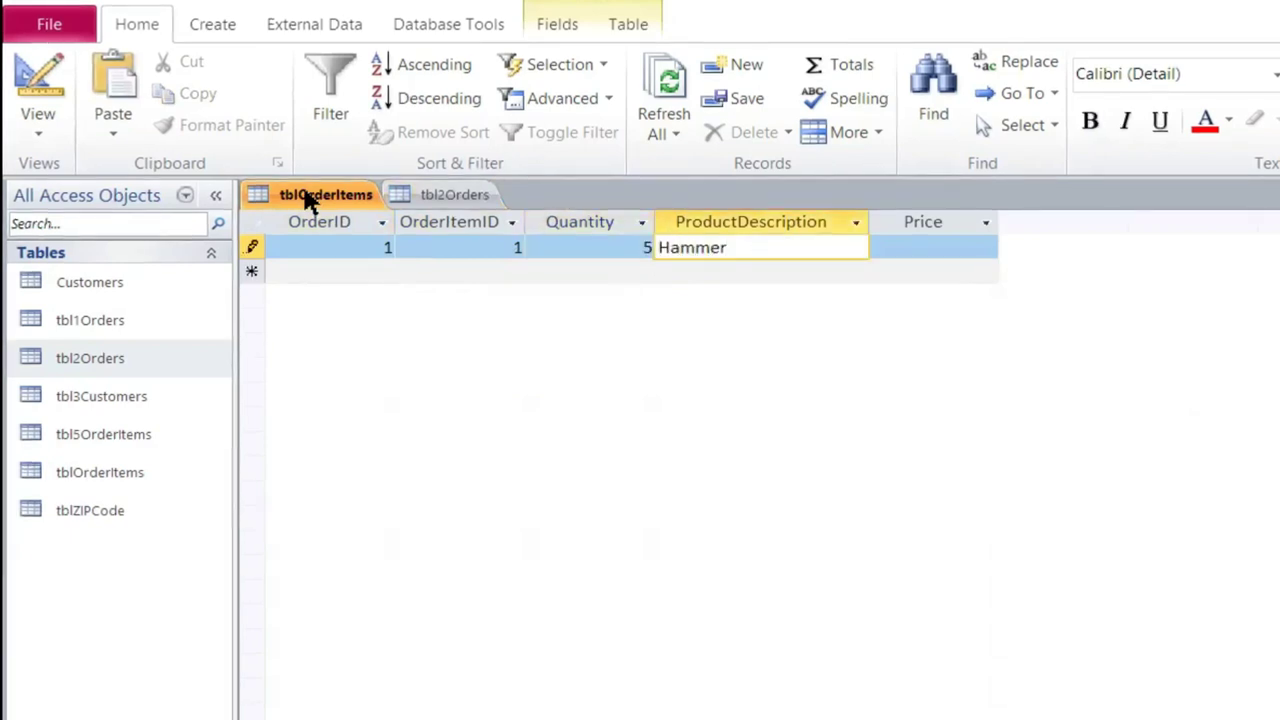
pyautogui.press('Tab')
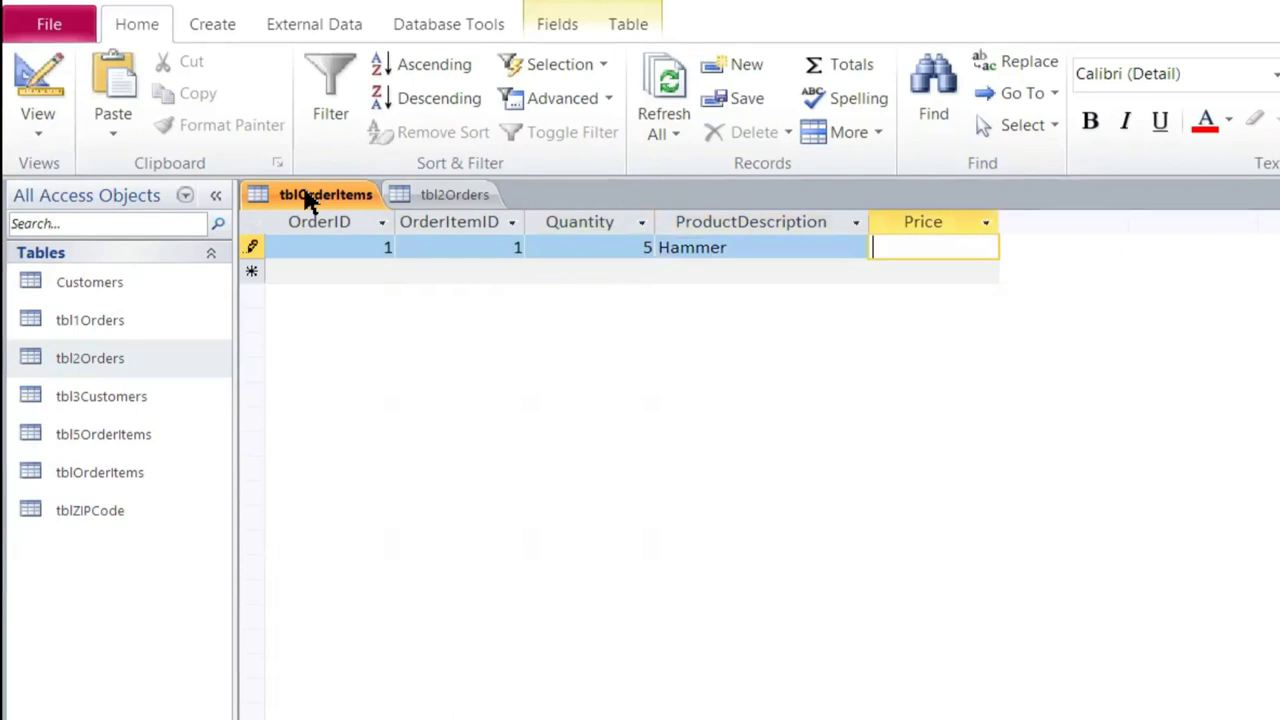
pyautogui.click(400, 197)
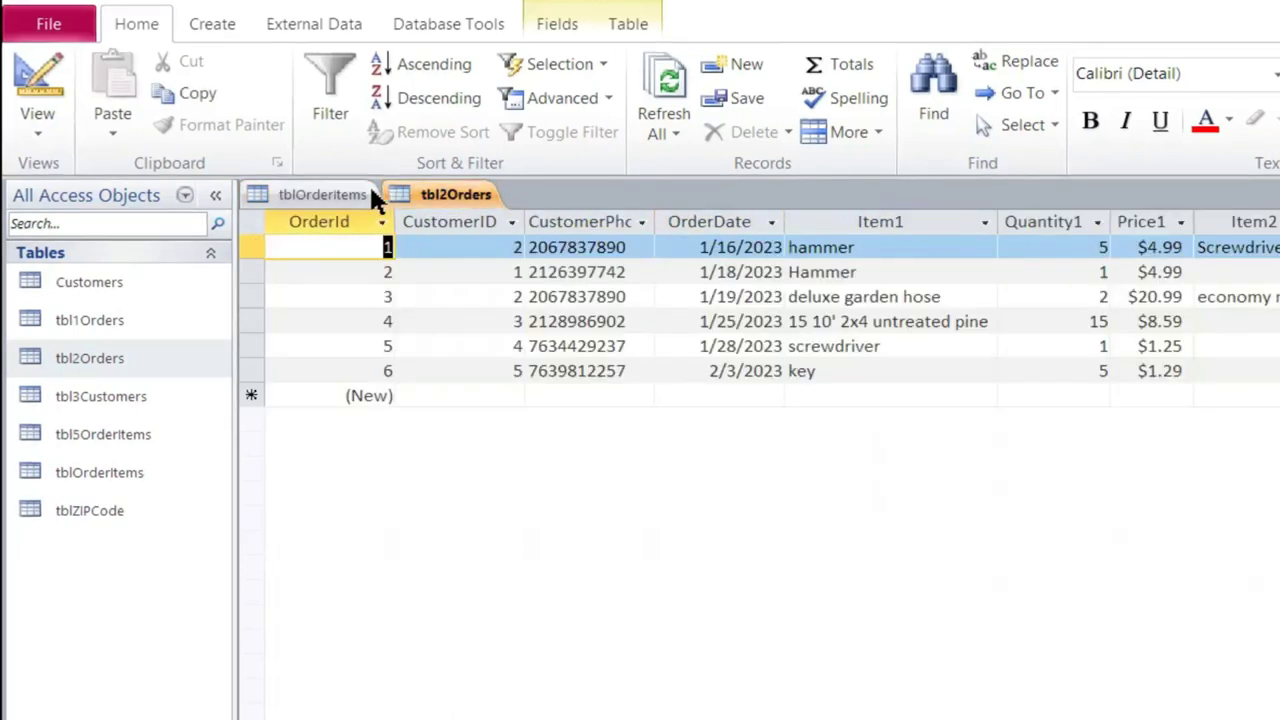
pyautogui.click(356, 198)
pyautogui.write('4.99')
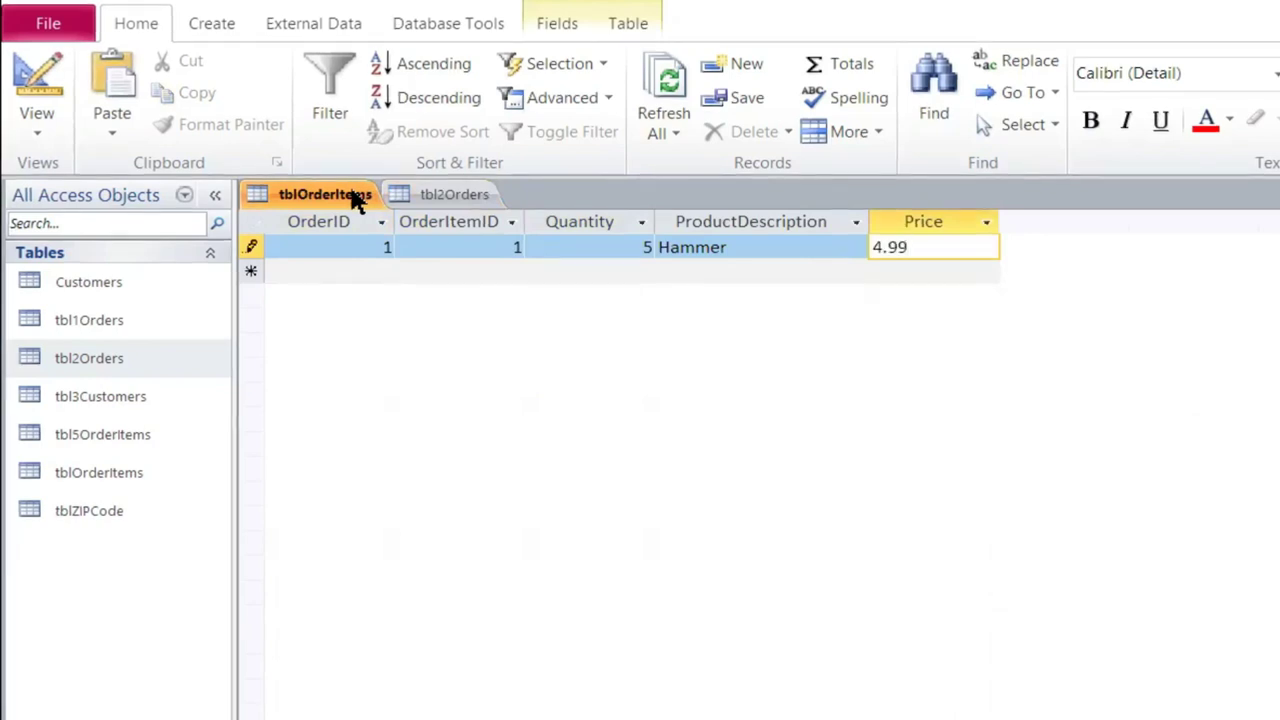
pyautogui.press('Tab')
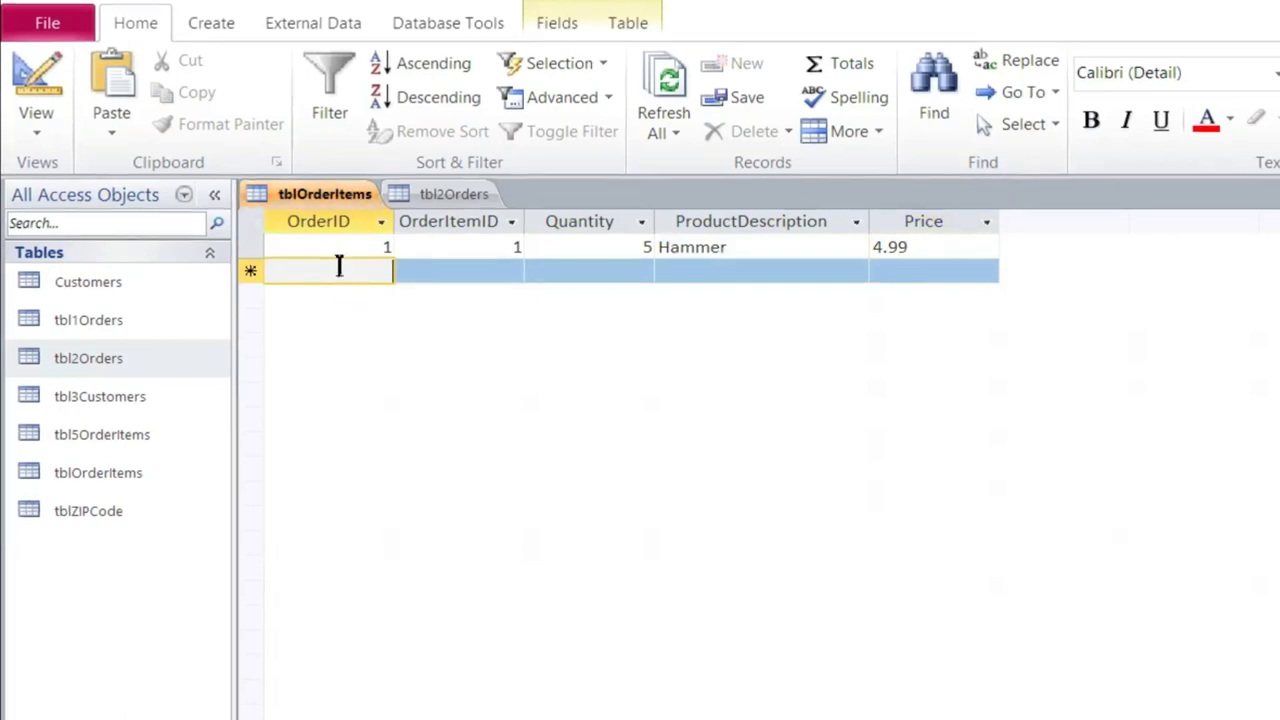
# Start a second tblOrderItems record with OrderID 1 and OrderItemID 2, and consult the first order in tbl2Orders
pyautogui.write('1')
pyautogui.press('Tab')
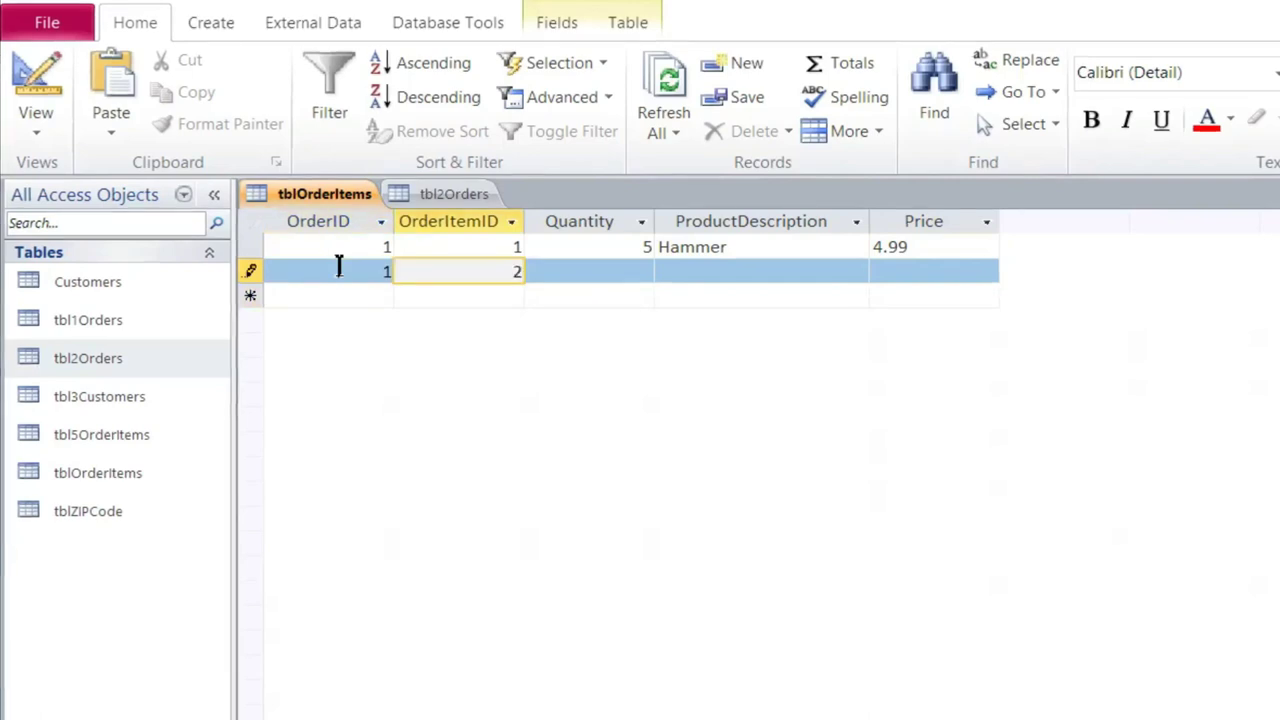
pyautogui.press('Tab')
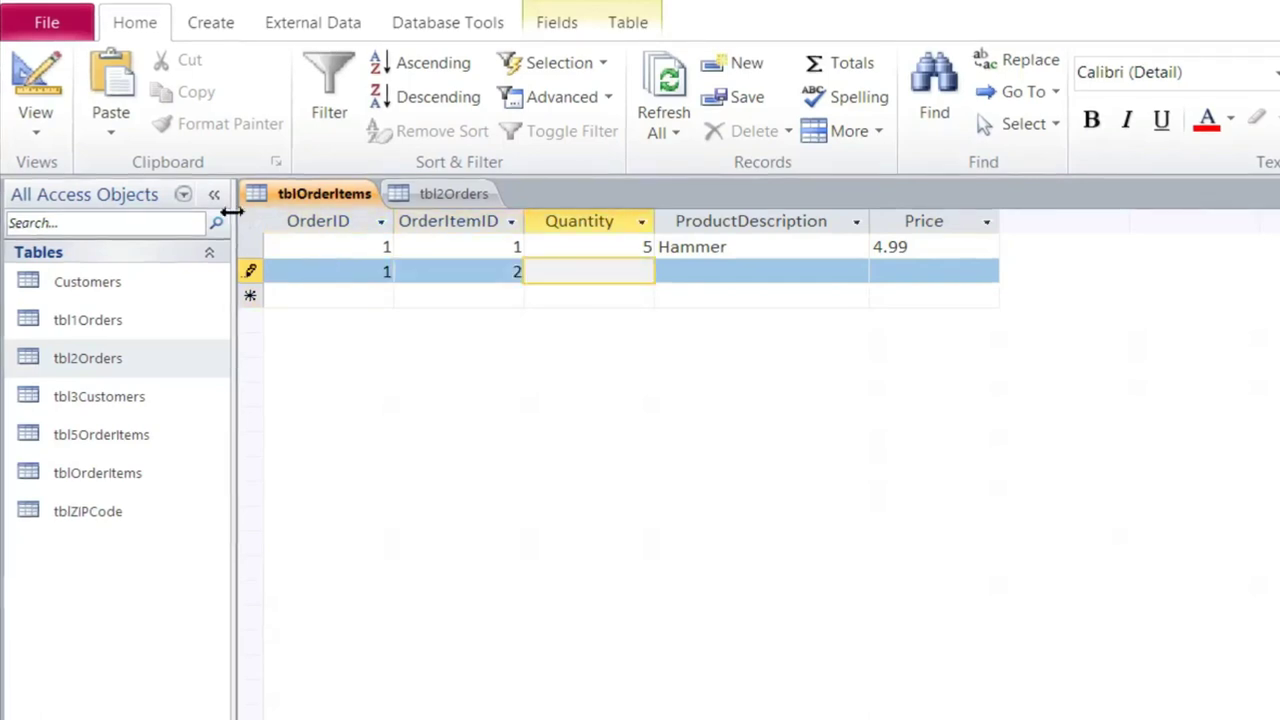
pyautogui.click(430, 194)
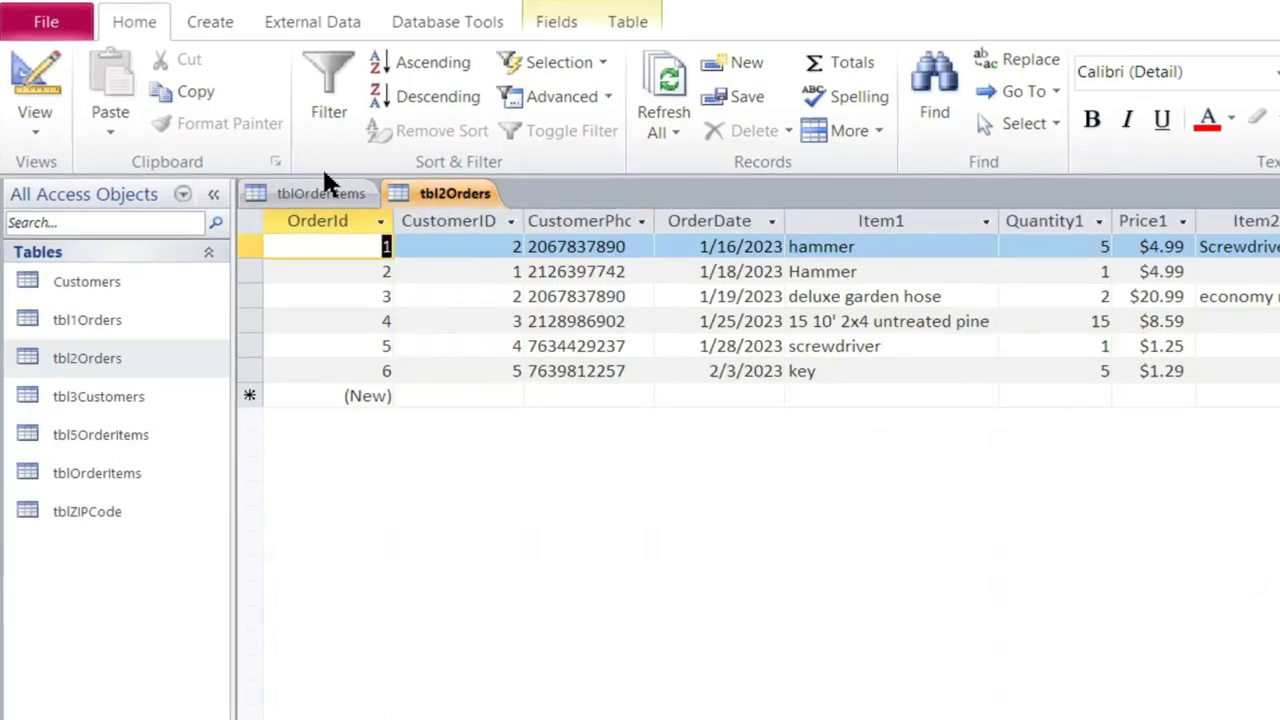
pyautogui.click(310, 195)
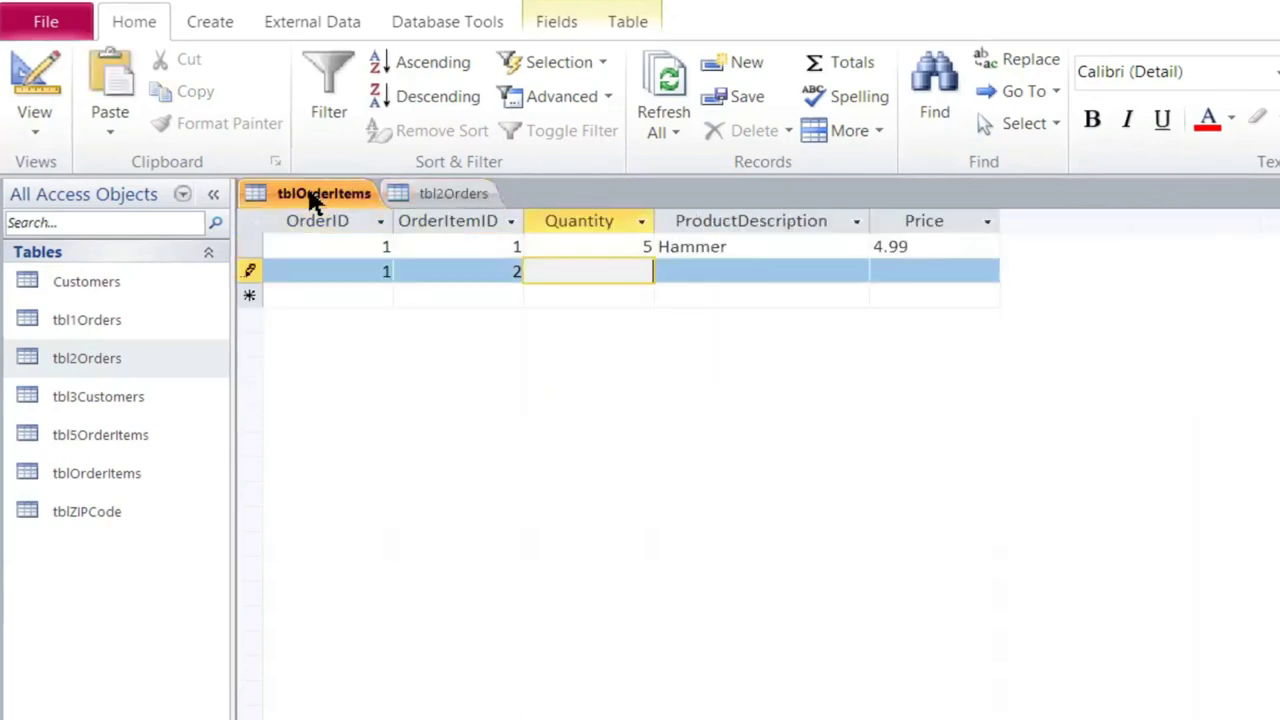
# Complete the second tblOrderItems record with Quantity 3, ProductDescription Screwdriver and Price 1.25
pyautogui.write('3')
pyautogui.press('Tab')
pyautogui.write('Screwdriver')
pyautogui.press('Tab')
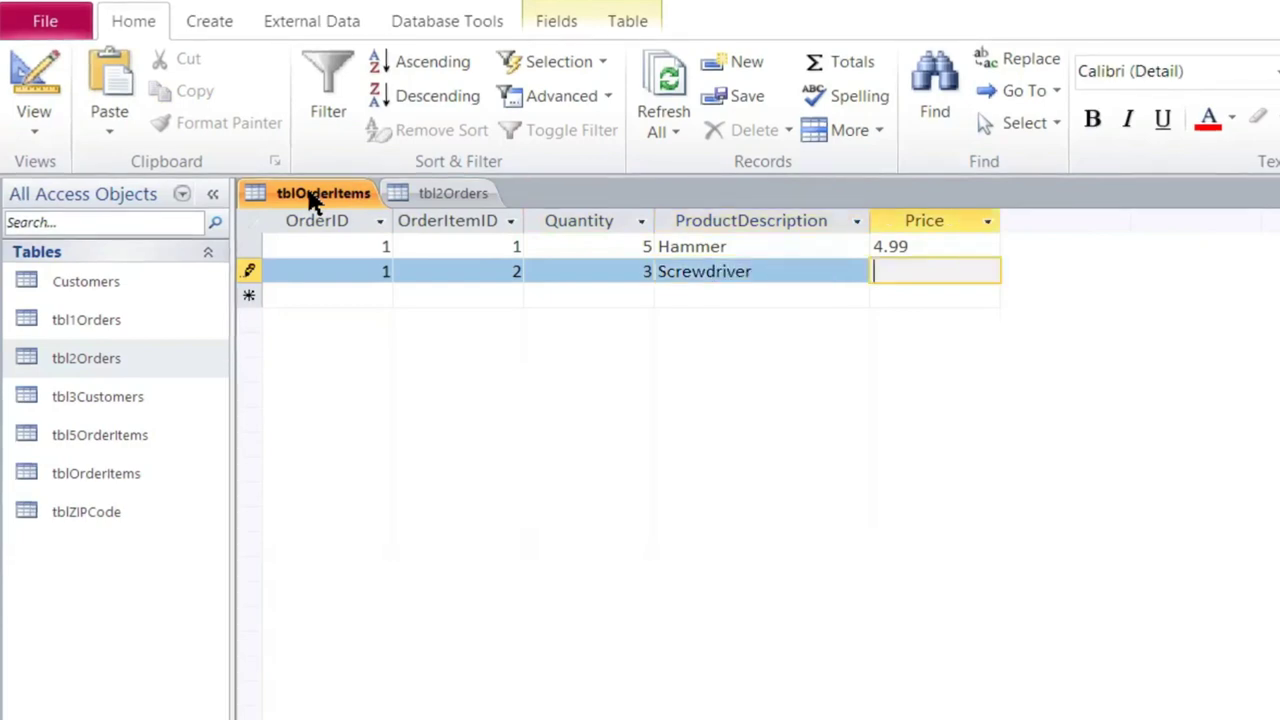
pyautogui.write('1.25')
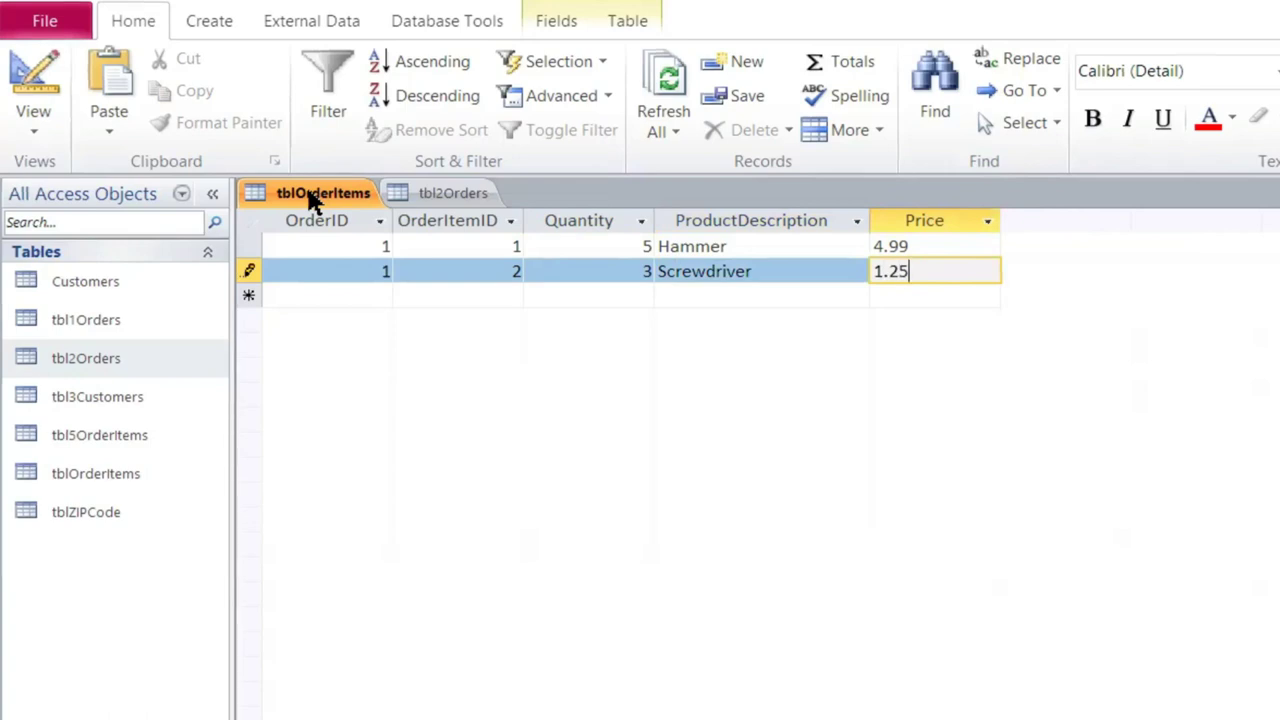
pyautogui.press('Tab')
# Start a third tblOrderItems record with OrderID 1 and OrderItemID 3, and check the first order in tbl2Orders again
pyautogui.write('1')
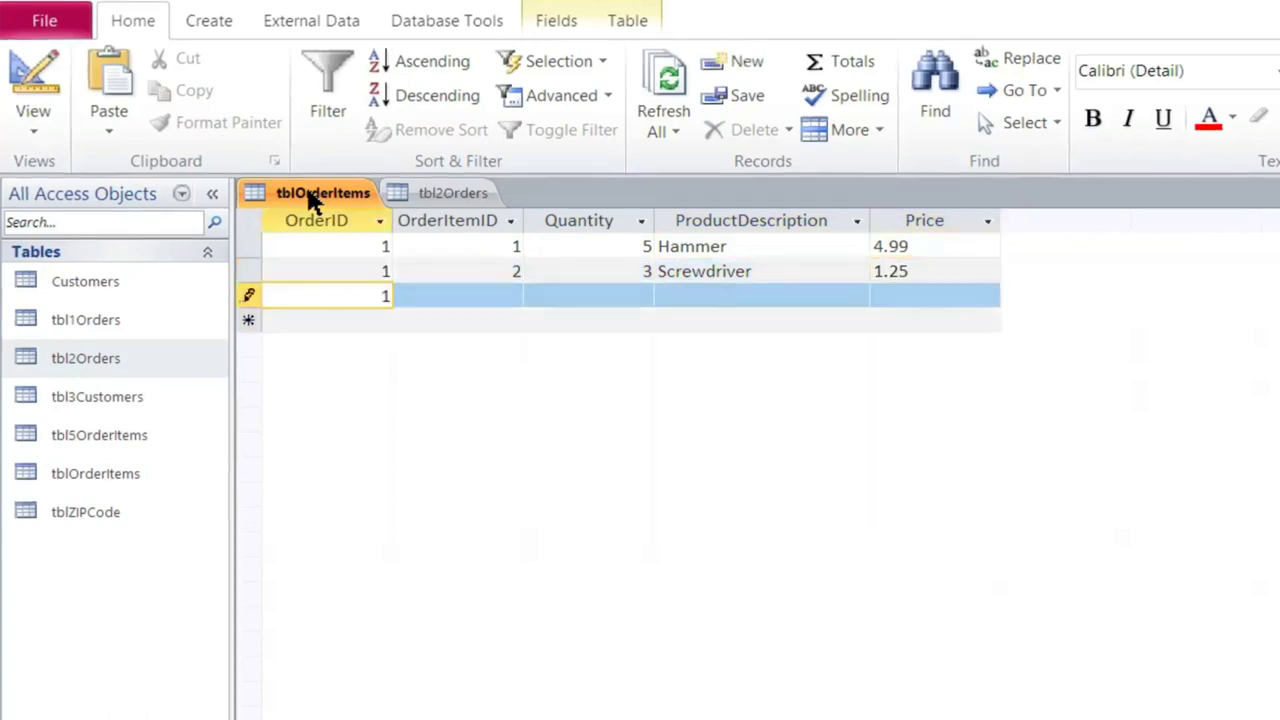
pyautogui.press('Tab')
pyautogui.write('3')
pyautogui.press('Tab')
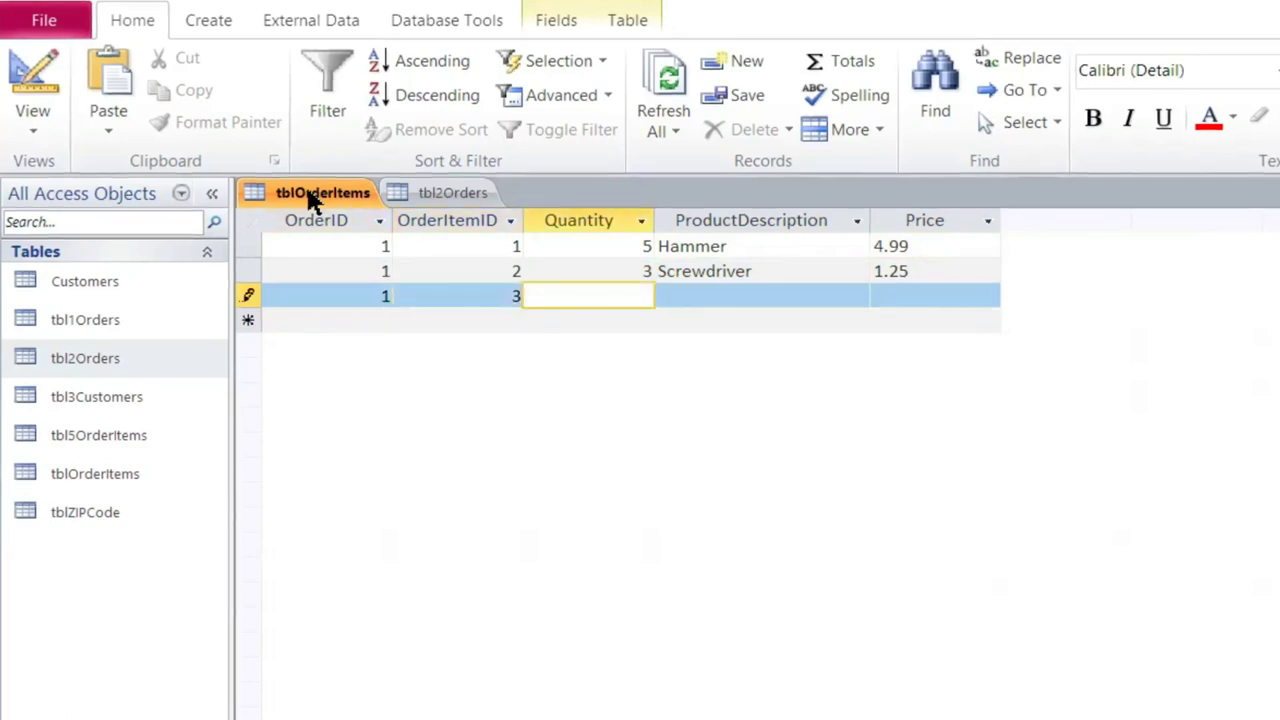
pyautogui.click(470, 196)
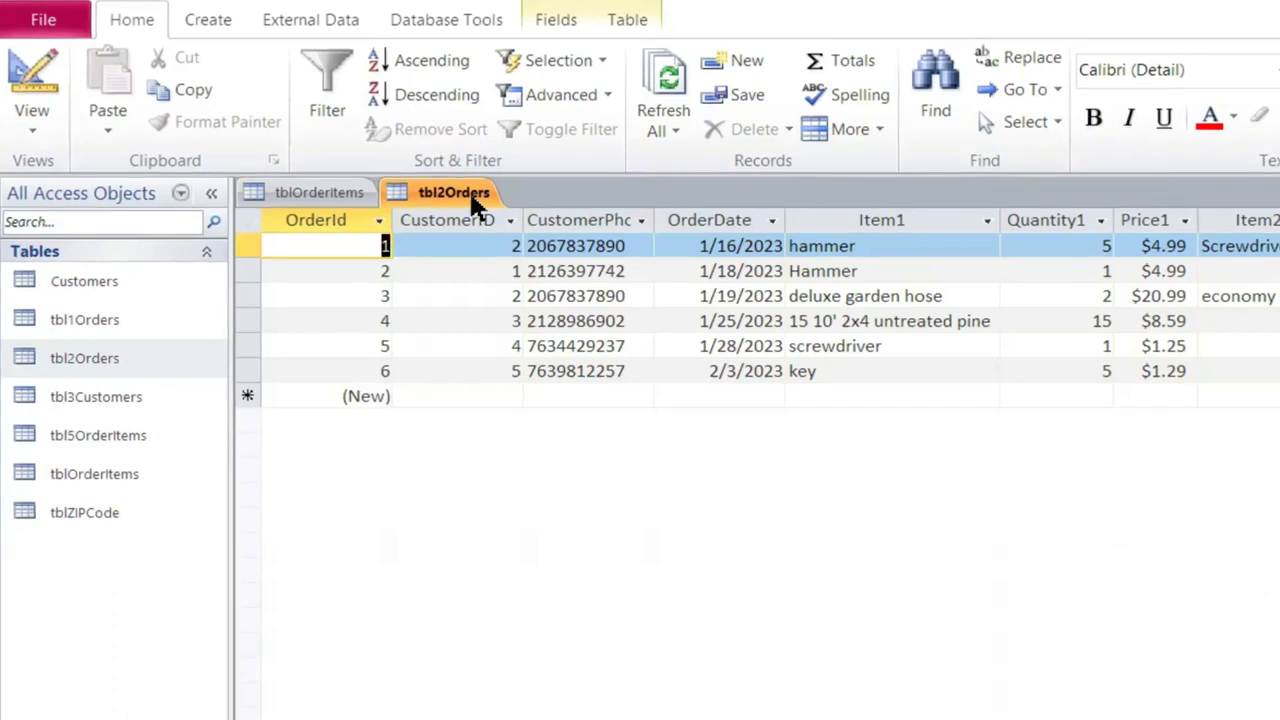
pyautogui.click(331, 196)
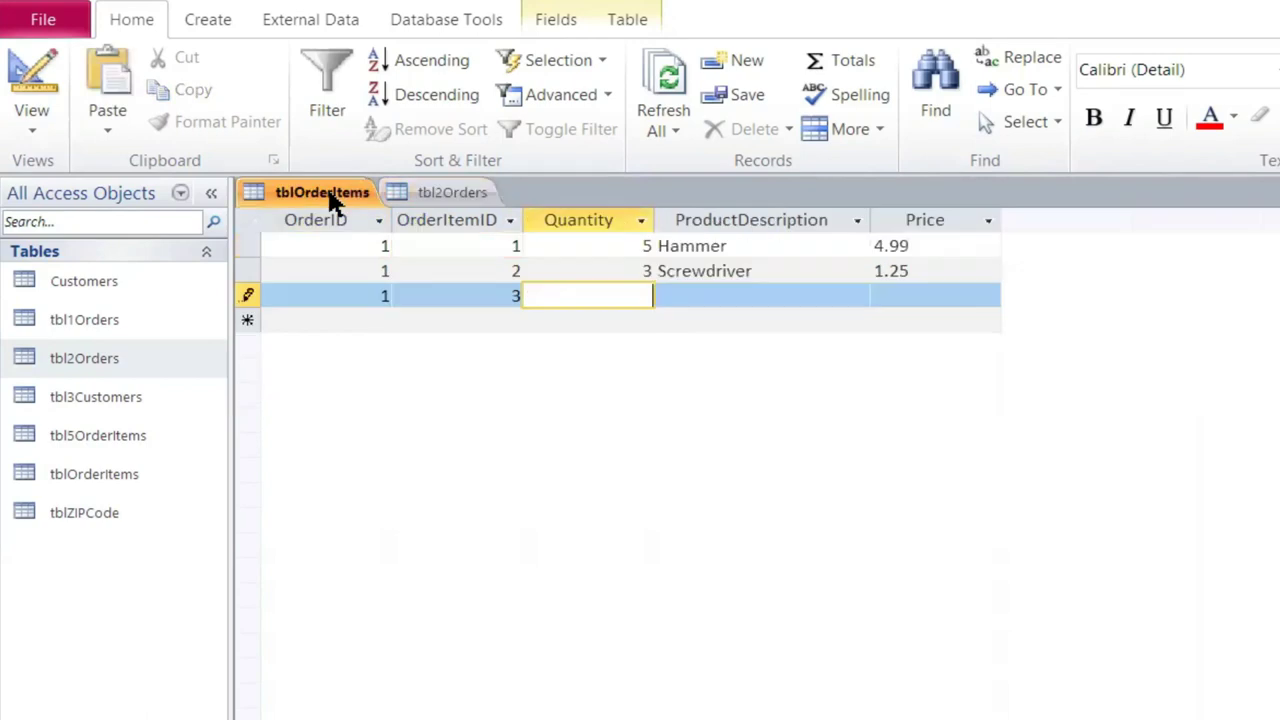
# Complete the third tblOrderItems record with Quantity 6, ProductDescription MonkeyWrench and Price 10.88
pyautogui.write('6')
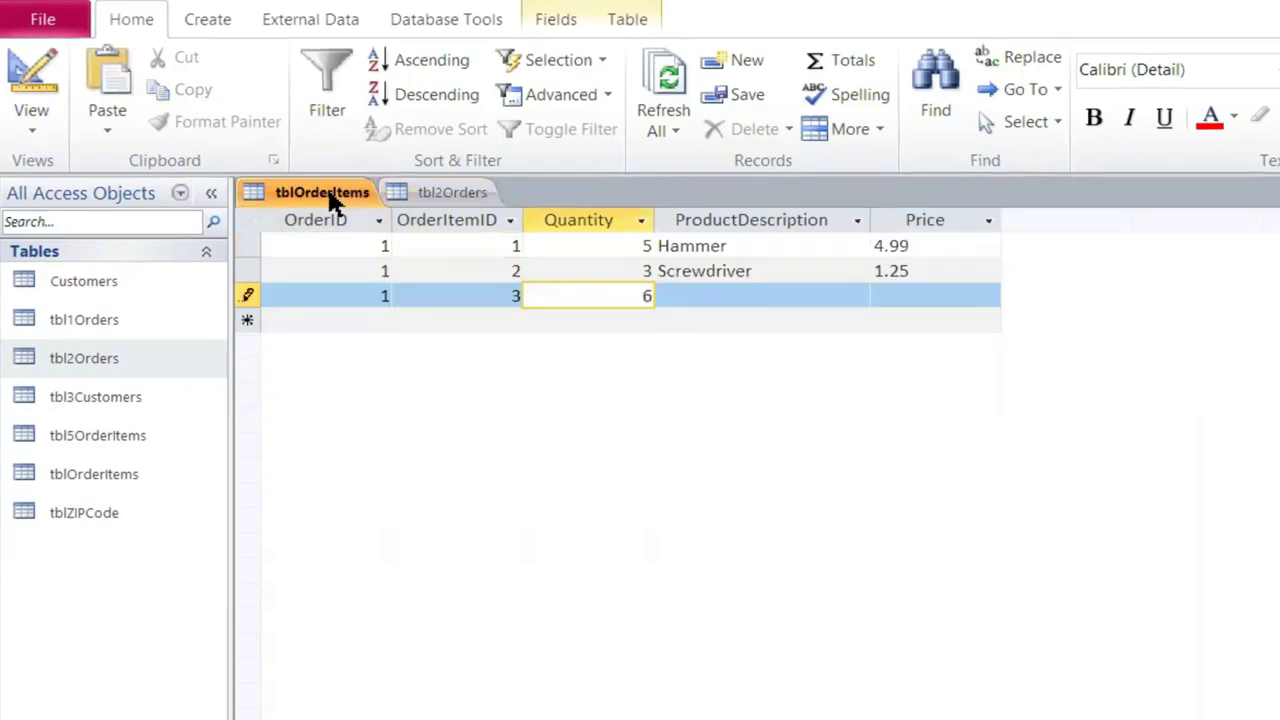
pyautogui.press('Tab')
pyautogui.write('Monk')
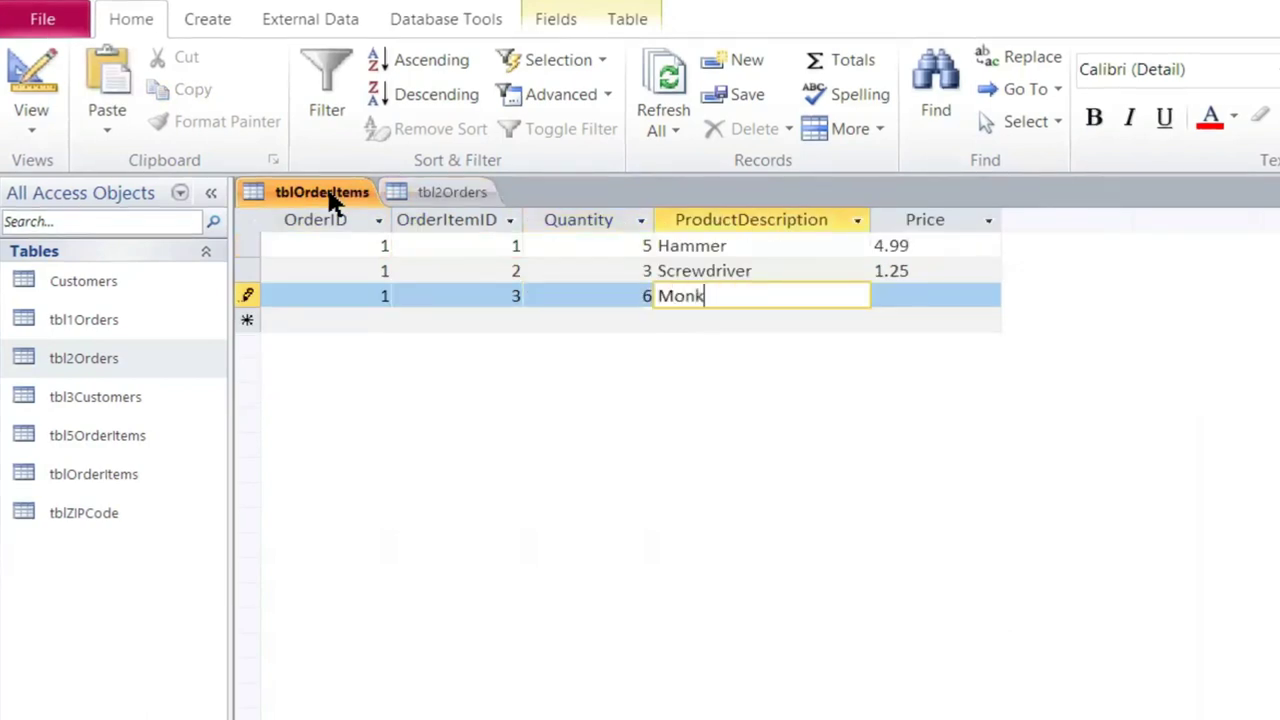
pyautogui.write('eyWrenct')
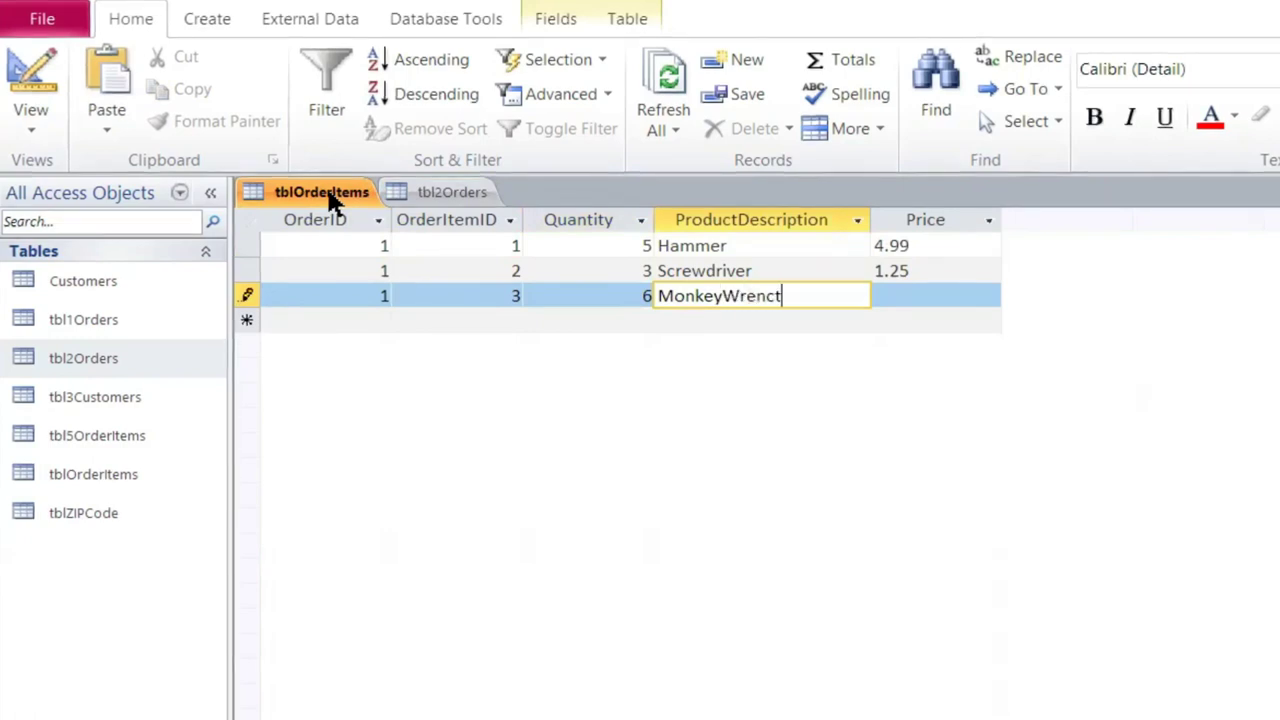
pyautogui.press('BackSpace')
pyautogui.write('h')
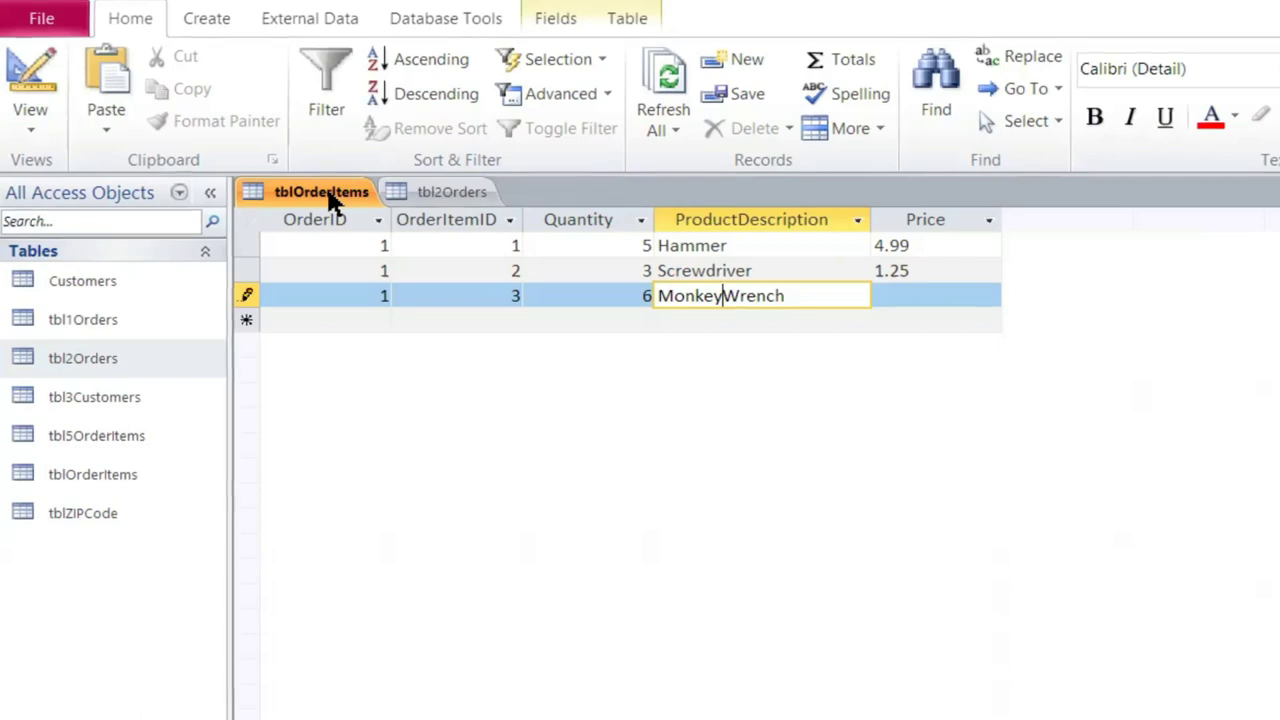
pyautogui.press('Tab')
pyautogui.write('1')
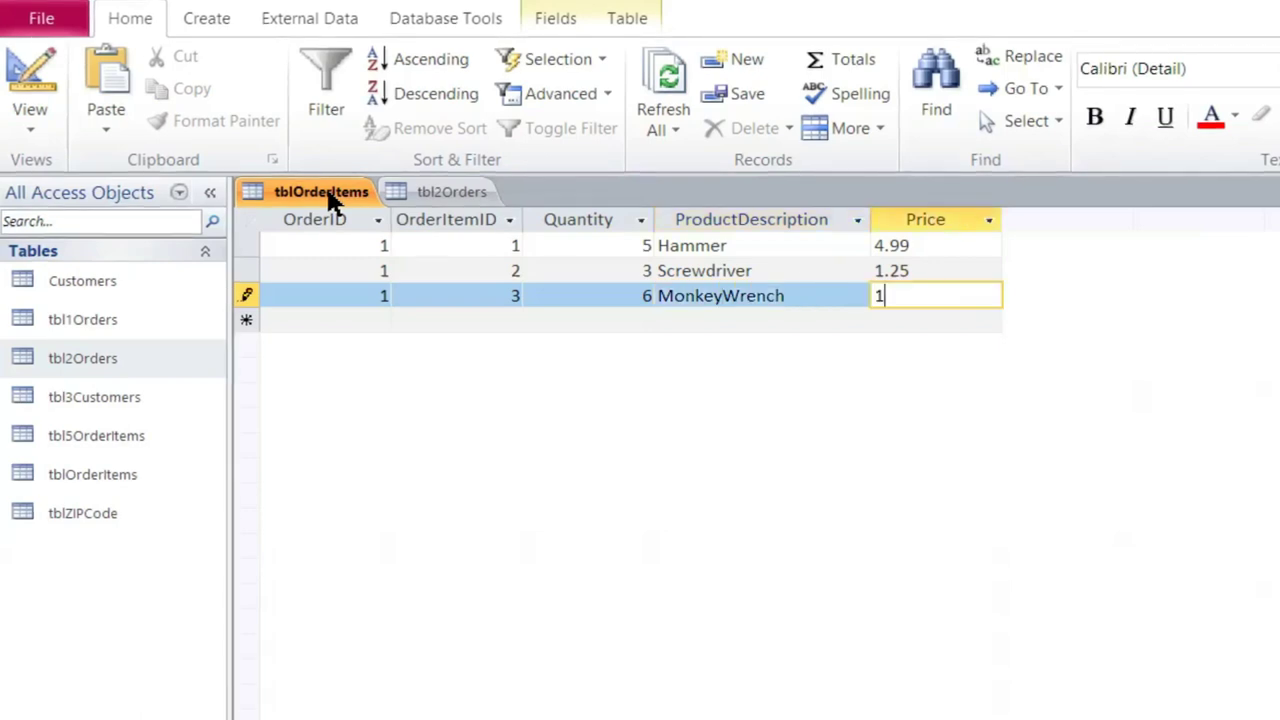
pyautogui.write('0.88')
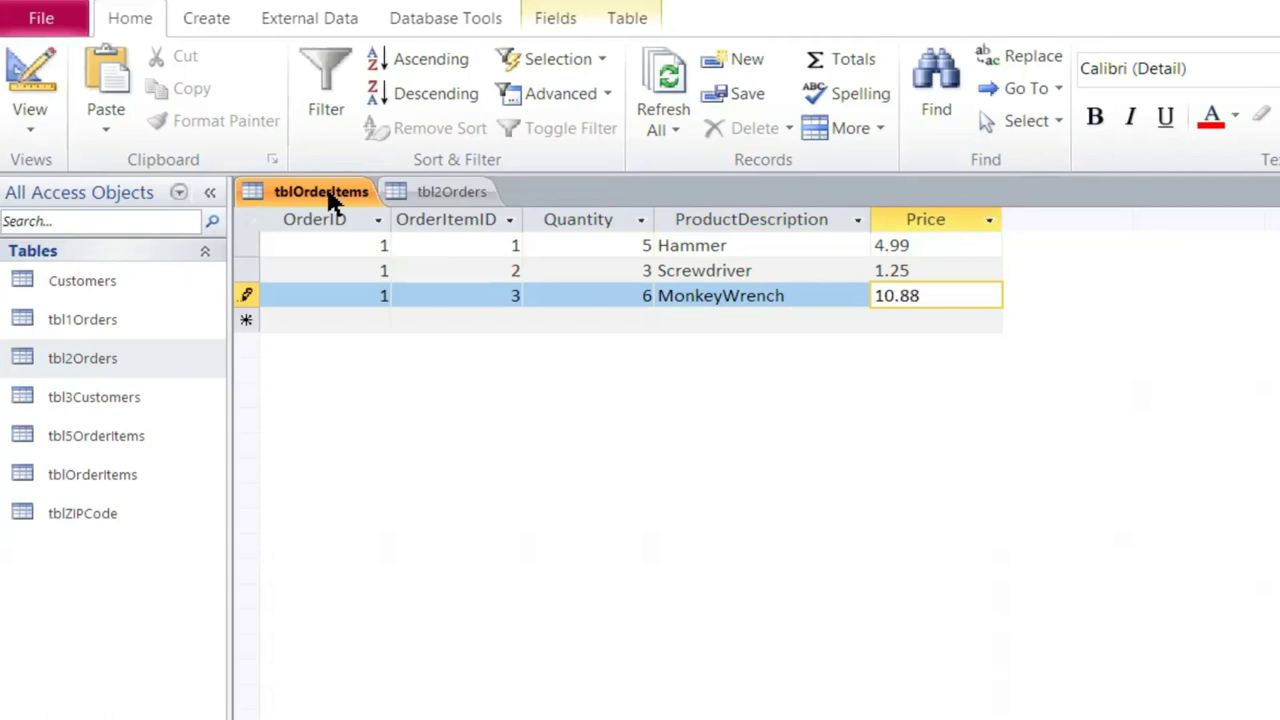
pyautogui.press('Tab')
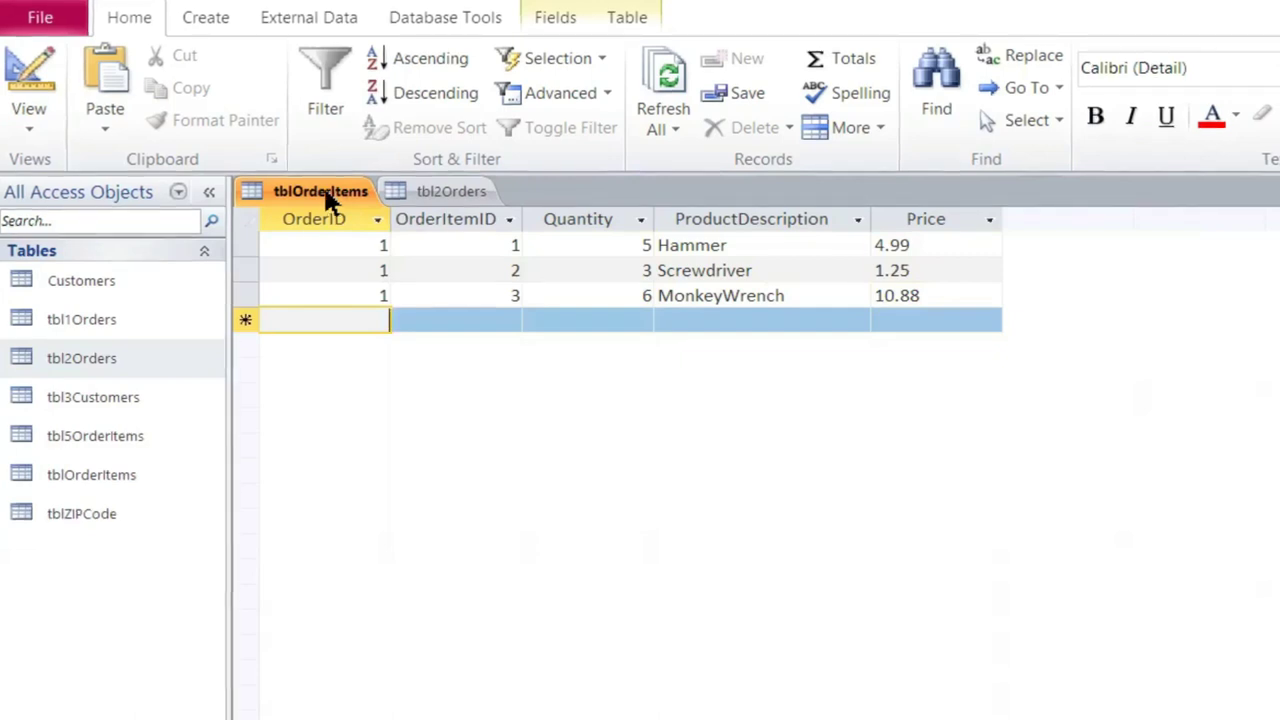
# Compare the orders in tbl2Orders with the records in tblOrderItems, and open tbl5OrderItems to examine its order items
pyautogui.click(472, 190)
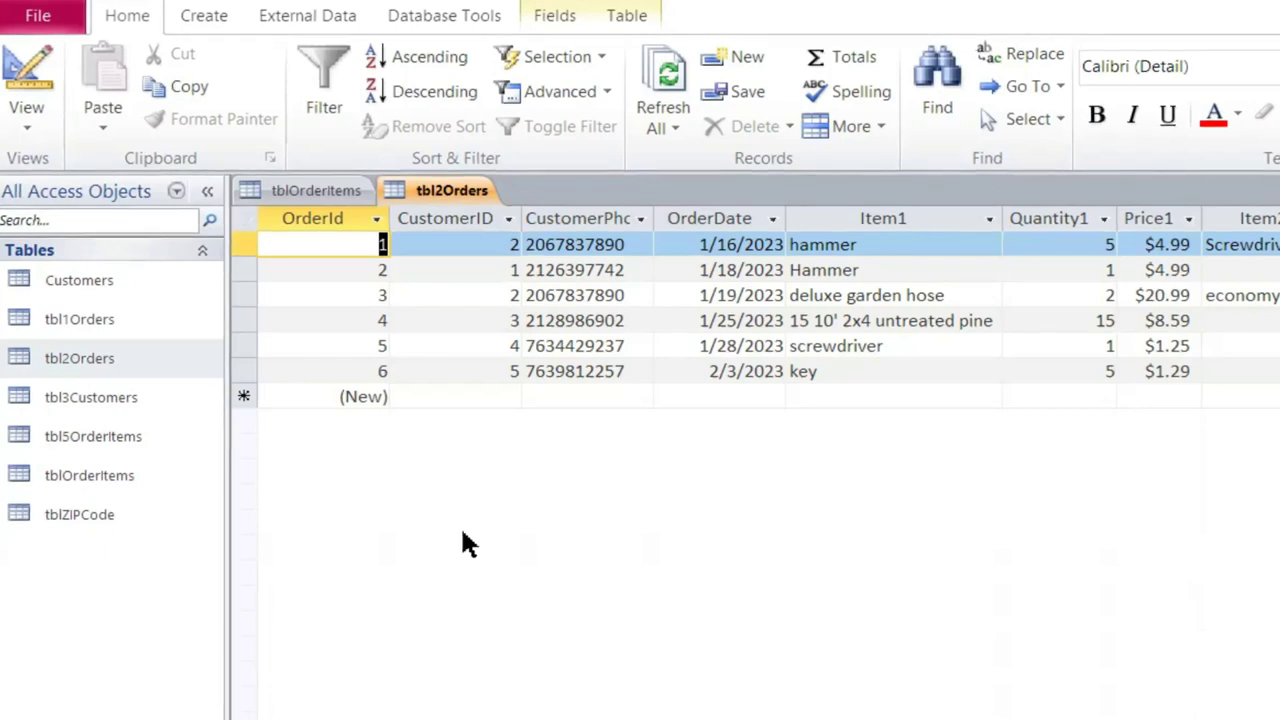
pyautogui.click(290, 190)
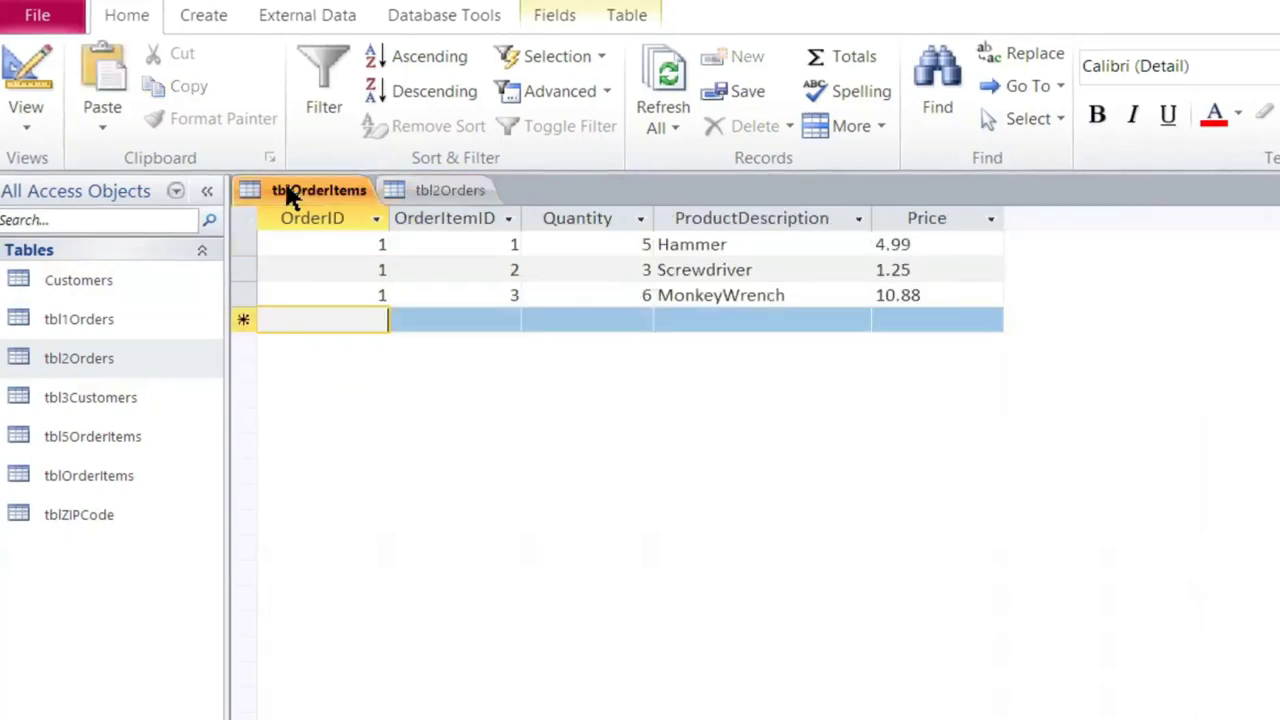
pyautogui.doubleClick(118, 440)
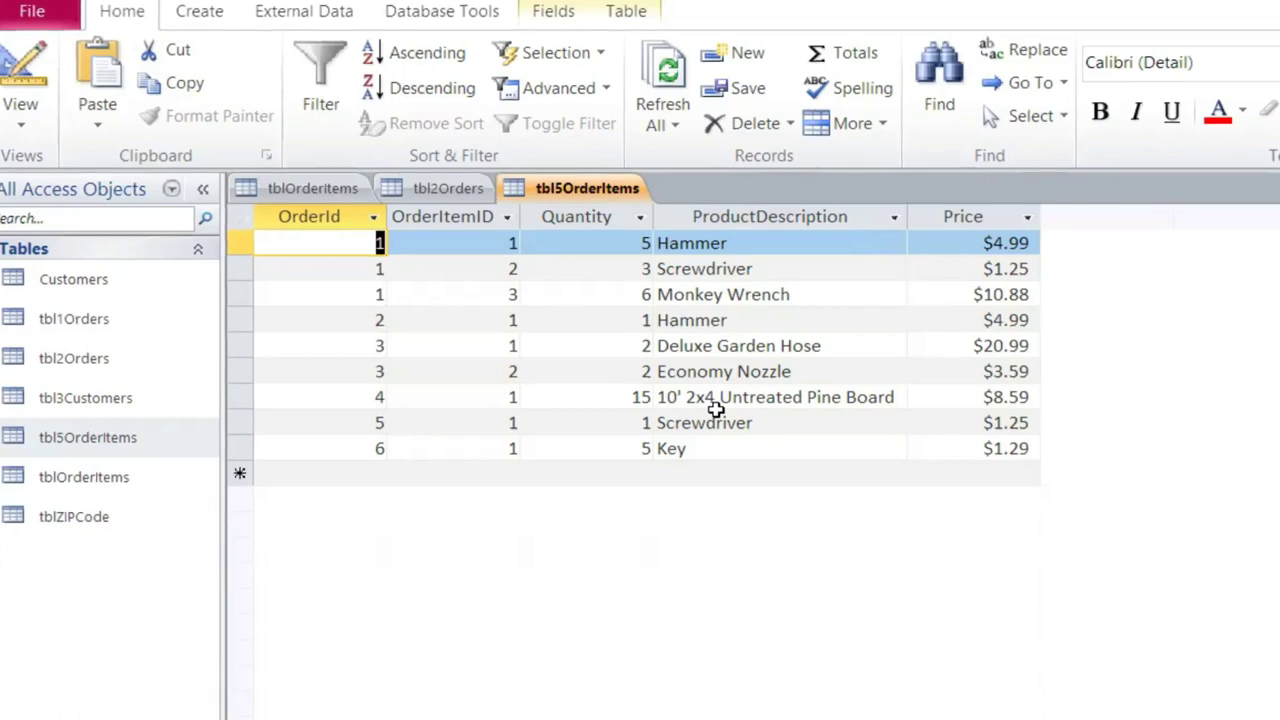
# Open the database's Relationships layout and add the tbl5OrderItems table to it
pyautogui.click(430, 20)
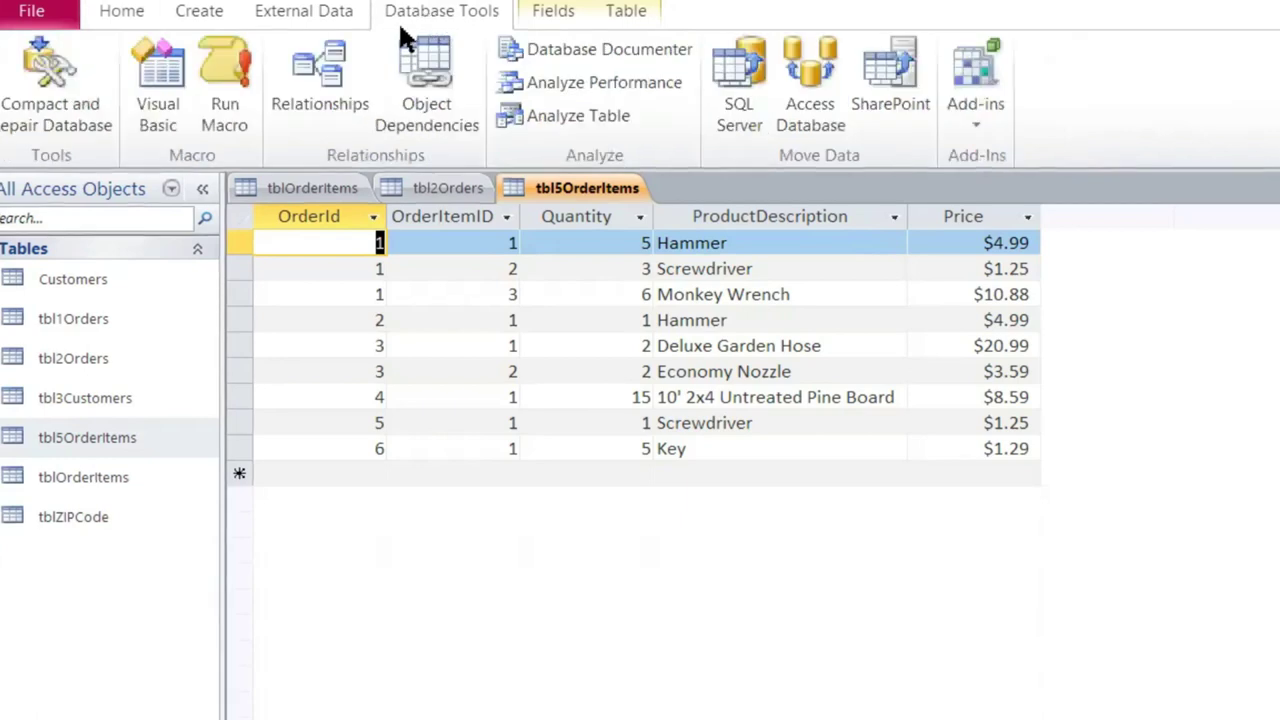
pyautogui.click(320, 70)
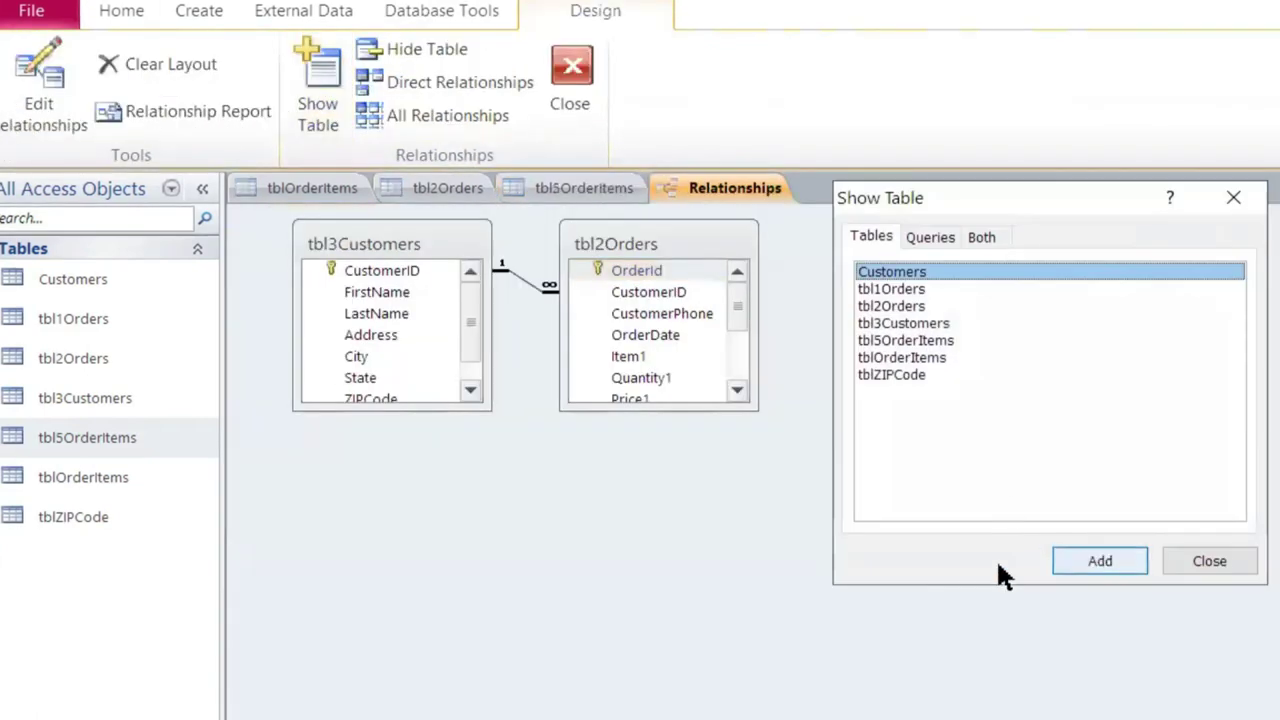
pyautogui.doubleClick(896, 342)
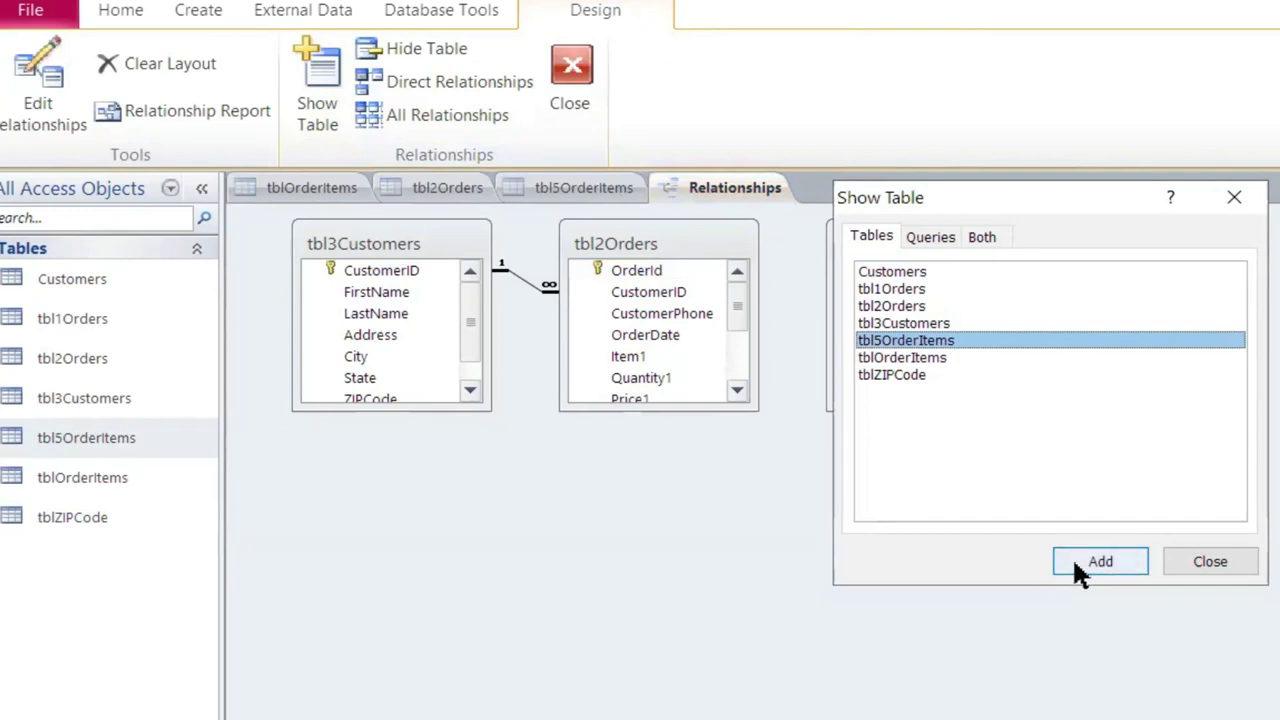
pyautogui.click(1208, 561)
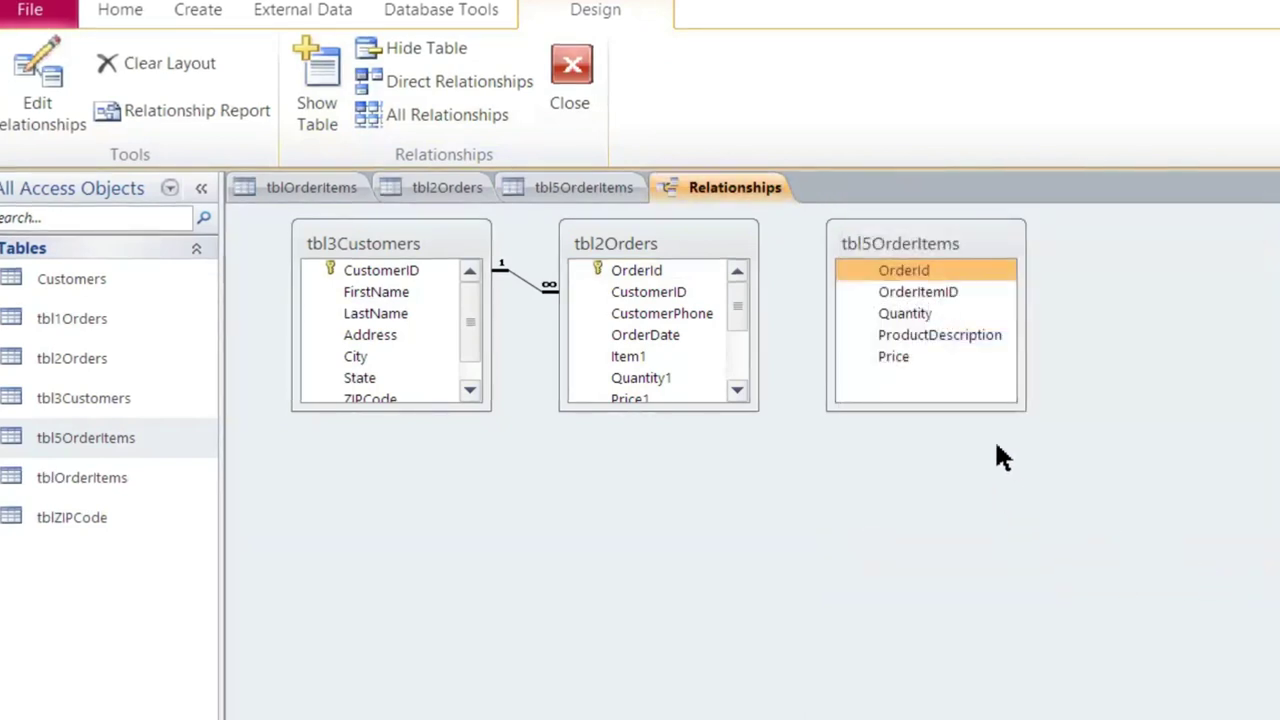
# Try to relate OrderId in tbl2Orders to OrderId in tbl5OrderItems with referential integrity, cascading updates and cascading deletes
pyautogui.moveTo(701, 279); pyautogui.dragTo(912, 276)
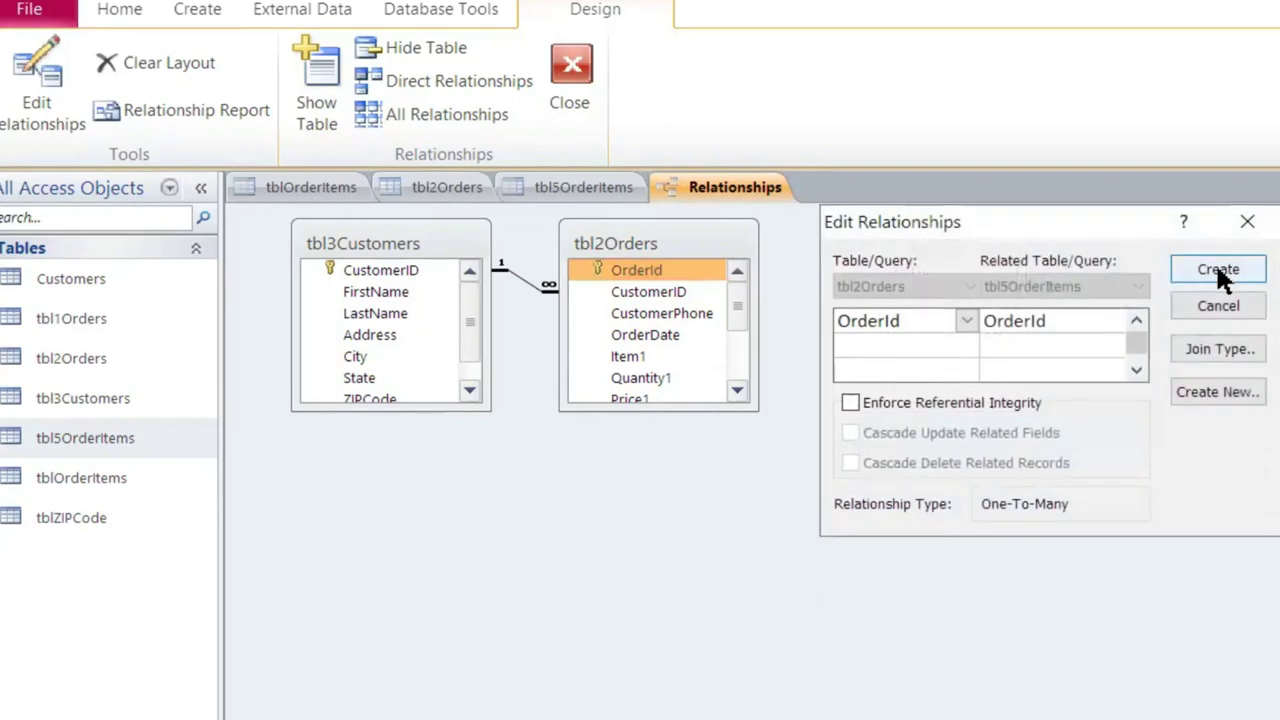
pyautogui.click(905, 400)
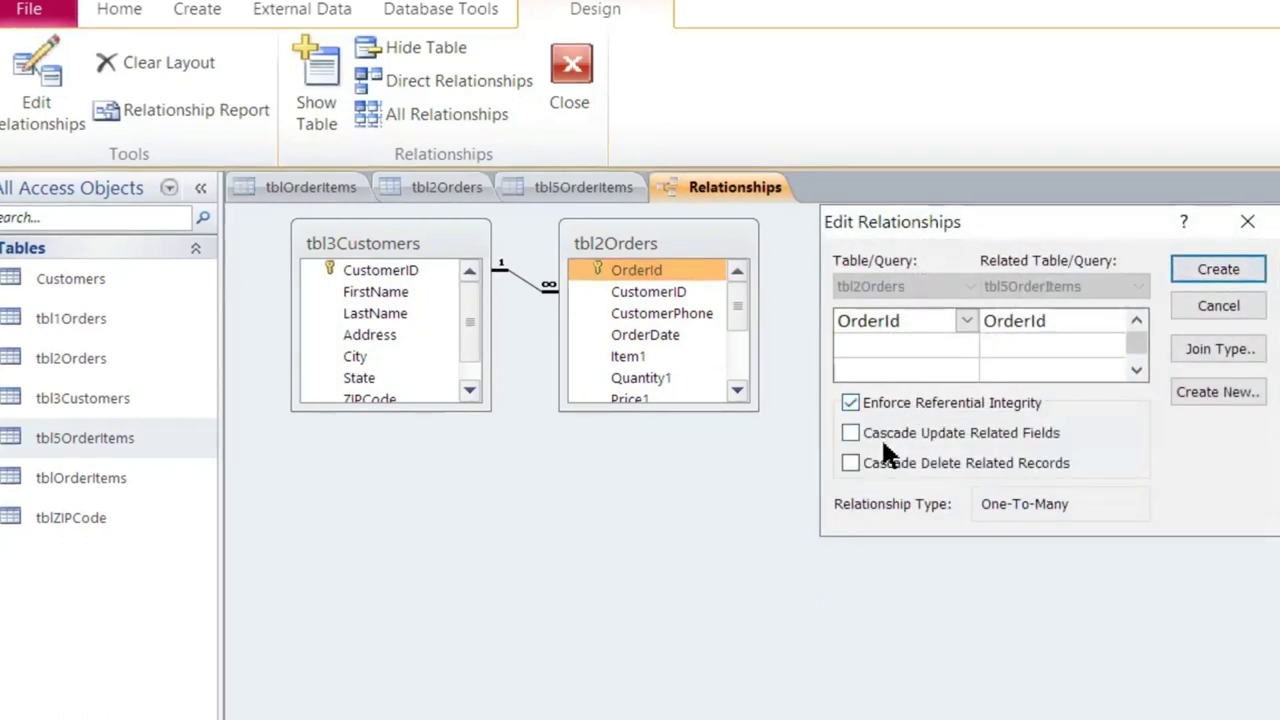
pyautogui.click(893, 432)
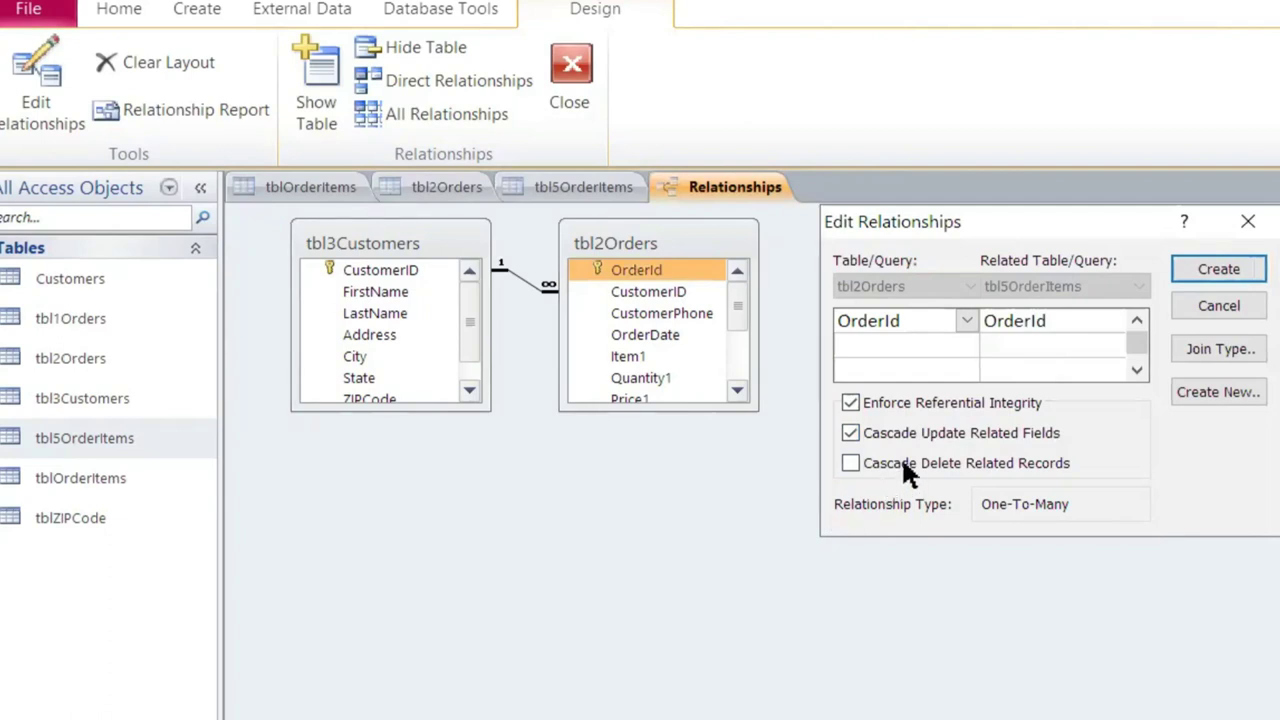
pyautogui.click(903, 463)
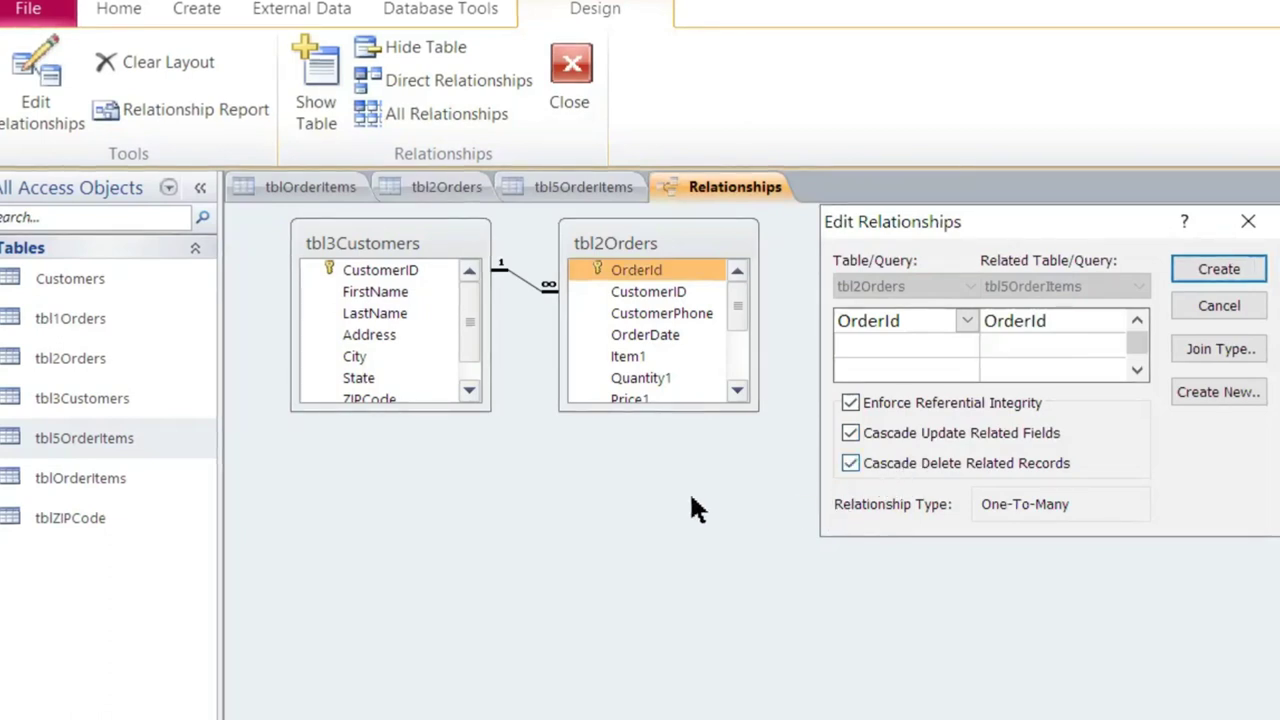
pyautogui.click(1222, 270)
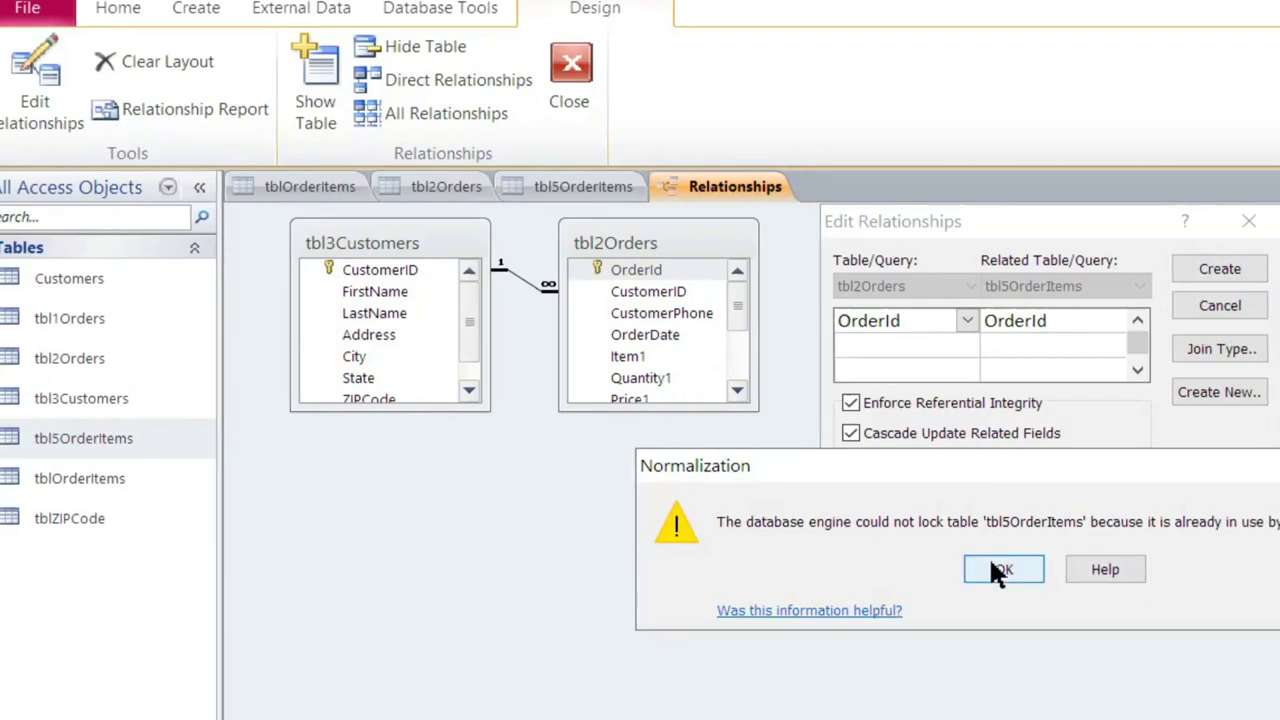
pyautogui.click(990, 570)
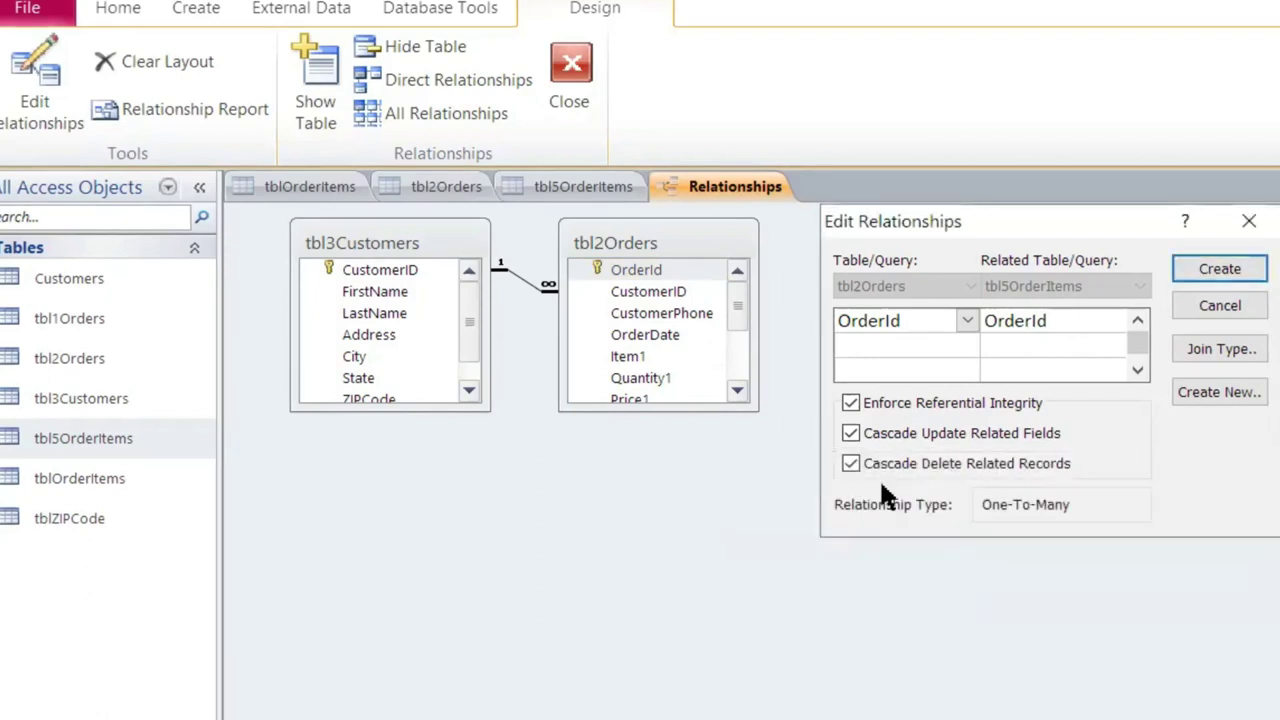
pyautogui.click(1224, 310)
# Close the open tbl5OrderItems datasheet and return to the Relationships layout
pyautogui.rightClick(619, 190)
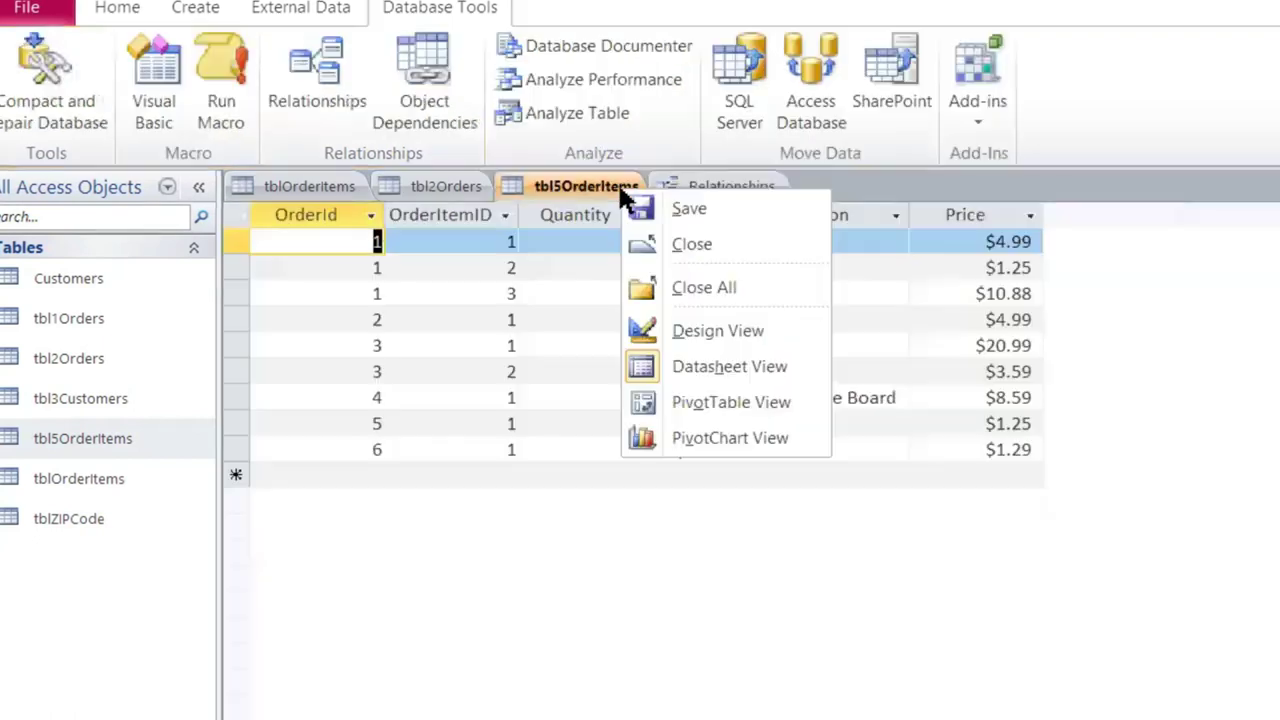
pyautogui.click(698, 249)
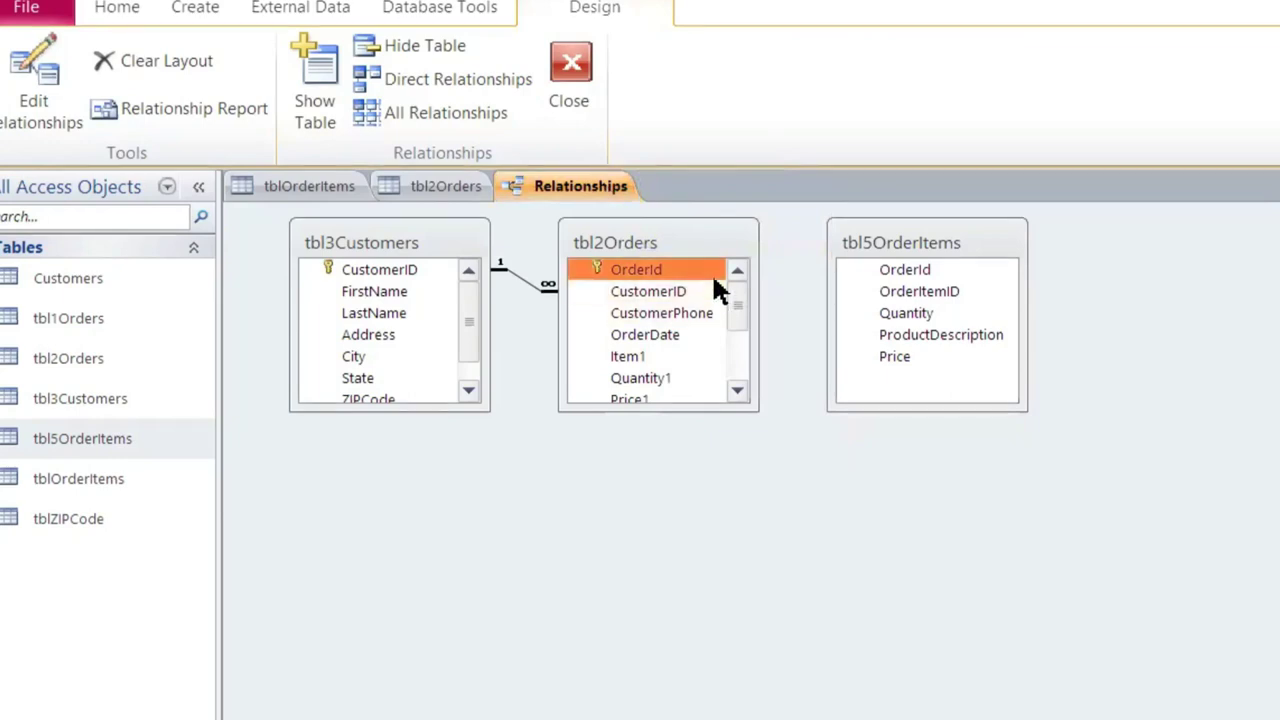
pyautogui.moveTo(707, 266); pyautogui.dragTo(885, 270)
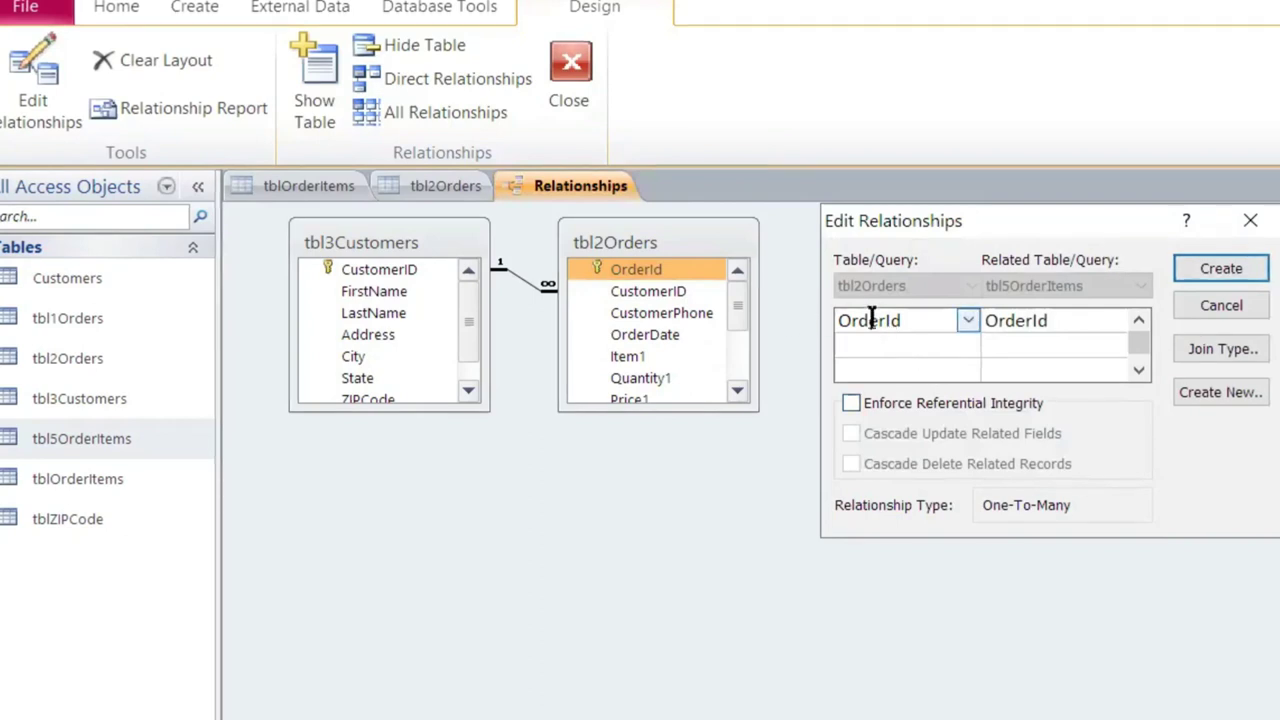
pyautogui.moveTo(1043, 236); pyautogui.dragTo(1010, 425)
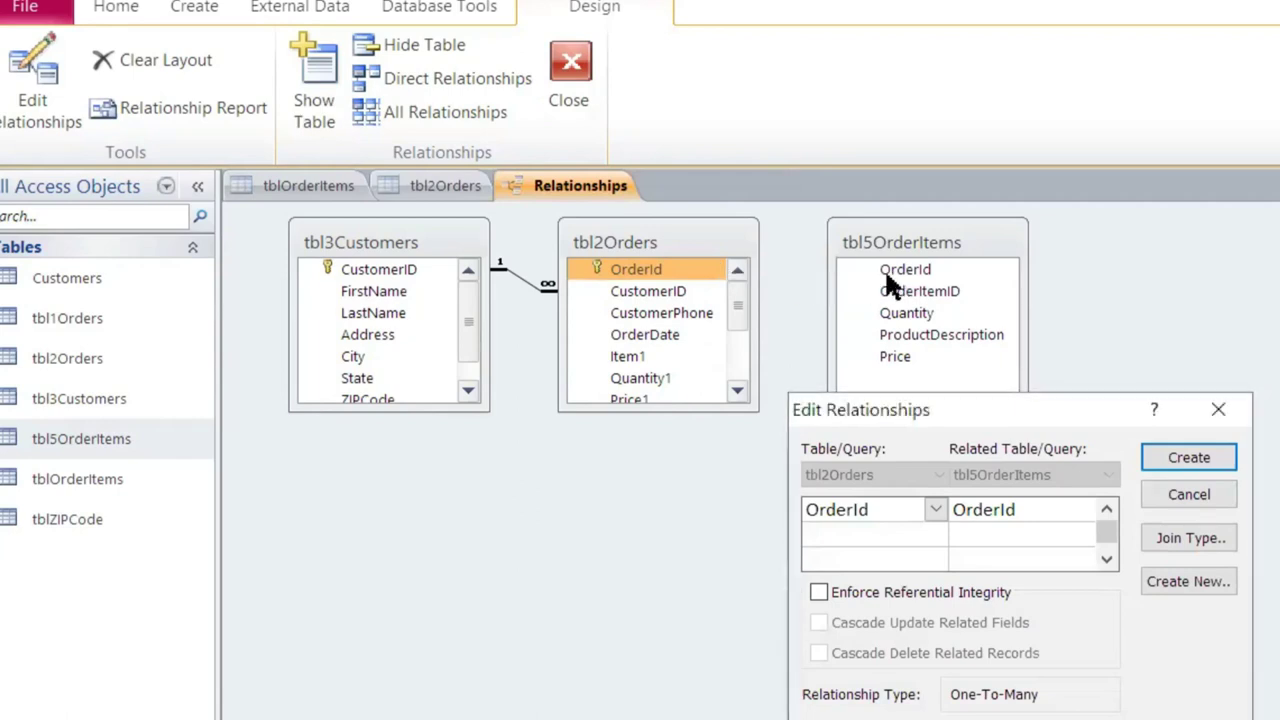
pyautogui.click(1186, 493)
# Try again to relate OrderId in tbl2Orders to OrderId in tbl5OrderItems, enforcing referential integrity with cascading updates and deletes
pyautogui.moveTo(718, 270); pyautogui.dragTo(922, 277)
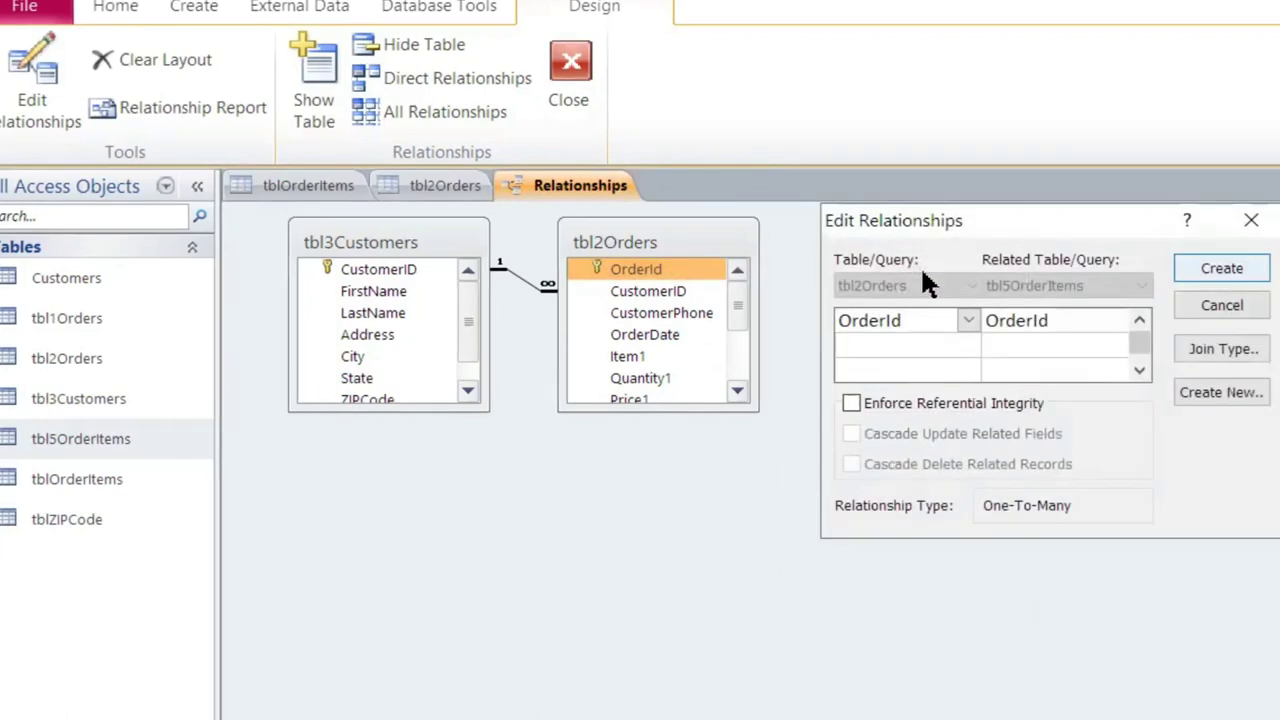
pyautogui.click(1017, 405)
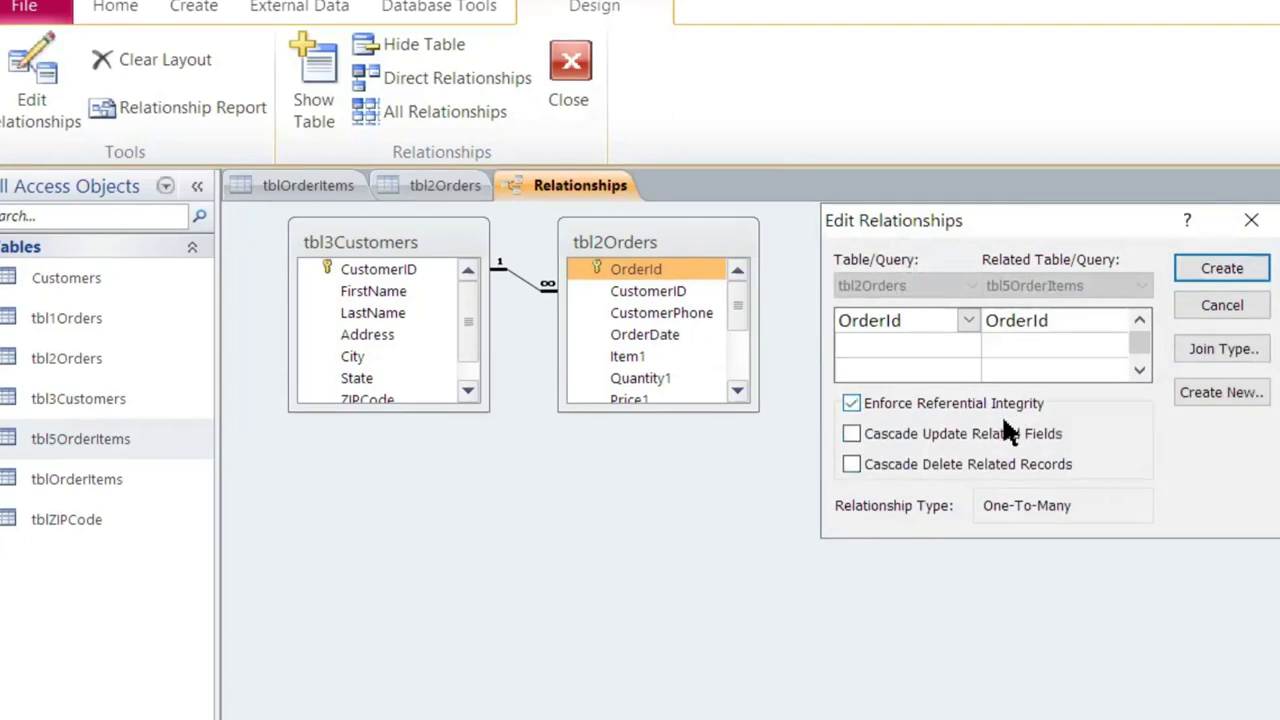
pyautogui.click(1000, 434)
pyautogui.click(1000, 464)
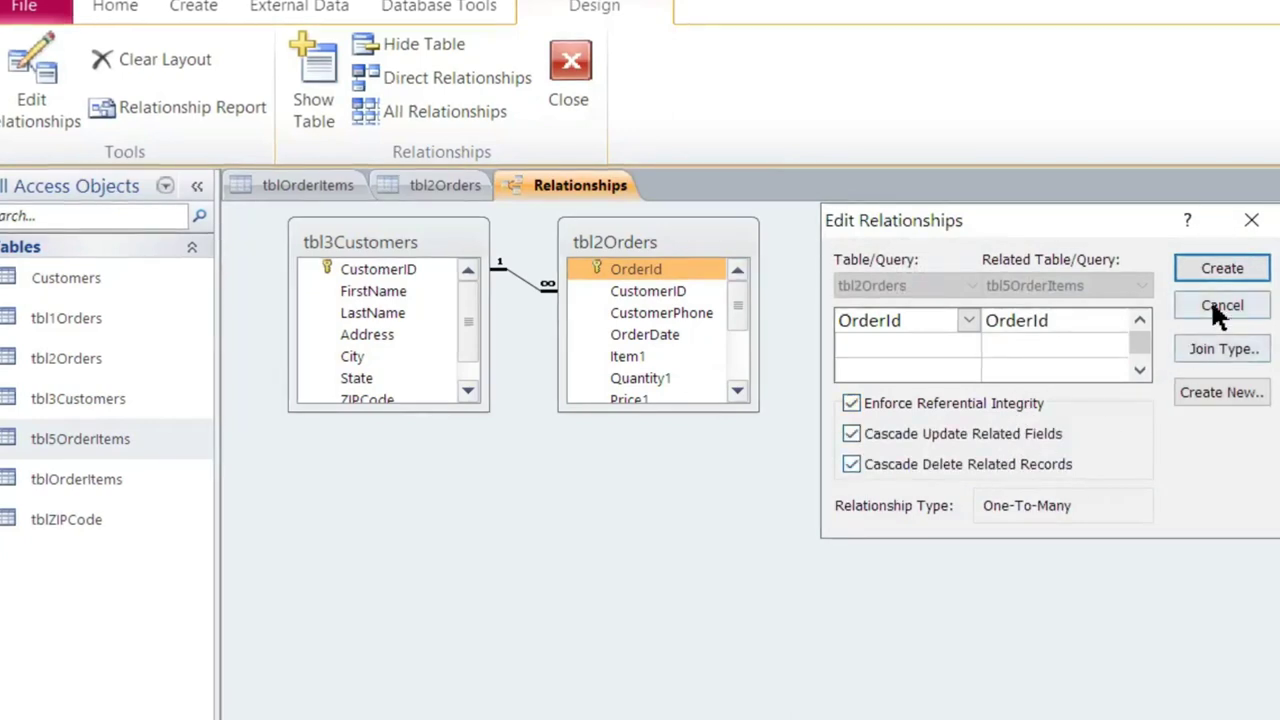
pyautogui.click(1233, 270)
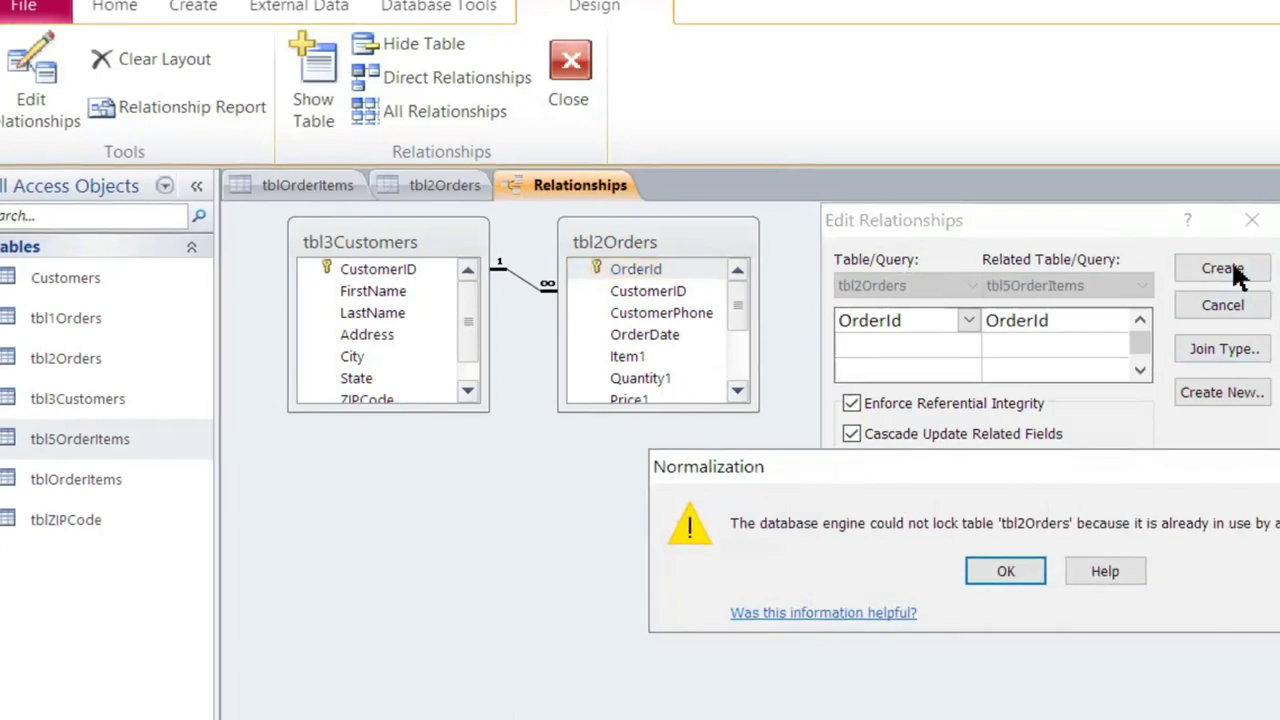
pyautogui.click(988, 566)
pyautogui.click(1240, 312)
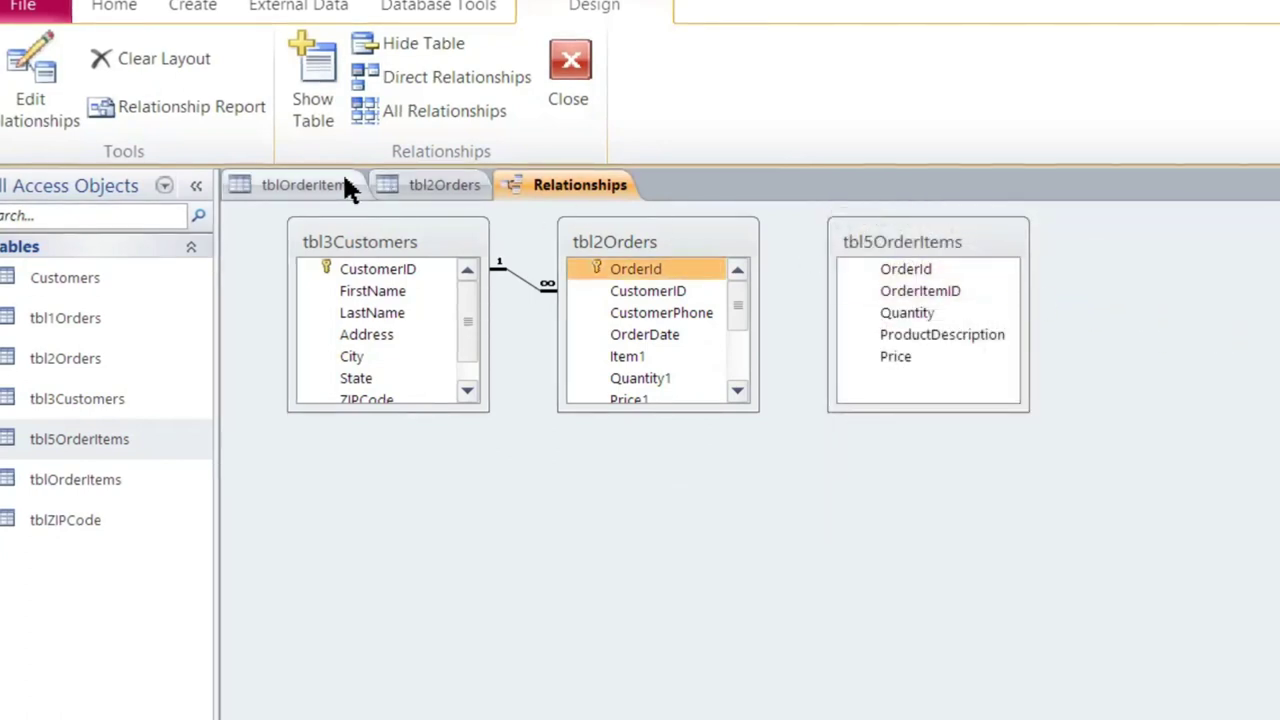
# Close the open tbl2Orders and tblOrderItems datasheets, leaving only the Relationships layout open
pyautogui.rightClick(418, 188)
pyautogui.click(459, 232)
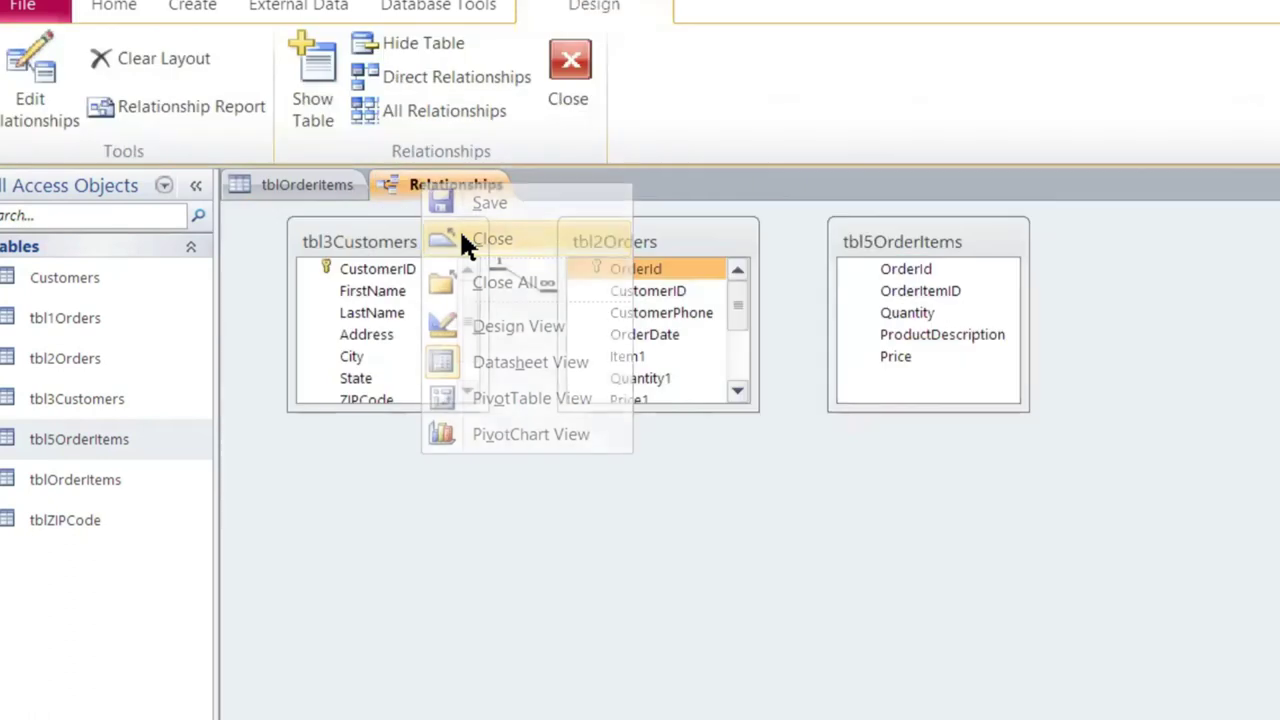
pyautogui.rightClick(300, 185)
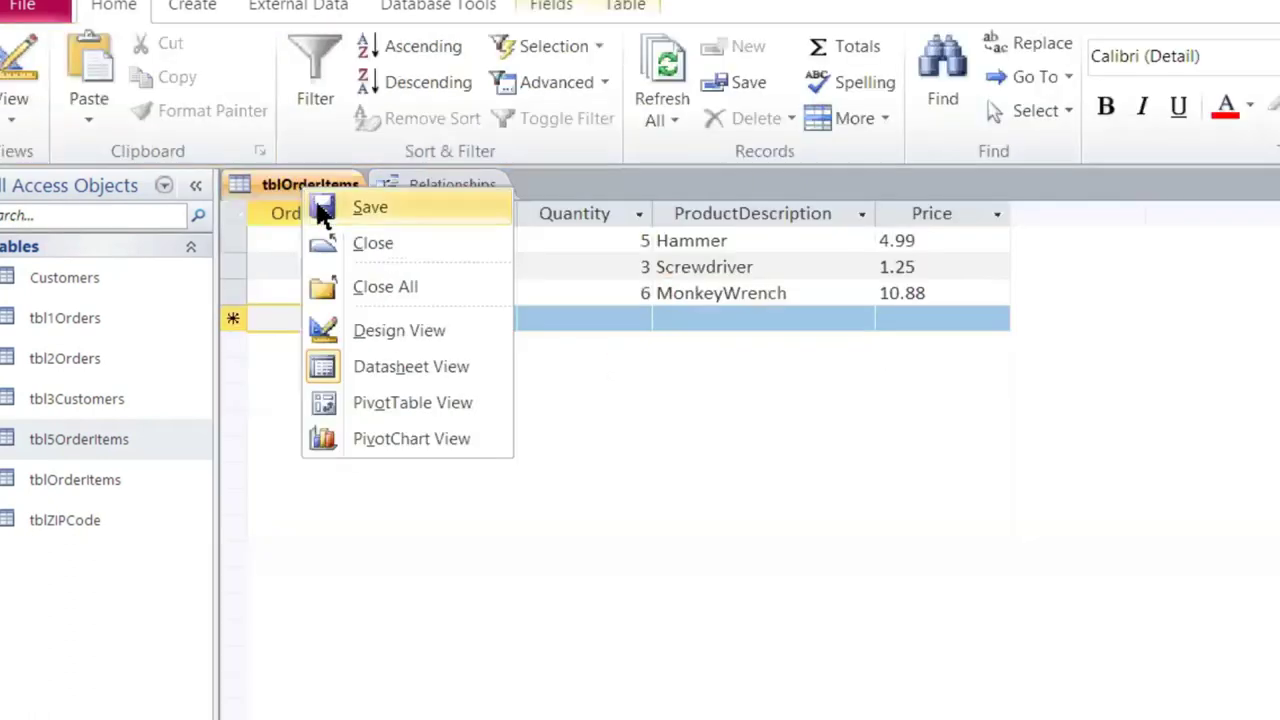
pyautogui.click(344, 241)
pyautogui.click(1052, 588)
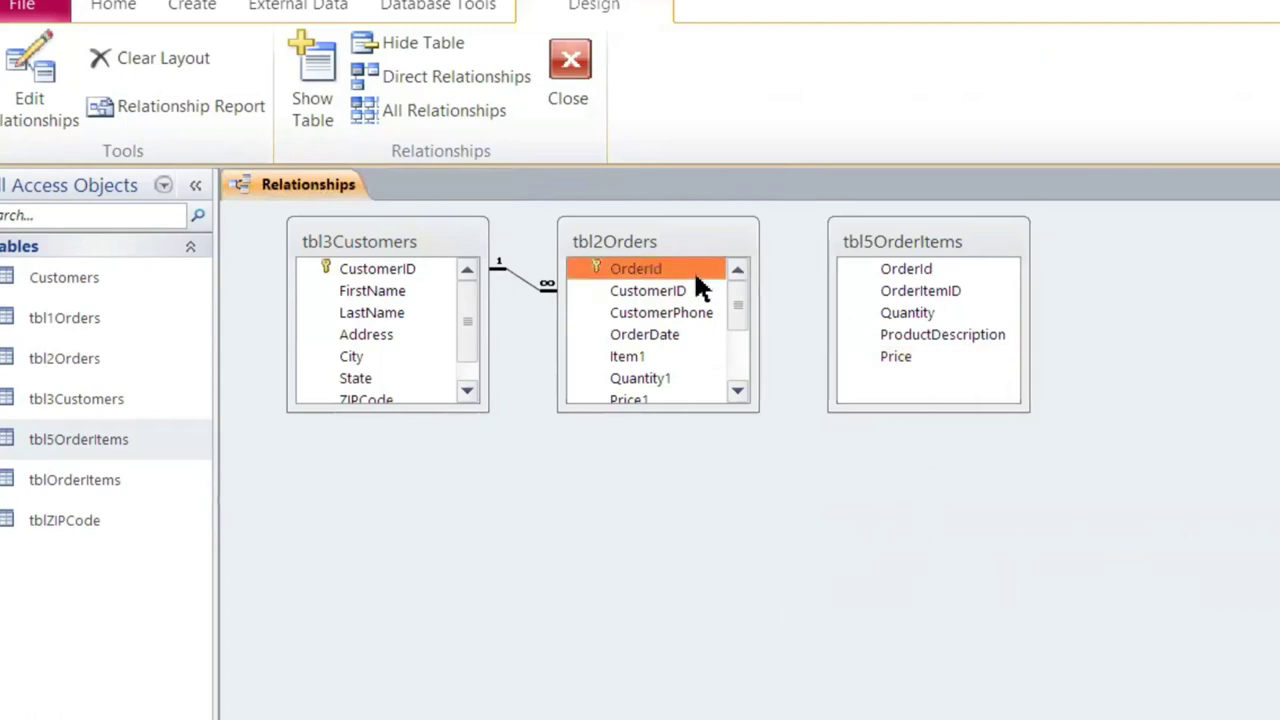
# Relate OrderId in tbl2Orders to tbl5OrderItems with referential integrity and both cascade options, and move the tbl5OrderItems box slightly lower
pyautogui.moveTo(684, 258); pyautogui.dragTo(905, 282)
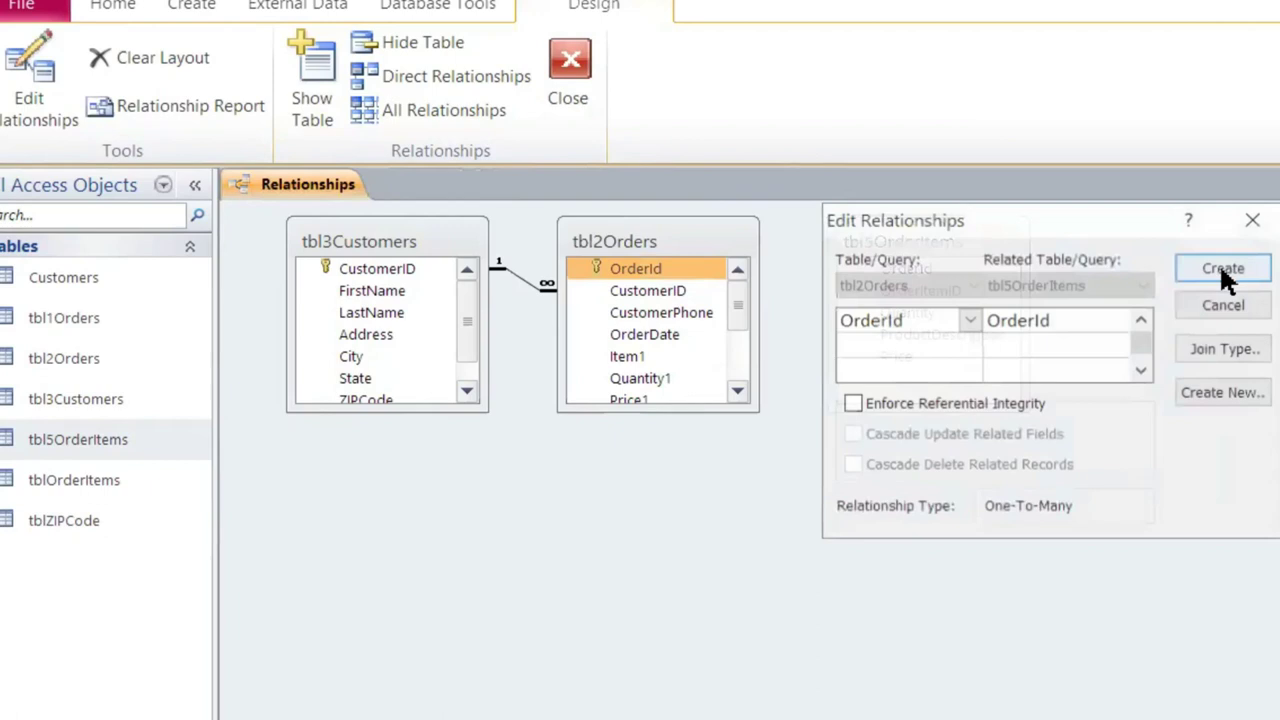
pyautogui.click(985, 403)
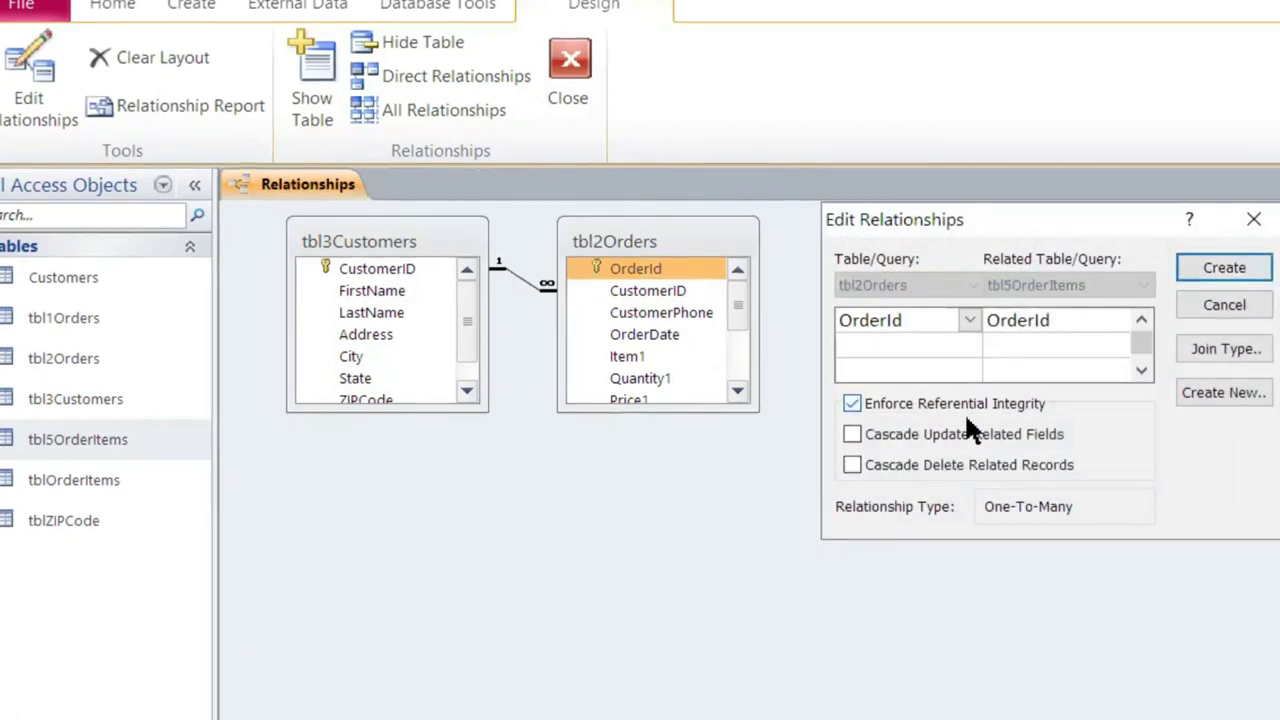
pyautogui.click(972, 434)
pyautogui.click(978, 465)
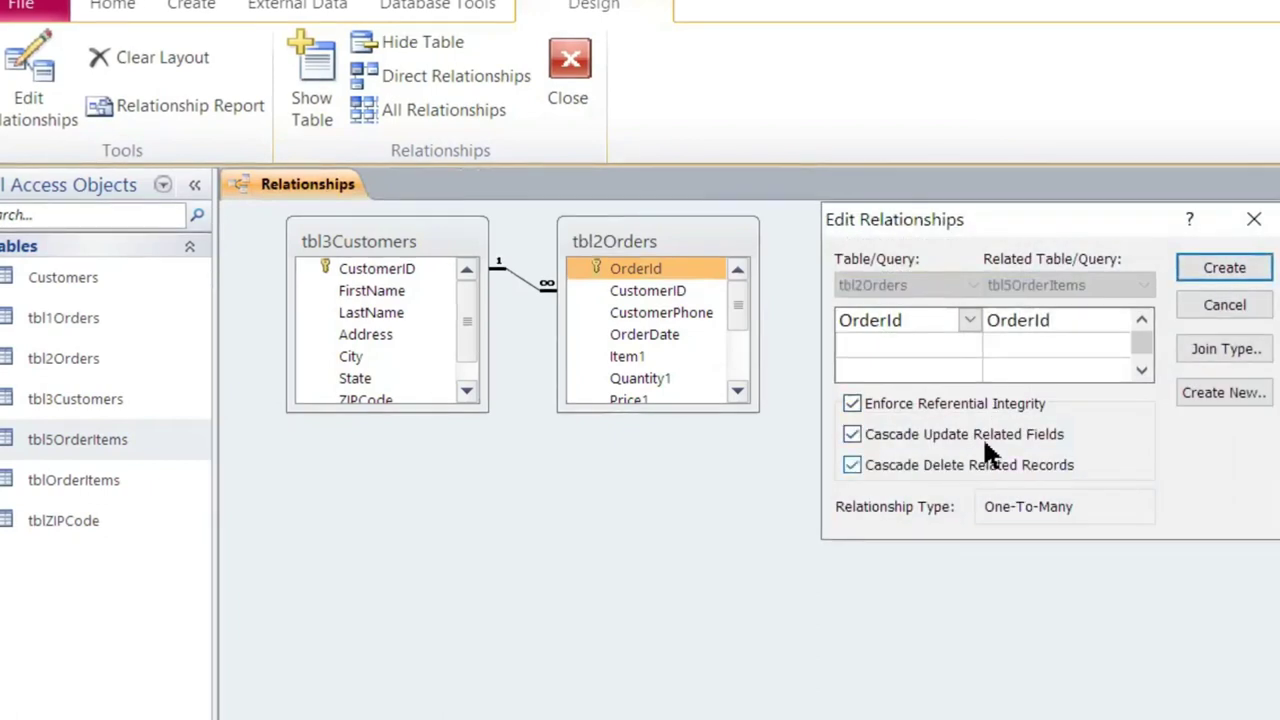
pyautogui.click(1220, 266)
pyautogui.click(956, 246)
pyautogui.moveTo(957, 248); pyautogui.dragTo(953, 281)
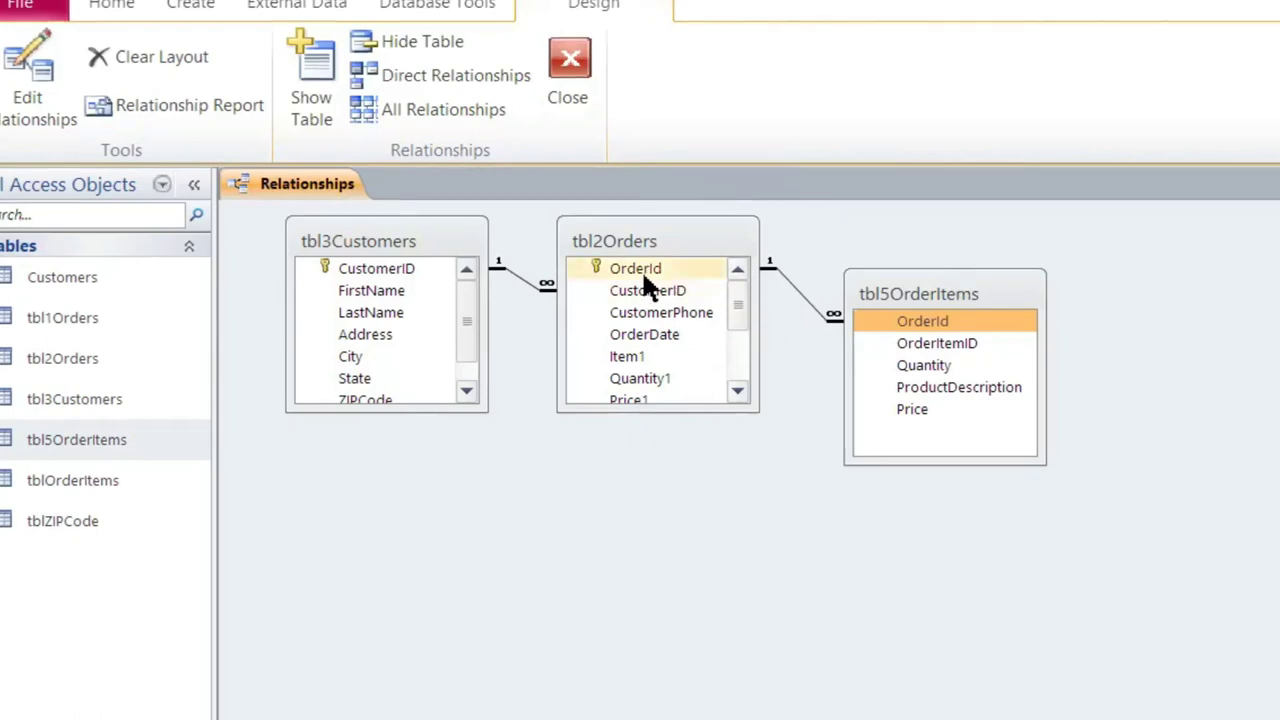
pyautogui.click(913, 325)
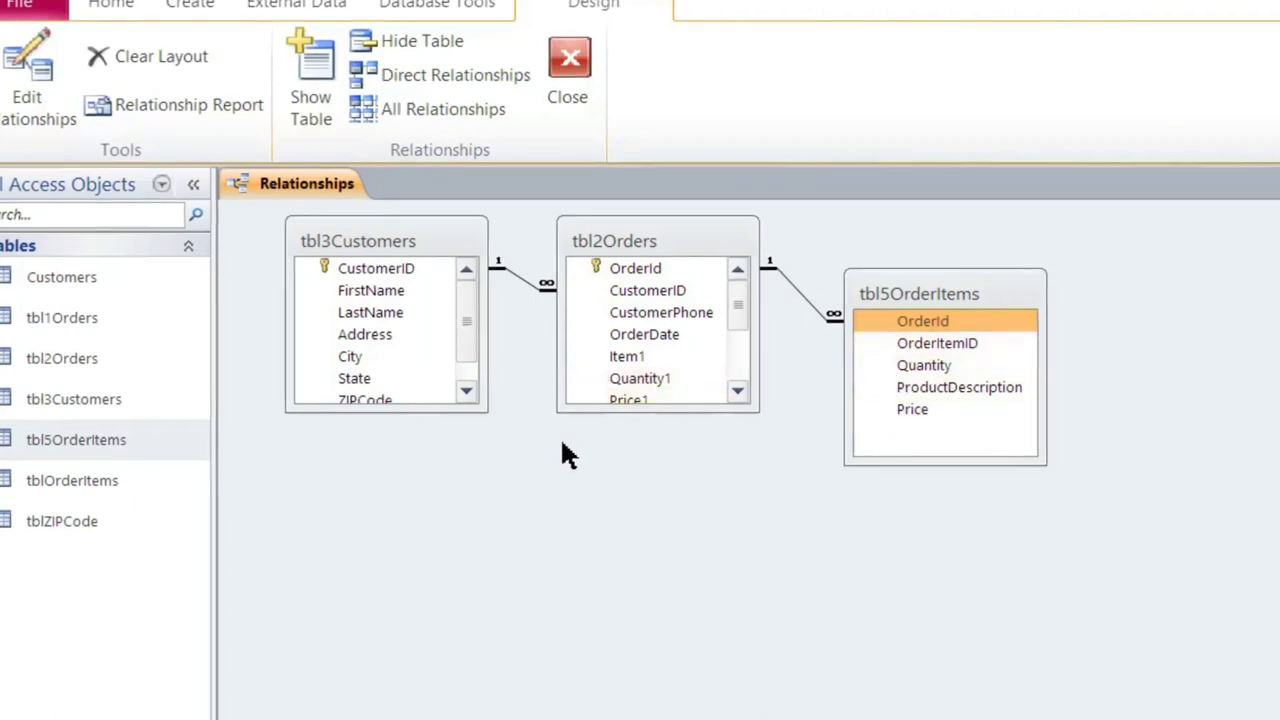
# Save the Relationships layout and close it
pyautogui.rightClick(290, 184)
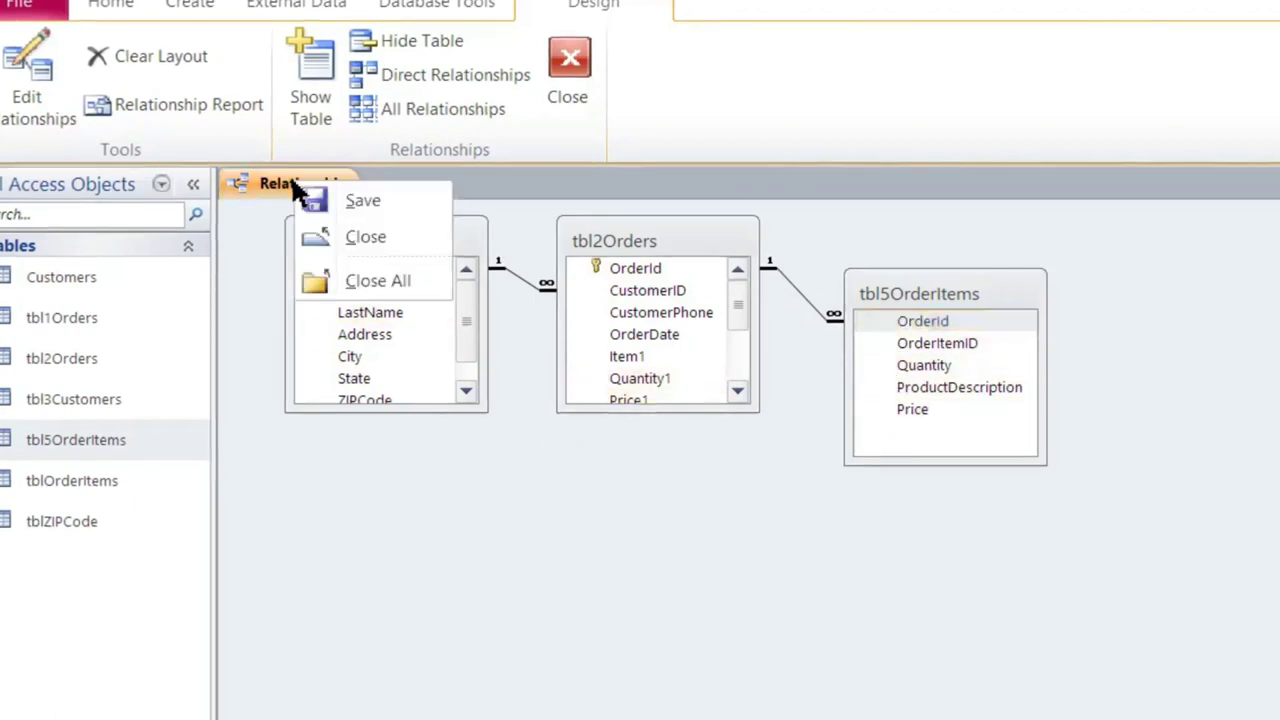
pyautogui.click(331, 198)
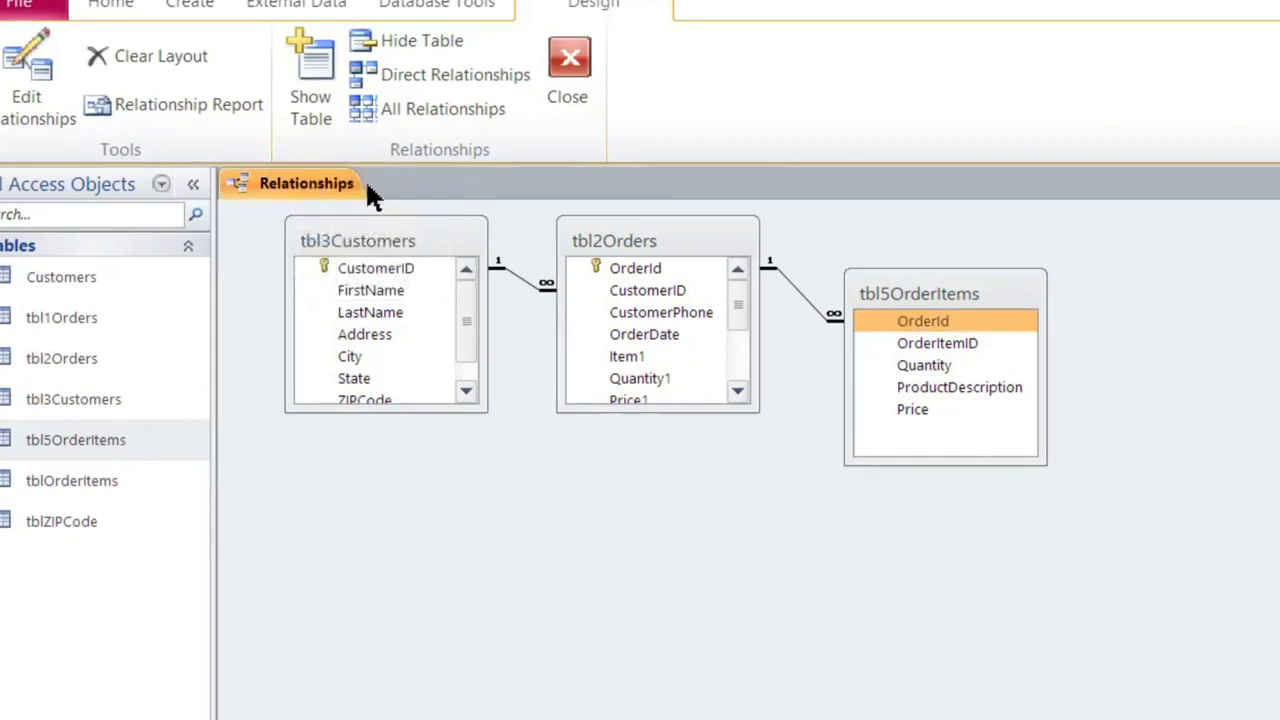
pyautogui.click(567, 75)
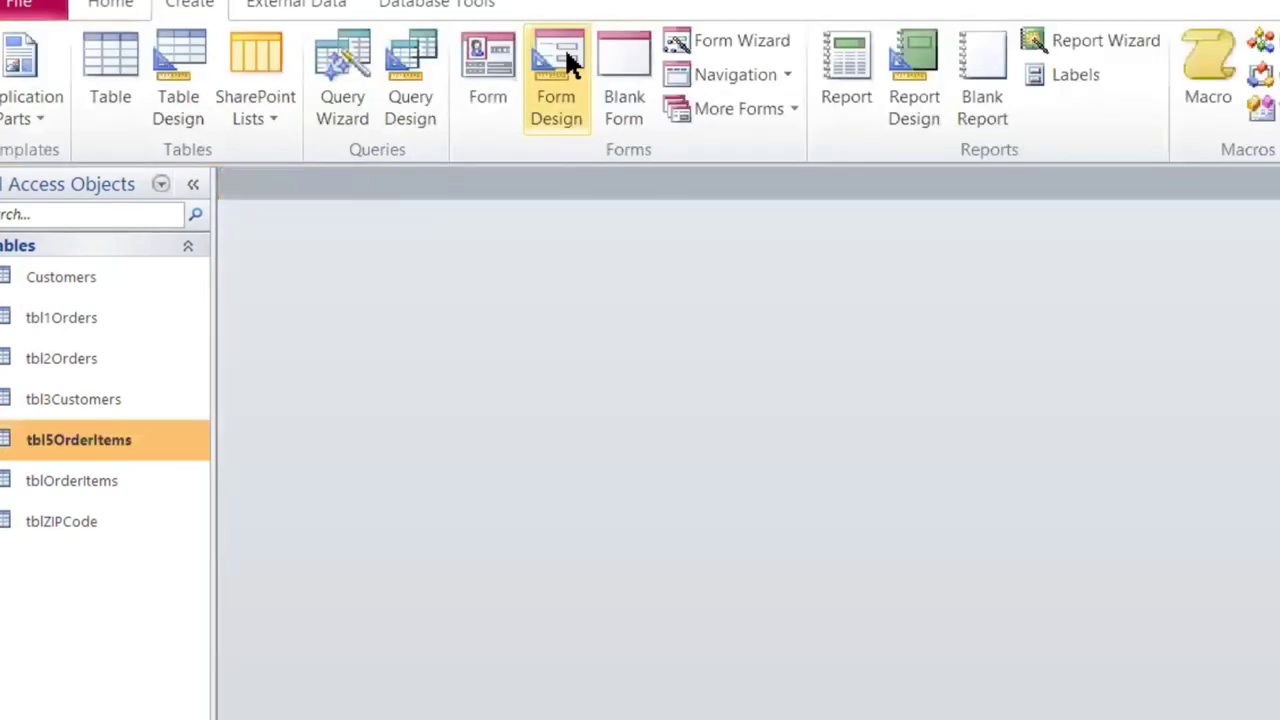
# Open tbl5OrderItems to examine its OrderId and OrderItemID columns together, and save and close the table
pyautogui.doubleClick(80, 446)
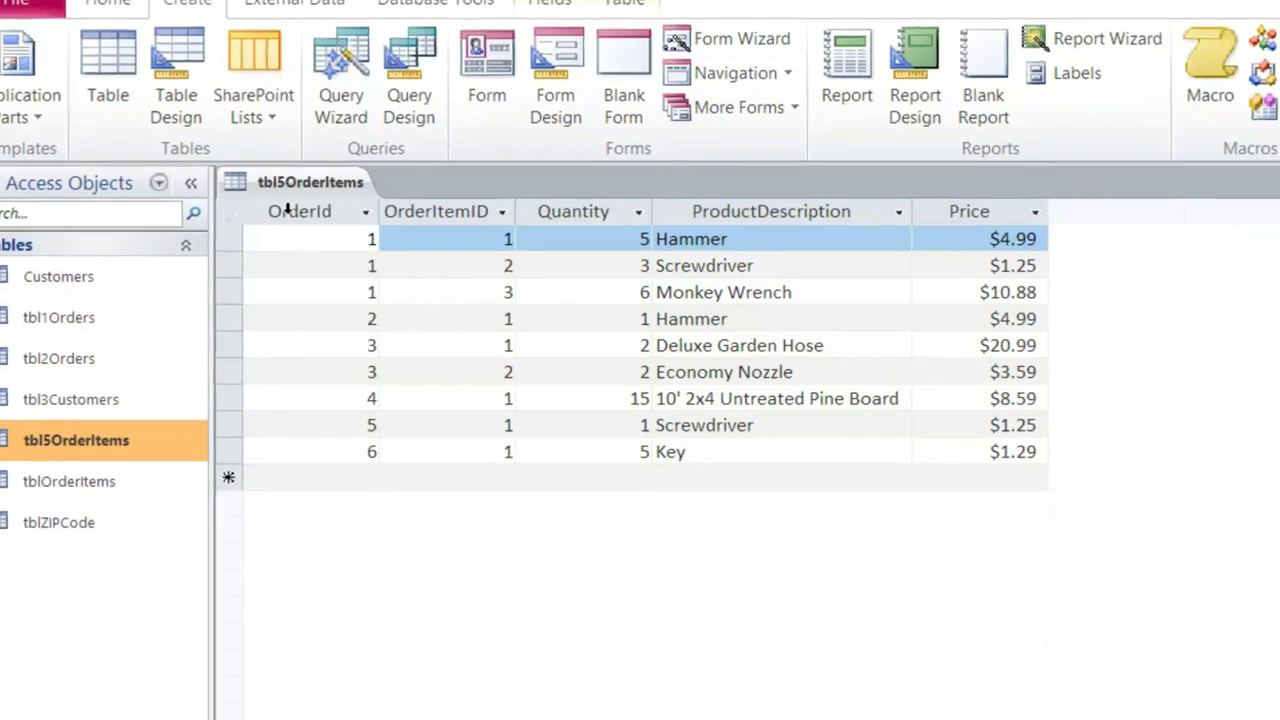
pyautogui.moveTo(286, 211); pyautogui.dragTo(418, 204)
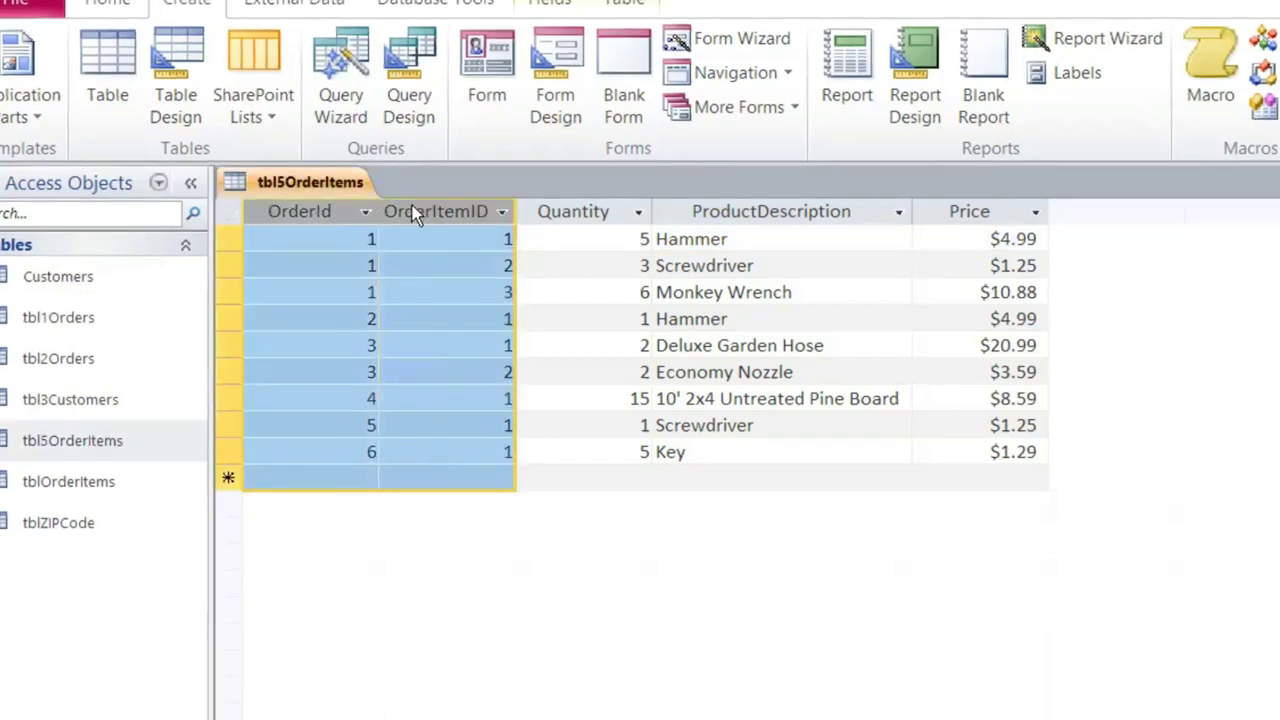
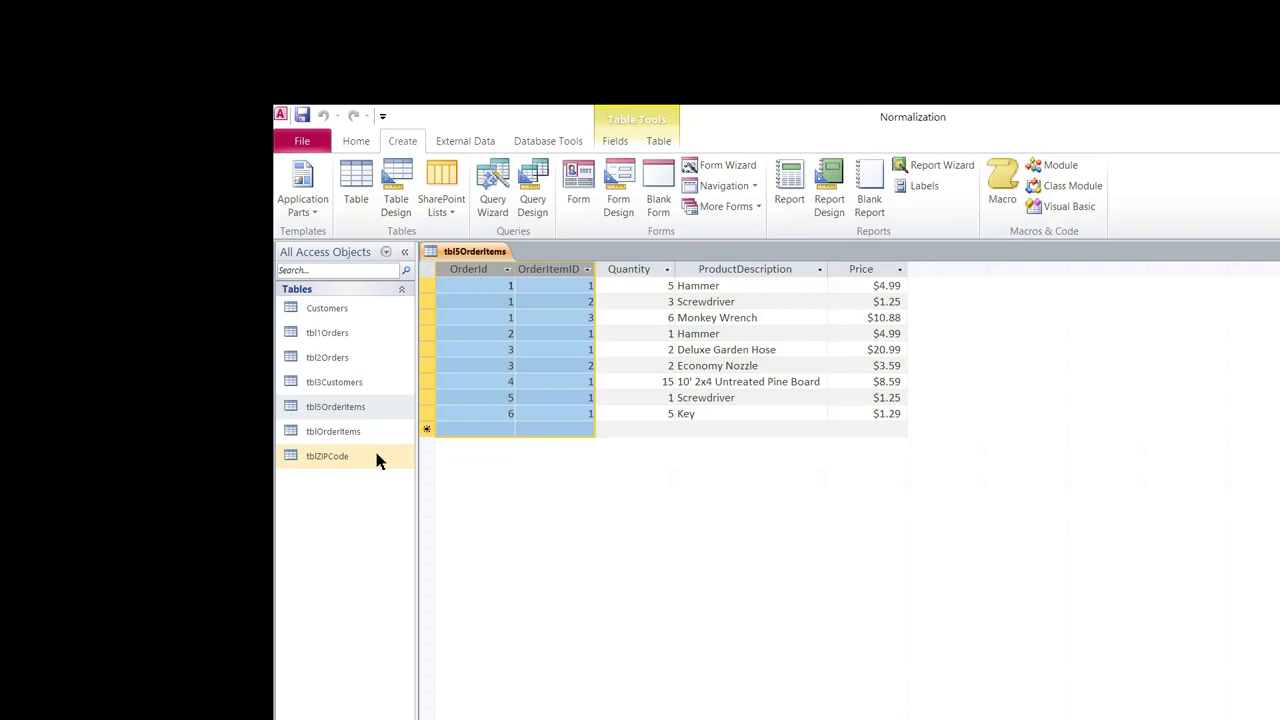
pyautogui.rightClick(467, 255)
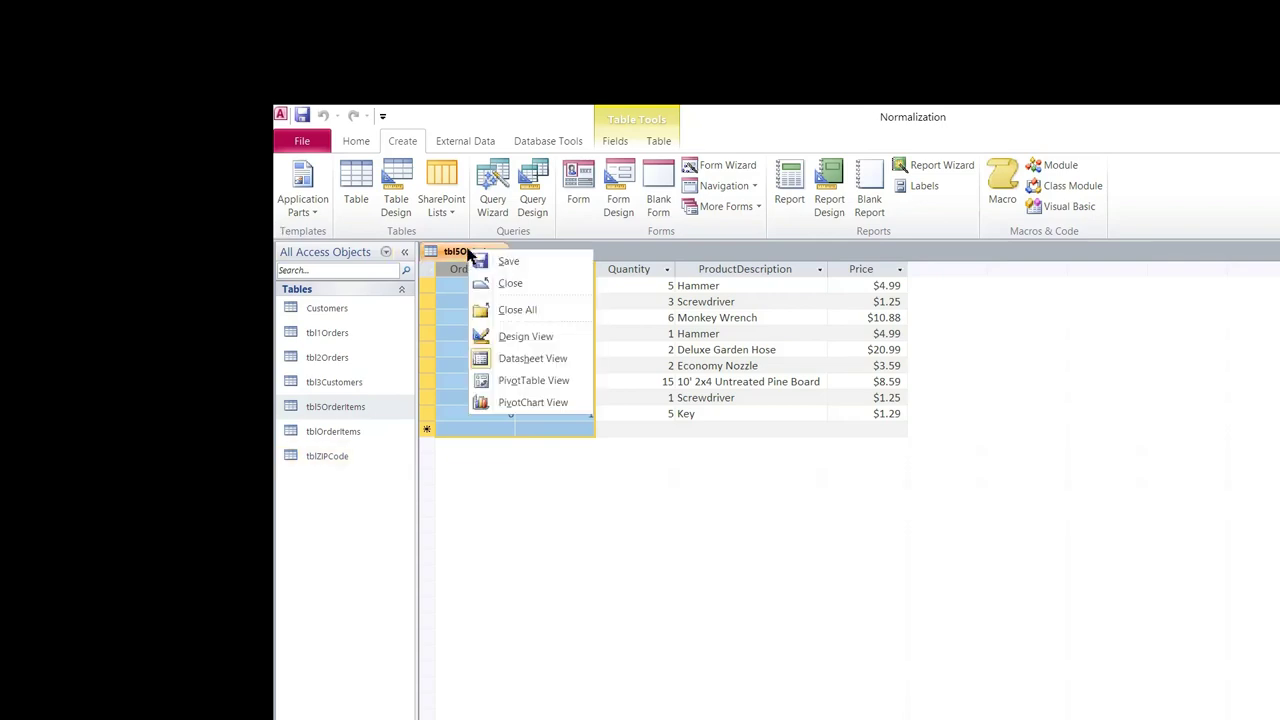
pyautogui.click(506, 263)
pyautogui.rightClick(497, 252)
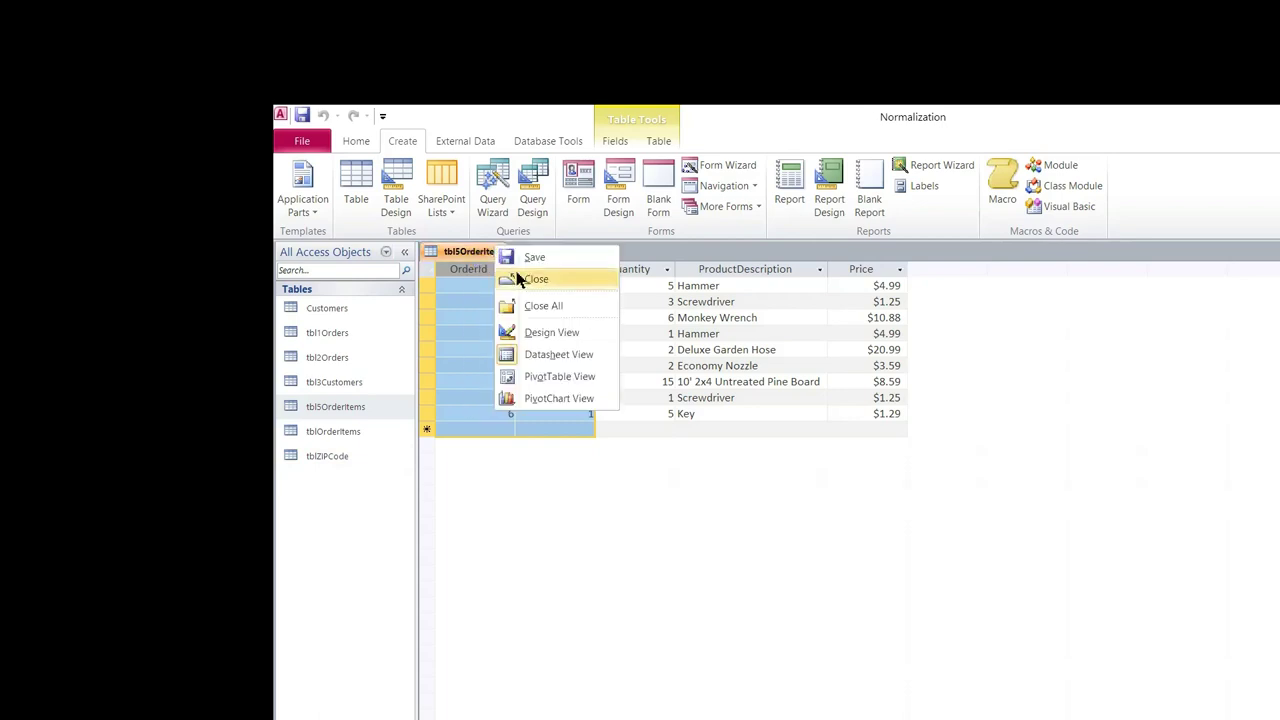
pyautogui.click(535, 277)
# Duplicate the tbl5OrderItems table with its structure and data as a new table named tblProducts
pyautogui.rightClick(348, 418)
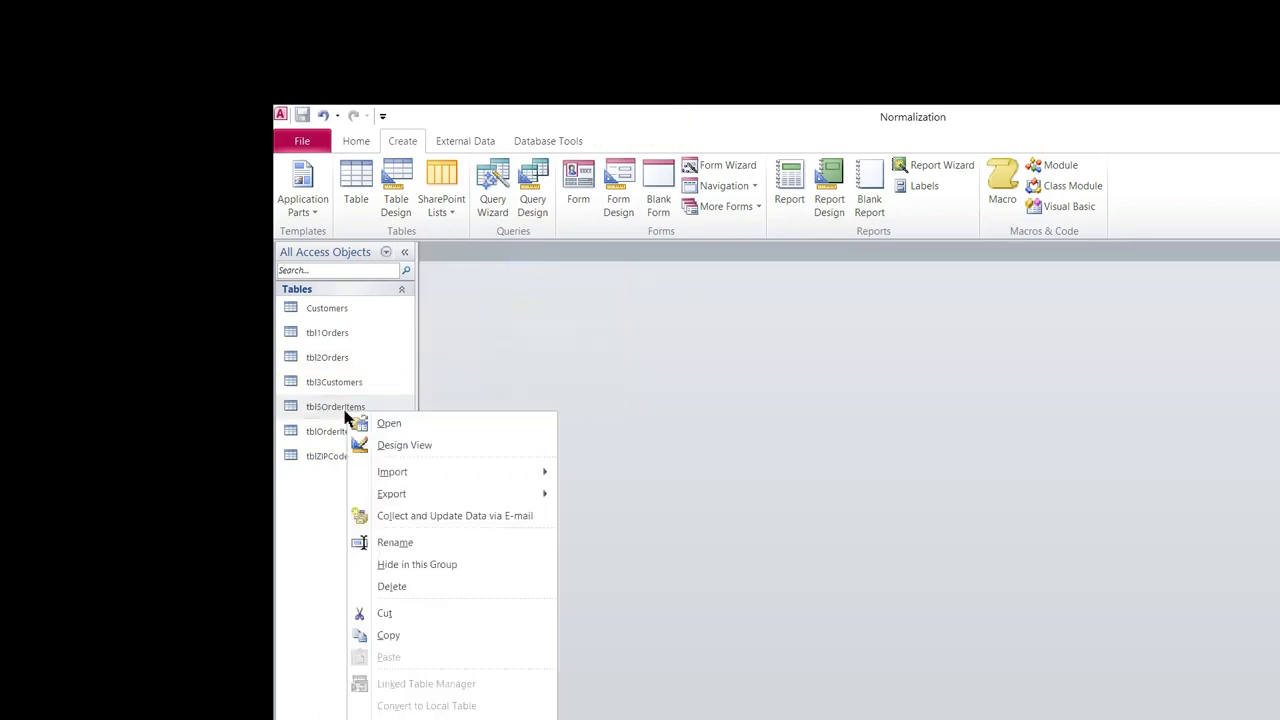
pyautogui.click(403, 637)
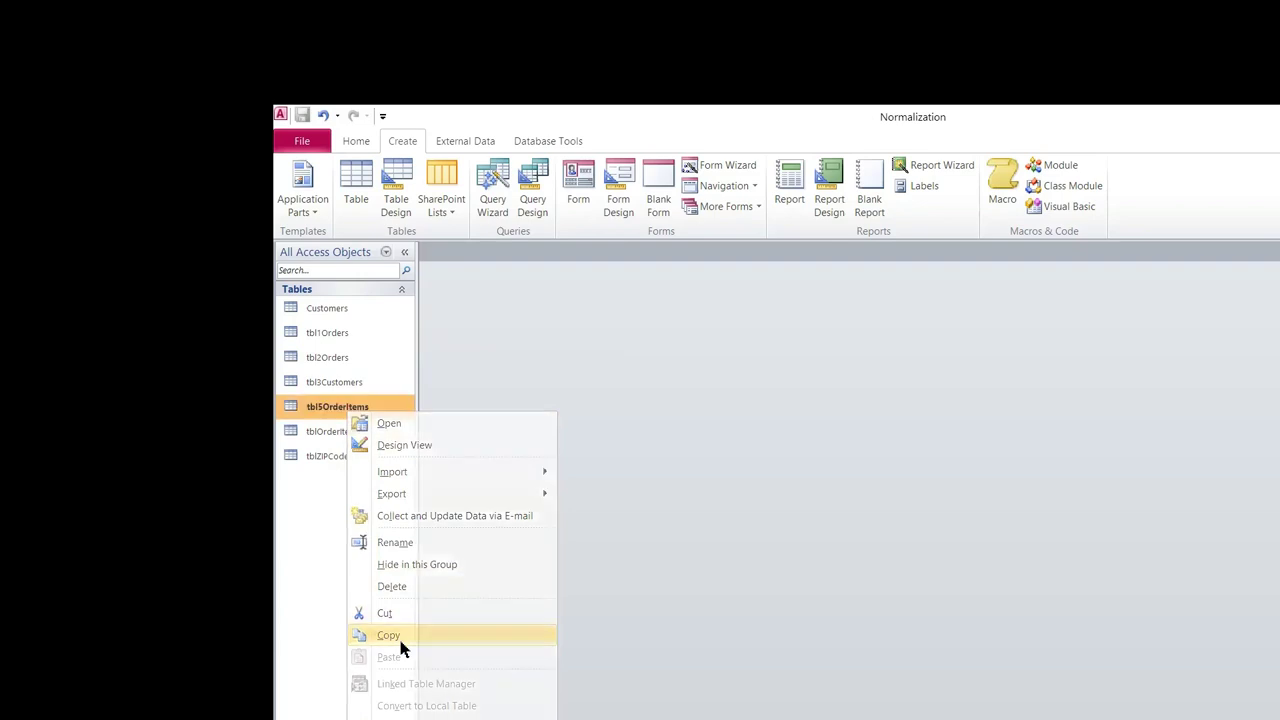
pyautogui.rightClick(357, 411)
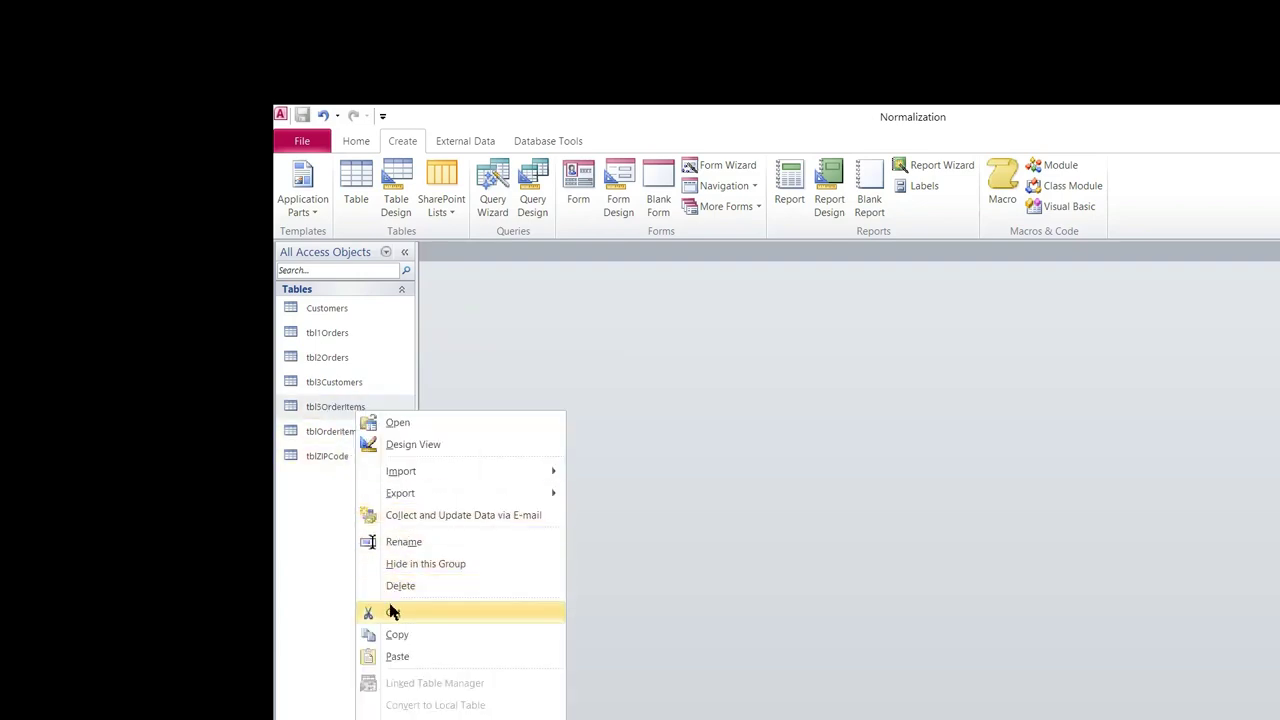
pyautogui.click(396, 657)
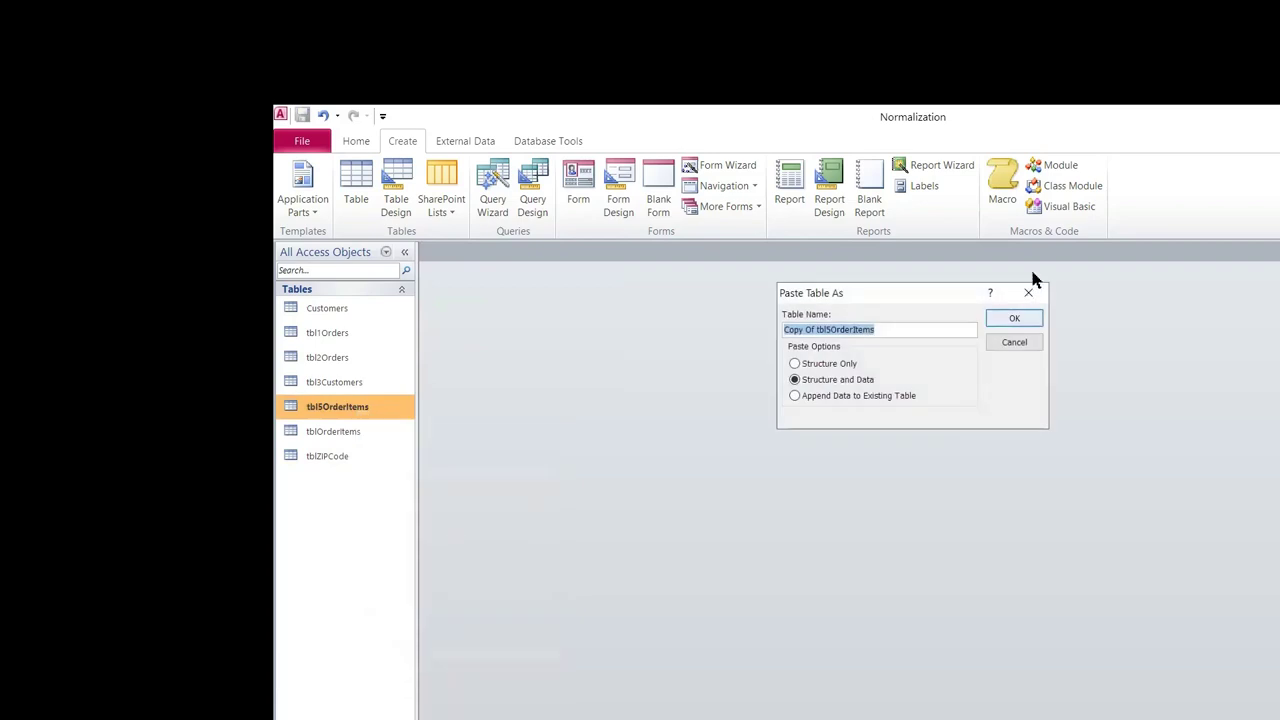
pyautogui.click(952, 330)
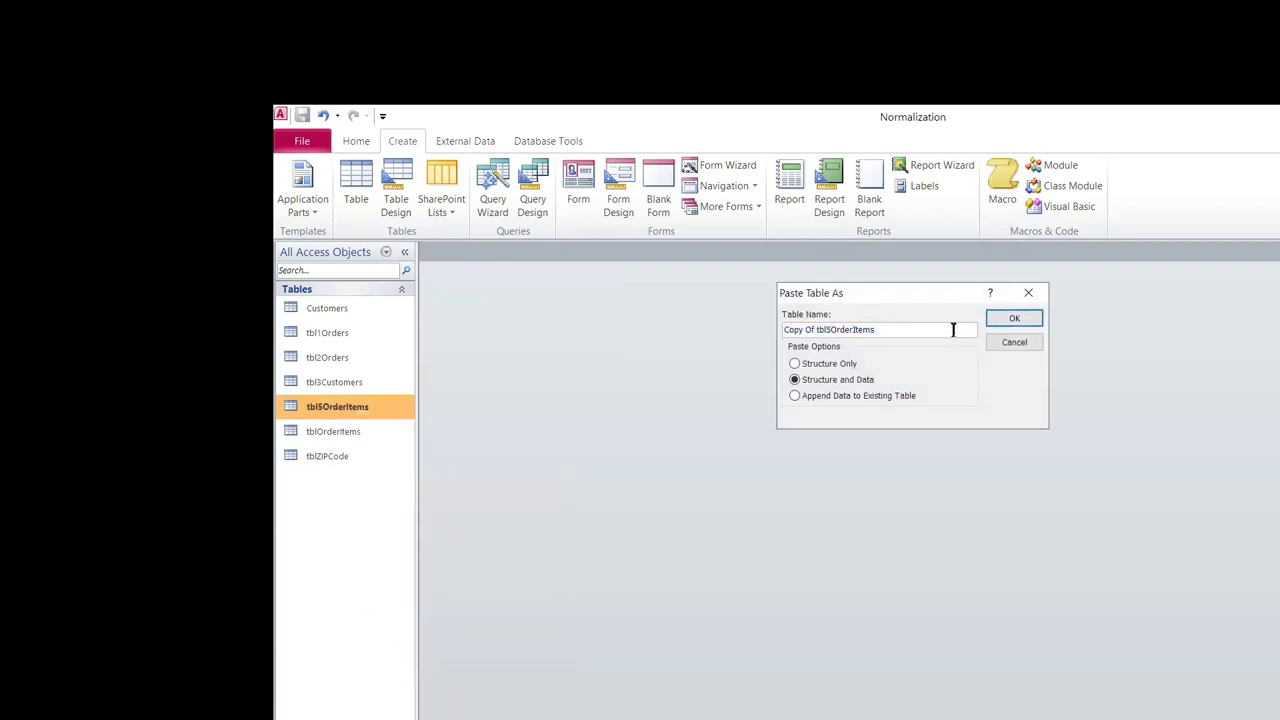
pyautogui.press('BackSpace')
pyautogui.press('BackSpace')
pyautogui.press('BackSpace')
pyautogui.press('BackSpace')
pyautogui.press('BackSpace')
pyautogui.press('BackSpace')
pyautogui.press('BackSpace')
pyautogui.press('BackSpace')
pyautogui.press('BackSpace')
pyautogui.press('BackSpace')
pyautogui.press('BackSpace')
pyautogui.press('BackSpace')
pyautogui.press('BackSpace')
pyautogui.press('BackSpace')
pyautogui.press('BackSpace')
pyautogui.press('BackSpace')
pyautogui.press('BackSpace')
pyautogui.press('BackSpace')
pyautogui.press('BackSpace')
pyautogui.click(1014, 318)
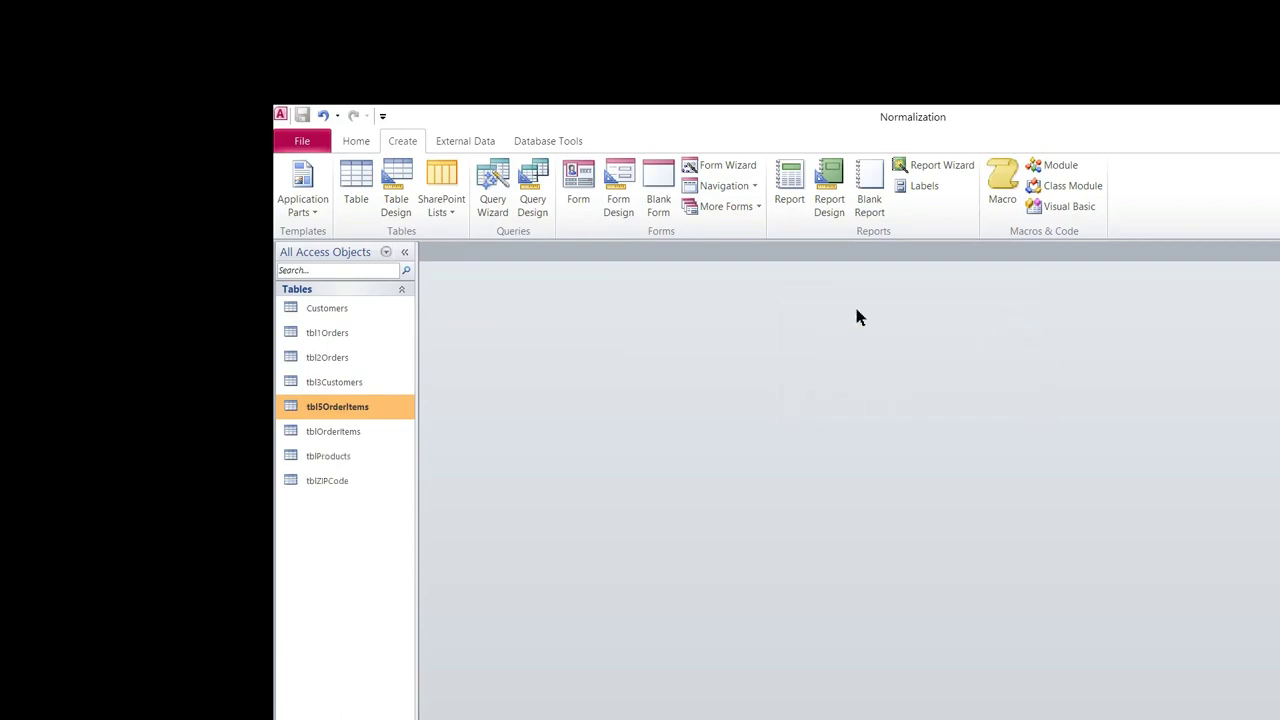
# Open the tblProducts table and switch it to Design View
pyautogui.click(385, 462)
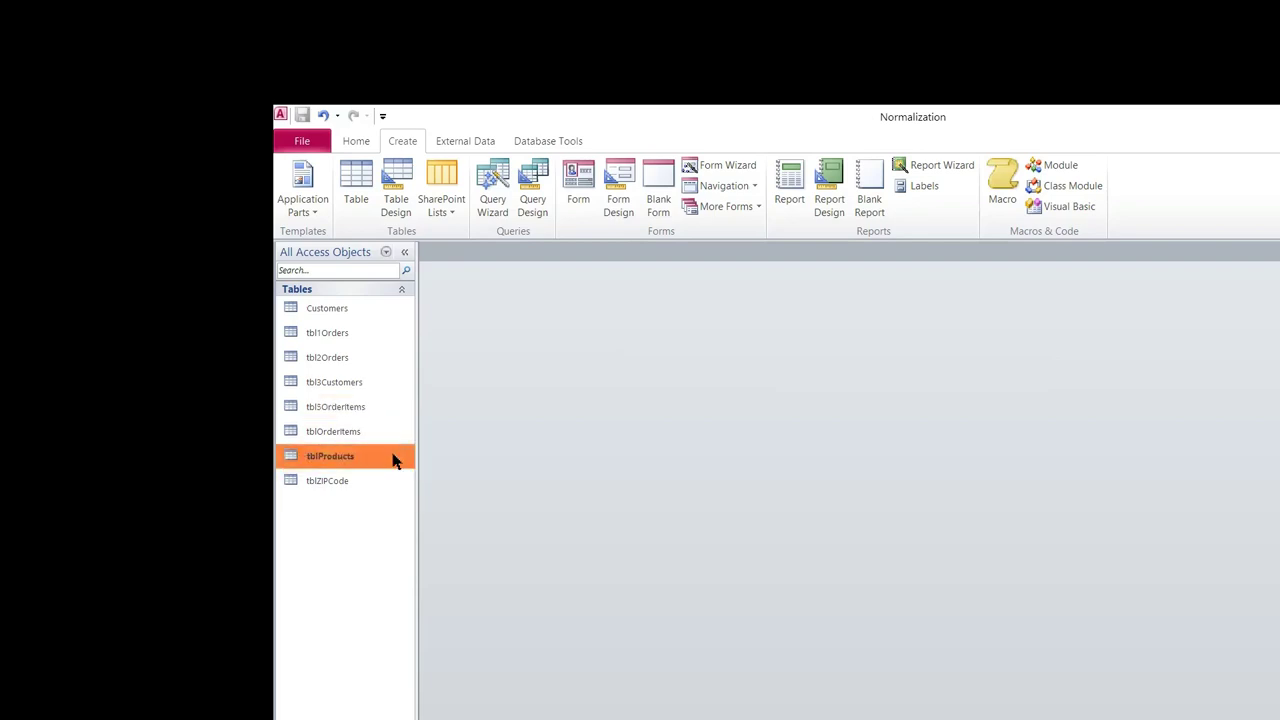
pyautogui.doubleClick(393, 459)
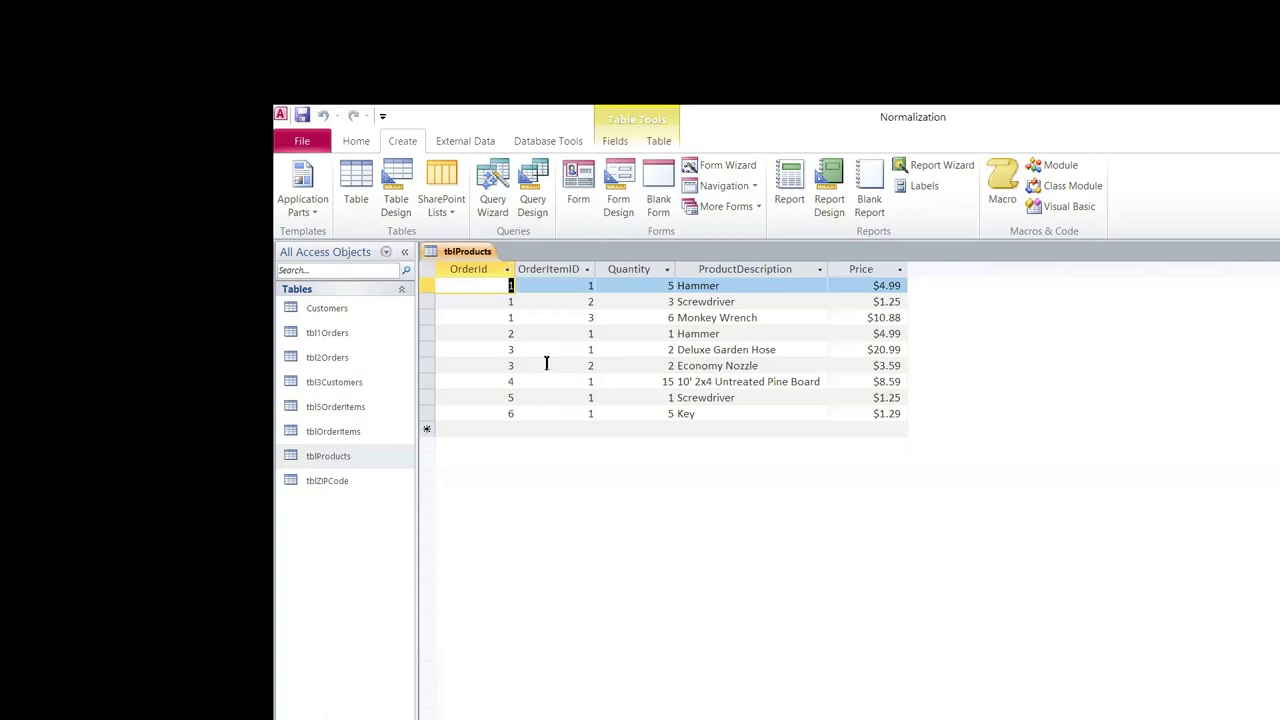
pyautogui.rightClick(466, 256)
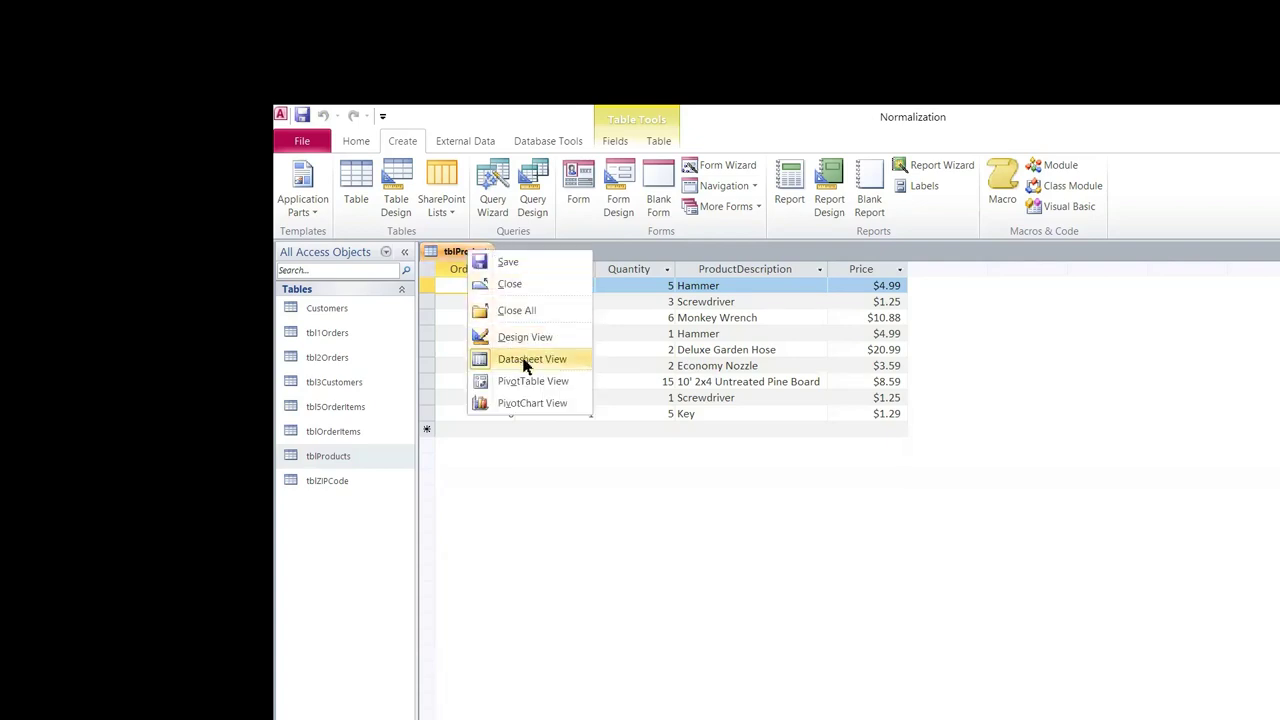
pyautogui.click(523, 359)
pyautogui.rightClick(471, 252)
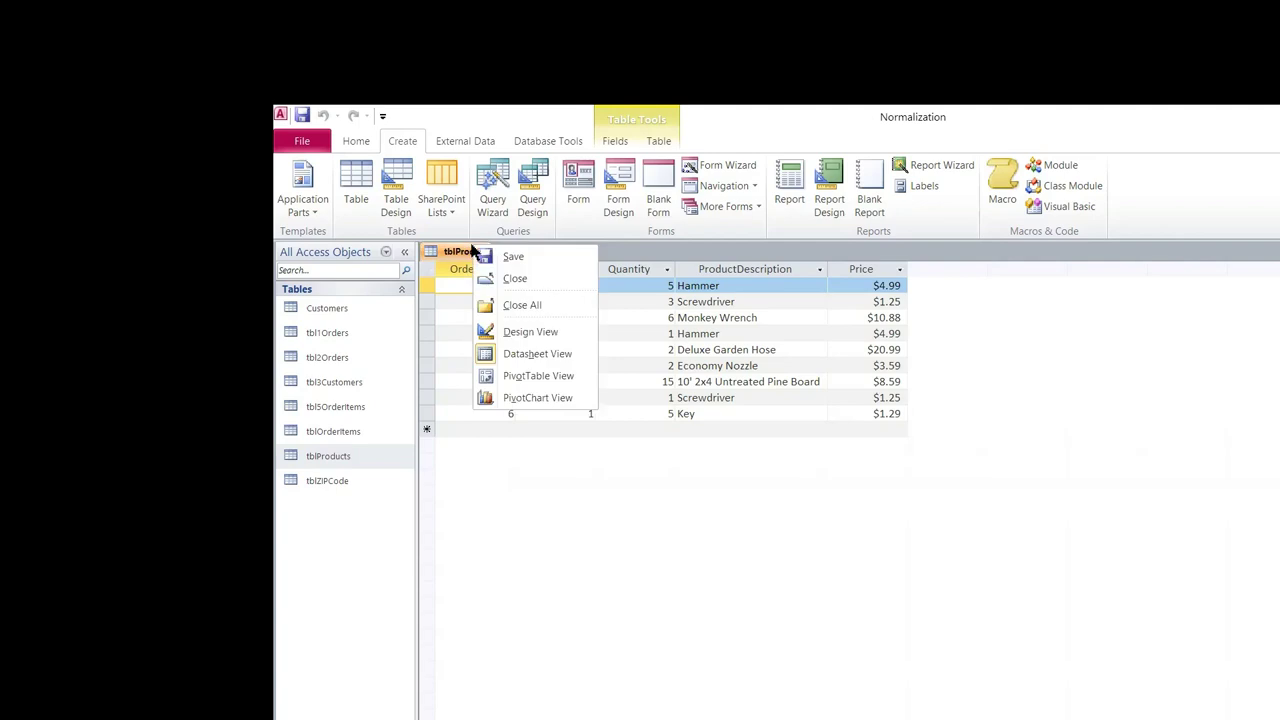
pyautogui.click(525, 330)
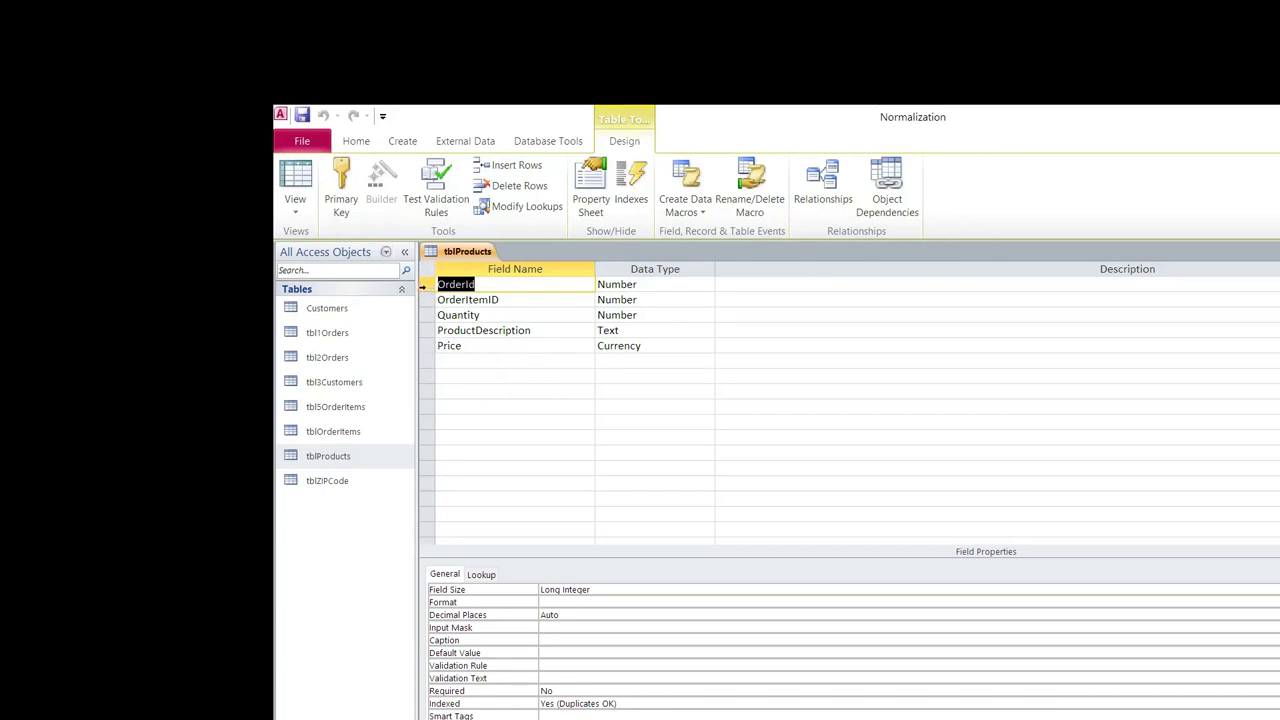
# Delete the OrderId, OrderItemID and Quantity fields from tblProducts, along with their indexes
pyautogui.rightClick(423, 290)
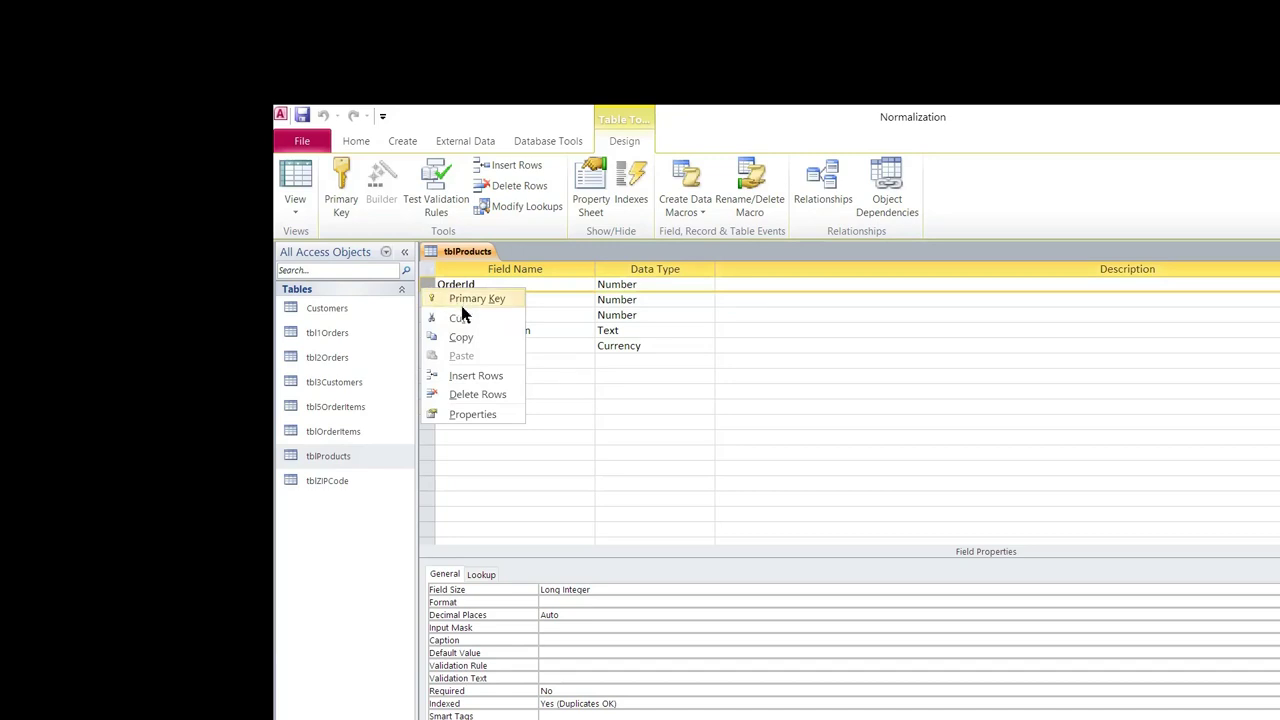
pyautogui.click(459, 396)
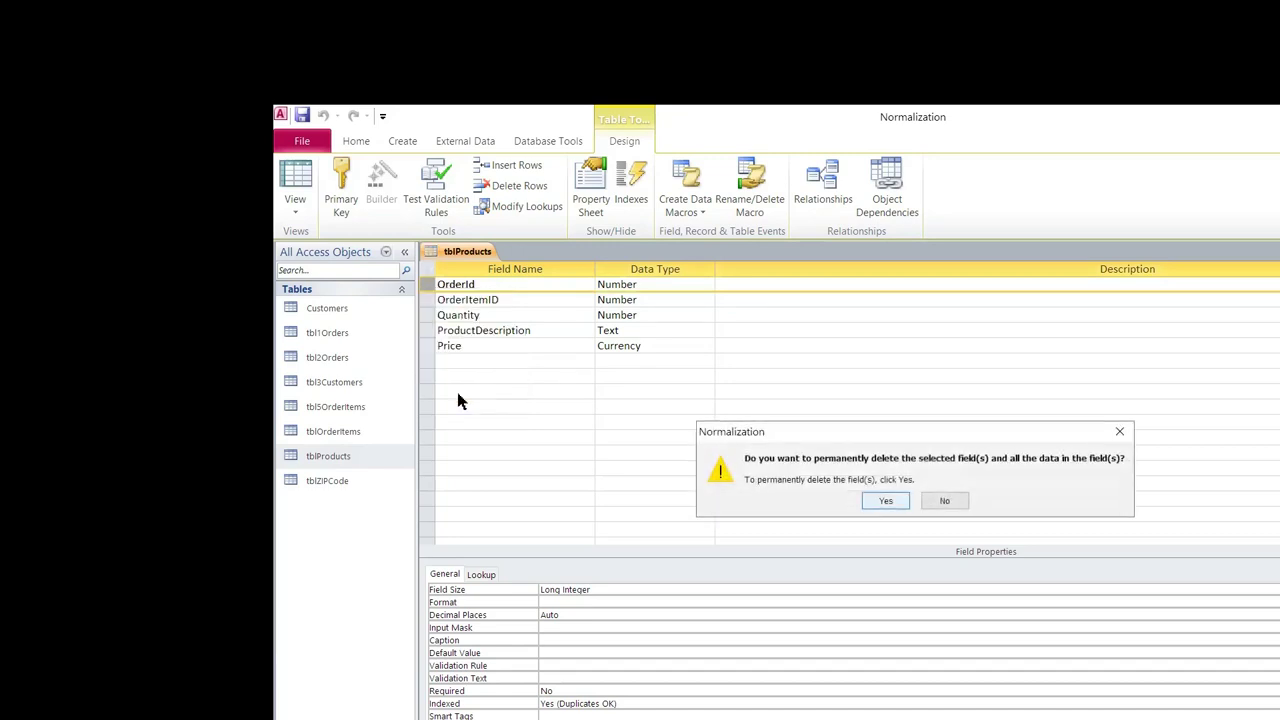
pyautogui.click(886, 499)
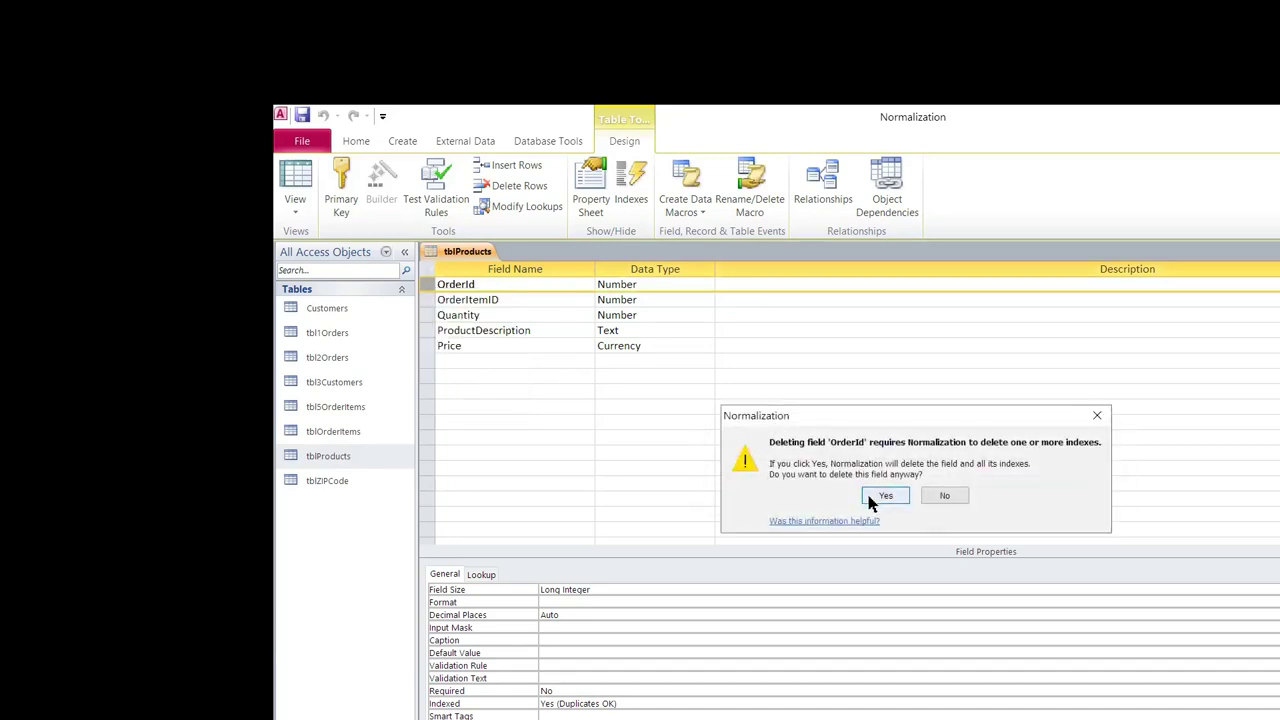
pyautogui.click(870, 500)
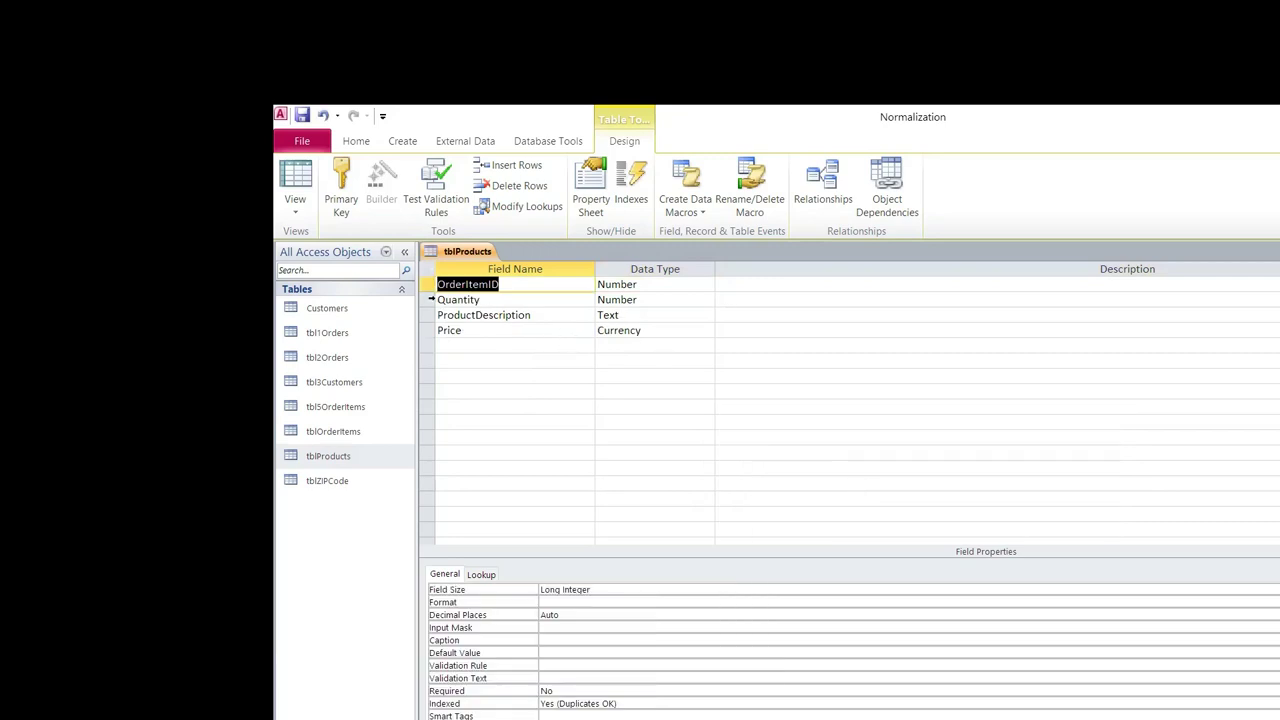
pyautogui.rightClick(426, 285)
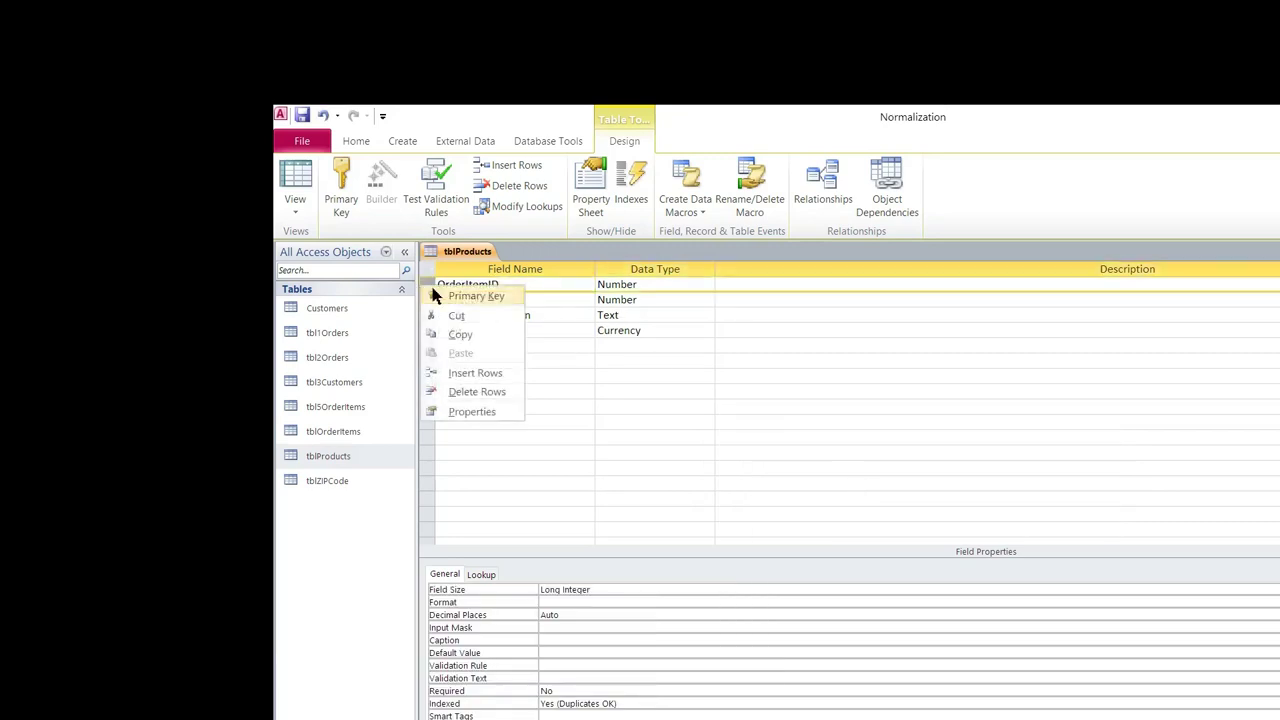
pyautogui.click(450, 394)
pyautogui.click(886, 499)
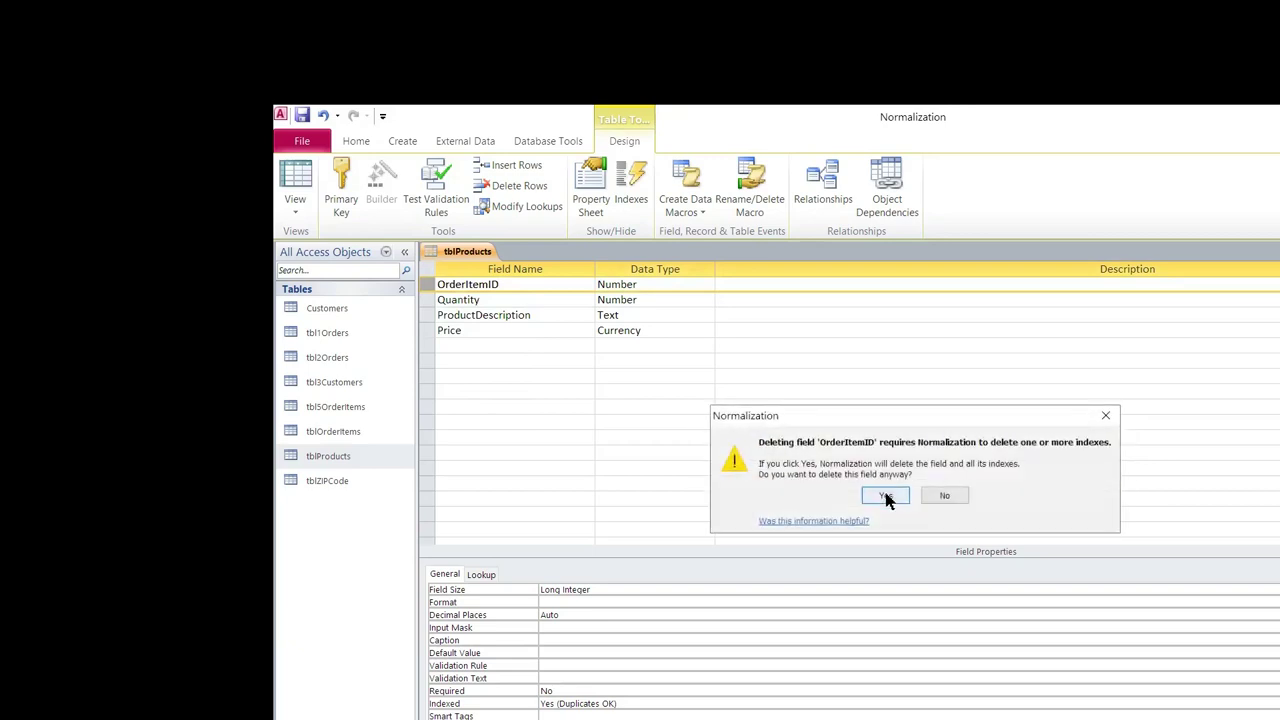
pyautogui.click(885, 497)
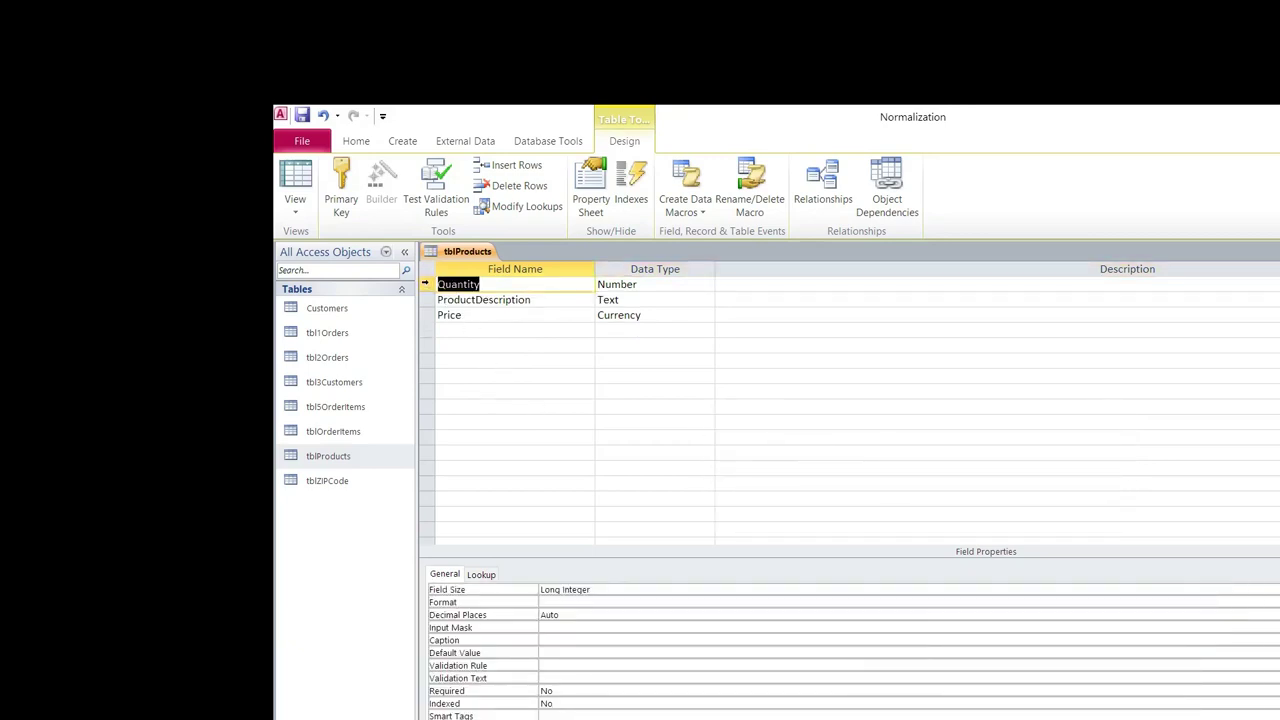
pyautogui.rightClick(425, 284)
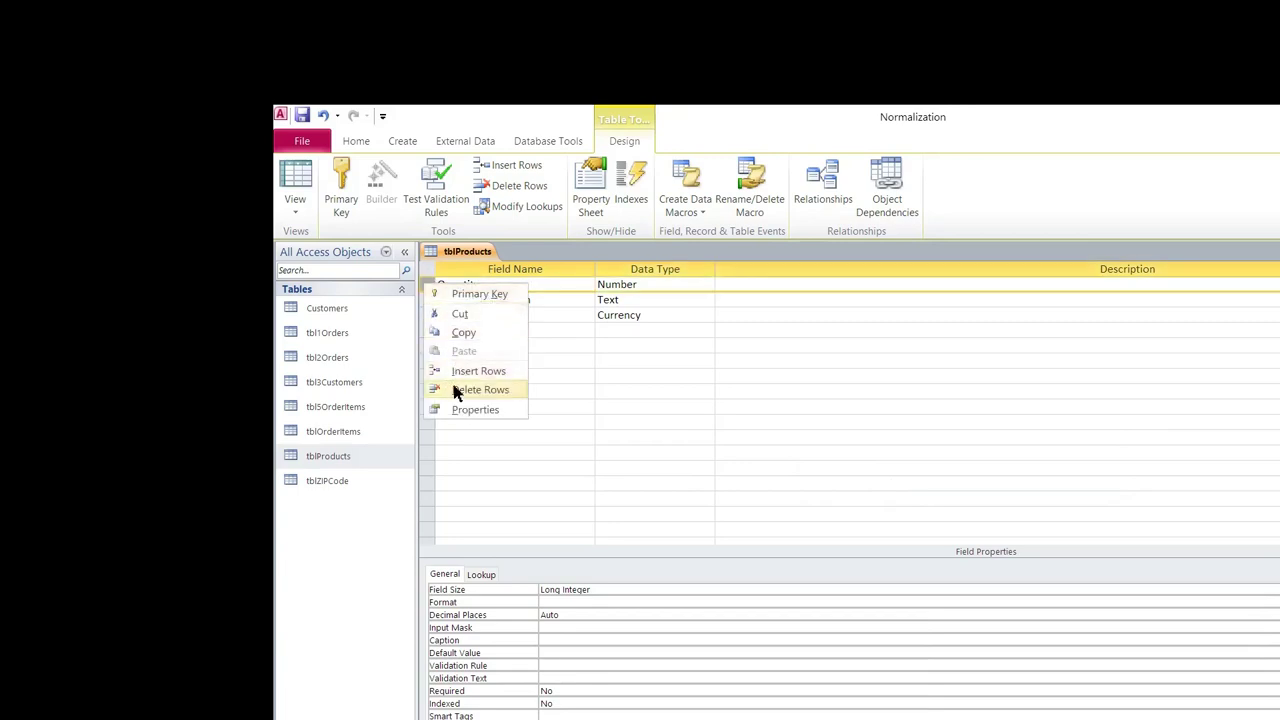
pyautogui.click(452, 388)
pyautogui.click(886, 500)
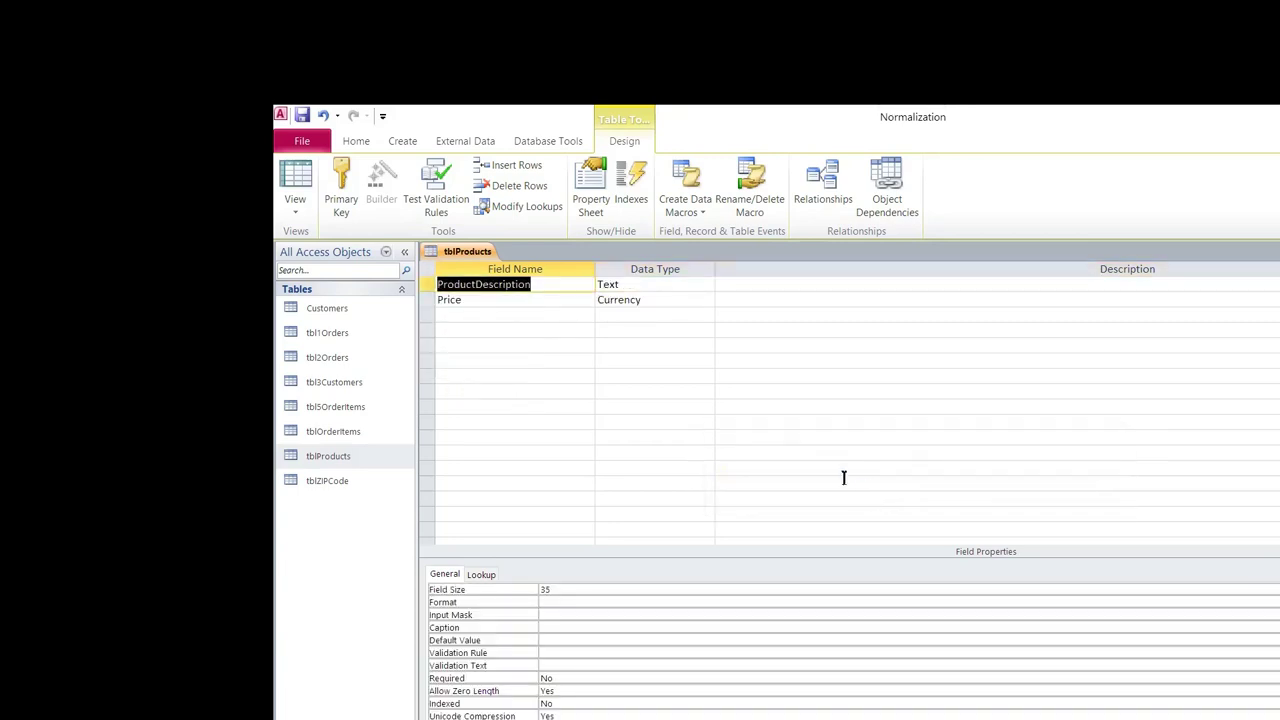
# Save the trimmed tblProducts design and switch the table to Datasheet View
pyautogui.click(429, 287)
pyautogui.rightClick(429, 287)
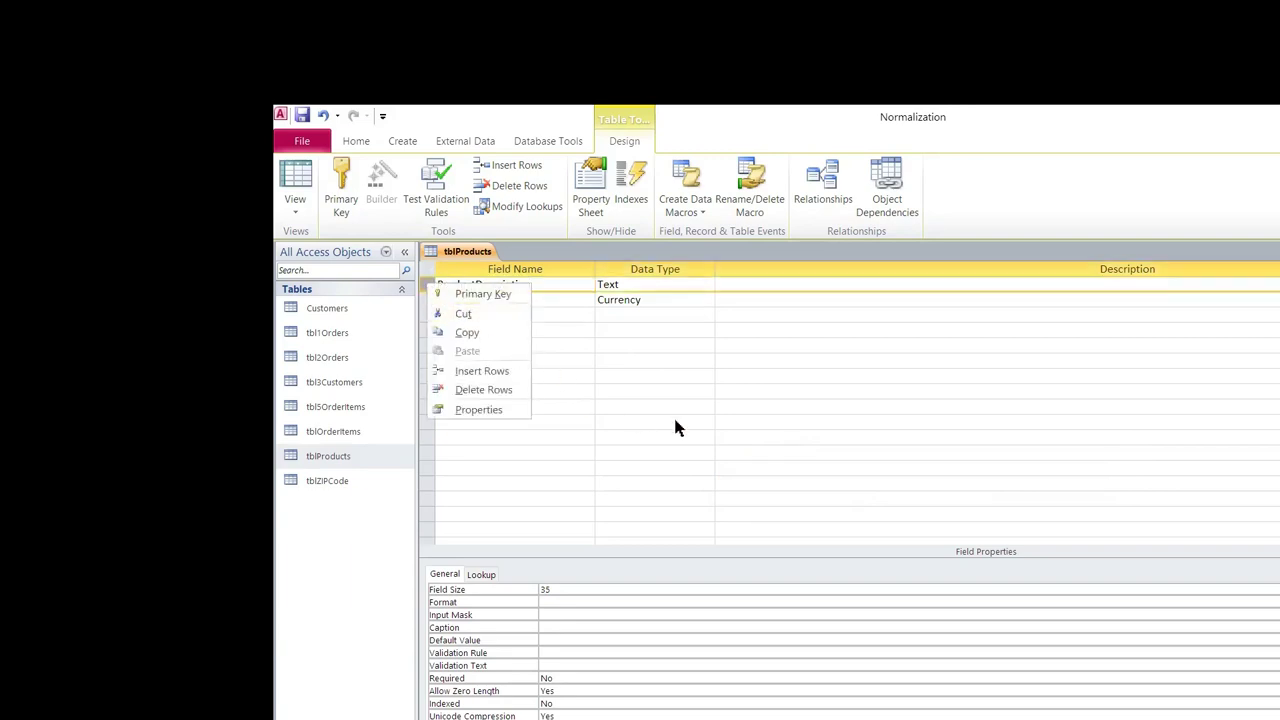
pyautogui.click(468, 251)
pyautogui.rightClick(468, 251)
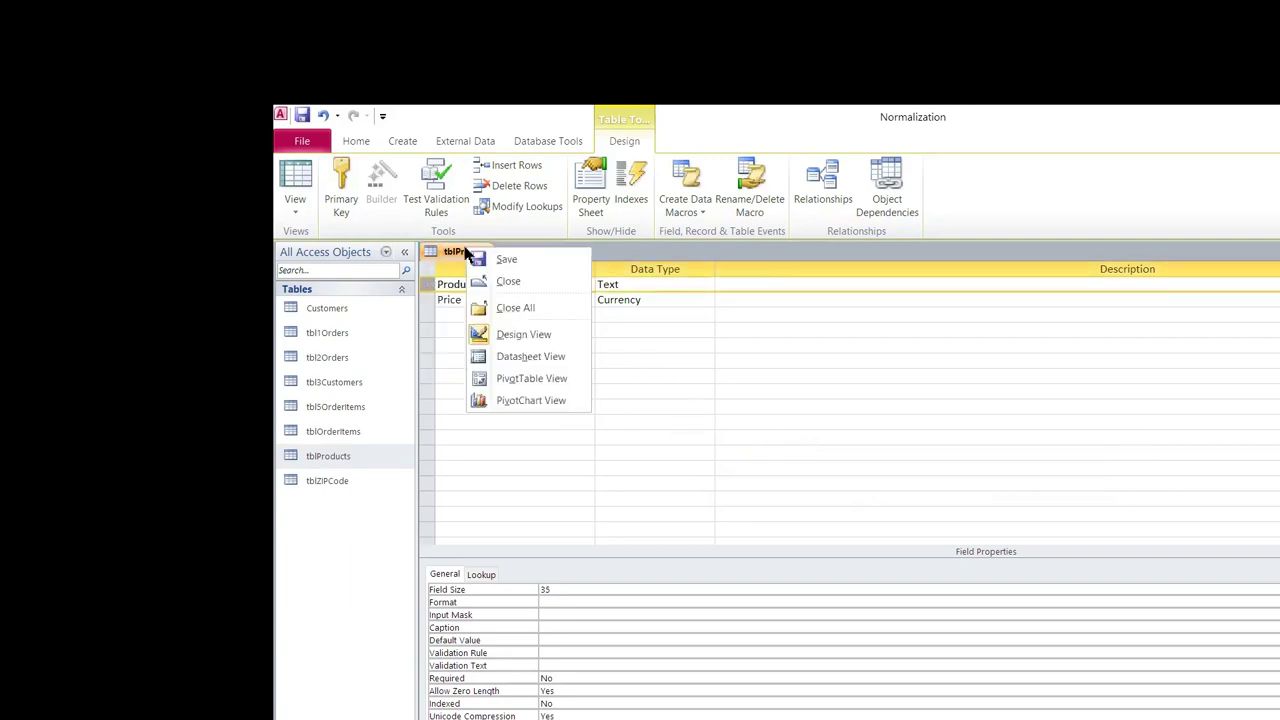
pyautogui.click(530, 357)
pyautogui.click(897, 502)
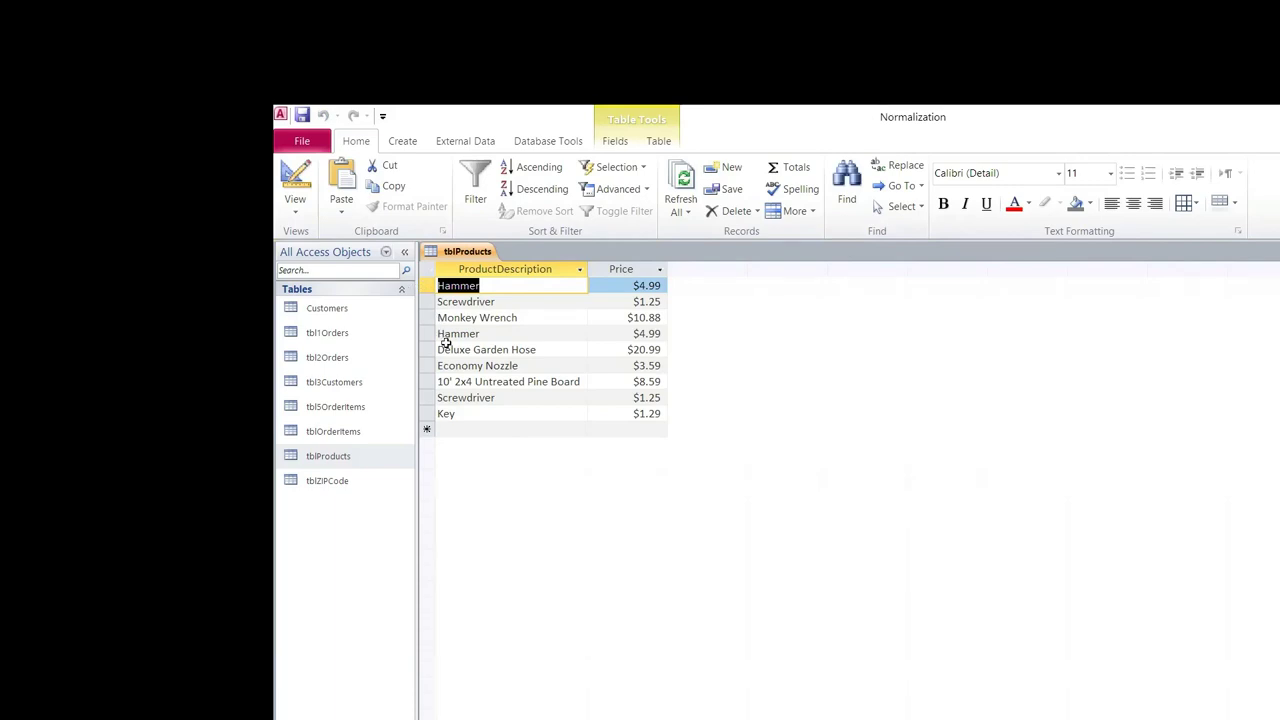
# Remove the duplicate products by deleting the first Hammer record and the first Screwdriver record from tblProducts
pyautogui.rightClick(424, 286)
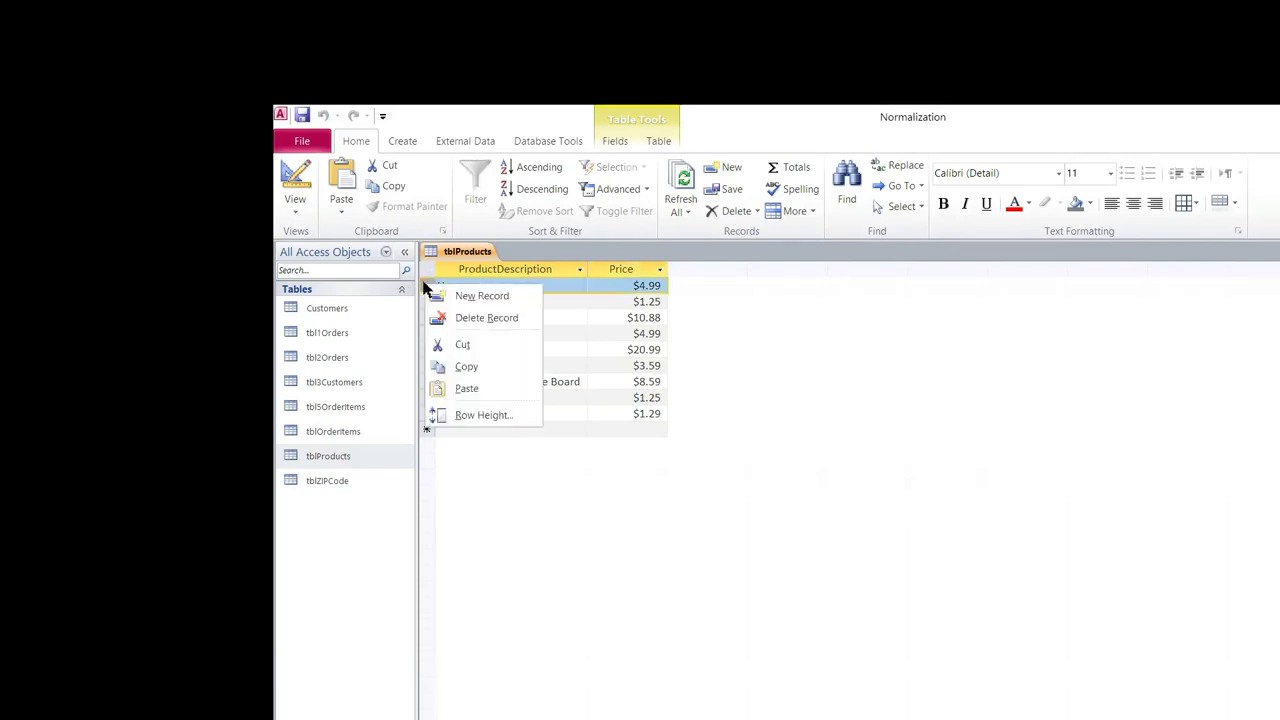
pyautogui.click(463, 318)
pyautogui.click(884, 506)
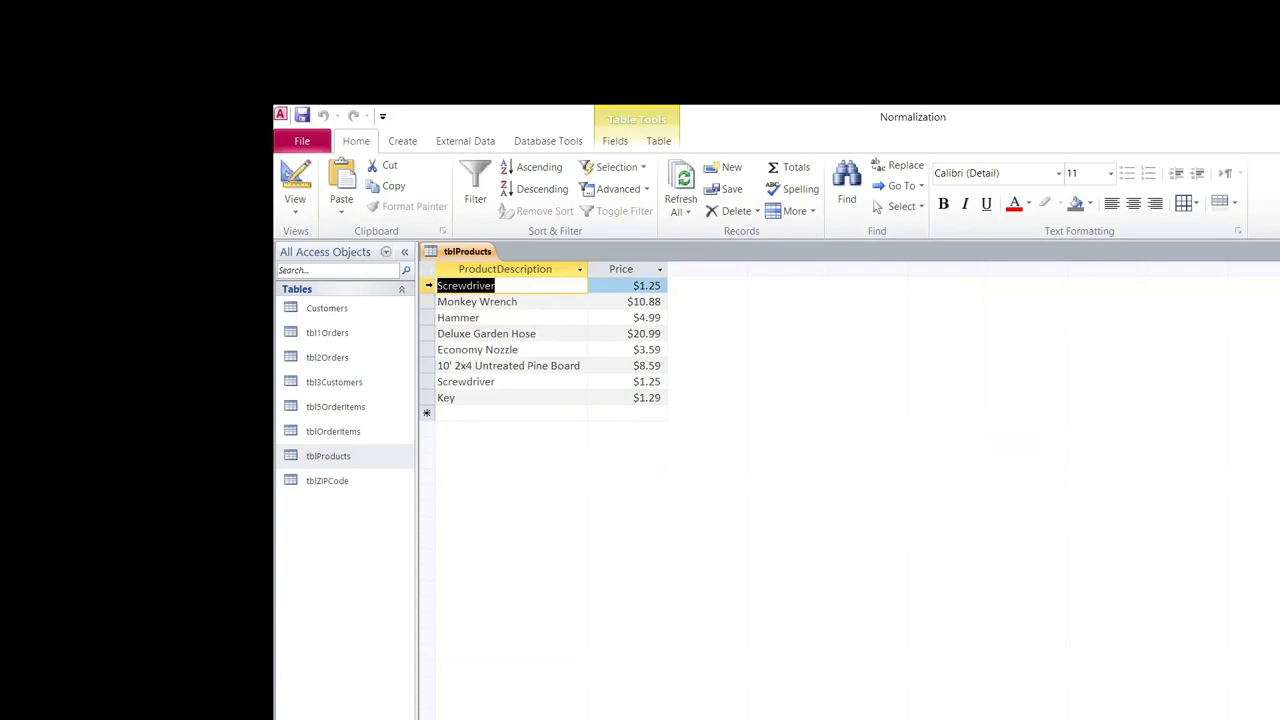
pyautogui.rightClick(428, 286)
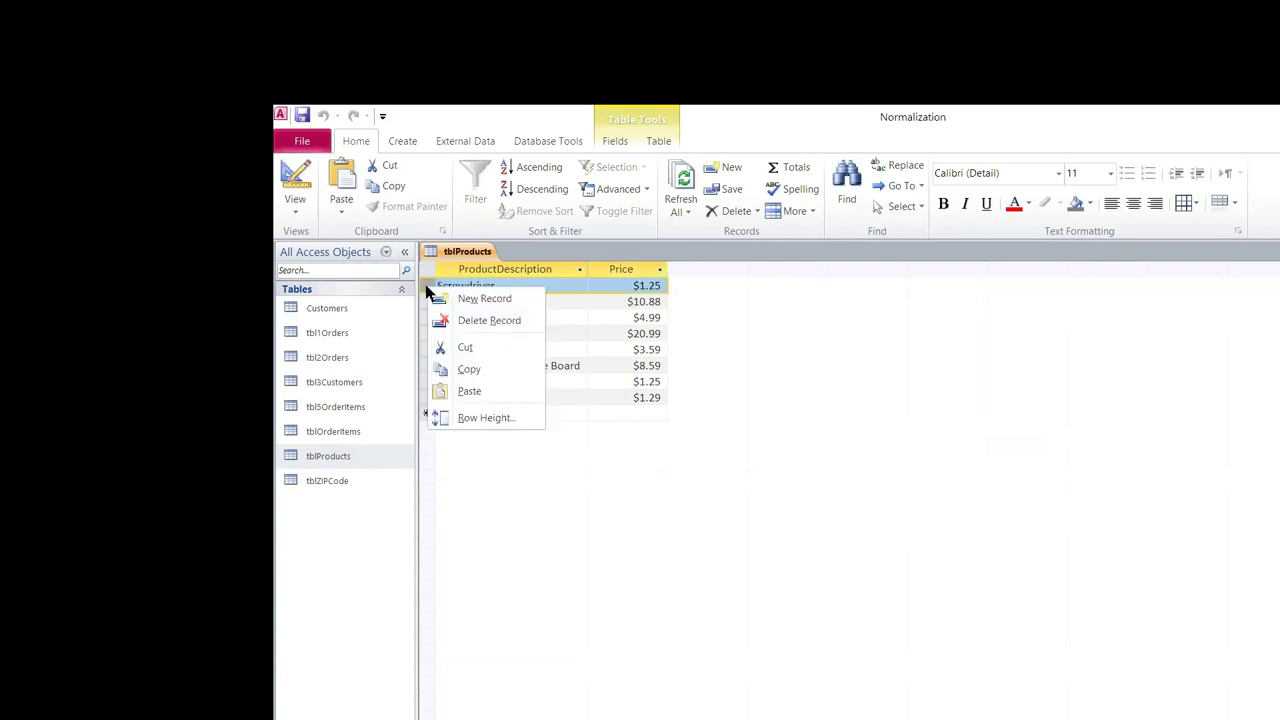
pyautogui.click(489, 322)
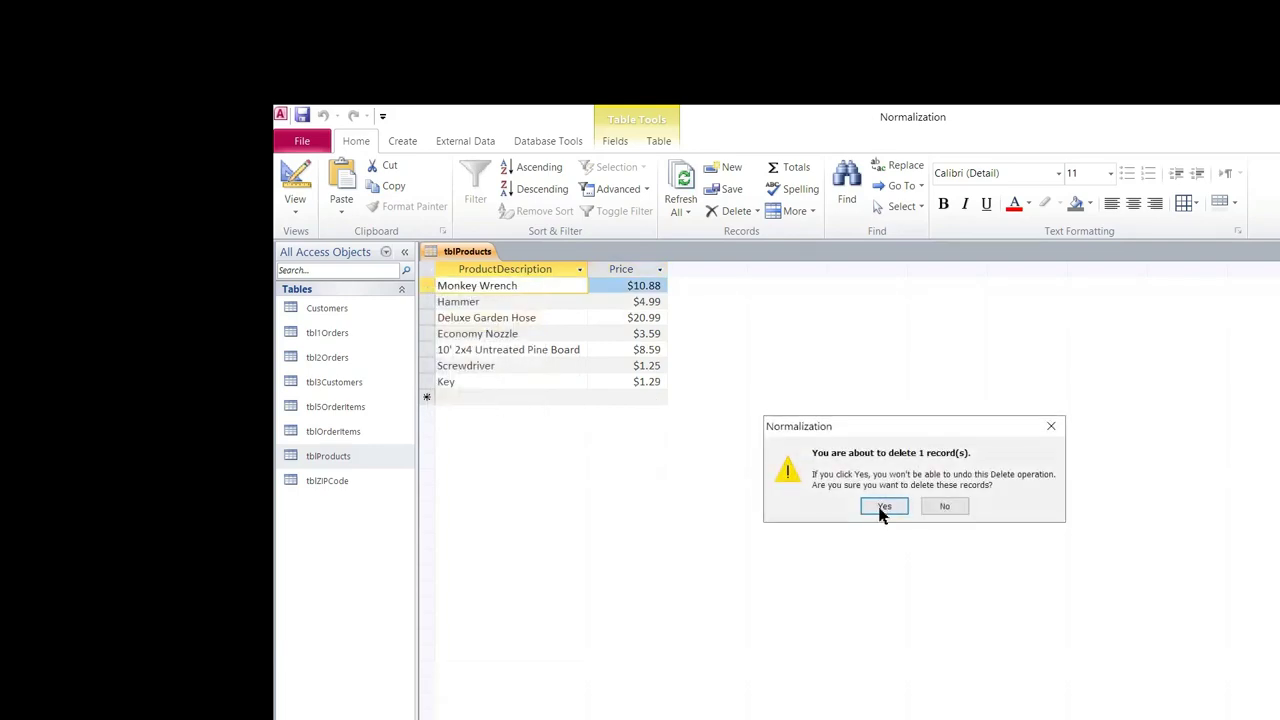
pyautogui.click(882, 508)
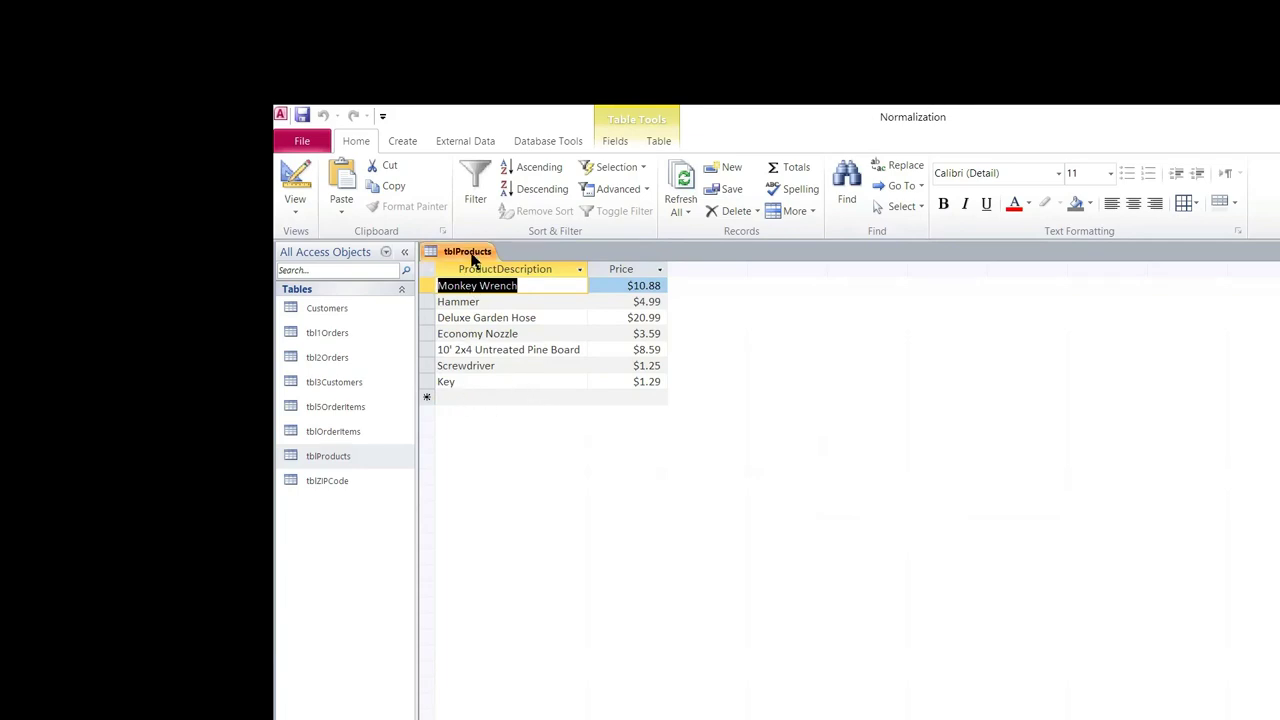
# In Design View of tblProducts, insert an AutoNumber field named ProductID above ProductDescription and make it the primary key
pyautogui.rightClick(473, 257)
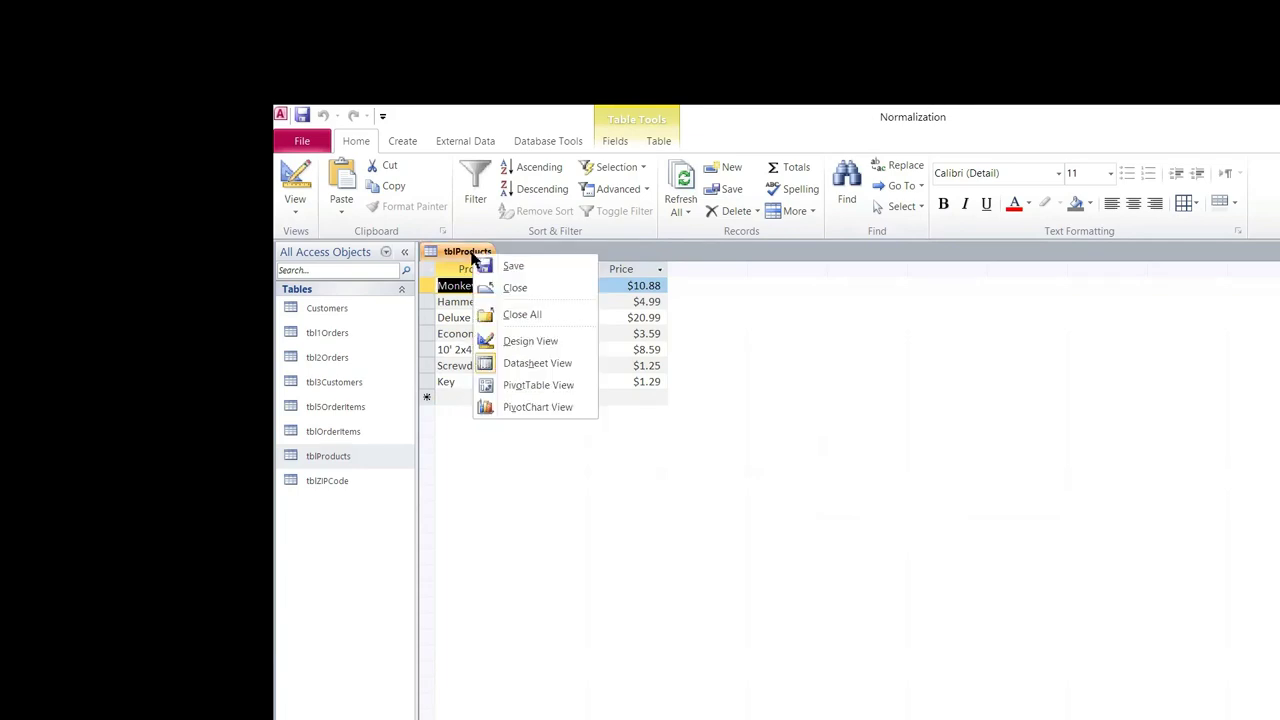
pyautogui.click(529, 342)
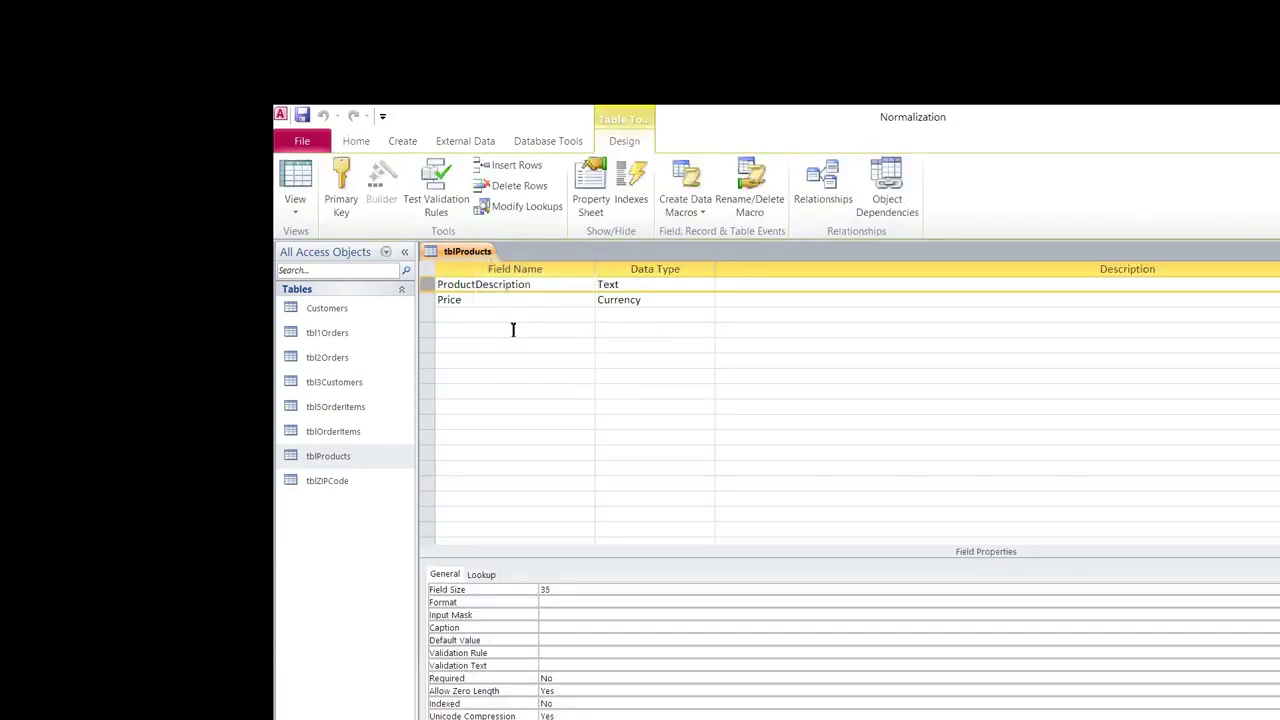
pyautogui.rightClick(430, 290)
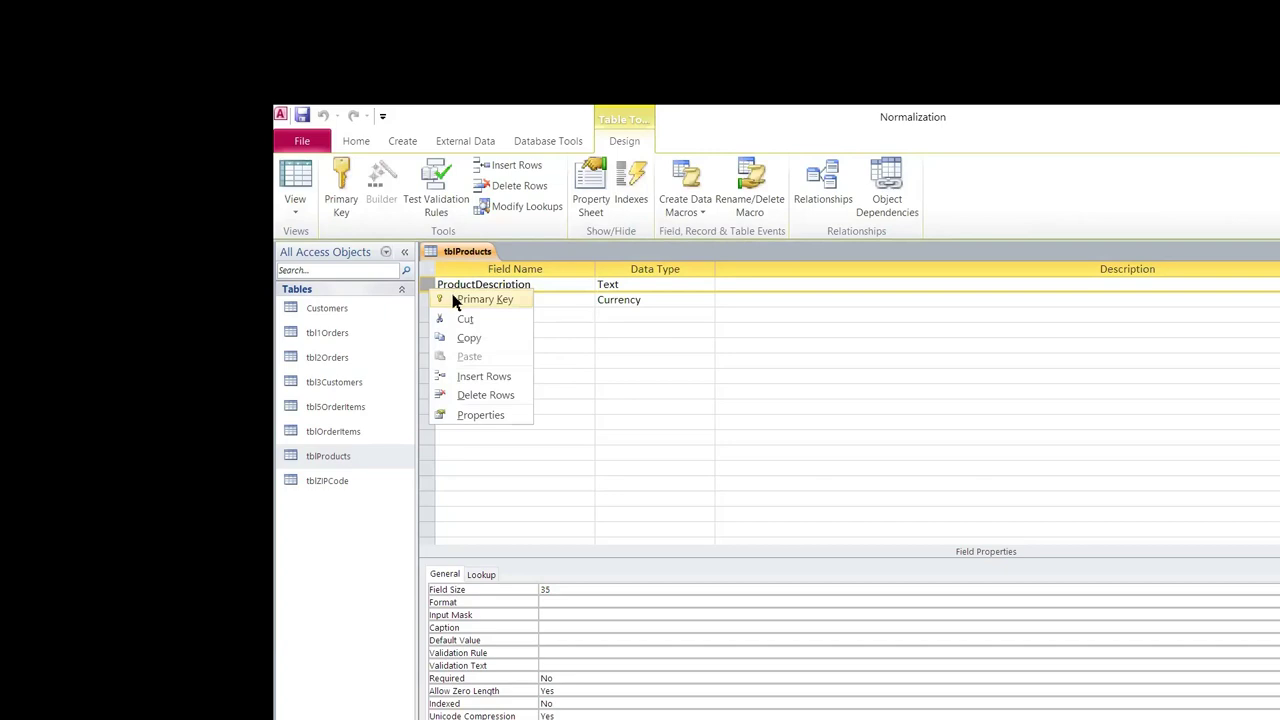
pyautogui.click(478, 377)
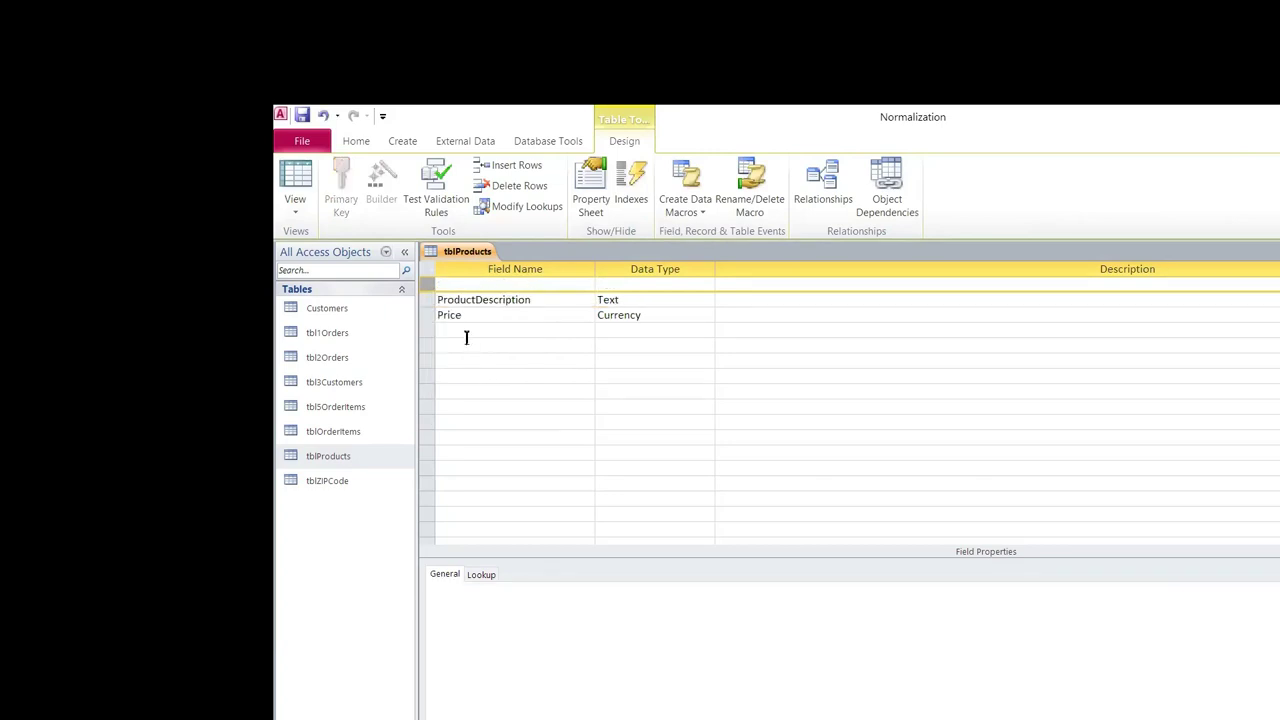
pyautogui.click(467, 286)
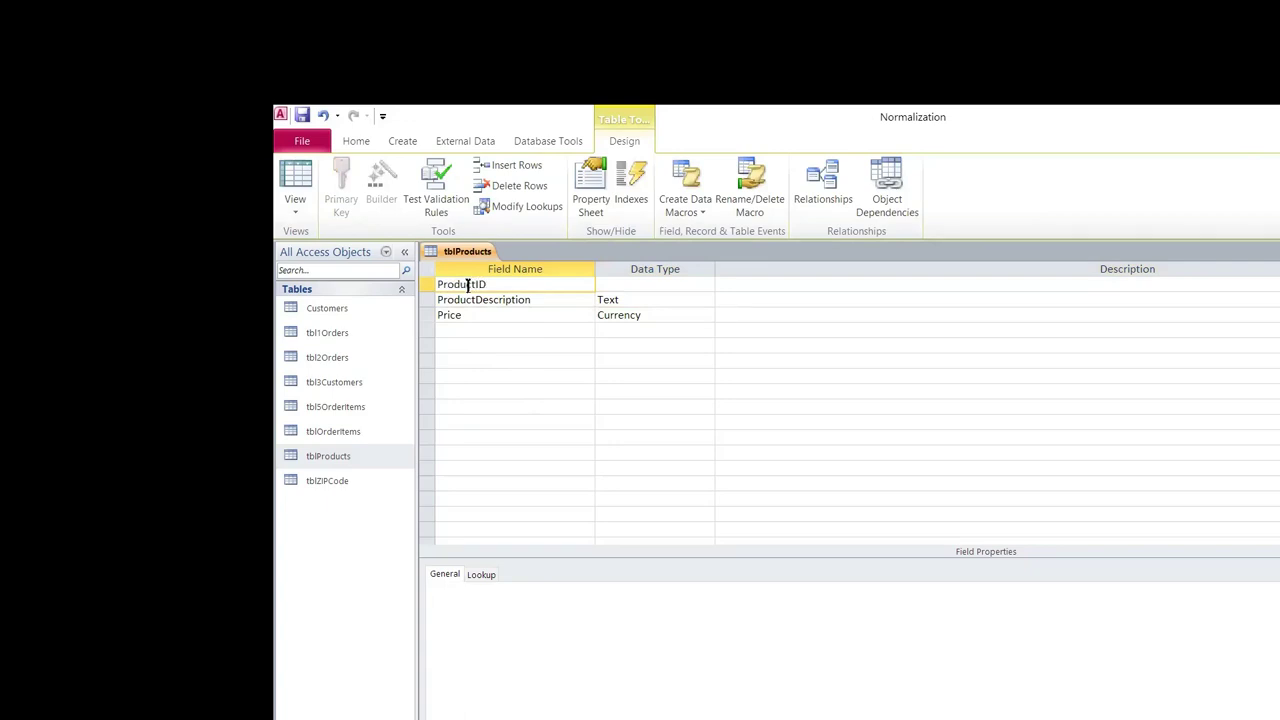
pyautogui.write('ProductID')
pyautogui.press('Tab')
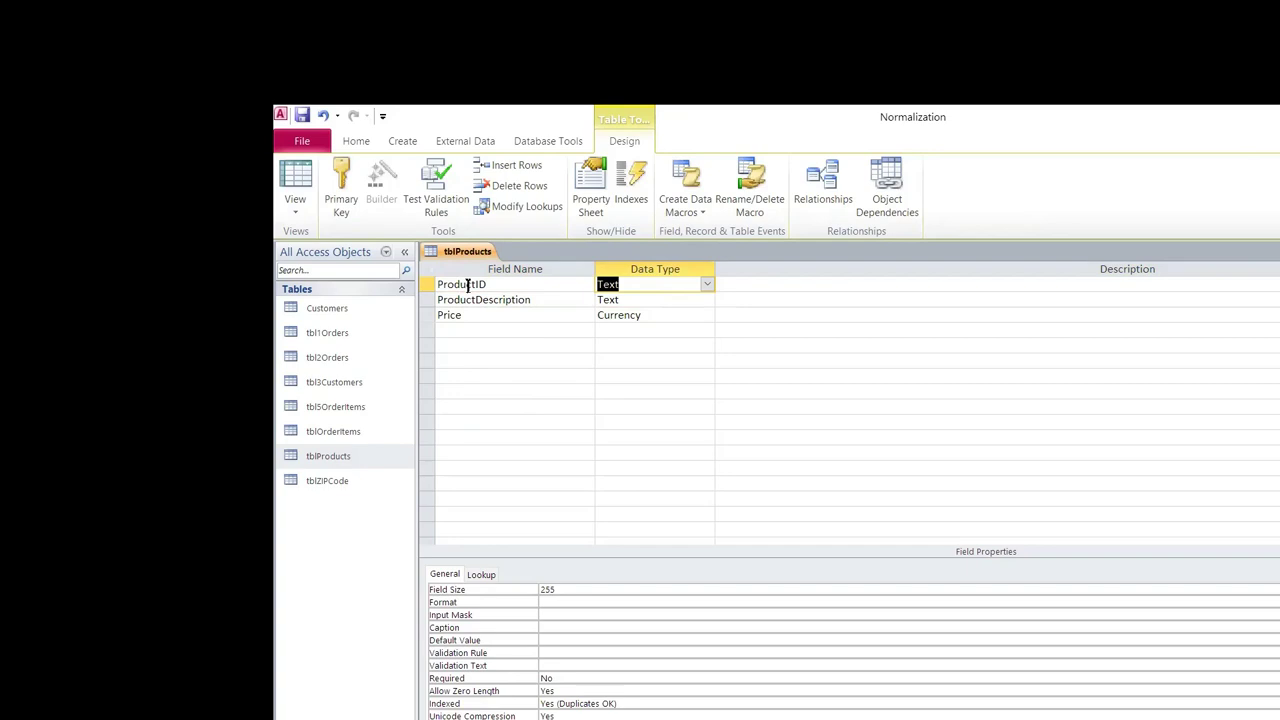
pyautogui.write('autoNumber')
pyautogui.press('Tab')
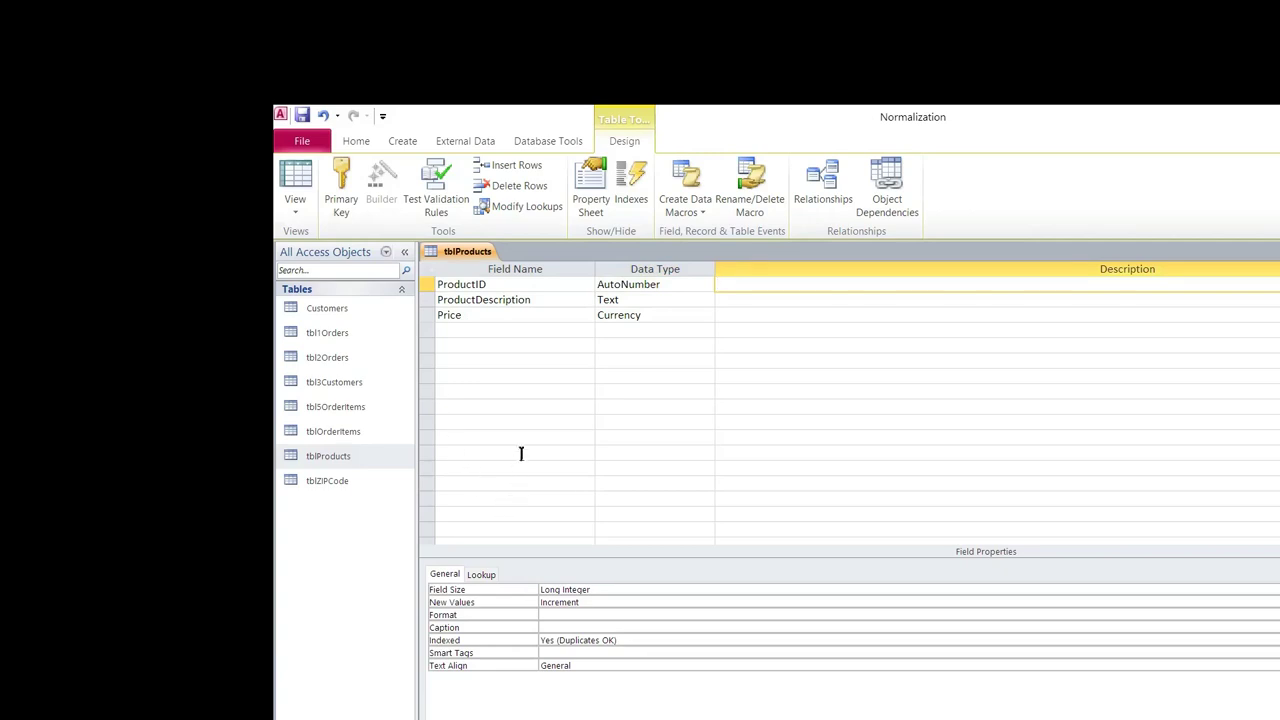
pyautogui.click(341, 179)
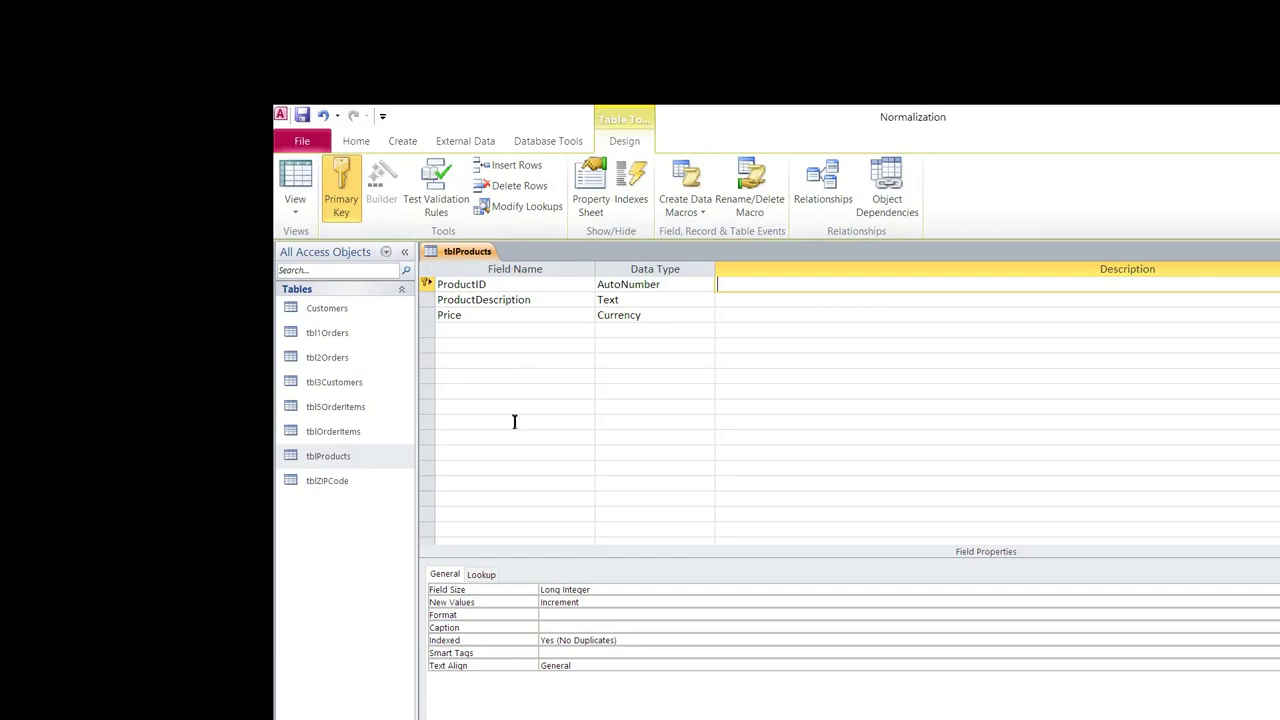
# Save tblProducts with its new key field and display its records in Datasheet View
pyautogui.rightClick(455, 250)
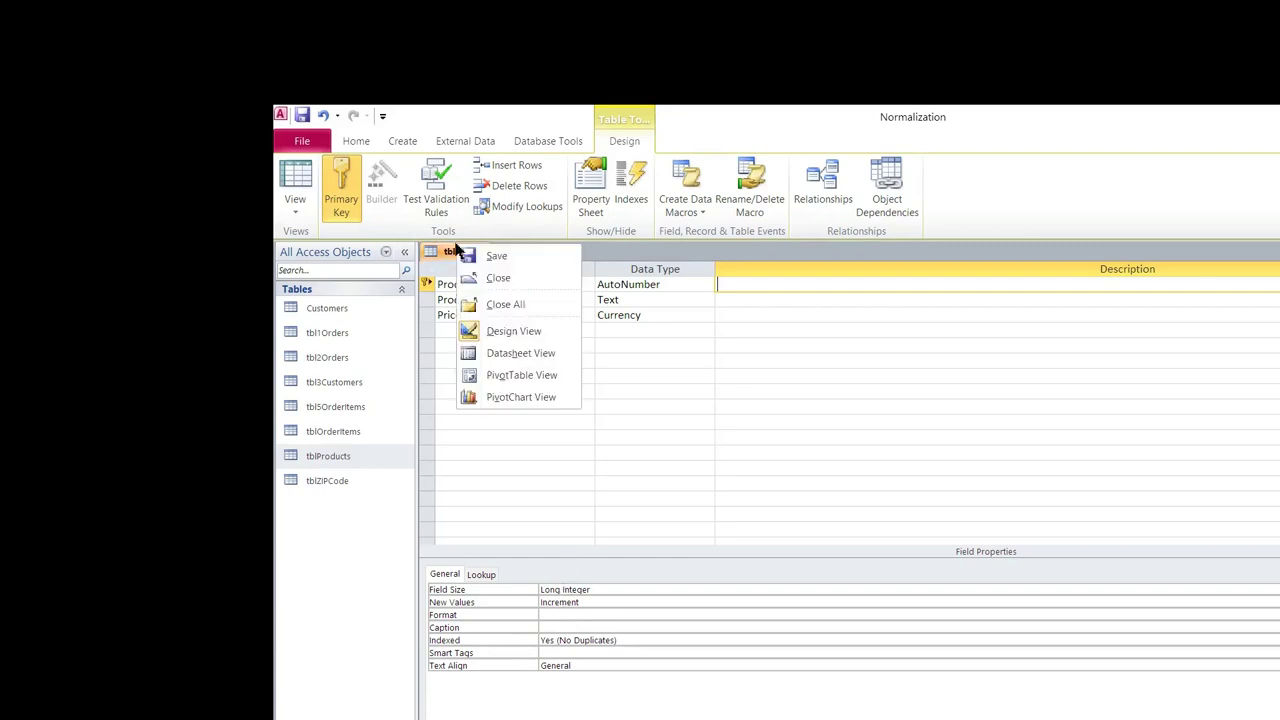
pyautogui.click(511, 356)
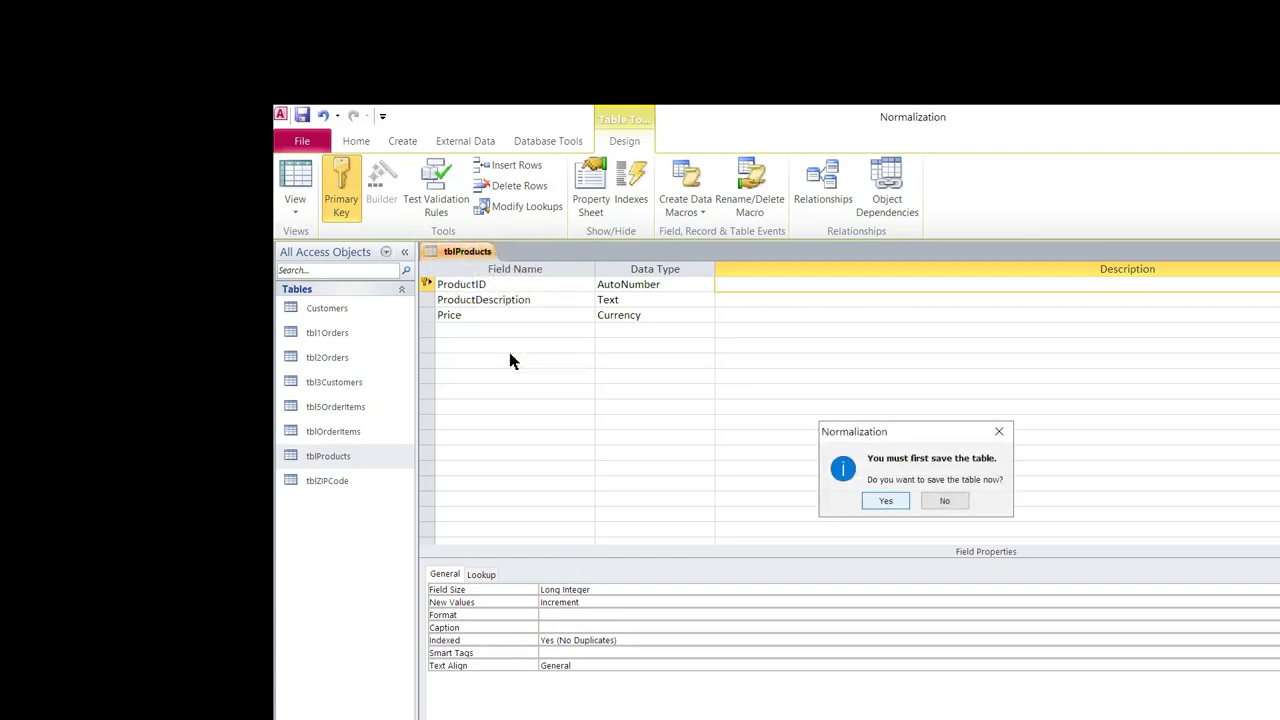
pyautogui.click(886, 503)
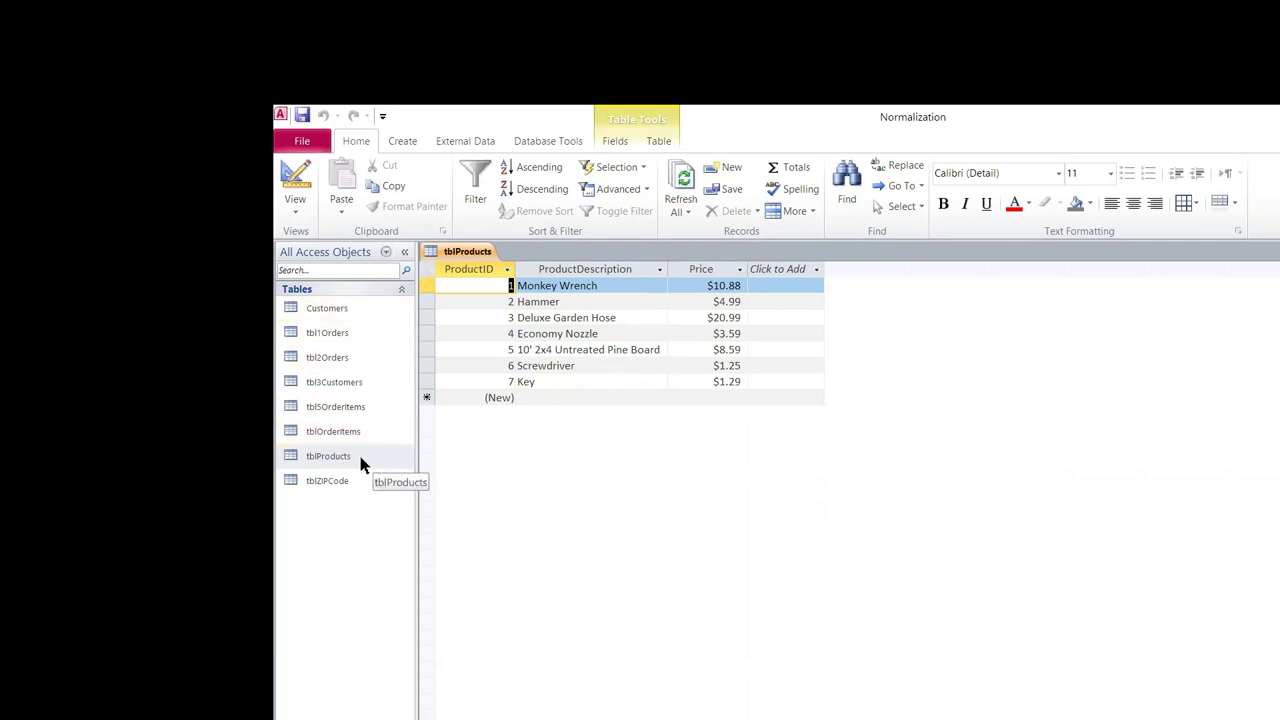
# Open tbl5OrderItems in Design View to examine its fields, and close it again
pyautogui.click(328, 410)
pyautogui.rightClick(326, 407)
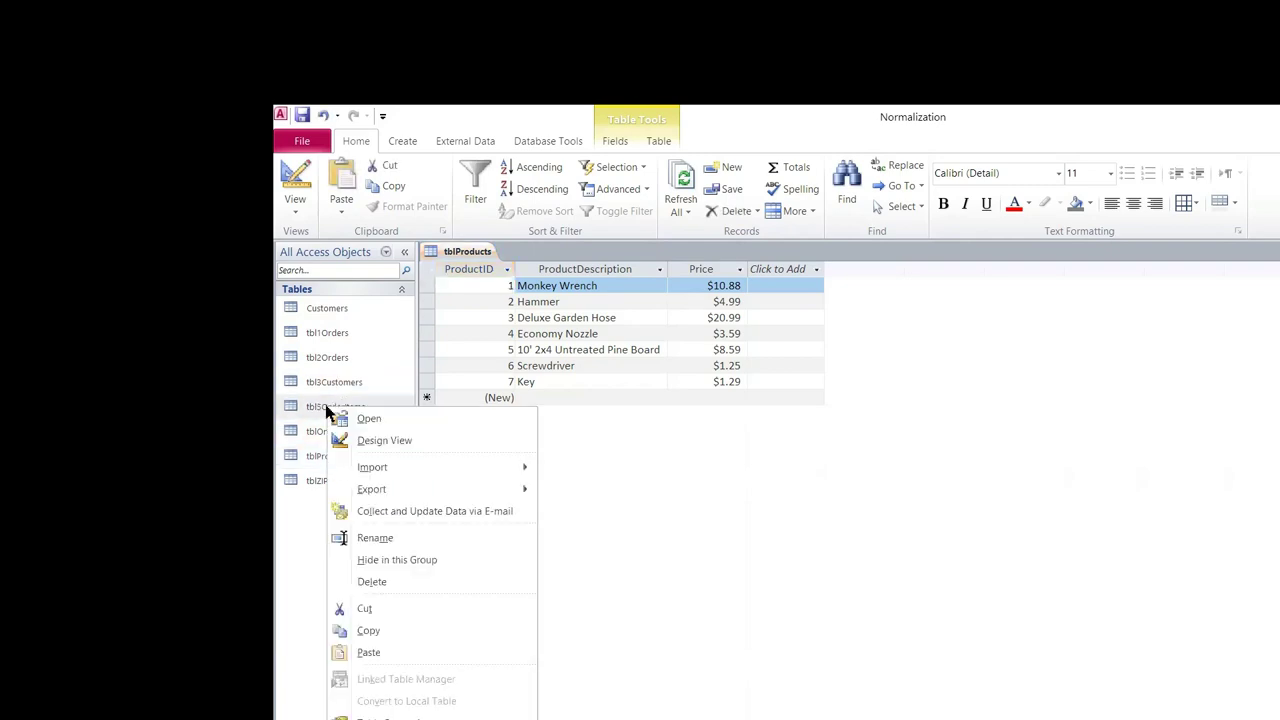
pyautogui.click(368, 444)
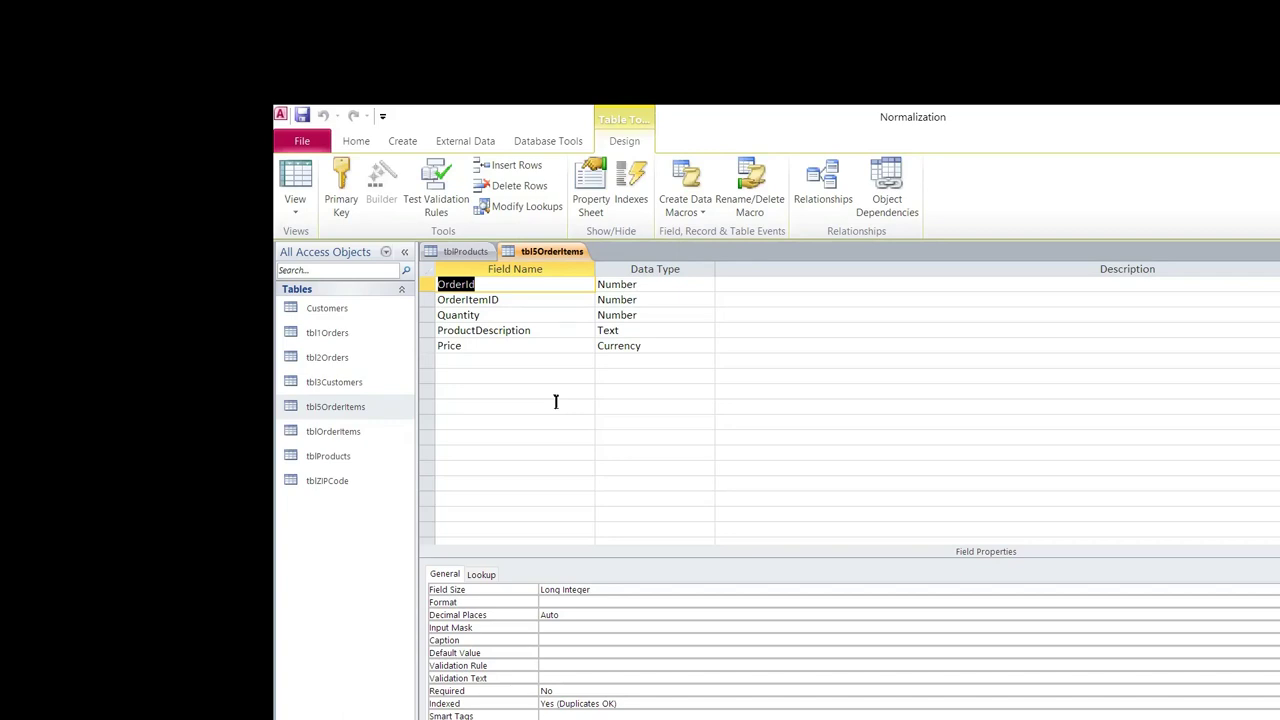
pyautogui.rightClick(541, 251)
pyautogui.click(582, 286)
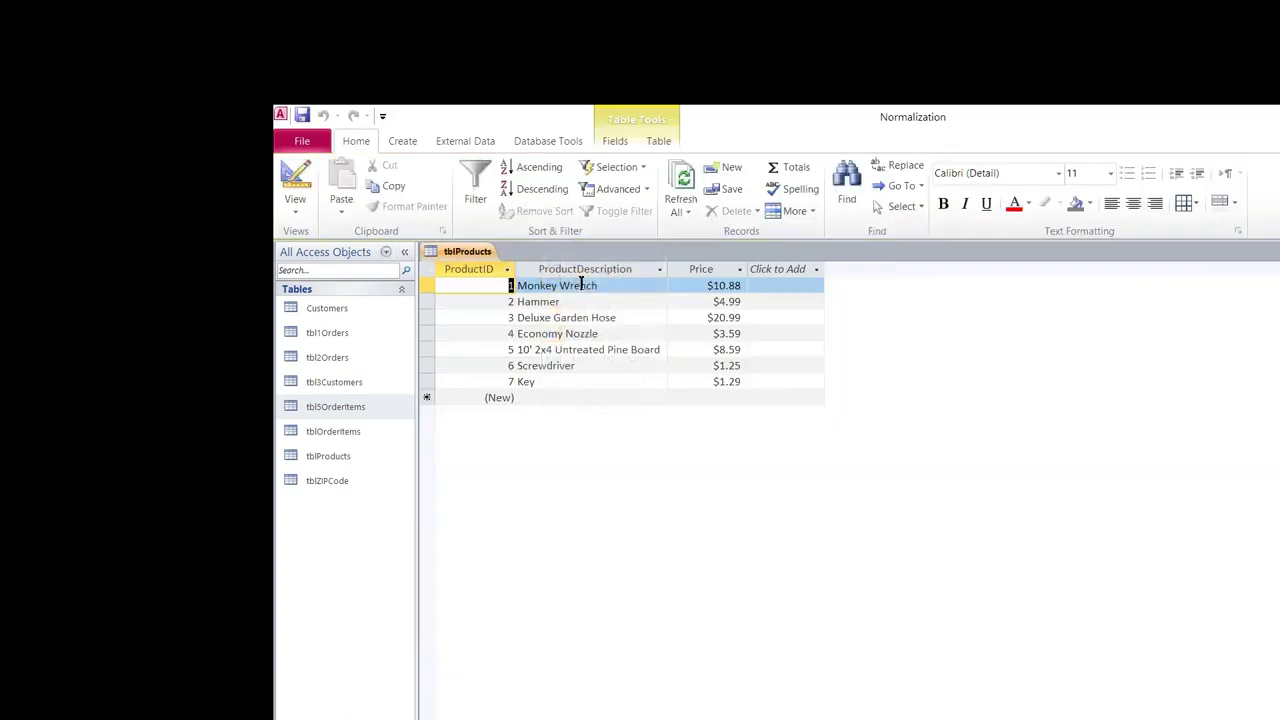
# Duplicate tbl5OrderItems, with structure and data, as a new table named tblOrderDetails
pyautogui.rightClick(346, 415)
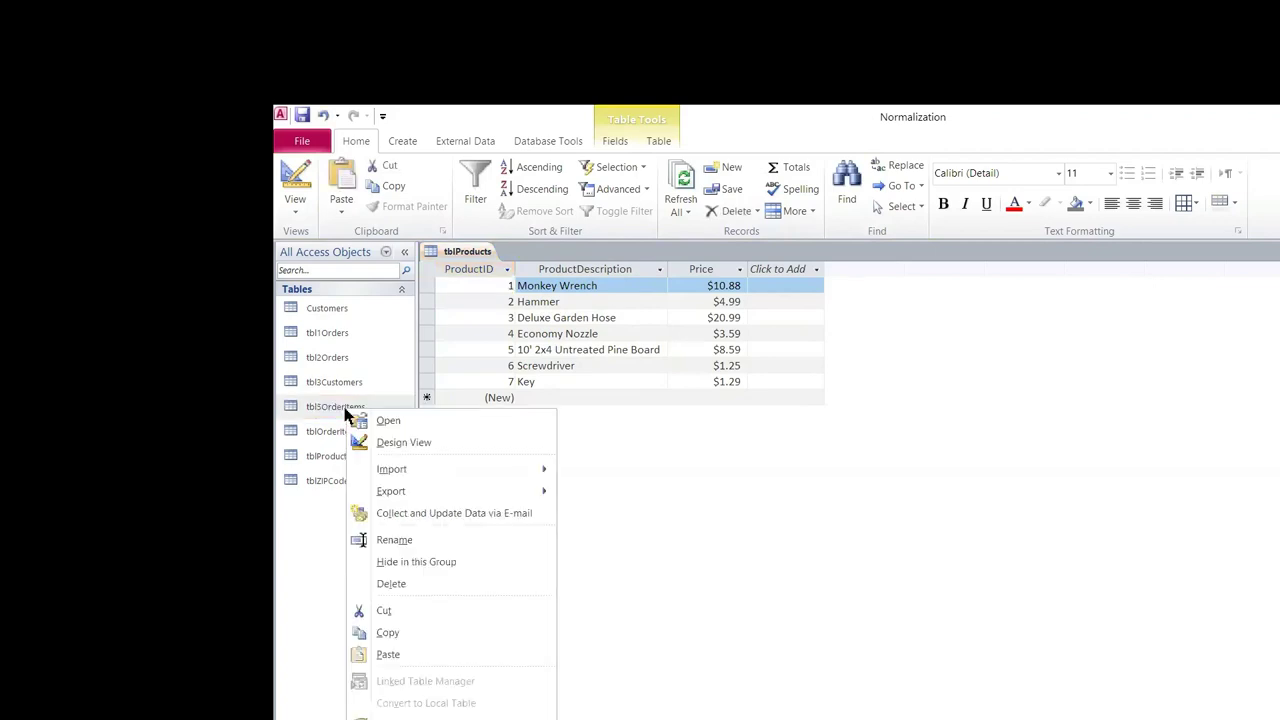
pyautogui.click(401, 632)
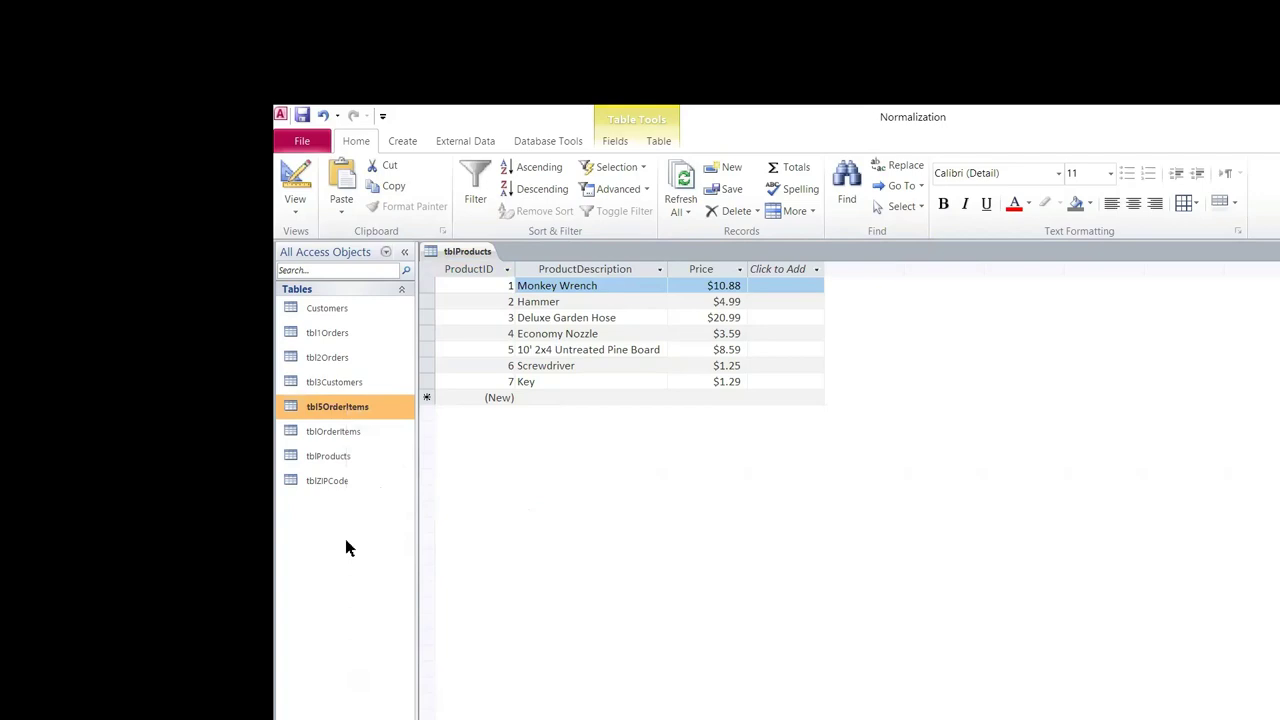
pyautogui.rightClick(346, 541)
pyautogui.click(387, 647)
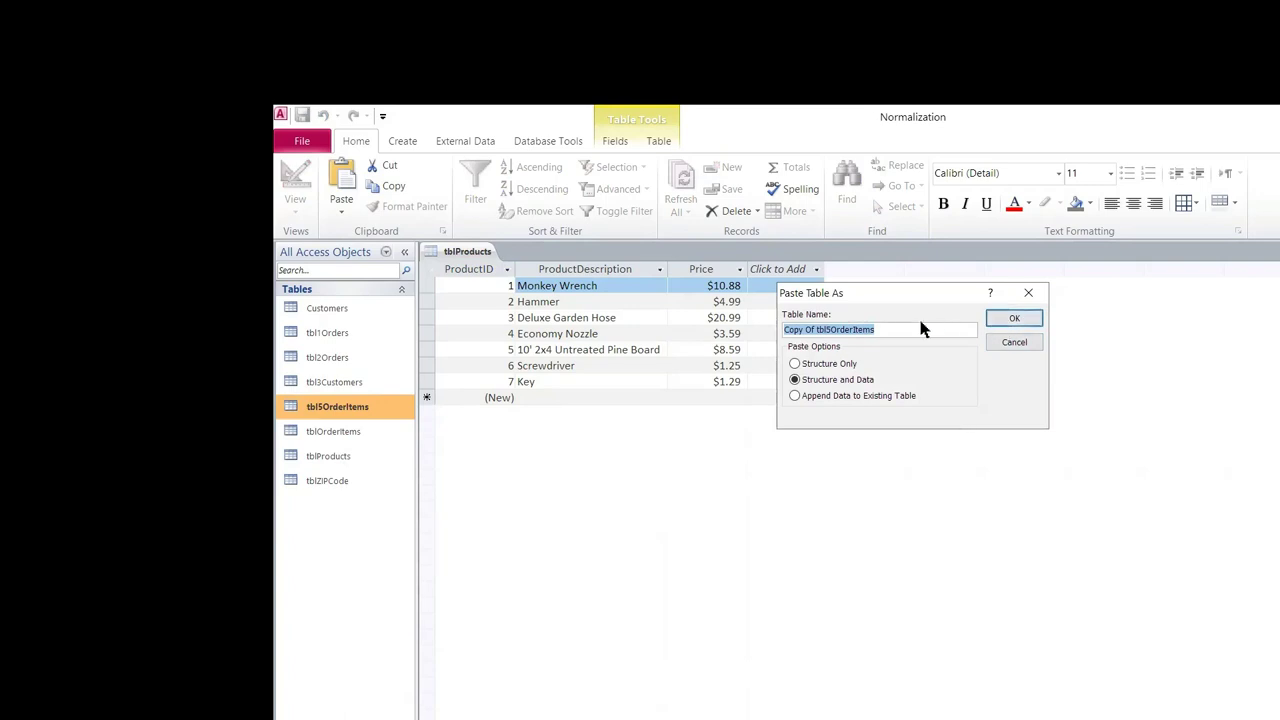
pyautogui.write('tblOrderDetails')
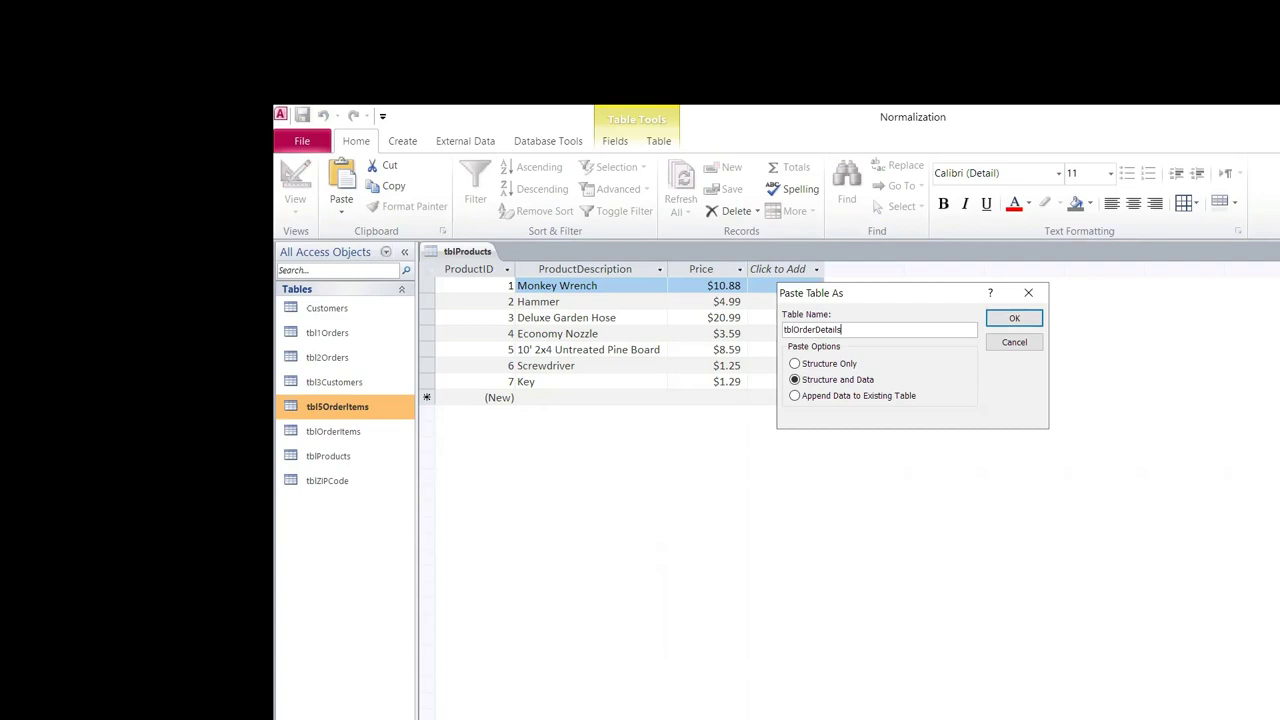
pyautogui.press('Return')
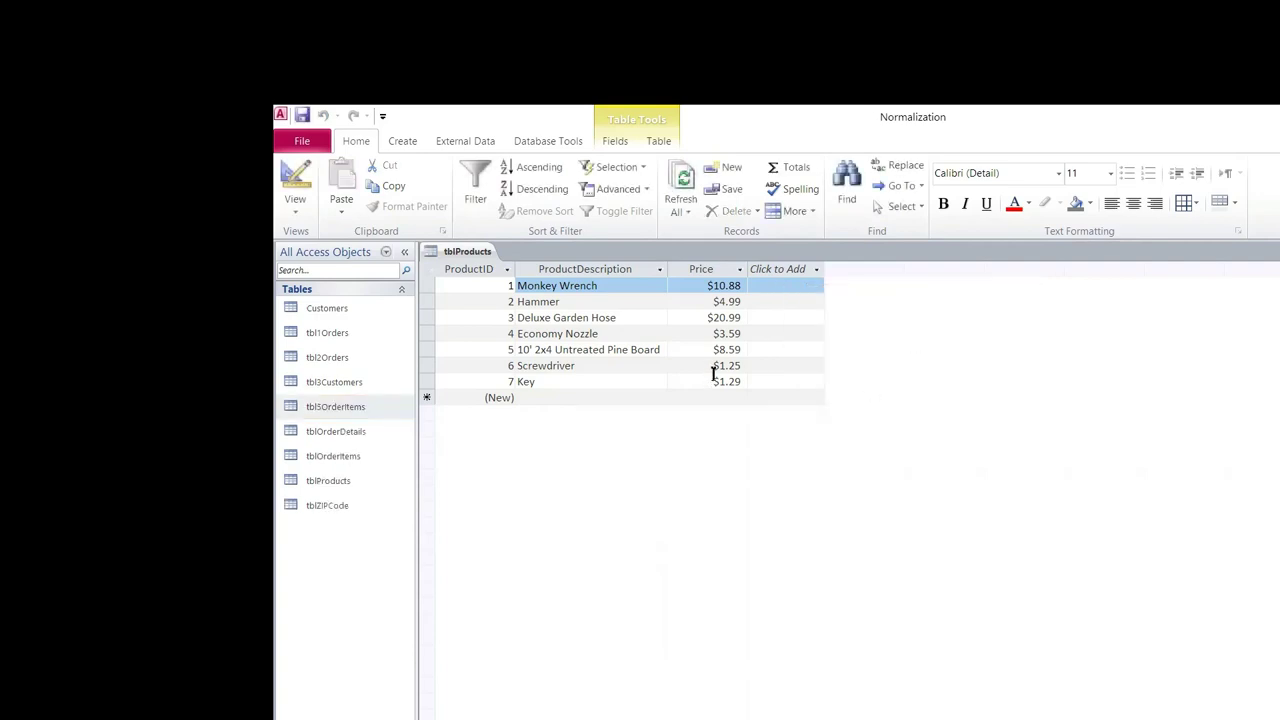
# View the records of tblOrderDetails and tbl5OrderItems, and leave only tblOrderDetails open by closing tblProducts and tbl5OrderItems
pyautogui.doubleClick(343, 435)
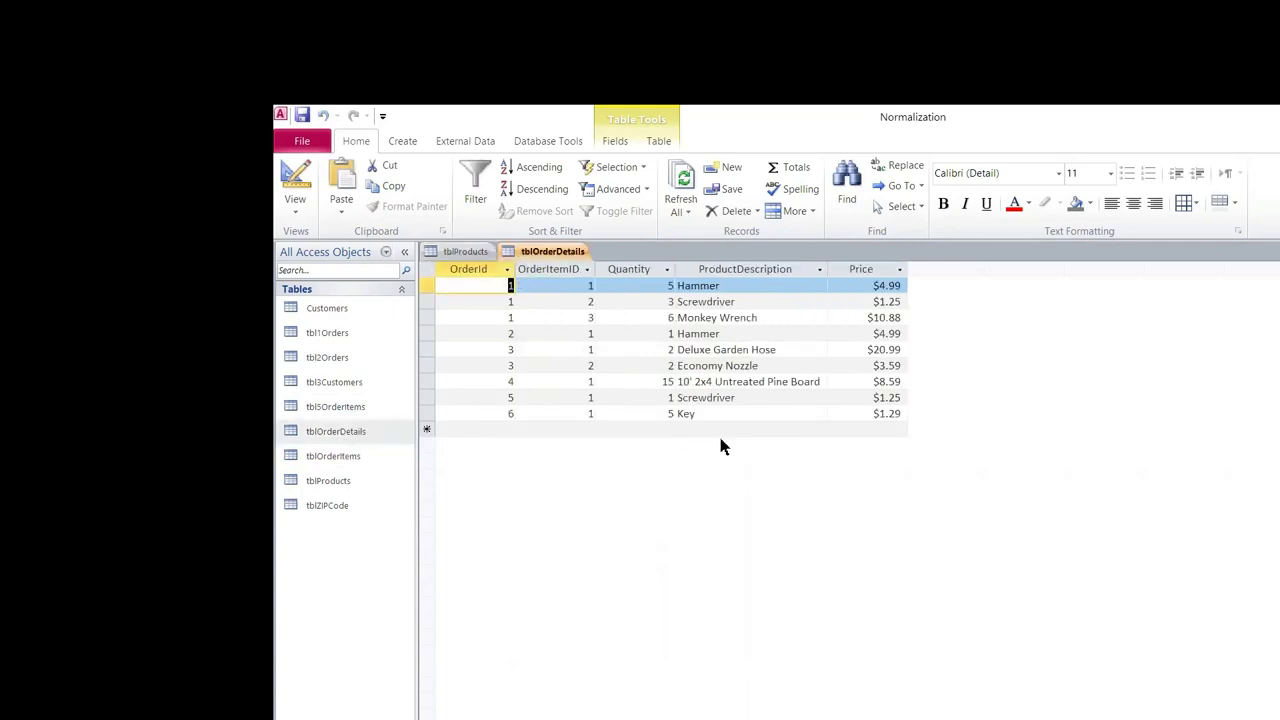
pyautogui.doubleClick(324, 411)
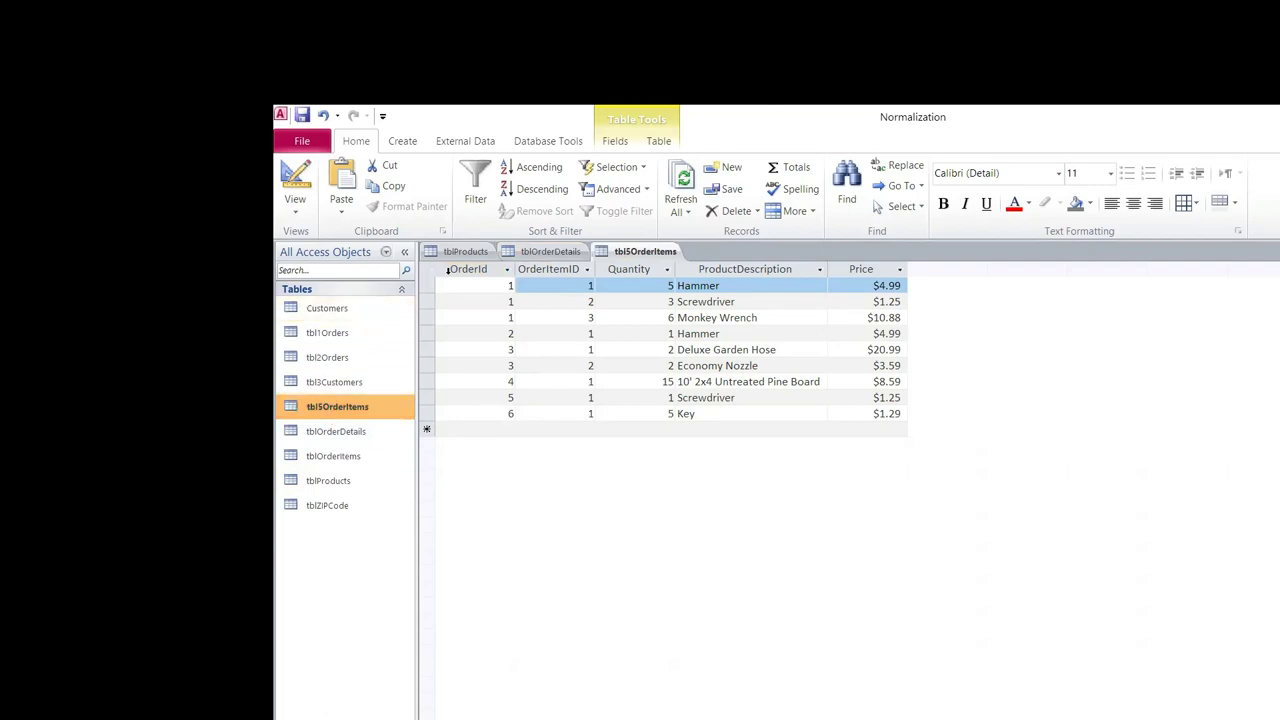
pyautogui.rightClick(462, 254)
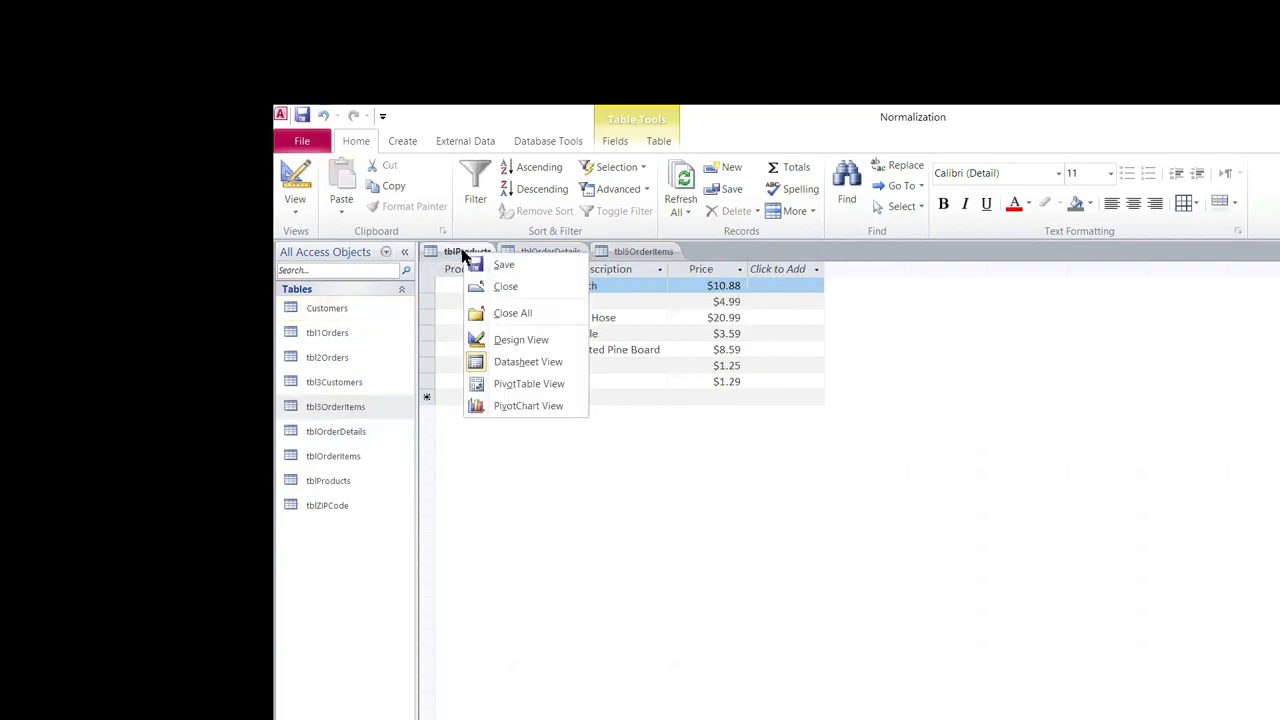
pyautogui.click(500, 288)
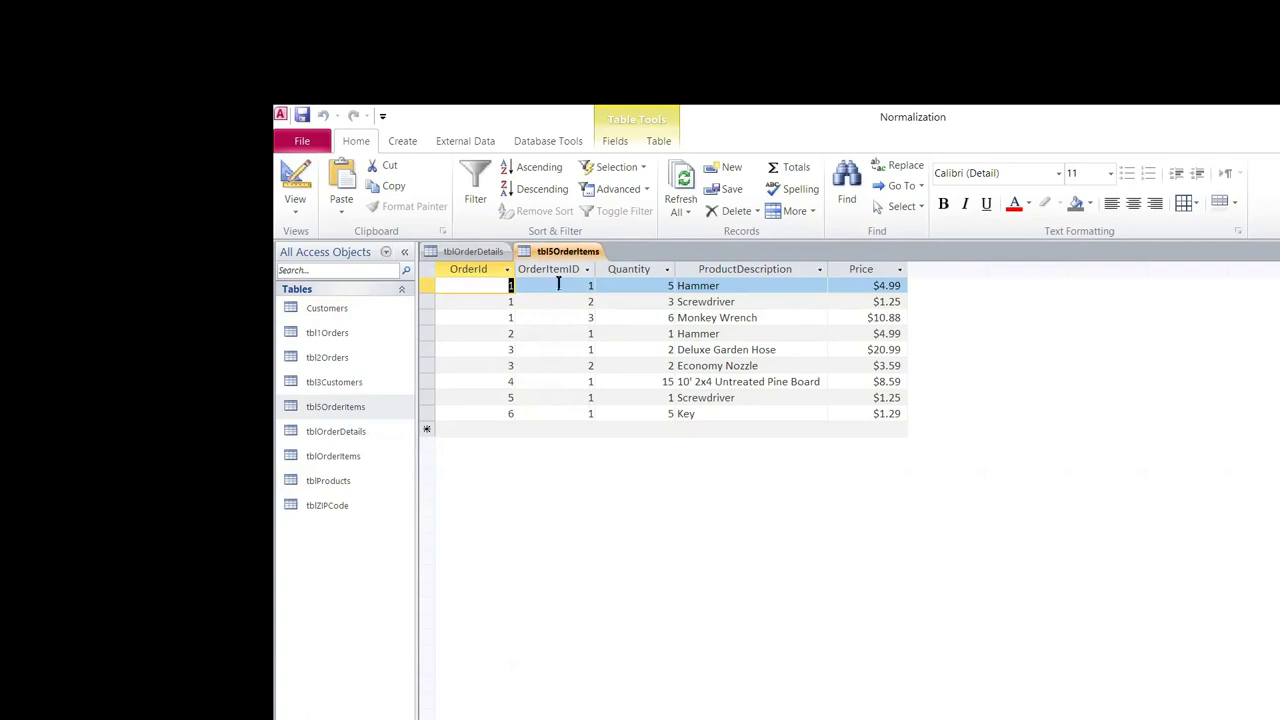
pyautogui.rightClick(580, 256)
pyautogui.click(627, 287)
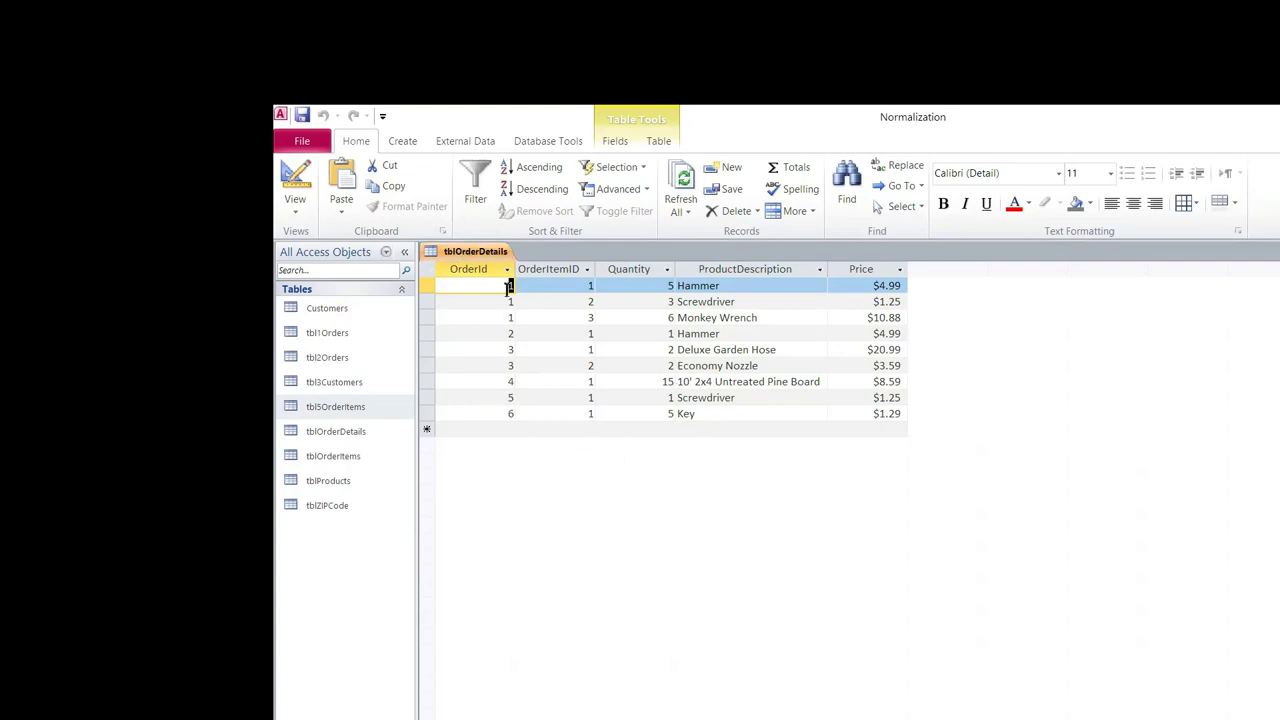
# Delete the OrderItemID field from tblOrderDetails in Design View, including its index
pyautogui.rightClick(485, 252)
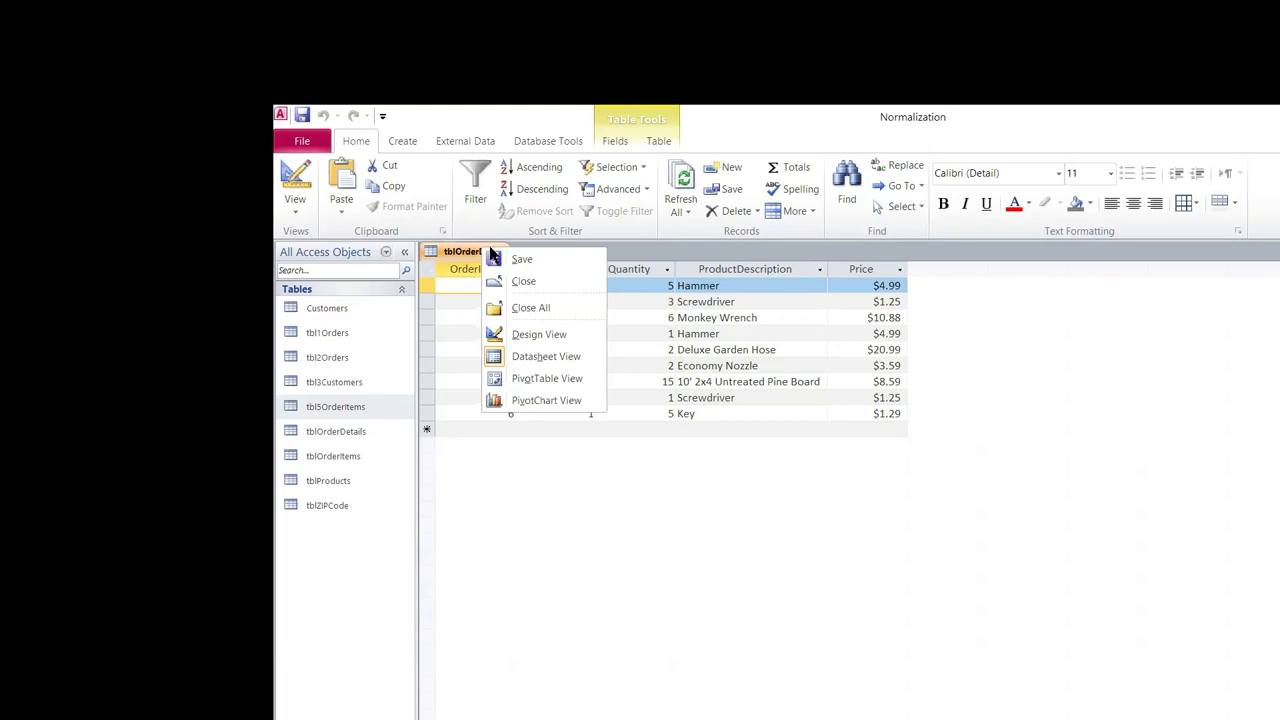
pyautogui.click(538, 338)
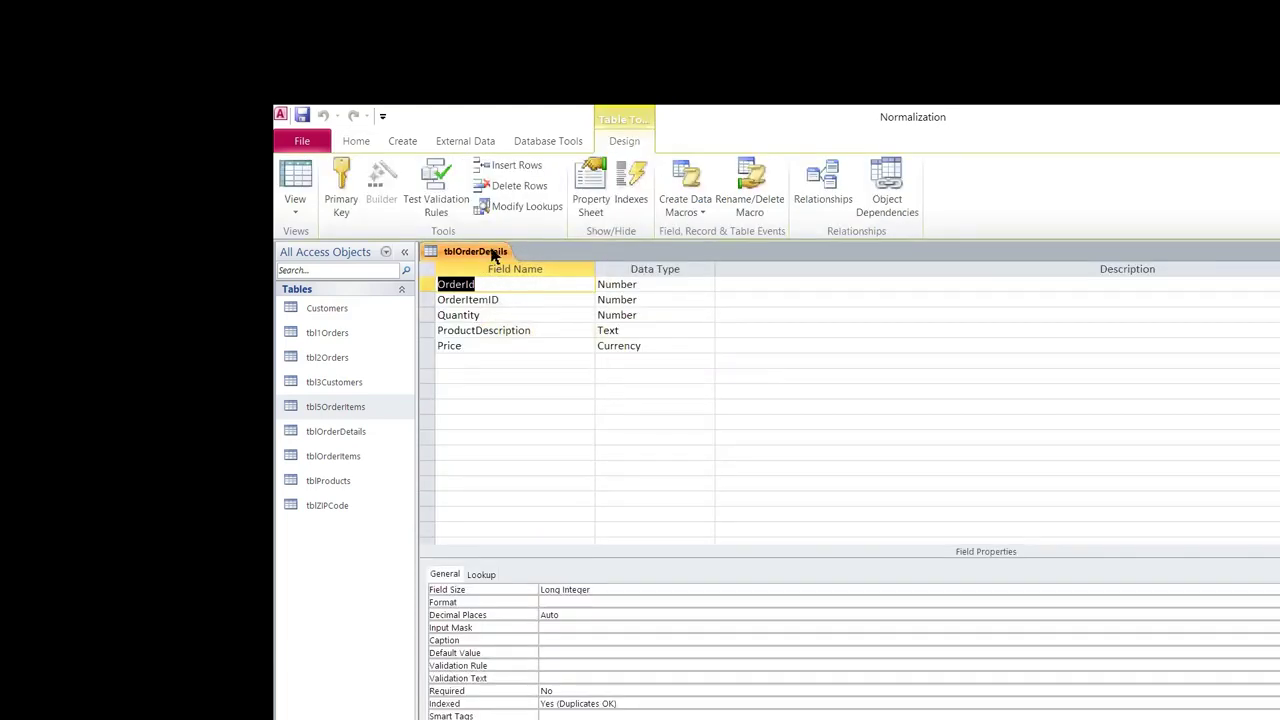
pyautogui.rightClick(485, 256)
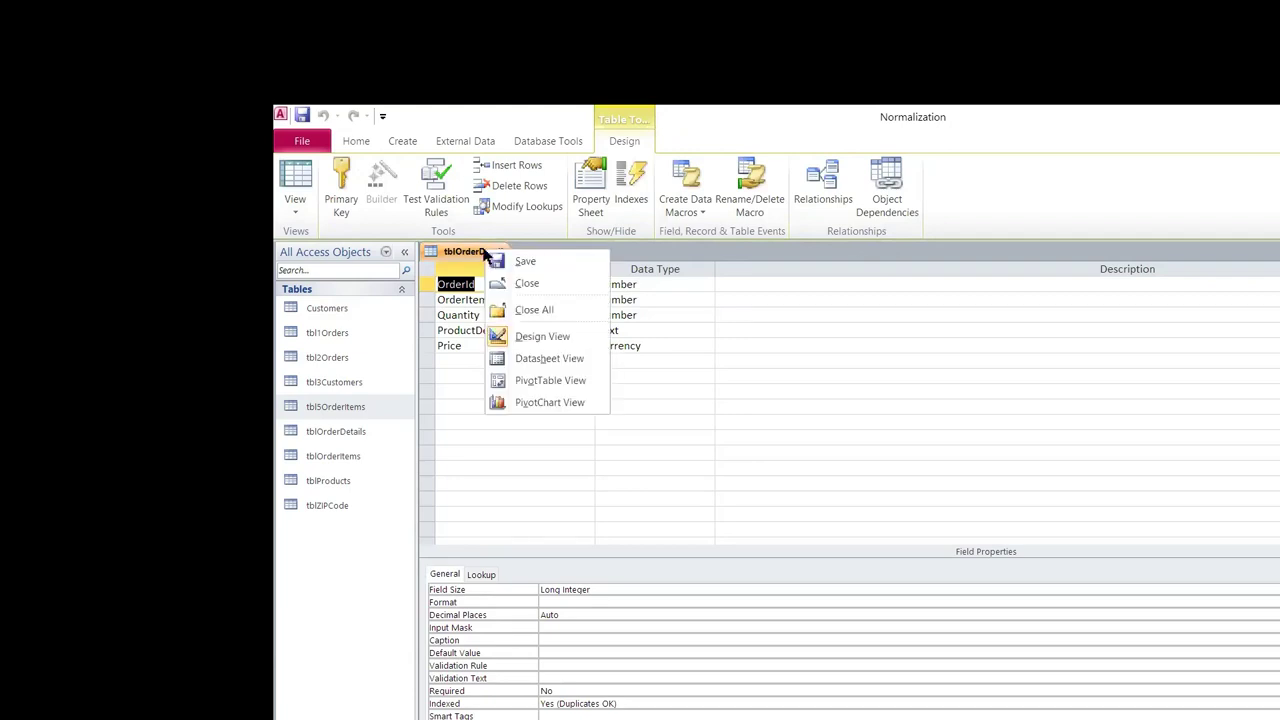
pyautogui.click(462, 392)
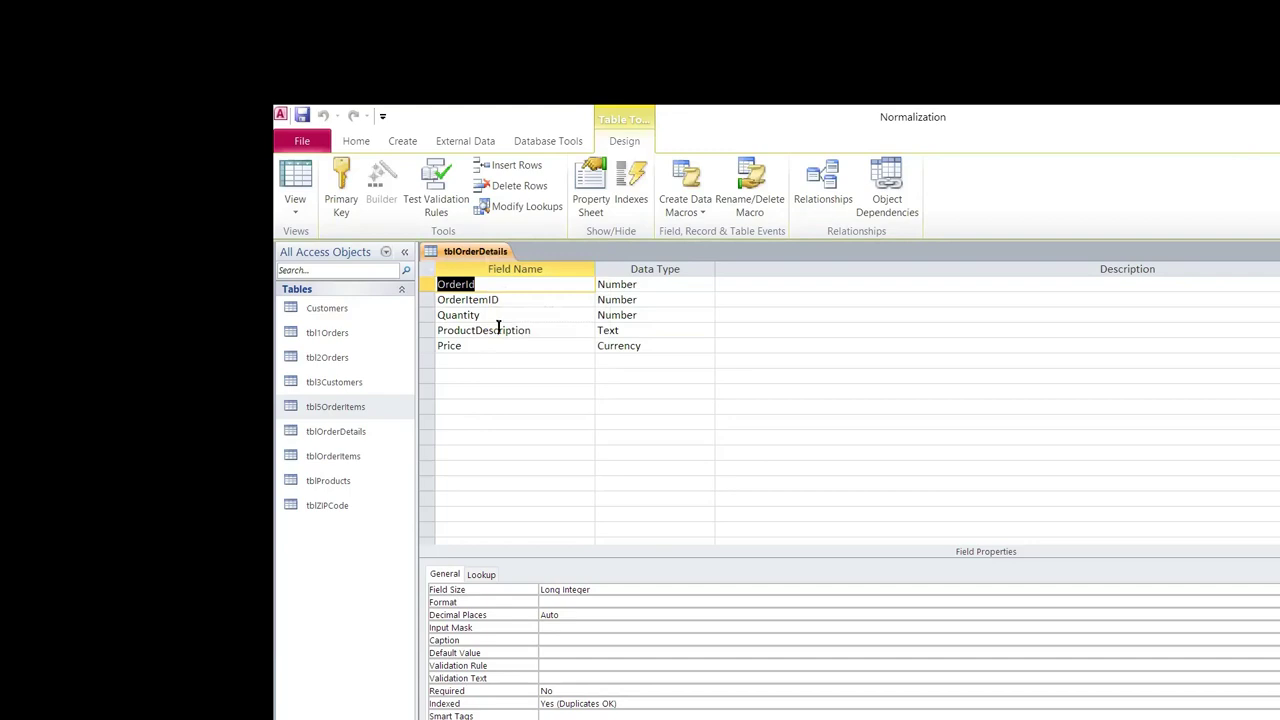
pyautogui.keyDown('shift'); pyautogui.click(425, 300); pyautogui.keyUp('shift')
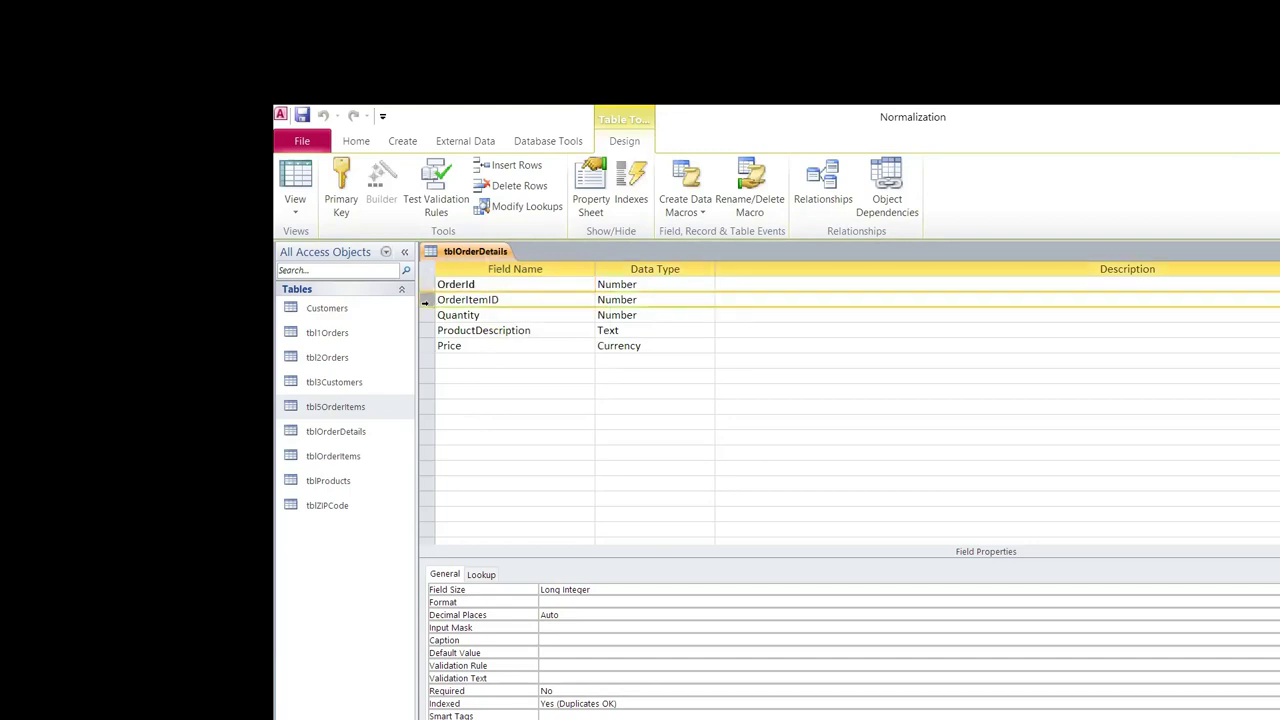
pyautogui.rightClick(426, 309)
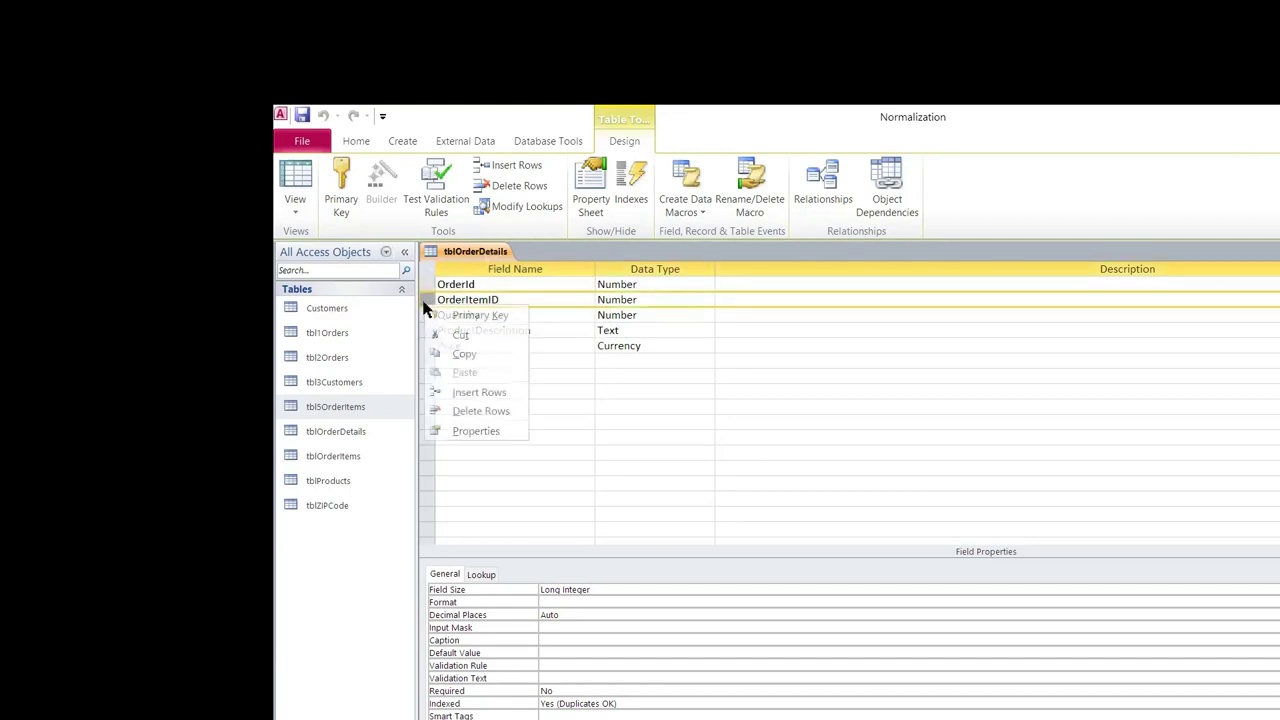
pyautogui.click(460, 411)
pyautogui.click(886, 501)
pyautogui.click(943, 494)
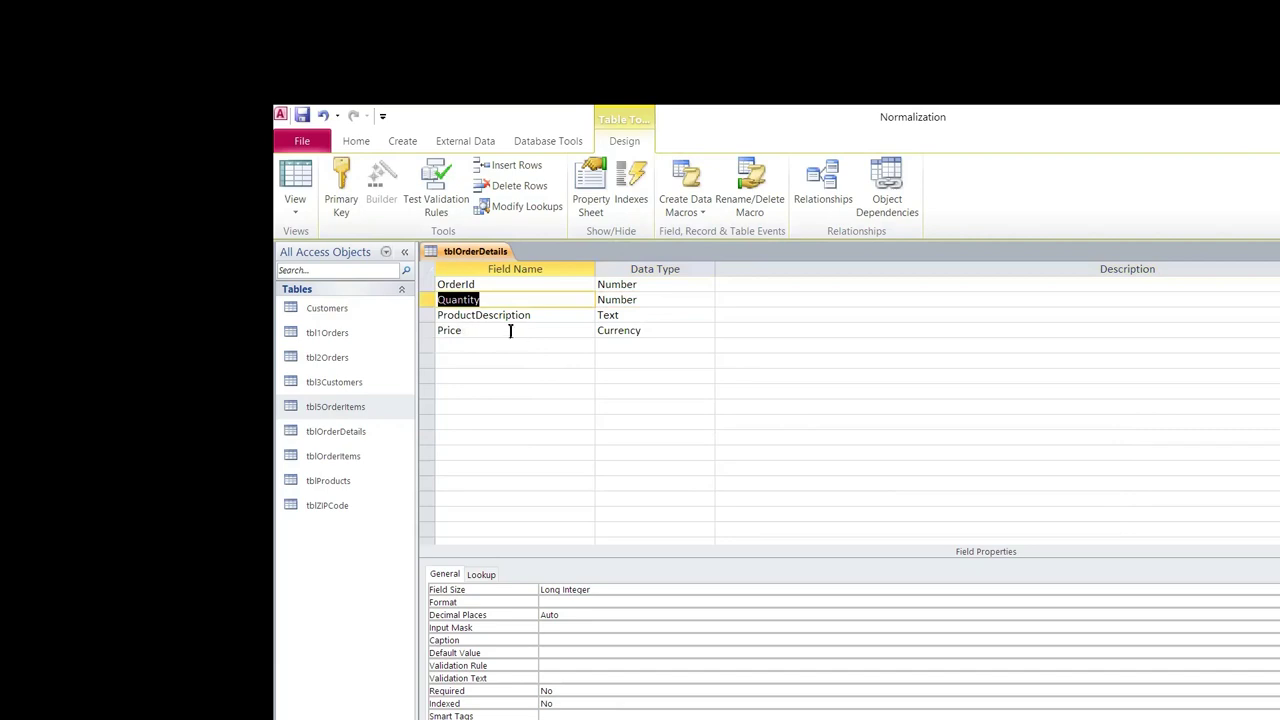
# Insert a field named ProductID with the Number data type above Quantity in tblOrderDetails
pyautogui.click(425, 304)
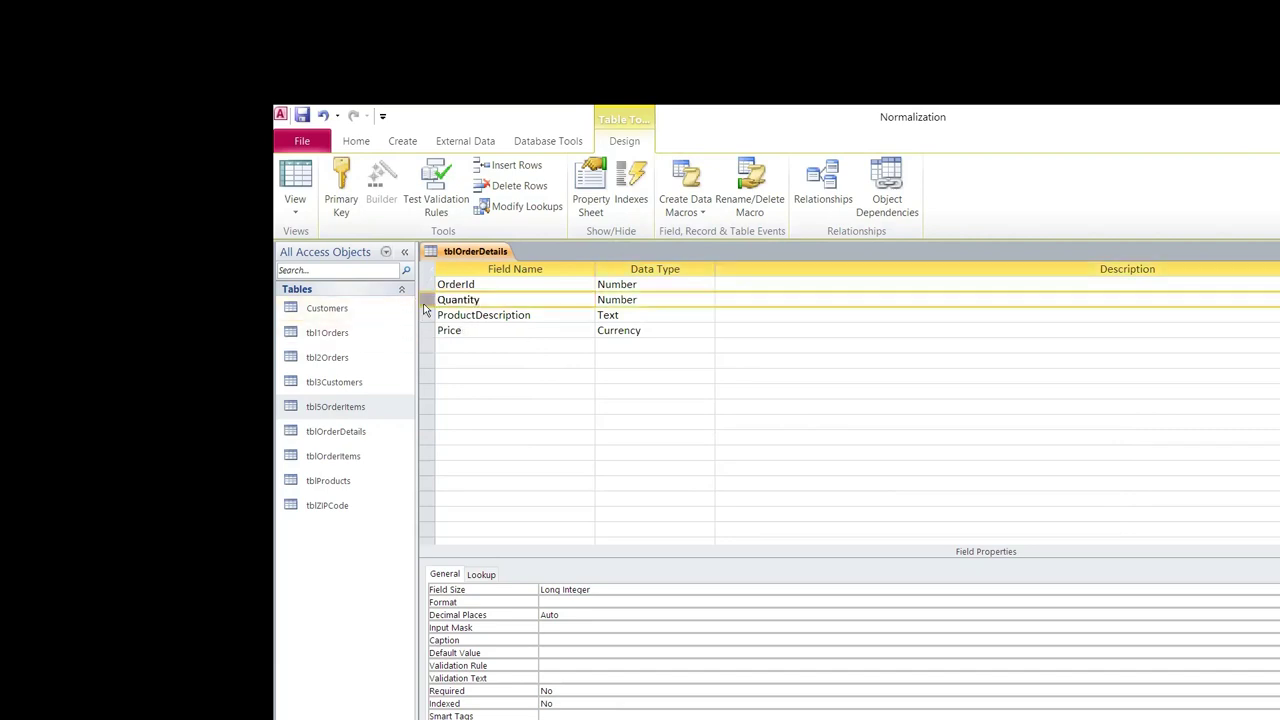
pyautogui.rightClick(425, 309)
pyautogui.click(456, 394)
pyautogui.click(458, 301)
pyautogui.write('ProductID')
pyautogui.press('Tab')
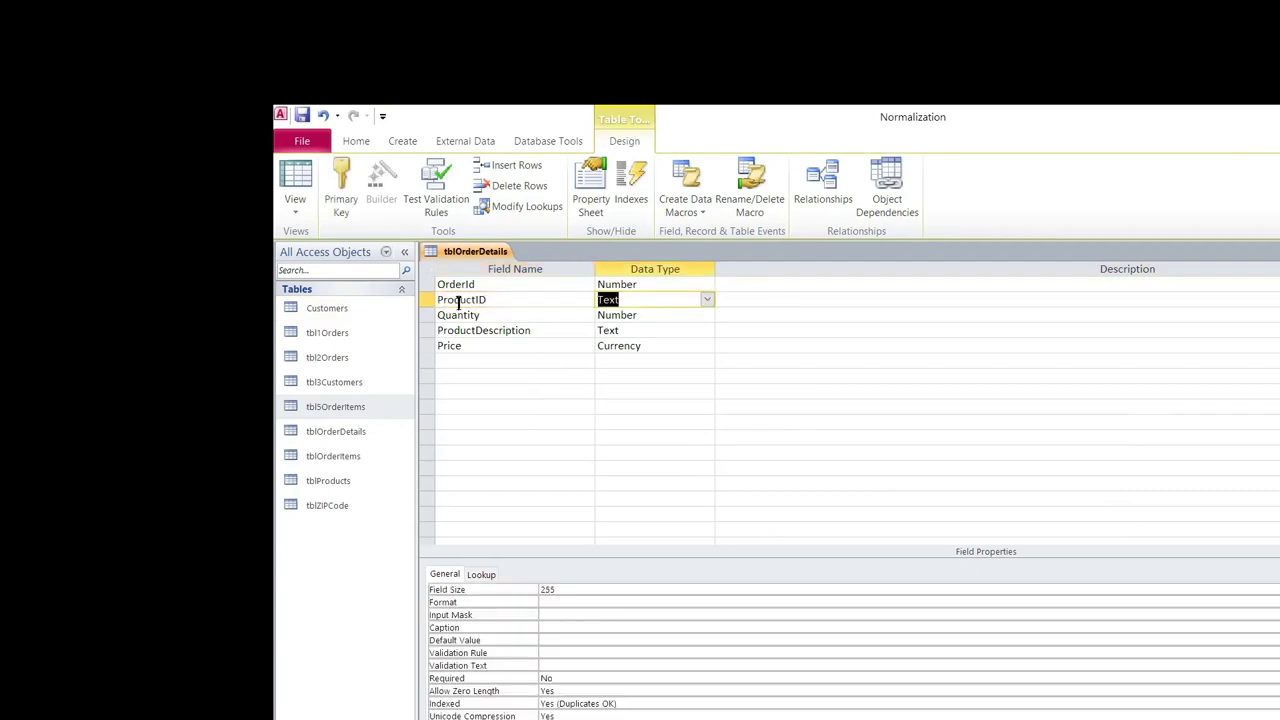
pyautogui.write('number')
pyautogui.press('Tab')
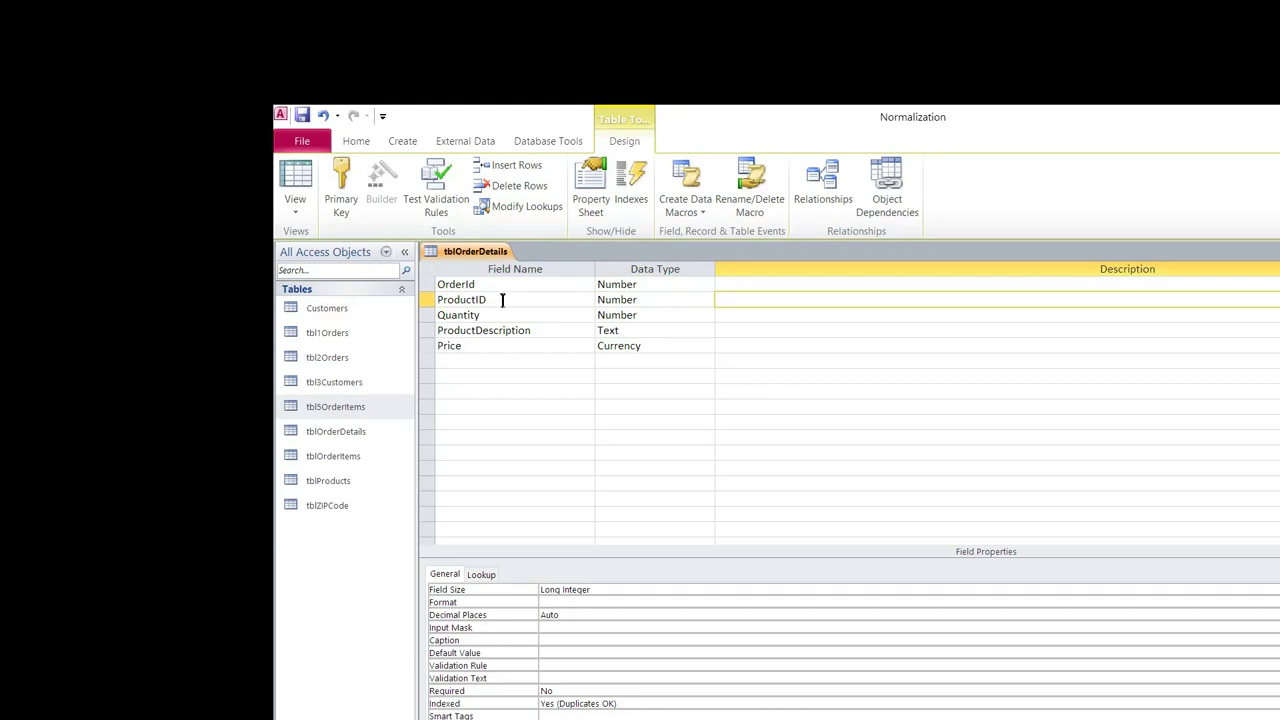
# Save the changed tblOrderDetails design and display its records in Datasheet View
pyautogui.rightClick(467, 254)
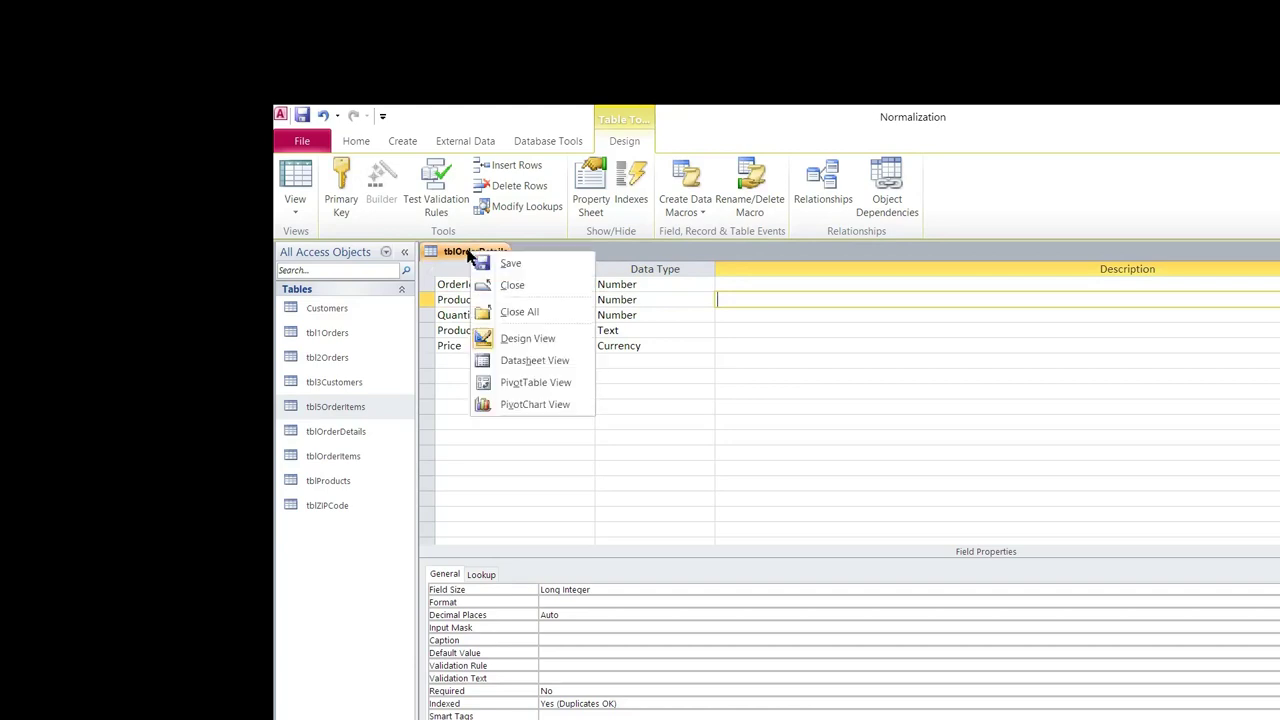
pyautogui.click(510, 360)
pyautogui.click(886, 502)
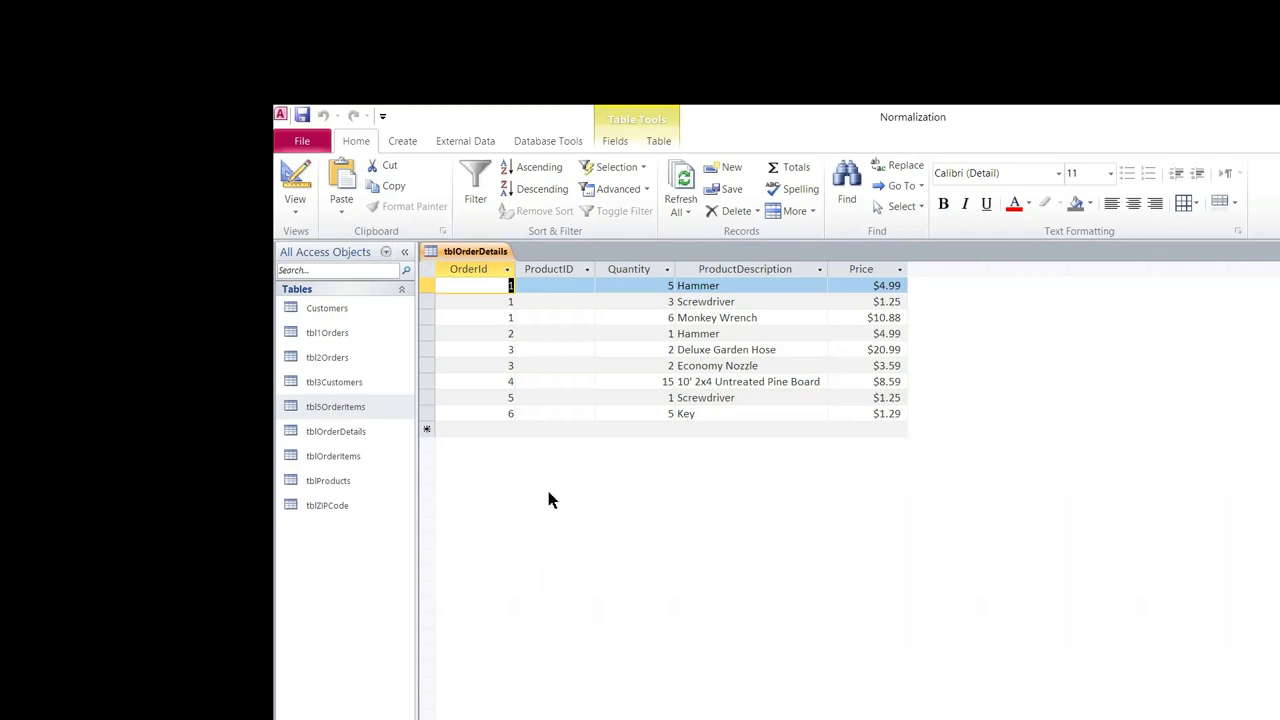
# Create a new query in Design View and dismiss the table selection without adding any tables
pyautogui.click(400, 141)
pyautogui.click(532, 185)
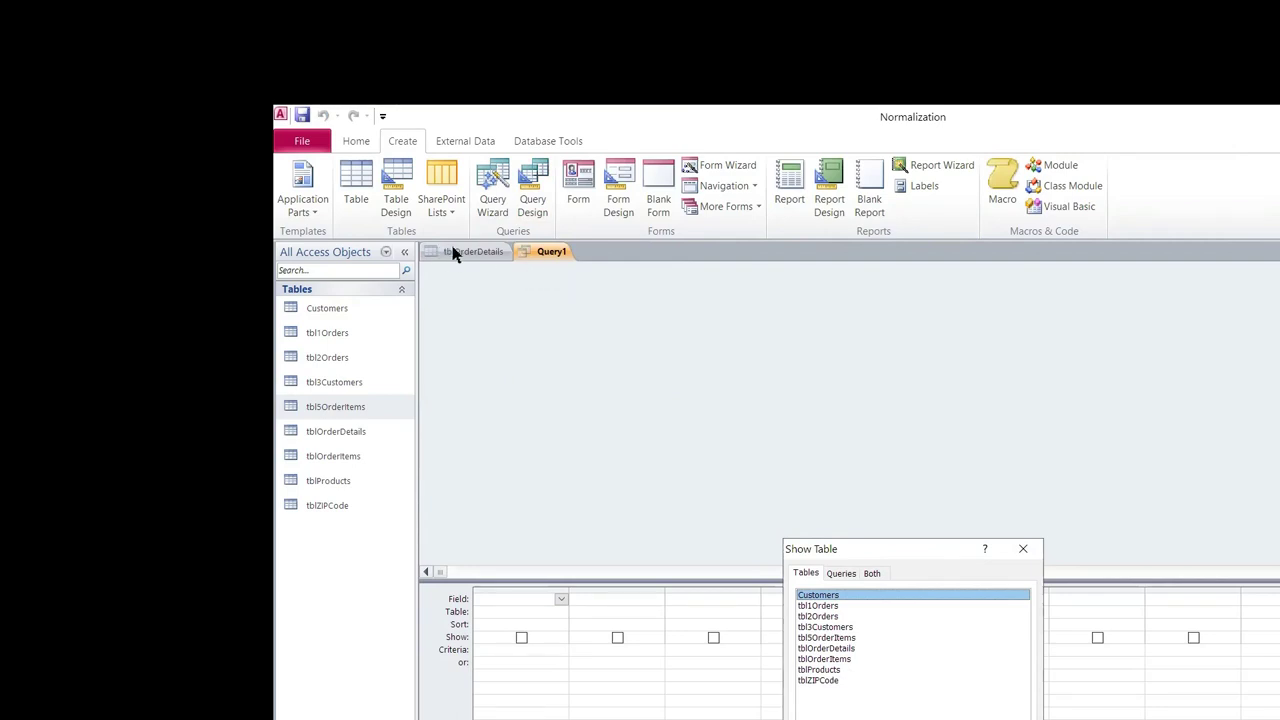
pyautogui.click(344, 404)
pyautogui.press('Escape')
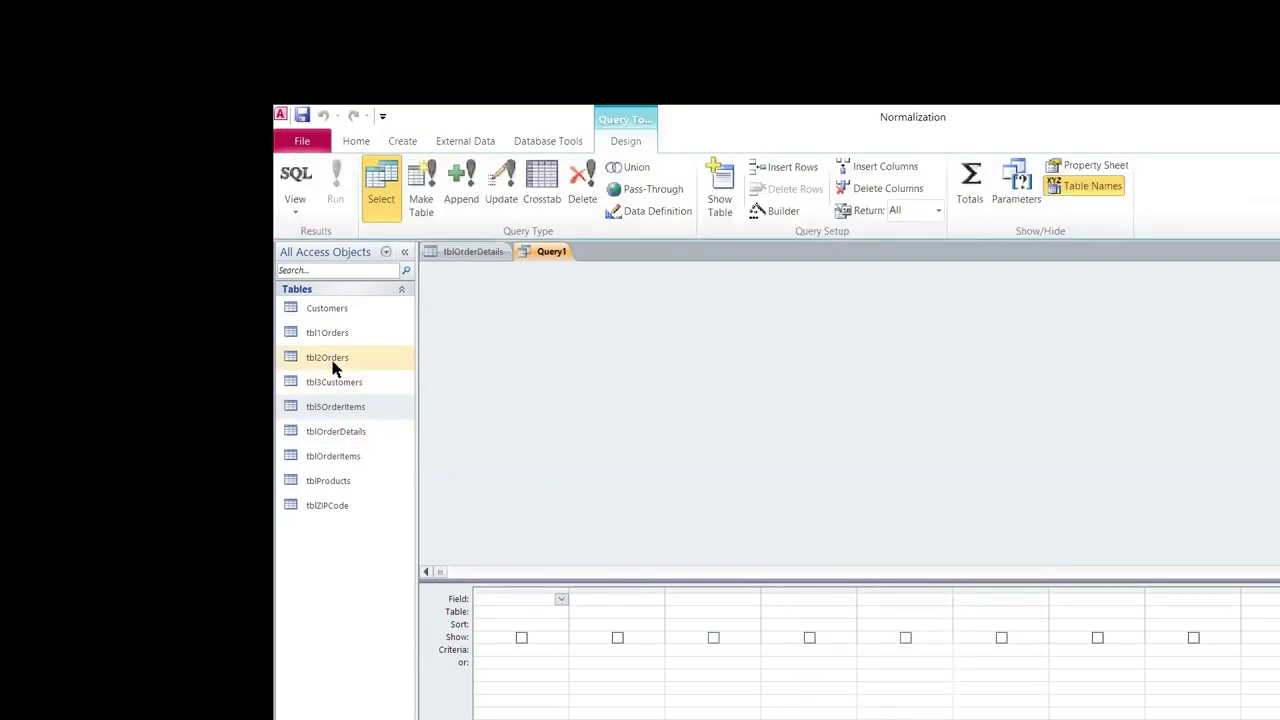
# Compare the tbl5OrderItems records with the OrderId and ProductID columns of tblOrderDetails, and close tbl5OrderItems
pyautogui.click(340, 416)
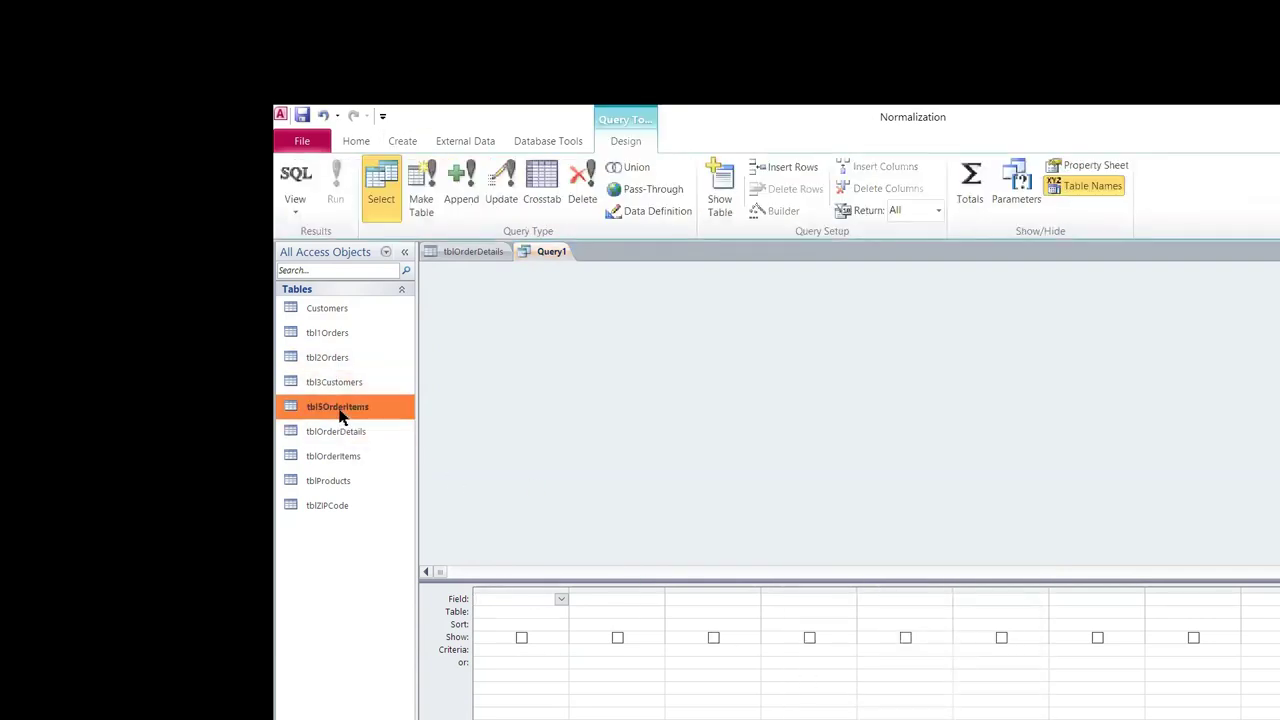
pyautogui.doubleClick(339, 416)
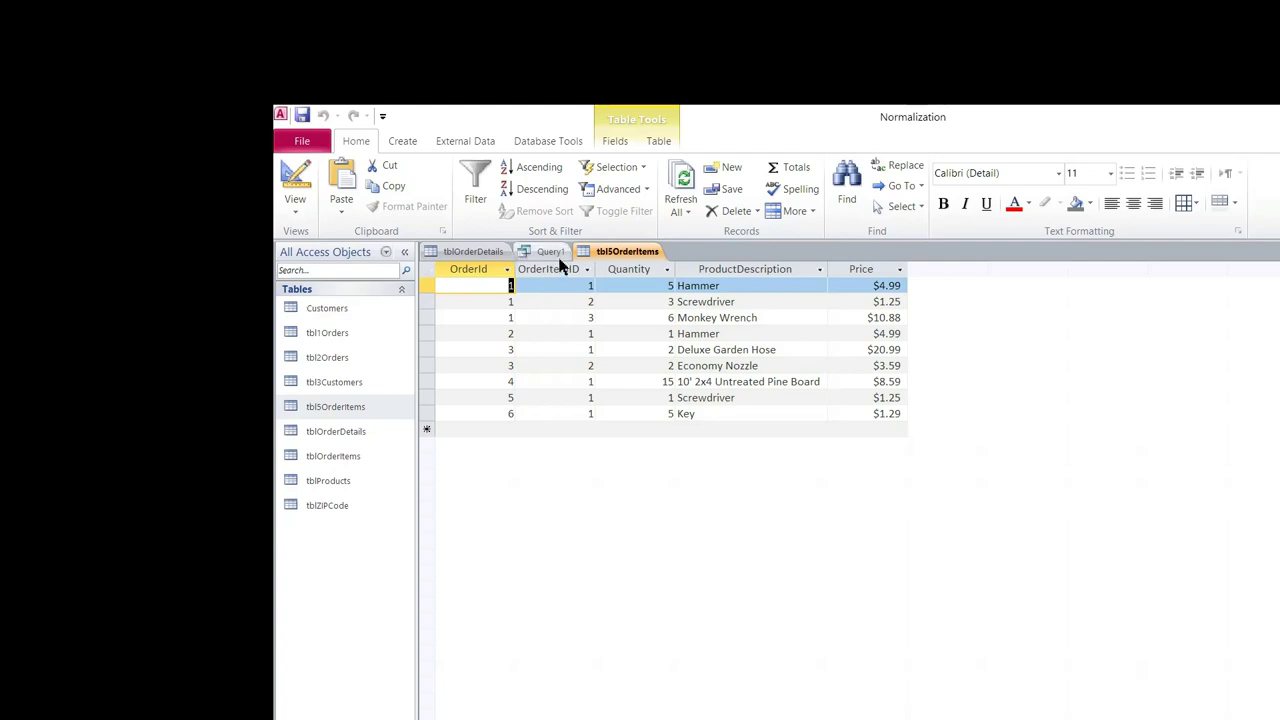
pyautogui.click(472, 252)
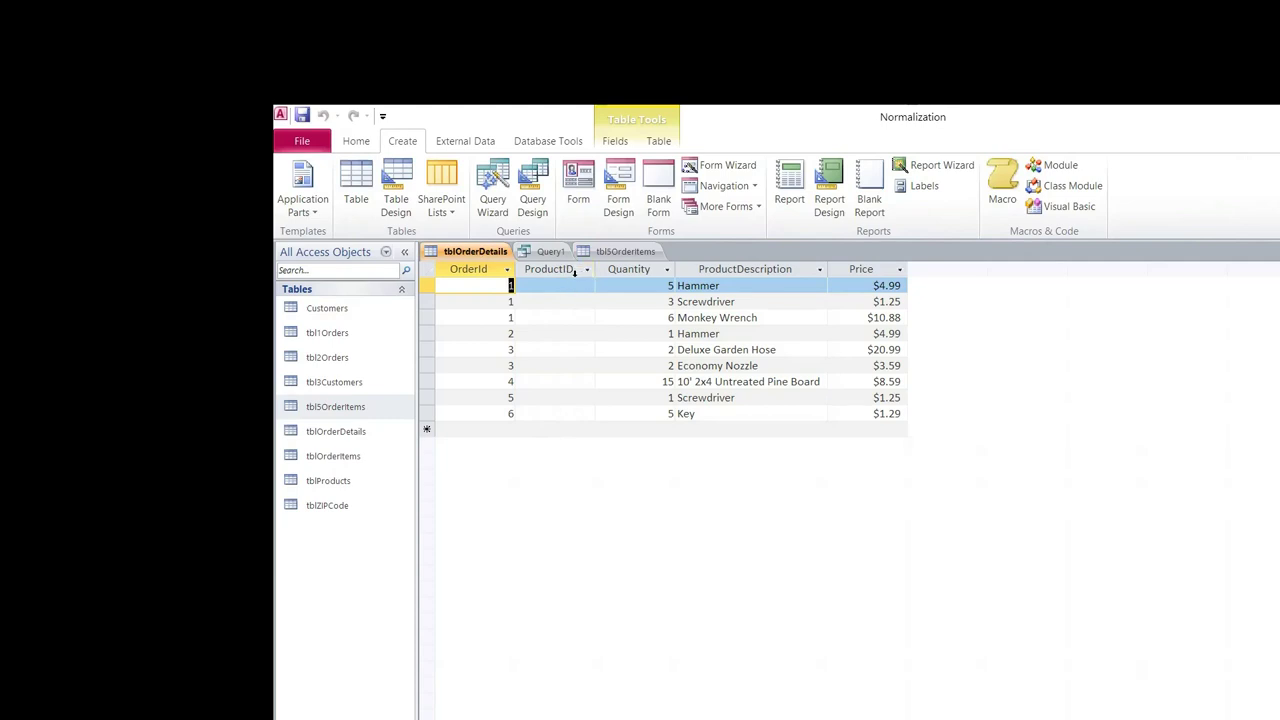
pyautogui.click(469, 268)
pyautogui.moveTo(479, 270); pyautogui.dragTo(435, 287)
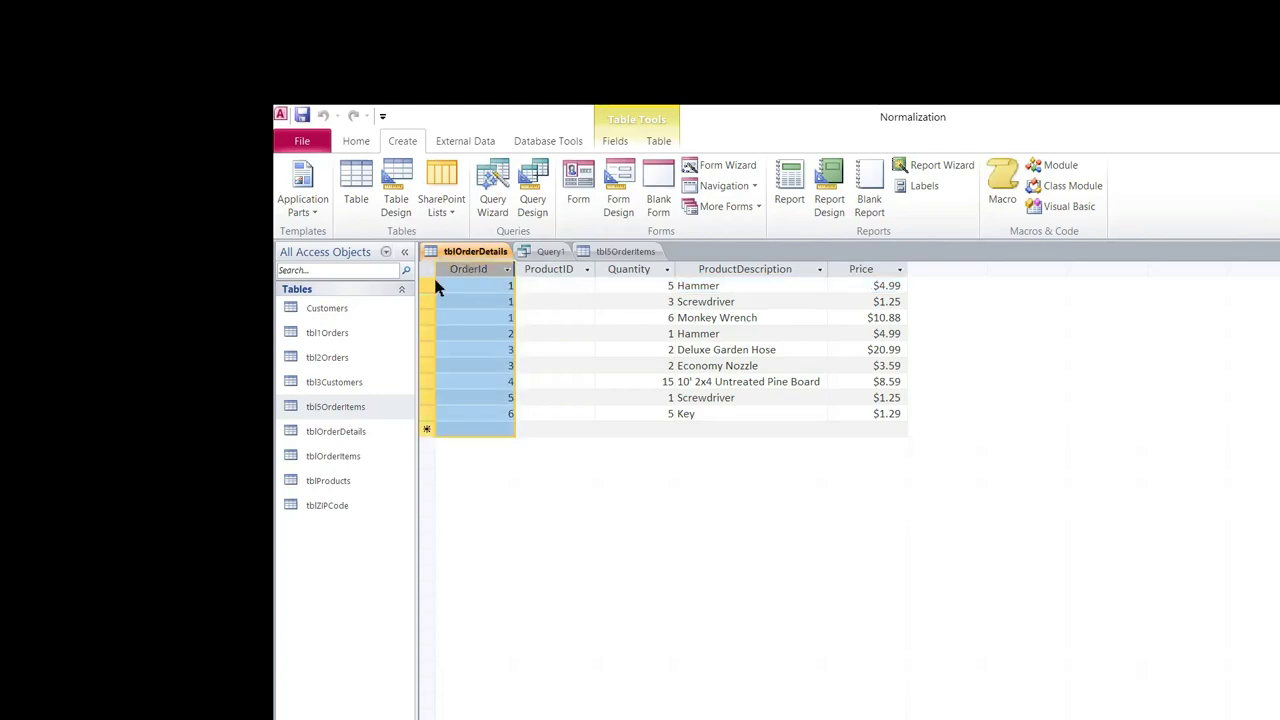
pyautogui.click(467, 270)
pyautogui.click(467, 268)
pyautogui.moveTo(495, 269); pyautogui.dragTo(548, 279)
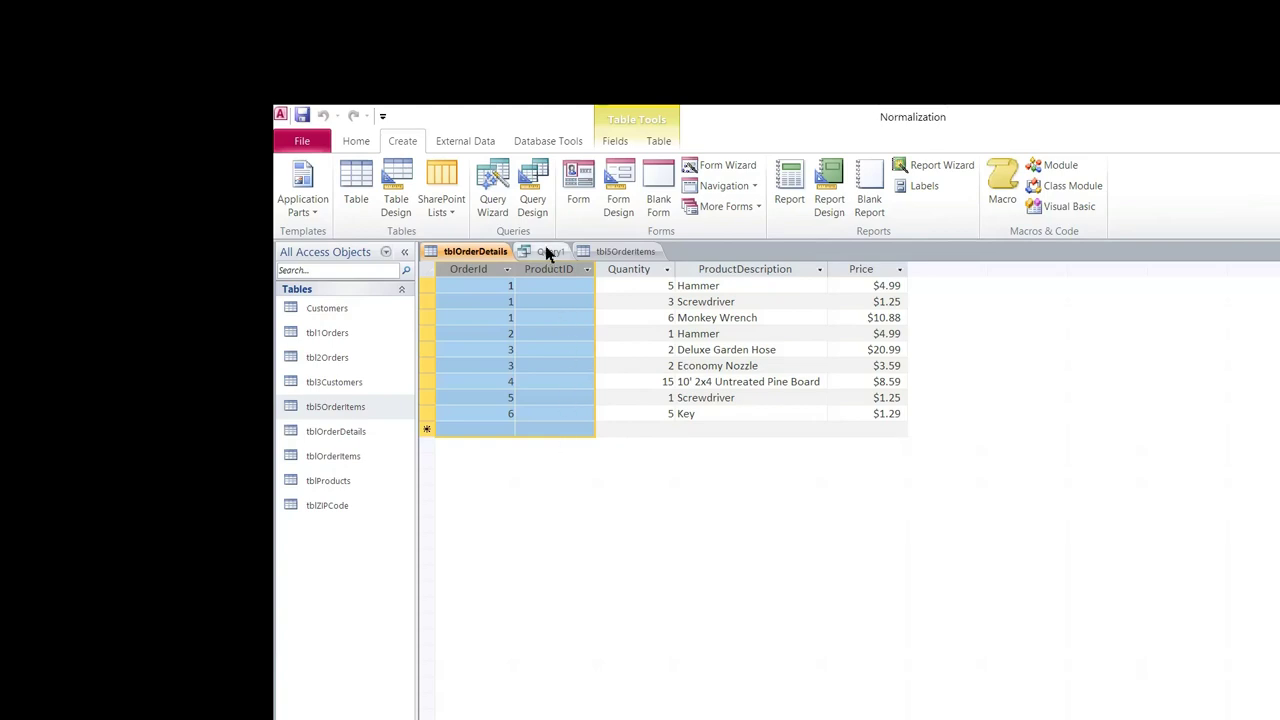
pyautogui.rightClick(648, 256)
pyautogui.click(690, 285)
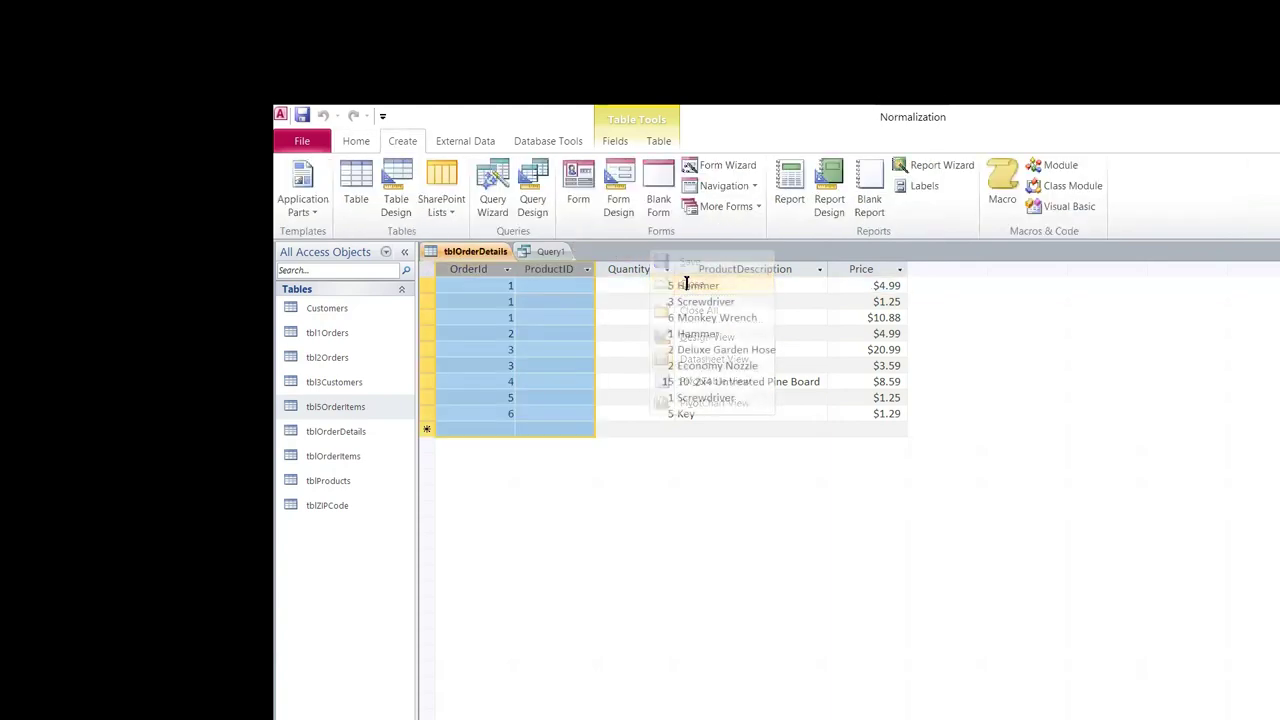
pyautogui.click(462, 285)
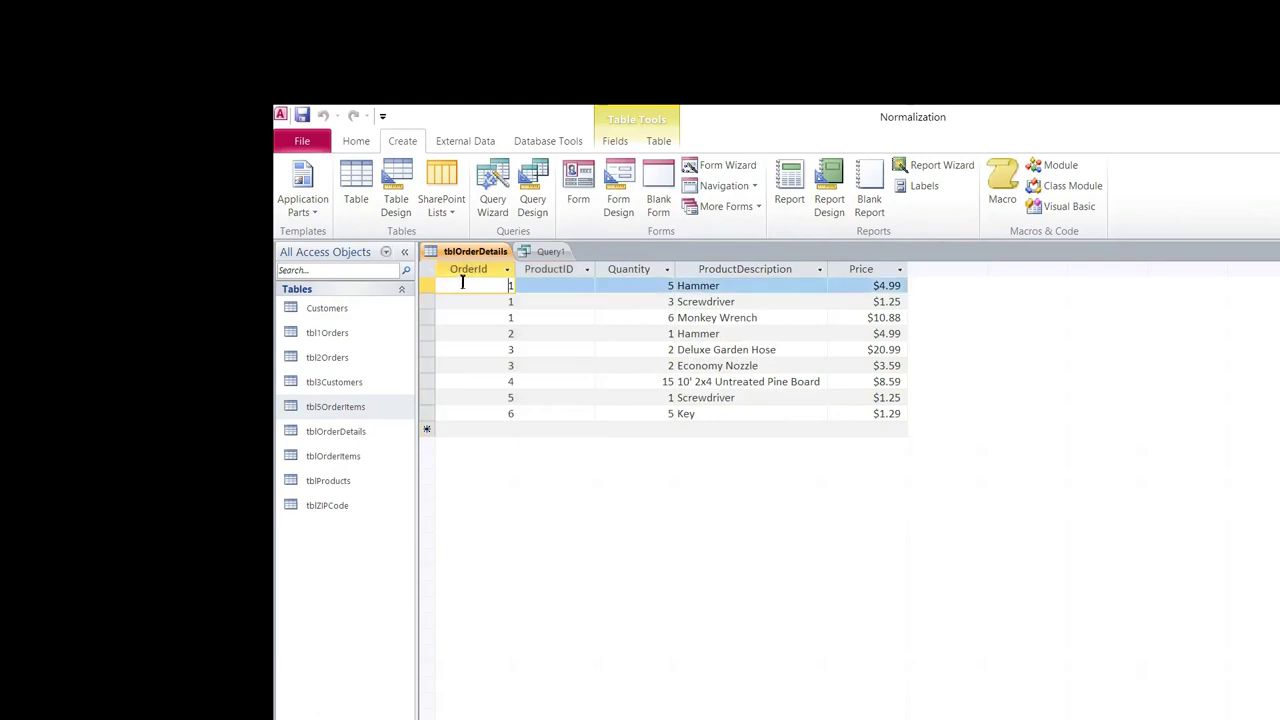
# Add tblProducts and tblOrderDetails to the design of Query1
pyautogui.click(551, 252)
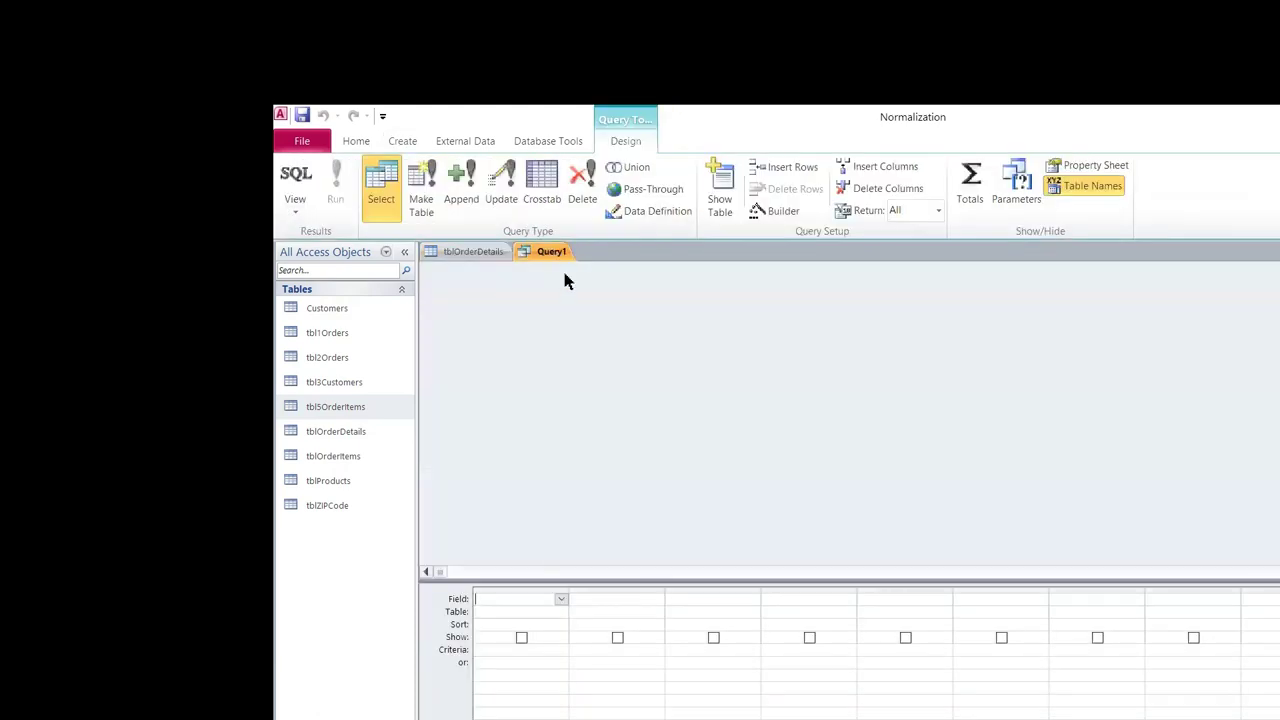
pyautogui.rightClick(631, 346)
pyautogui.click(684, 396)
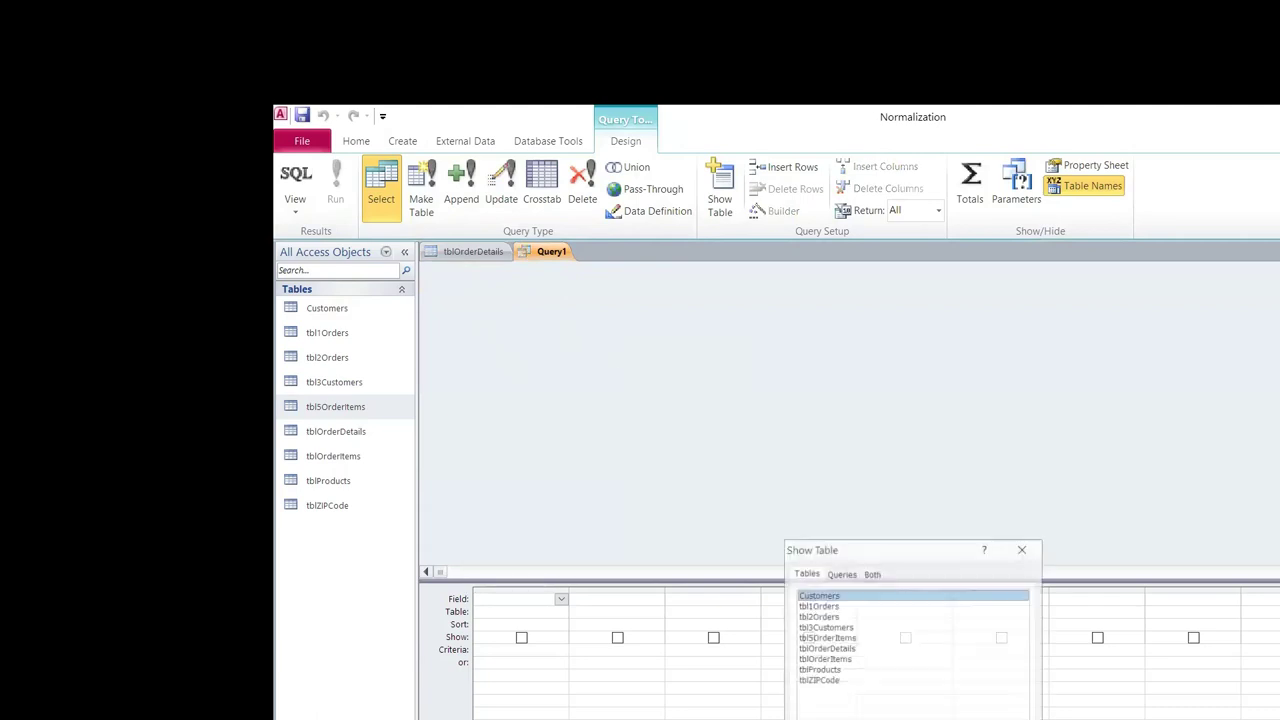
pyautogui.doubleClick(817, 670)
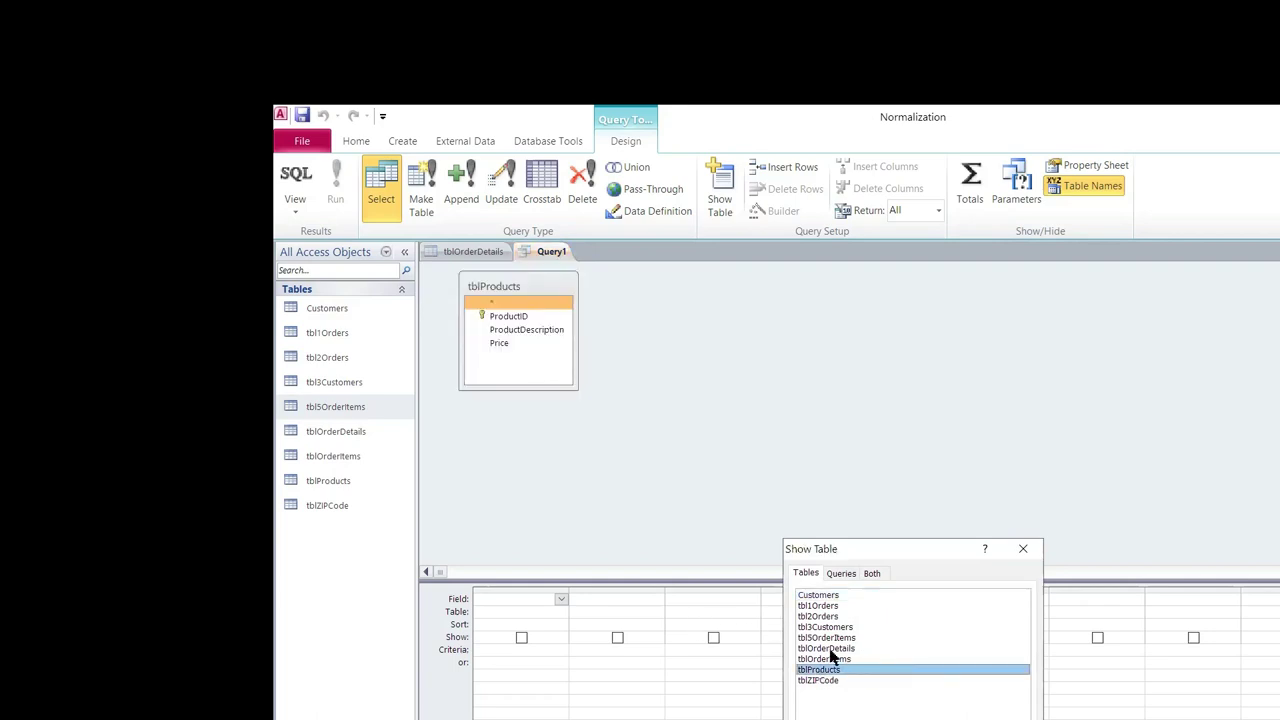
pyautogui.doubleClick(821, 650)
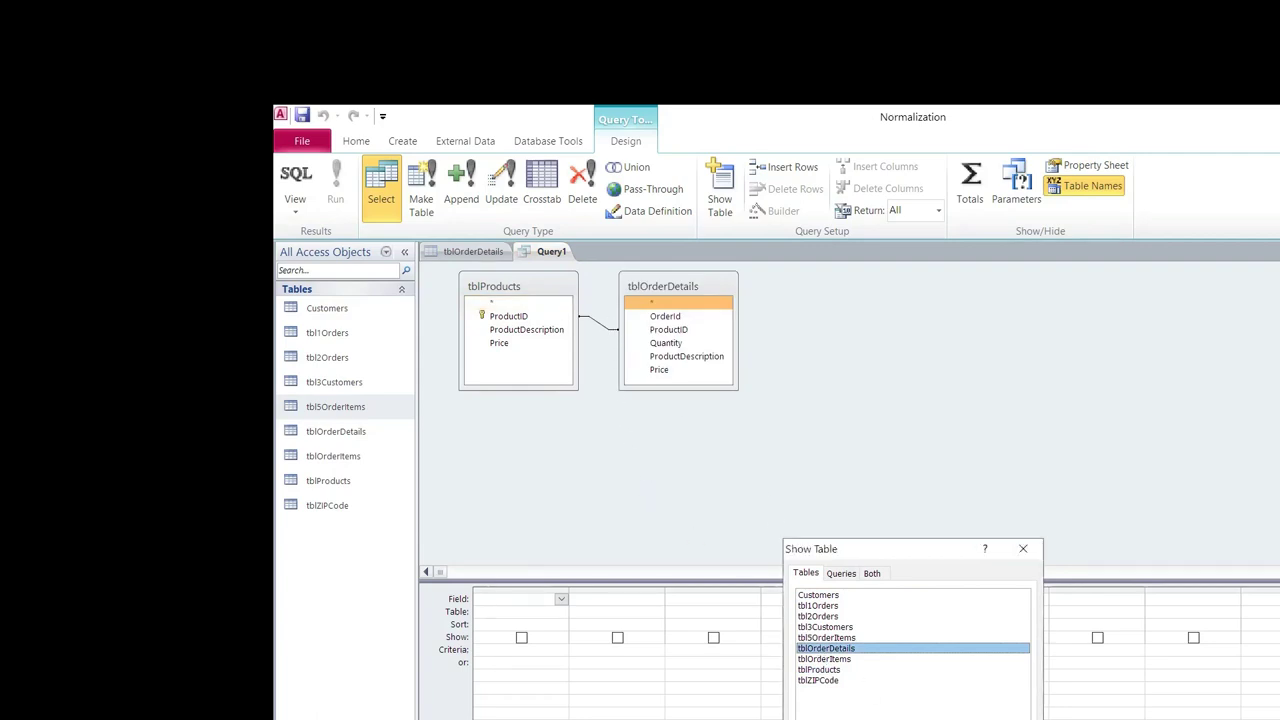
# Replace the ProductID join between tblProducts and tblOrderDetails in Query1 with a join on their ProductDescription fields
pyautogui.press('Escape')
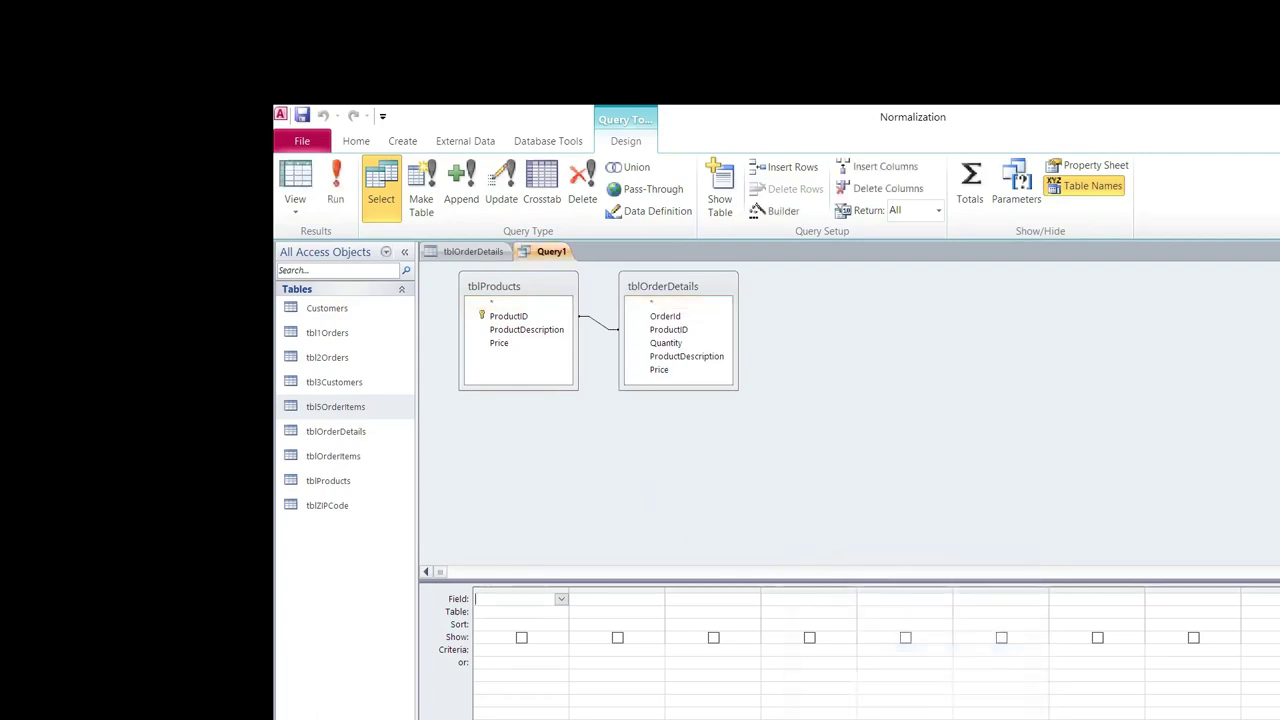
pyautogui.rightClick(596, 328)
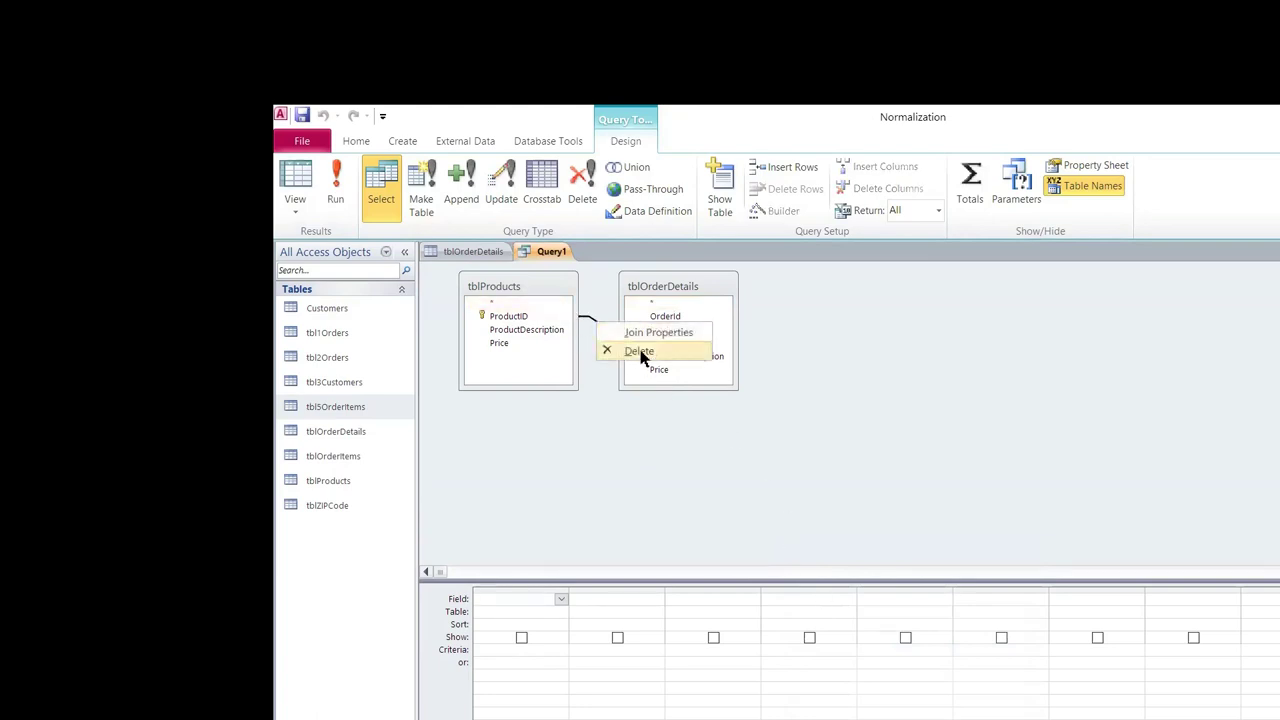
pyautogui.click(645, 354)
pyautogui.click(555, 331)
pyautogui.moveTo(555, 332); pyautogui.dragTo(686, 359)
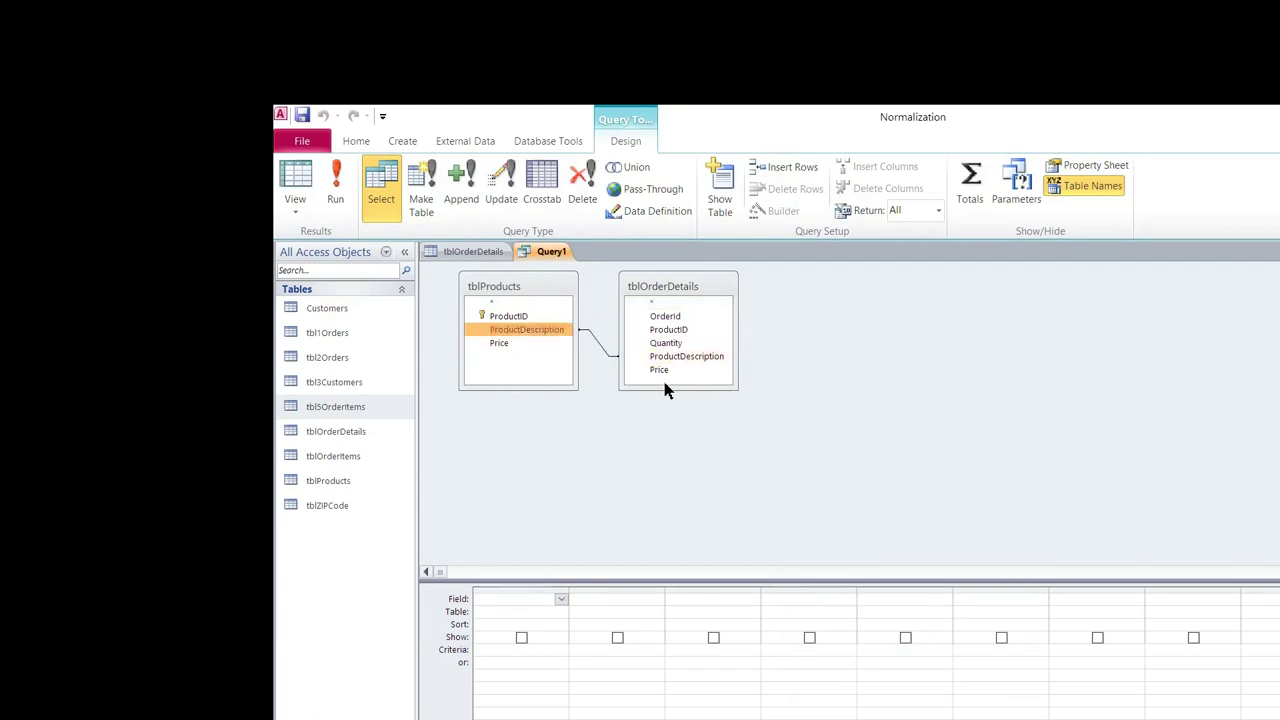
# Review the properties of the ProductDescription join and keep the option including only rows where the joined fields are equal
pyautogui.click(603, 350)
pyautogui.rightClick(607, 351)
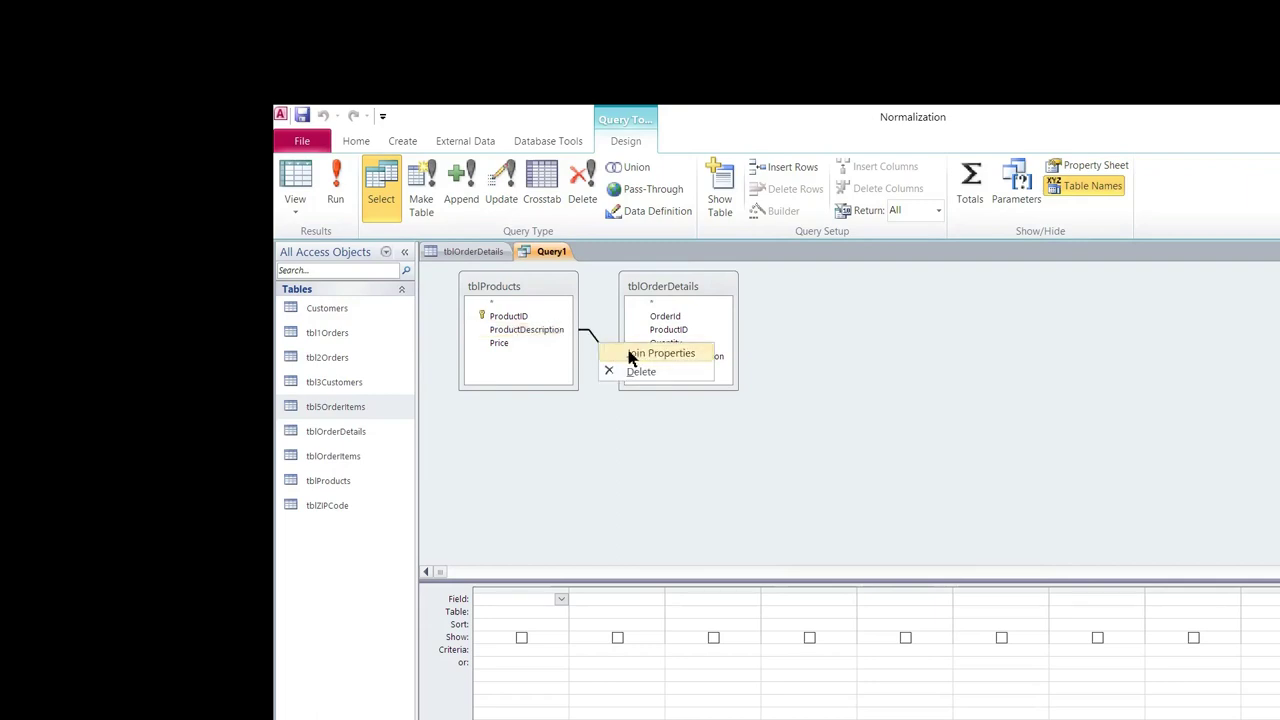
pyautogui.click(631, 355)
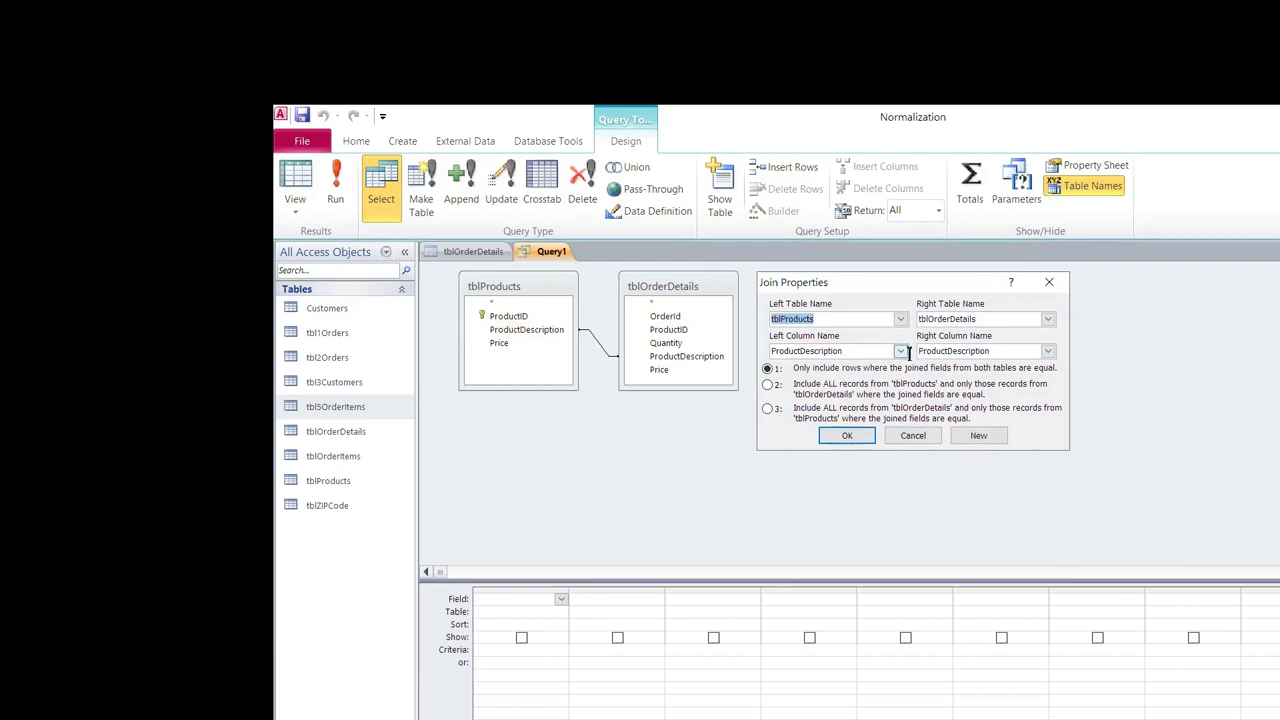
pyautogui.click(854, 436)
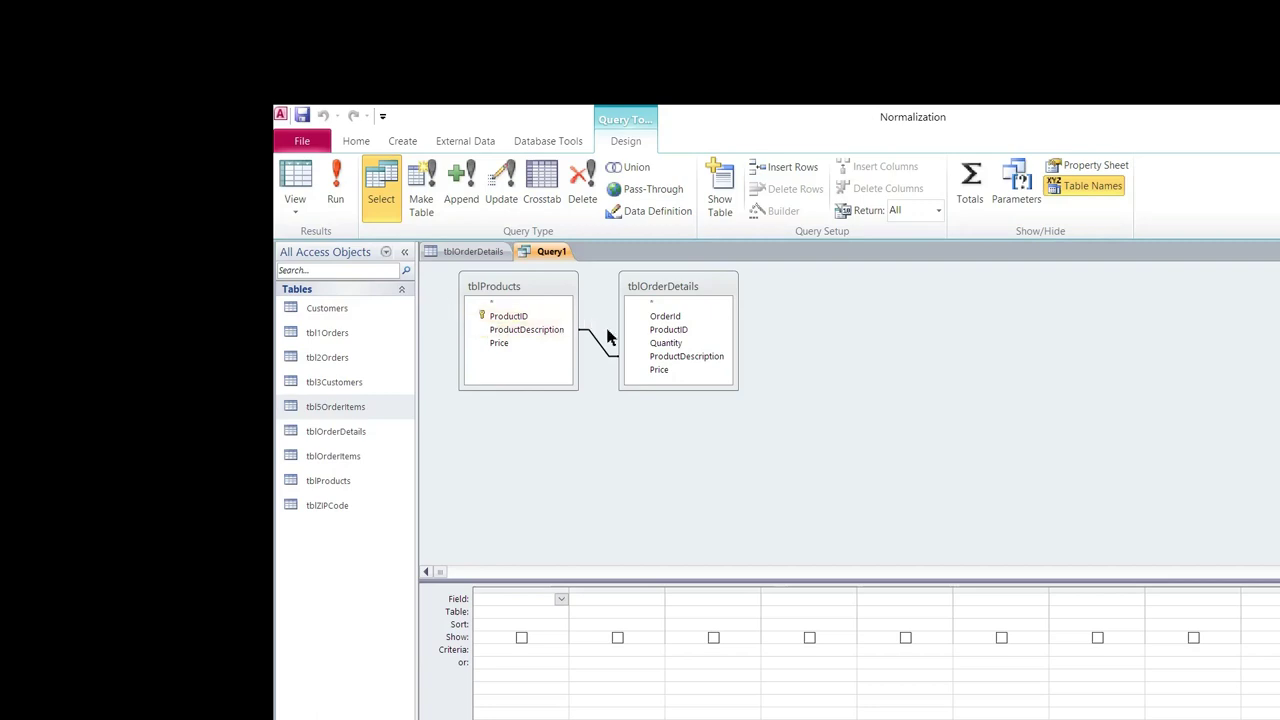
# Add ProductID and ProductDescription from tblOrderDetails to the query grid and widen both columns
pyautogui.doubleClick(662, 330)
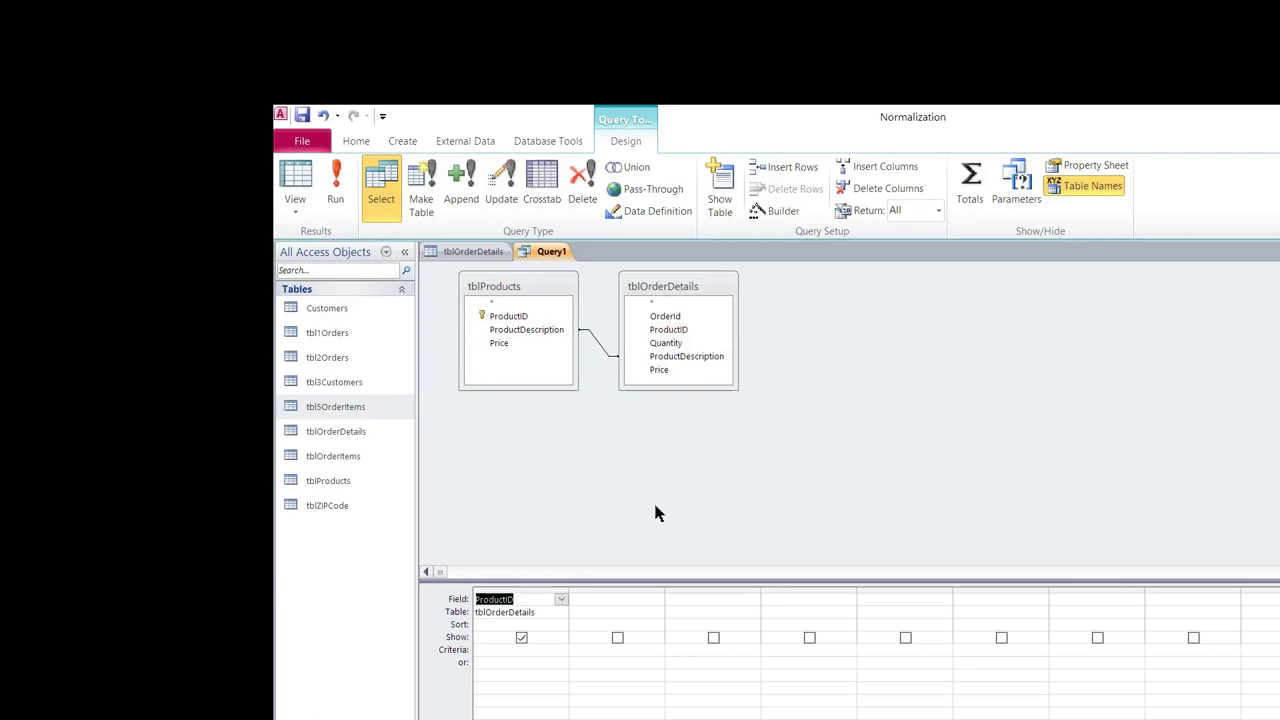
pyautogui.doubleClick(699, 362)
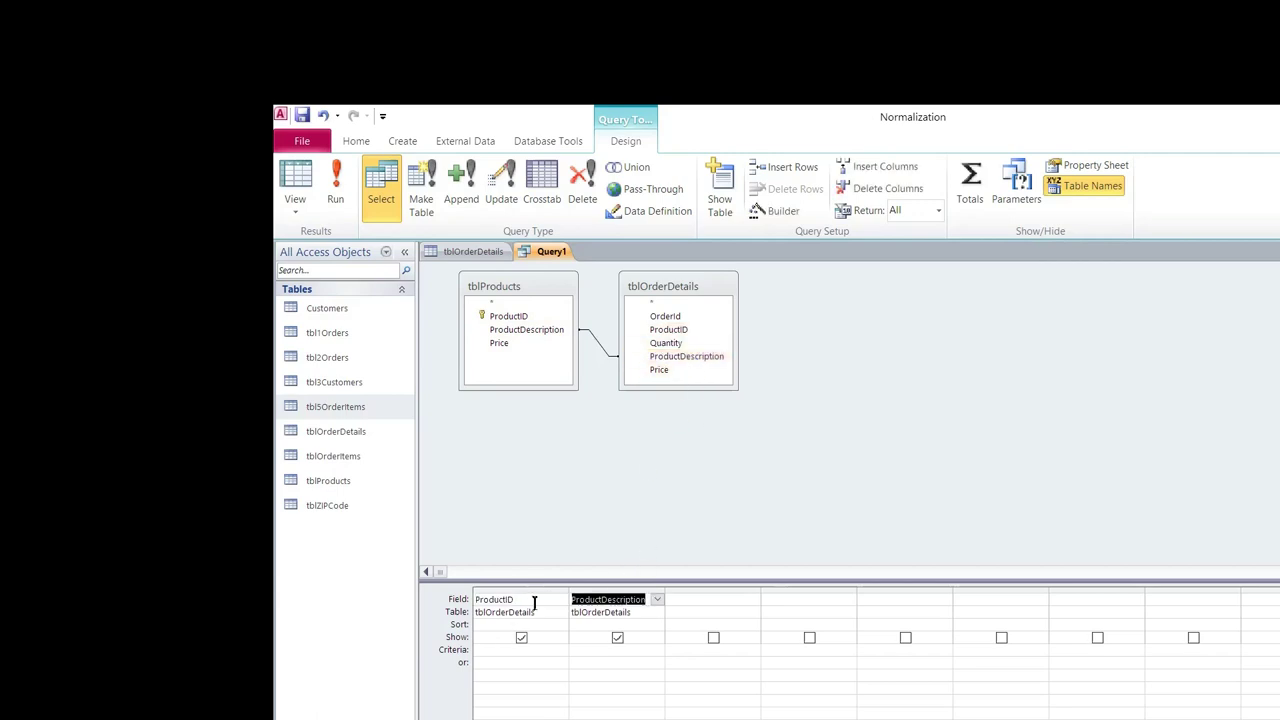
pyautogui.moveTo(569, 590); pyautogui.dragTo(714, 590)
pyautogui.moveTo(810, 589); pyautogui.dragTo(877, 588)
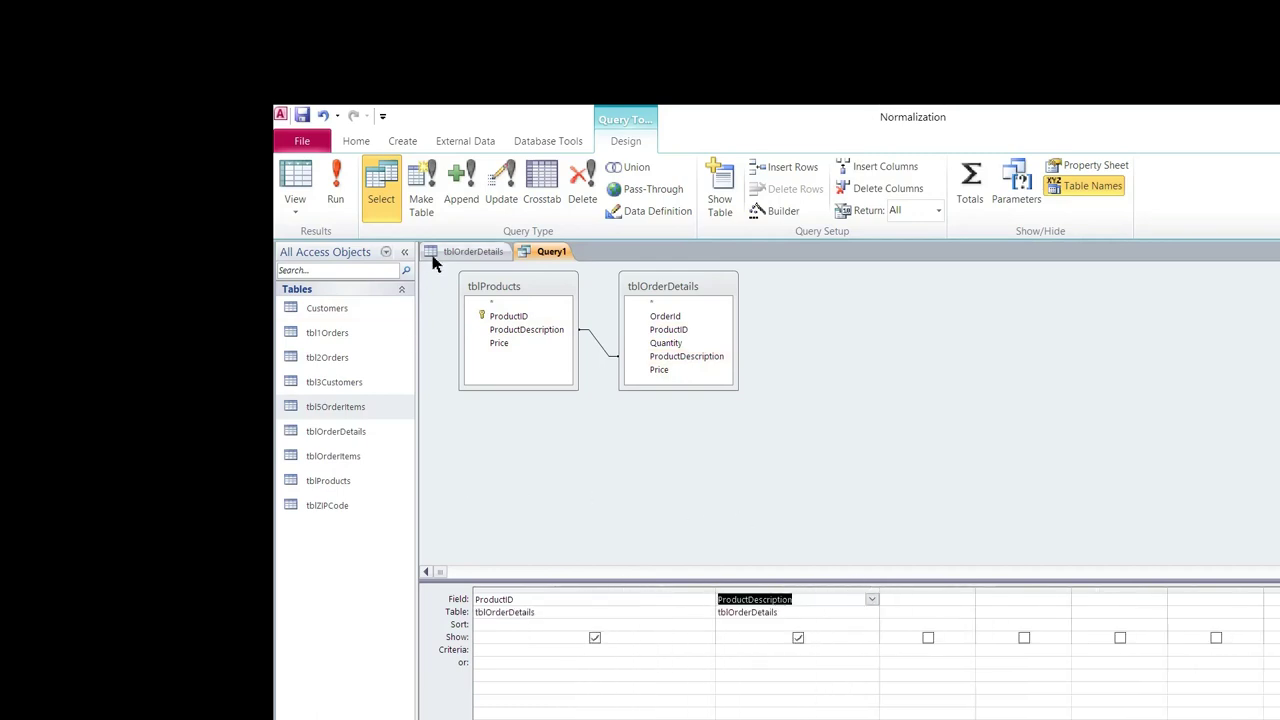
# Convert Query1 to an update query and set the ProductDescription criteria to [tblProducts]![ProductDescription]
pyautogui.click(500, 183)
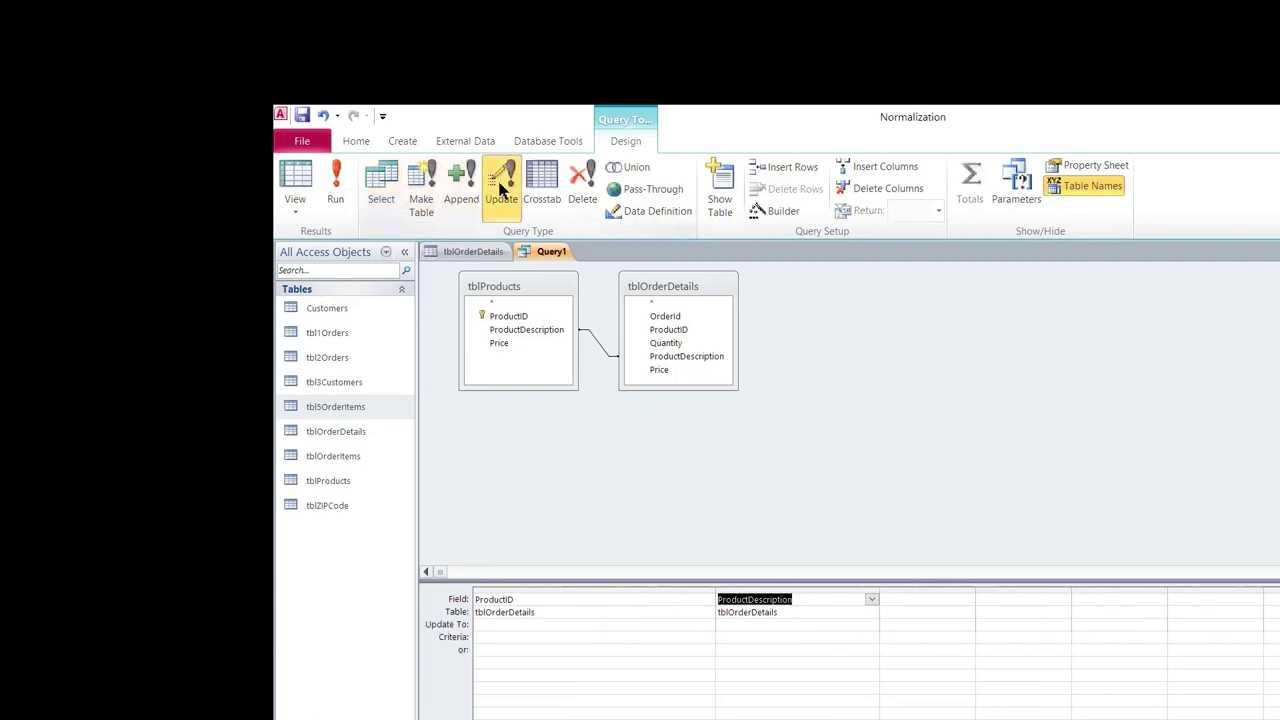
pyautogui.click(503, 638)
pyautogui.click(751, 638)
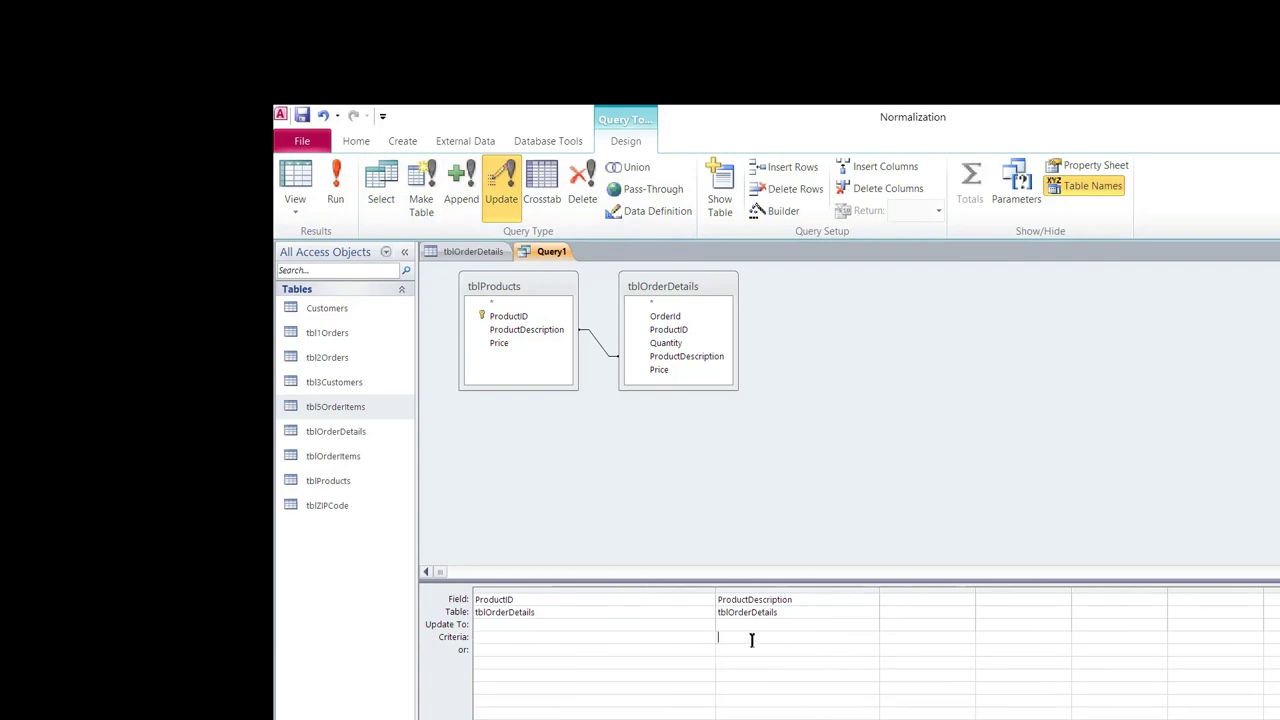
pyautogui.write('tblProducts]')
pyautogui.write('!')
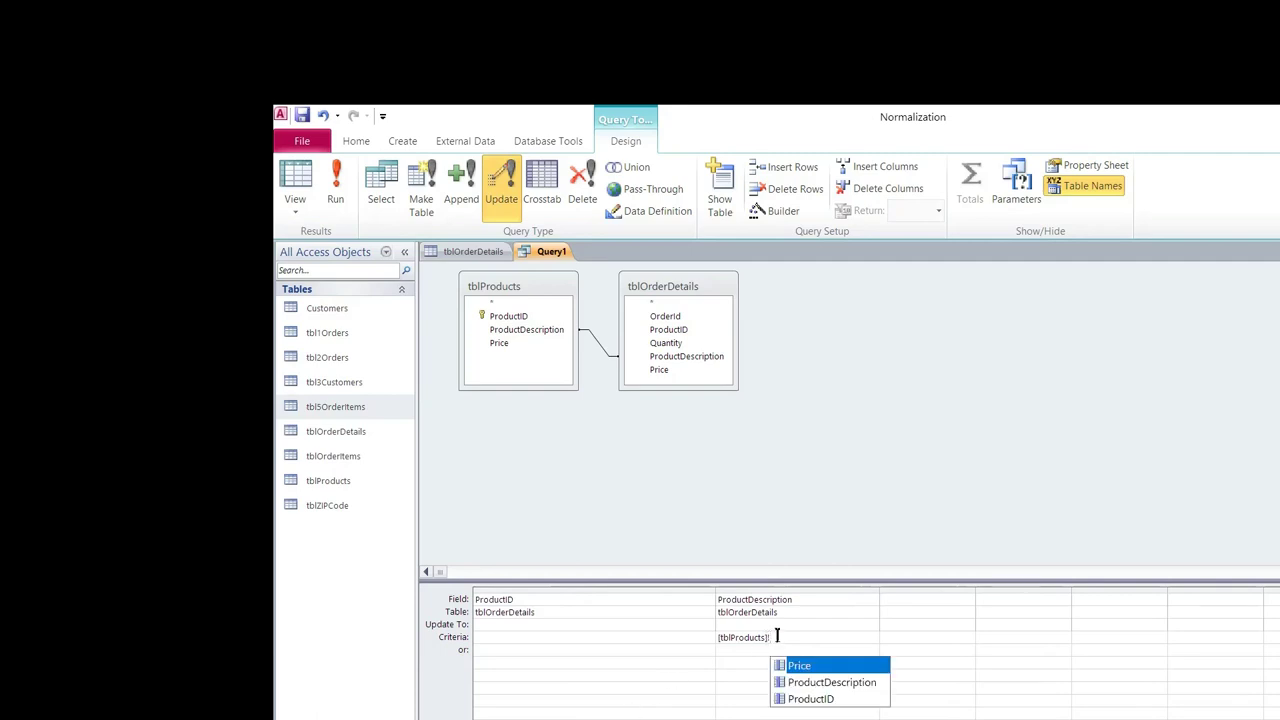
pyautogui.doubleClick(801, 680)
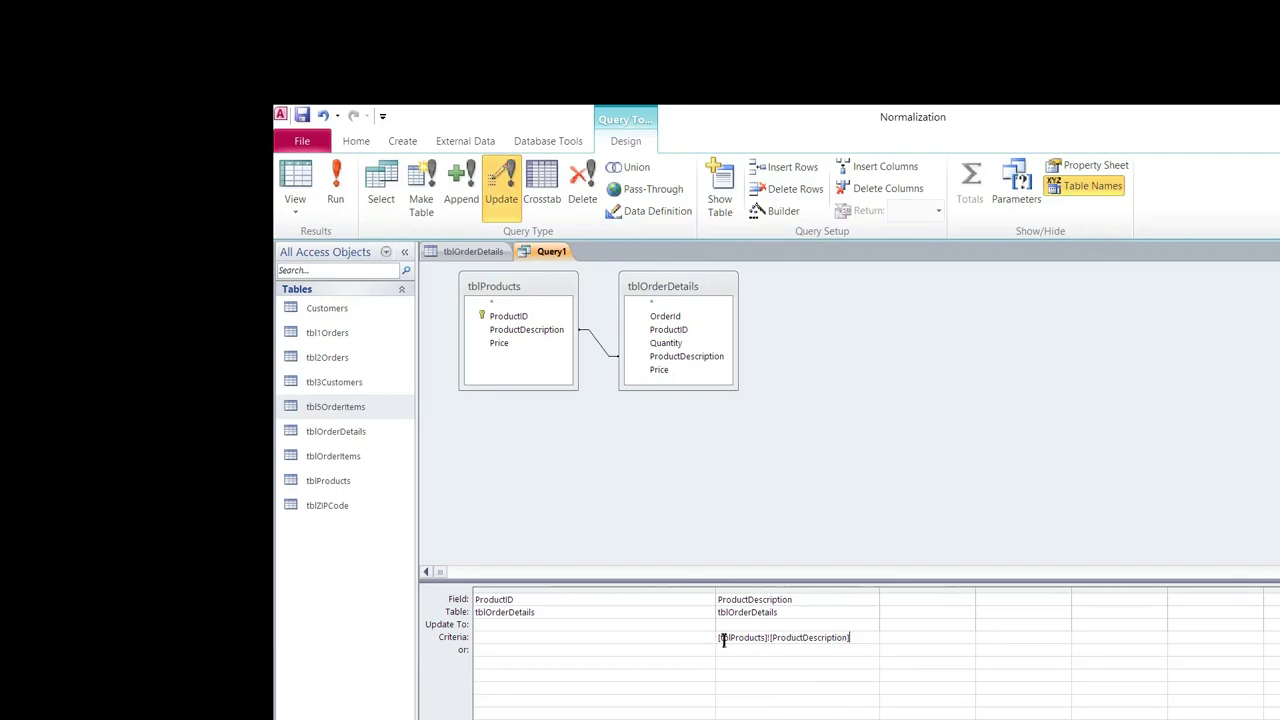
# Set the update value of the ProductID field to [tblProducts]![ProductID]
pyautogui.click(514, 625)
pyautogui.write('tblp')
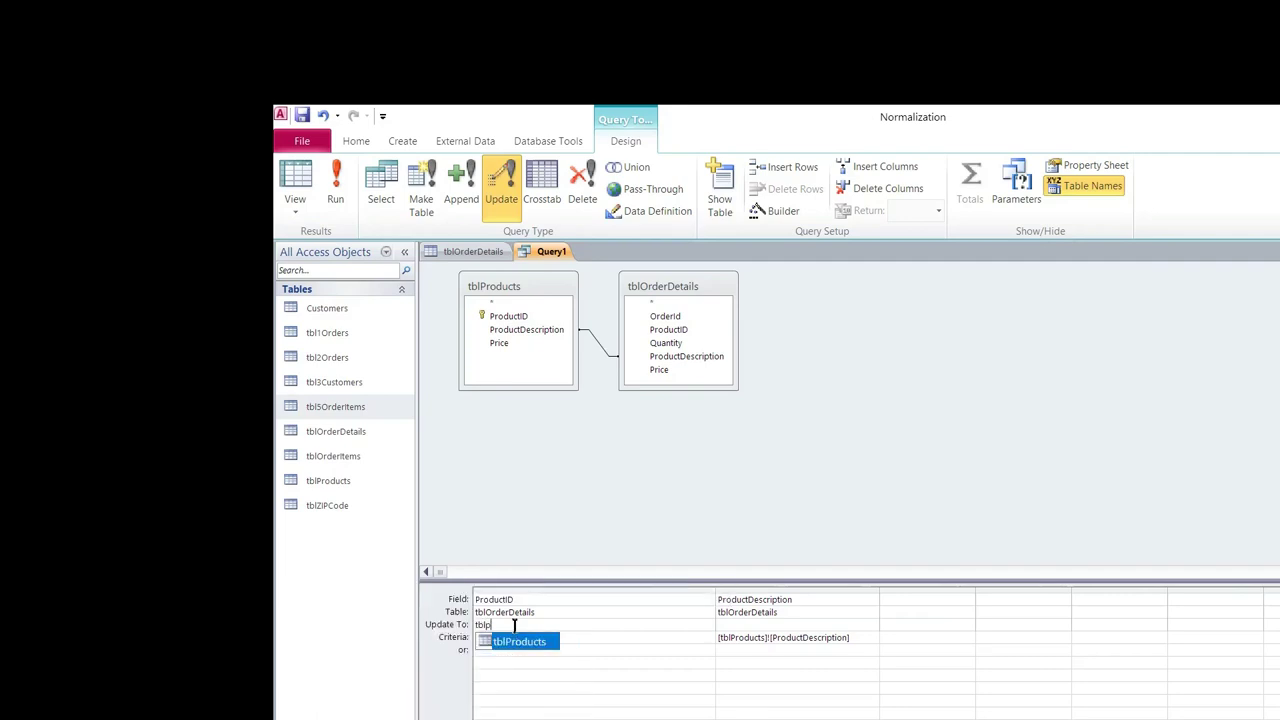
pyautogui.write('!')
pyautogui.press('BackSpace')
pyautogui.press('BackSpace')
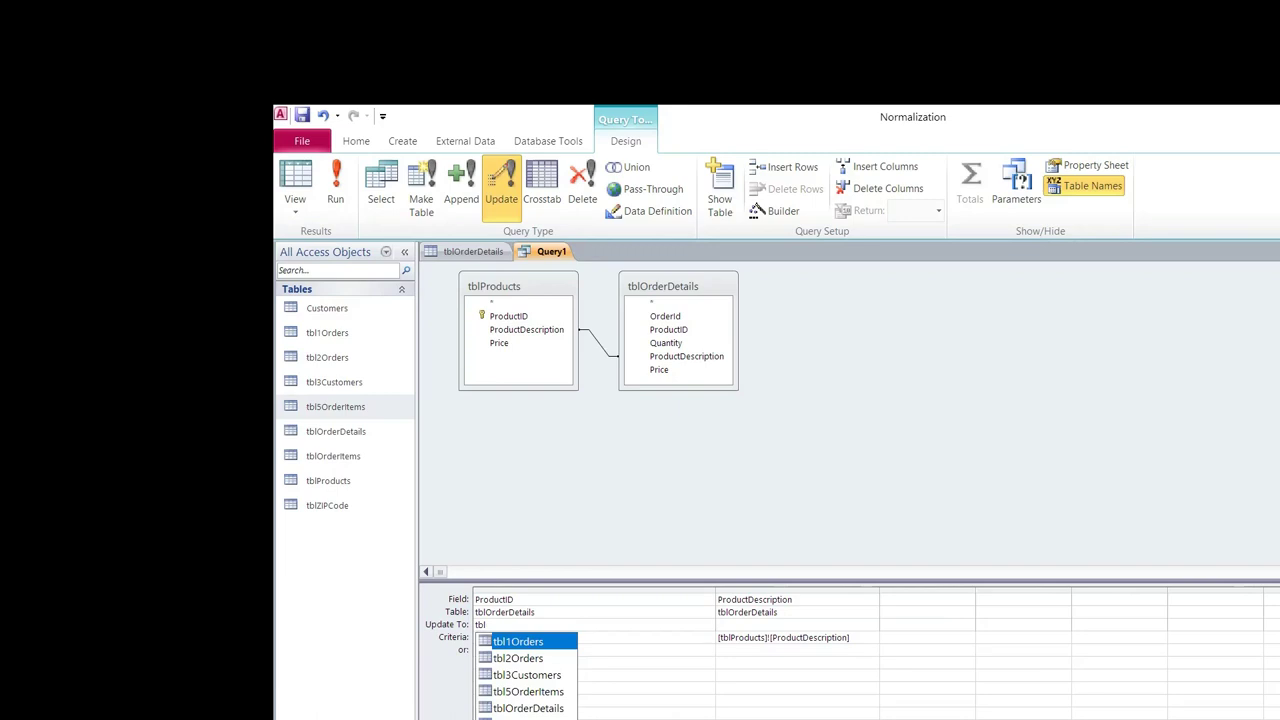
pyautogui.write('p')
pyautogui.press('Tab')
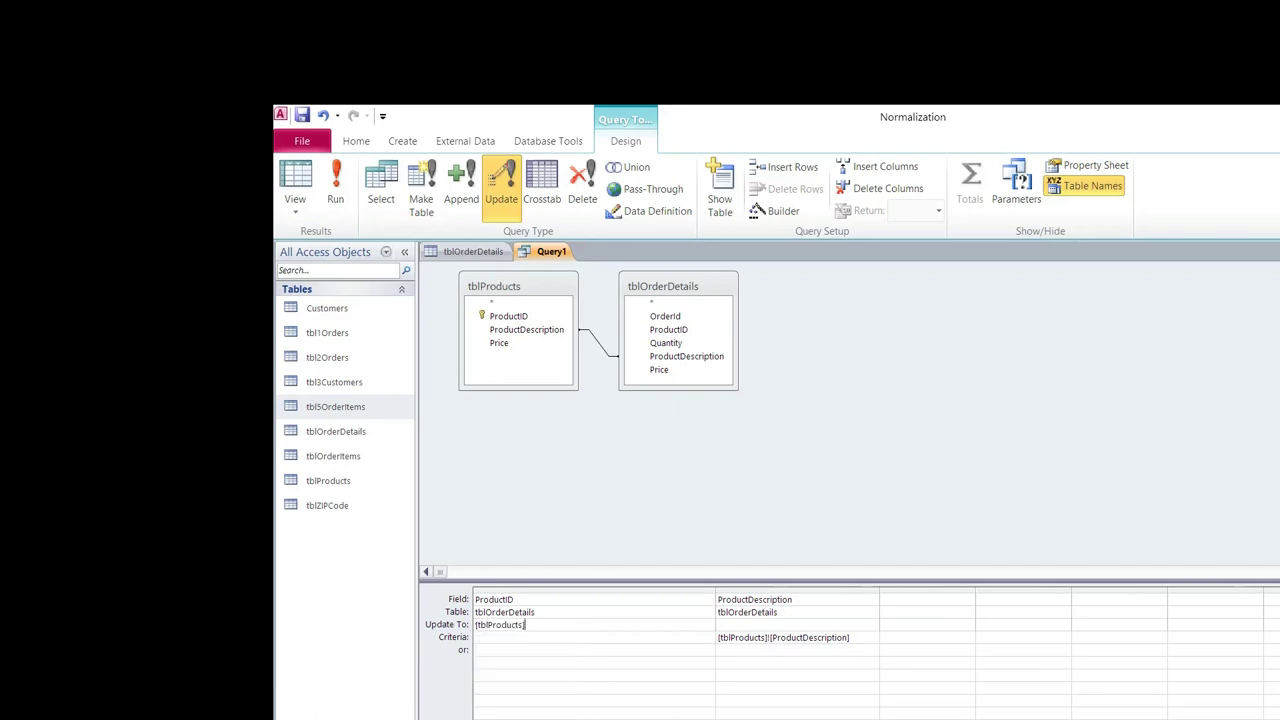
pyautogui.write('!')
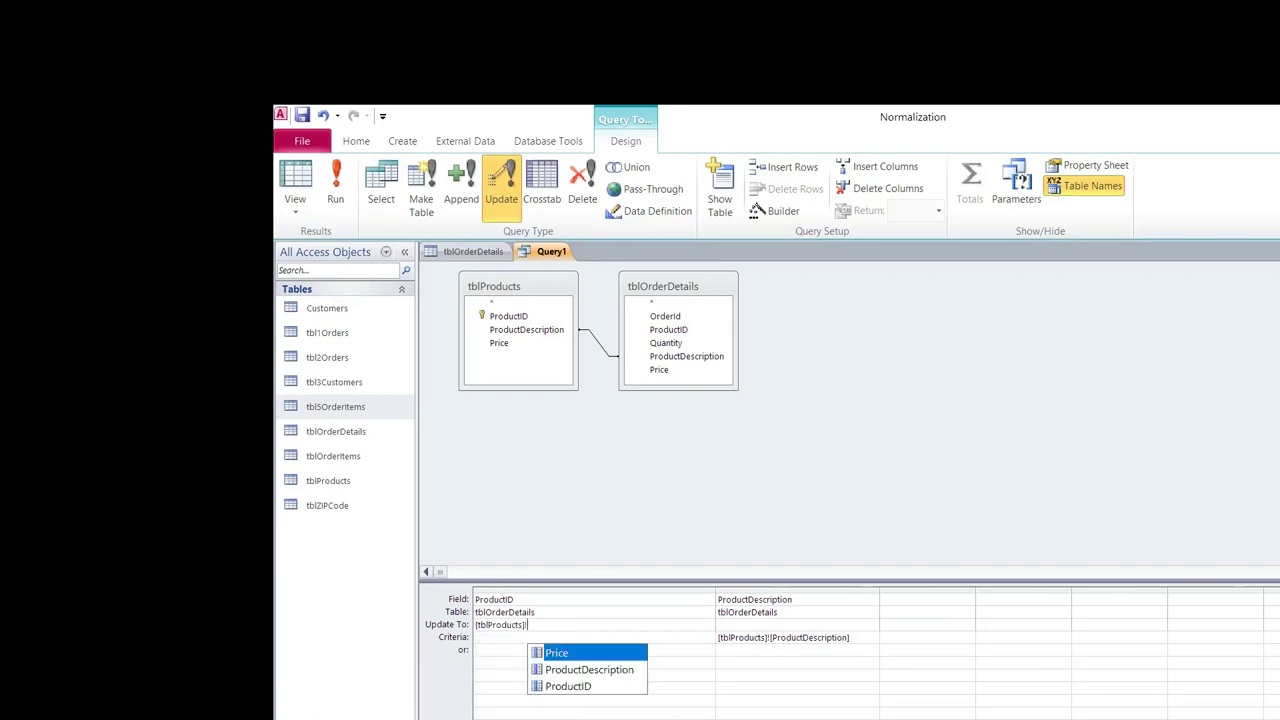
pyautogui.doubleClick(586, 686)
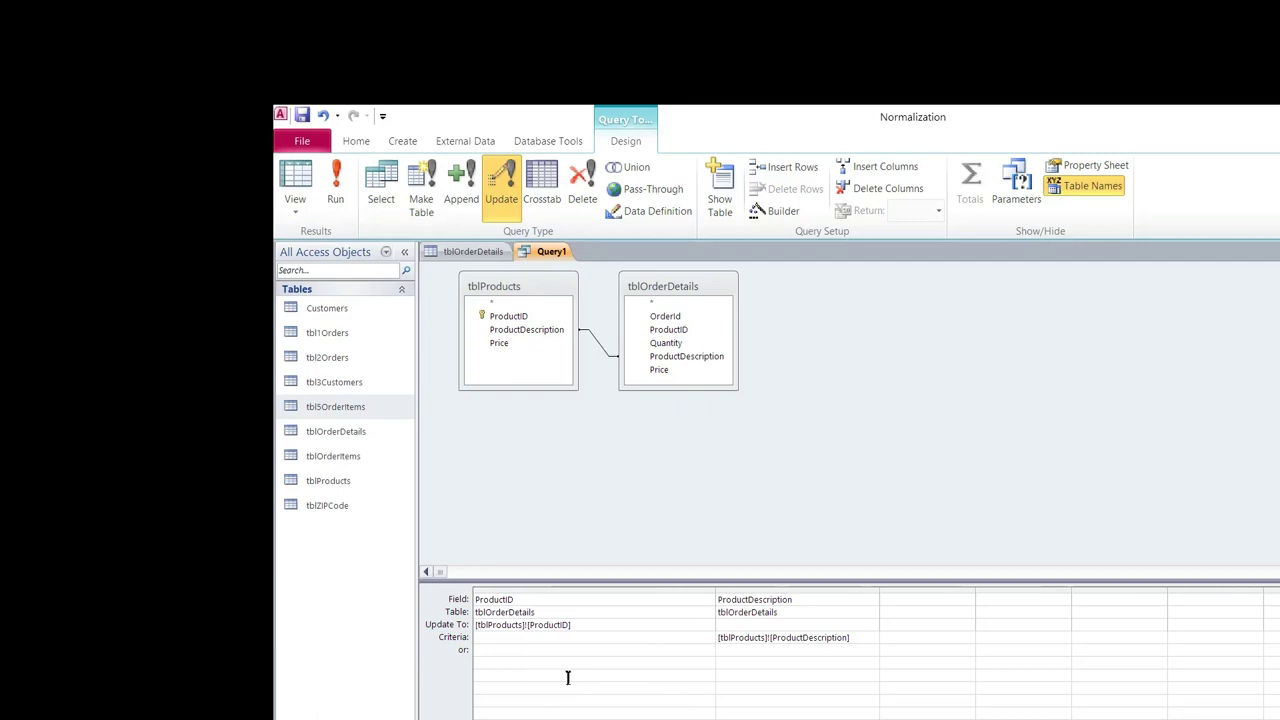
# Run the update query, accept the row changes, and check the OrderId and ProductID columns in tblOrderDetails
pyautogui.click(335, 172)
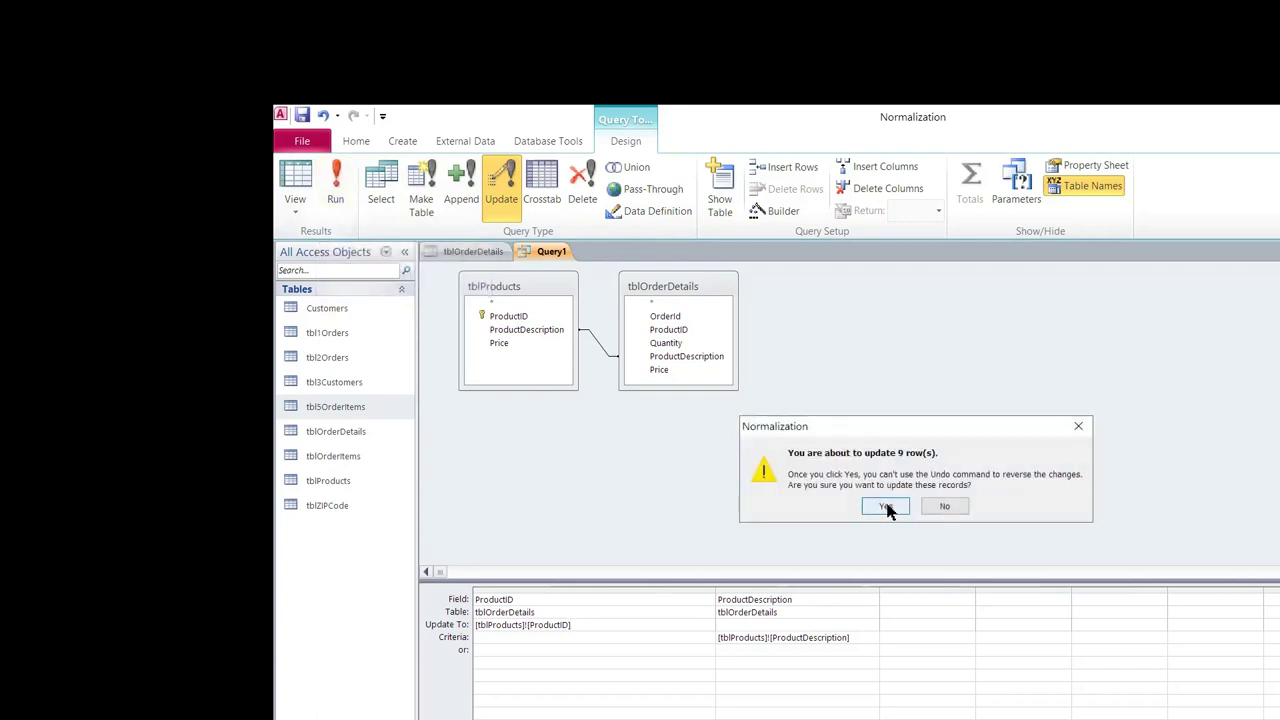
pyautogui.click(886, 507)
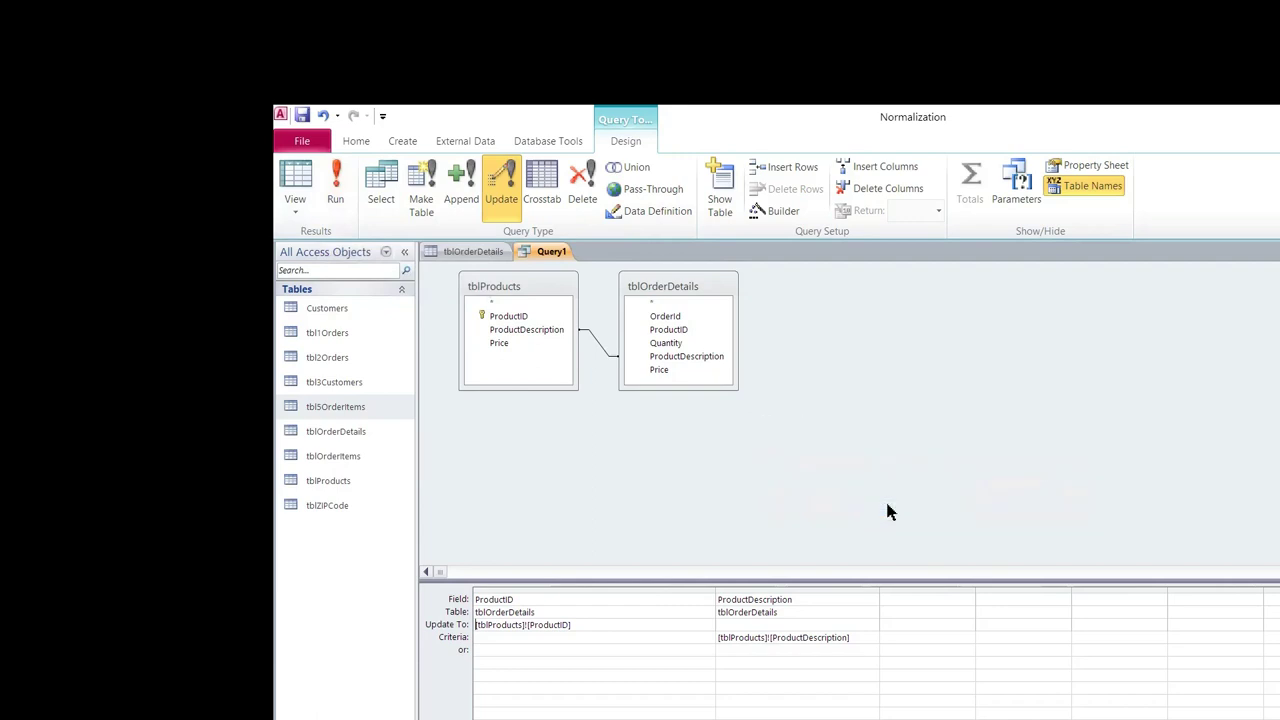
pyautogui.click(466, 251)
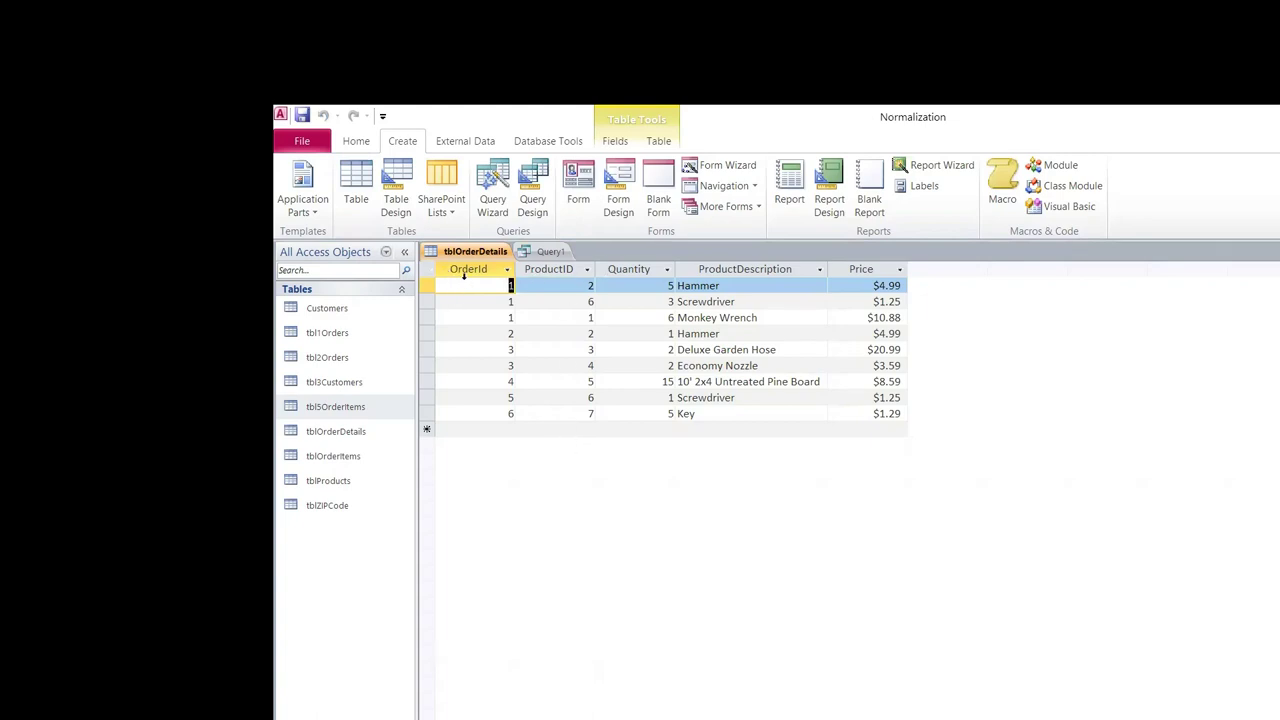
pyautogui.moveTo(467, 269); pyautogui.dragTo(537, 276)
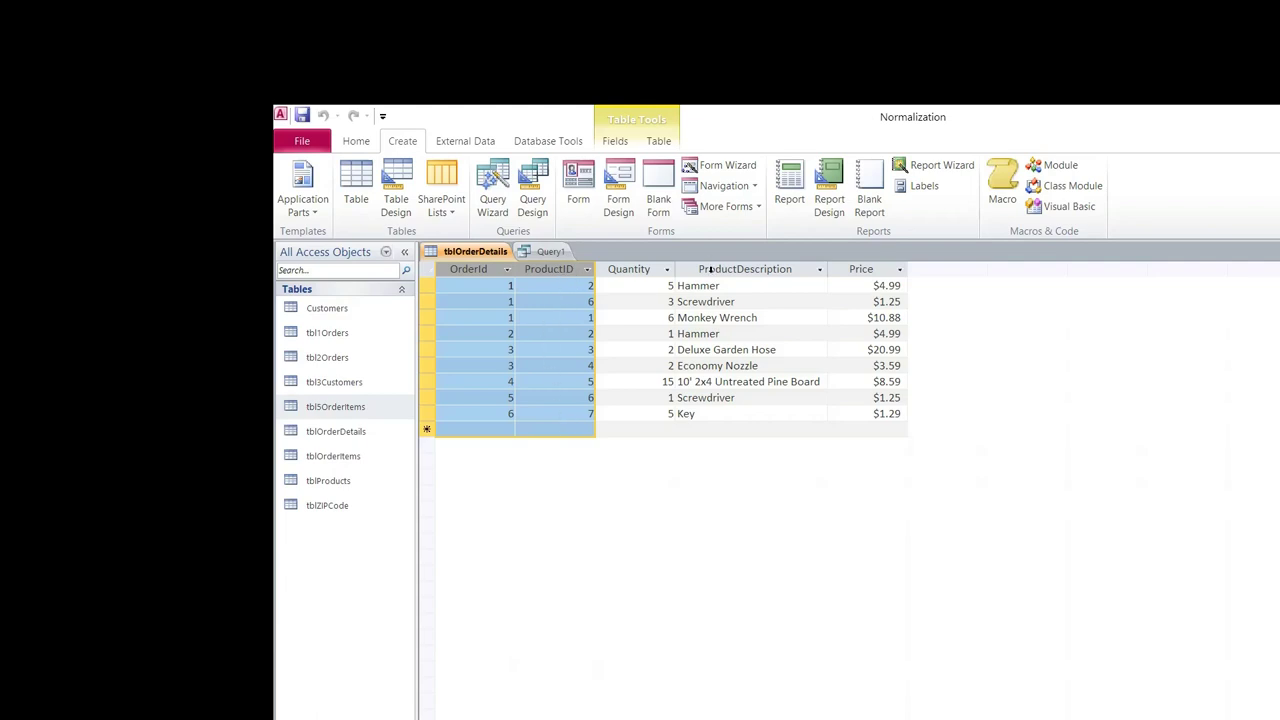
# Delete the ProductDescription and Price fields from the tblOrderDetails design and save it while switching back to Datasheet View
pyautogui.rightClick(490, 252)
pyautogui.click(528, 333)
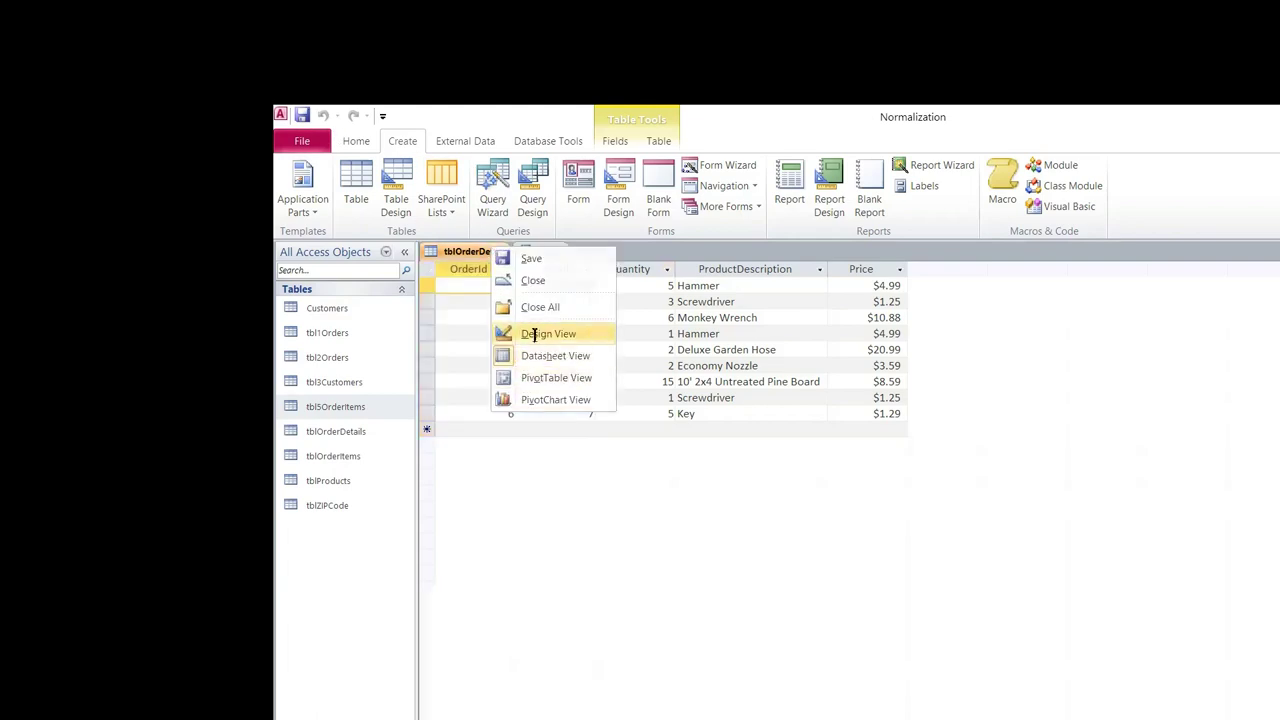
pyautogui.click(424, 334)
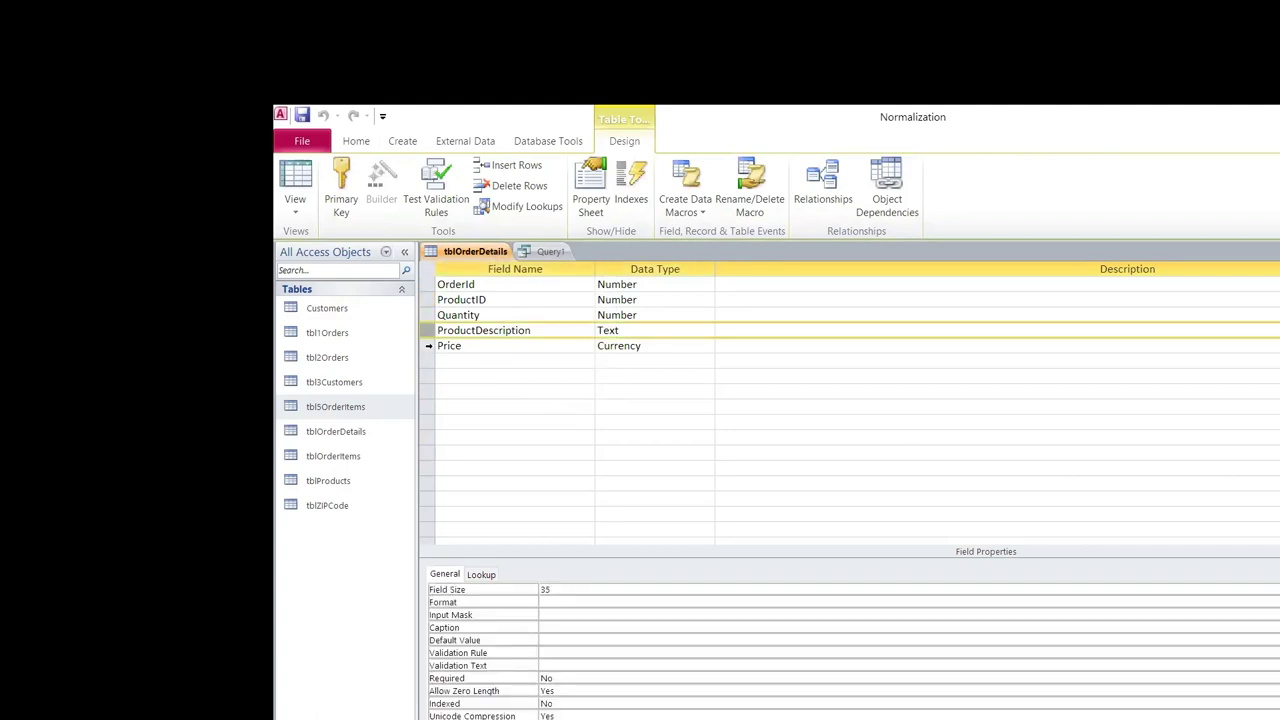
pyautogui.press('Delete')
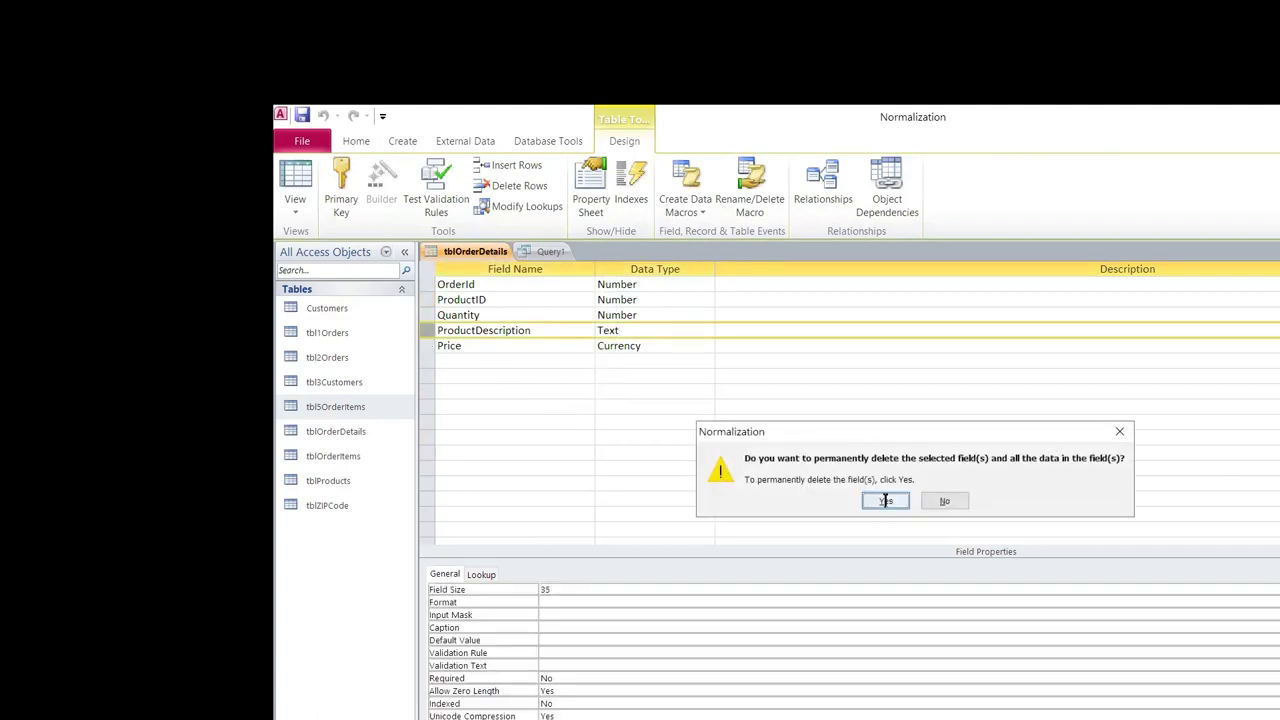
pyautogui.click(886, 502)
pyautogui.click(424, 336)
pyautogui.press('Delete')
pyautogui.click(886, 502)
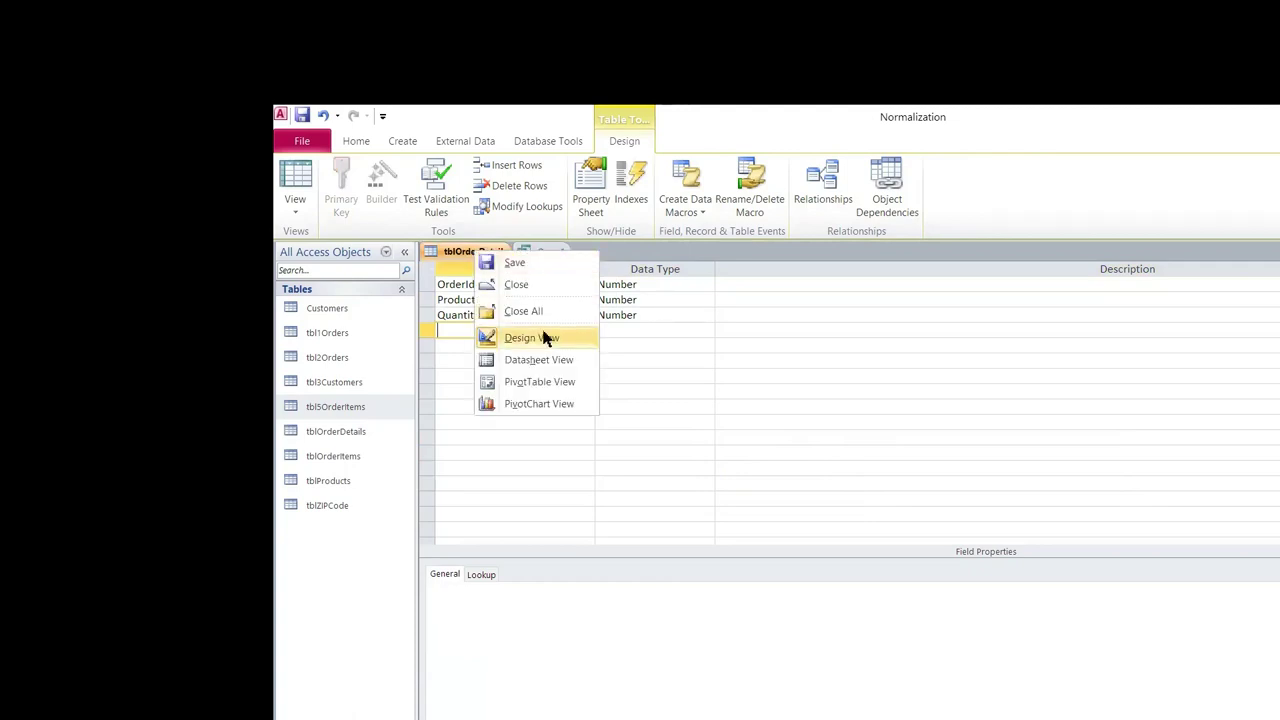
pyautogui.click(546, 362)
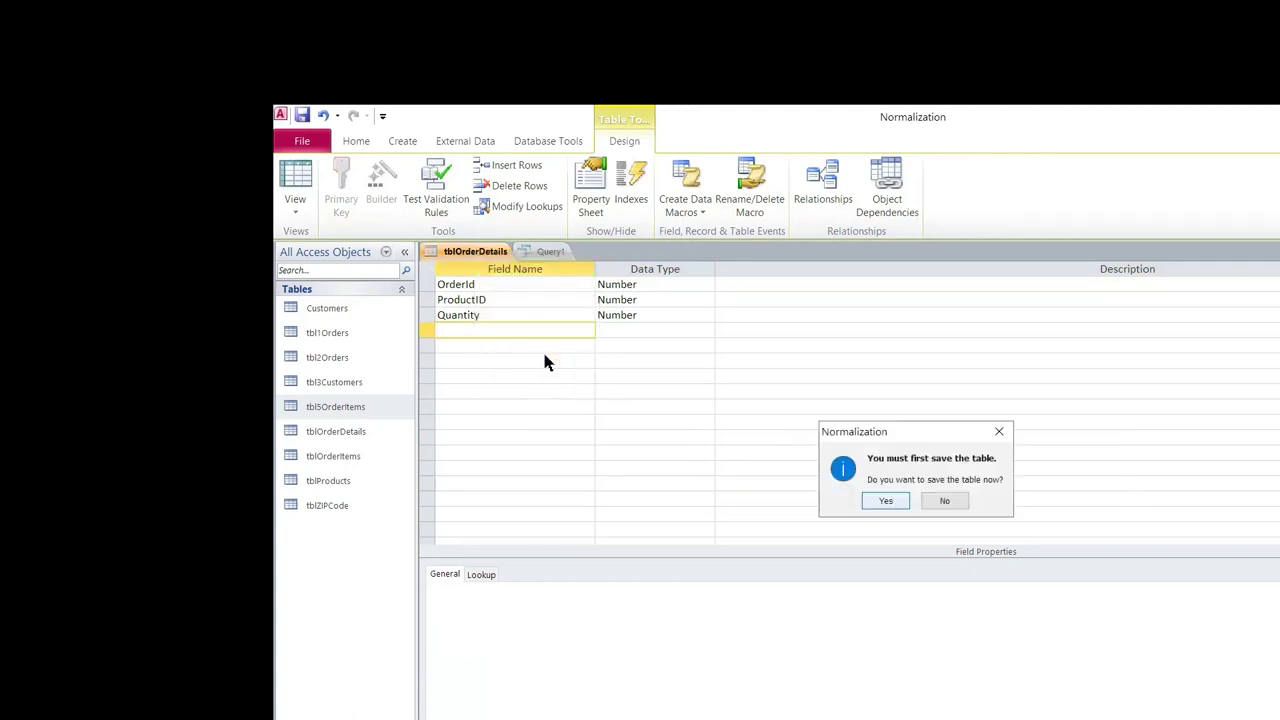
pyautogui.click(886, 503)
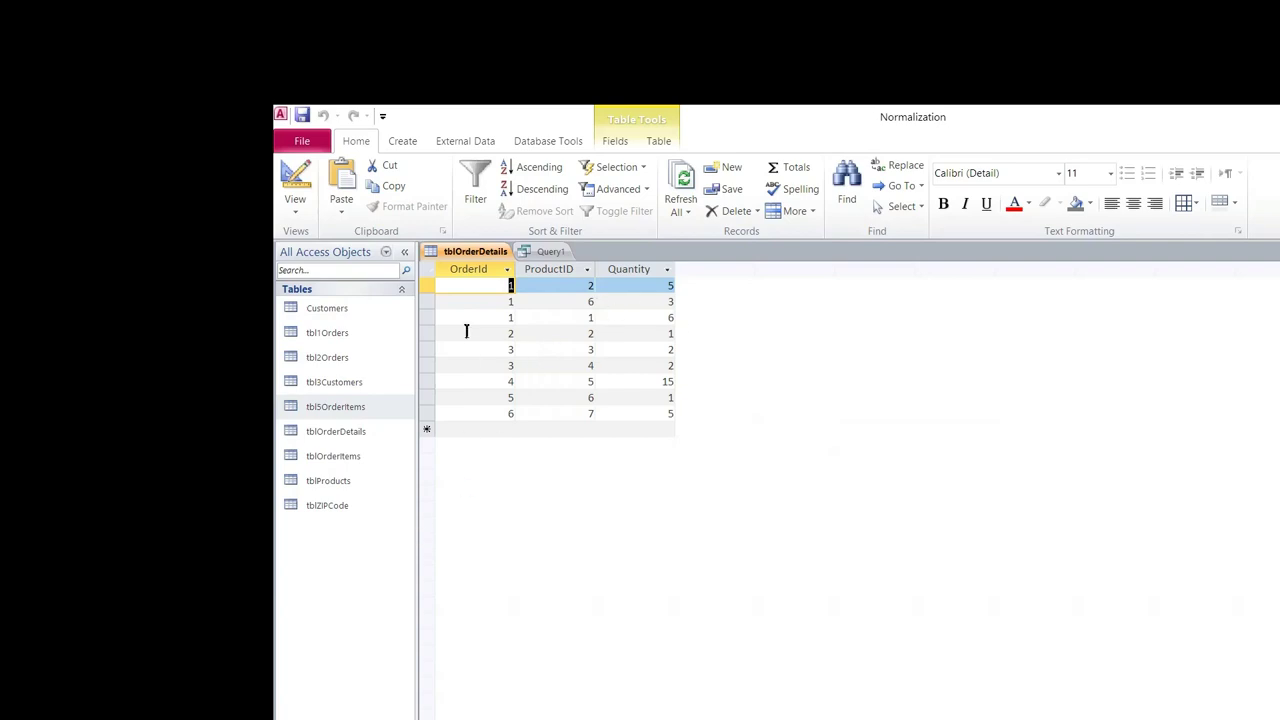
# Close tblOrderDetails, and close Query1 without saving its design
pyautogui.rightClick(490, 257)
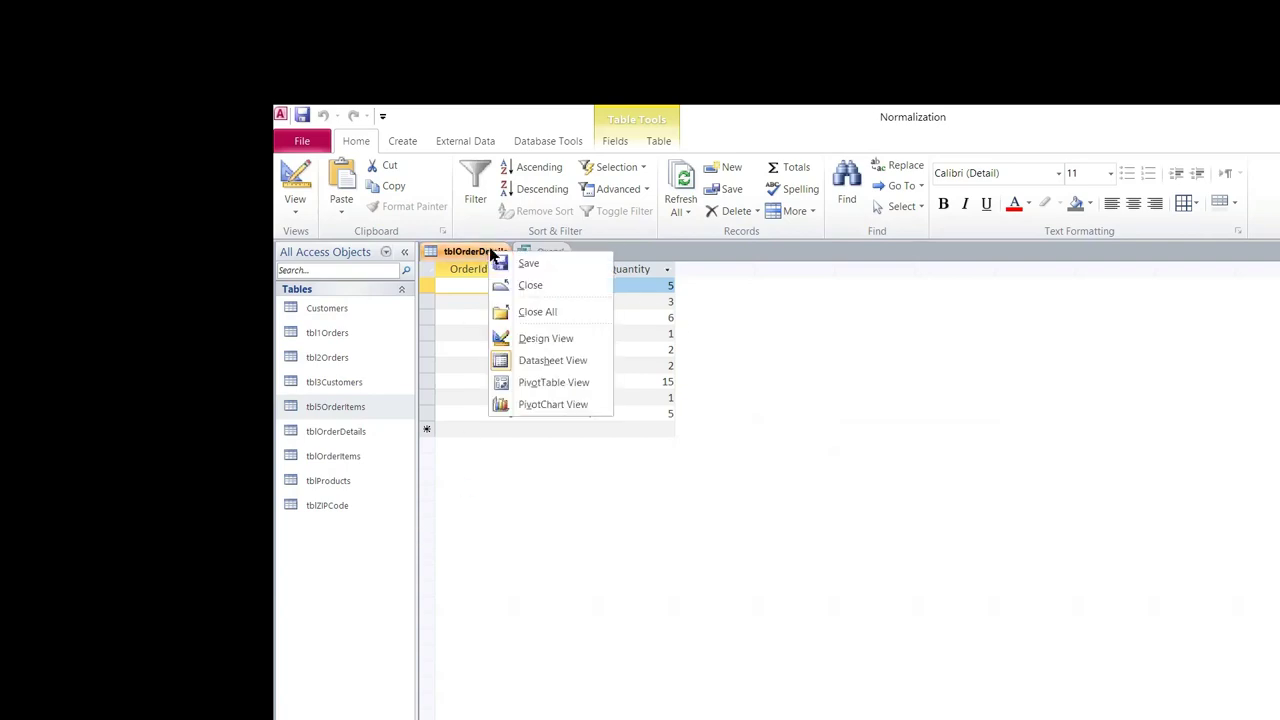
pyautogui.click(535, 288)
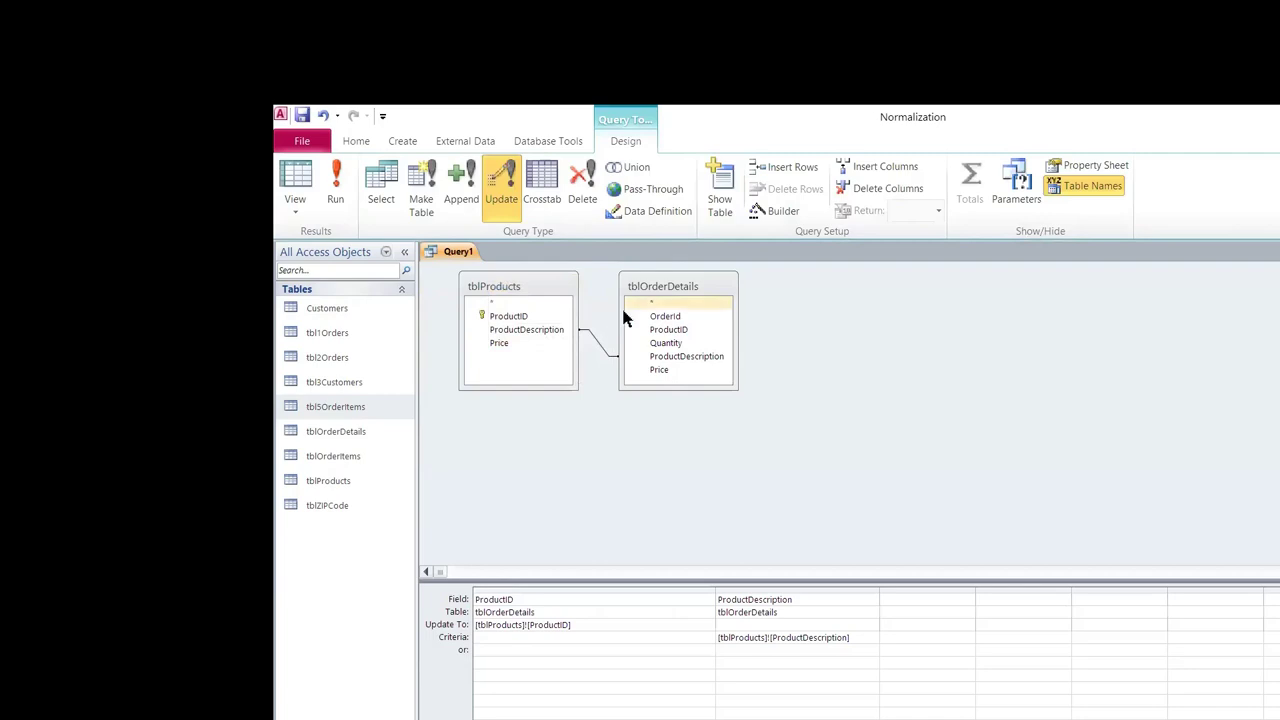
pyautogui.rightClick(448, 246)
pyautogui.click(483, 281)
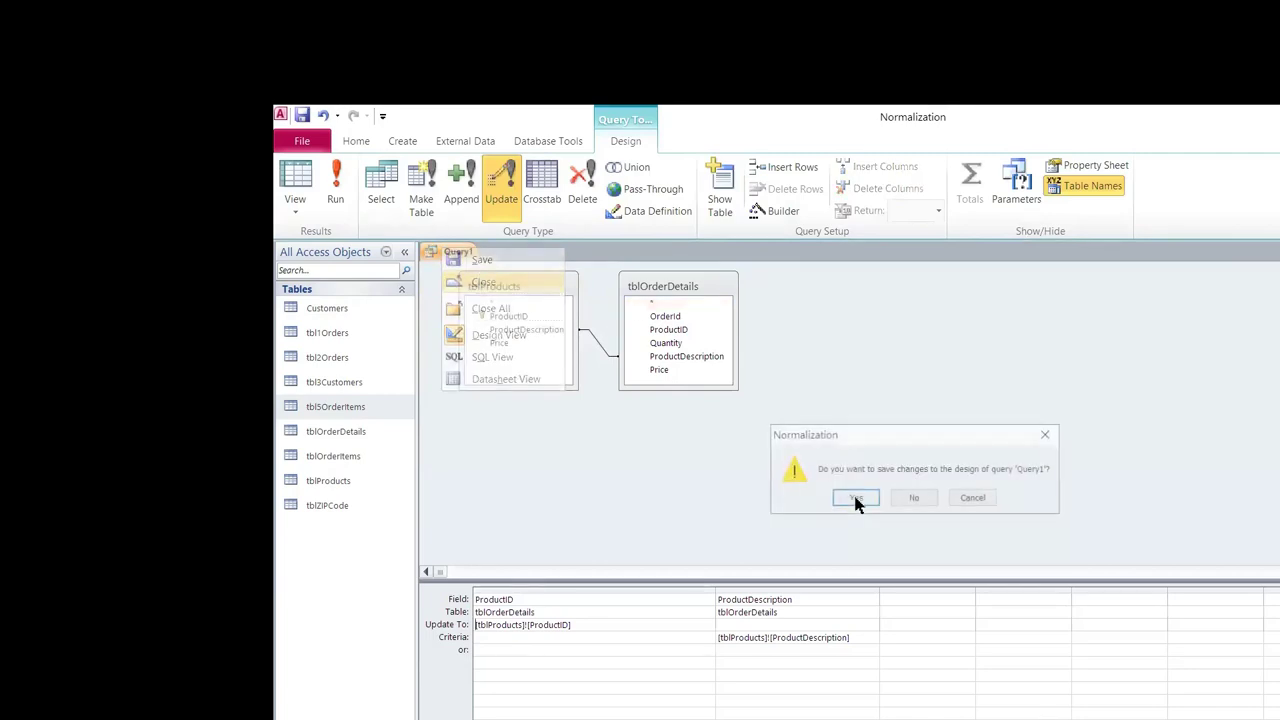
pyautogui.click(907, 500)
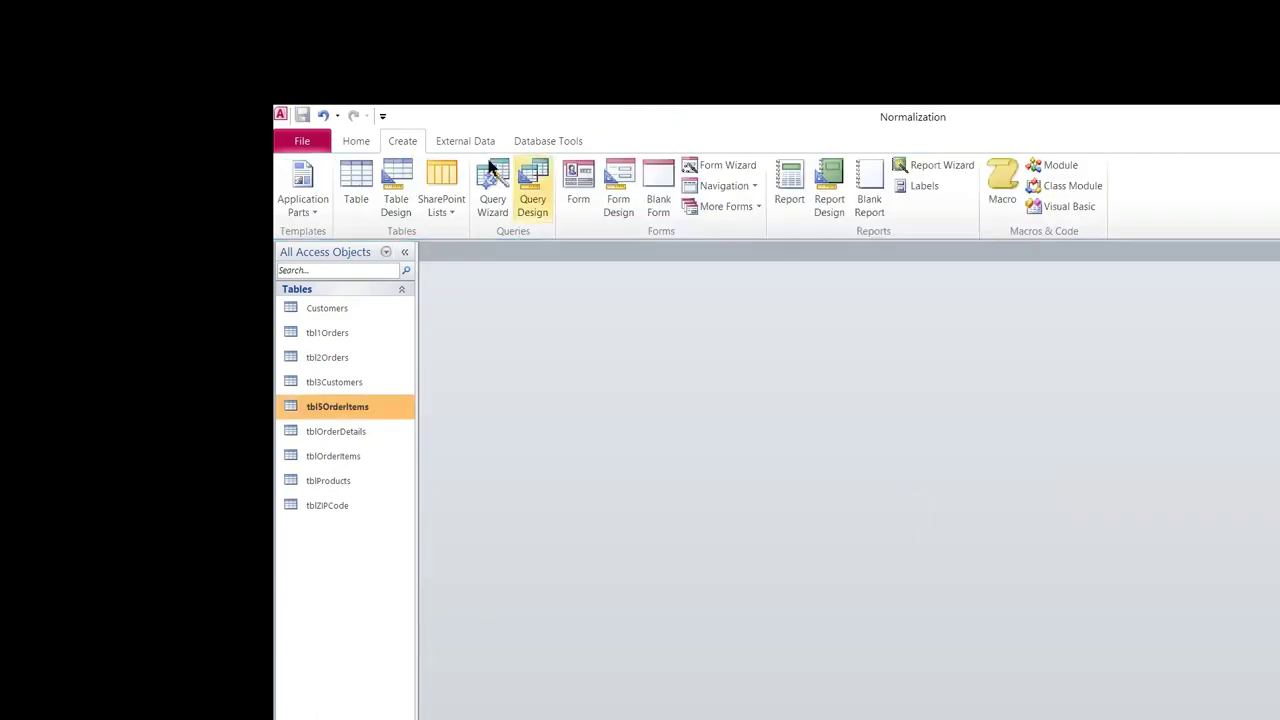
# Open the database's relationships diagram and display the tblProducts records
pyautogui.click(547, 141)
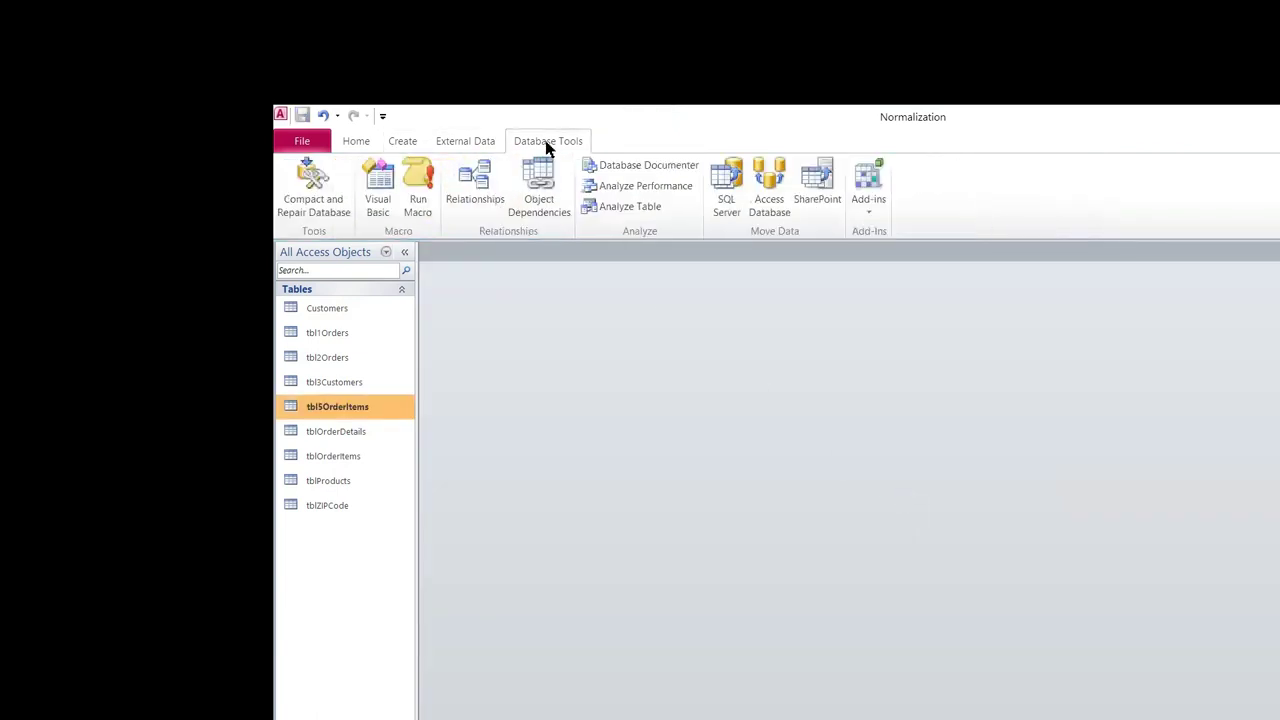
pyautogui.click(488, 180)
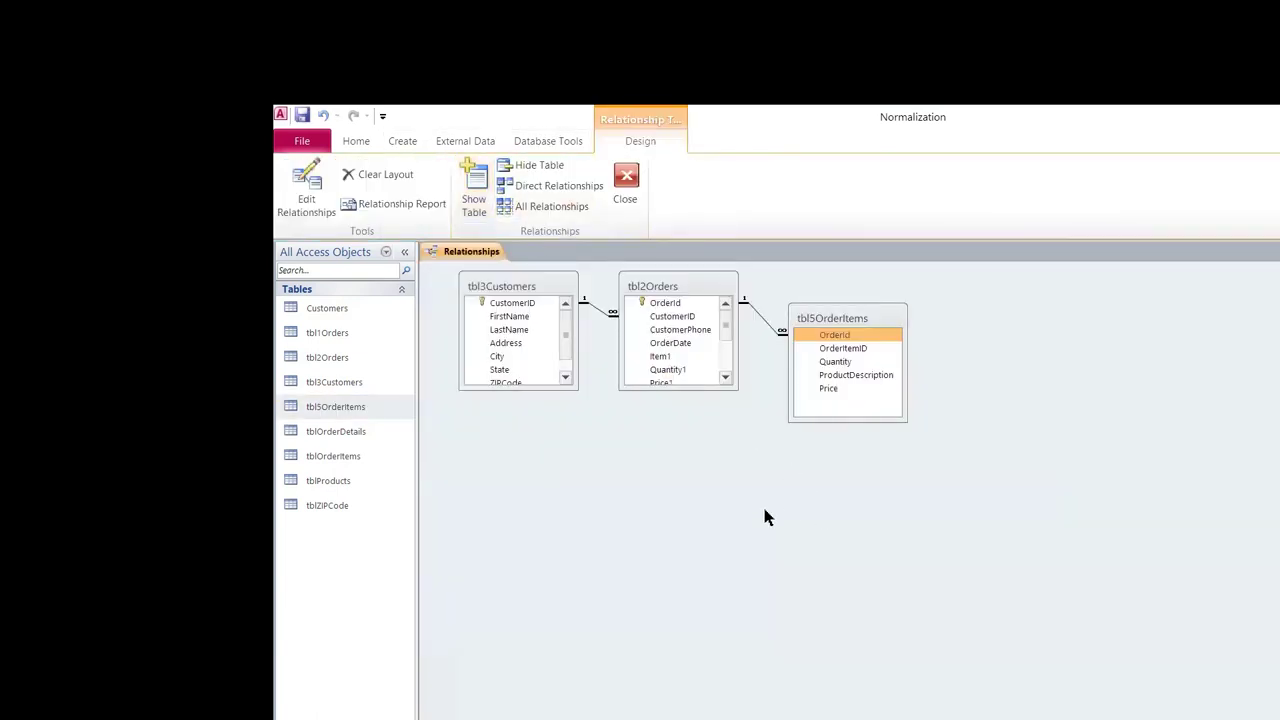
pyautogui.doubleClick(360, 476)
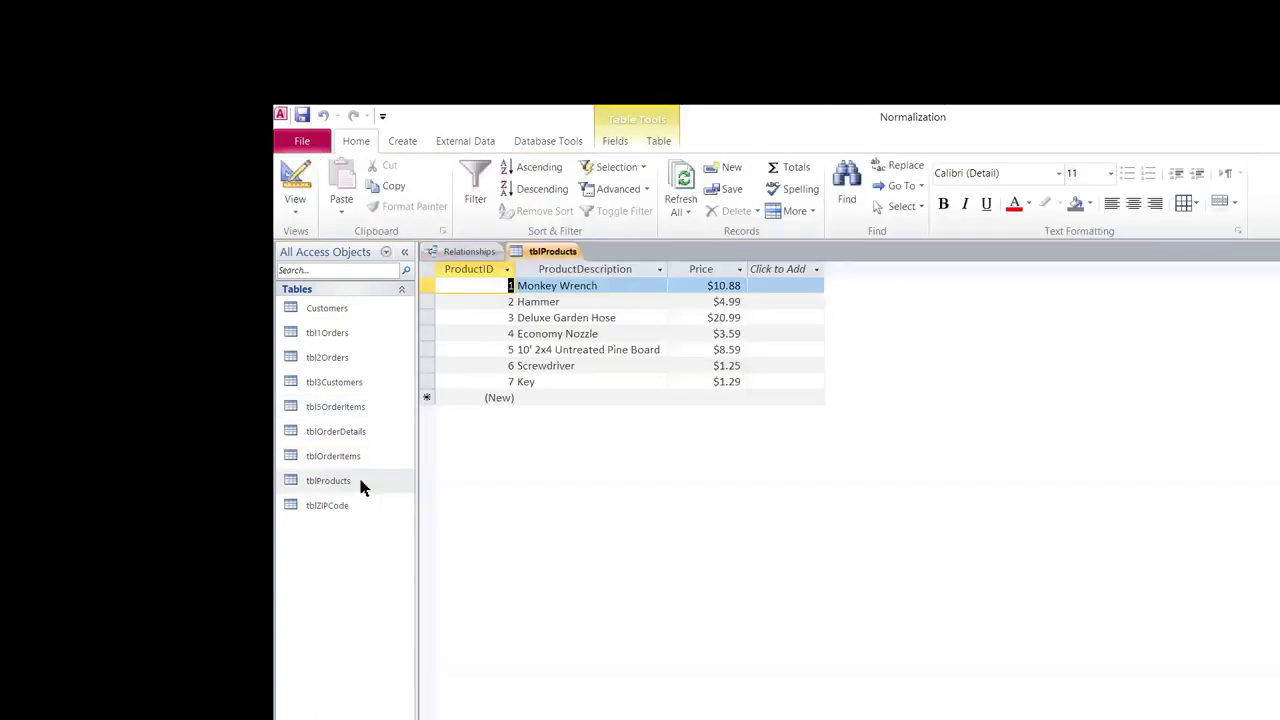
# Close the tblProducts datasheet and place tblProducts in the relationships diagram beside tbl5OrderItems
pyautogui.rightClick(521, 252)
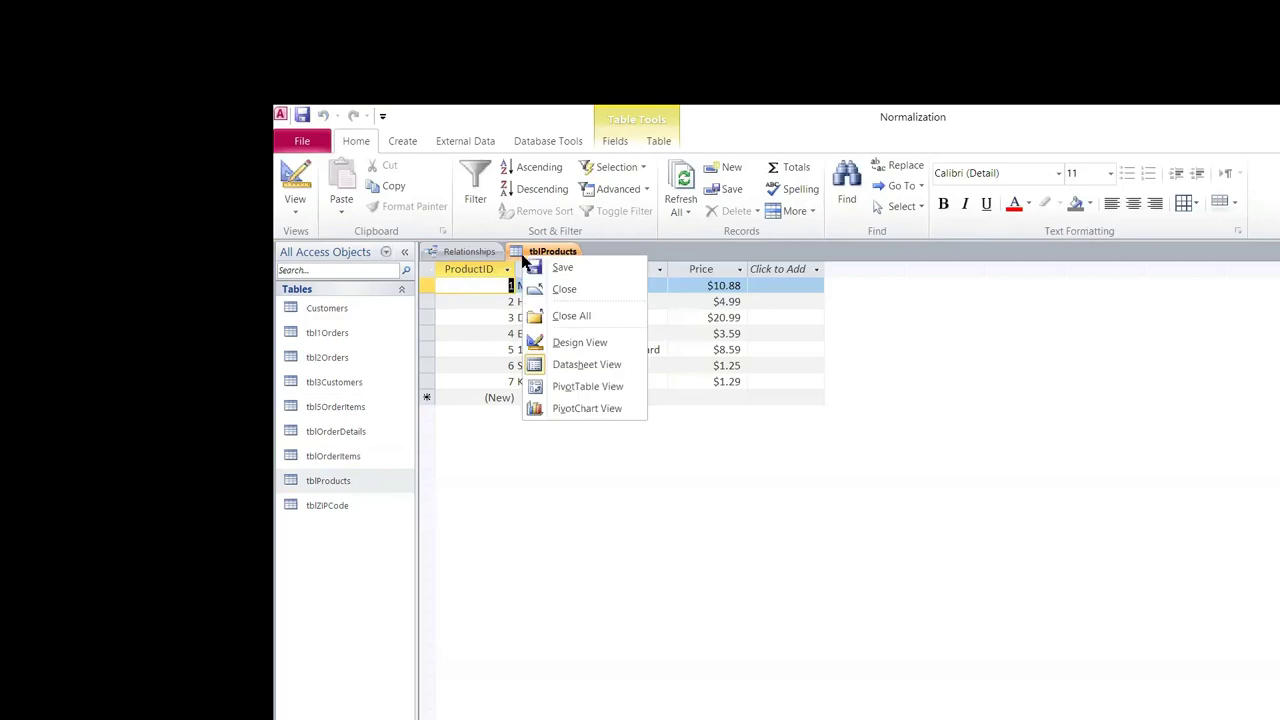
pyautogui.click(562, 291)
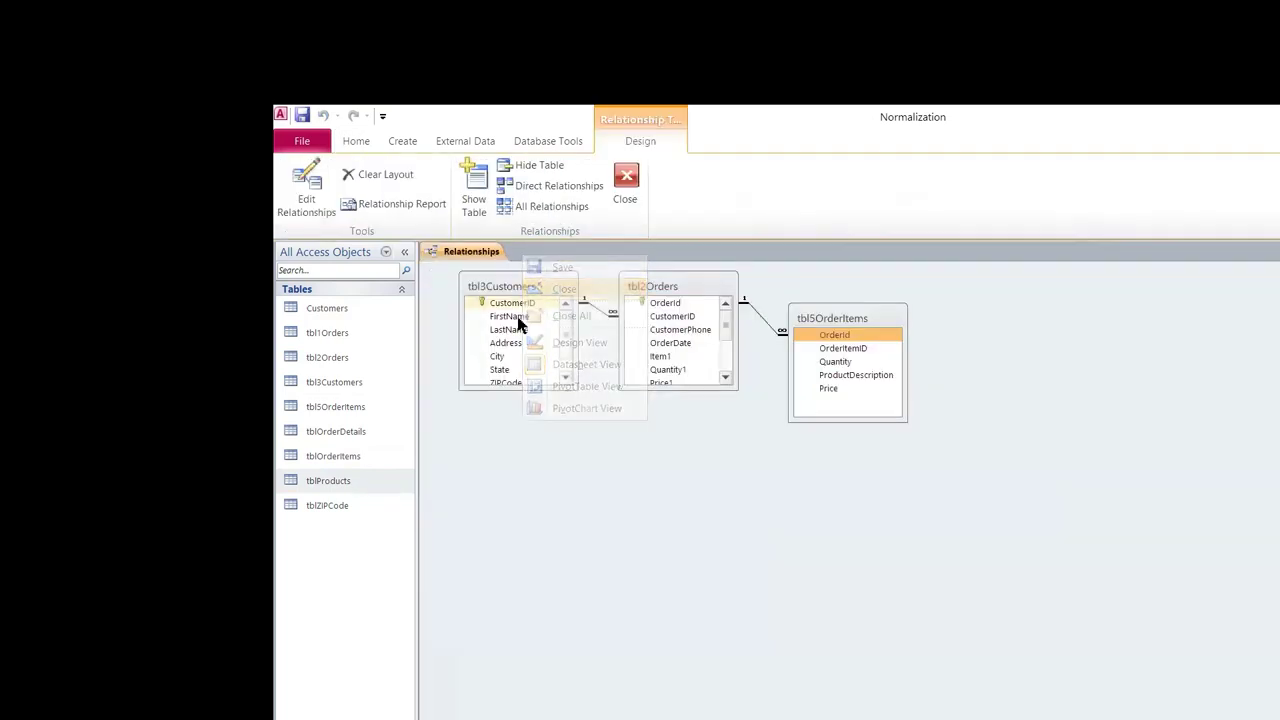
pyautogui.rightClick(640, 512)
pyautogui.click(652, 518)
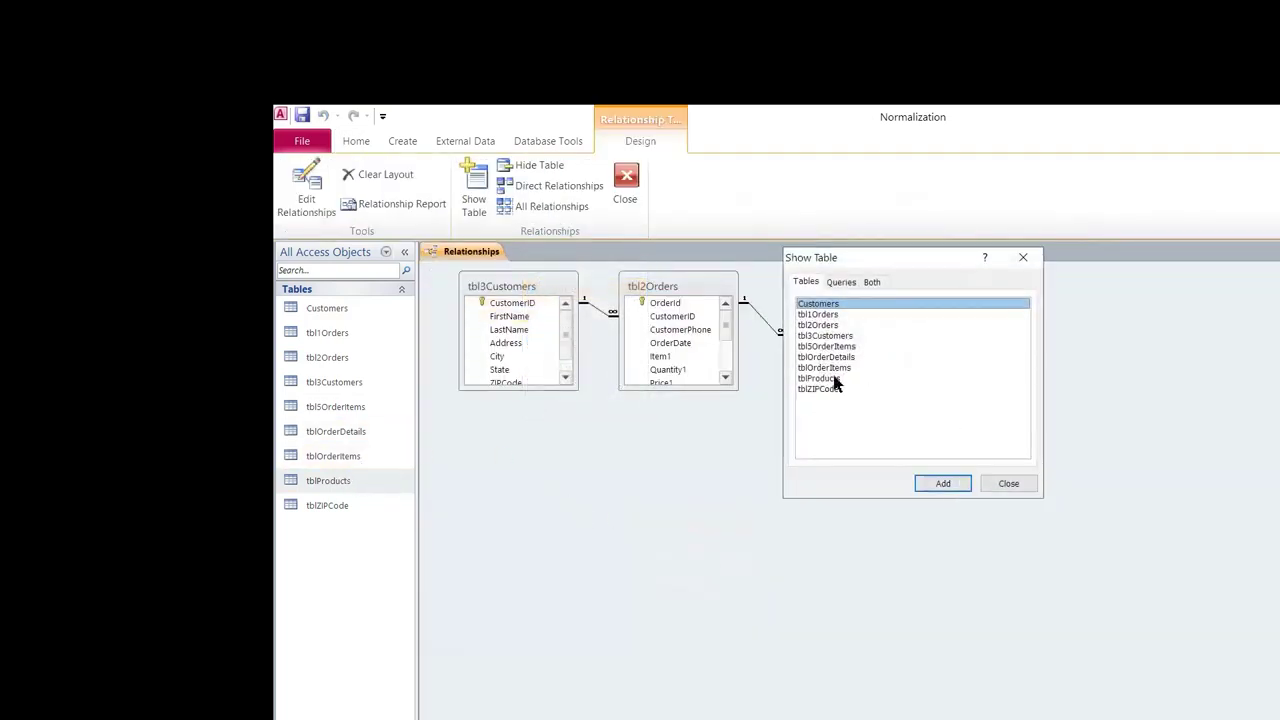
pyautogui.doubleClick(831, 379)
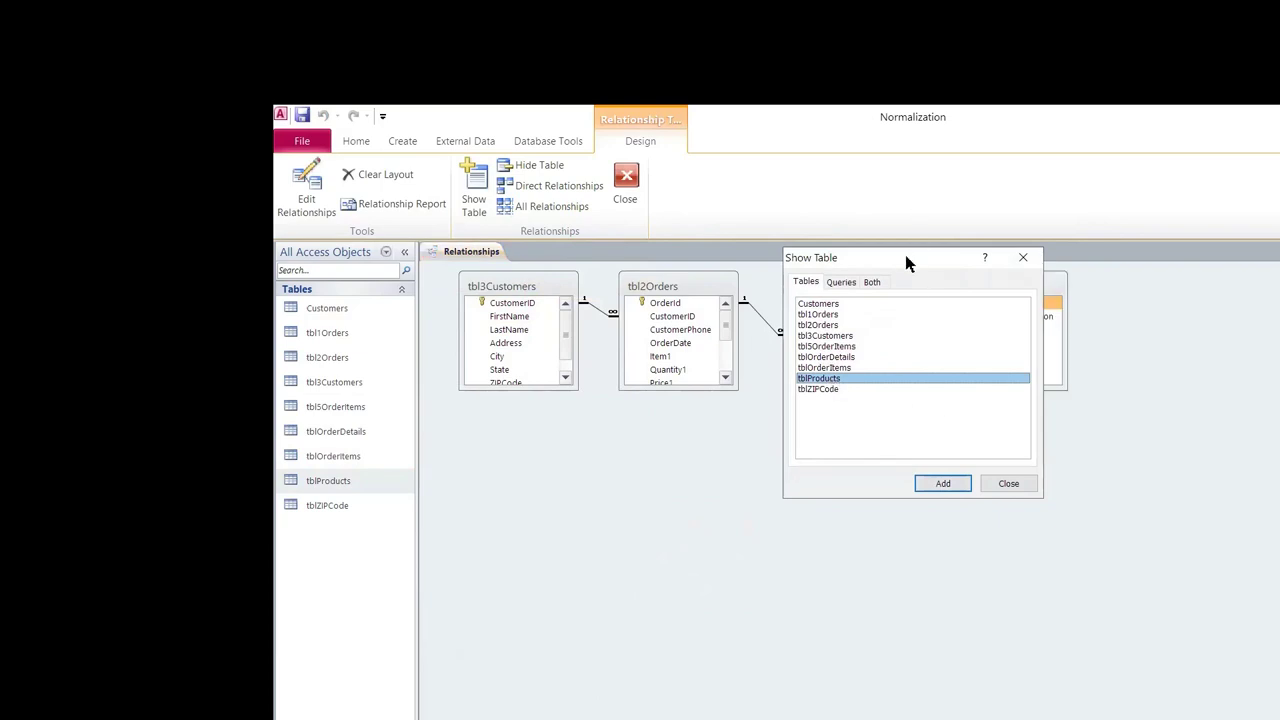
pyautogui.moveTo(906, 268); pyautogui.dragTo(797, 508)
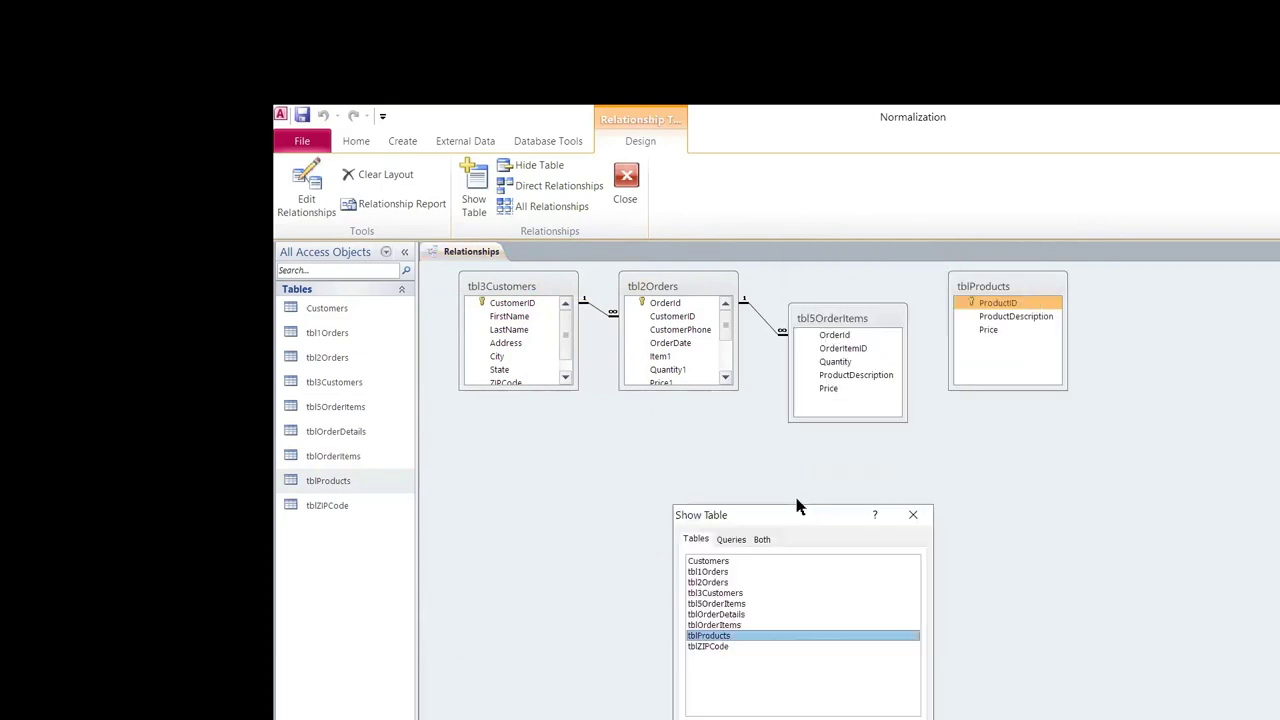
pyautogui.click(1013, 280)
pyautogui.click(920, 515)
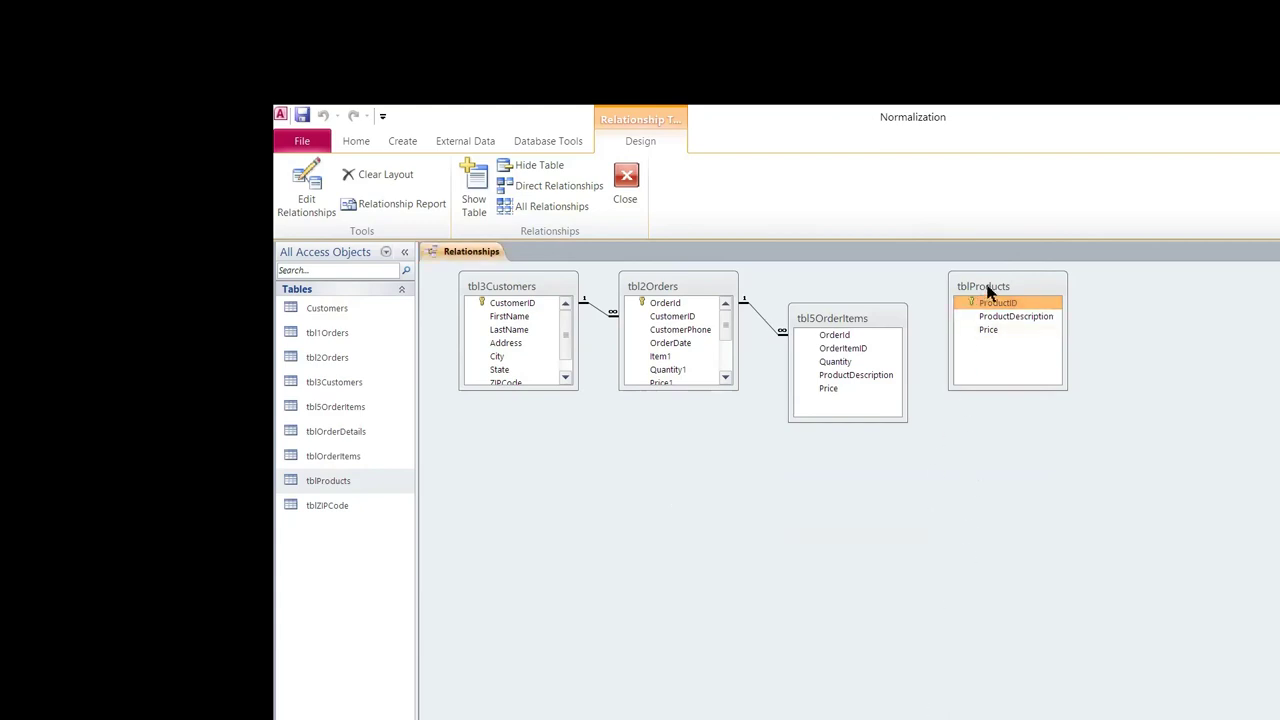
pyautogui.moveTo(987, 290); pyautogui.dragTo(991, 344)
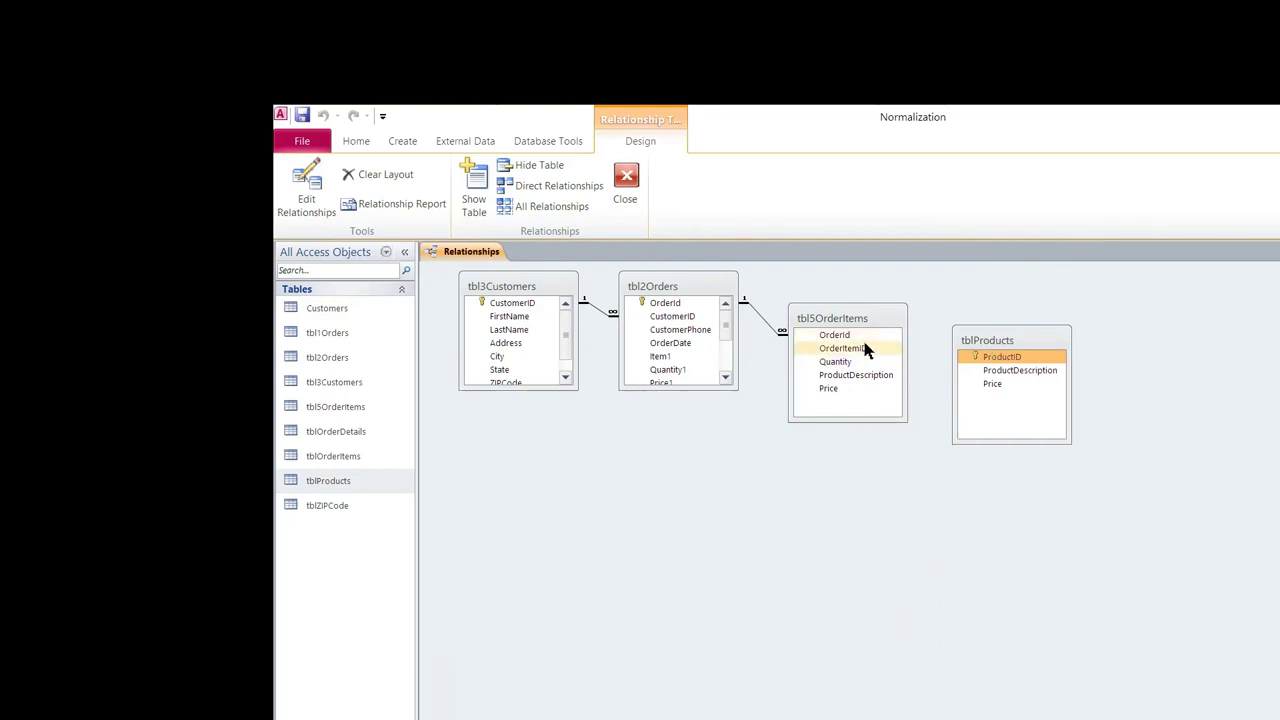
pyautogui.click(970, 362)
# Replace tbl5OrderItems in the relationships diagram with tblOrderDetails by hiding the old table and adding the new one
pyautogui.rightClick(874, 334)
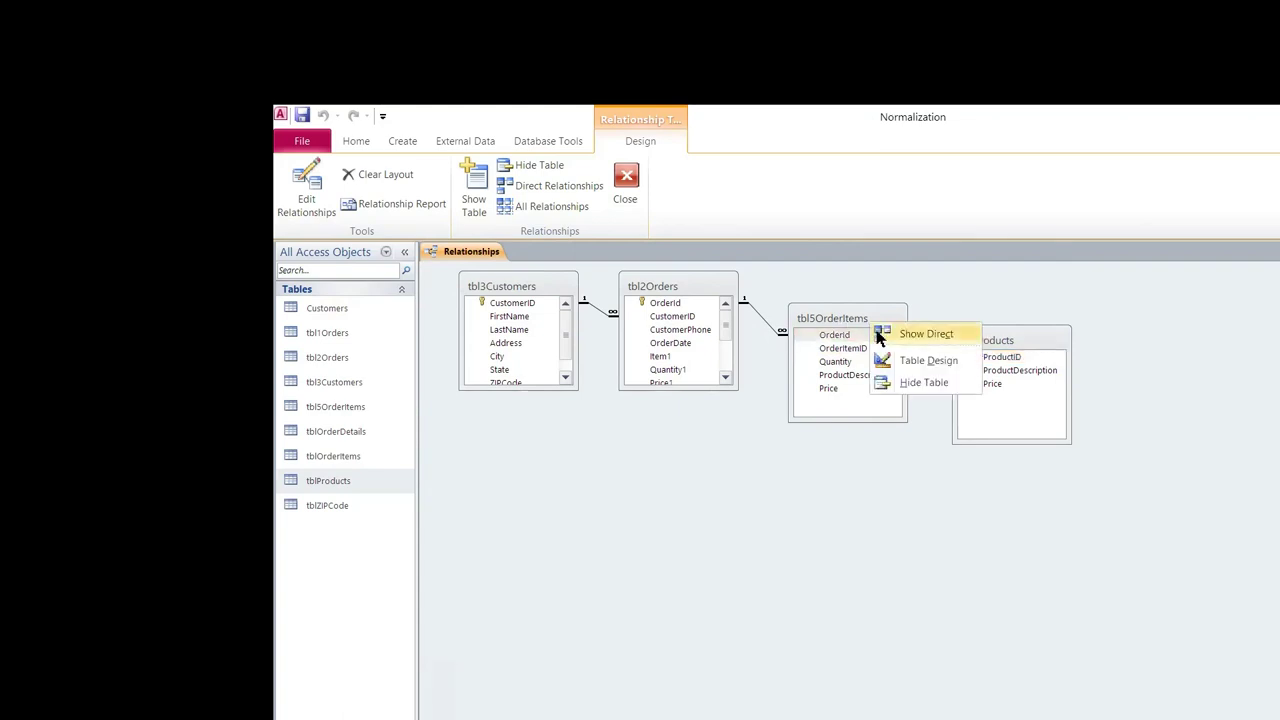
pyautogui.click(907, 385)
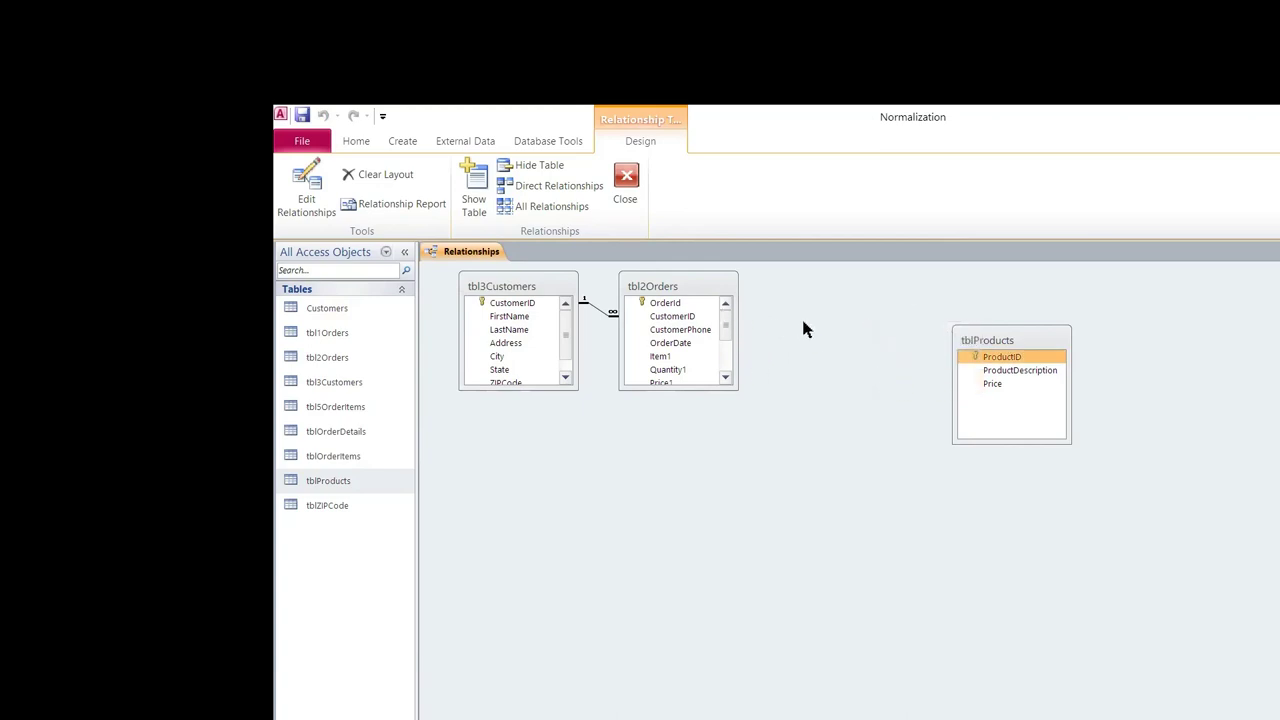
pyautogui.rightClick(775, 450)
pyautogui.click(810, 452)
pyautogui.rightClick(810, 450)
pyautogui.click(848, 443)
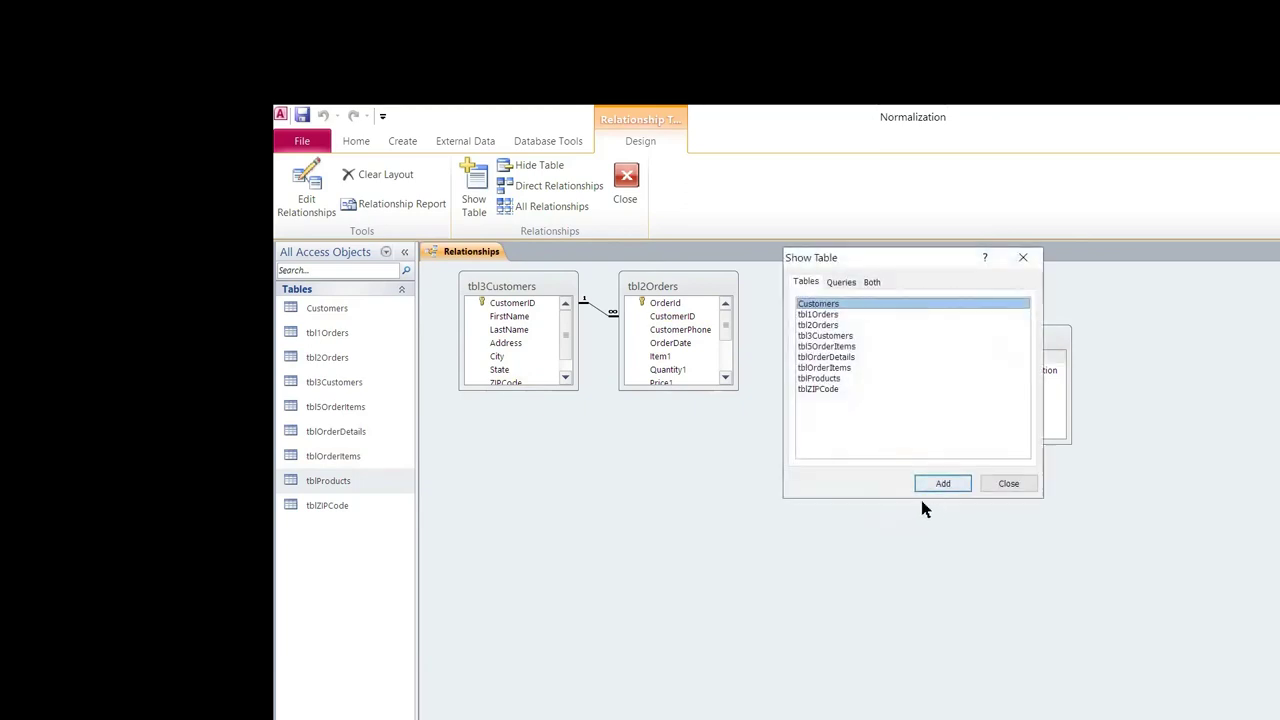
pyautogui.click(845, 357)
pyautogui.click(942, 483)
pyautogui.click(1008, 483)
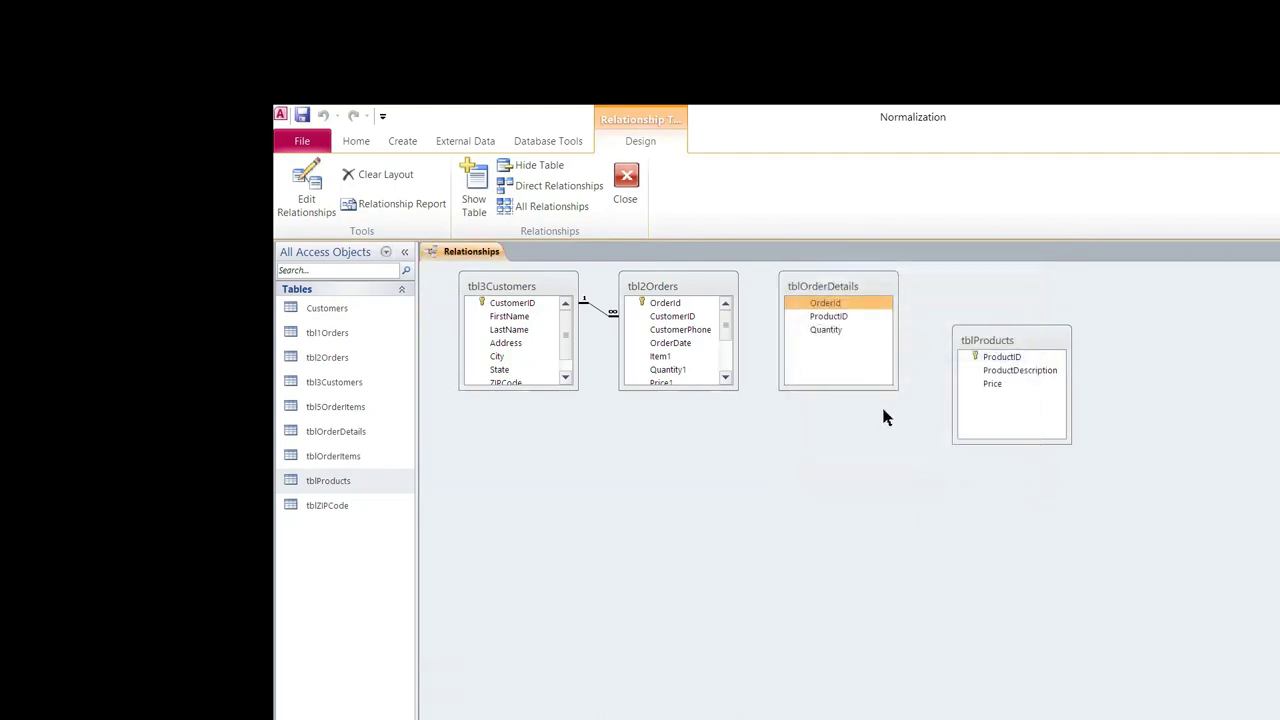
# Relate OrderId between tbl2Orders and tblOrderDetails with referential integrity, cascade update and cascade delete, and move tblOrderDetails slightly lower
pyautogui.moveTo(825, 303)
pyautogui.mouseDown()
pyautogui.moveTo(668, 308)
pyautogui.moveTo(825, 308)
pyautogui.mouseUp()
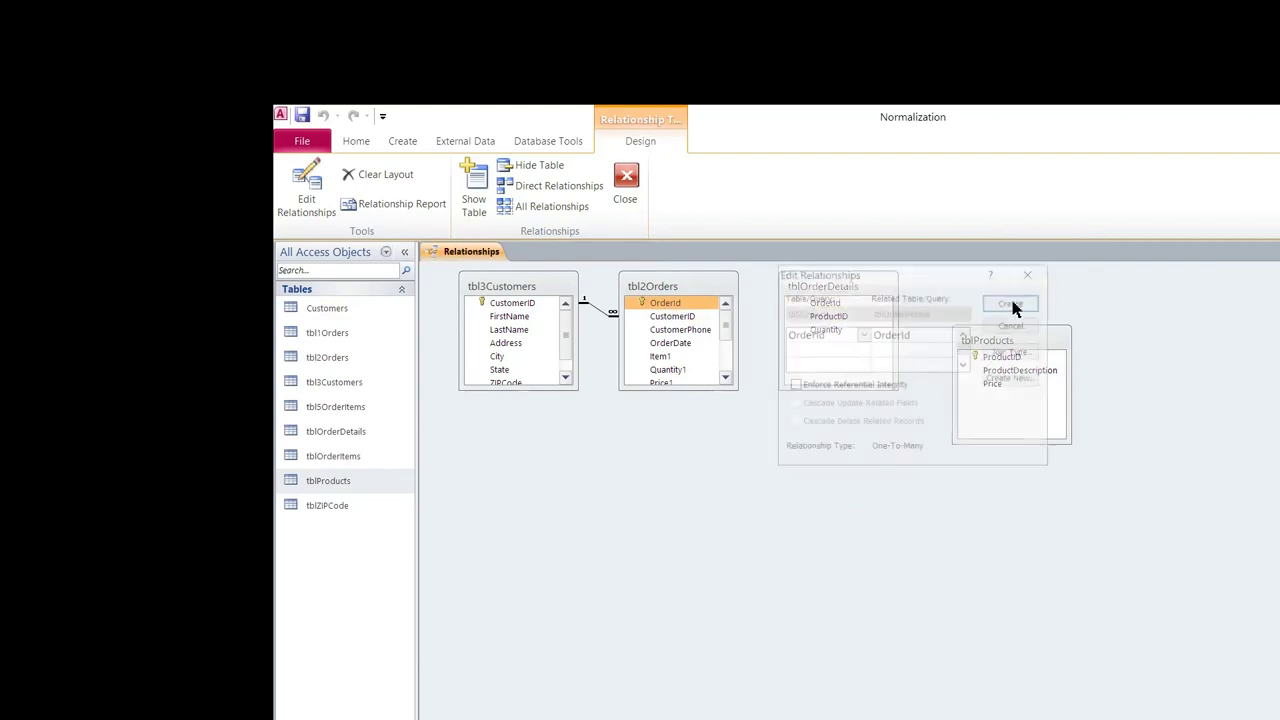
pyautogui.click(830, 390)
pyautogui.click(828, 404)
pyautogui.click(831, 423)
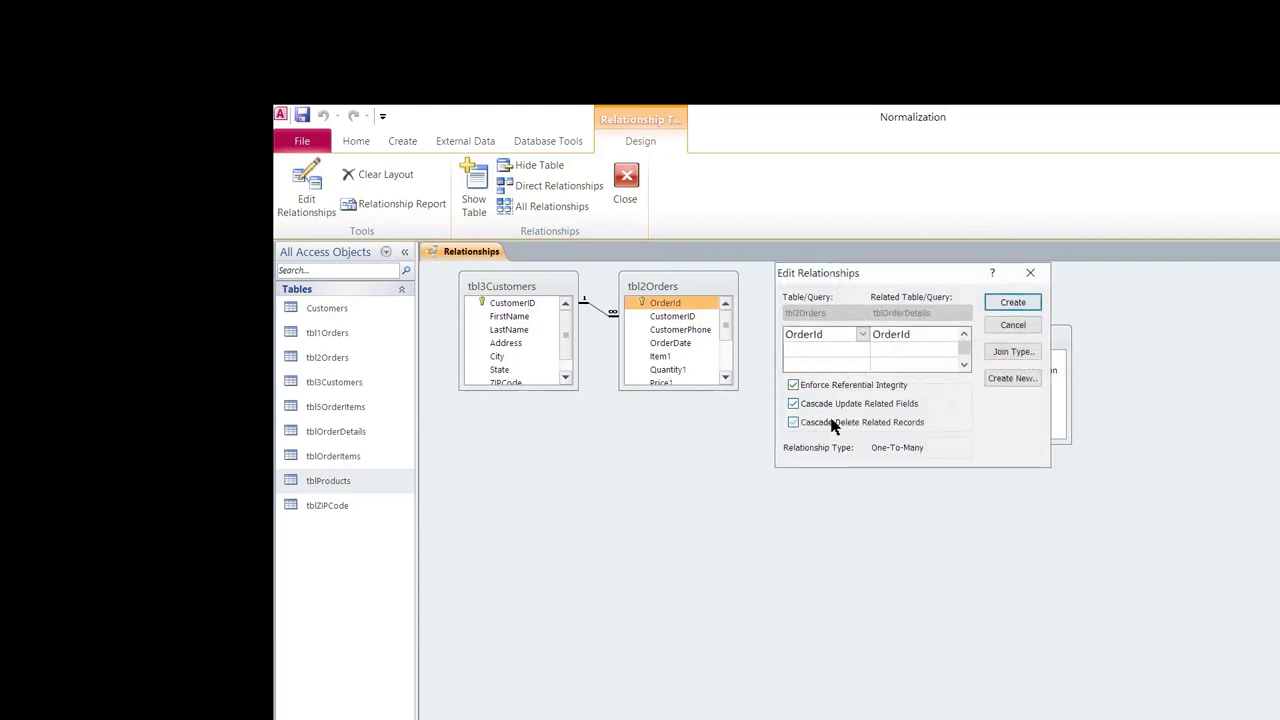
pyautogui.click(1006, 303)
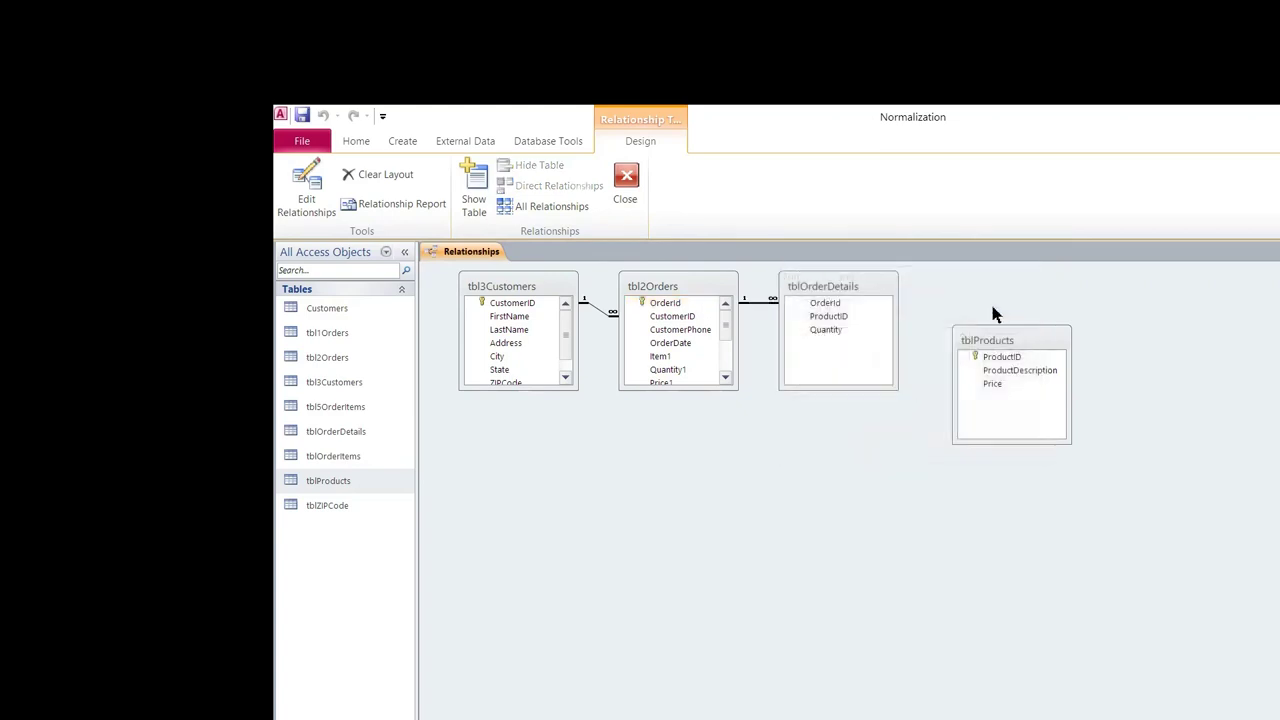
pyautogui.click(866, 300)
pyautogui.moveTo(866, 295); pyautogui.dragTo(874, 350)
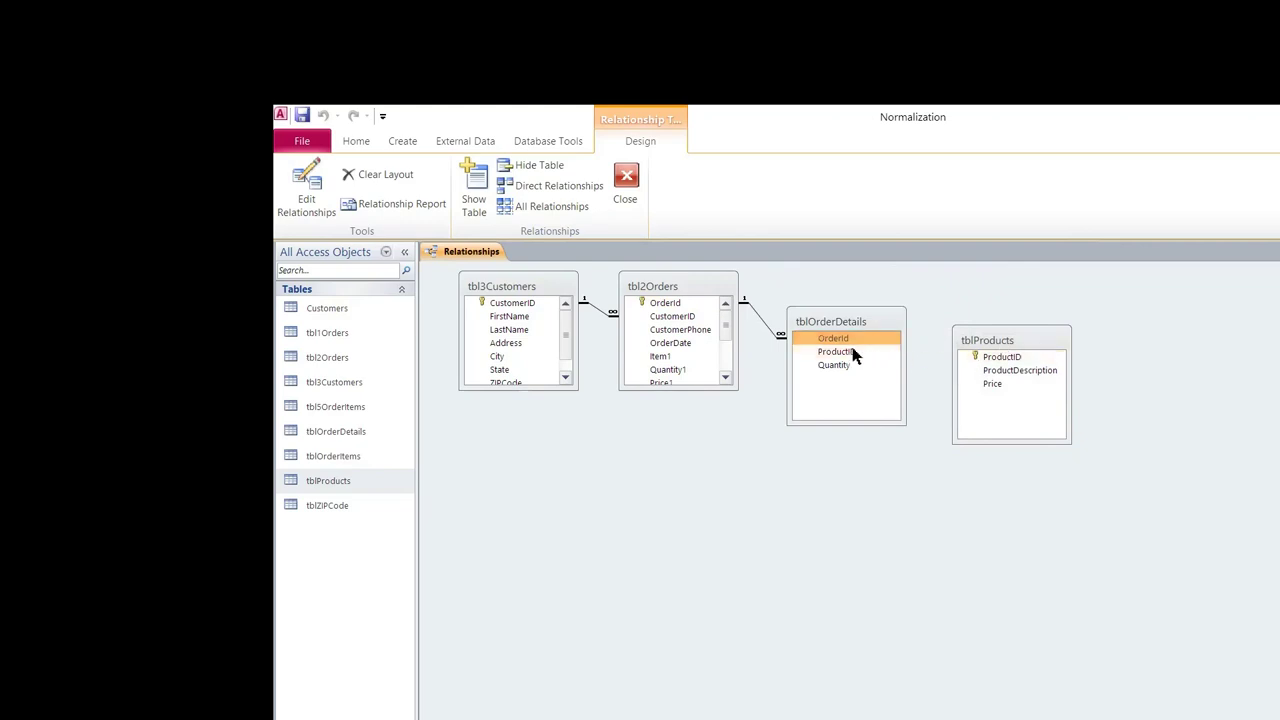
# Relate ProductID from tblProducts to tblOrderDetails with referential integrity, cascade update and cascade delete, and move tblProducts slightly higher
pyautogui.click(985, 360)
pyautogui.moveTo(985, 360); pyautogui.dragTo(840, 350)
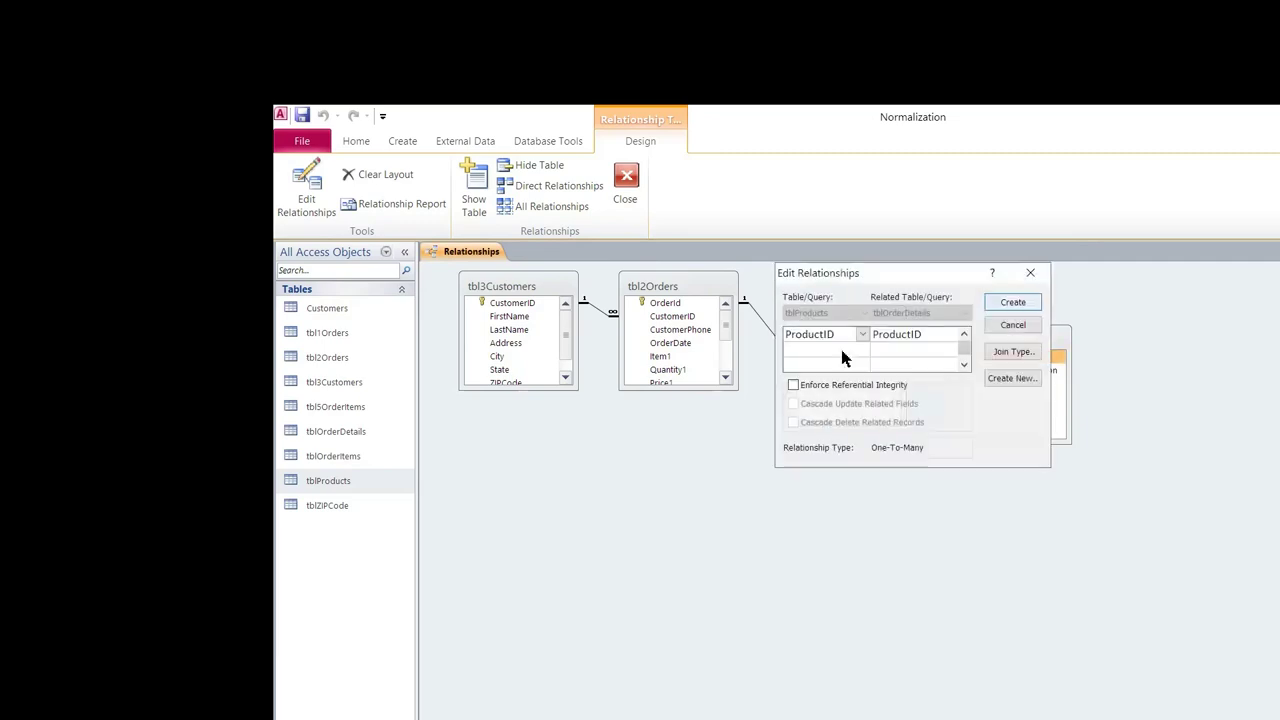
pyautogui.click(899, 384)
pyautogui.click(905, 403)
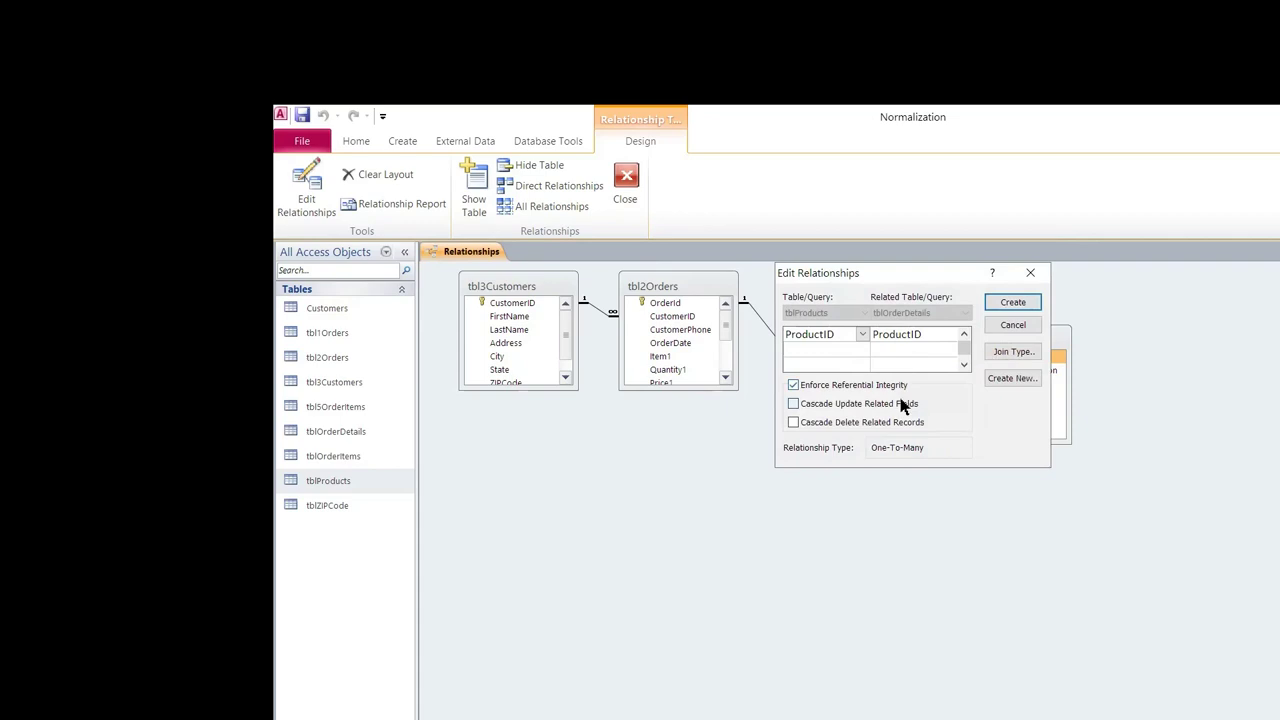
pyautogui.click(910, 423)
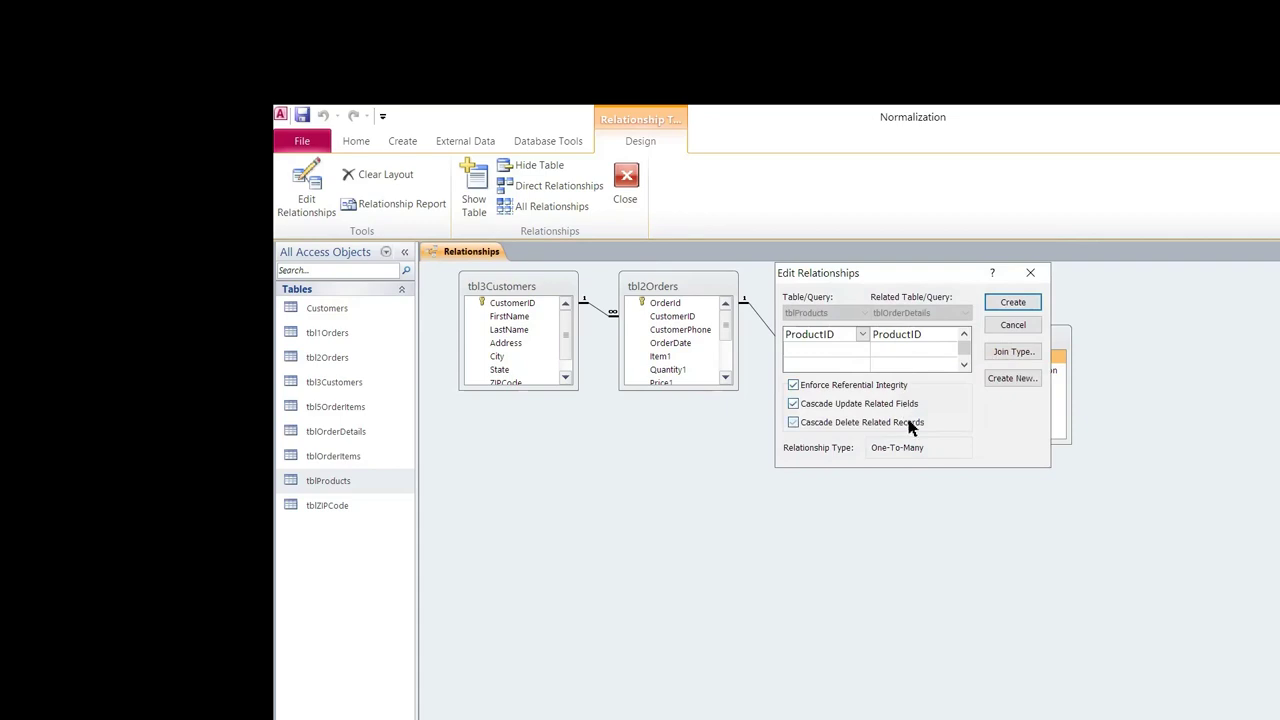
pyautogui.click(1012, 302)
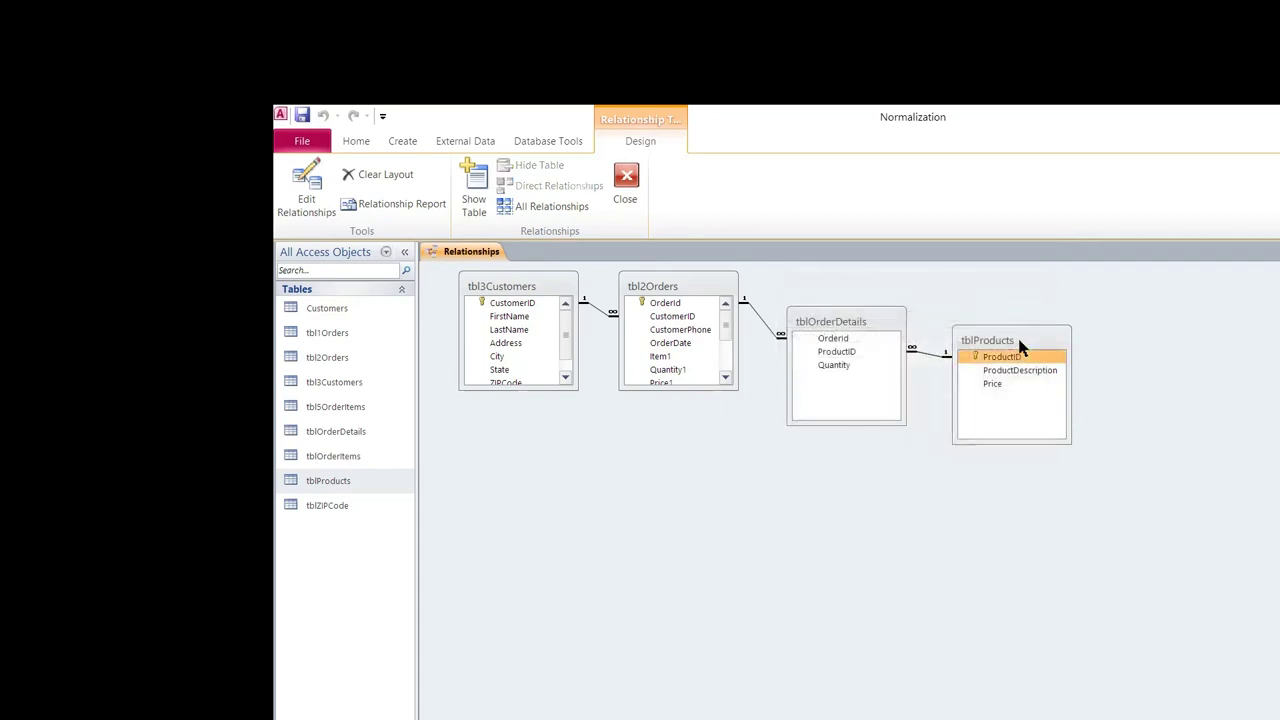
pyautogui.moveTo(1020, 345); pyautogui.dragTo(1023, 317)
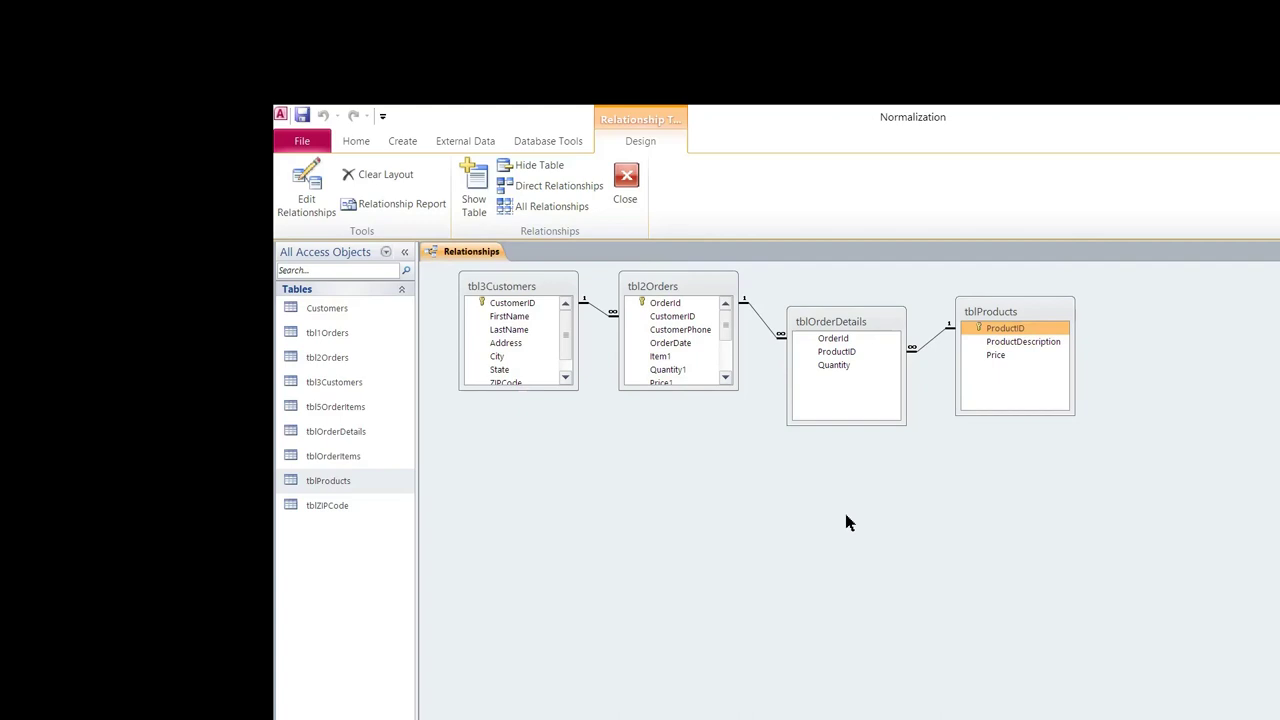
# Delete the relationship between tblOrderDetails and tblProducts from the diagram
pyautogui.click(999, 332)
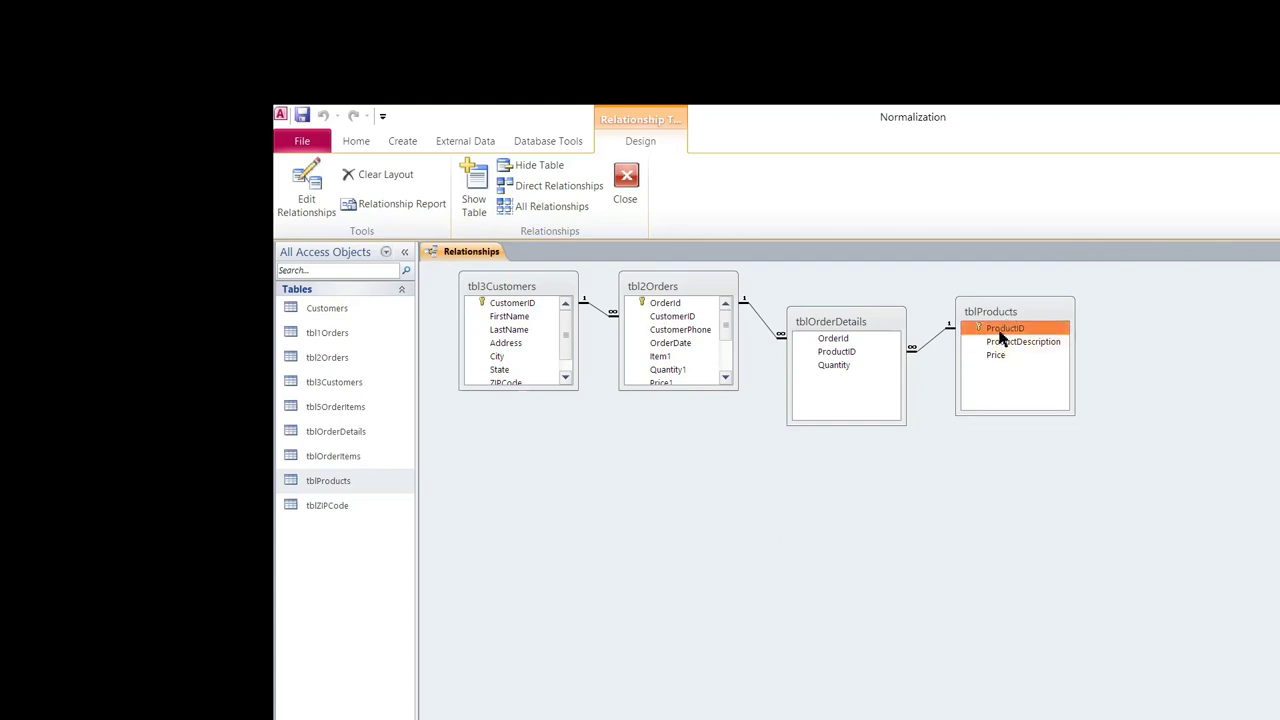
pyautogui.moveTo(999, 337); pyautogui.dragTo(840, 358)
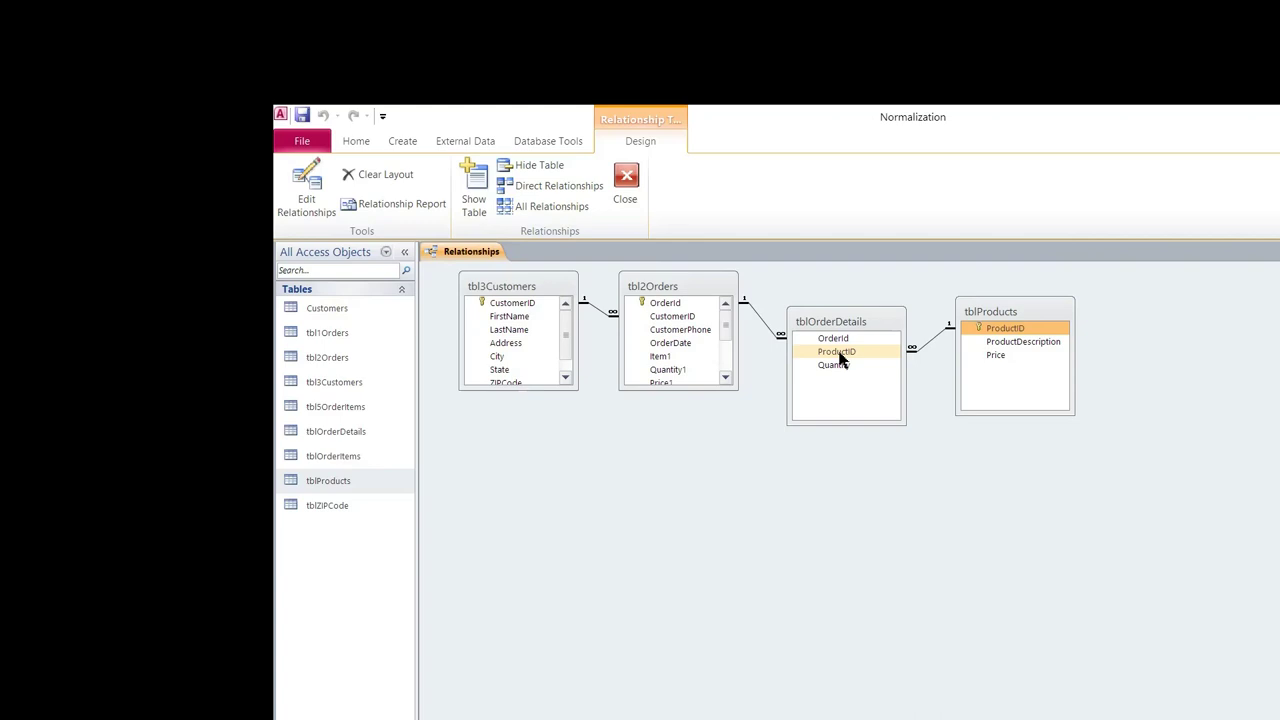
pyautogui.rightClick(930, 343)
pyautogui.press('Escape')
pyautogui.click(926, 344)
pyautogui.rightClick(928, 343)
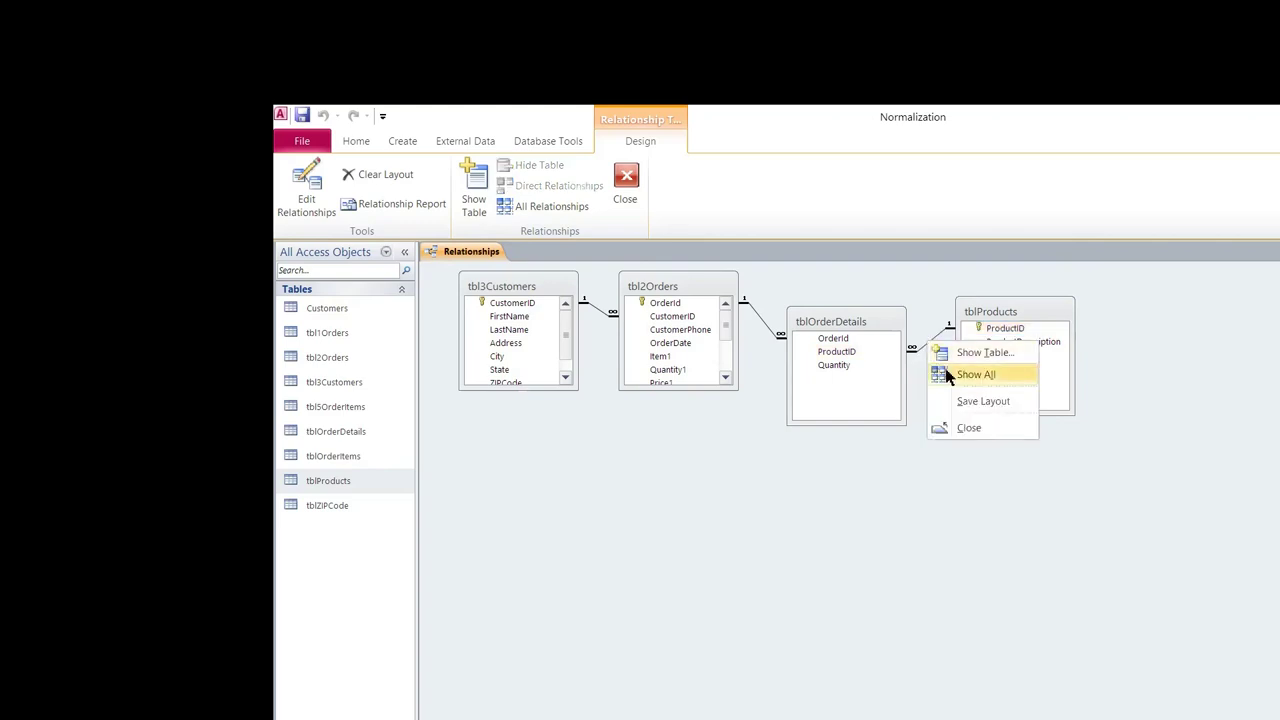
pyautogui.click(912, 397)
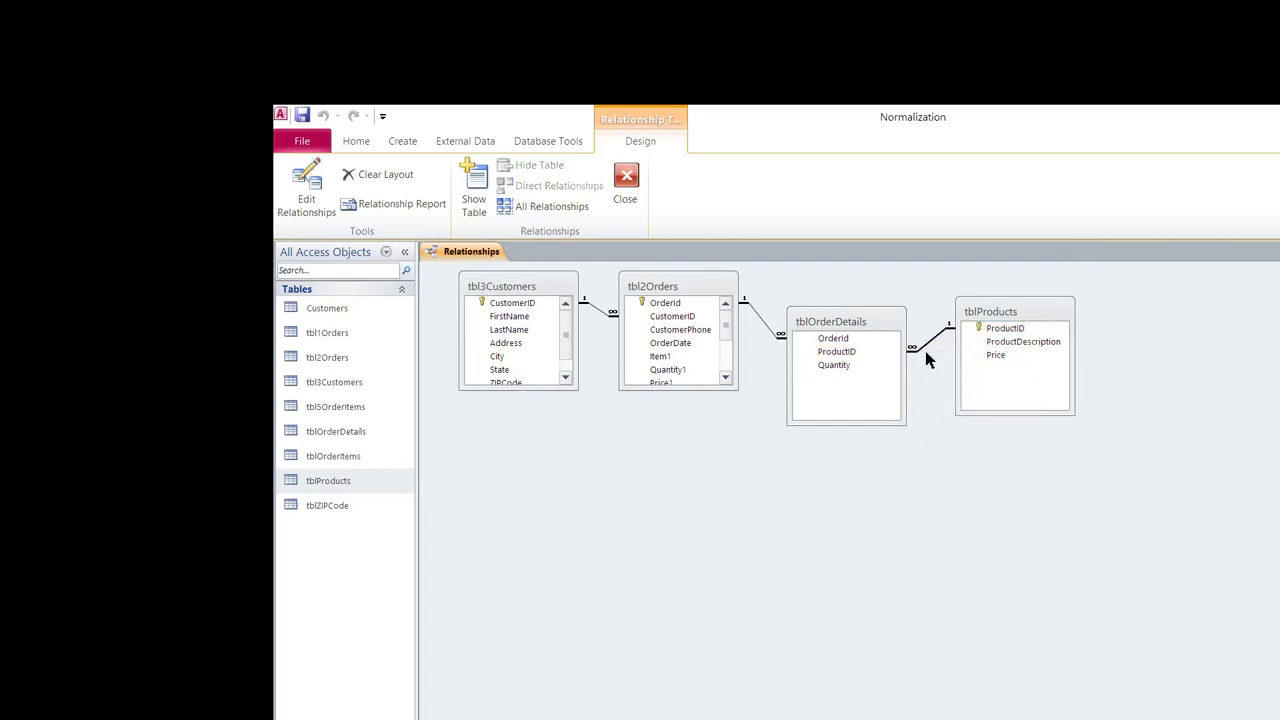
pyautogui.rightClick(929, 344)
pyautogui.click(975, 376)
pyautogui.click(883, 498)
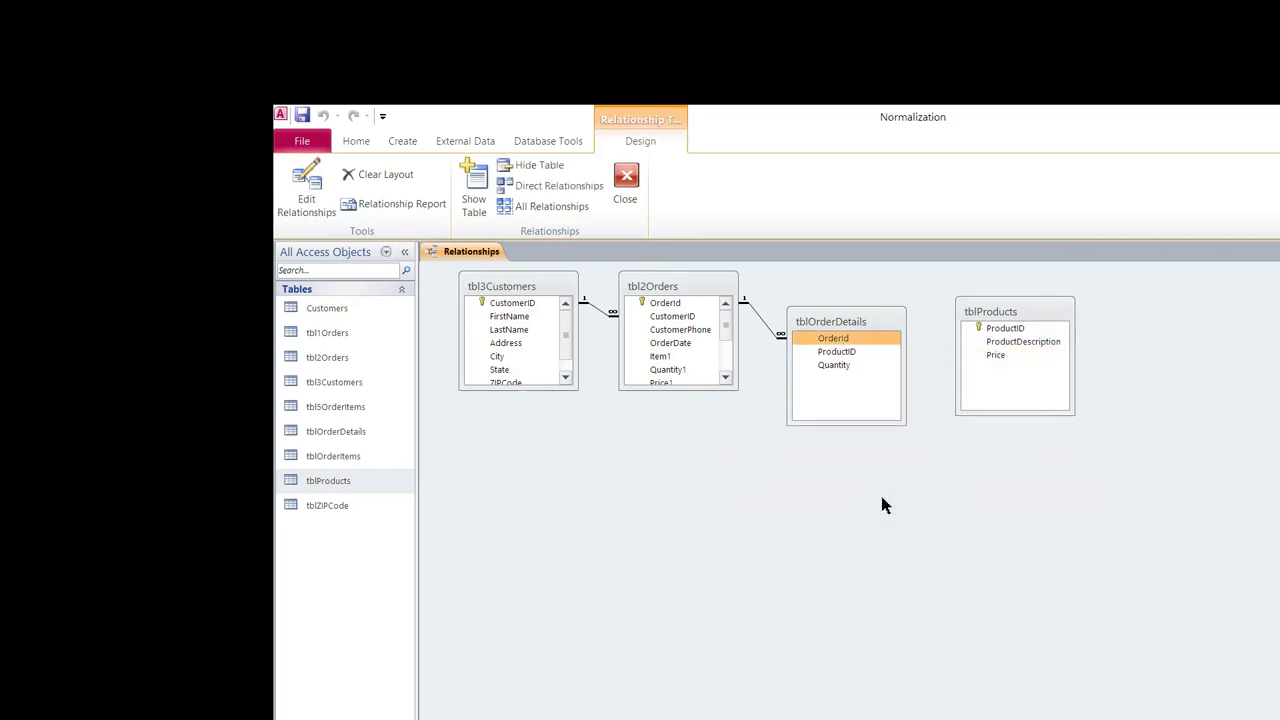
# Recreate the ProductID relationship starting from tblOrderDetails to tblProducts, enforcing referential integrity with cascade update and cascade delete
pyautogui.moveTo(840, 352); pyautogui.dragTo(997, 329)
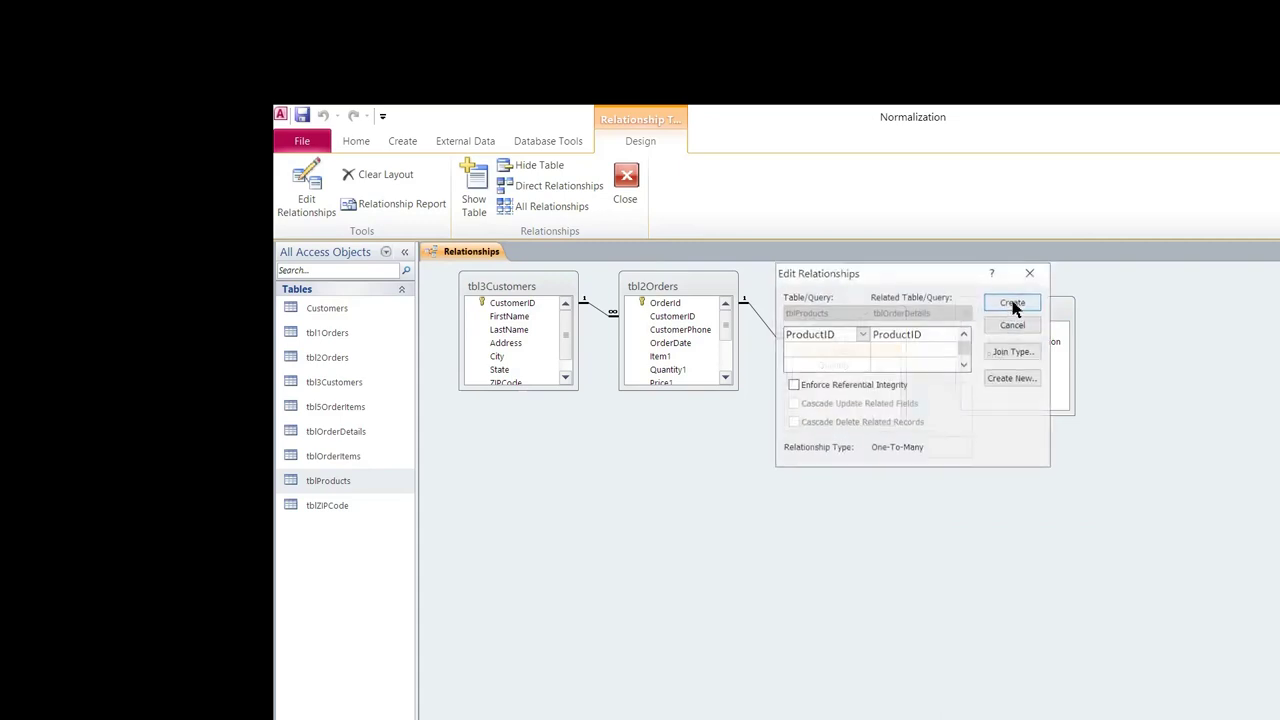
pyautogui.click(793, 384)
pyautogui.click(826, 403)
pyautogui.click(826, 423)
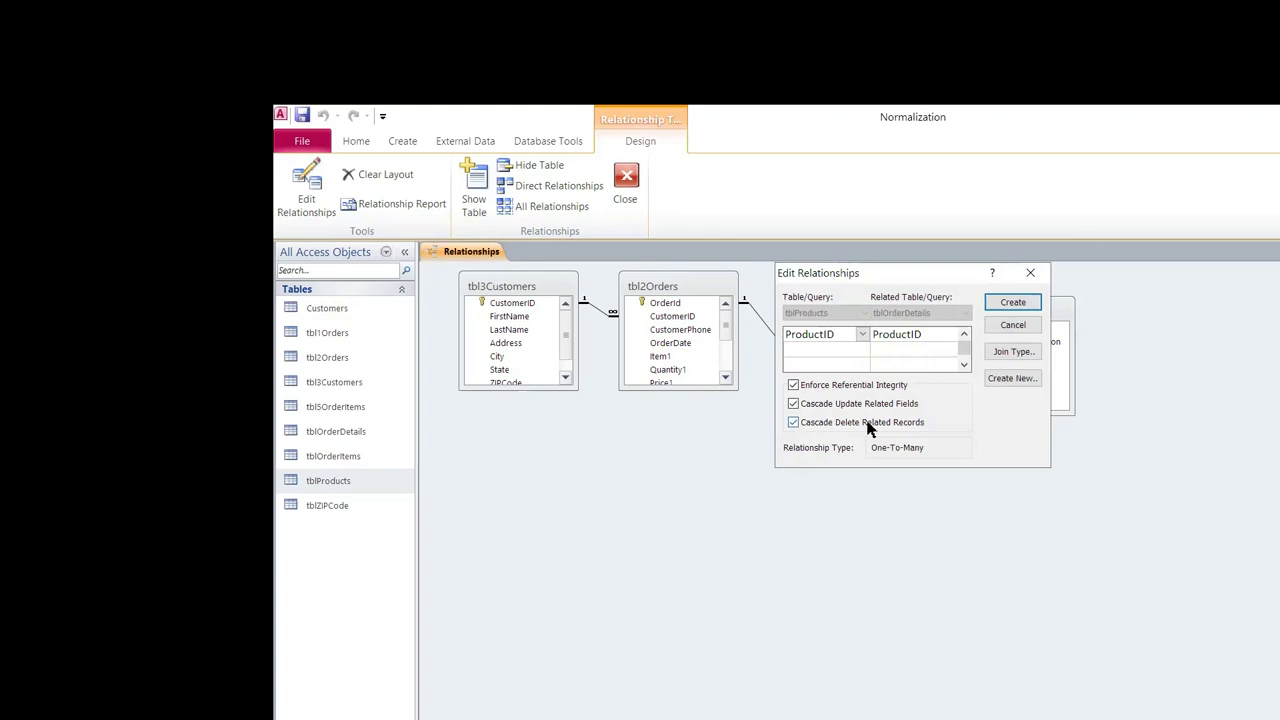
pyautogui.click(1012, 303)
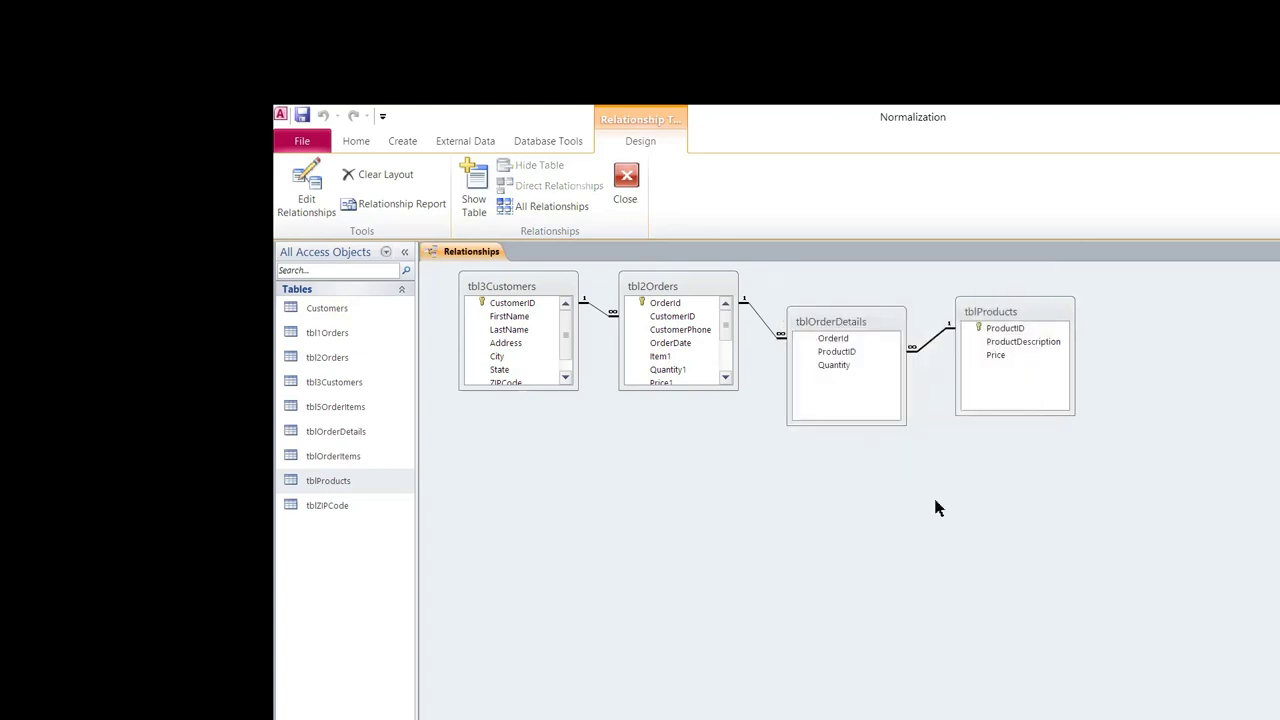
# Review the linked tables and the tbl2Orders field list, and close the relationships diagram
pyautogui.click(1012, 327)
pyautogui.click(886, 365)
pyautogui.click(880, 352)
pyautogui.click(903, 424)
pyautogui.moveTo(725, 340); pyautogui.dragTo(723, 311)
pyautogui.rightClick(460, 252)
pyautogui.click(486, 251)
pyautogui.rightClick(488, 252)
pyautogui.click(528, 287)
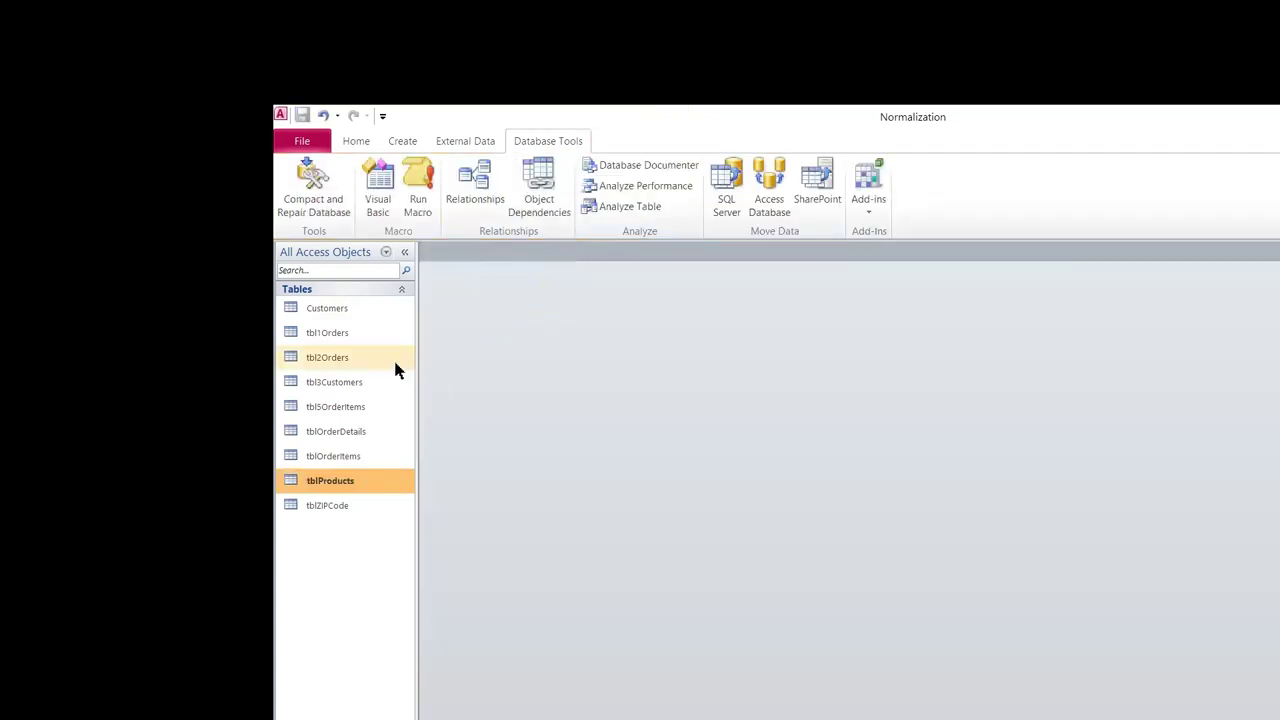
# Open tbl2Orders in Design View and permanently delete its CustomerPhone field
pyautogui.click(338, 363)
pyautogui.doubleClick(340, 364)
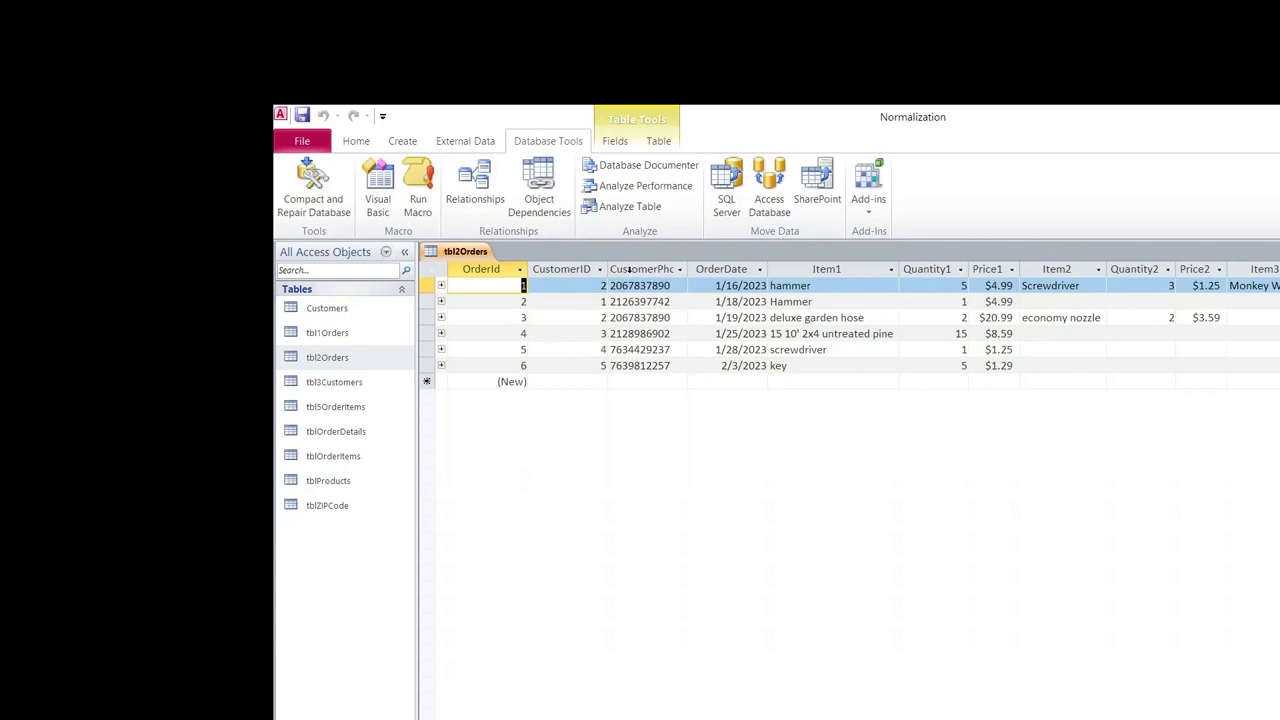
pyautogui.rightClick(453, 253)
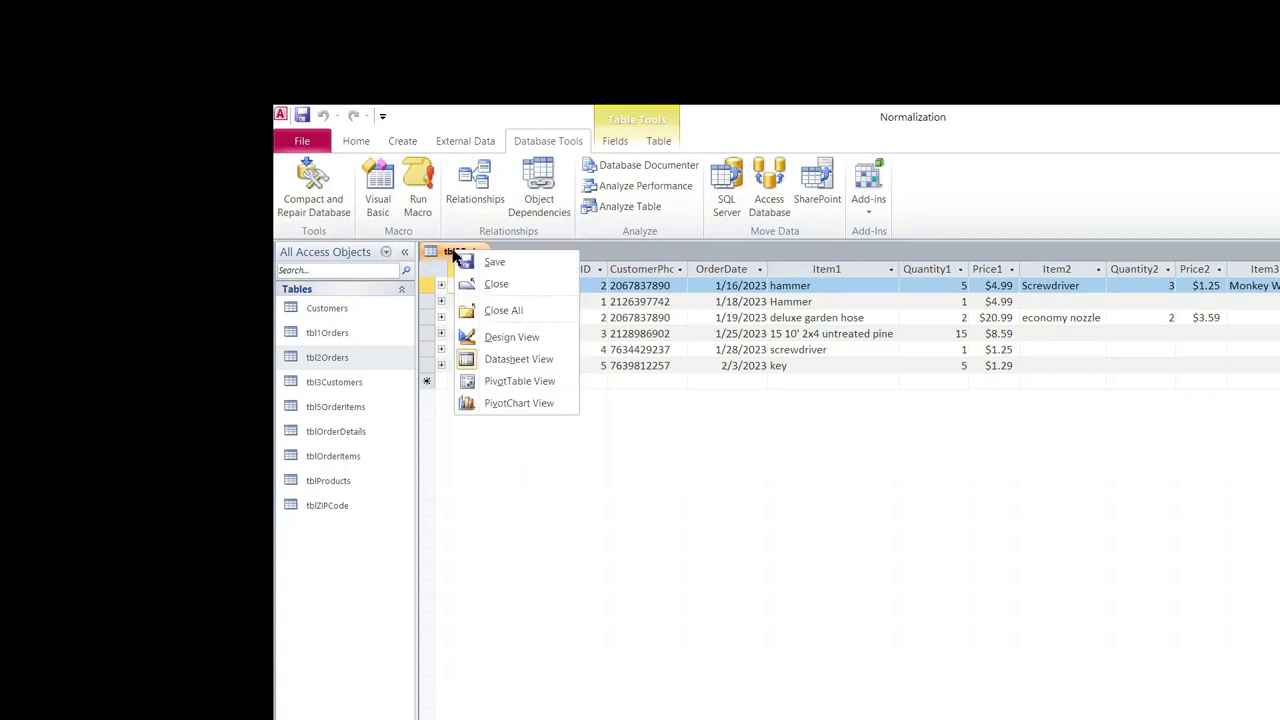
pyautogui.click(497, 340)
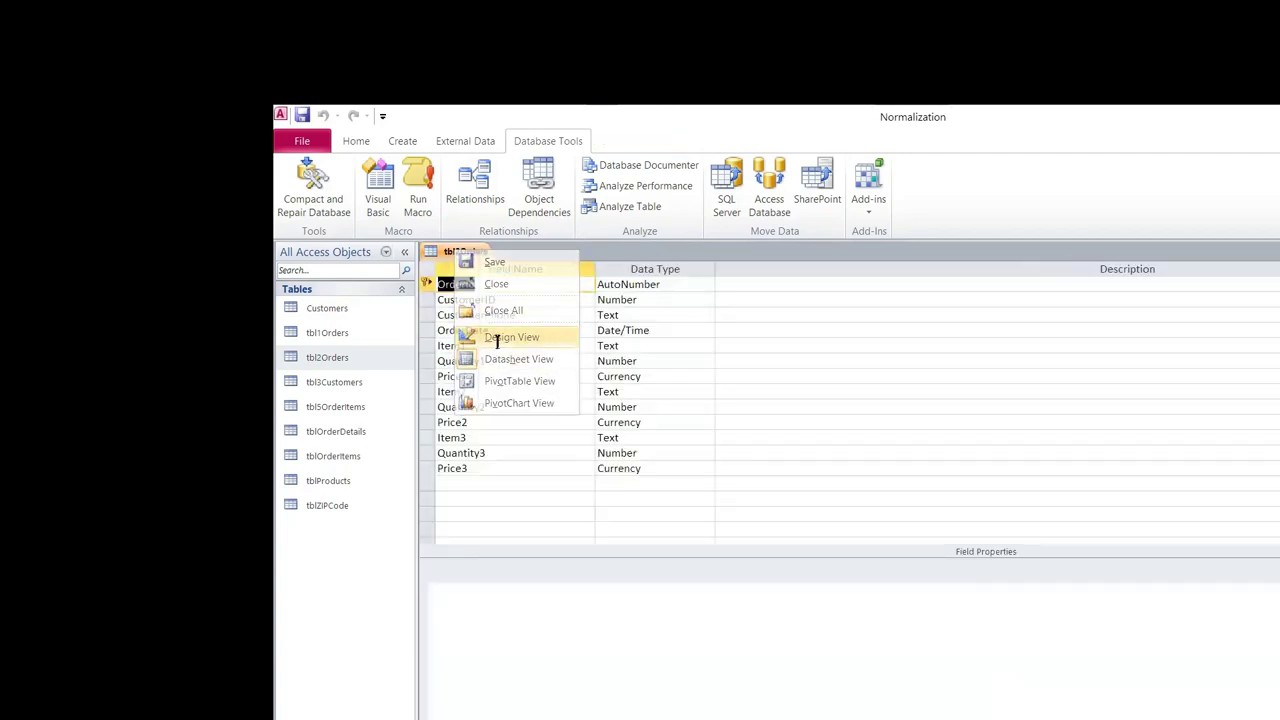
pyautogui.click(426, 318)
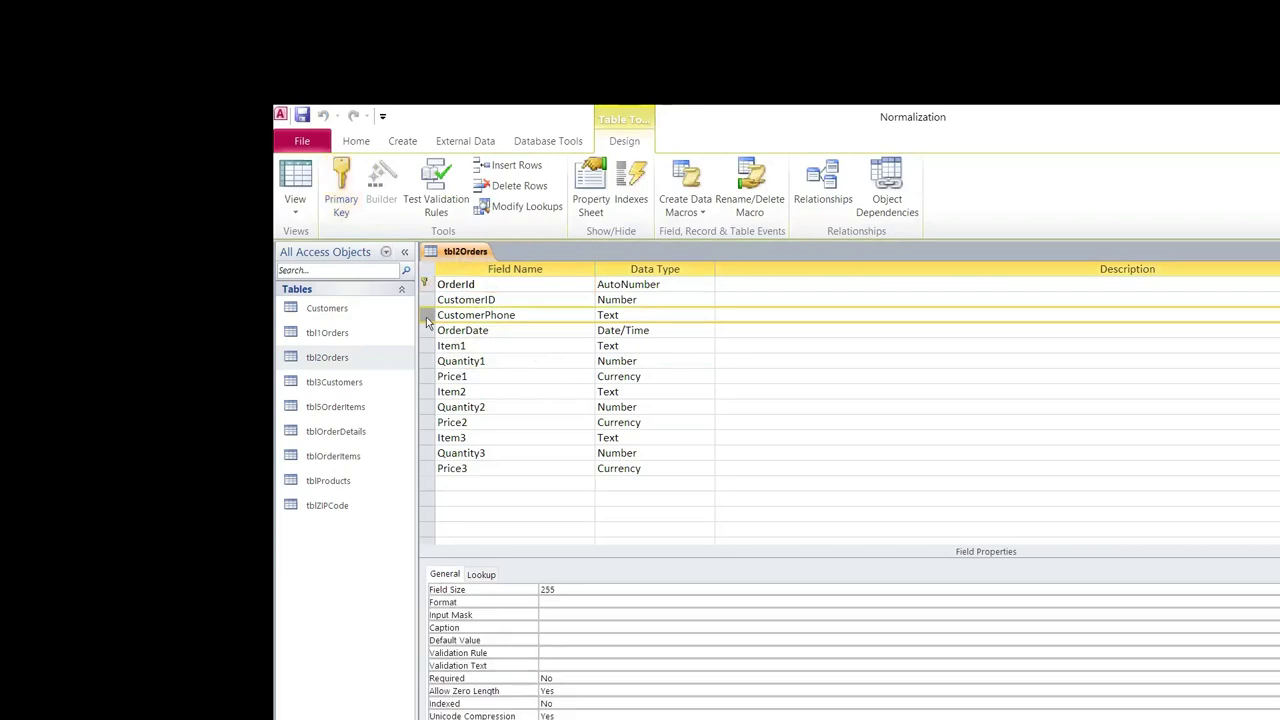
pyautogui.press('Delete')
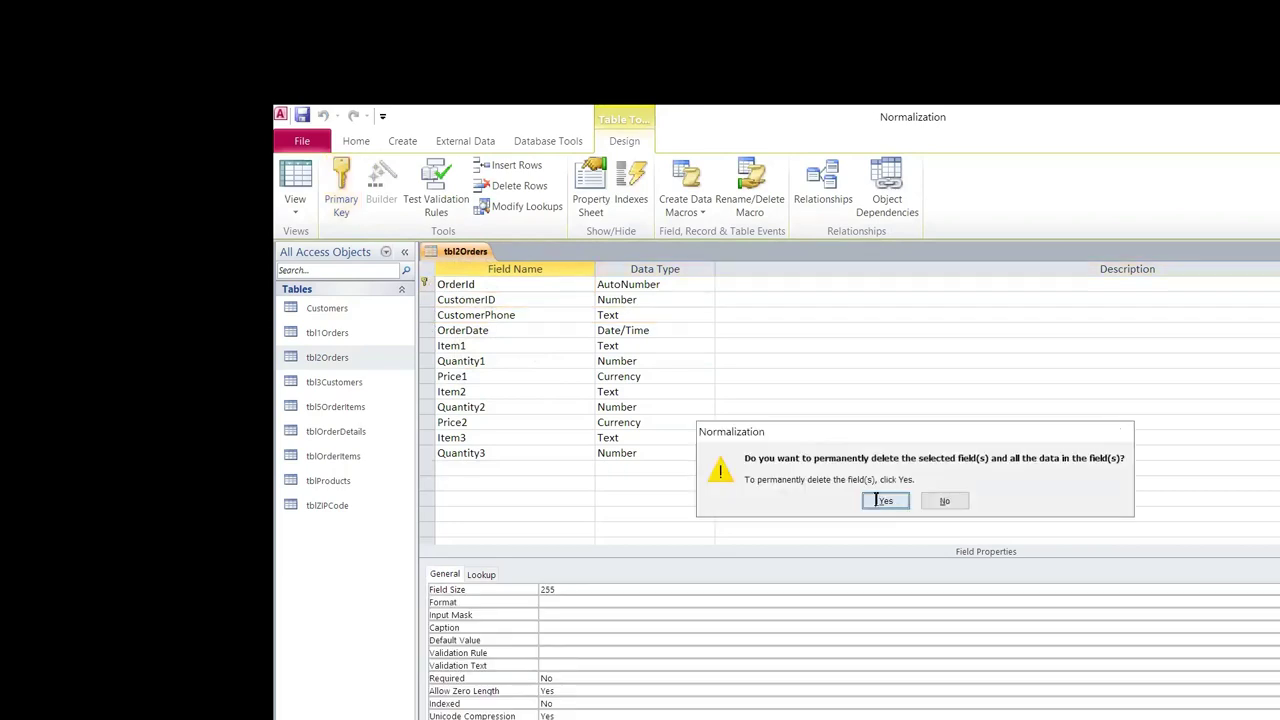
pyautogui.click(886, 500)
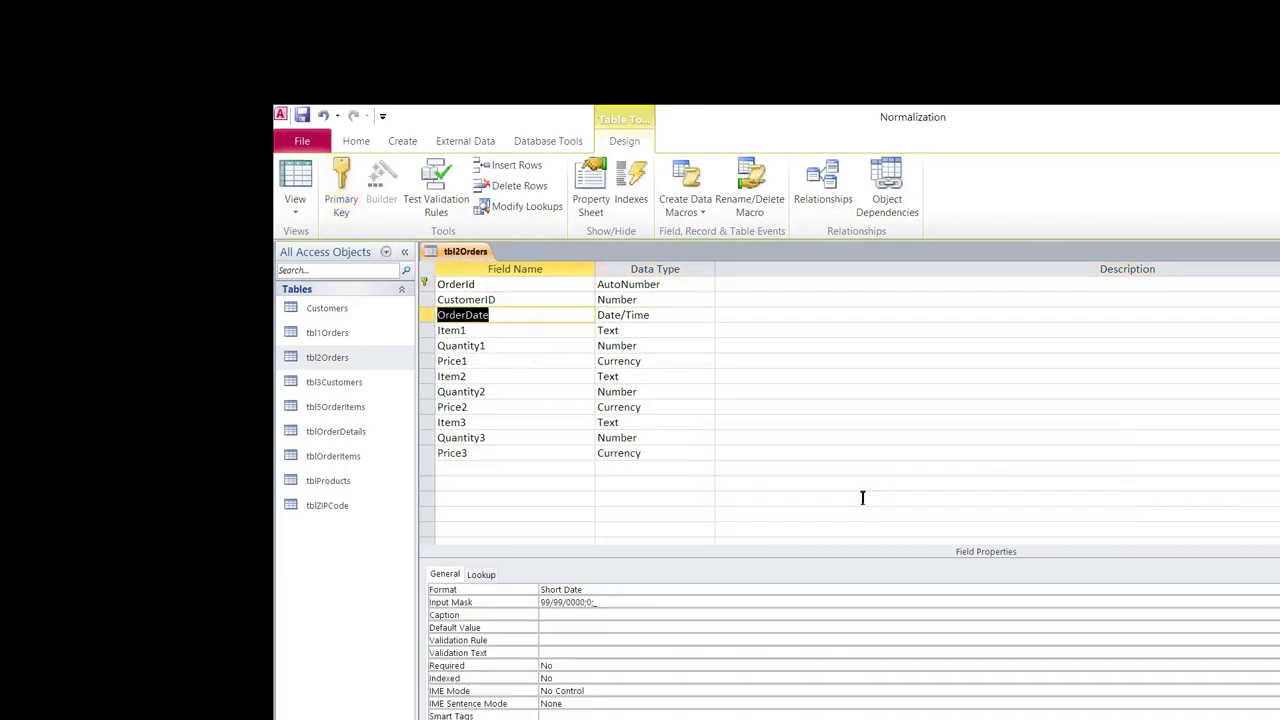
# Permanently delete the fields Item1 through Price3 from tbl2Orders, keeping only OrderId, CustomerID and OrderDate
pyautogui.click(424, 330)
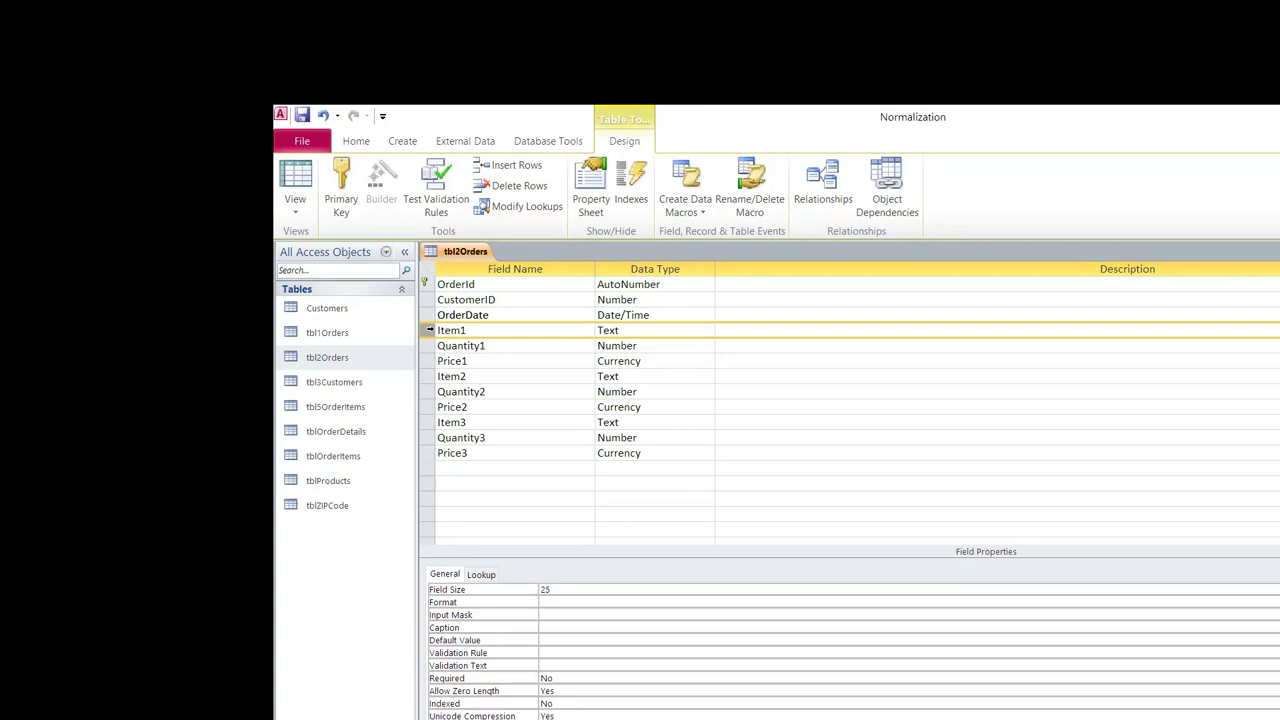
pyautogui.keyDown('shift'); pyautogui.click(427, 456); pyautogui.keyUp('shift')
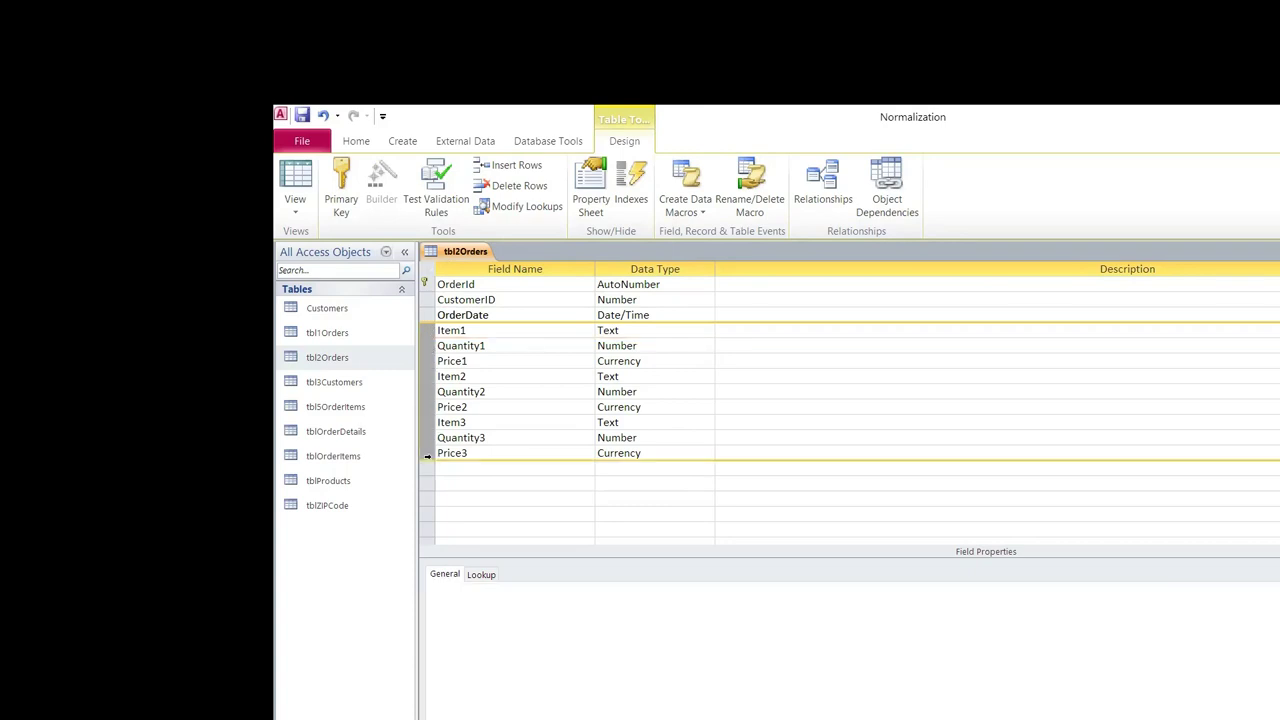
pyautogui.press('Delete')
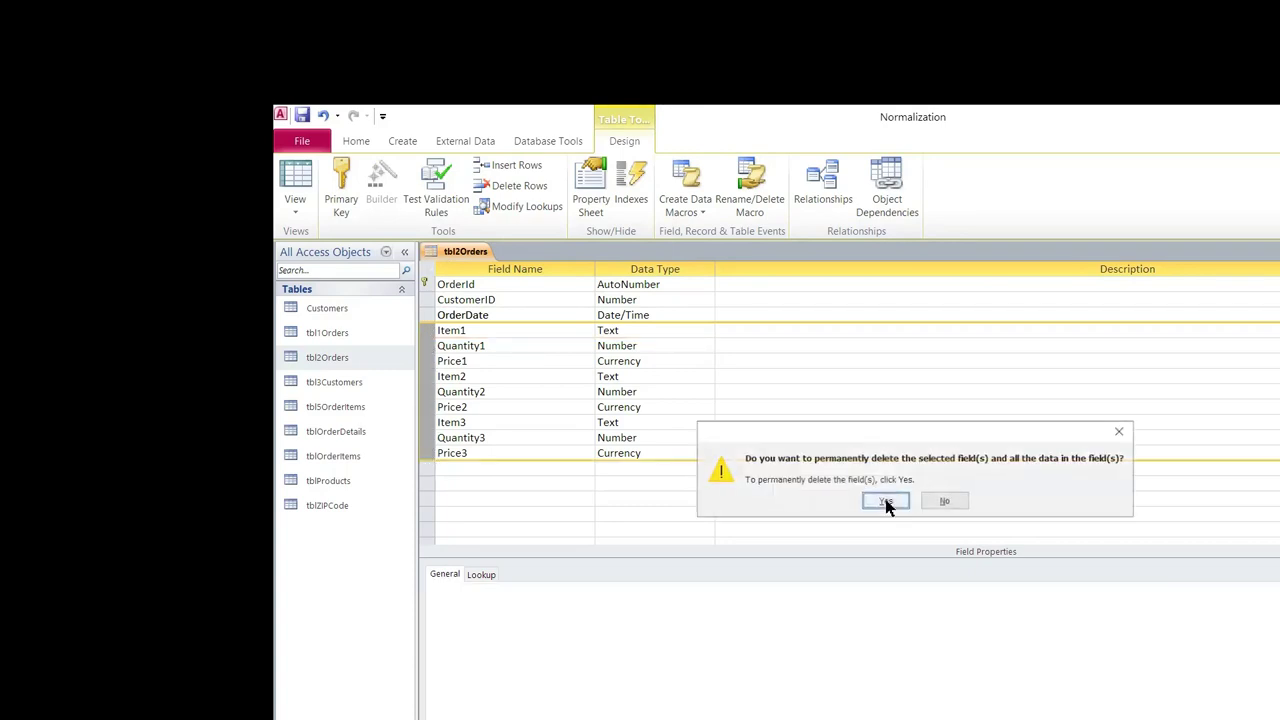
pyautogui.click(888, 501)
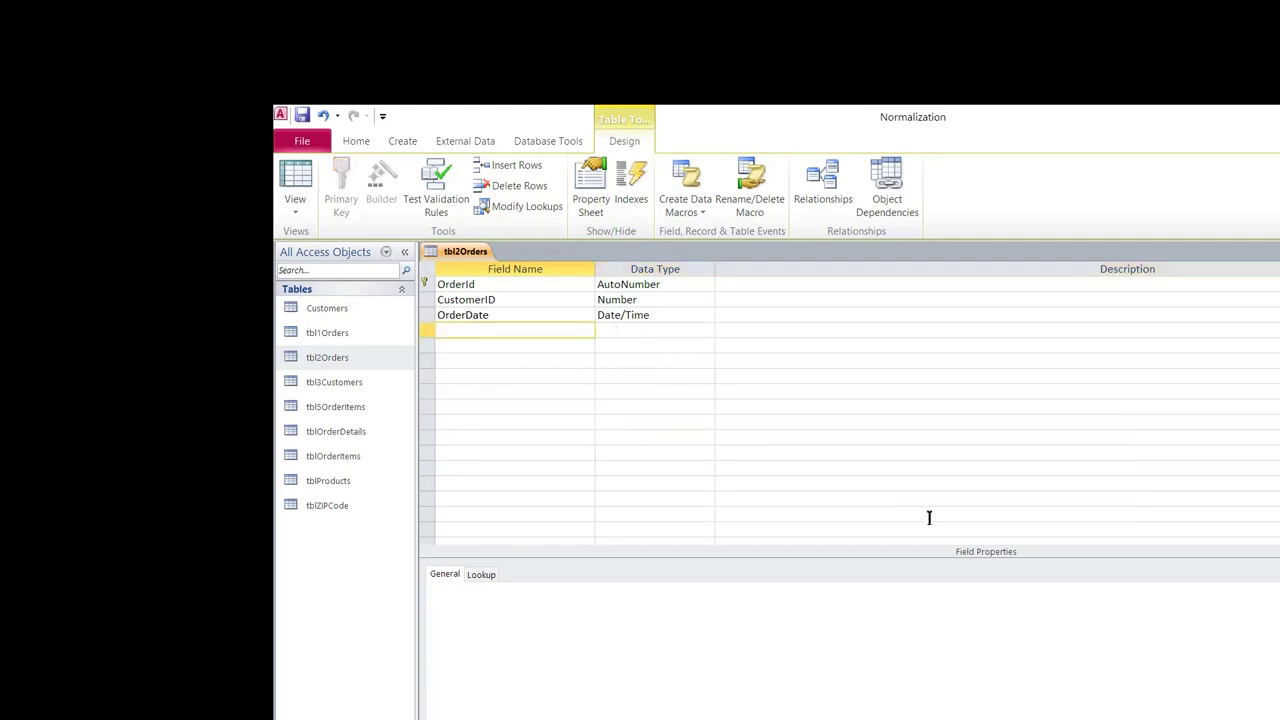
# Save the tbl2Orders design while switching it to Datasheet View, and close the table after checking its records
pyautogui.rightClick(465, 256)
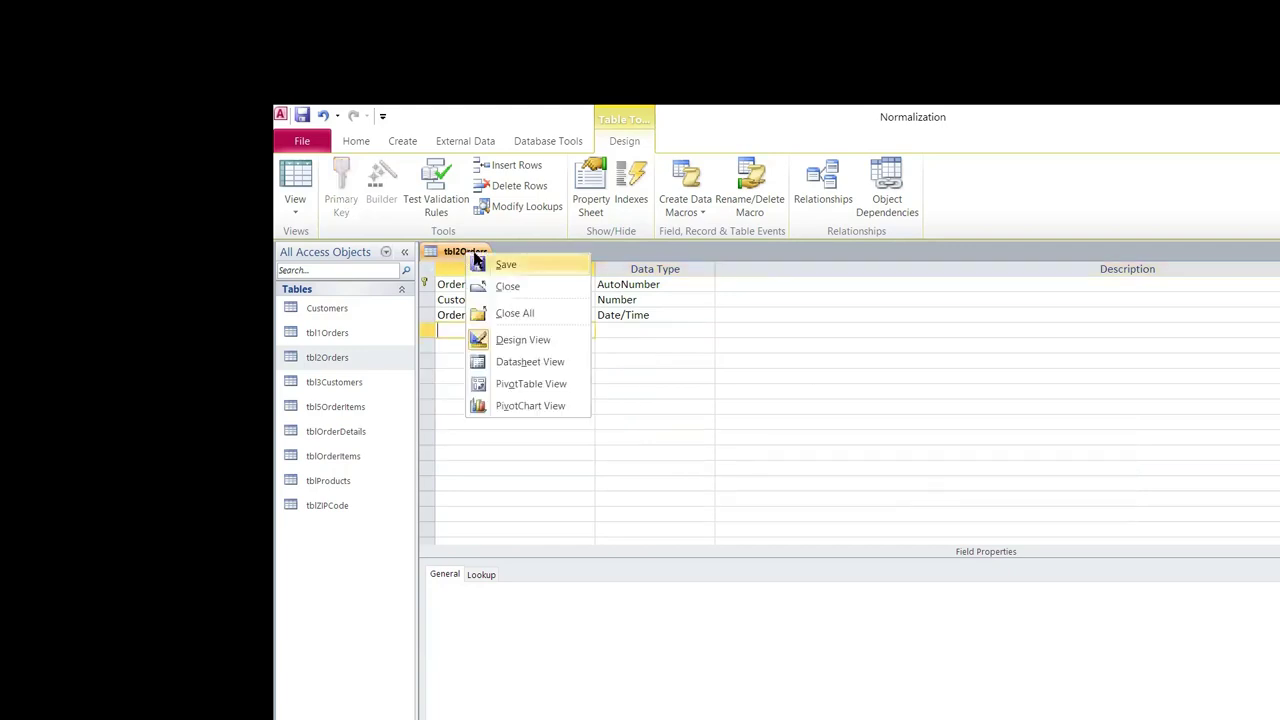
pyautogui.click(515, 362)
pyautogui.click(885, 502)
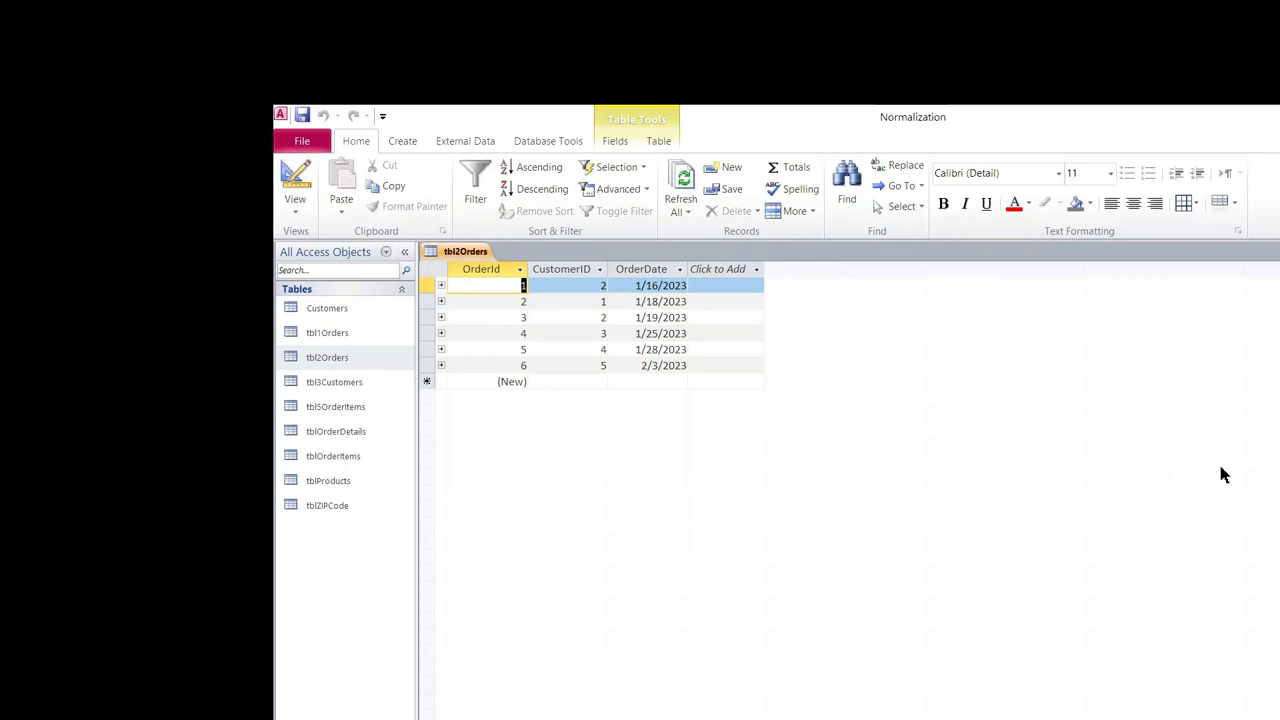
pyautogui.rightClick(464, 256)
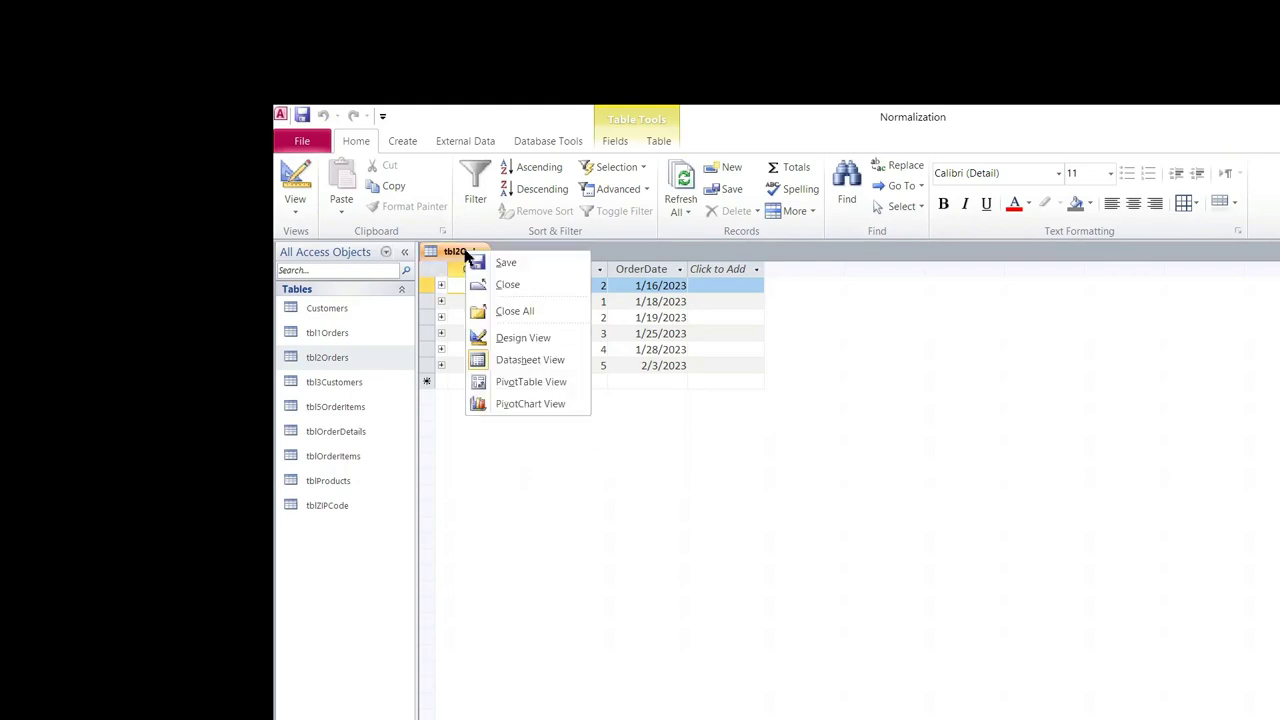
pyautogui.click(500, 285)
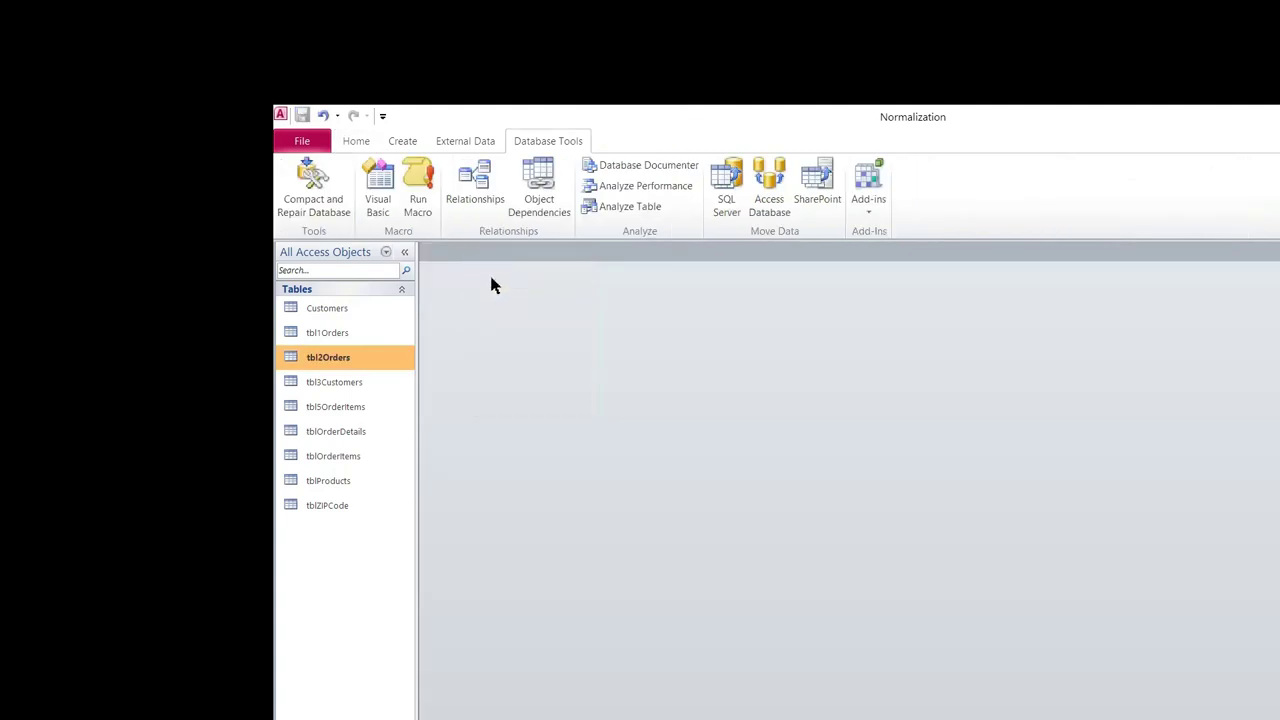
# Open the relationships diagram and review the complete field list of tbl3Customers
pyautogui.click(486, 190)
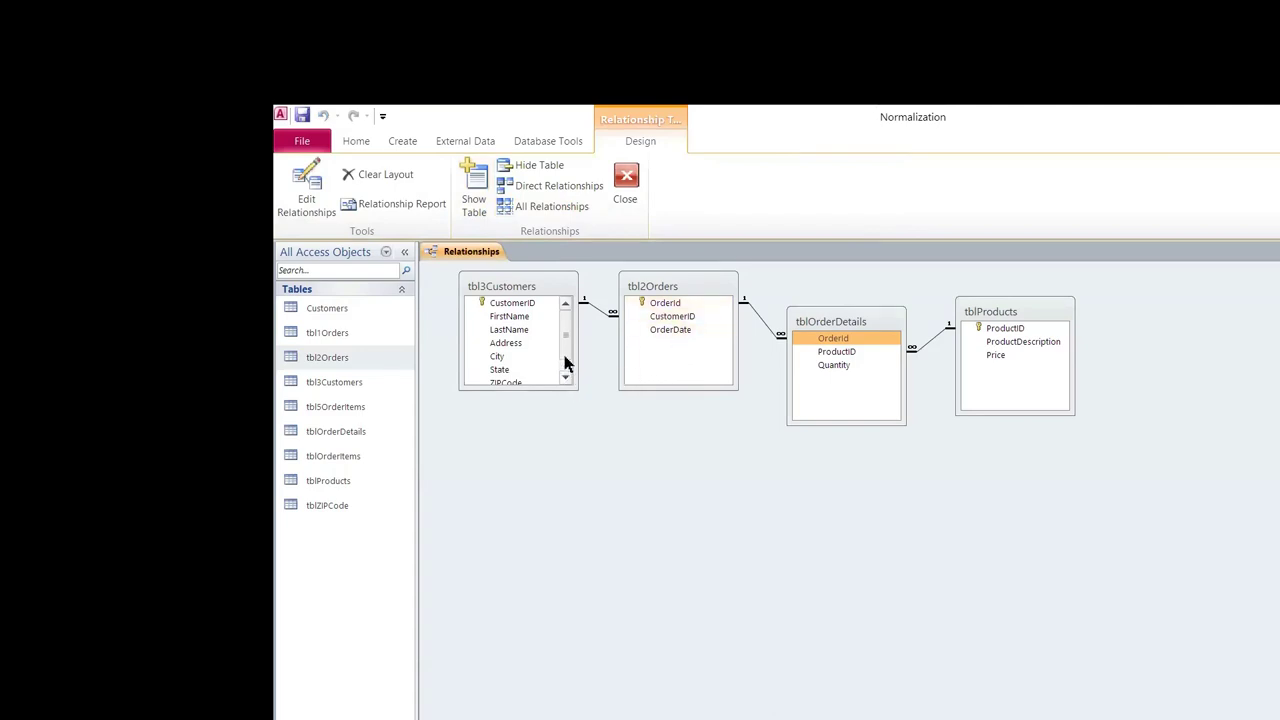
pyautogui.scroll(-1, 563, 362)
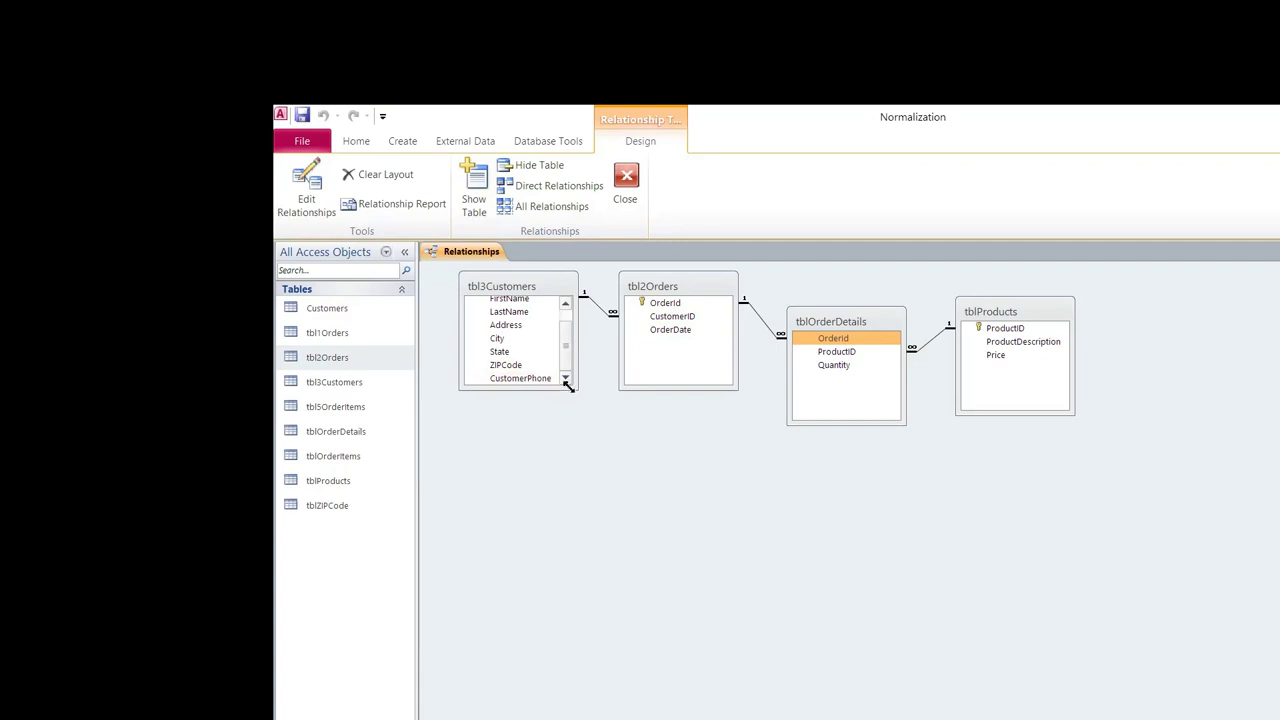
pyautogui.scroll(2, 569, 343)
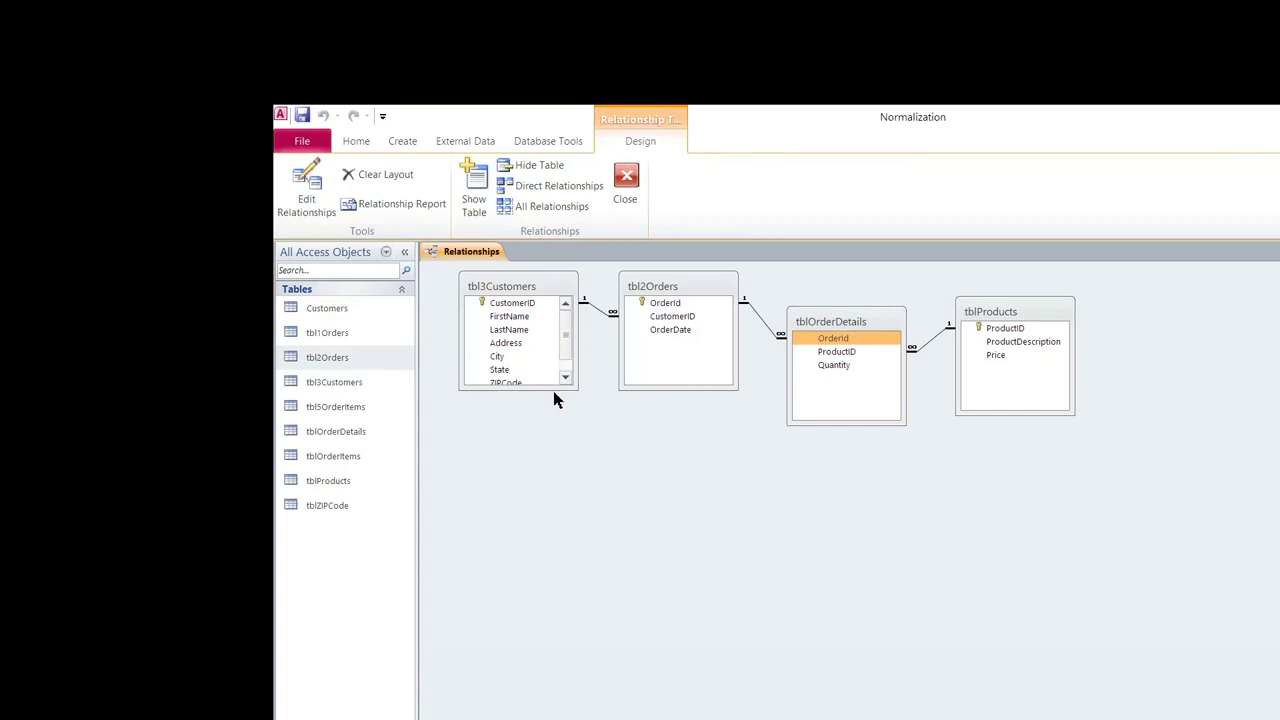
# Move tbl3Customers slightly lower in the relationships diagram and close the diagram, answering the save prompt
pyautogui.click(506, 301)
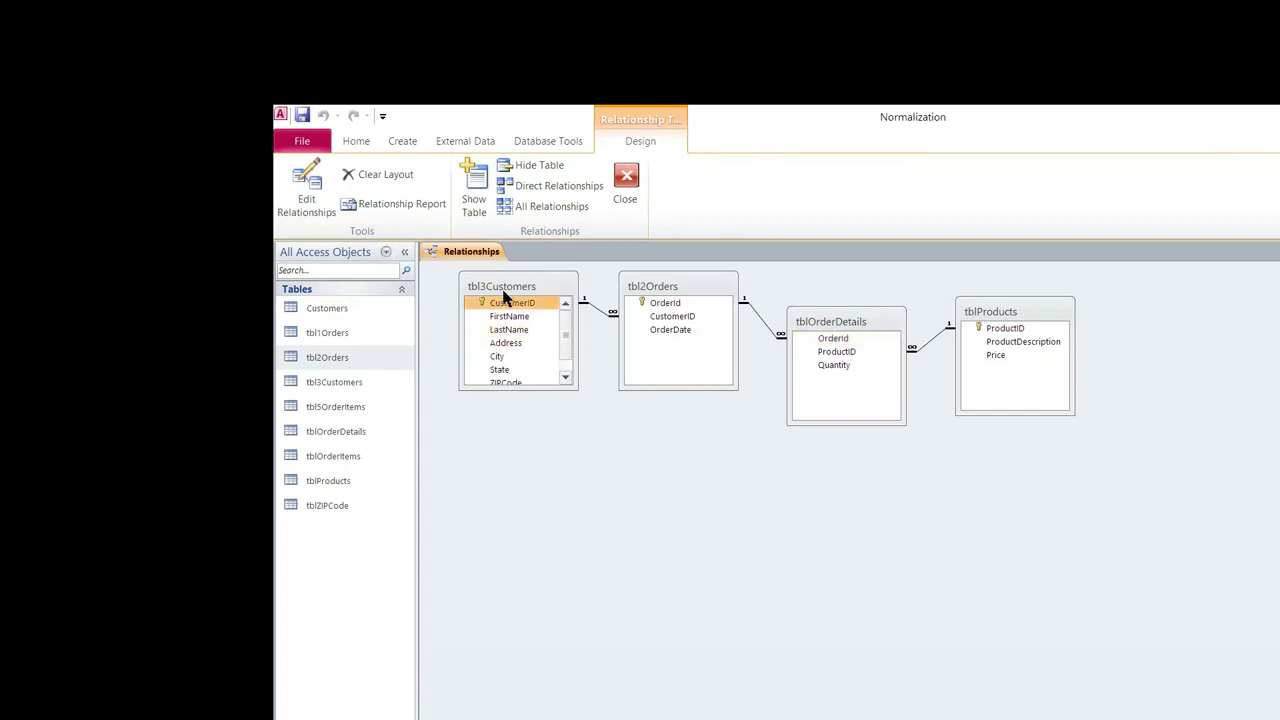
pyautogui.moveTo(503, 291); pyautogui.dragTo(495, 317)
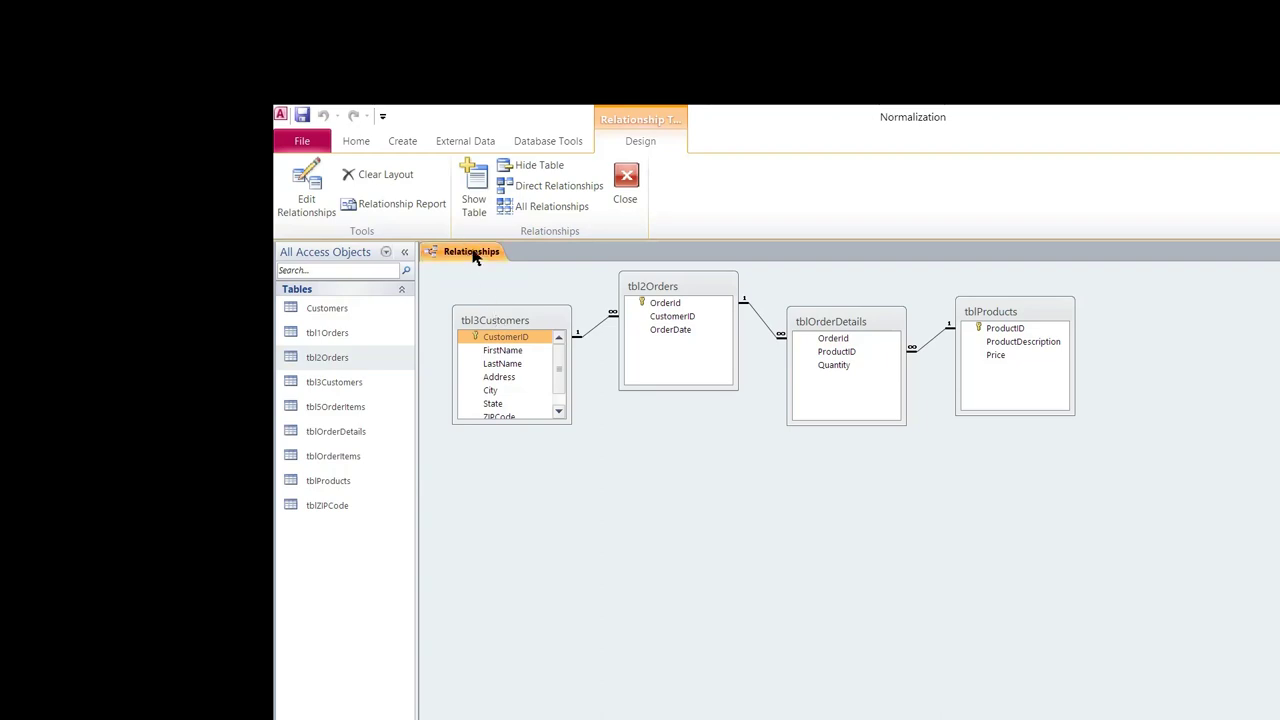
pyautogui.rightClick(491, 254)
pyautogui.click(503, 254)
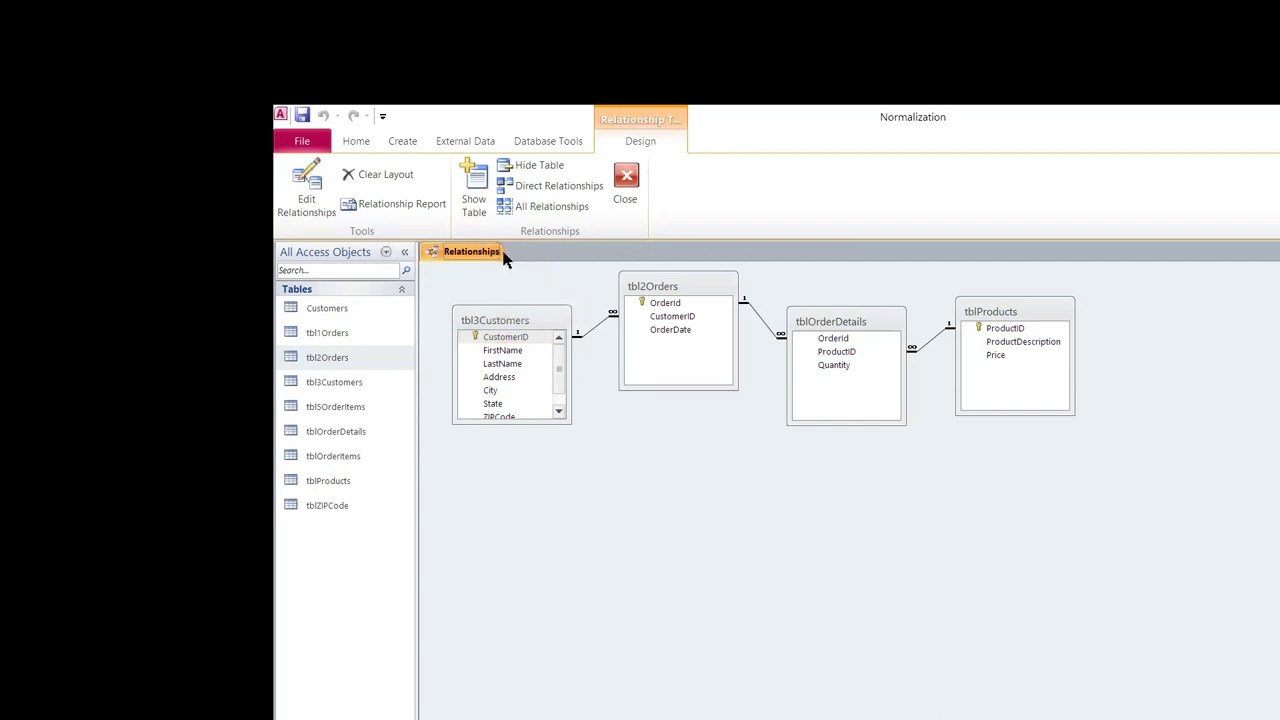
pyautogui.click(625, 185)
pyautogui.click(853, 496)
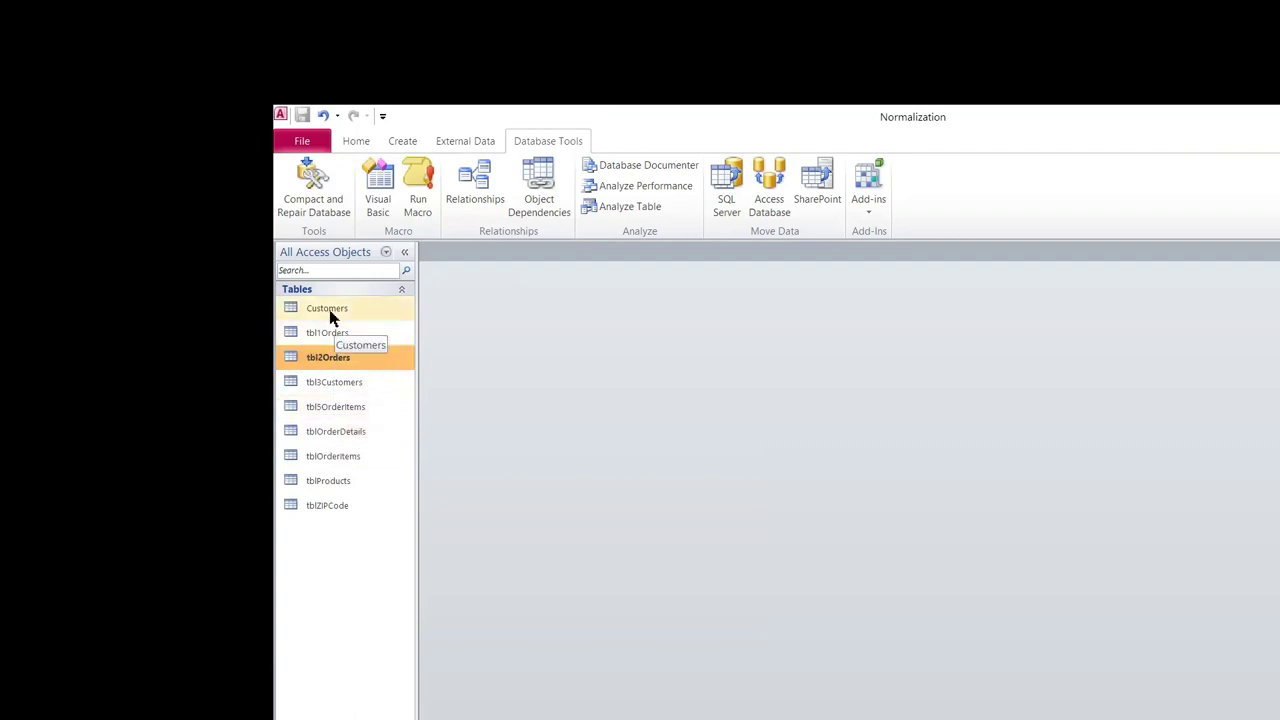
# Open tbl3Customers and tblZIPCode in Datasheet View and compare their city, state and ZIPCode columns
pyautogui.click(333, 384)
pyautogui.doubleClick(333, 384)
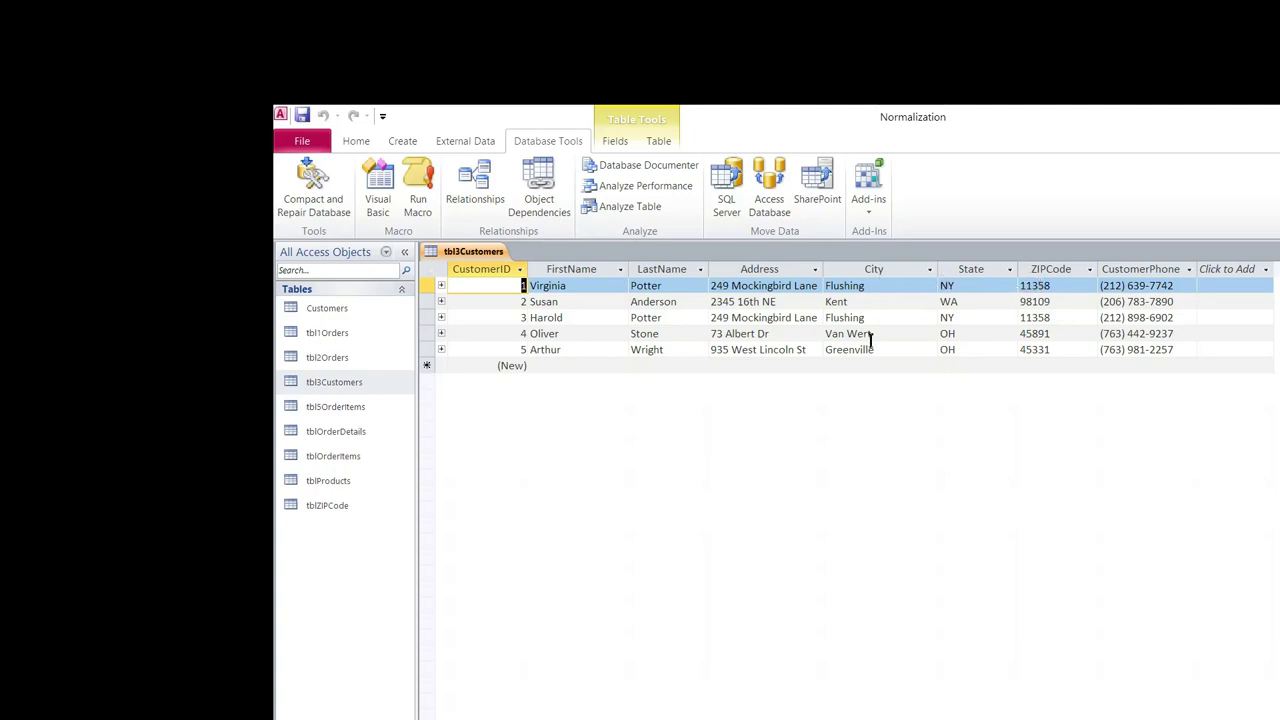
pyautogui.doubleClick(320, 510)
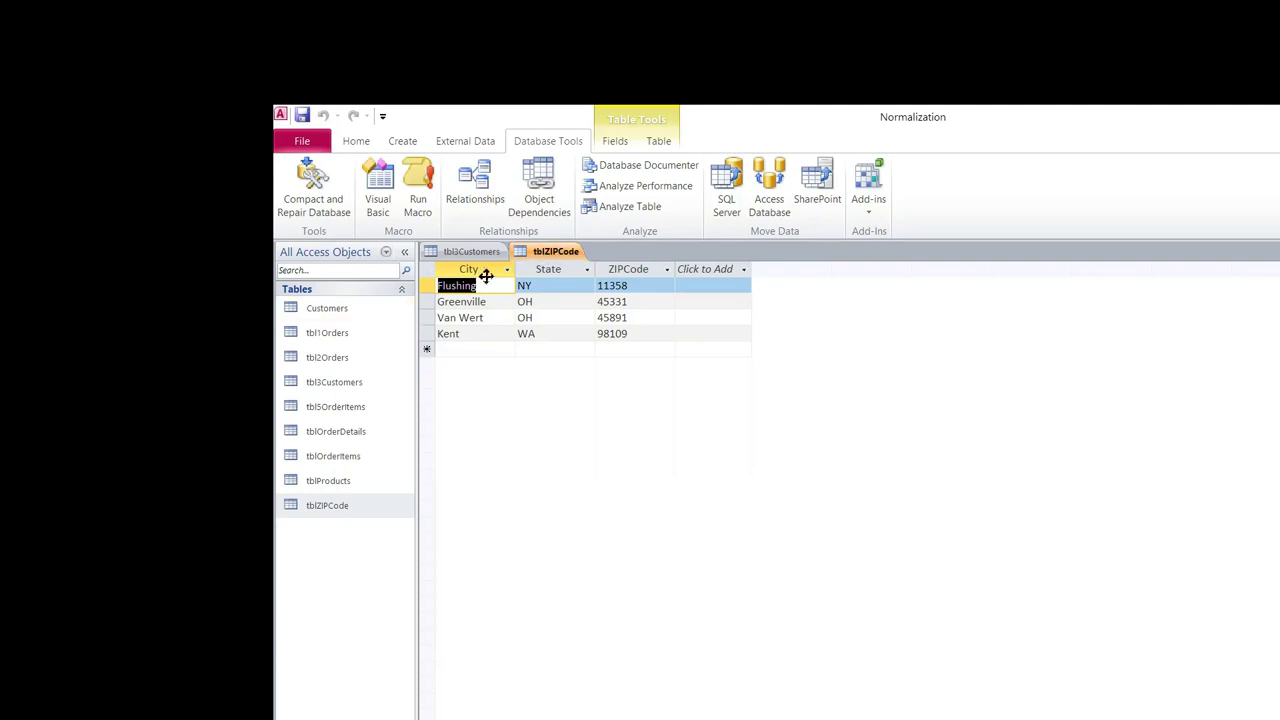
pyautogui.click(463, 253)
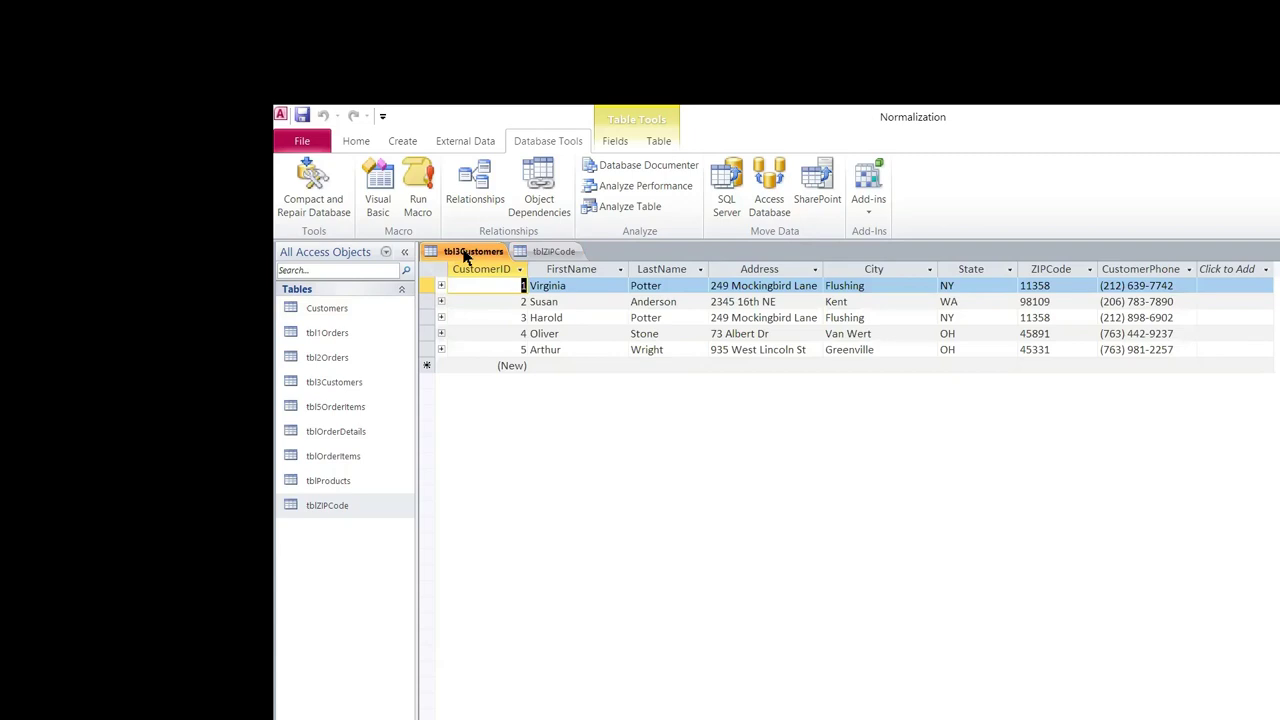
pyautogui.click(1050, 268)
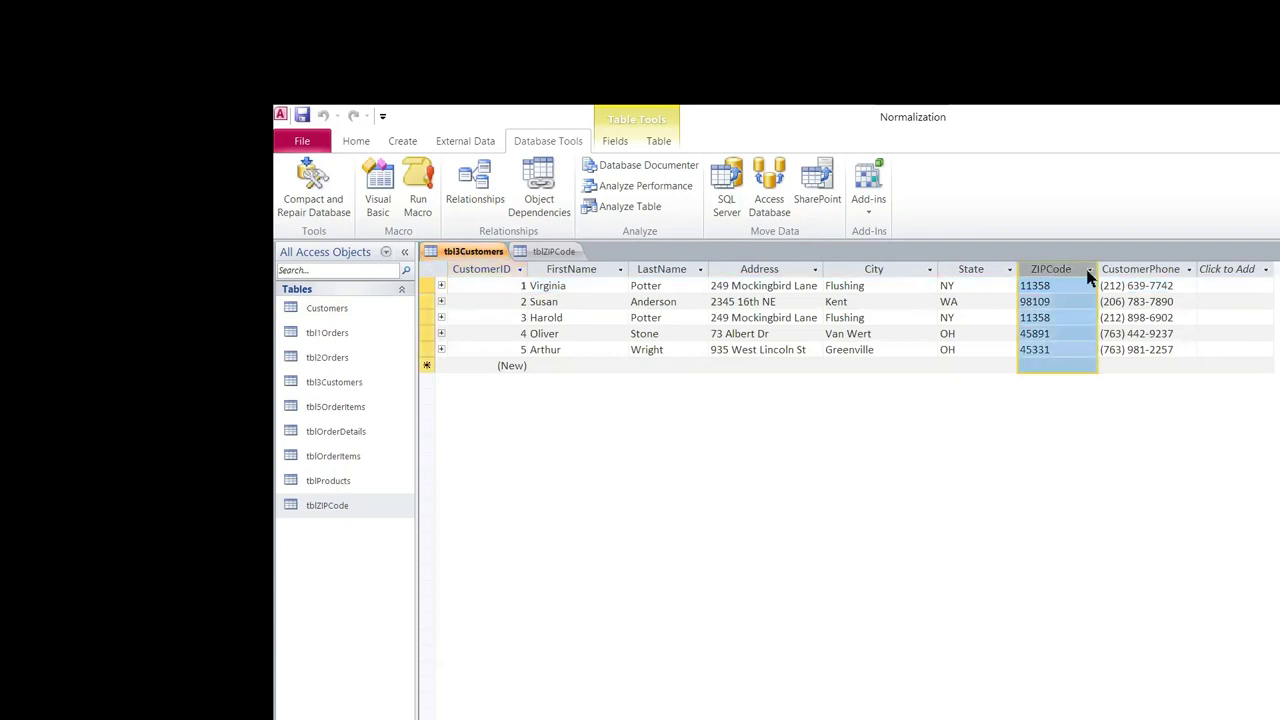
pyautogui.click(1082, 285)
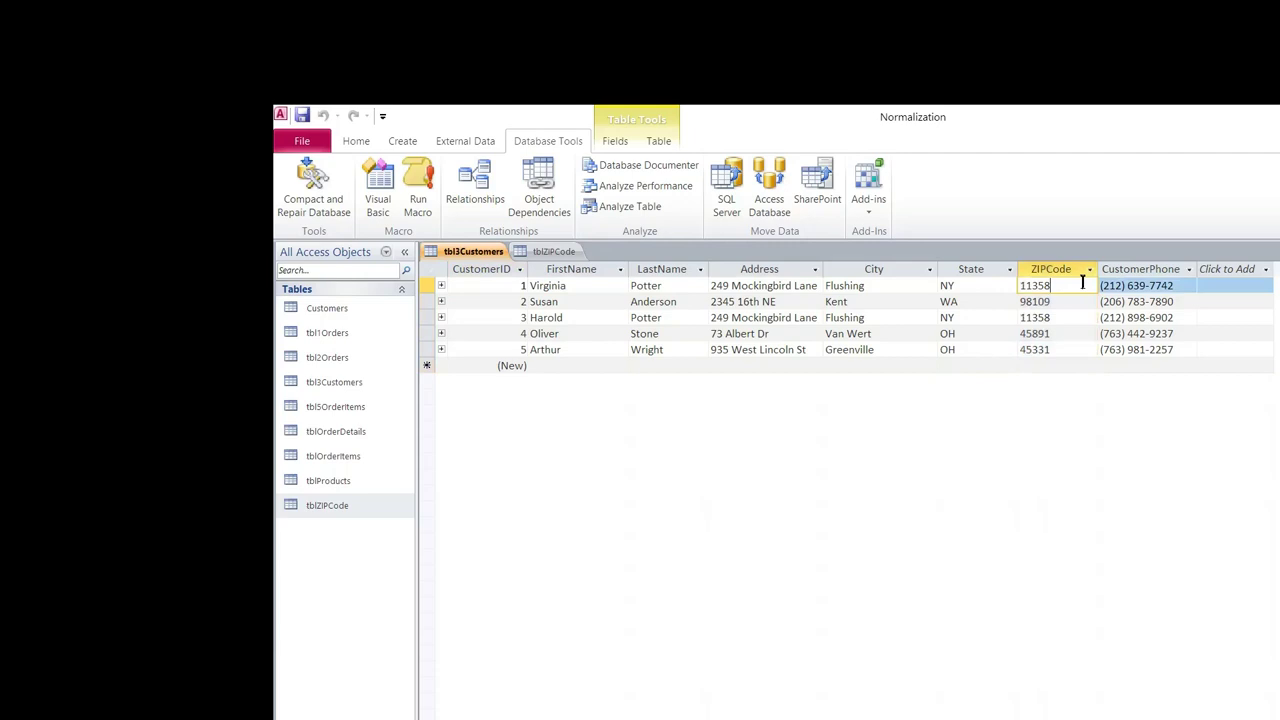
# In the tbl3Customers design, set the ZIPCode field's lookup display control to Combo Box and open the Query Builder for its row source
pyautogui.rightClick(487, 257)
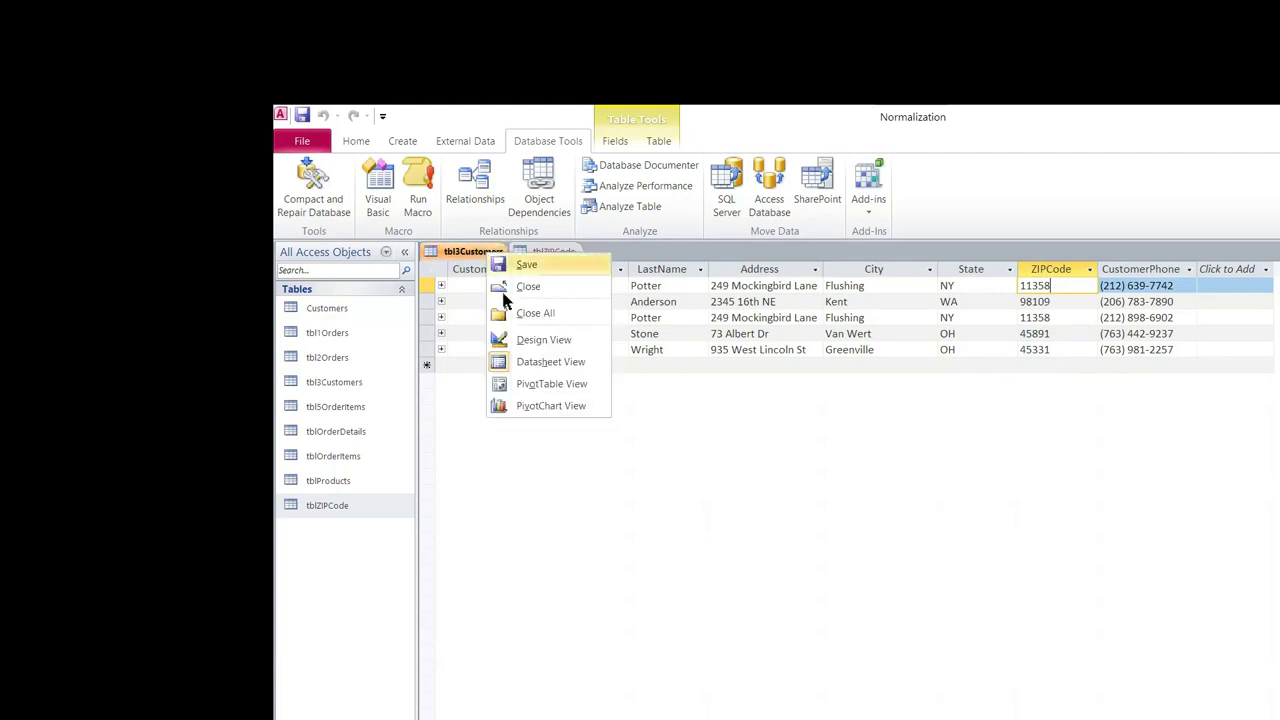
pyautogui.click(521, 345)
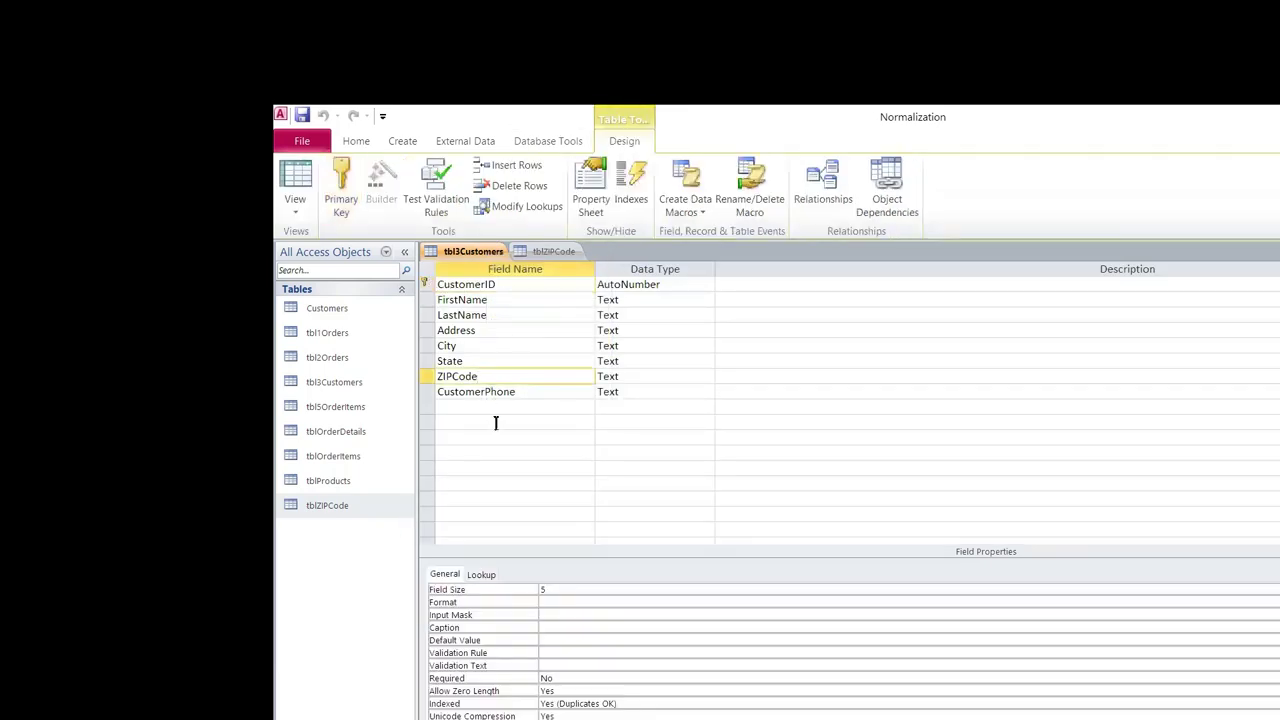
pyautogui.click(480, 575)
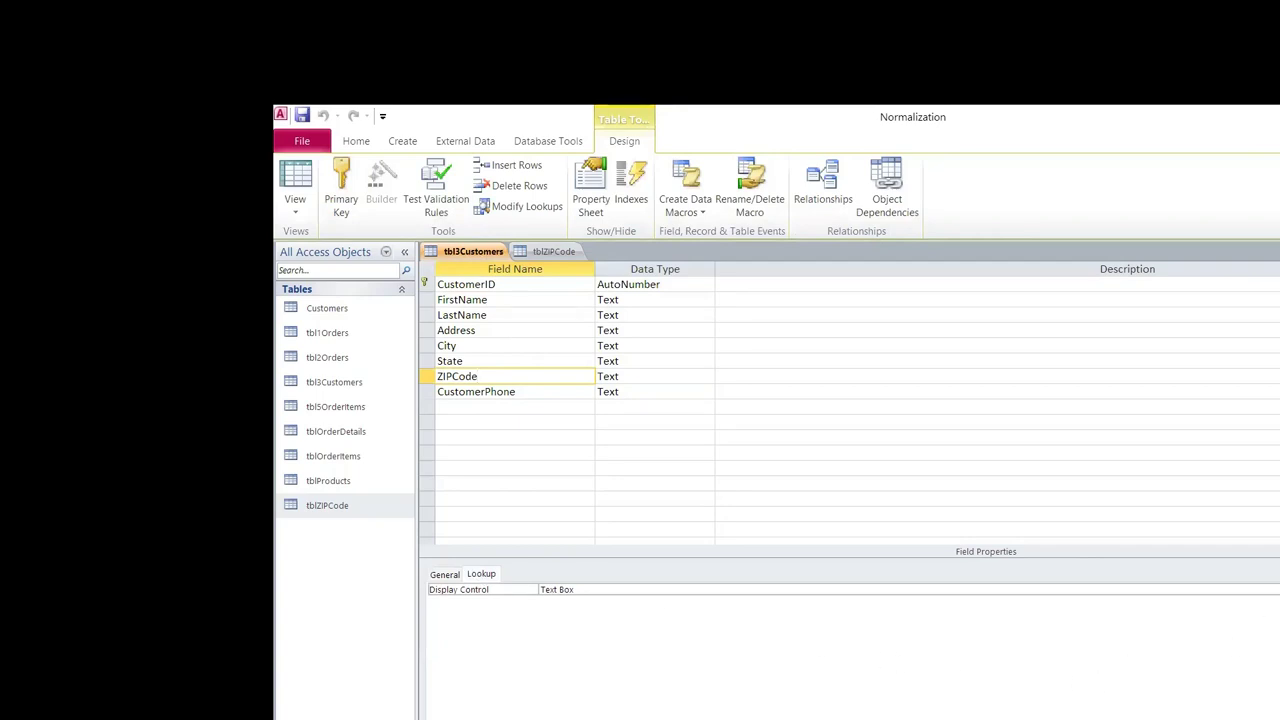
pyautogui.click(1270, 589)
pyautogui.click(1259, 628)
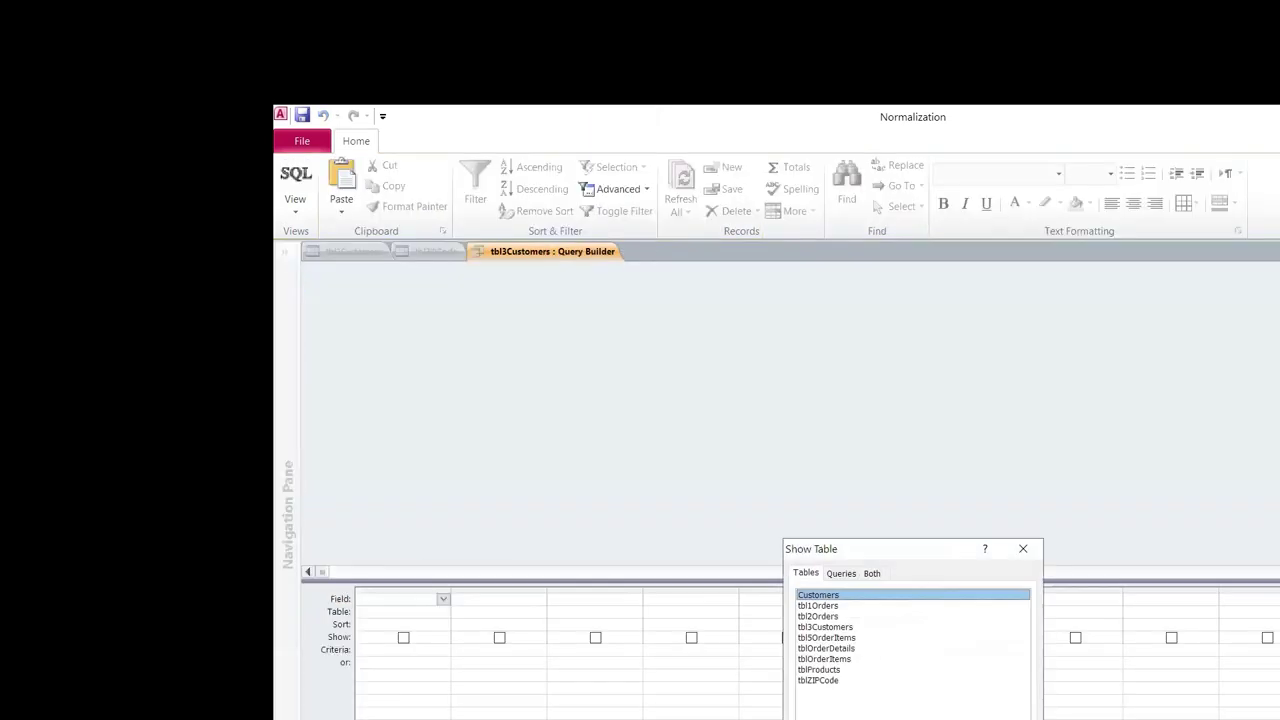
# Build the lookup's row source from the ZIPCode field of tblZIPCode, and save and close the Query Builder
pyautogui.doubleClick(818, 680)
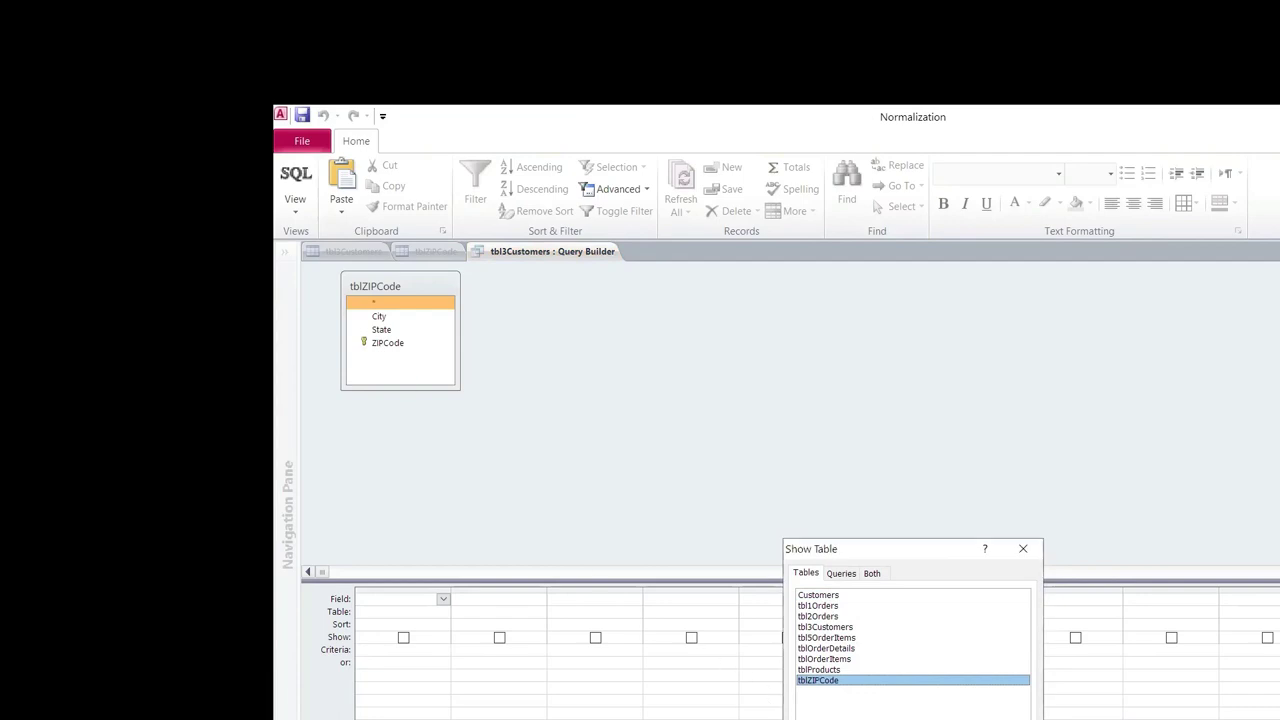
pyautogui.press('Escape')
pyautogui.click(398, 344)
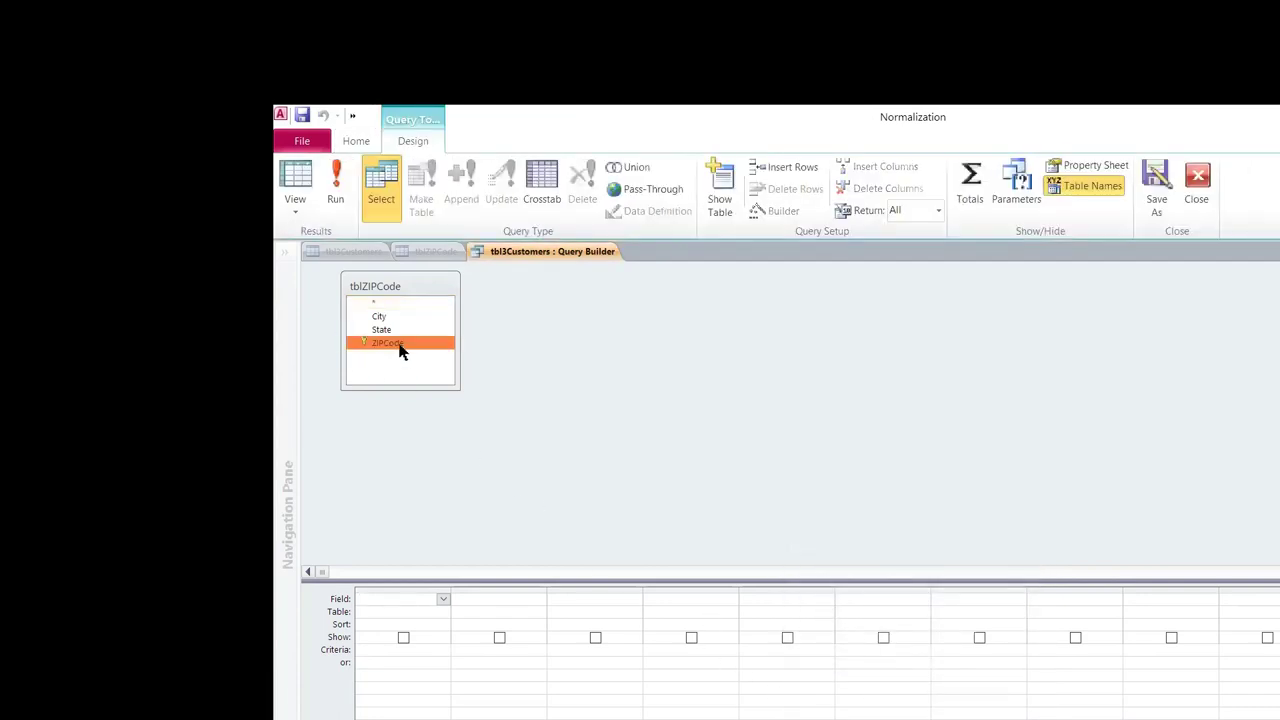
pyautogui.doubleClick(398, 344)
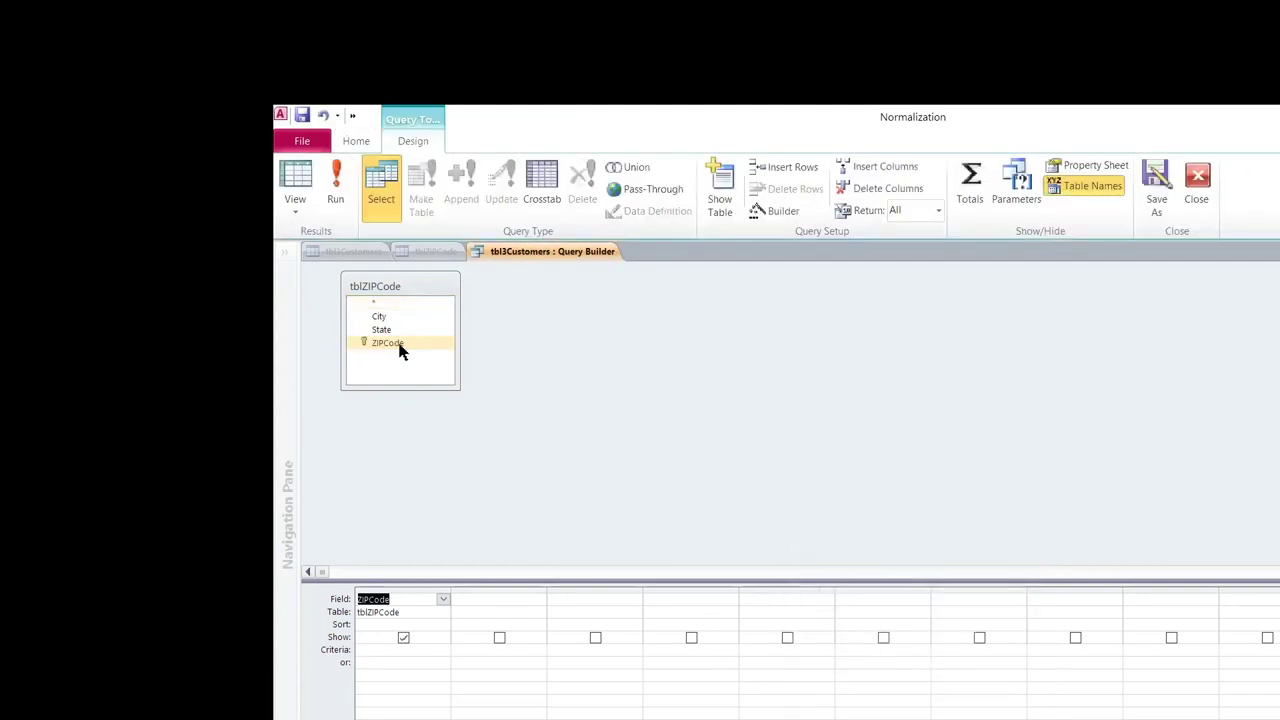
pyautogui.rightClick(516, 252)
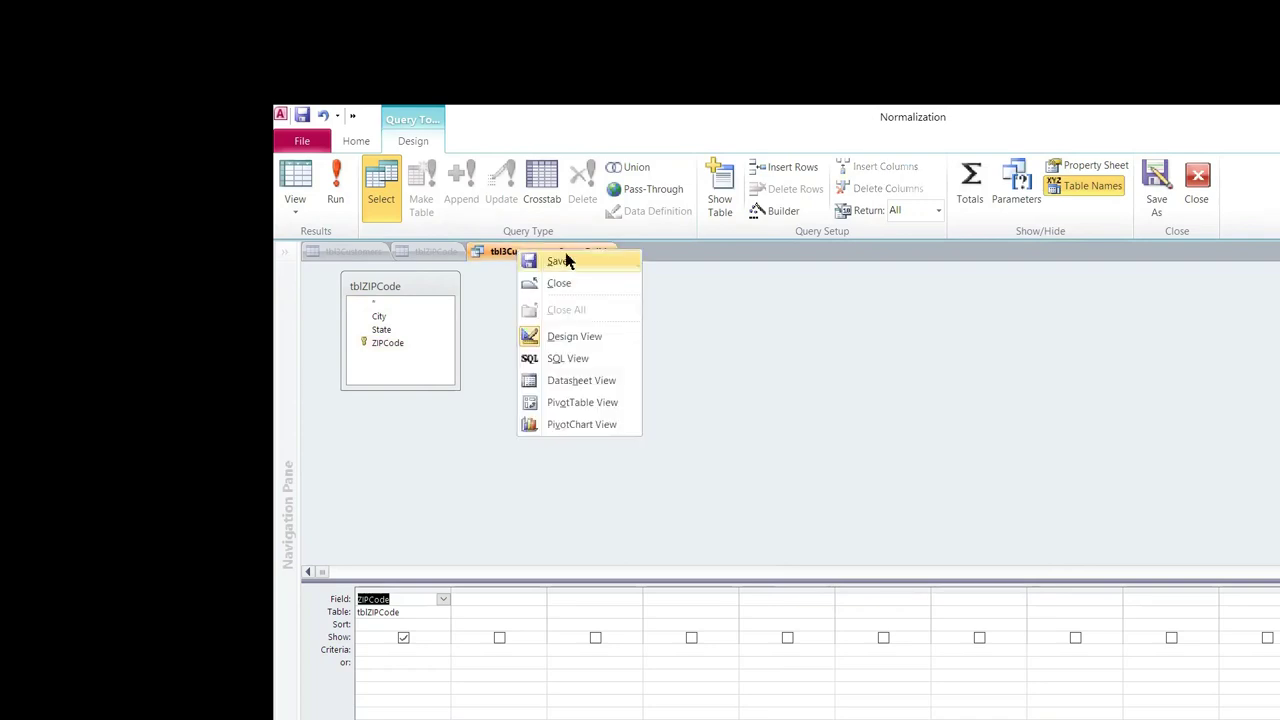
pyautogui.click(567, 261)
pyautogui.rightClick(567, 259)
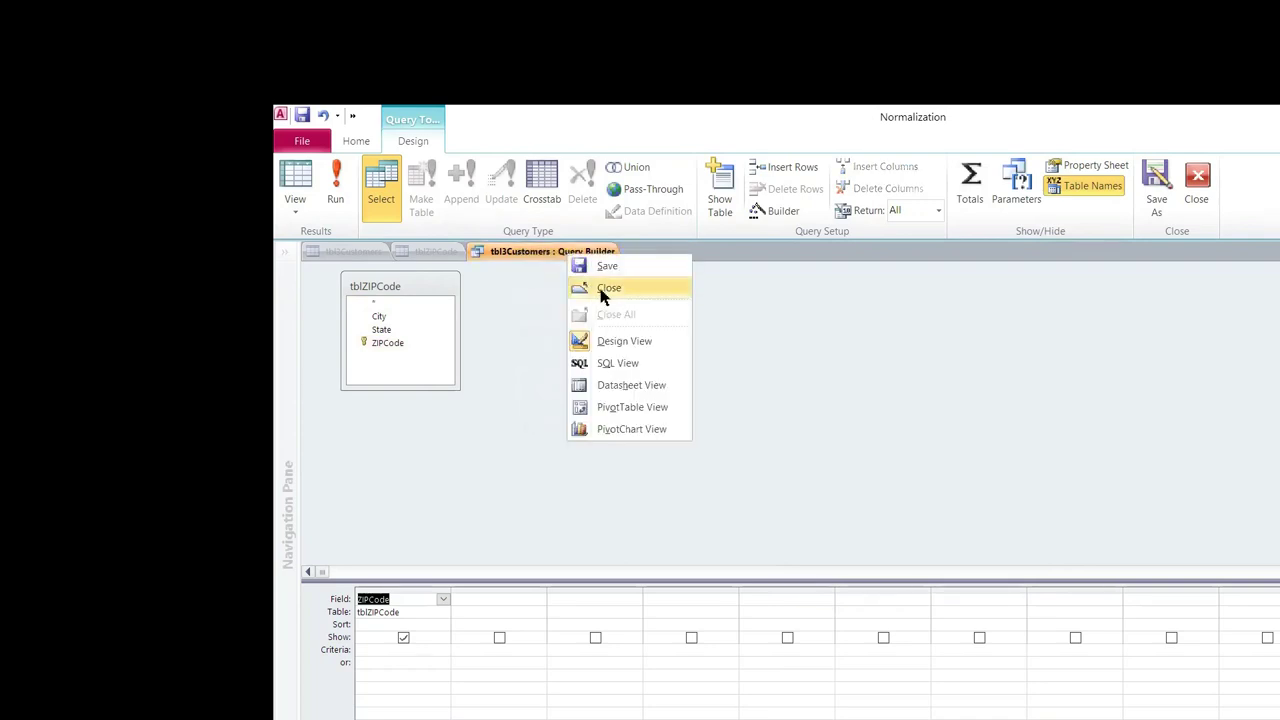
pyautogui.click(603, 285)
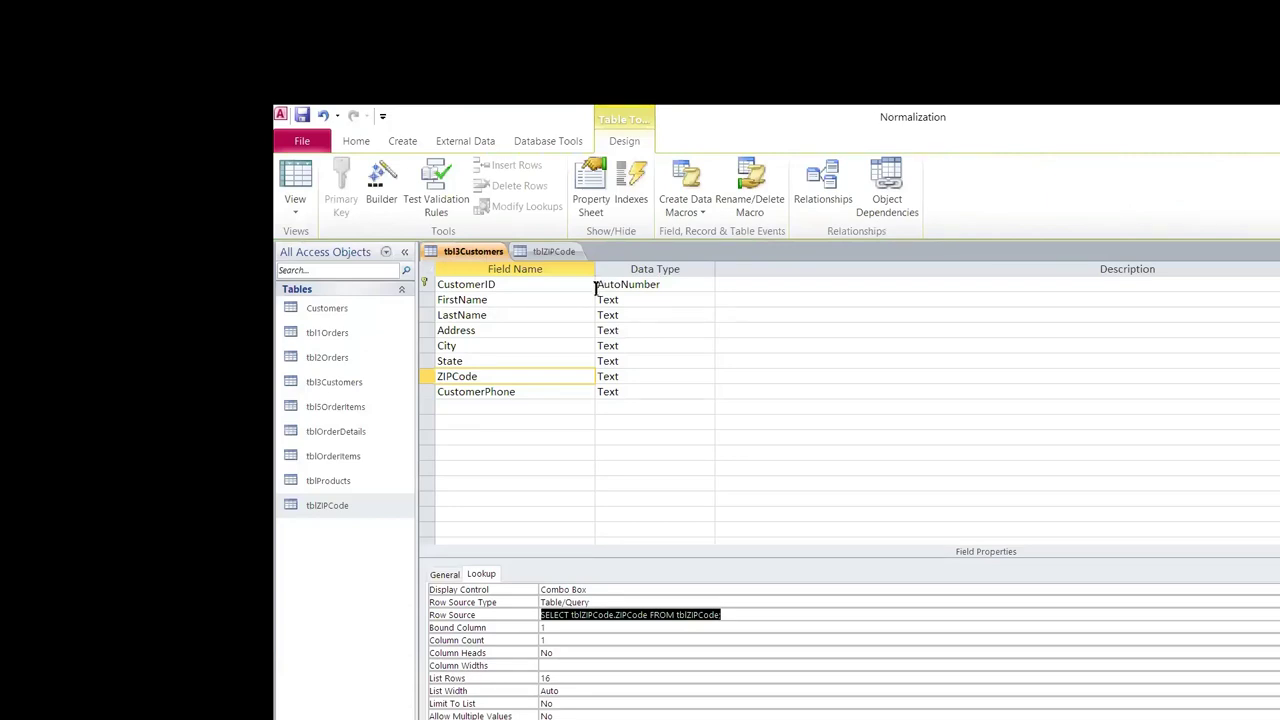
# Close tblZIPCode and switch tbl3Customers to Datasheet View, saving its design changes
pyautogui.click(546, 254)
pyautogui.rightClick(545, 254)
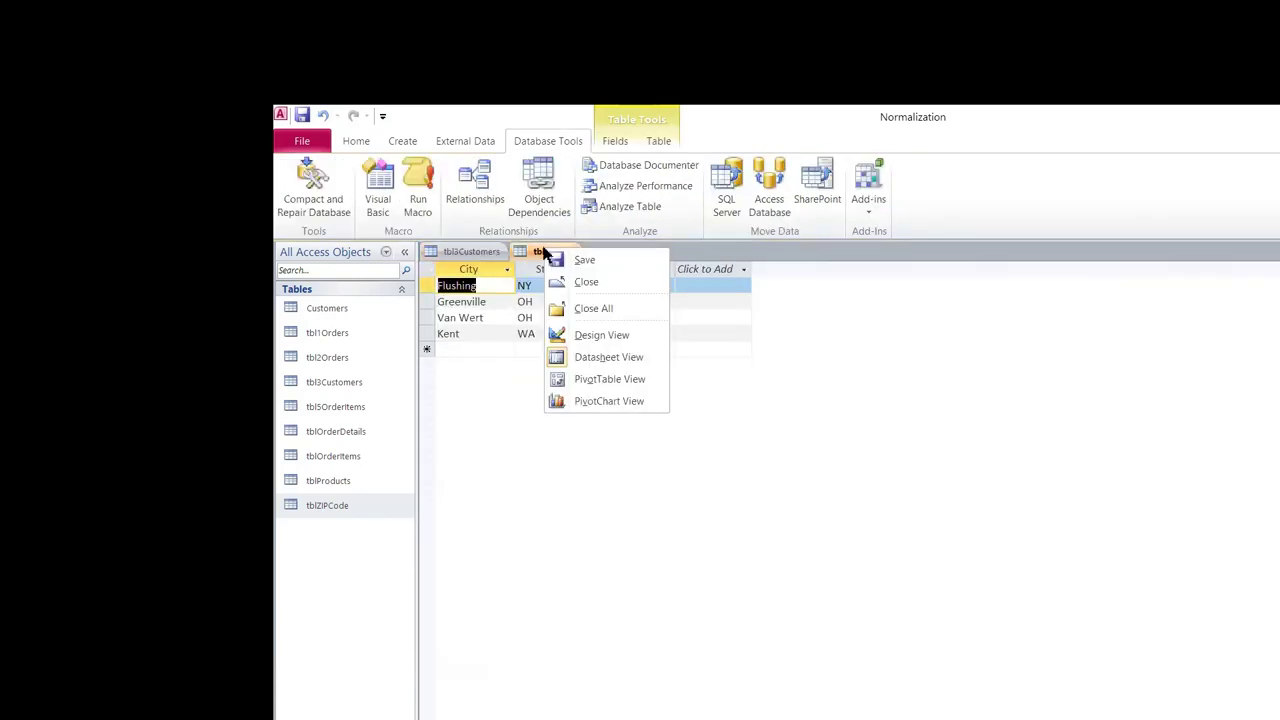
pyautogui.click(590, 284)
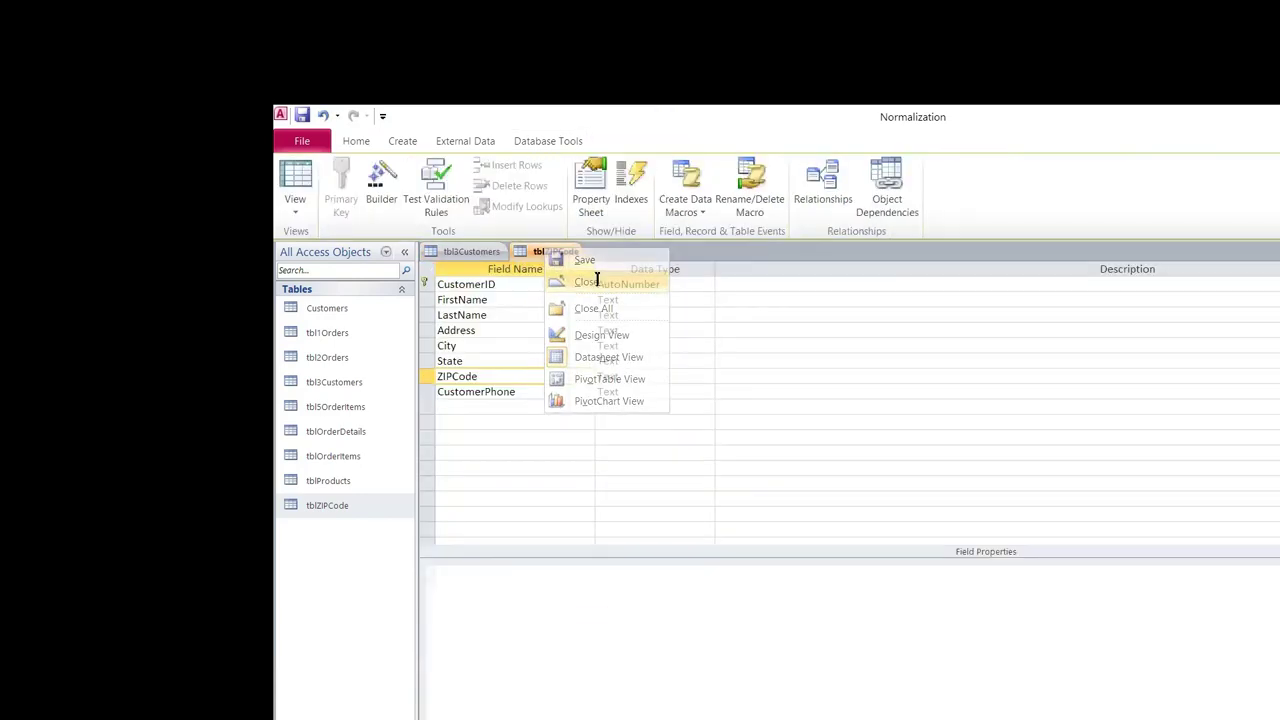
pyautogui.rightClick(476, 257)
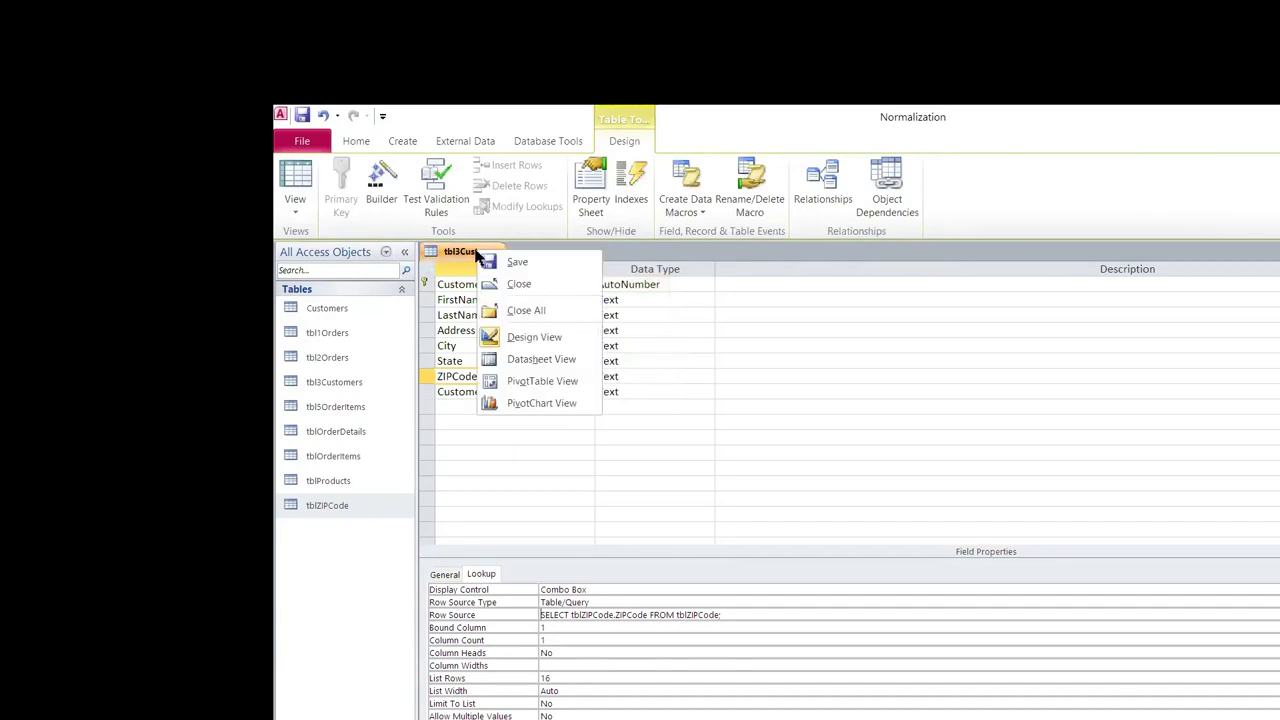
pyautogui.click(483, 253)
pyautogui.rightClick(487, 255)
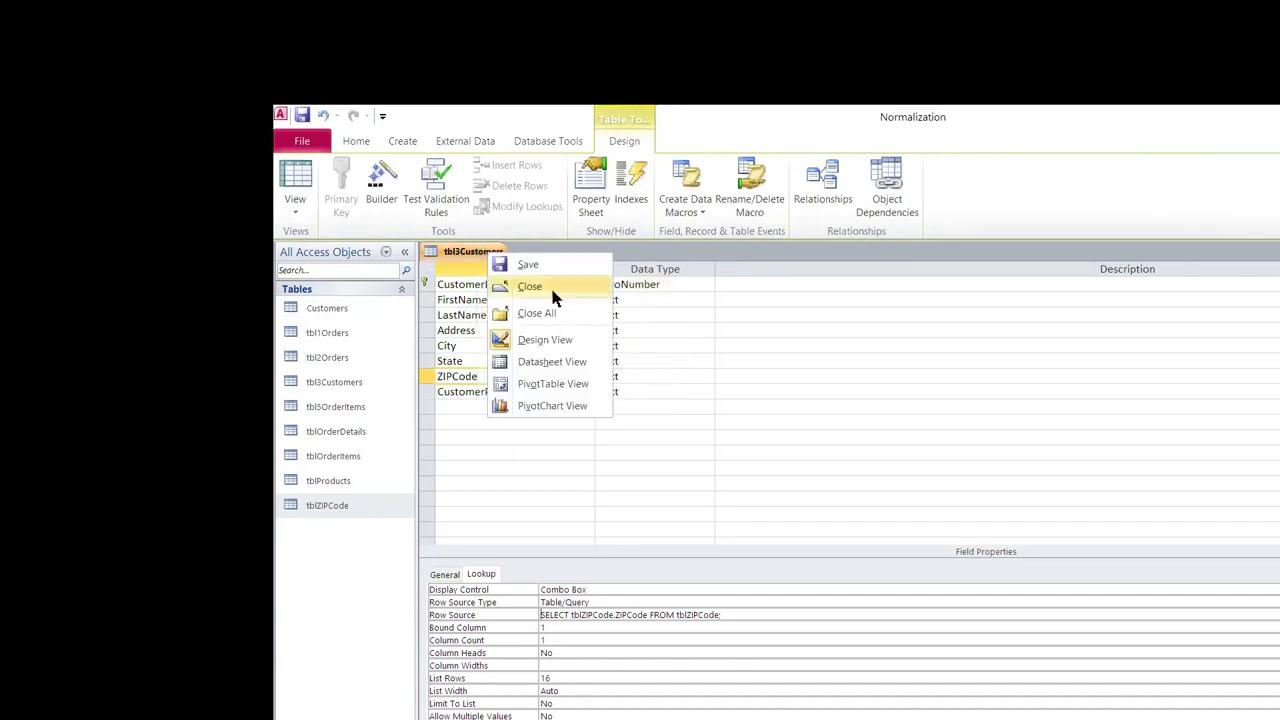
pyautogui.click(600, 362)
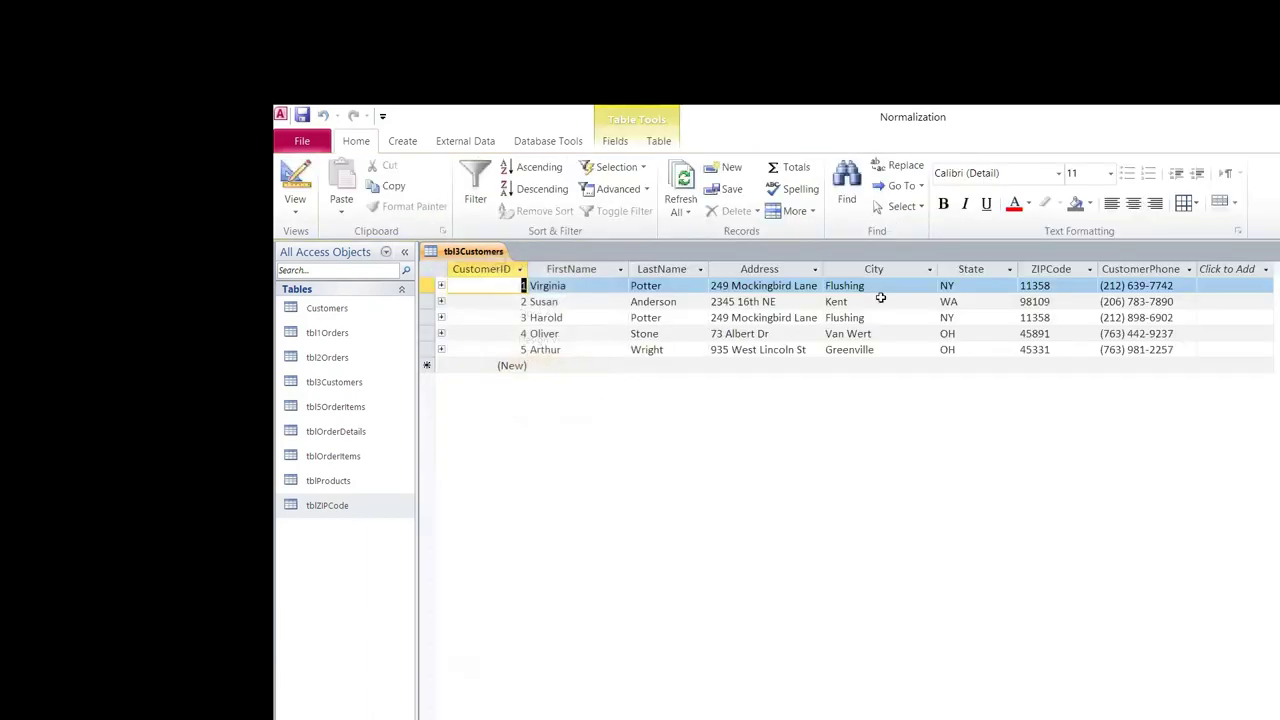
# Check the ZIPCode lookup choices in the first record of tbl3Customers, and save and close the table
pyautogui.click(1068, 284)
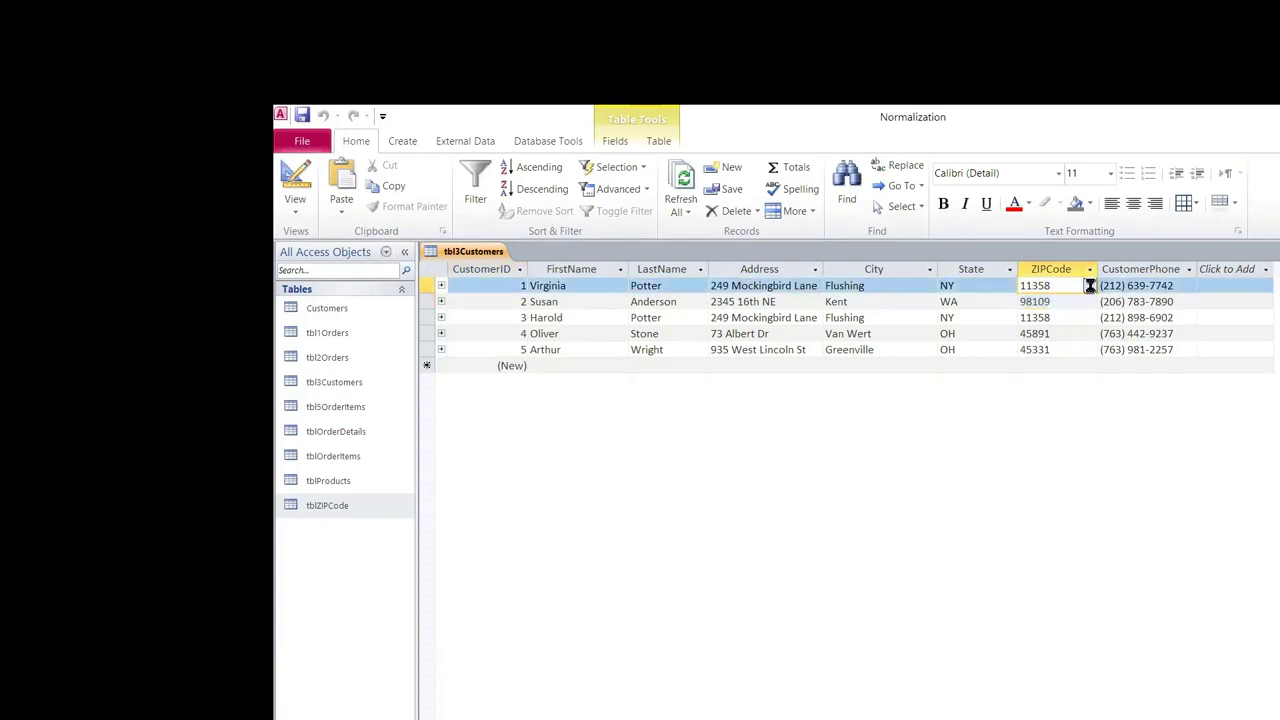
pyautogui.click(1090, 286)
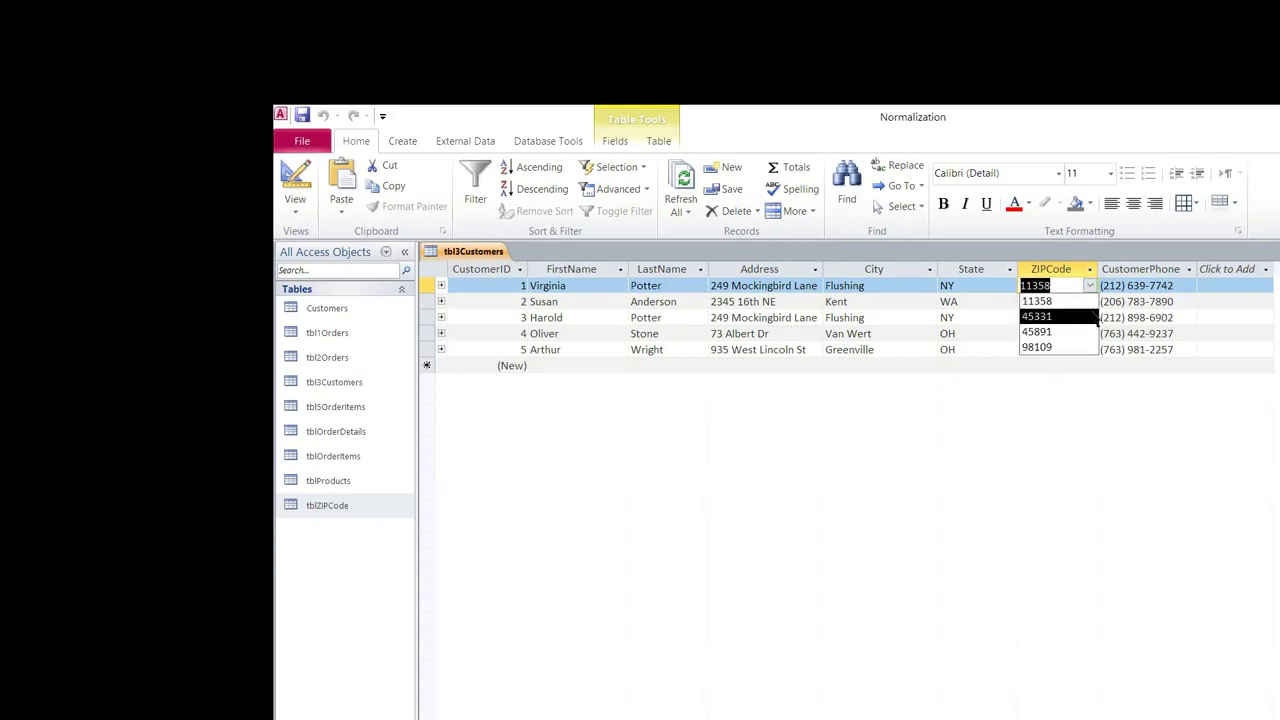
pyautogui.click(1089, 288)
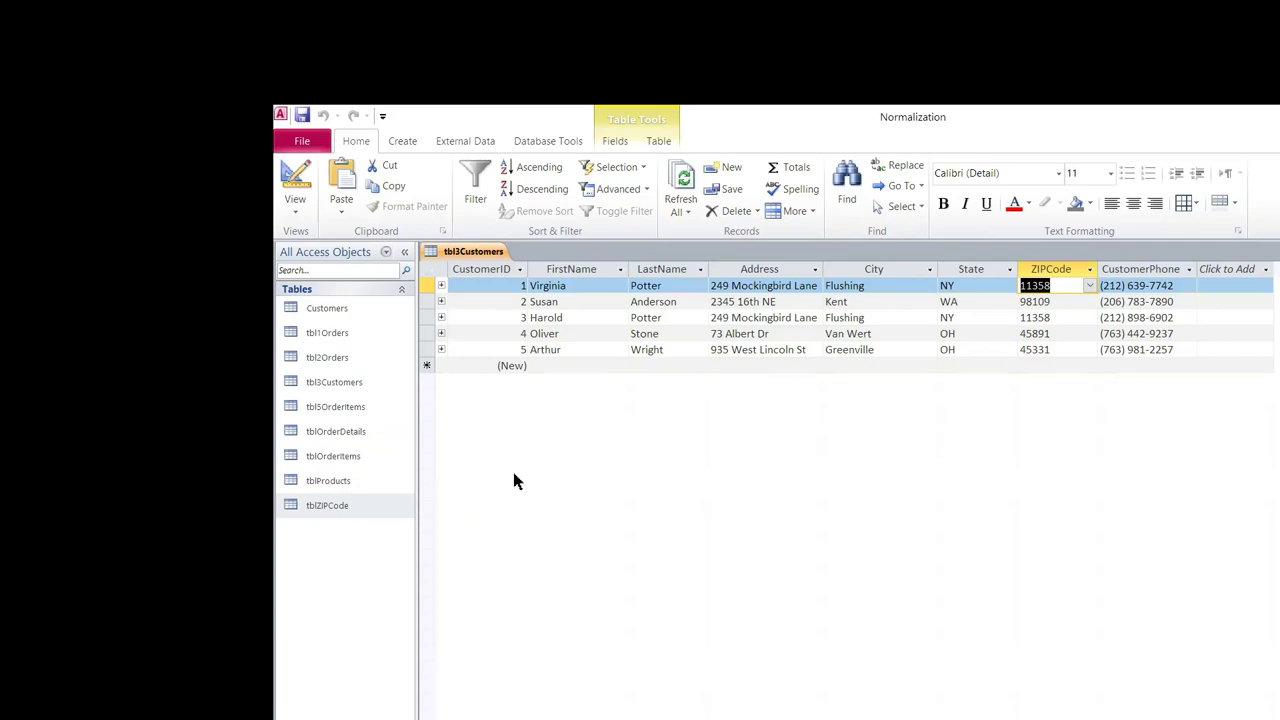
pyautogui.rightClick(470, 253)
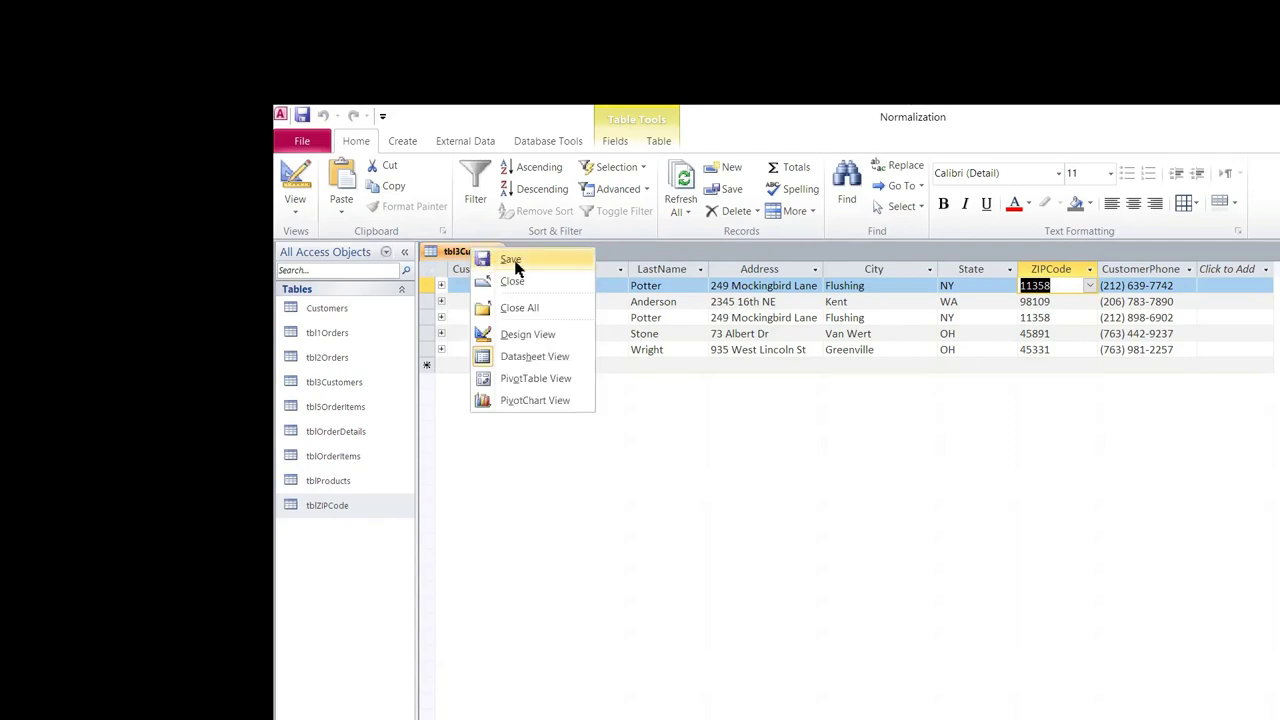
pyautogui.click(515, 262)
pyautogui.rightClick(450, 252)
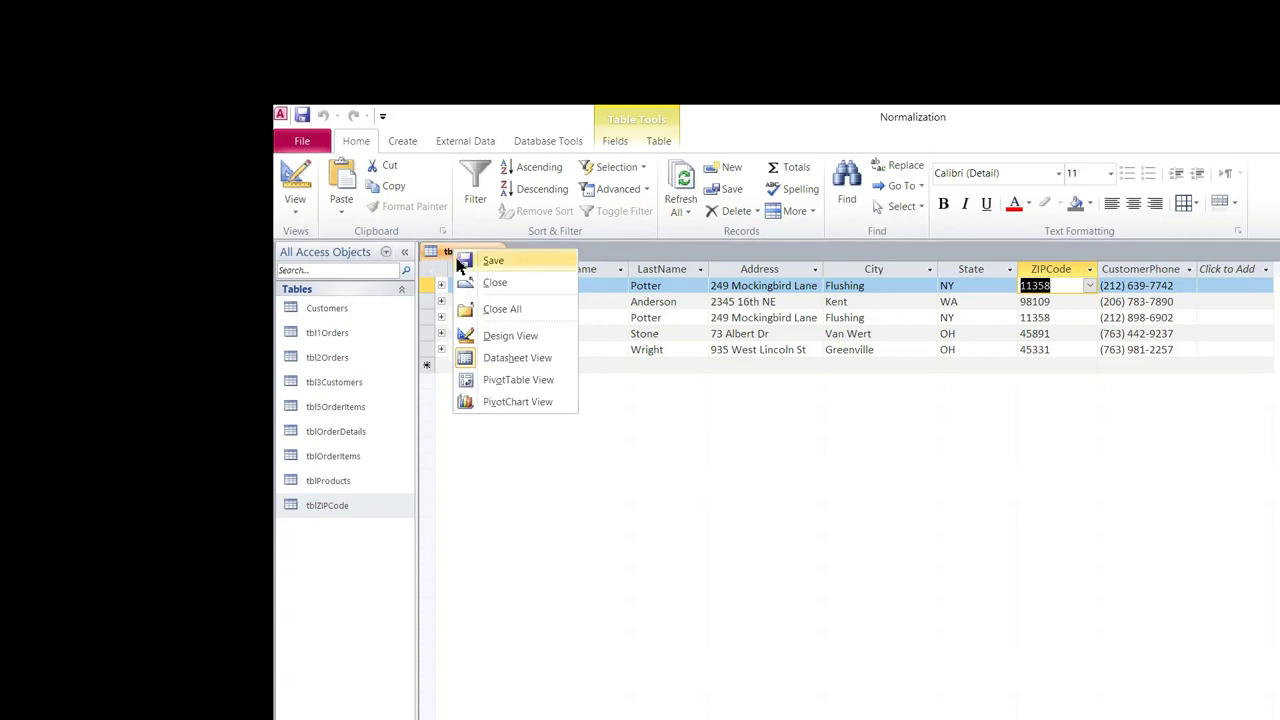
pyautogui.click(491, 285)
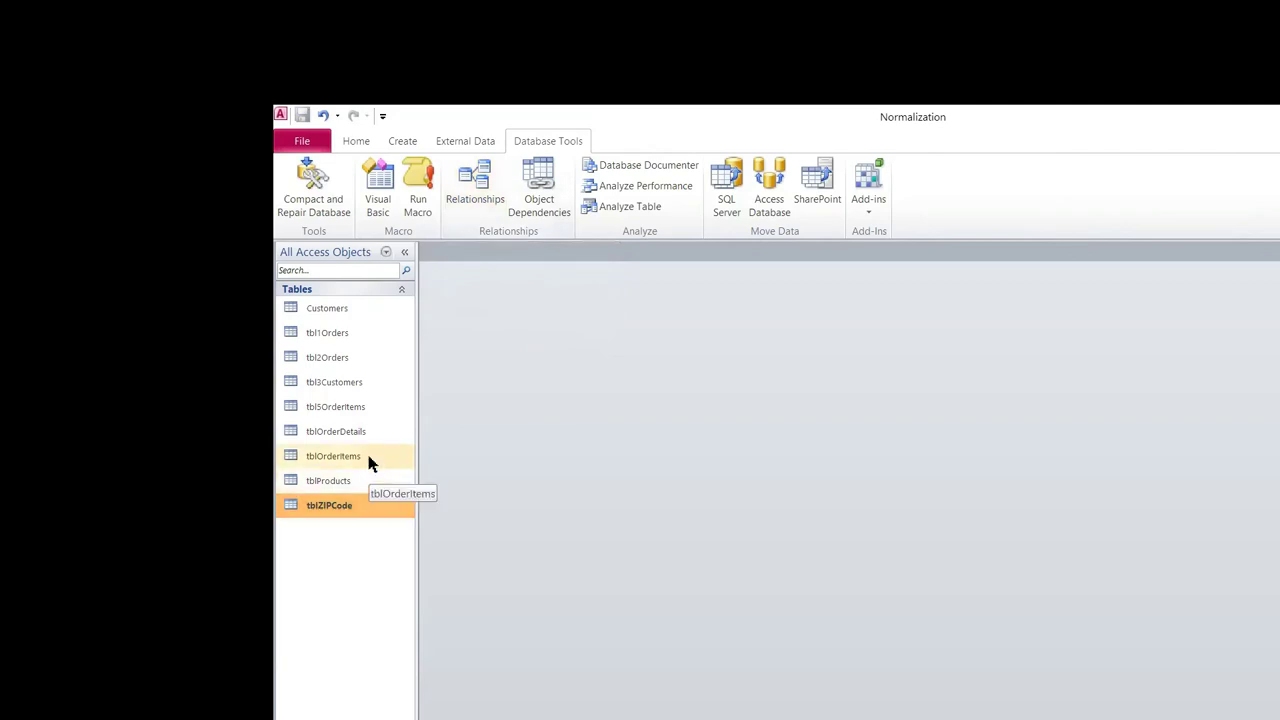
# Reopen tbl3Customers in Design View and delete its City and State fields
pyautogui.doubleClick(344, 388)
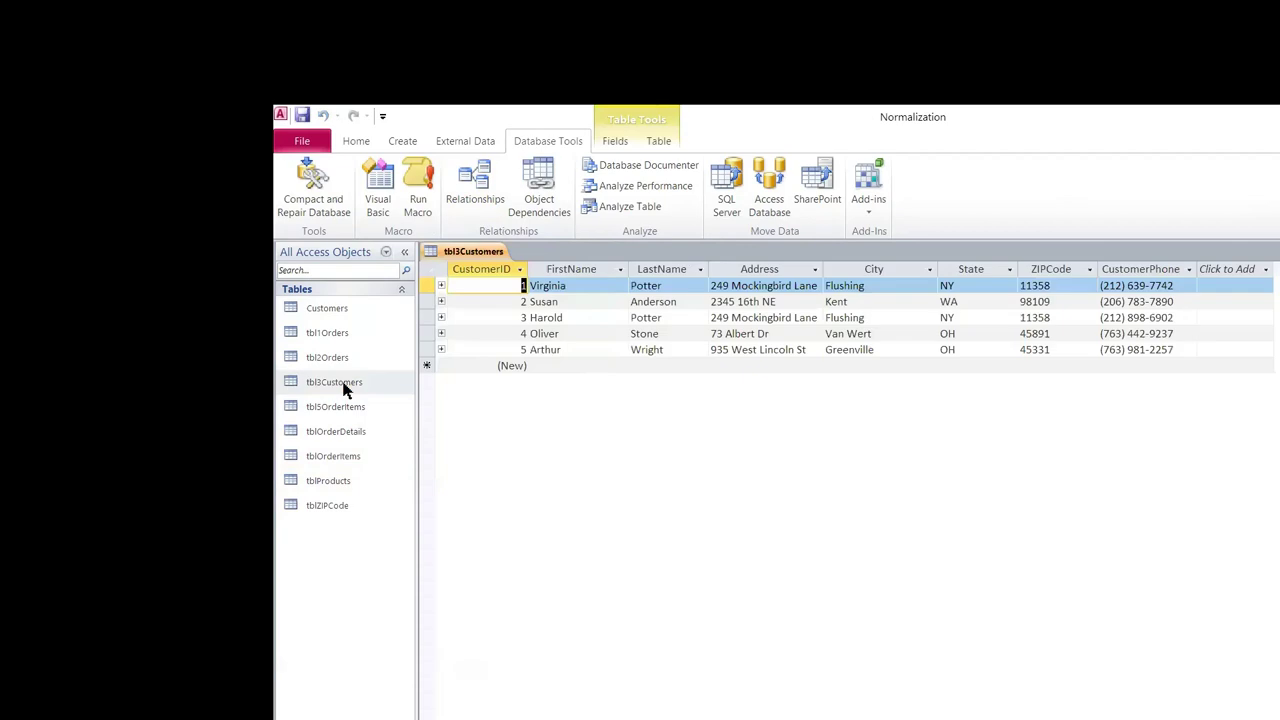
pyautogui.rightClick(460, 251)
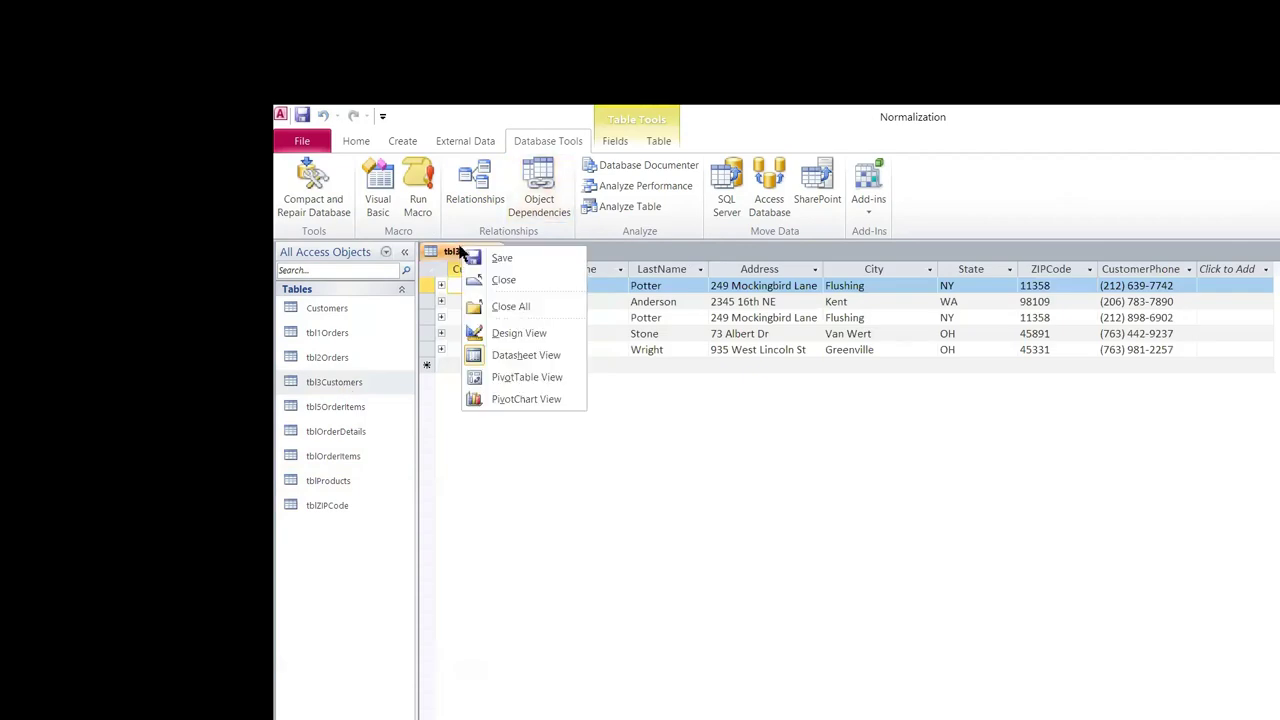
pyautogui.click(516, 340)
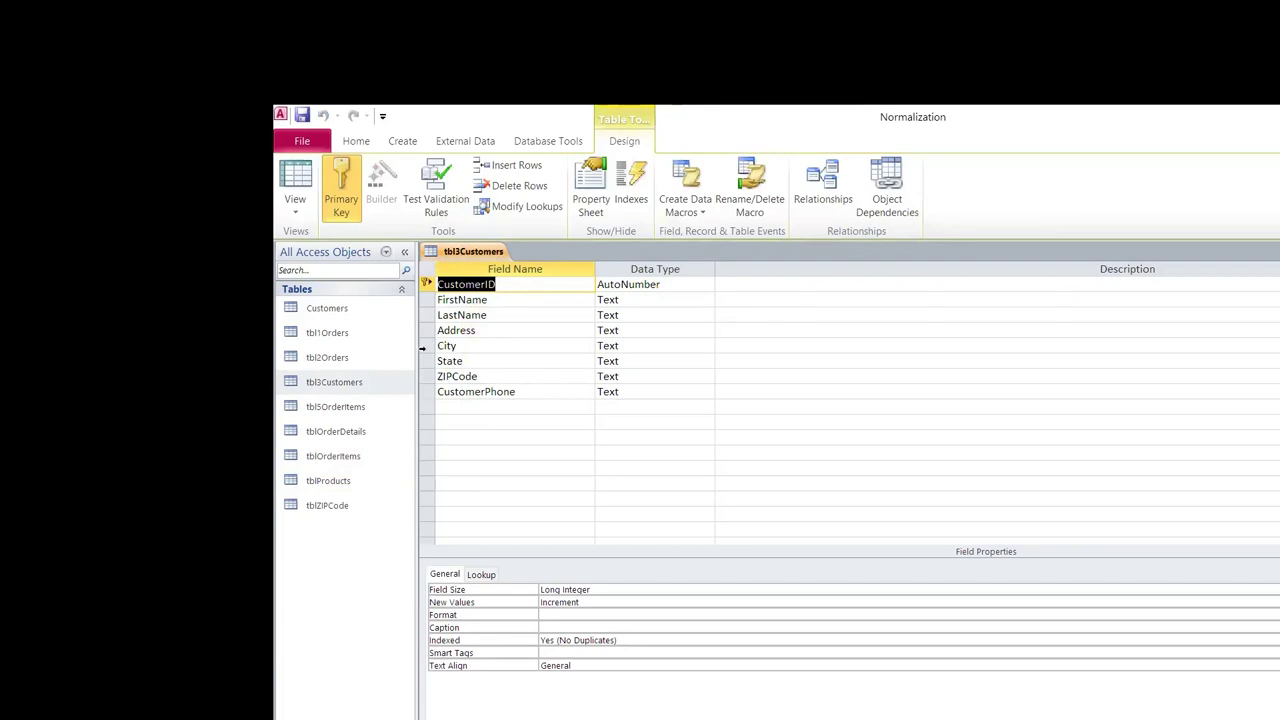
pyautogui.click(423, 348)
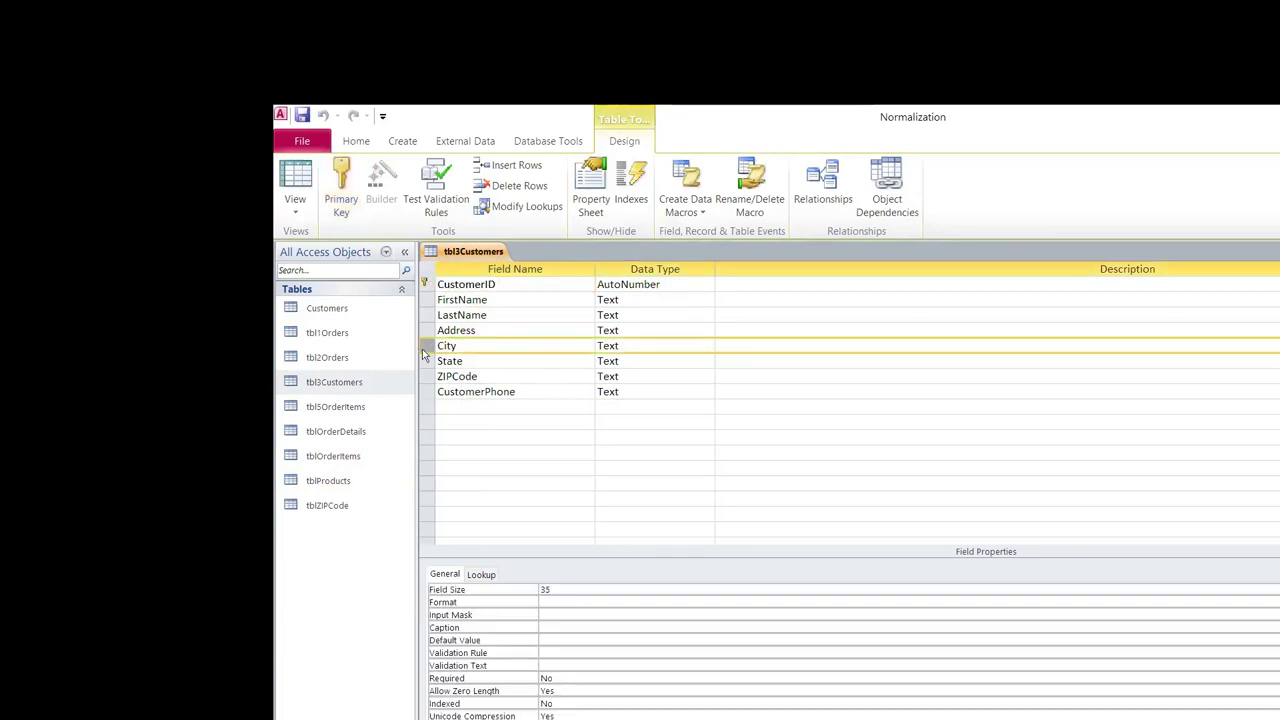
pyautogui.press('Delete')
pyautogui.click(886, 497)
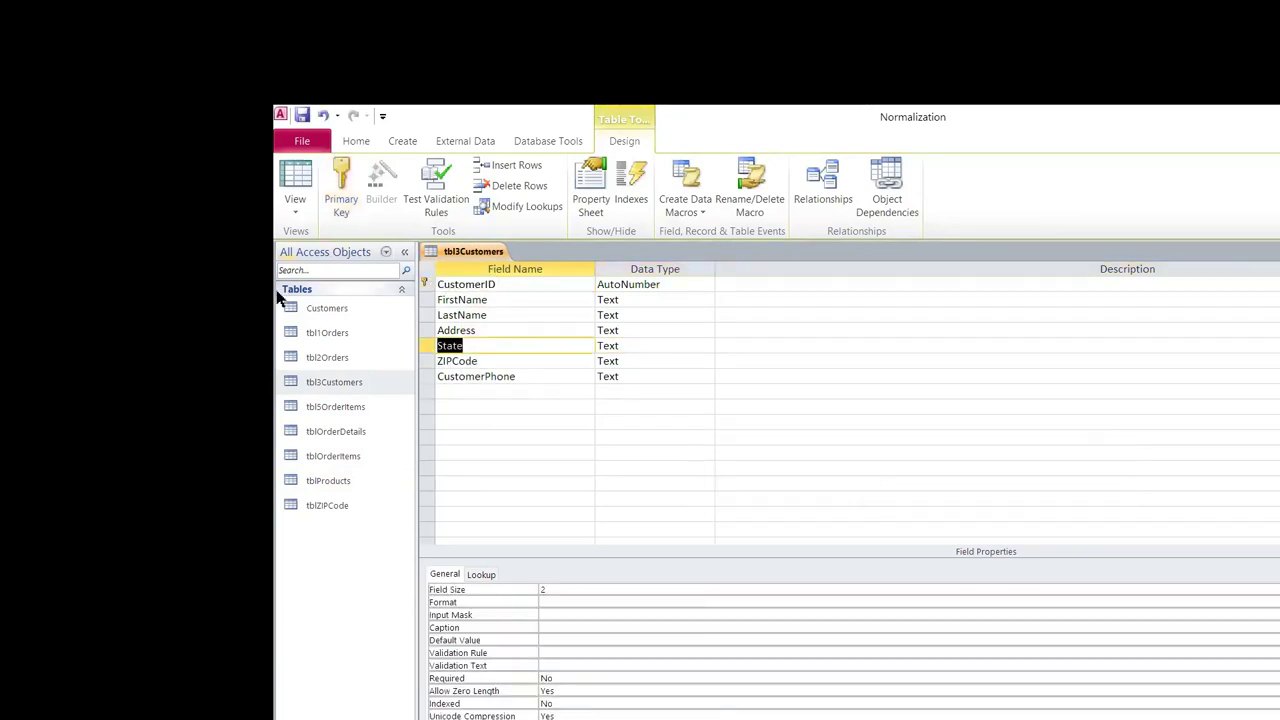
pyautogui.click(428, 347)
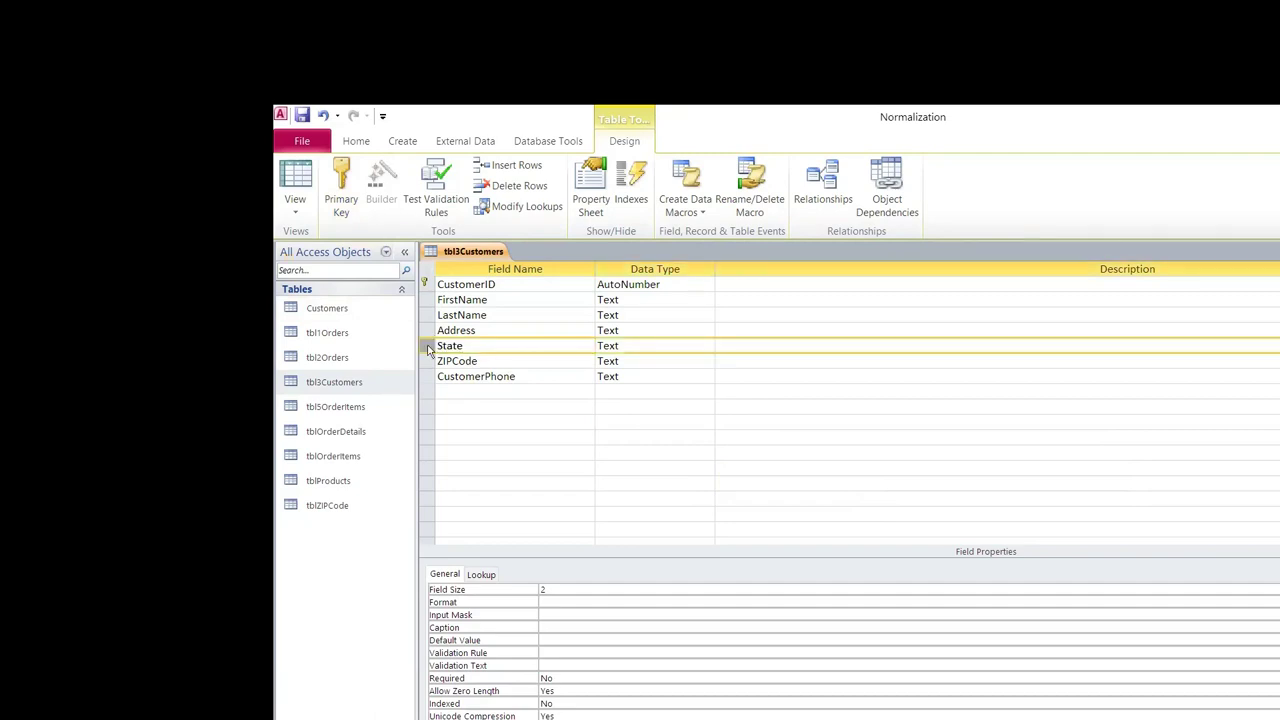
pyautogui.press('Delete')
pyautogui.click(886, 497)
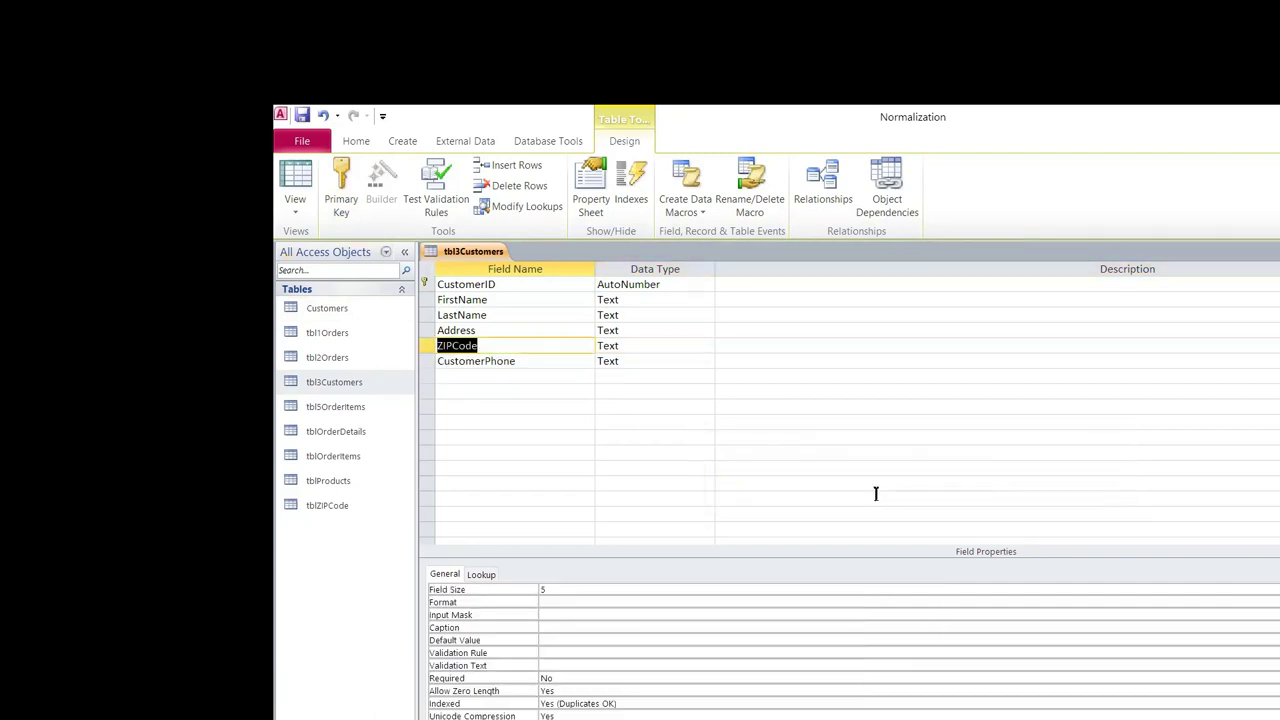
# Save the tbl3Customers design, review the table in Datasheet View and close it
pyautogui.rightClick(471, 253)
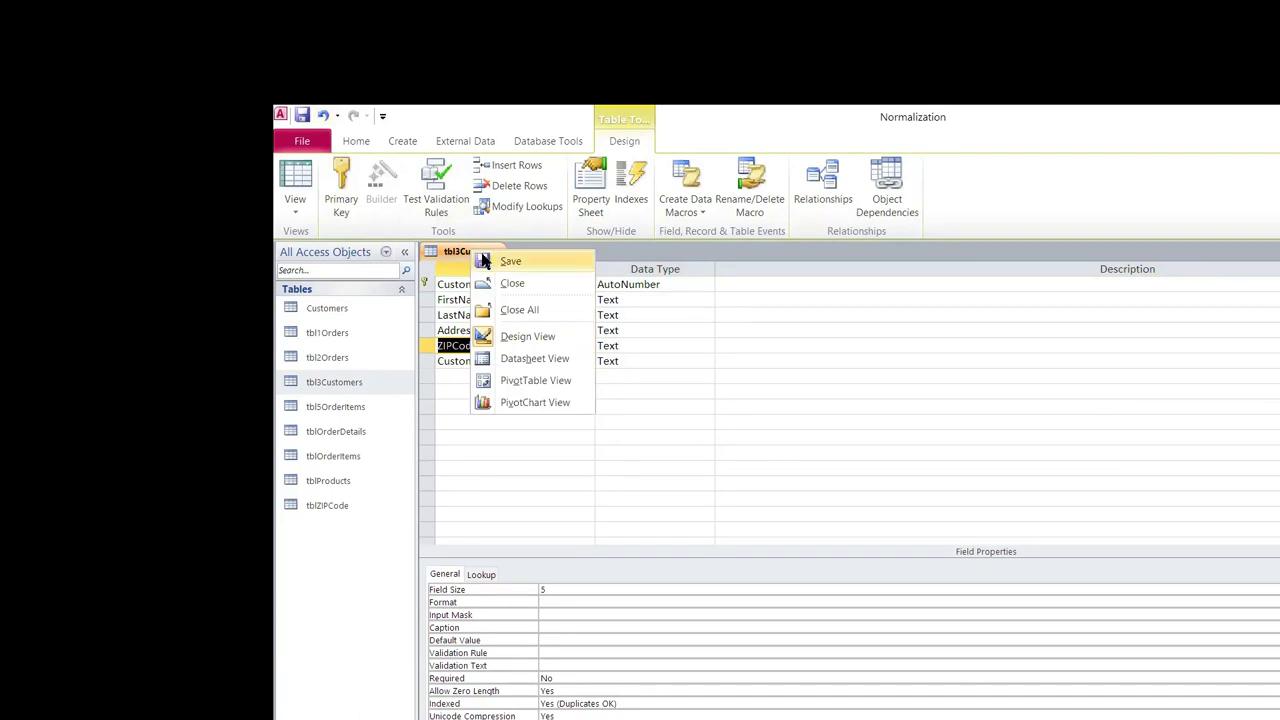
pyautogui.click(484, 261)
pyautogui.rightClick(485, 256)
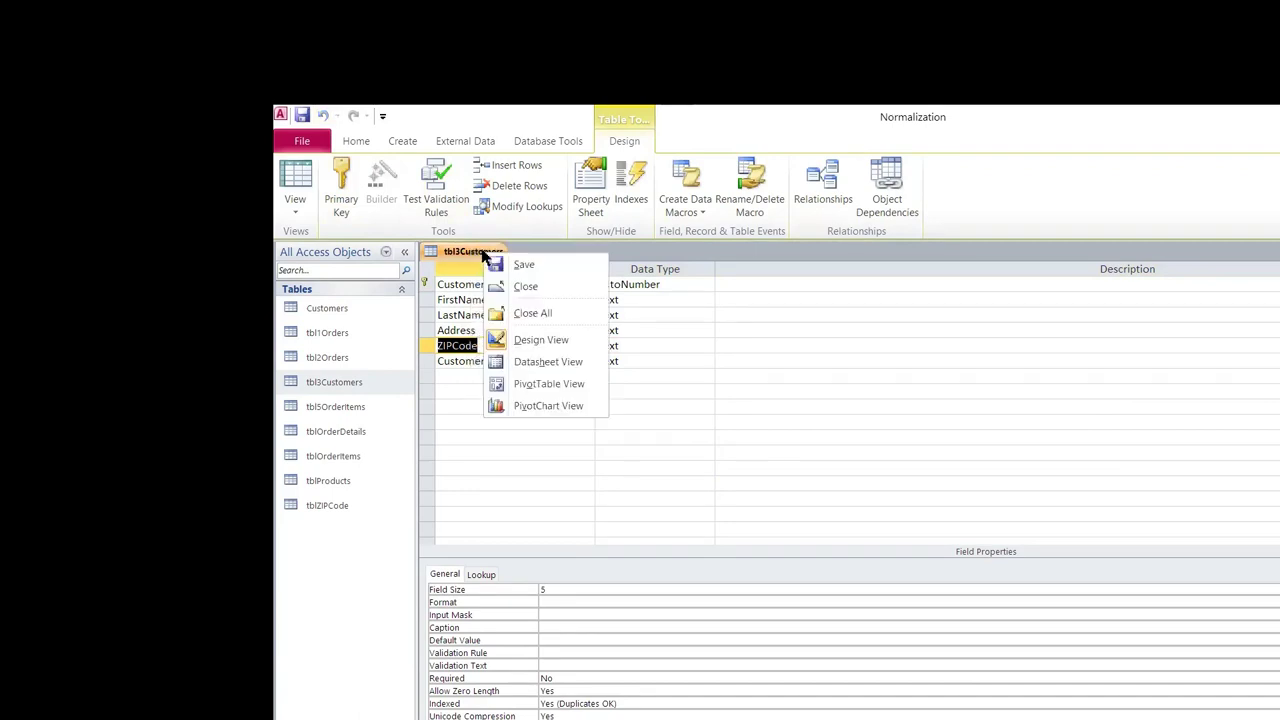
pyautogui.click(560, 362)
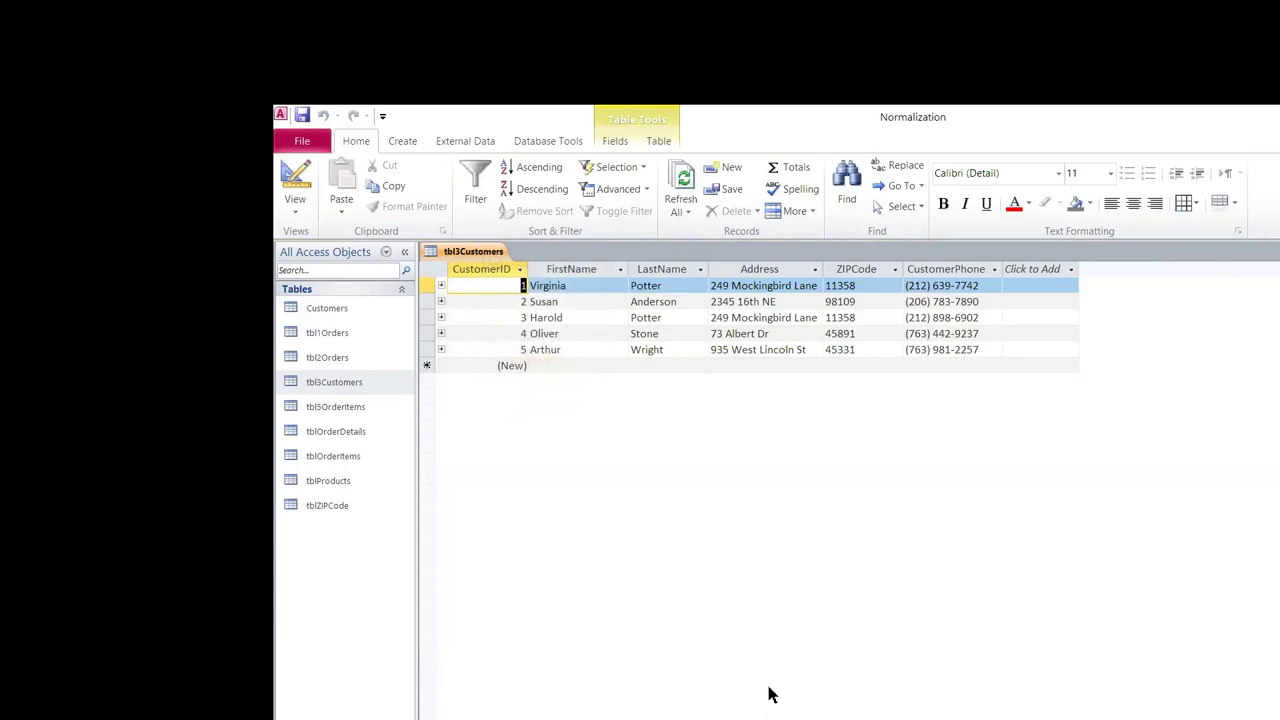
pyautogui.rightClick(486, 258)
pyautogui.click(502, 289)
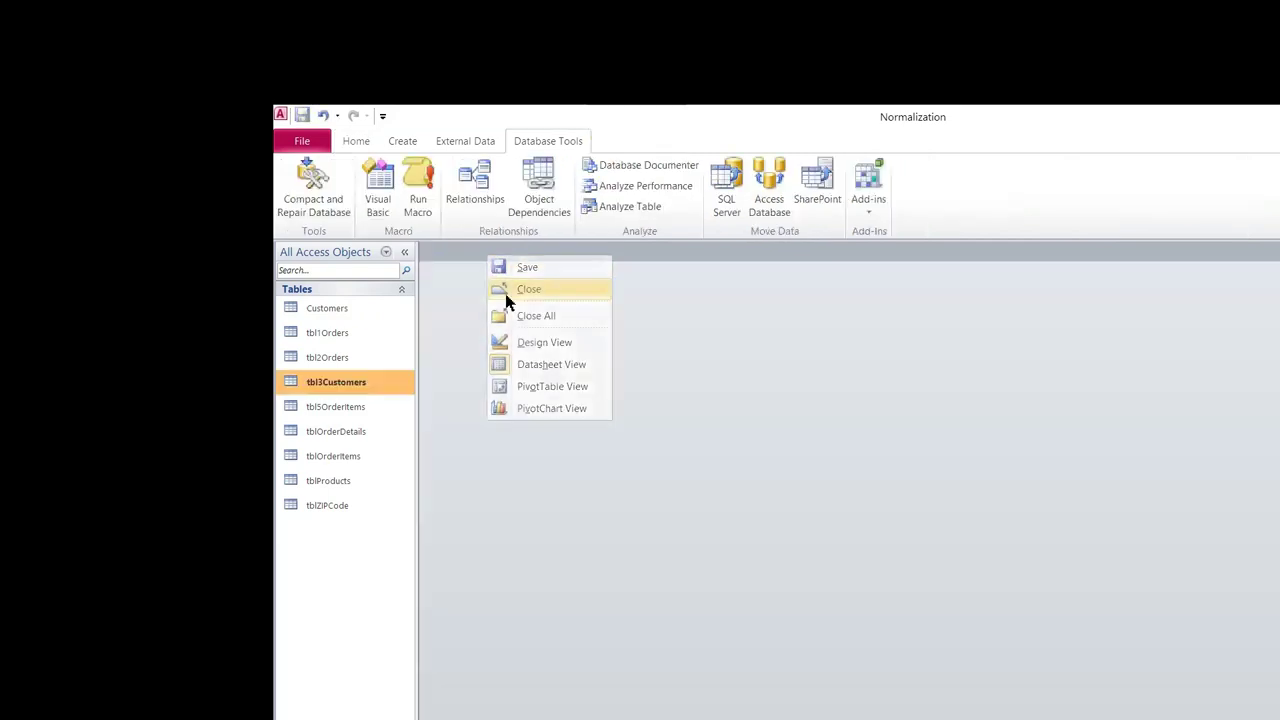
# Add tblZIPCode to the Relationships layout and place it below tbl2Orders
pyautogui.click(474, 180)
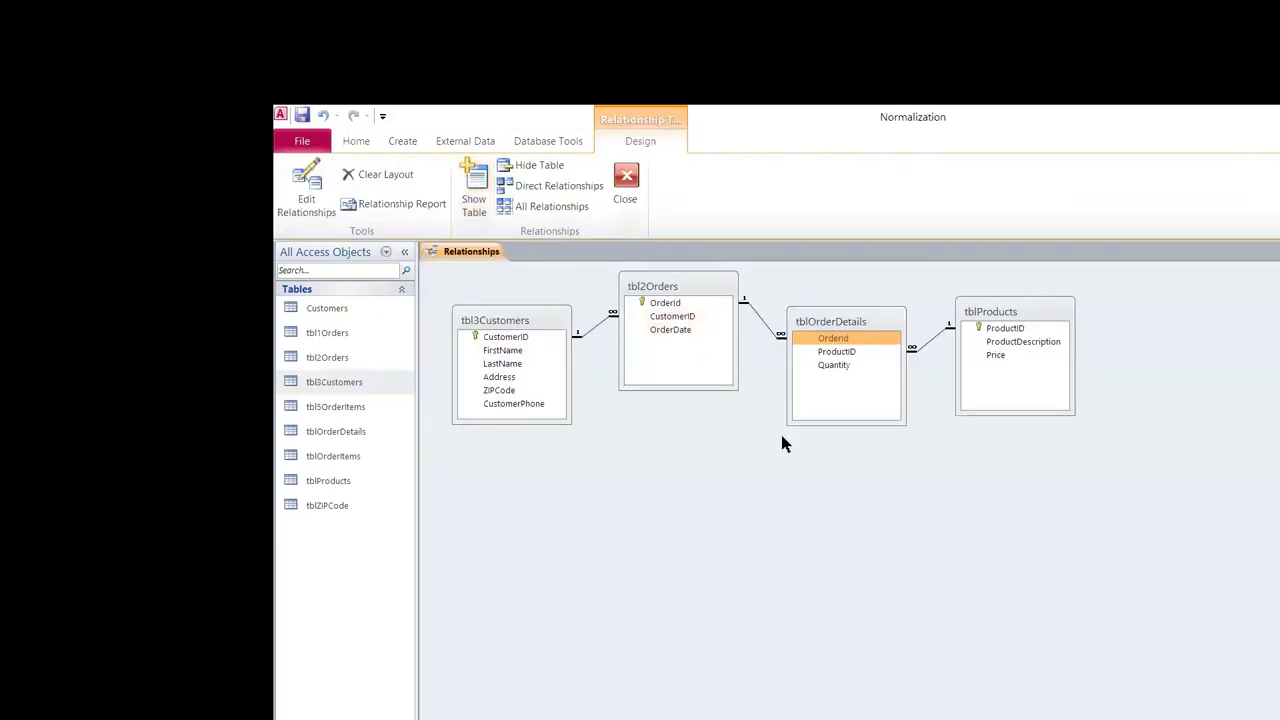
pyautogui.rightClick(785, 505)
pyautogui.click(805, 512)
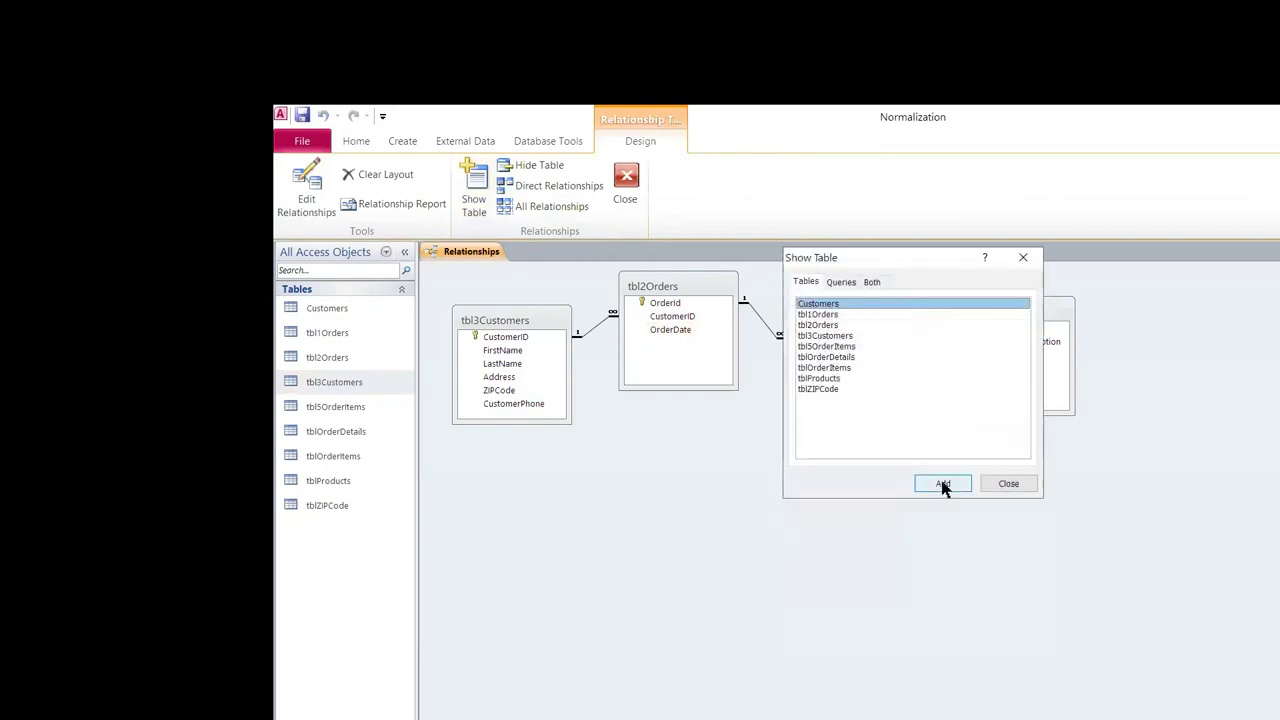
pyautogui.doubleClick(808, 390)
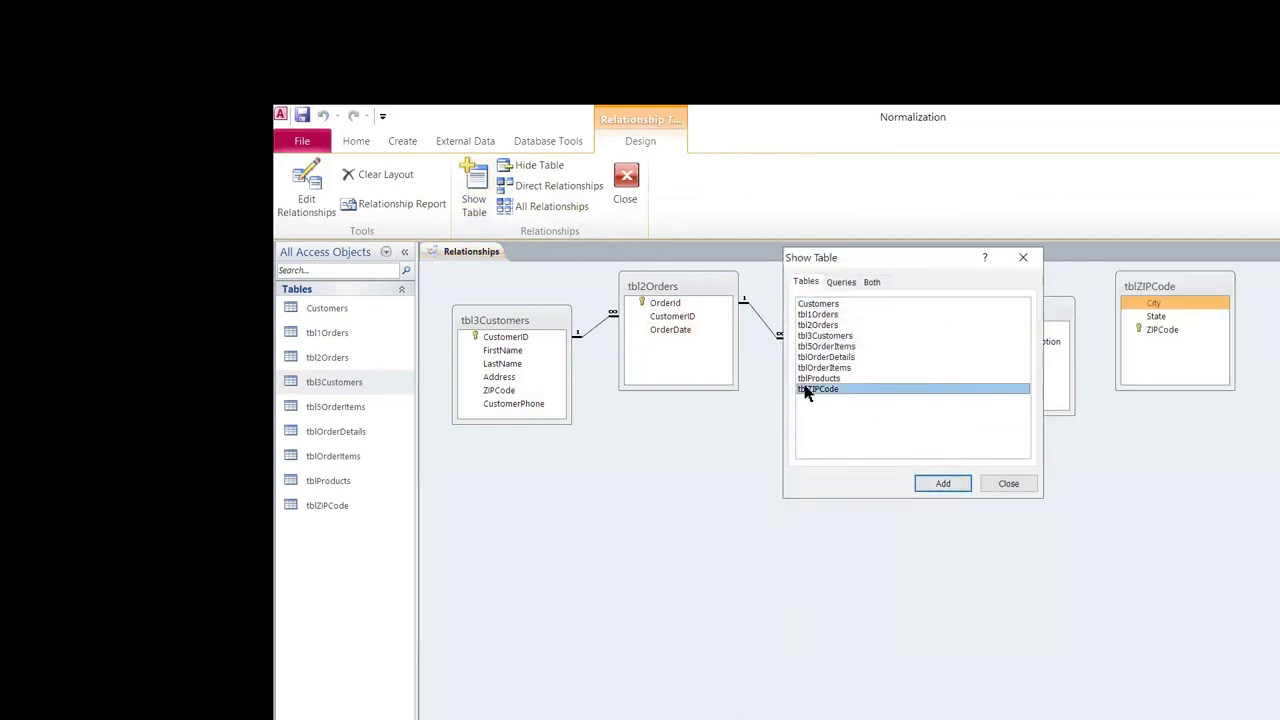
pyautogui.click(1008, 483)
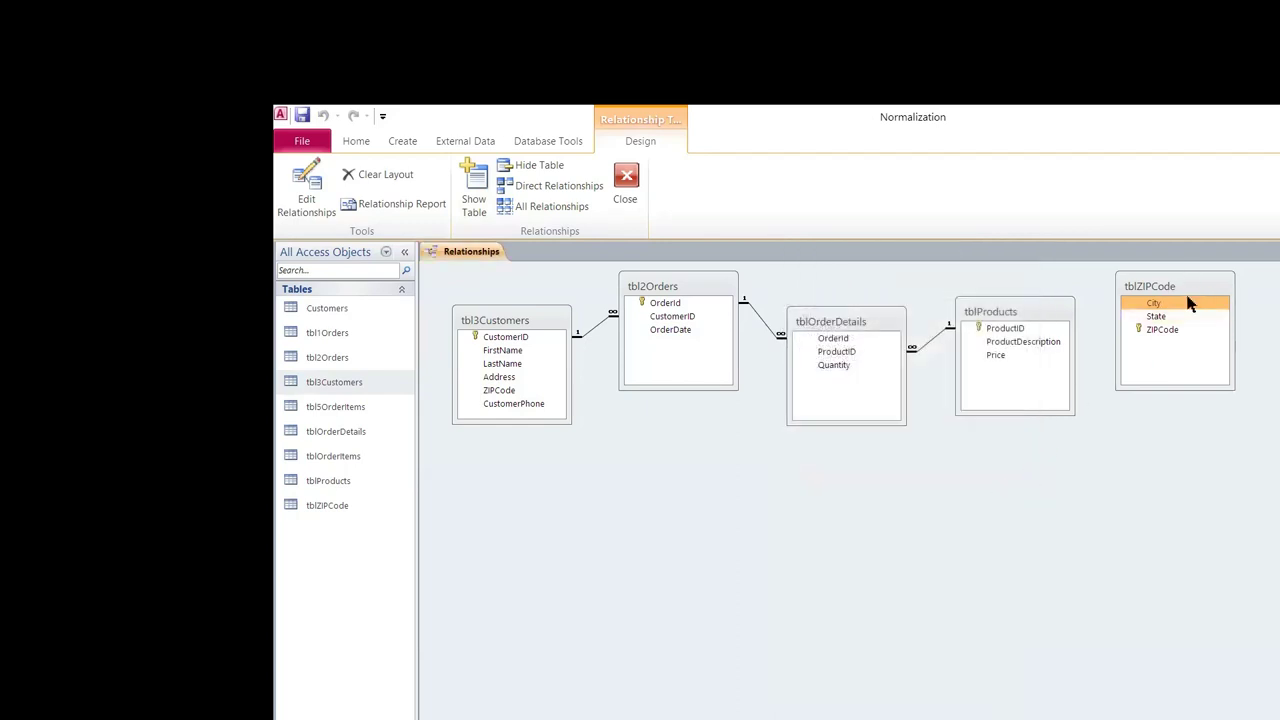
pyautogui.moveTo(1189, 303); pyautogui.dragTo(850, 463)
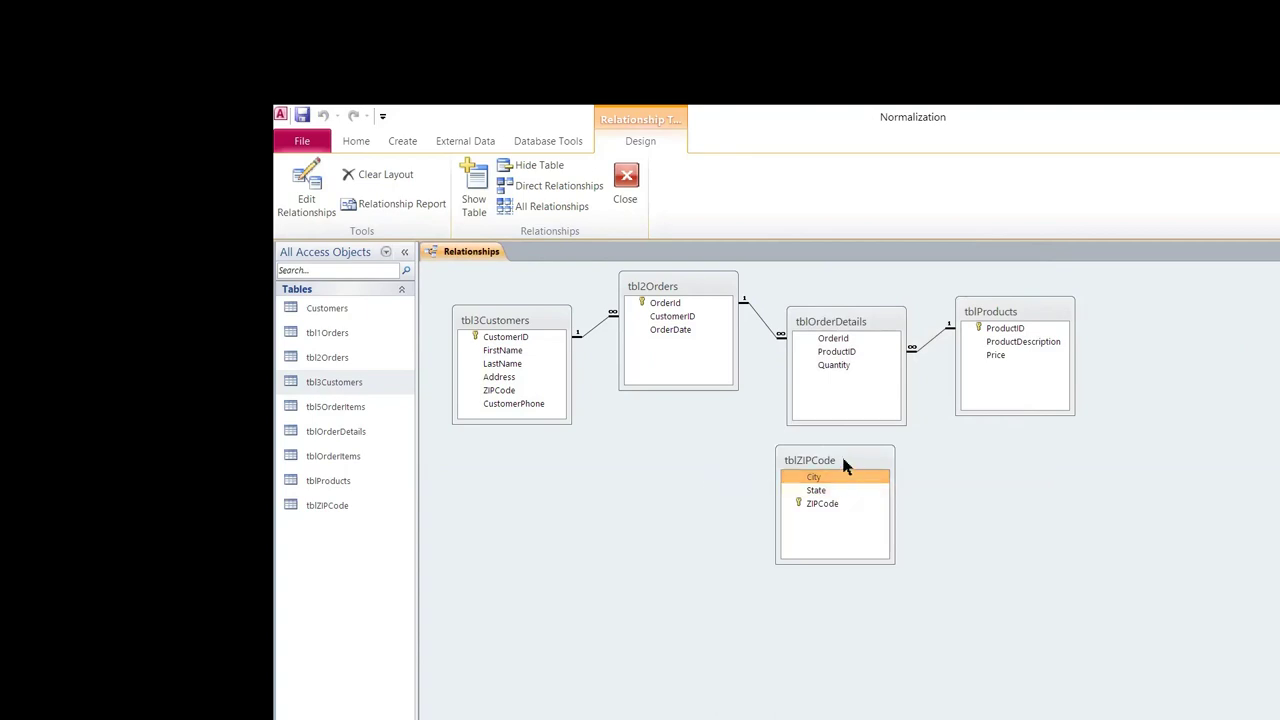
pyautogui.moveTo(843, 465); pyautogui.dragTo(691, 457)
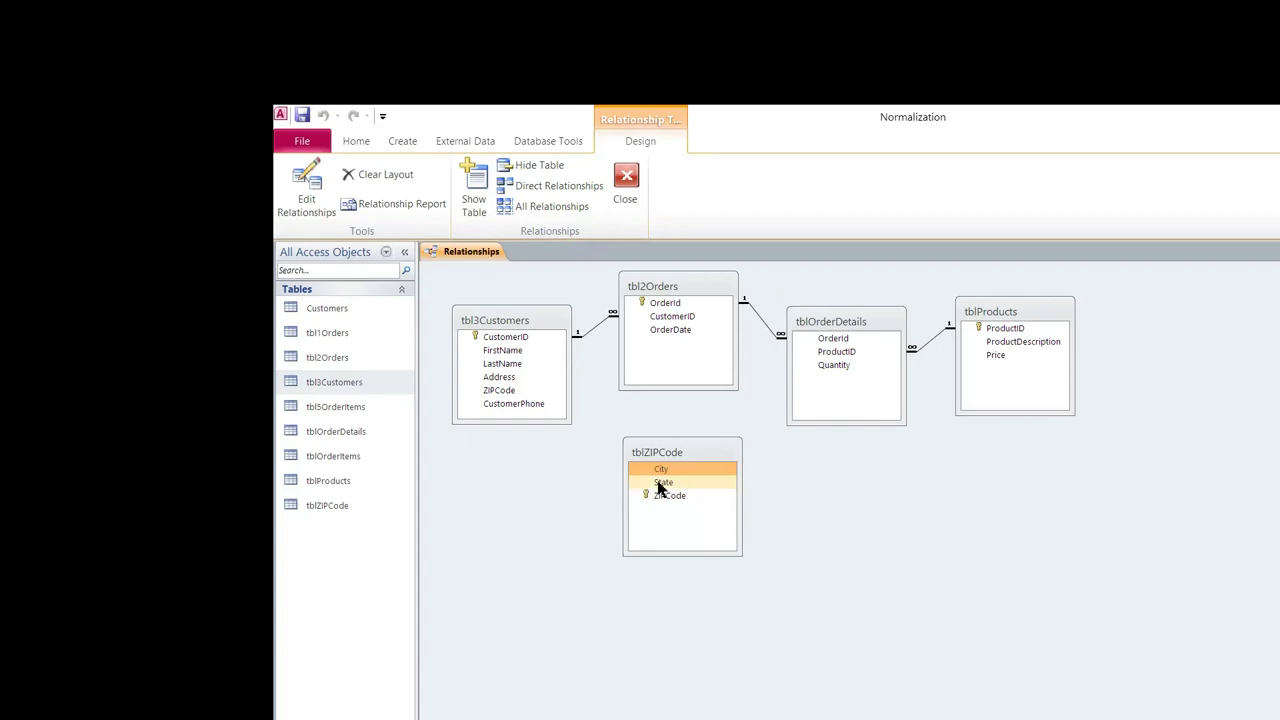
# Relate ZIPCode in tblZIPCode to ZIPCode in tbl3Customers, enforcing referential integrity with cascading updates and deletes
pyautogui.moveTo(654, 496); pyautogui.dragTo(515, 397)
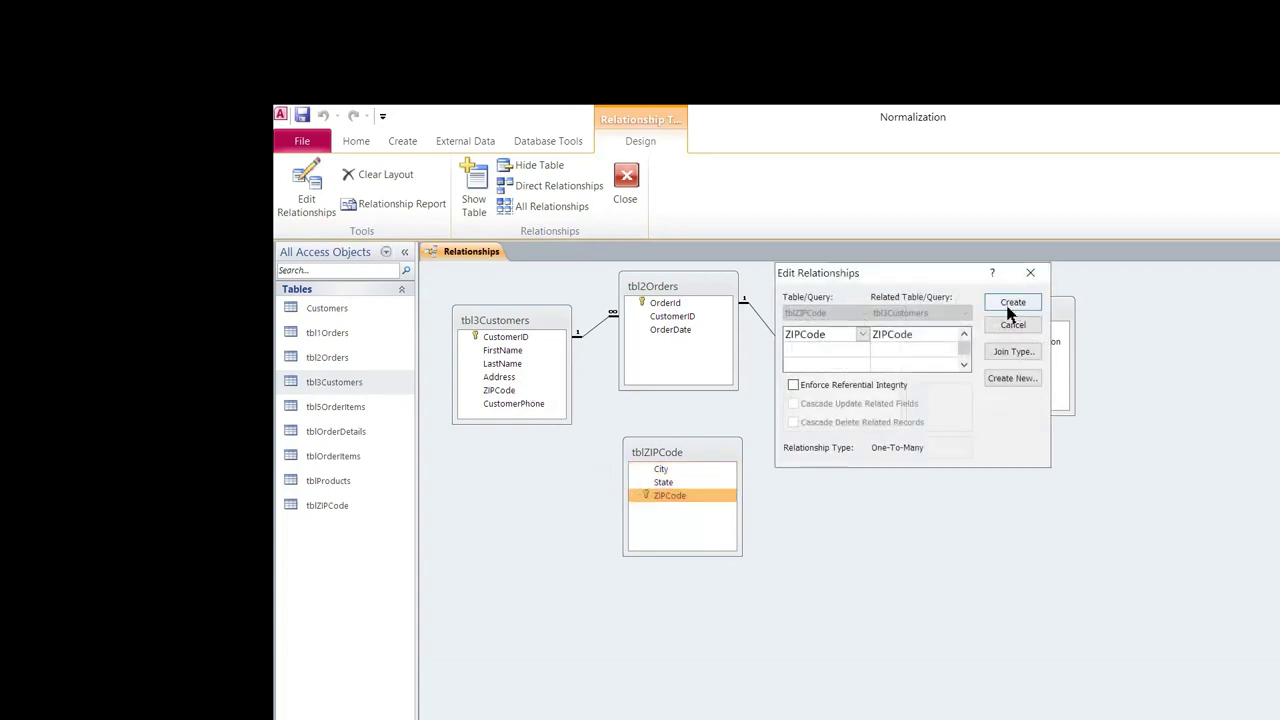
pyautogui.click(855, 386)
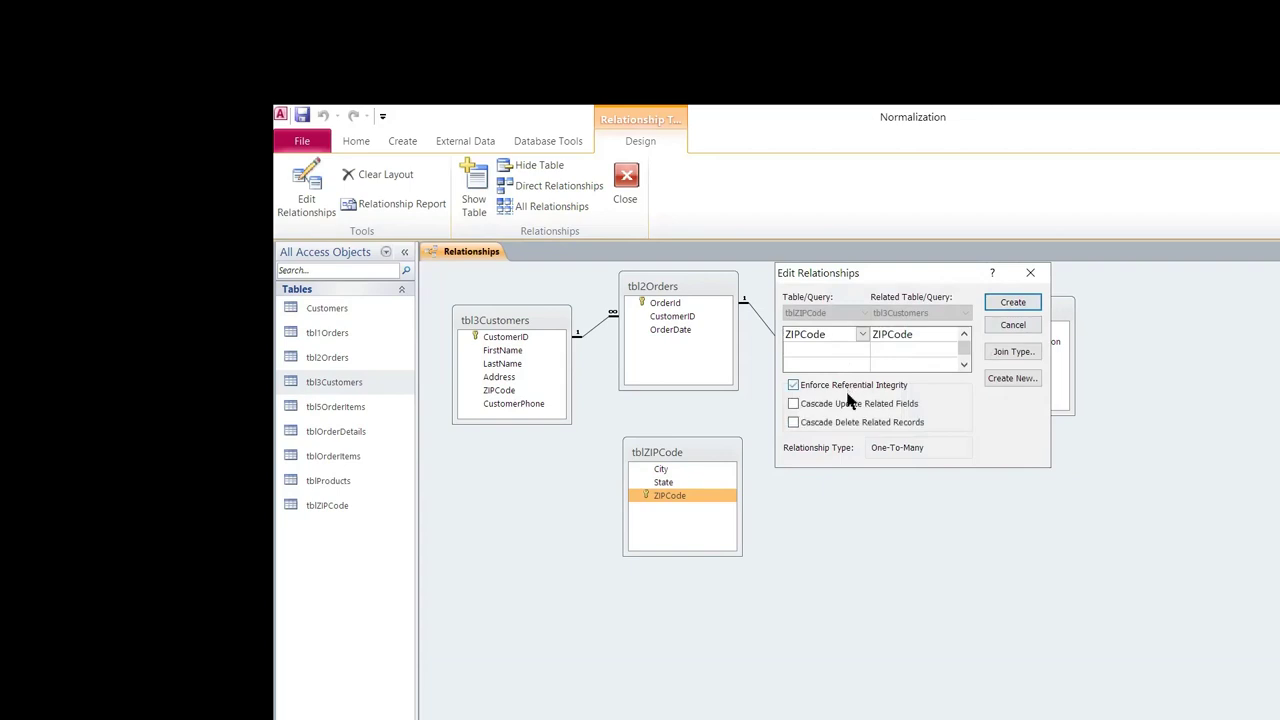
pyautogui.click(848, 406)
pyautogui.click(794, 404)
pyautogui.click(853, 428)
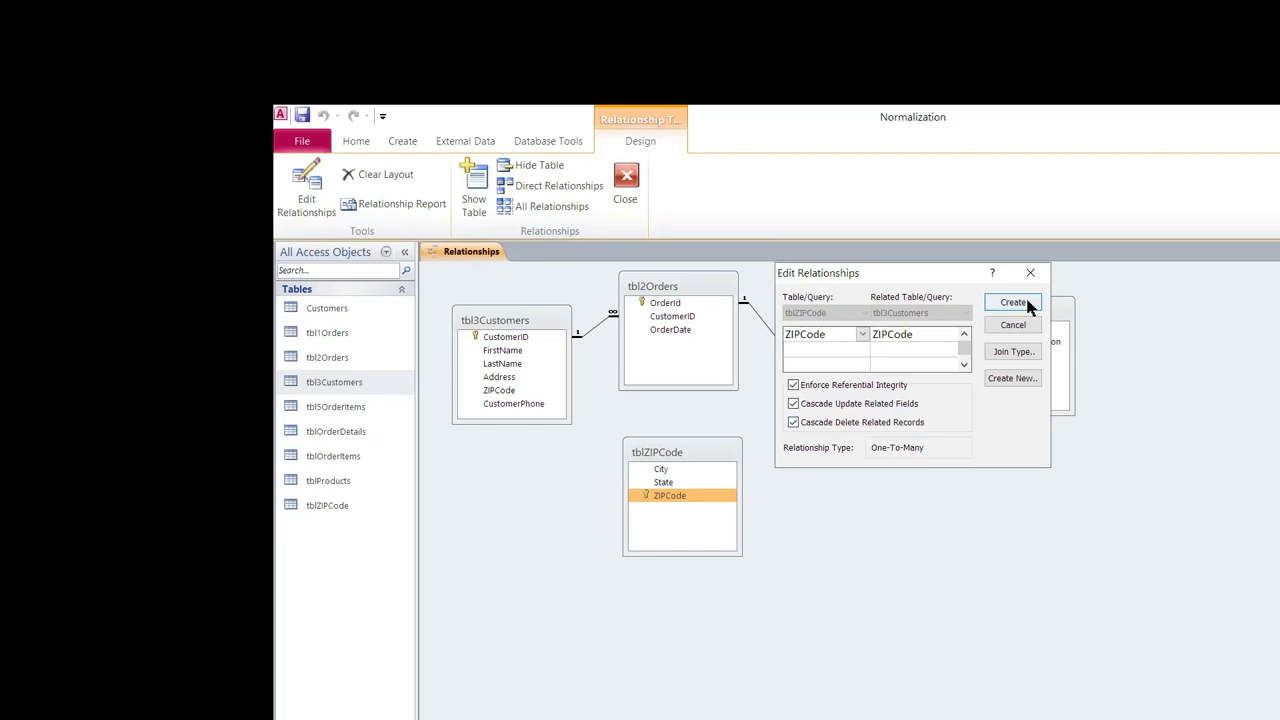
pyautogui.click(1014, 302)
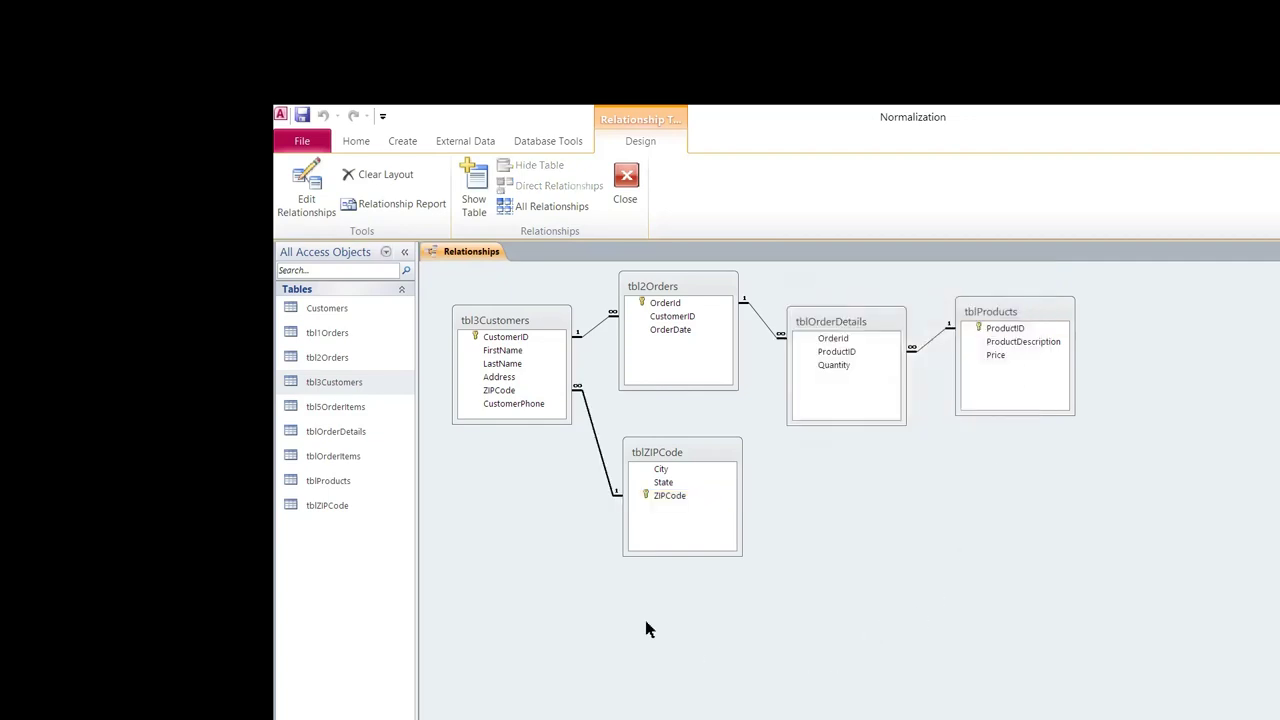
# Tidy tblZIPCode's size and position beneath tbl2Orders, and close the Relationships layout and the Normalization database, emptying the Clipboard
pyautogui.click(683, 471)
pyautogui.moveTo(684, 446)
pyautogui.mouseDown()
pyautogui.moveTo(684, 467)
pyautogui.moveTo(678, 425)
pyautogui.mouseUp()
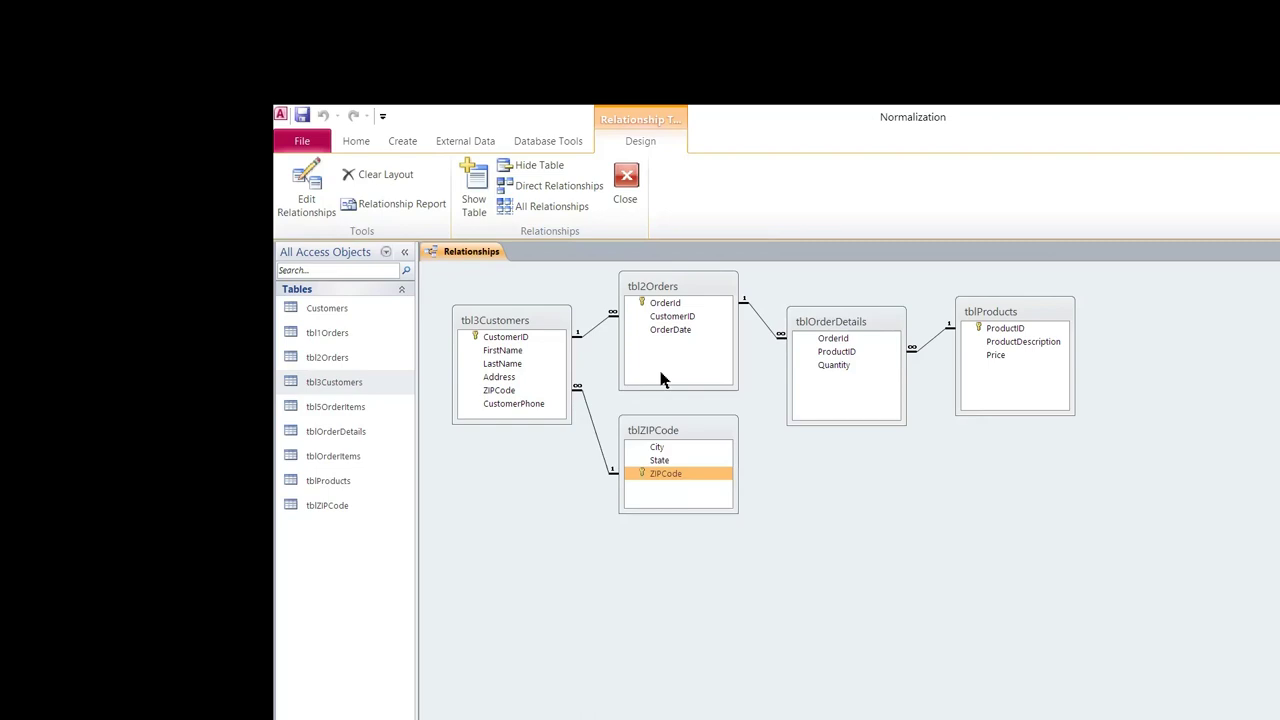
pyautogui.rightClick(470, 256)
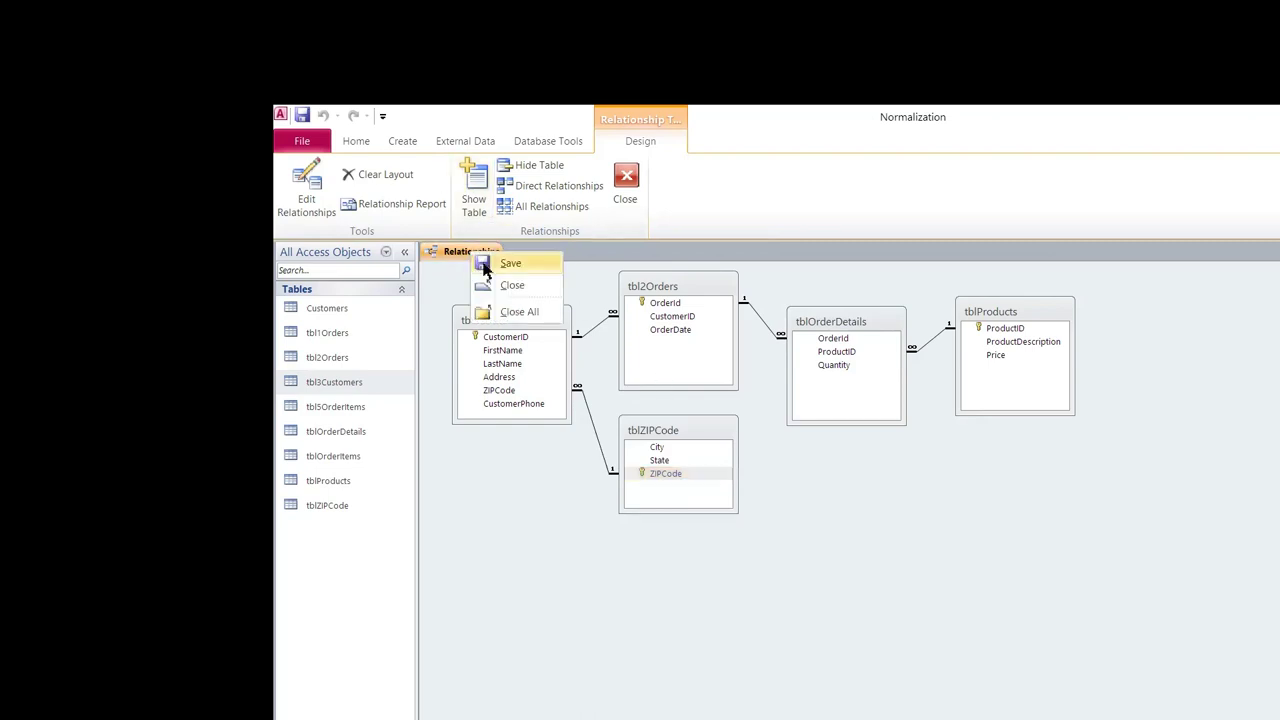
pyautogui.press('Escape')
pyautogui.click(627, 176)
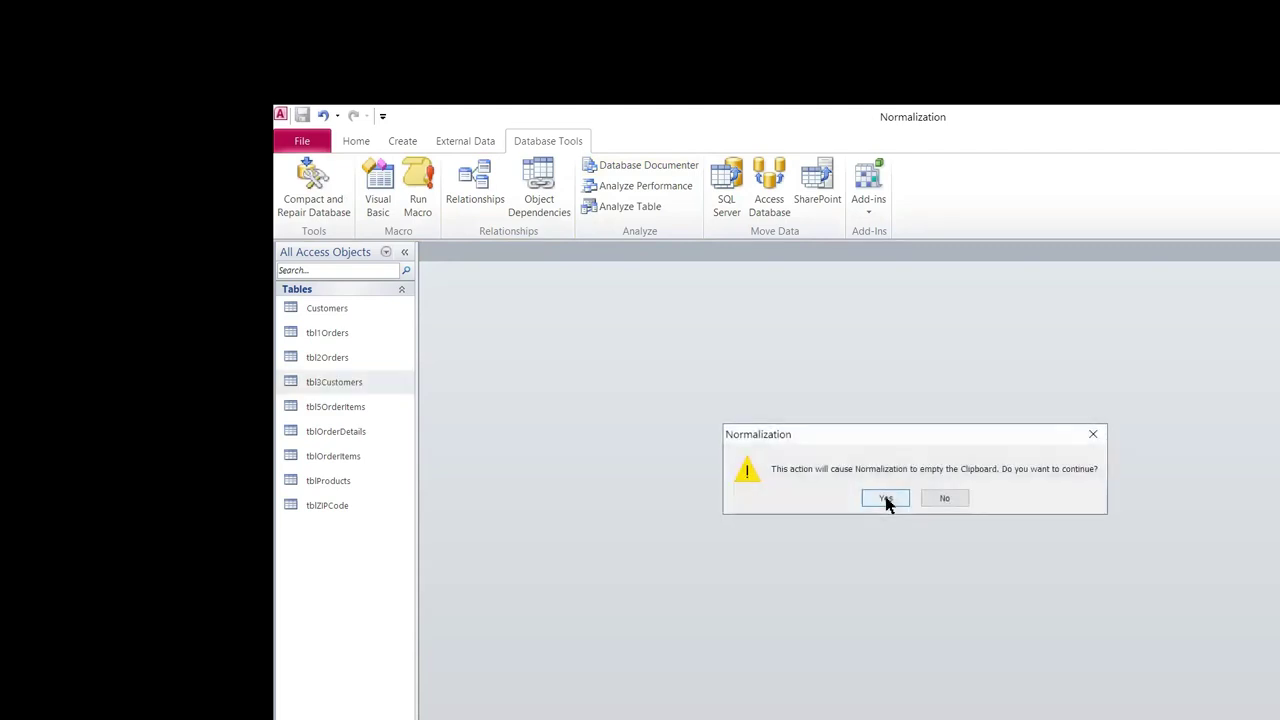
pyautogui.click(887, 503)
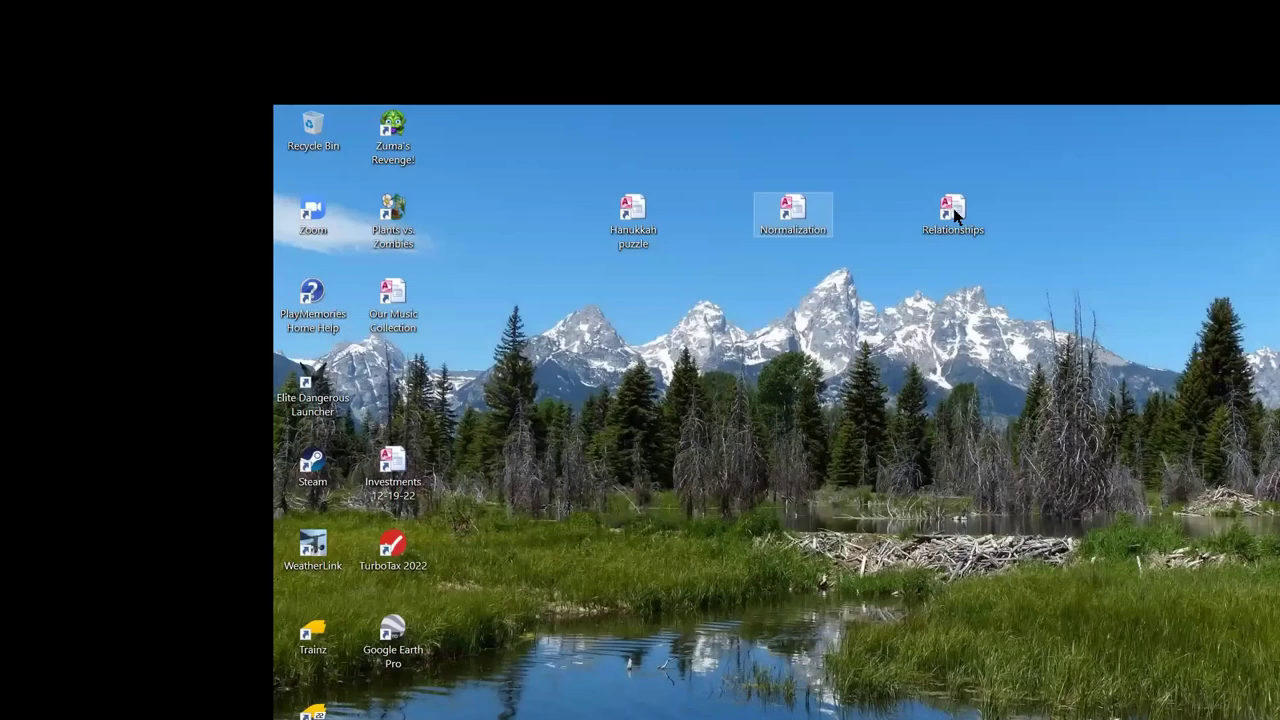
# Open the Relationships database and its relationships layout, and bring up the list of tables that can be added
pyautogui.doubleClick(953, 212)
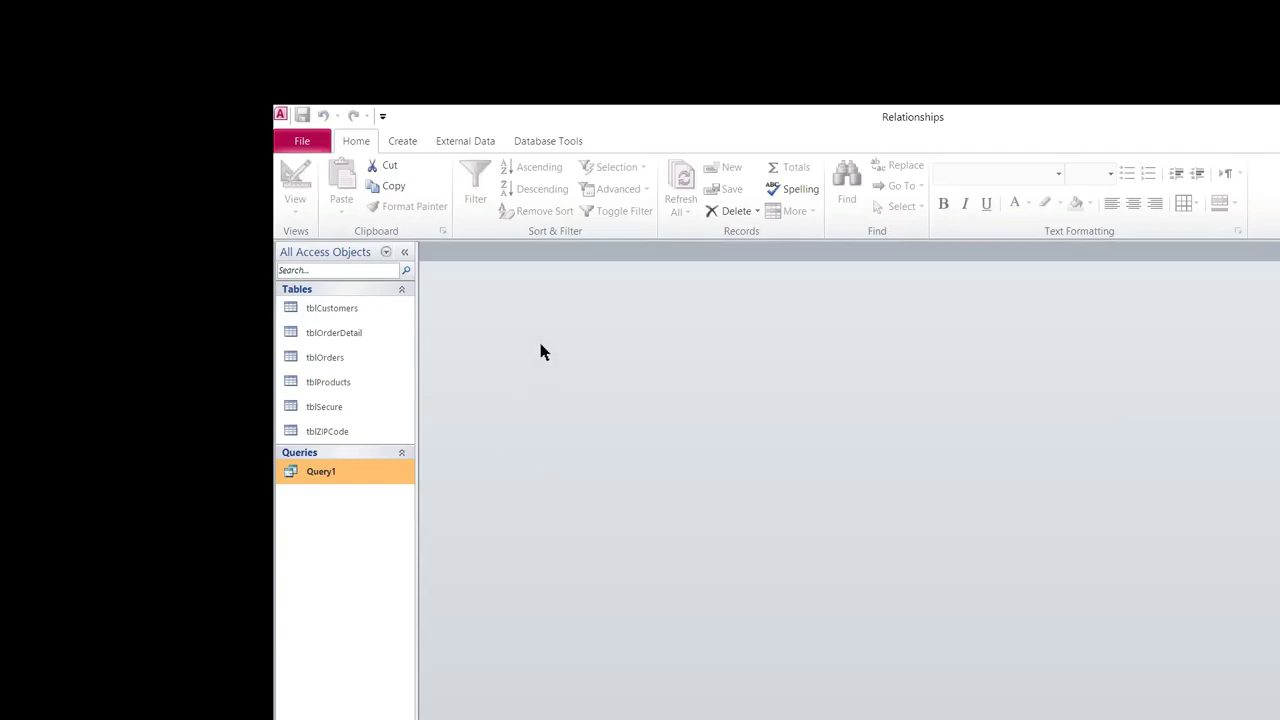
pyautogui.click(532, 142)
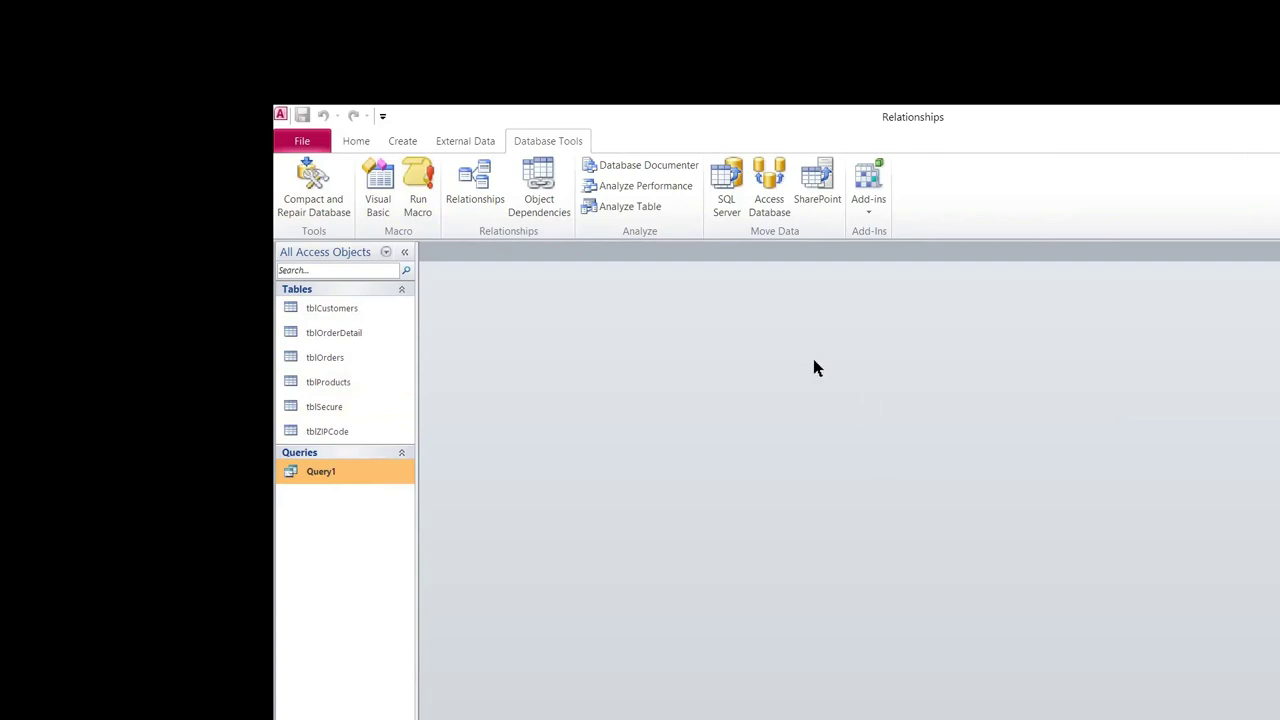
pyautogui.click(476, 185)
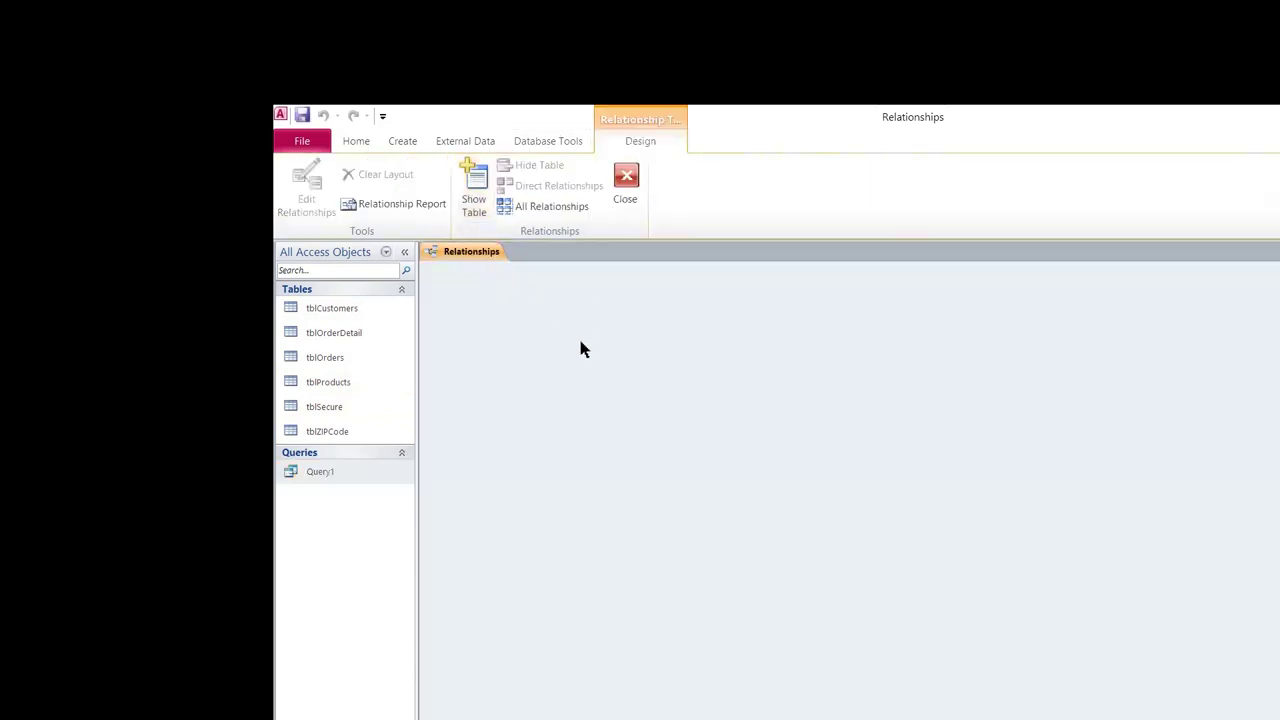
pyautogui.rightClick(941, 494)
pyautogui.click(973, 502)
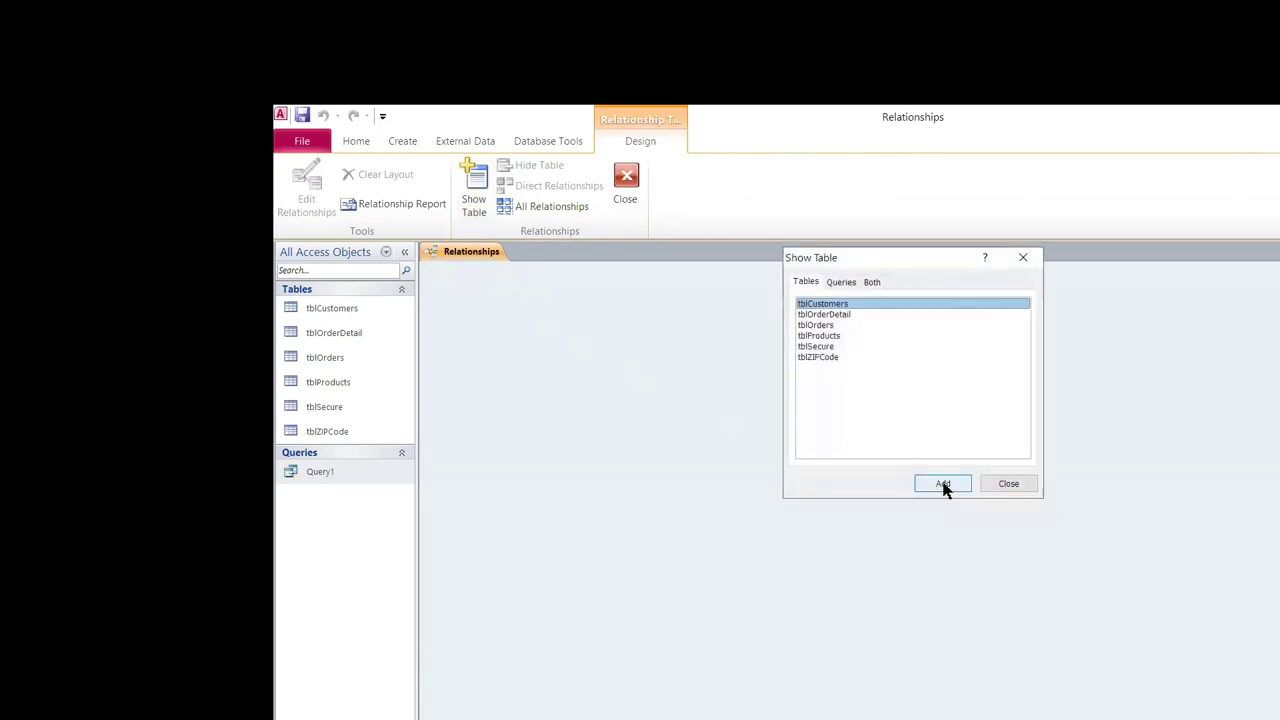
# Add tblCustomers, tblOrders, tblOrderDetail, tblProducts and tblZIPCode to the relationships layout, leaving out tblSecure
pyautogui.doubleClick(868, 306)
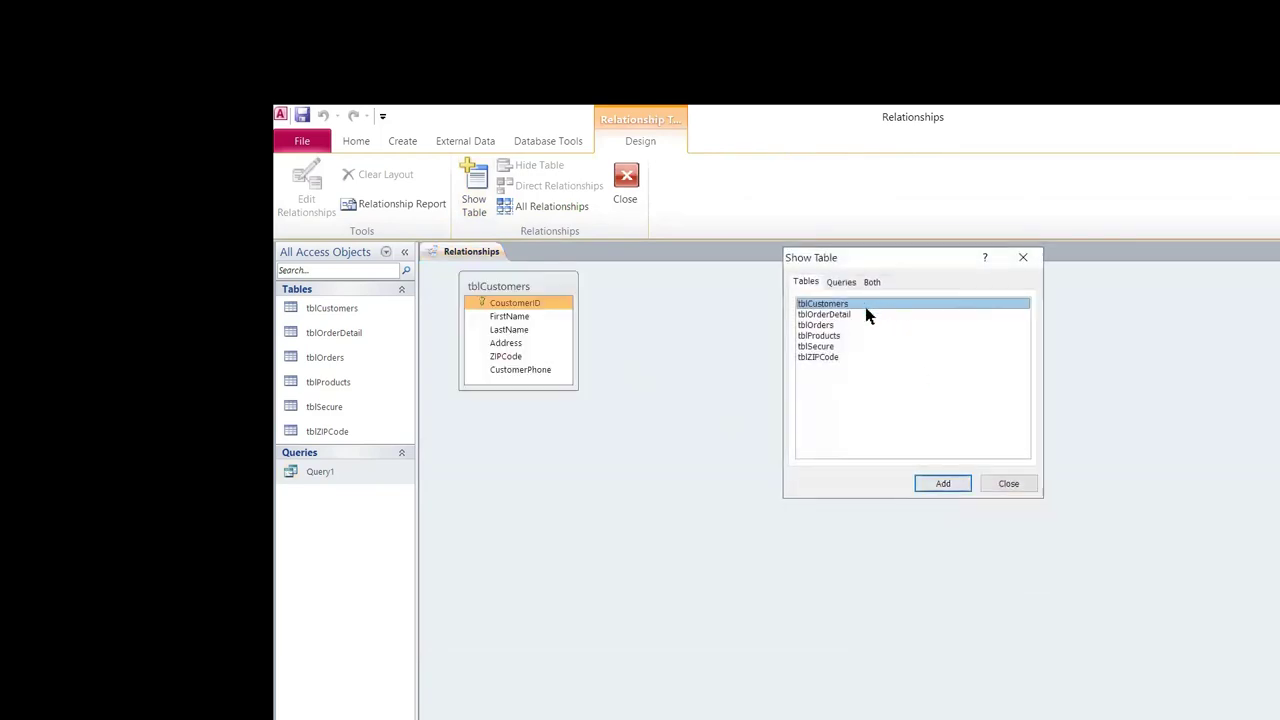
pyautogui.click(848, 326)
pyautogui.doubleClick(848, 326)
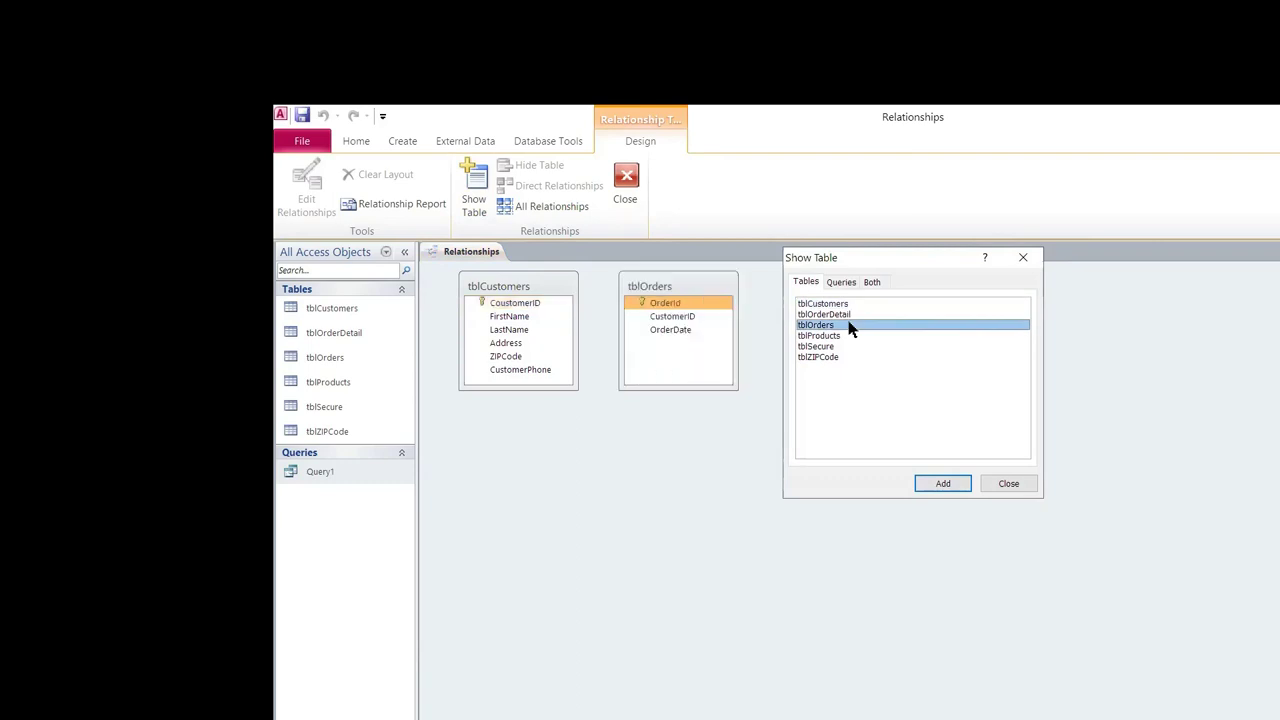
pyautogui.click(855, 315)
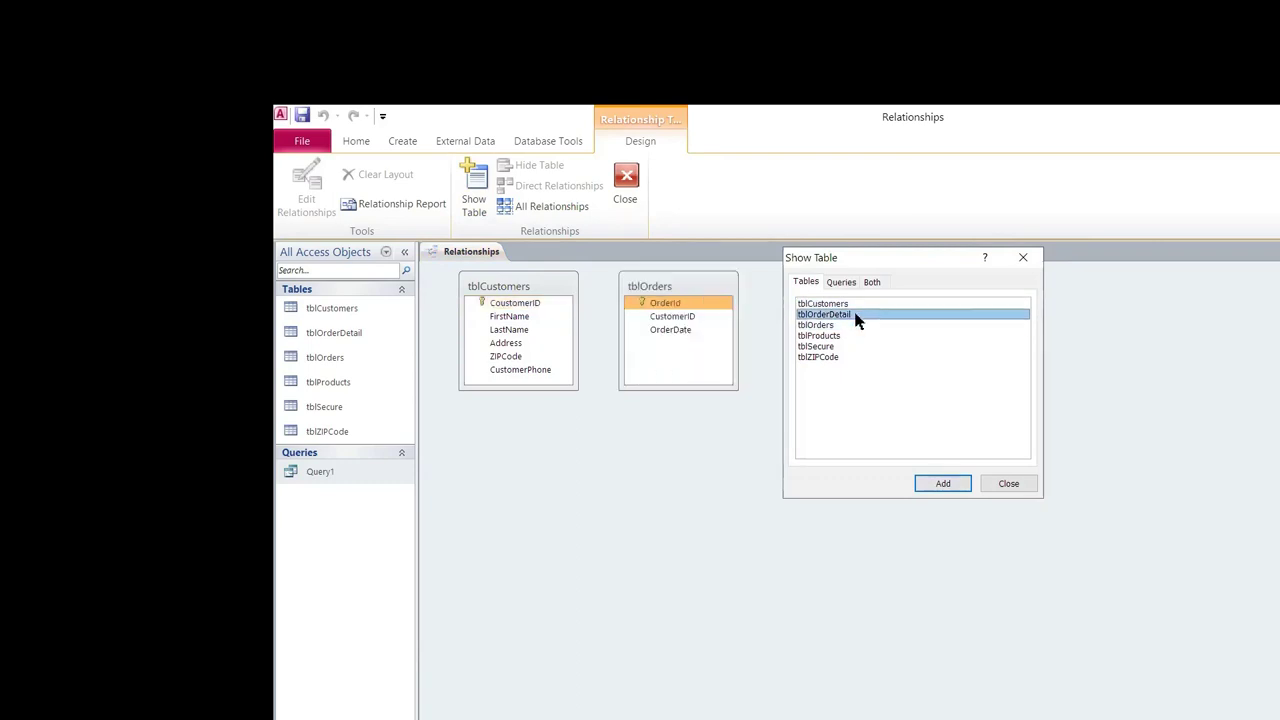
pyautogui.doubleClick(856, 338)
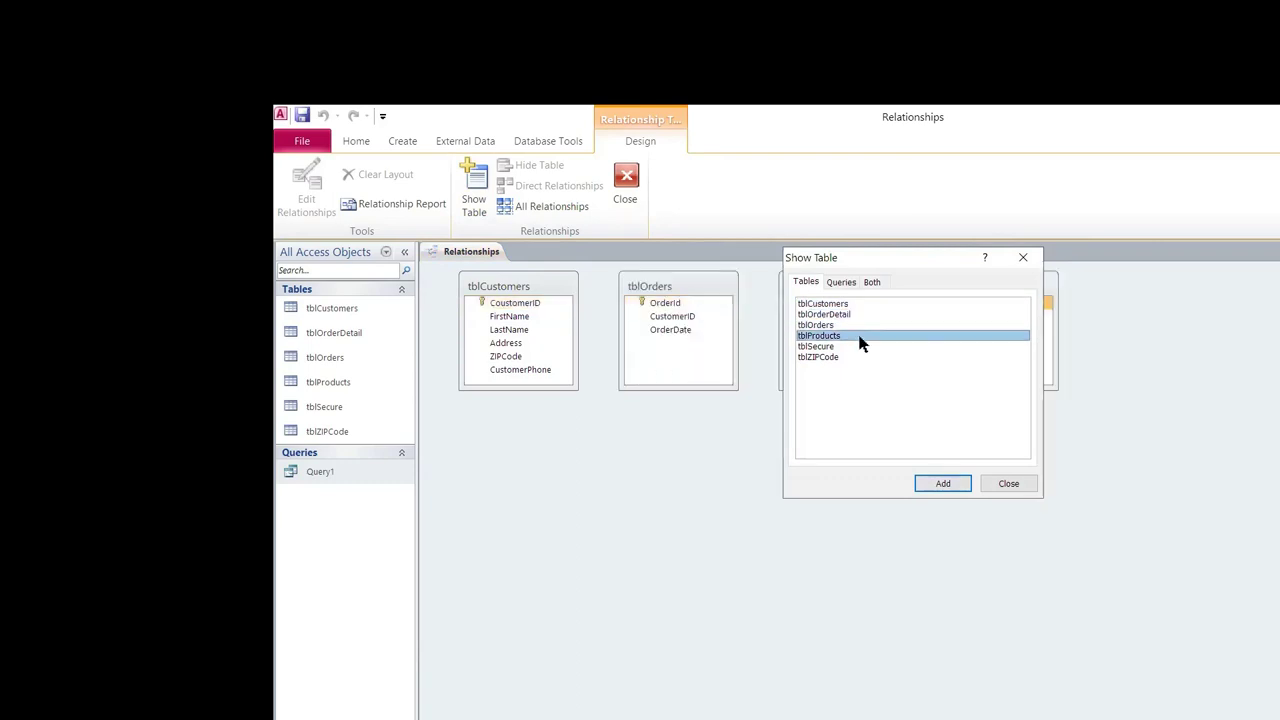
pyautogui.doubleClick(854, 357)
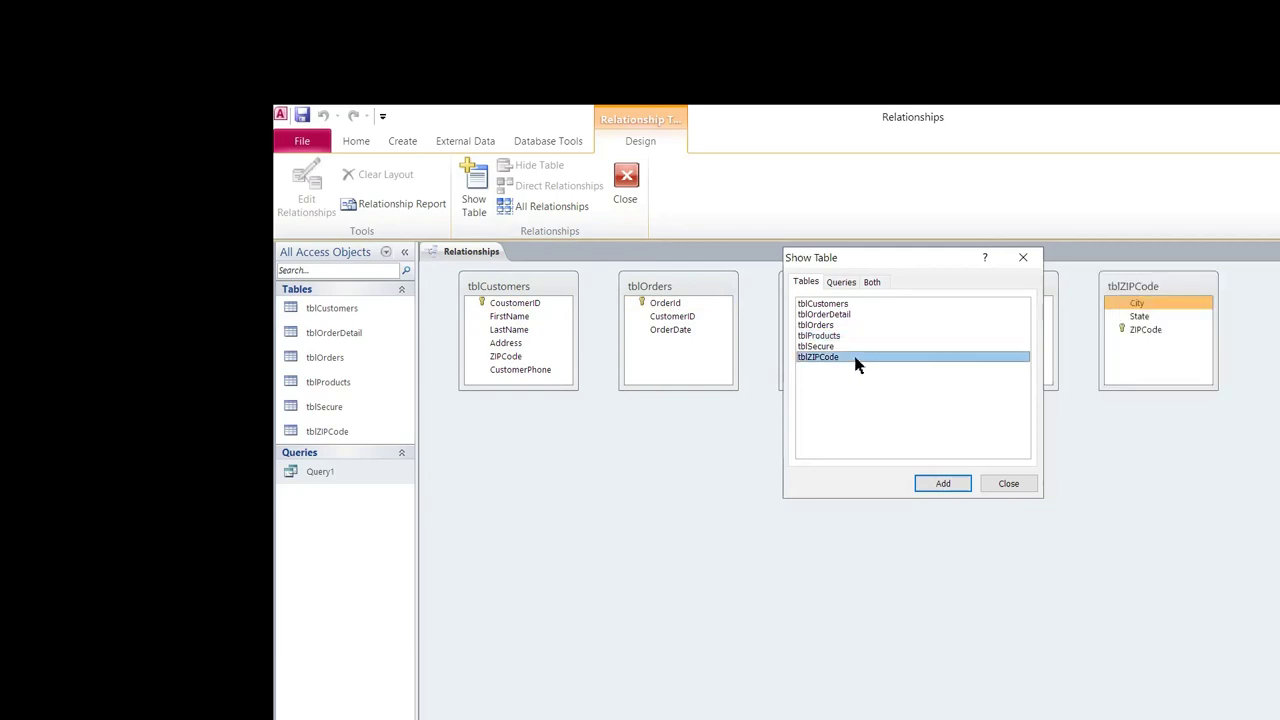
pyautogui.click(1008, 484)
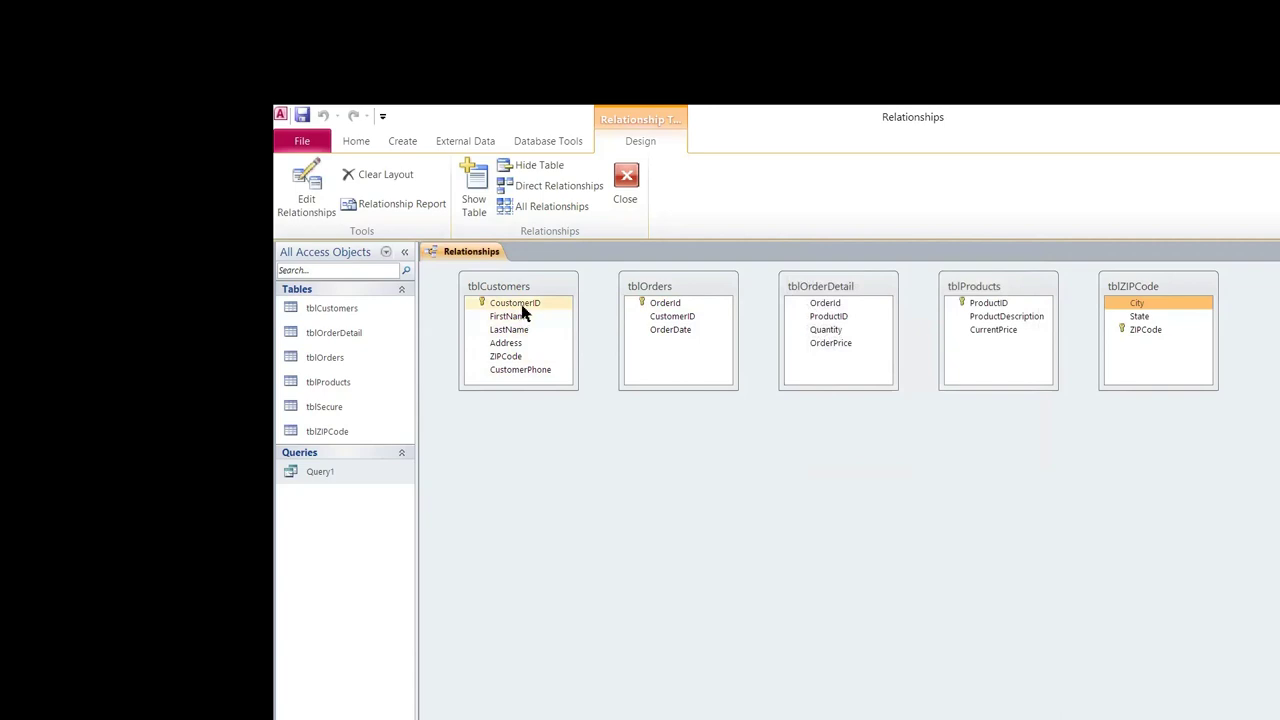
# Relate CoustomerID in tblCustomers to CustomerID in tblOrders, enforcing referential integrity with cascading updates and deletes
pyautogui.moveTo(527, 308); pyautogui.dragTo(657, 320)
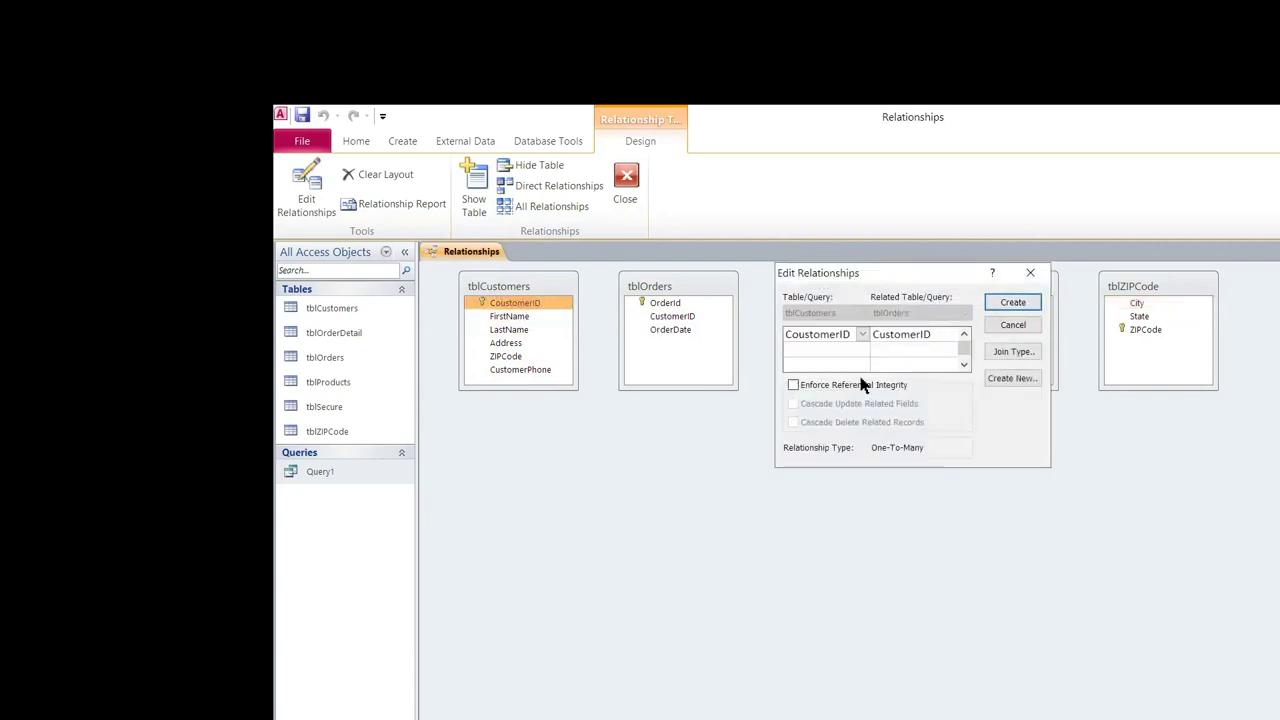
pyautogui.click(857, 386)
pyautogui.click(858, 404)
pyautogui.click(857, 423)
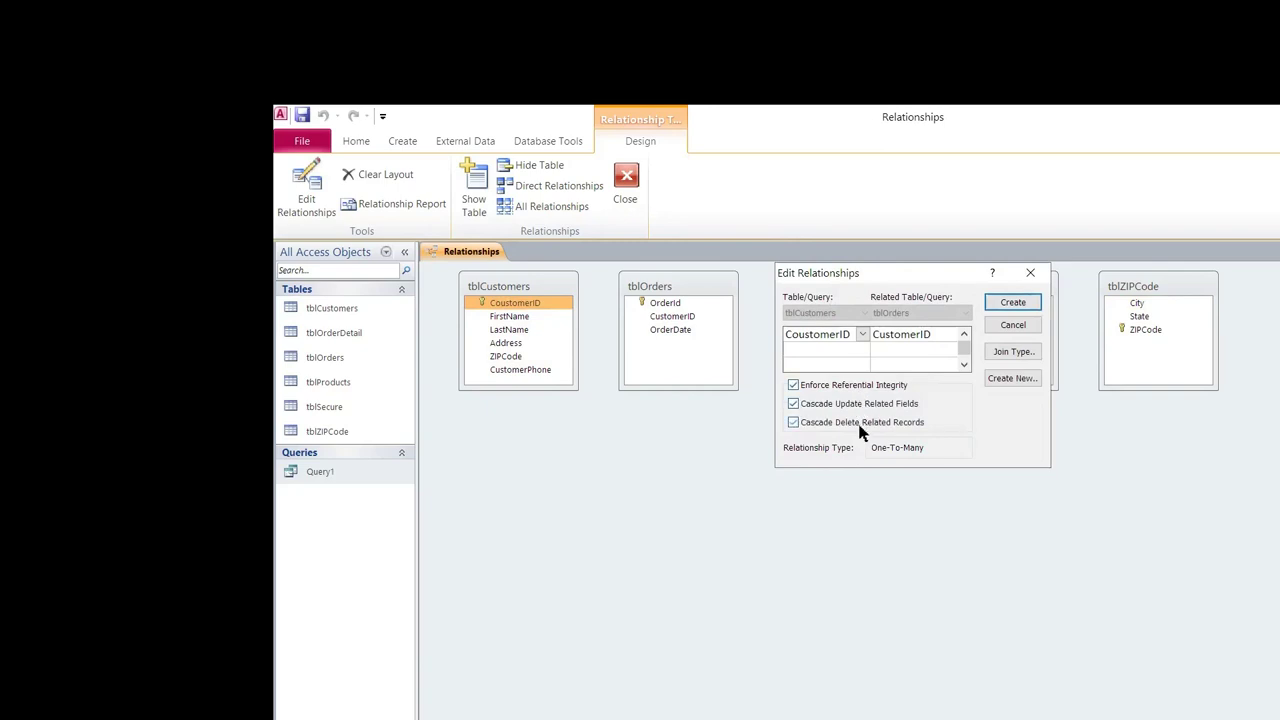
pyautogui.click(1013, 303)
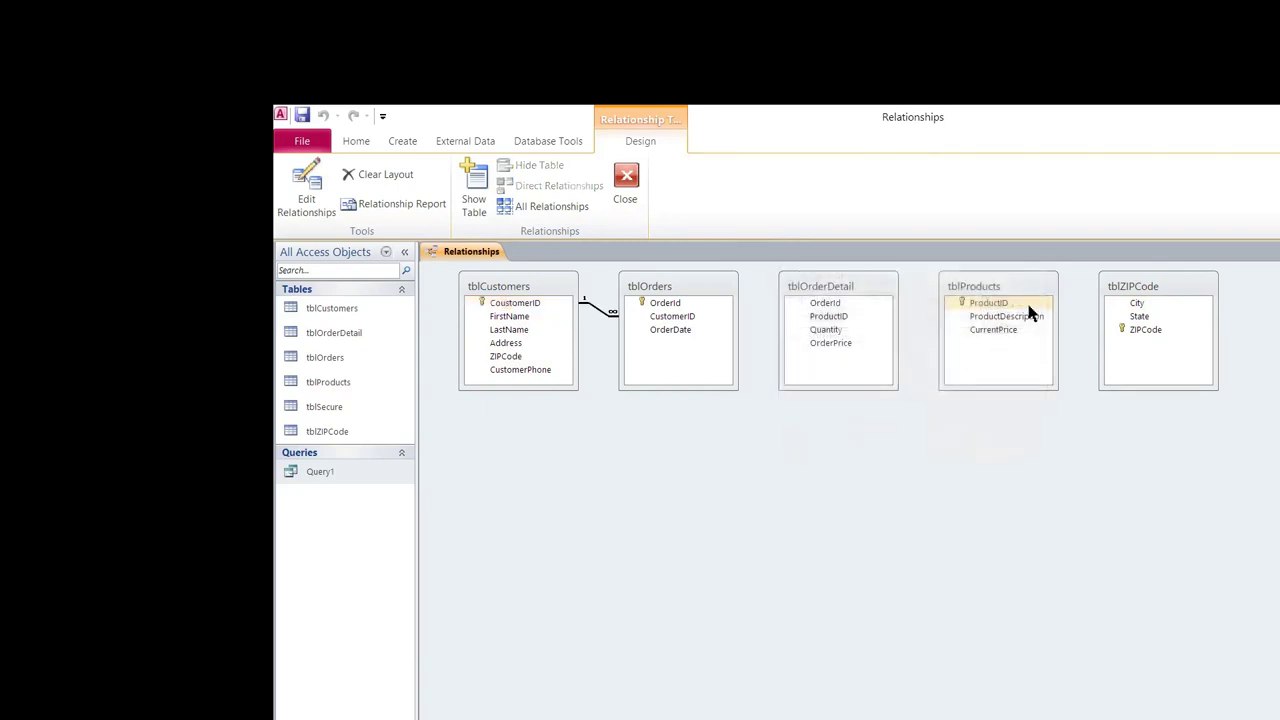
# Relate OrderId in tblOrders to OrderId in tblOrderDetail, enforcing referential integrity with cascading updates and deletes
pyautogui.click(719, 304)
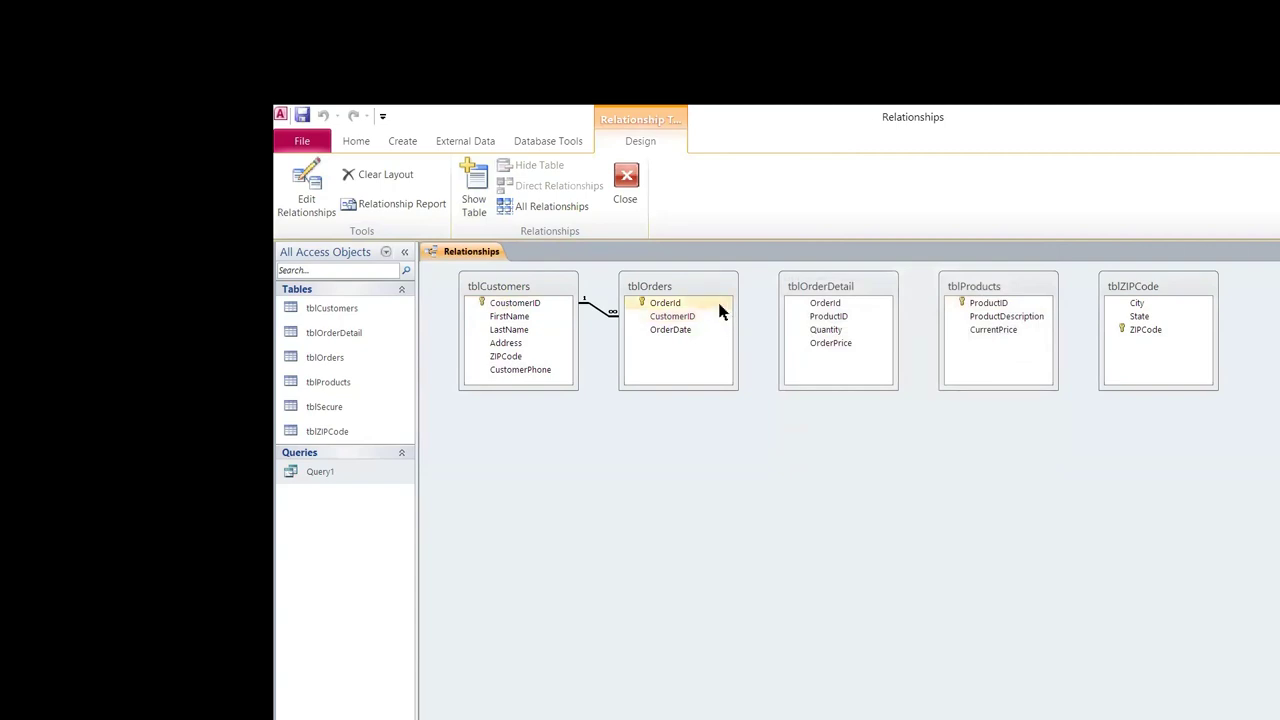
pyautogui.moveTo(719, 304); pyautogui.dragTo(820, 310)
pyautogui.click(829, 388)
pyautogui.click(830, 403)
pyautogui.click(833, 422)
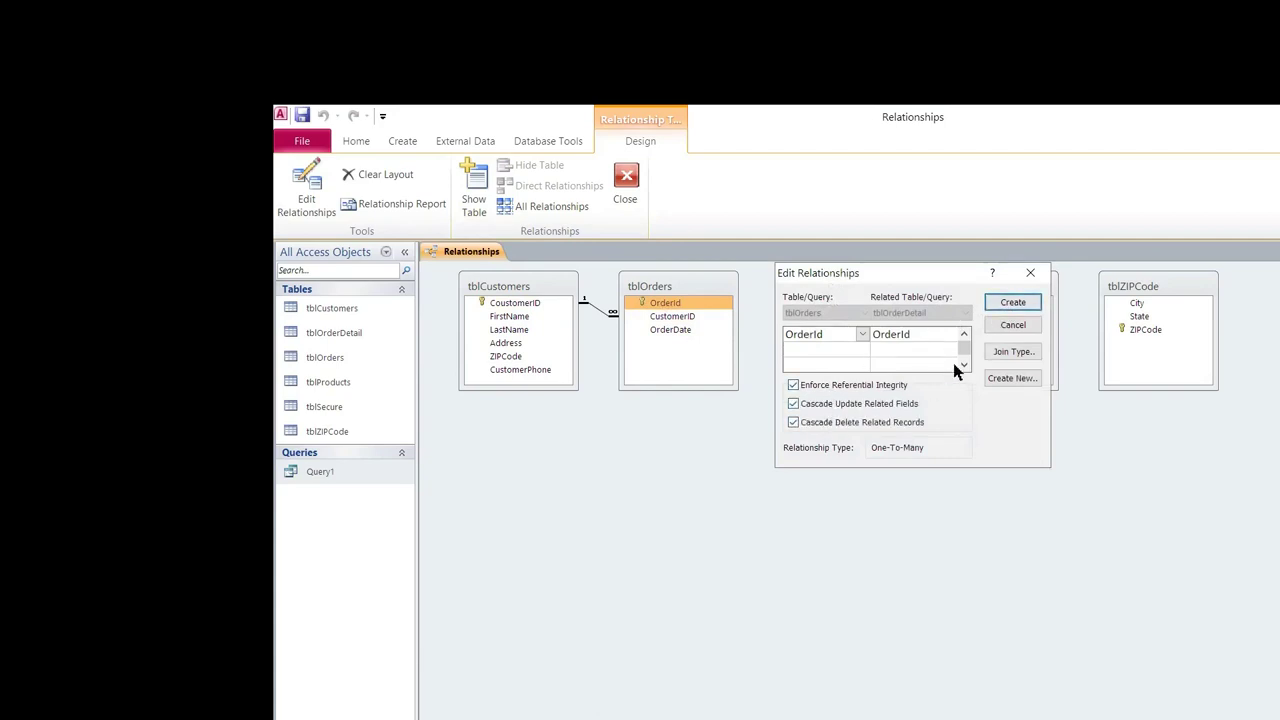
pyautogui.click(1013, 301)
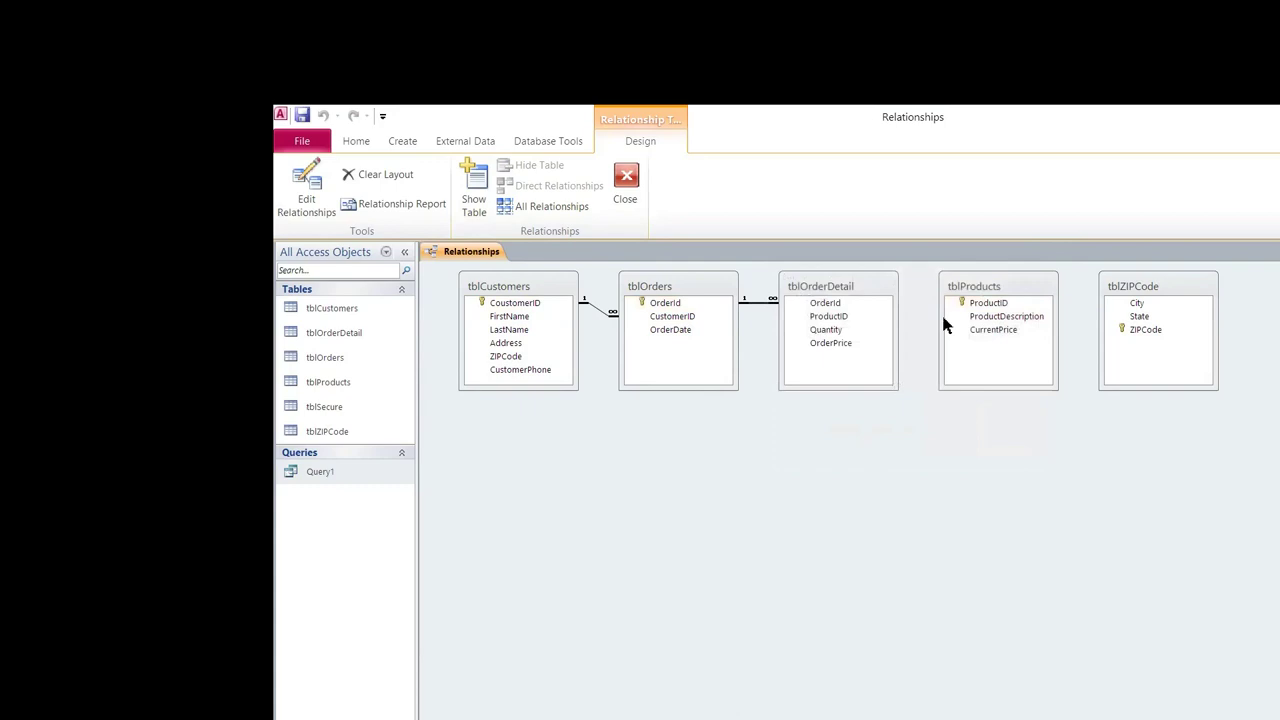
# Relate ProductID in tblProducts to ProductID in tblOrderDetail, enforcing referential integrity with cascading updates and deletes
pyautogui.moveTo(993, 303); pyautogui.dragTo(845, 321)
pyautogui.click(833, 386)
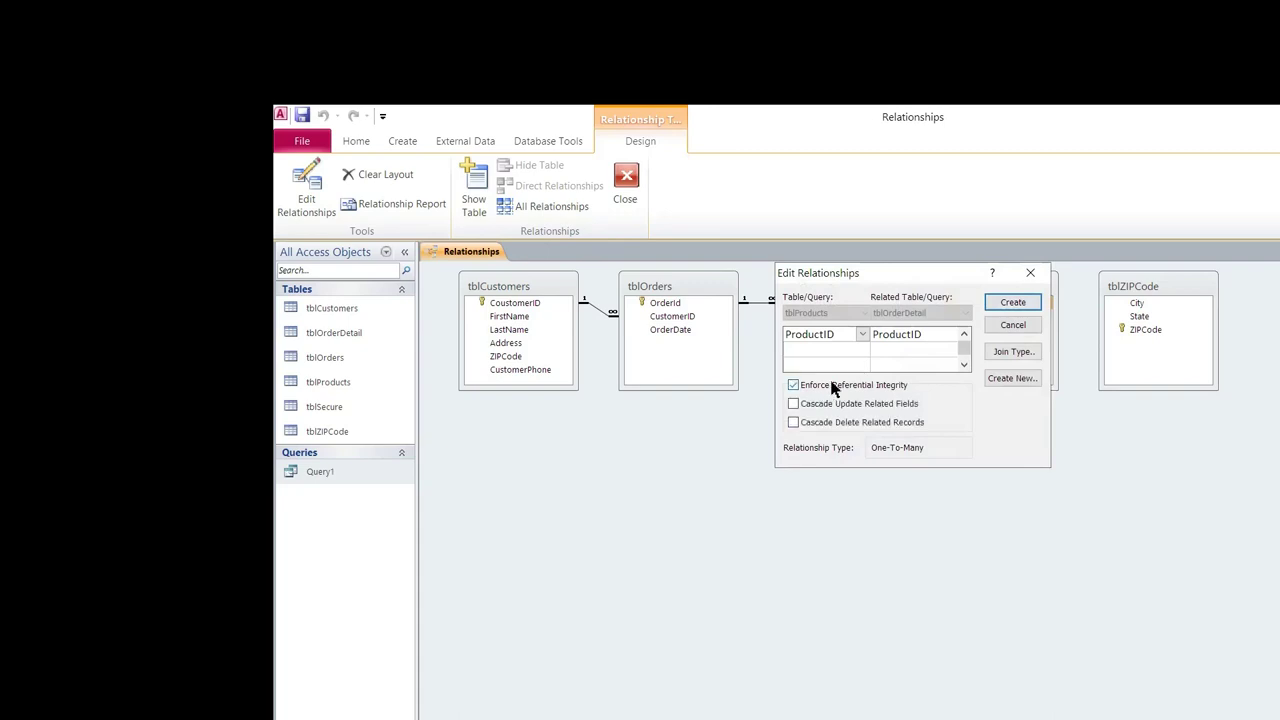
pyautogui.click(835, 404)
pyautogui.click(836, 422)
pyautogui.click(1013, 302)
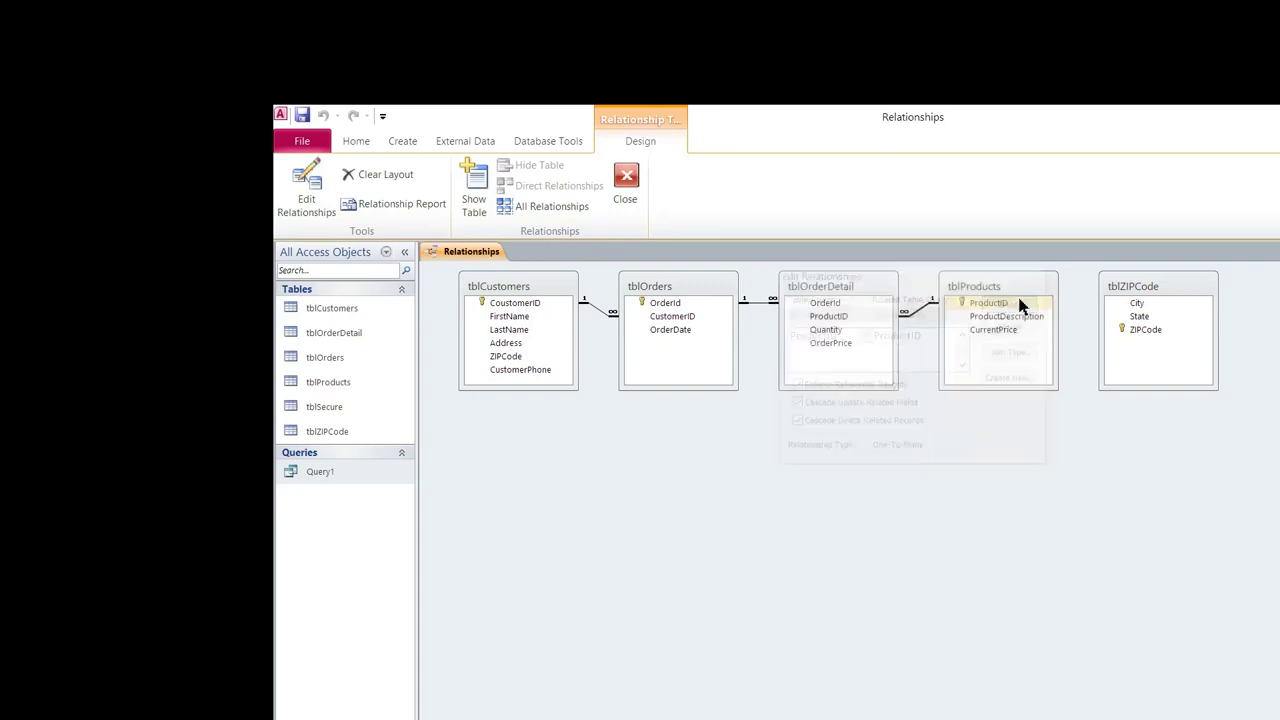
# Move tblZIPCode below the other tables and relate its ZIPCode to ZIPCode in tblCustomers, enforcing referential integrity with cascading updates and deletes
pyautogui.click(1147, 307)
pyautogui.moveTo(1147, 307); pyautogui.dragTo(524, 360)
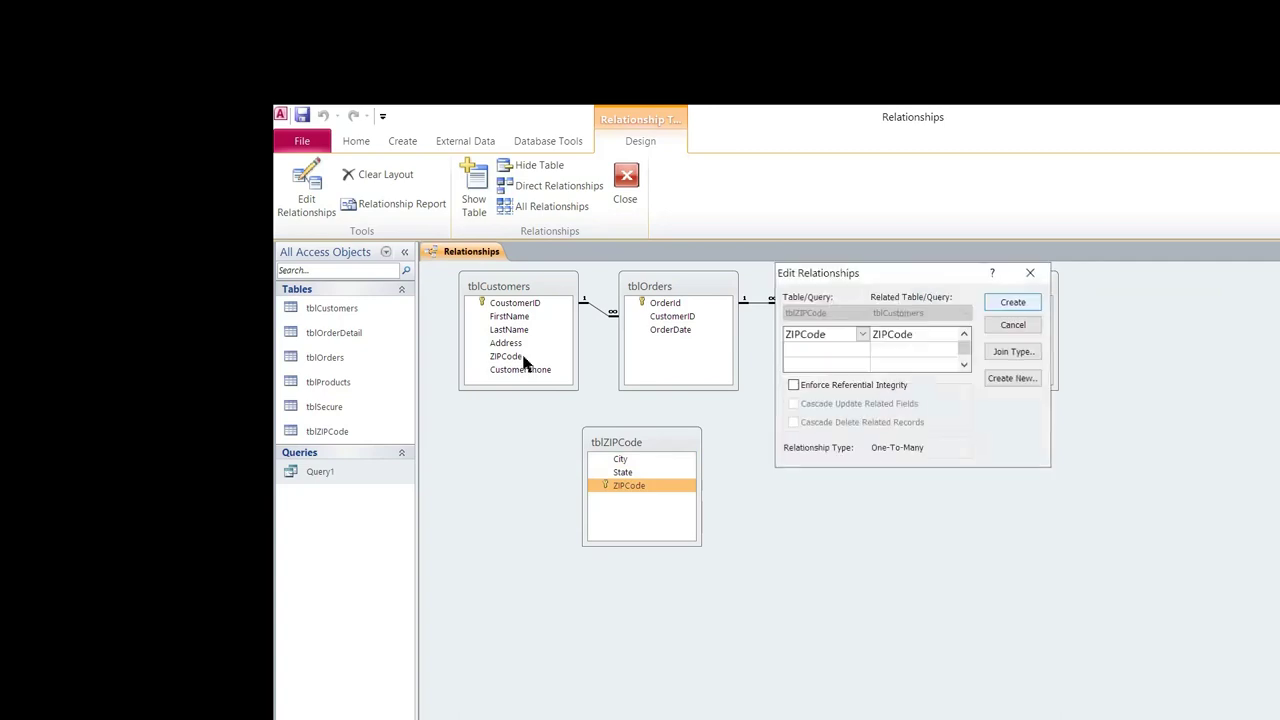
pyautogui.click(853, 387)
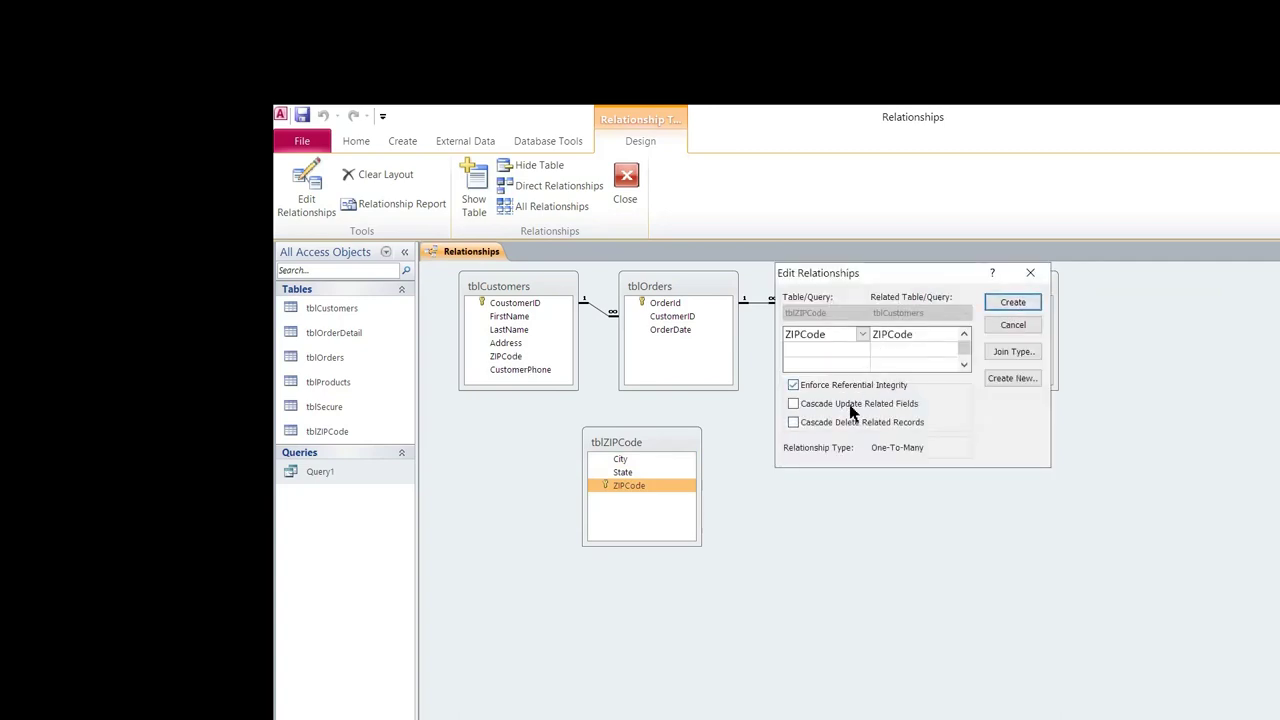
pyautogui.click(855, 404)
pyautogui.click(865, 423)
pyautogui.click(1013, 303)
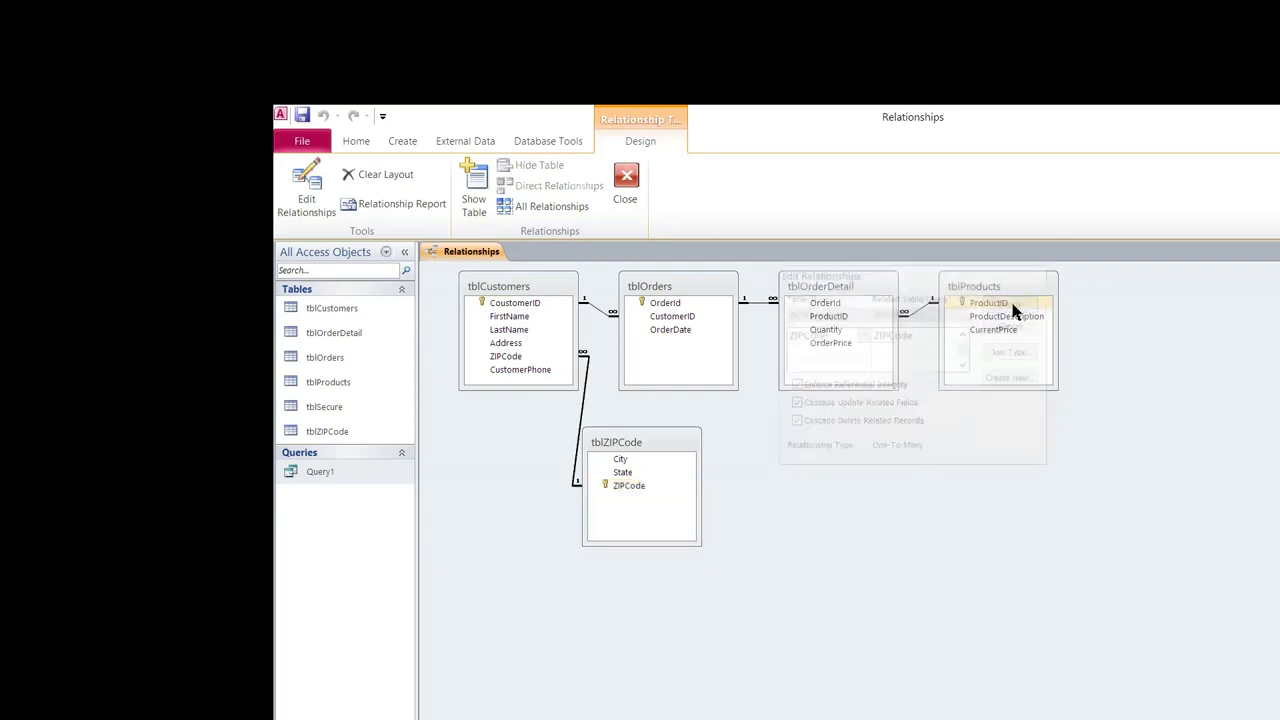
# Shift tblZIPCode beneath tblOrders and move tblProducts and tblOrderDetail farther from tblOrders to spread out the layout
pyautogui.click(677, 443)
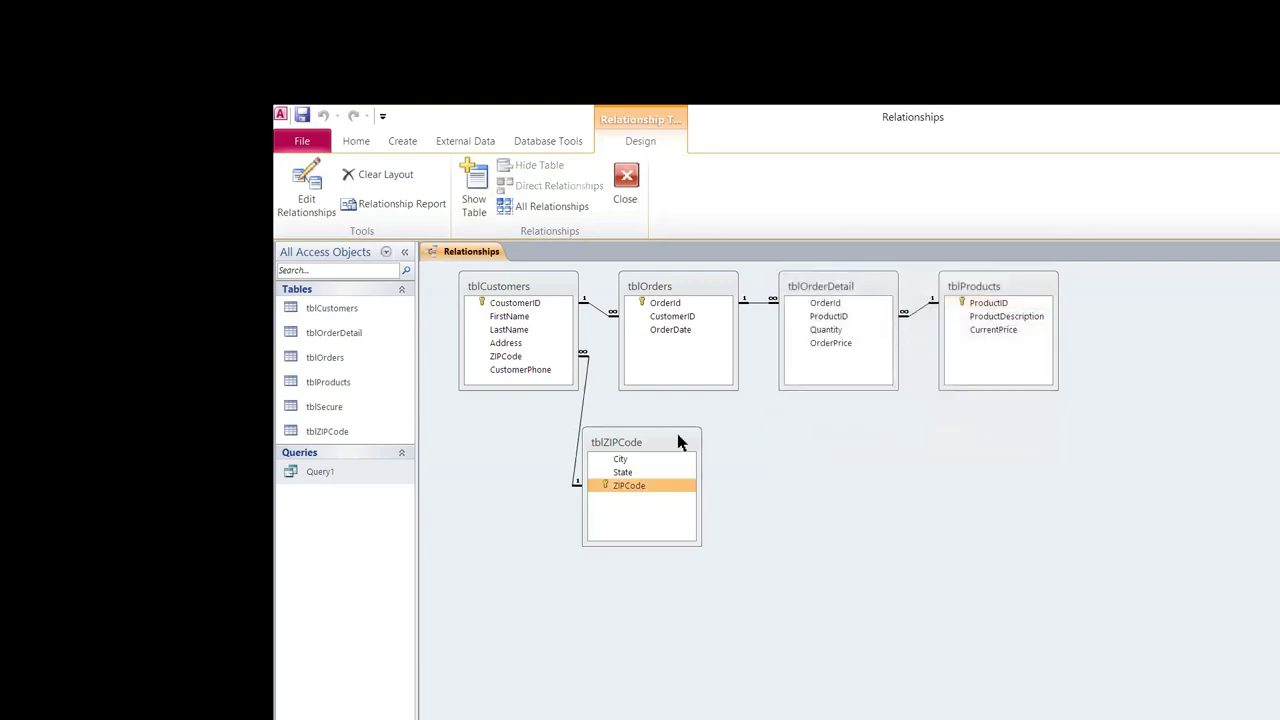
pyautogui.moveTo(678, 442); pyautogui.dragTo(722, 433)
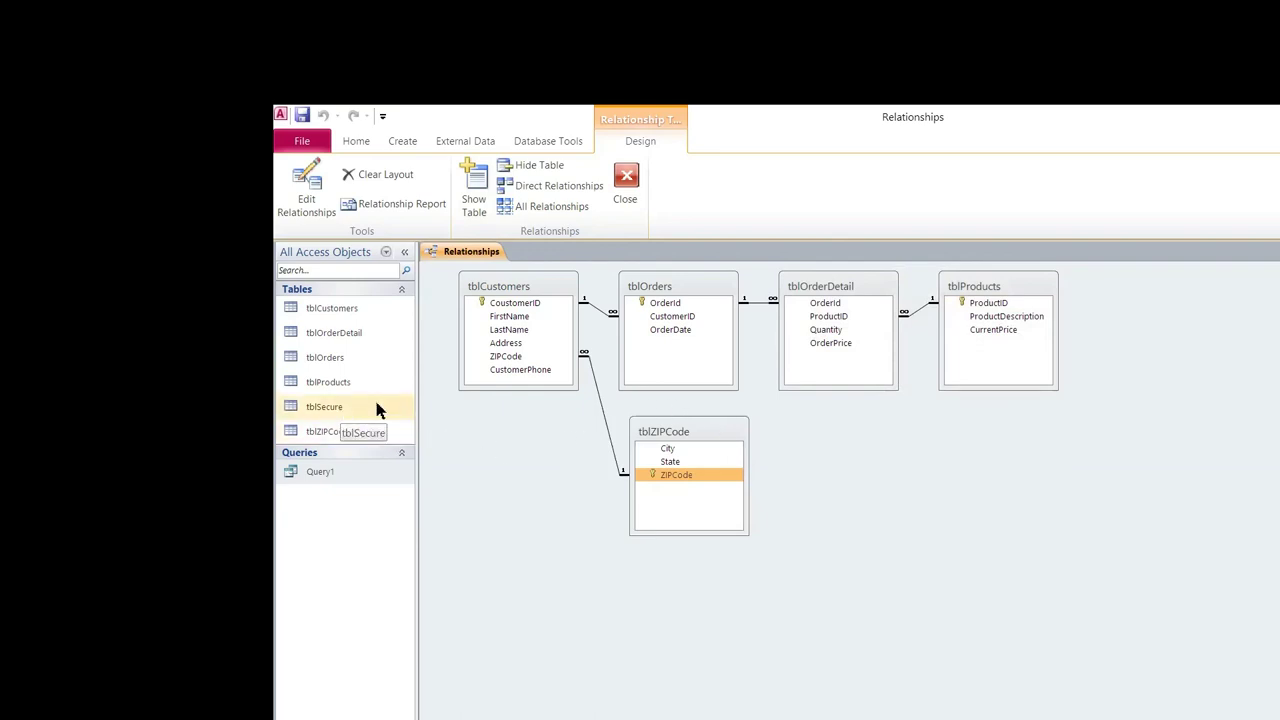
pyautogui.click(1009, 287)
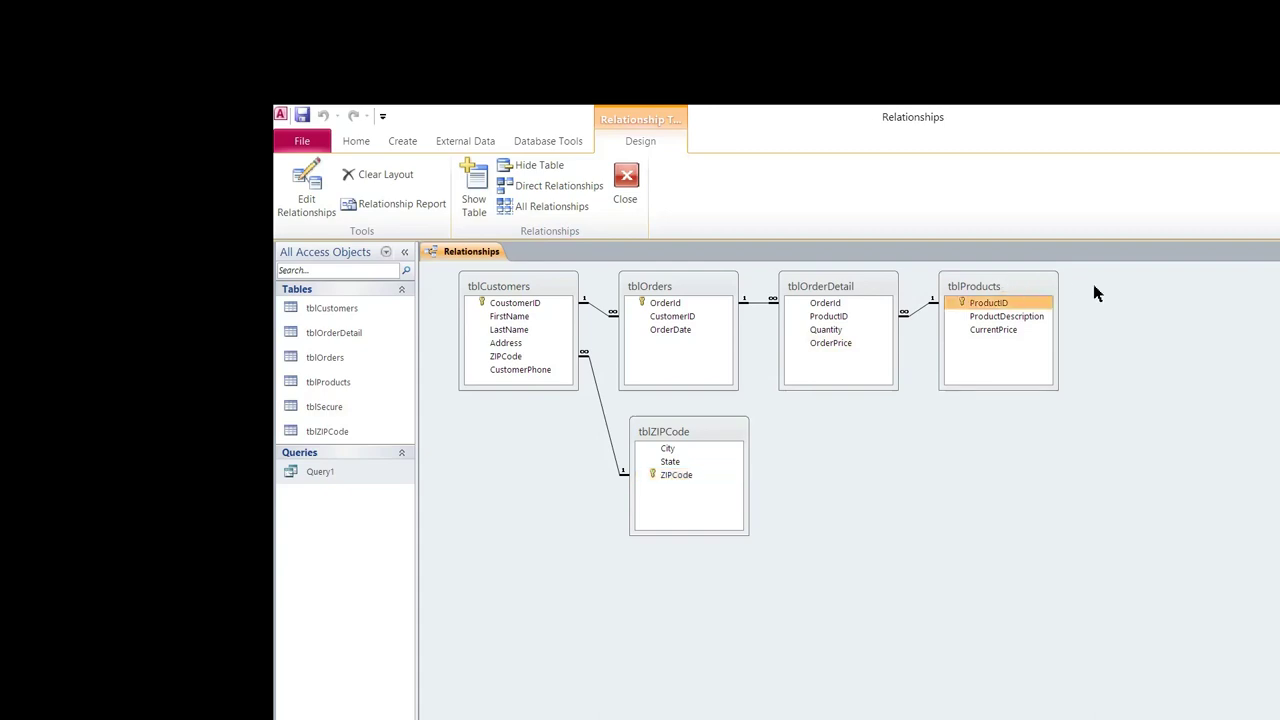
pyautogui.moveTo(1096, 292); pyautogui.dragTo(1096, 292)
pyautogui.click(801, 286)
pyautogui.moveTo(801, 286); pyautogui.dragTo(876, 299)
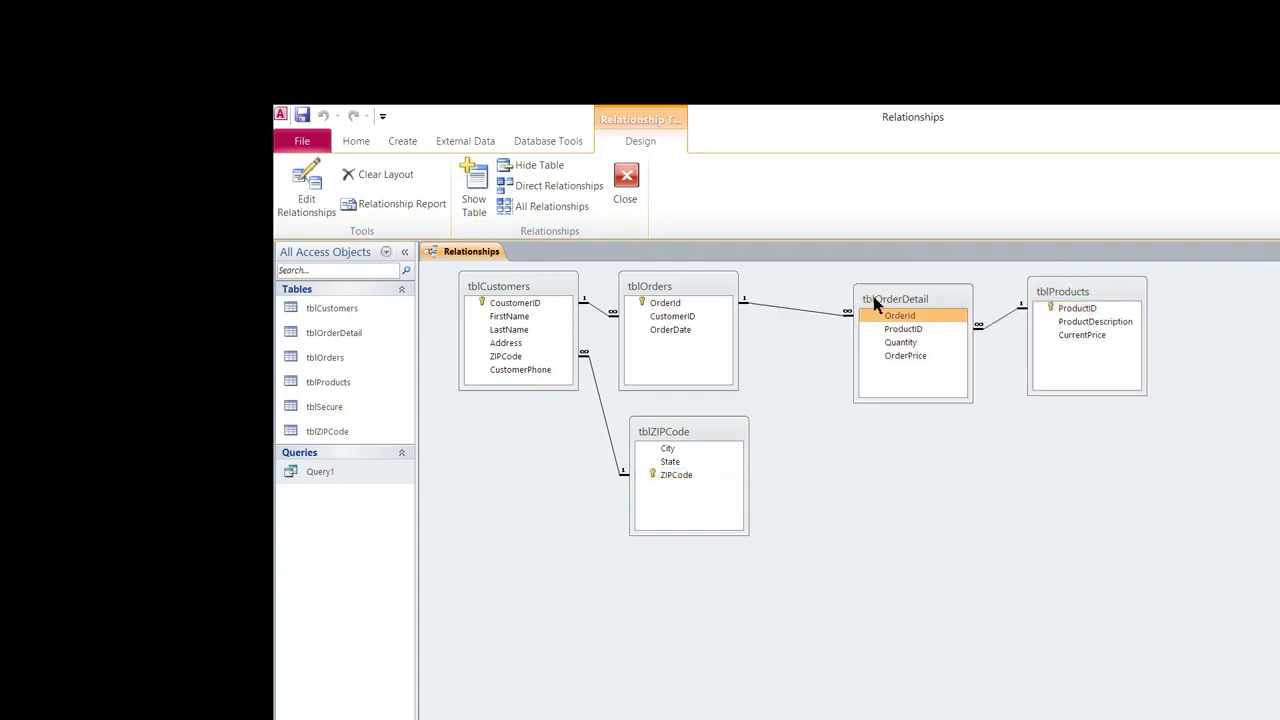
# Move tblOrders closer to tblOrderDetail, place tblZIPCode below and between those two tables, and bring tblCustomers nearer to tblOrders
pyautogui.click(694, 289)
pyautogui.moveTo(704, 291); pyautogui.dragTo(751, 296)
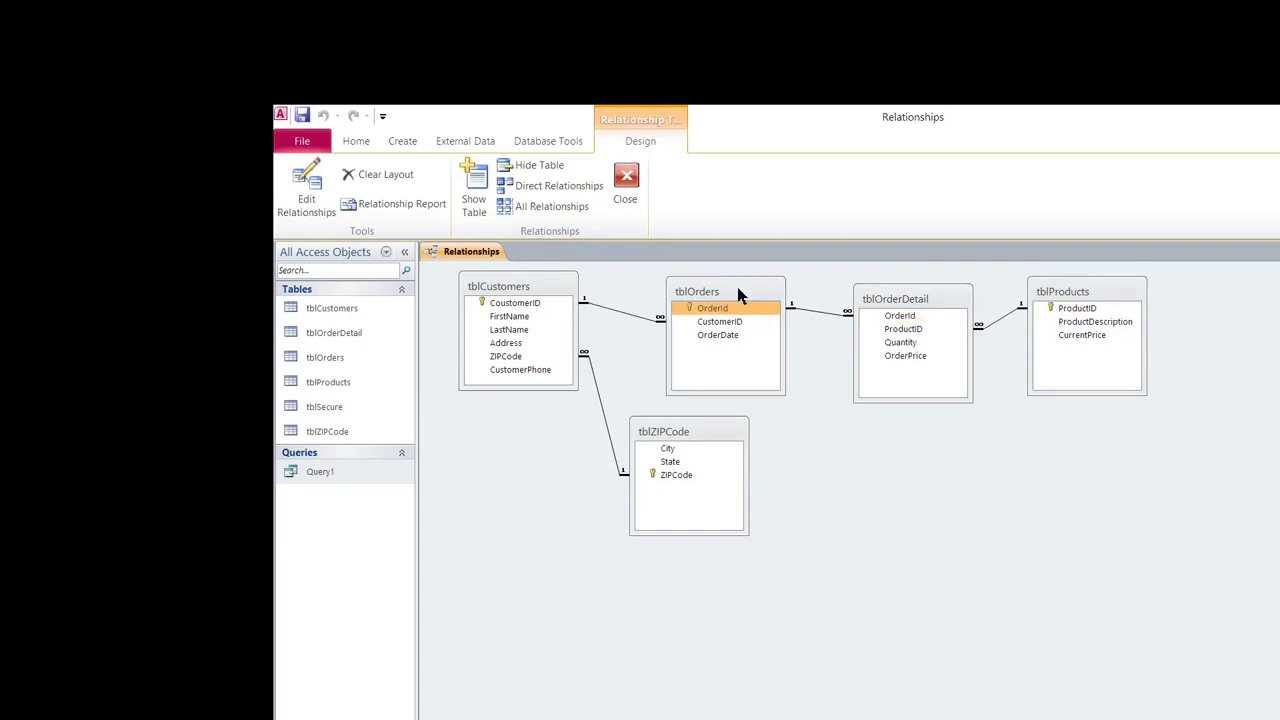
pyautogui.click(714, 438)
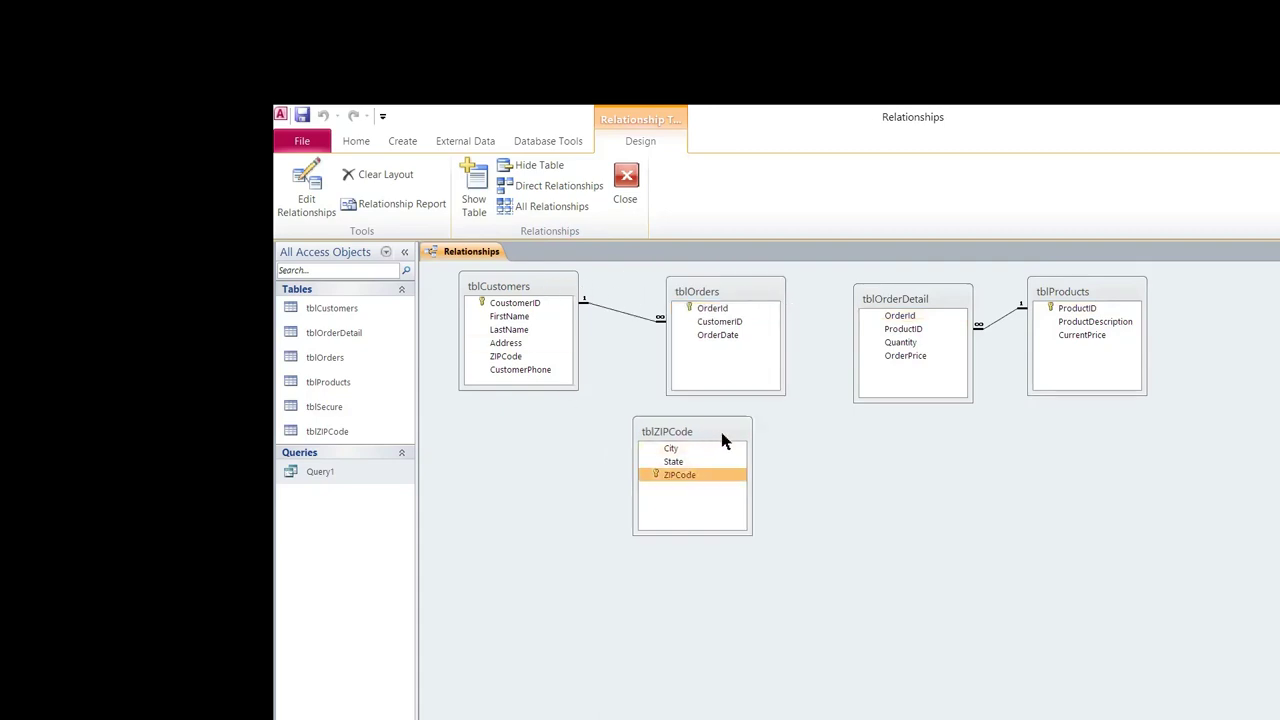
pyautogui.moveTo(714, 438); pyautogui.dragTo(836, 462)
pyautogui.moveTo(758, 292); pyautogui.dragTo(783, 287)
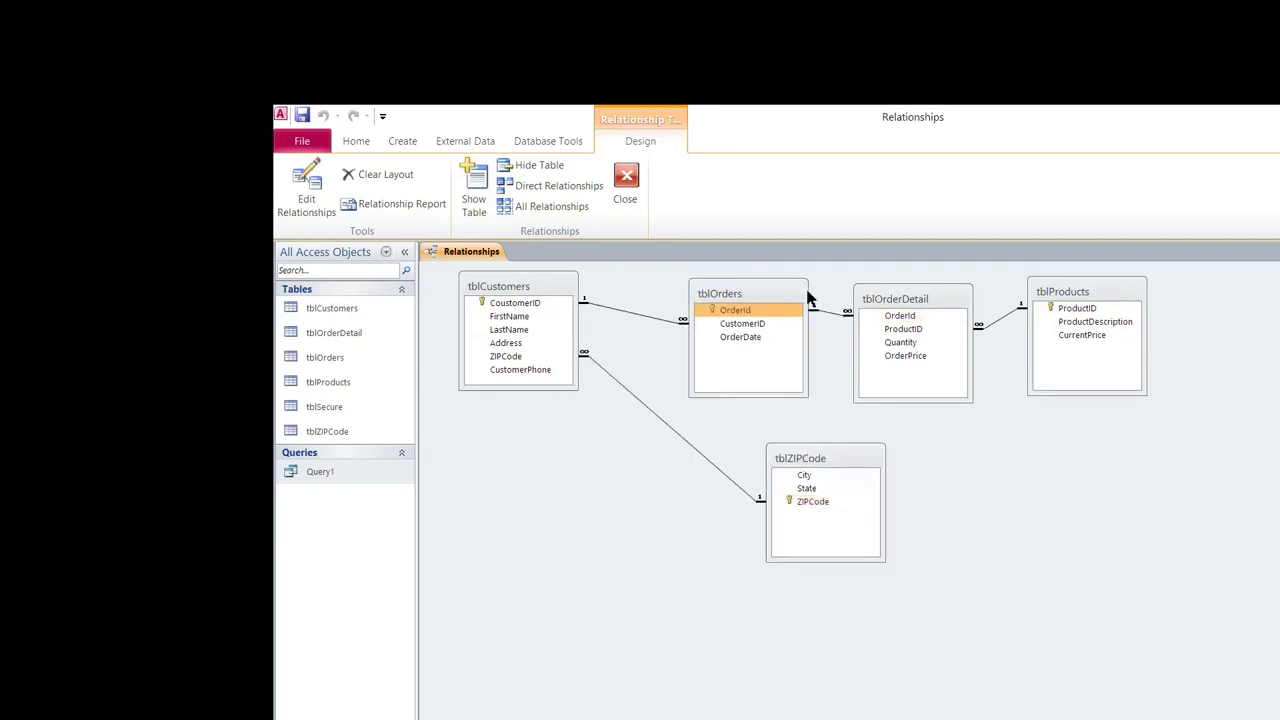
pyautogui.click(562, 285)
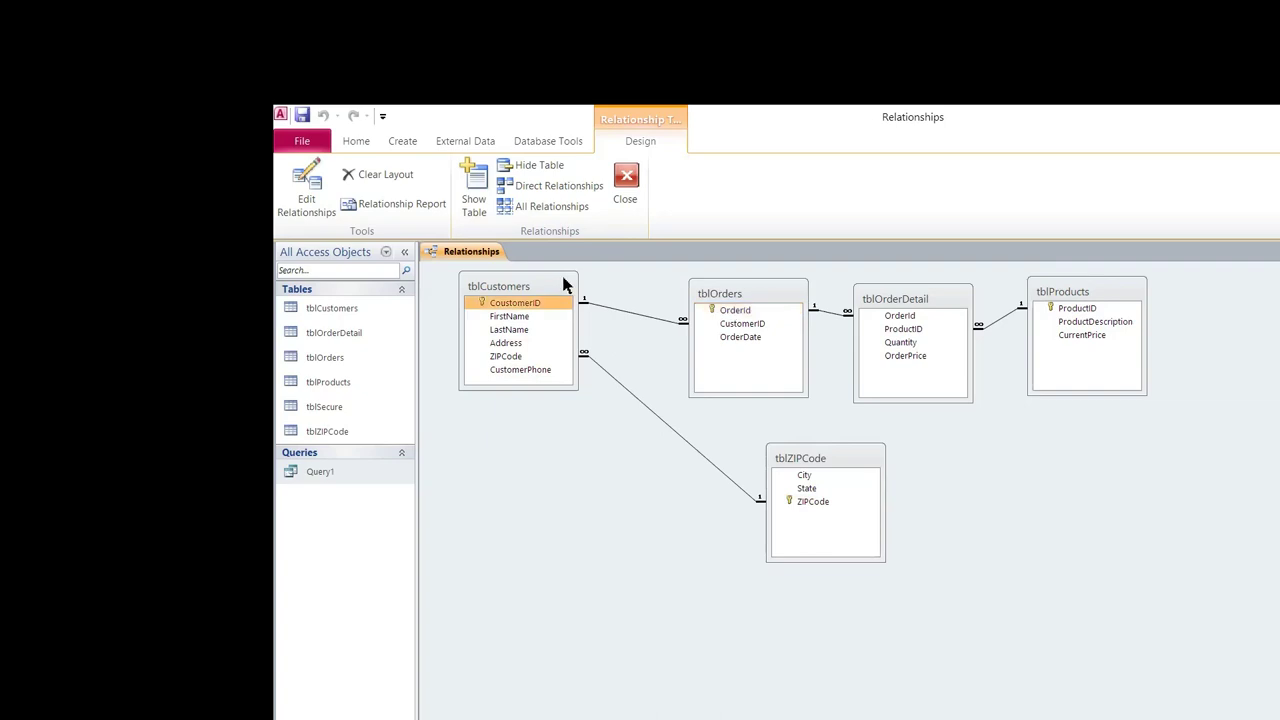
pyautogui.moveTo(562, 285); pyautogui.dragTo(628, 300)
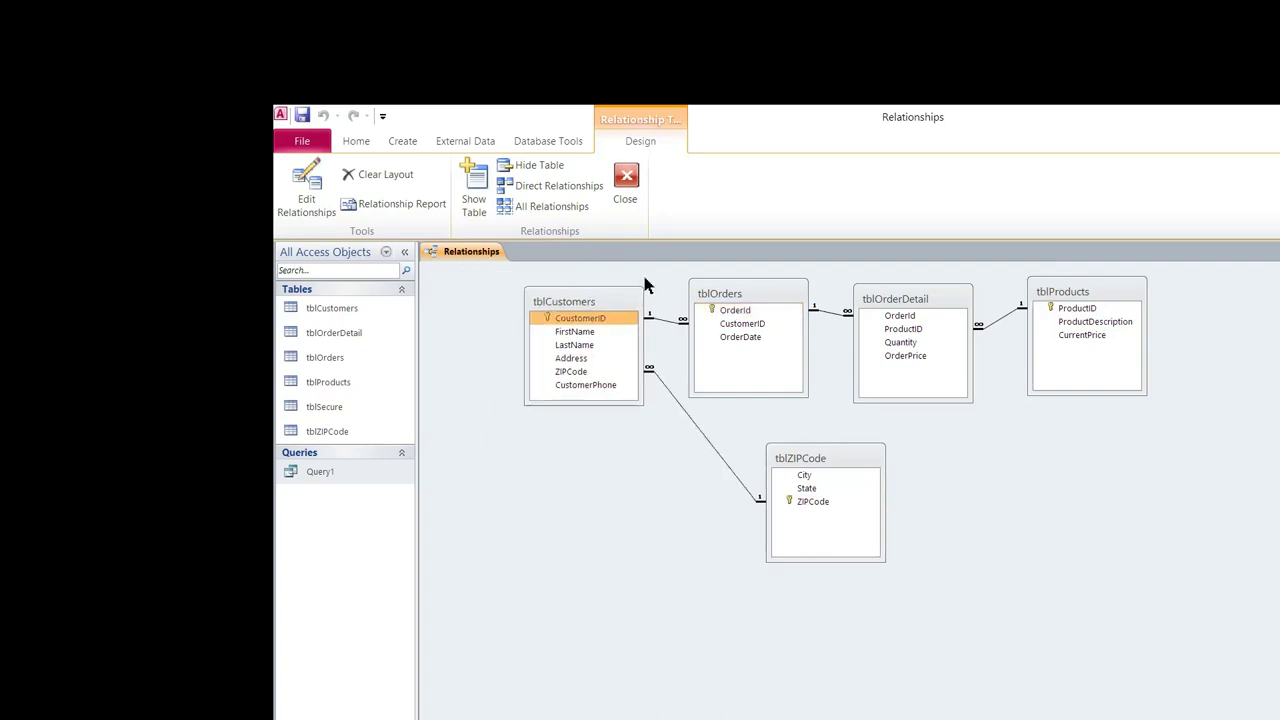